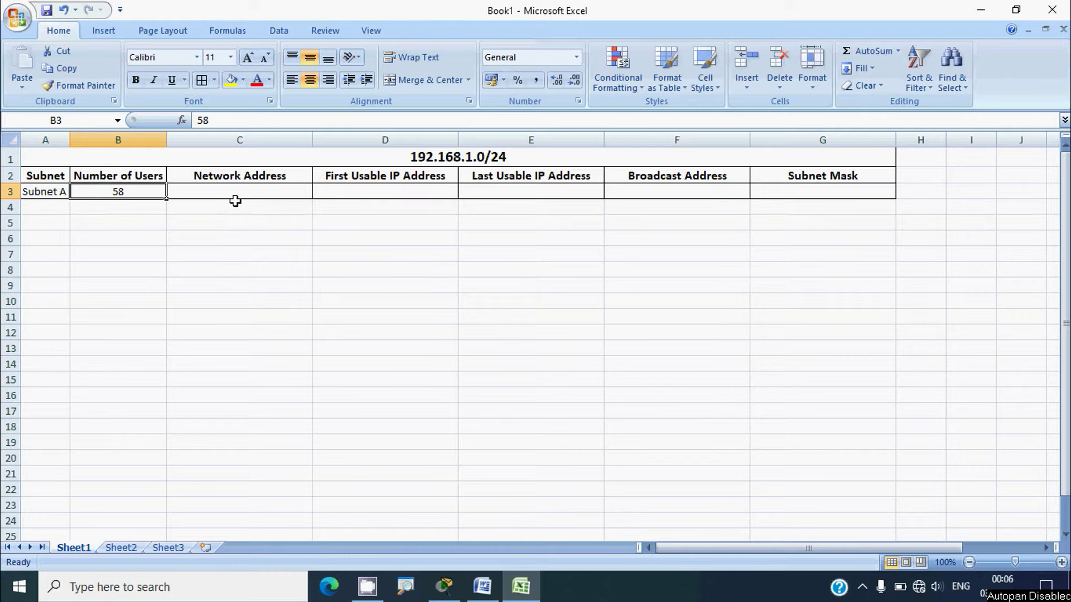
Point out Subnet A's Network, First/Last Usable, Broadcast and Subnet Mask cells
click(239, 195)
click(333, 194)
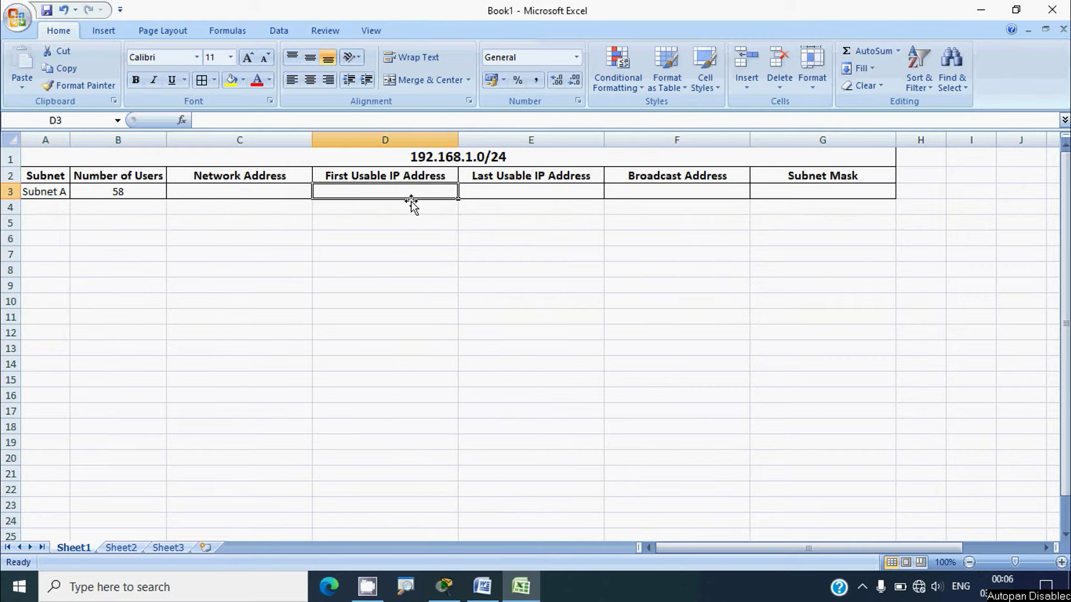
click(469, 192)
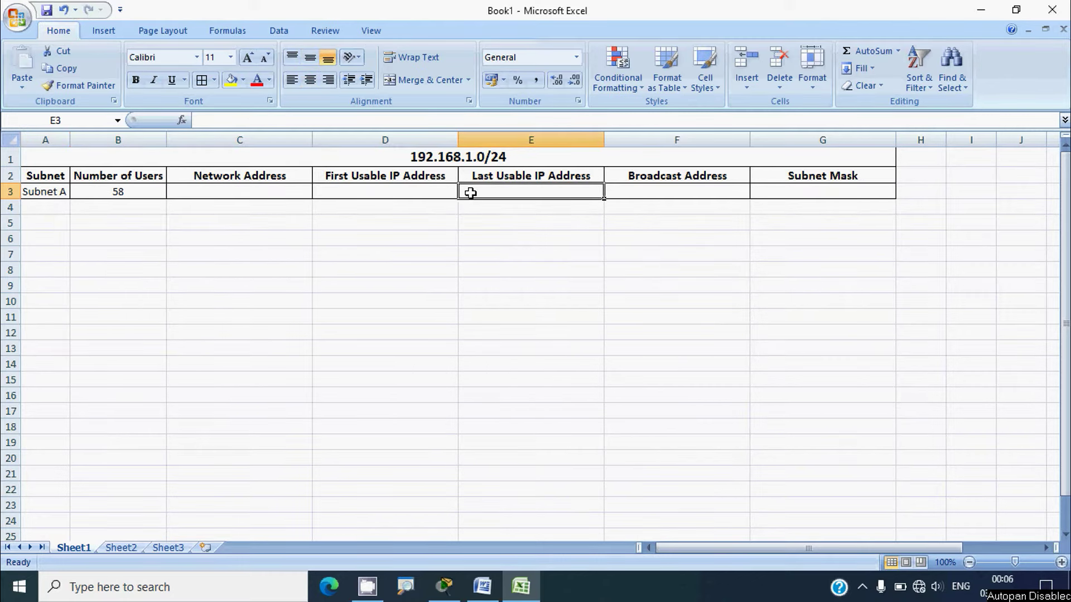
click(636, 196)
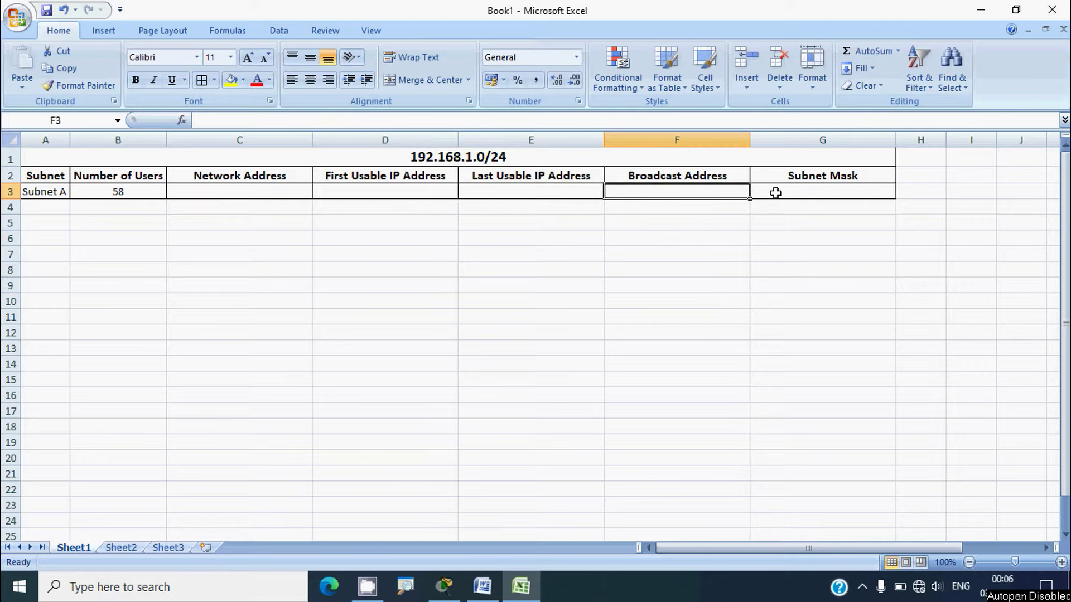
click(776, 193)
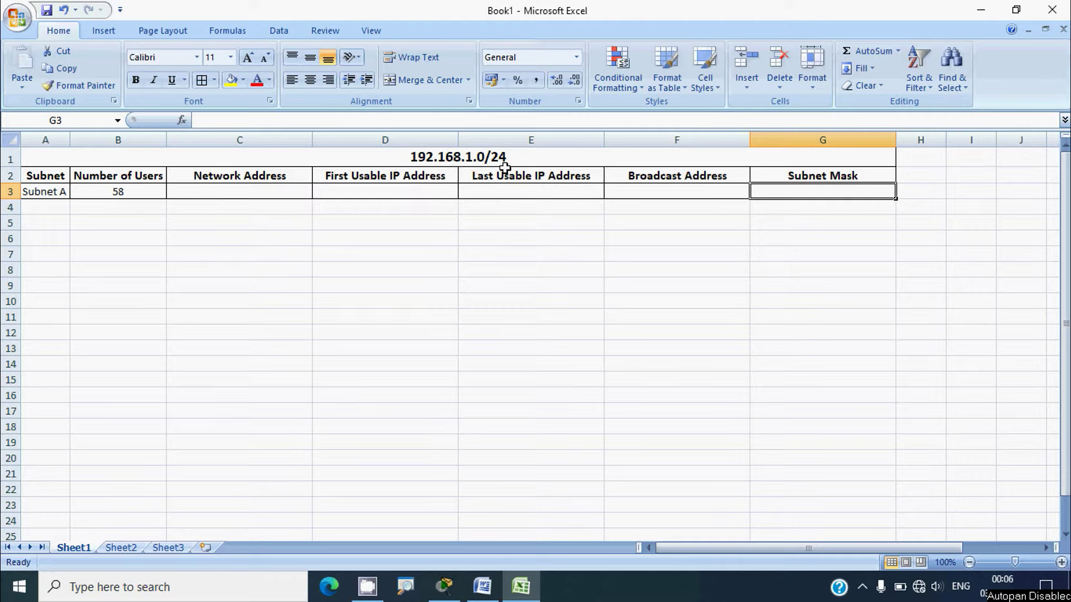
Read the Subnet B requirement in the Word lab's Step 1, then return to Excel
click(981, 9)
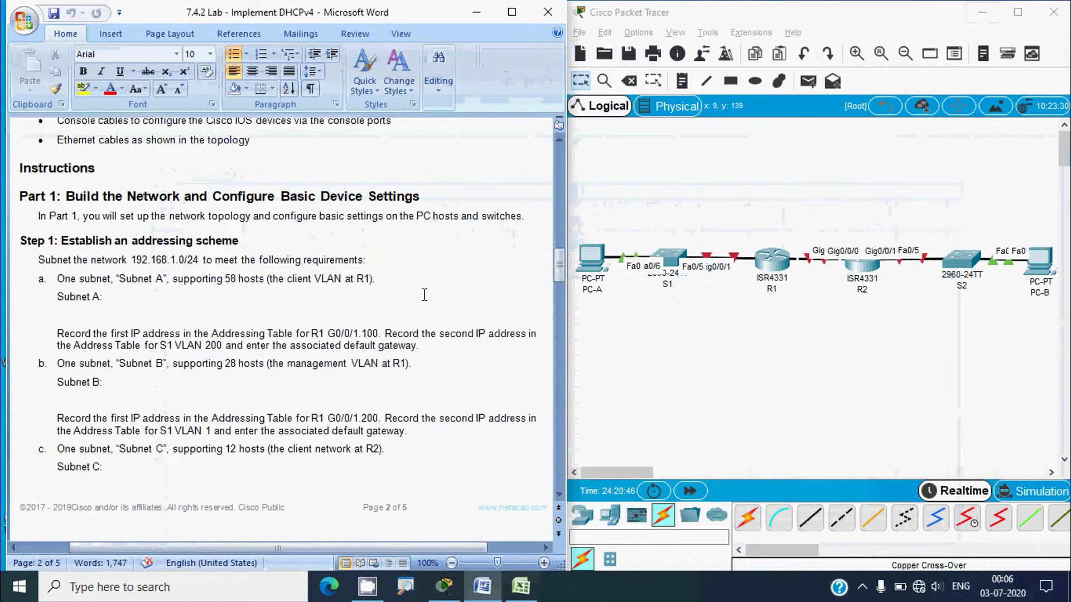
scroll(103, 314, down, 1)
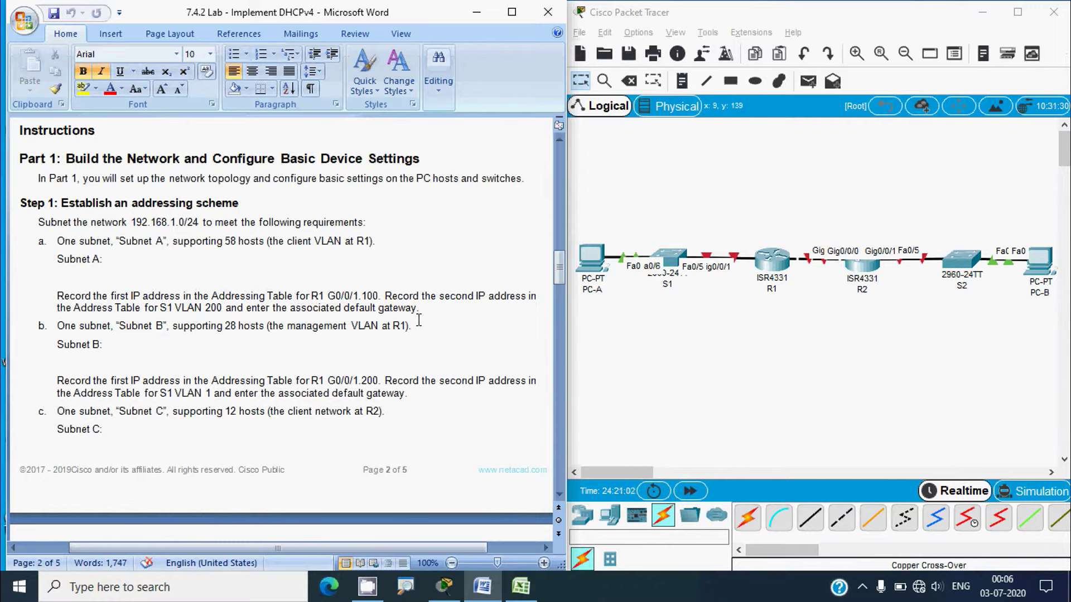
key(alt)
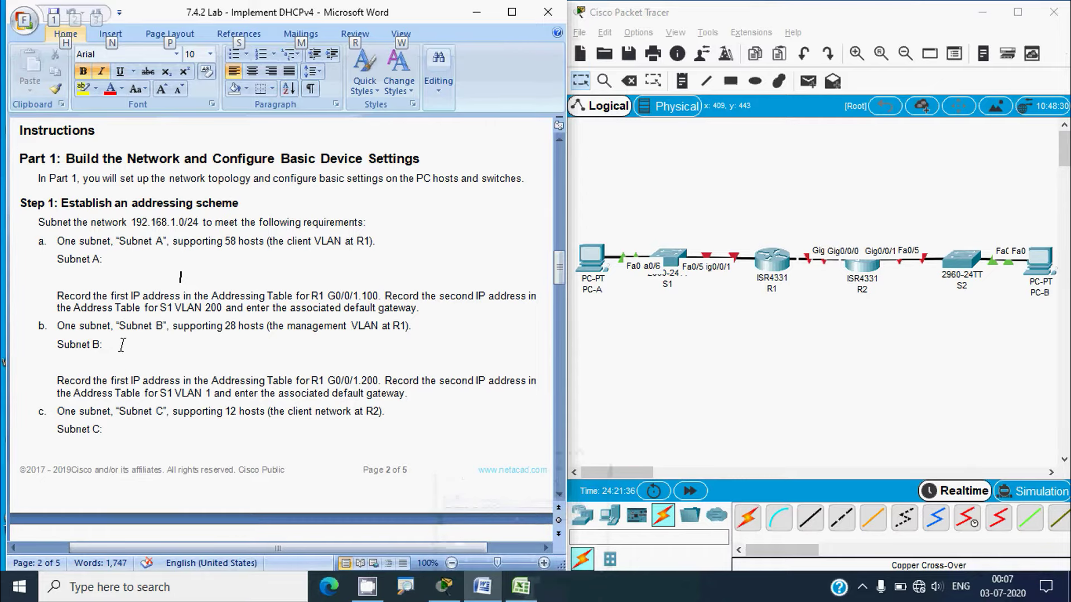
click(519, 593)
Enter Subnet B with 28 users in row 4, checking its host requirement in the lab
click(45, 209)
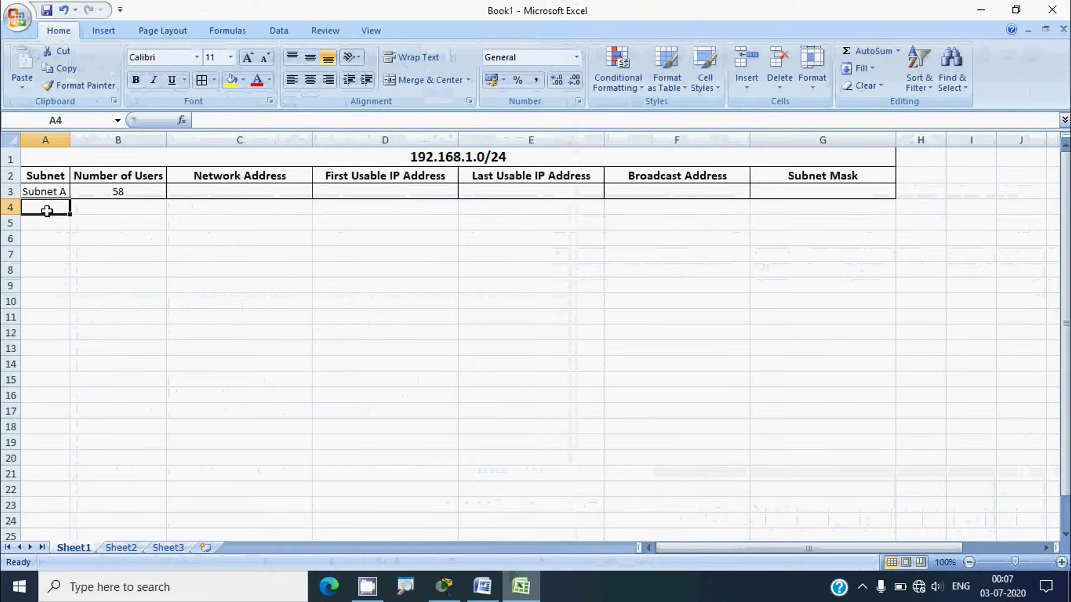
text(Subnet B)
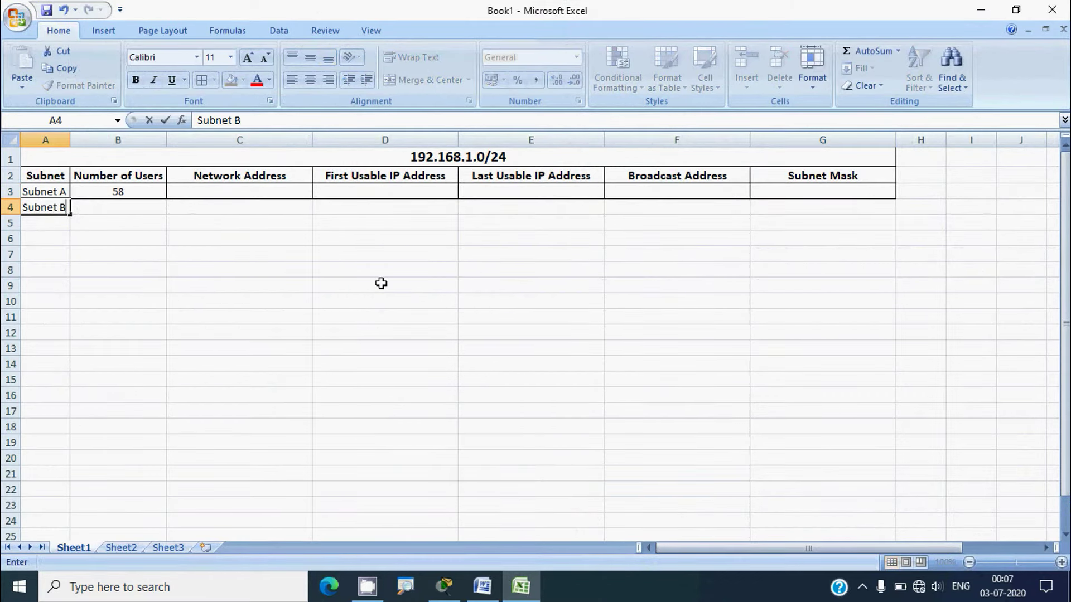
key(Tab)
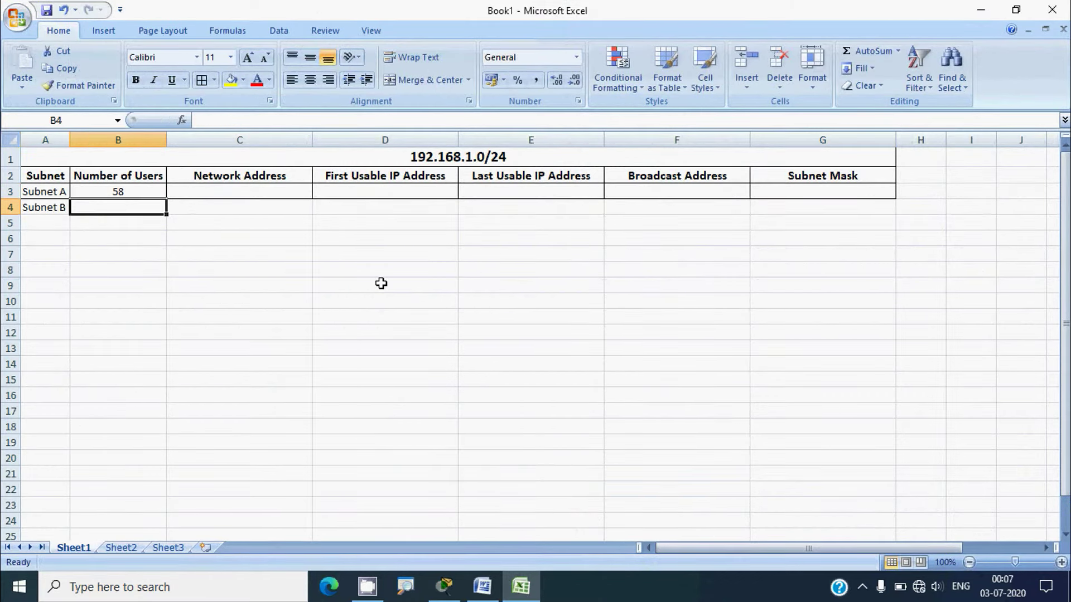
click(981, 9)
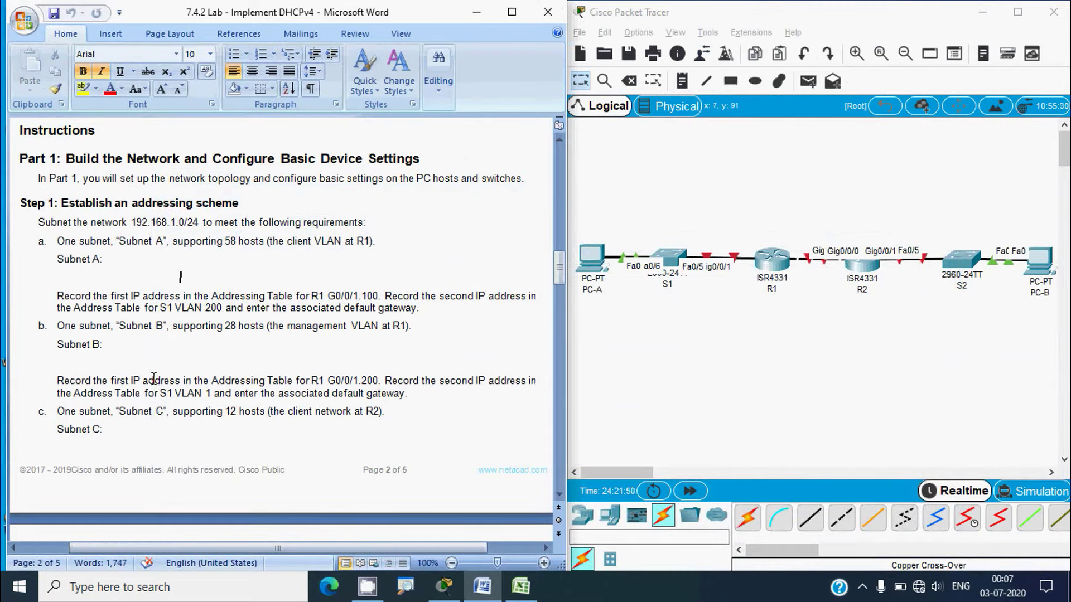
drag(172, 327, 267, 326)
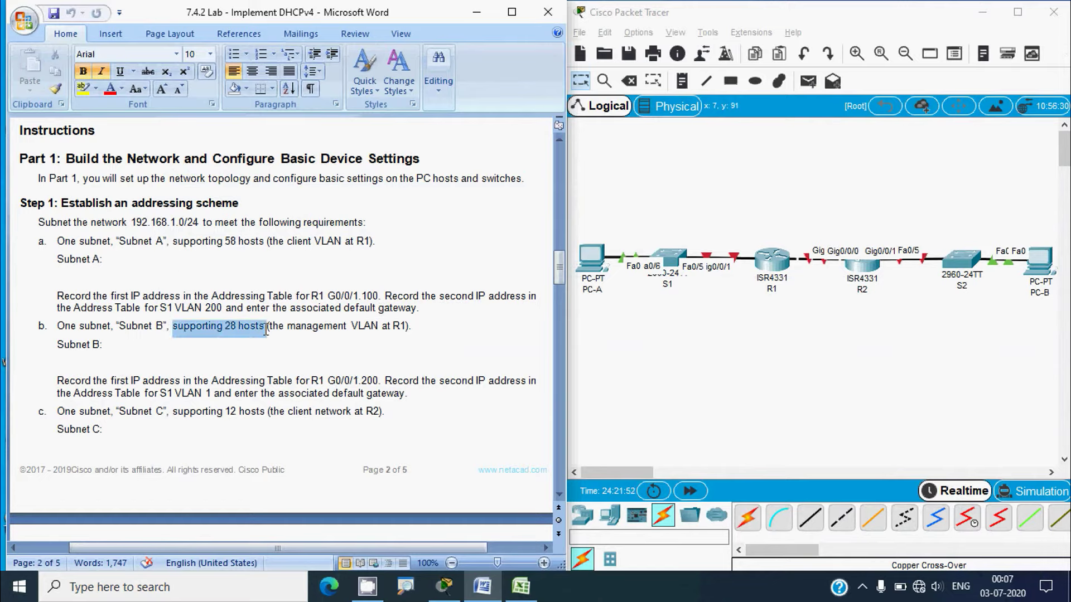
click(520, 586)
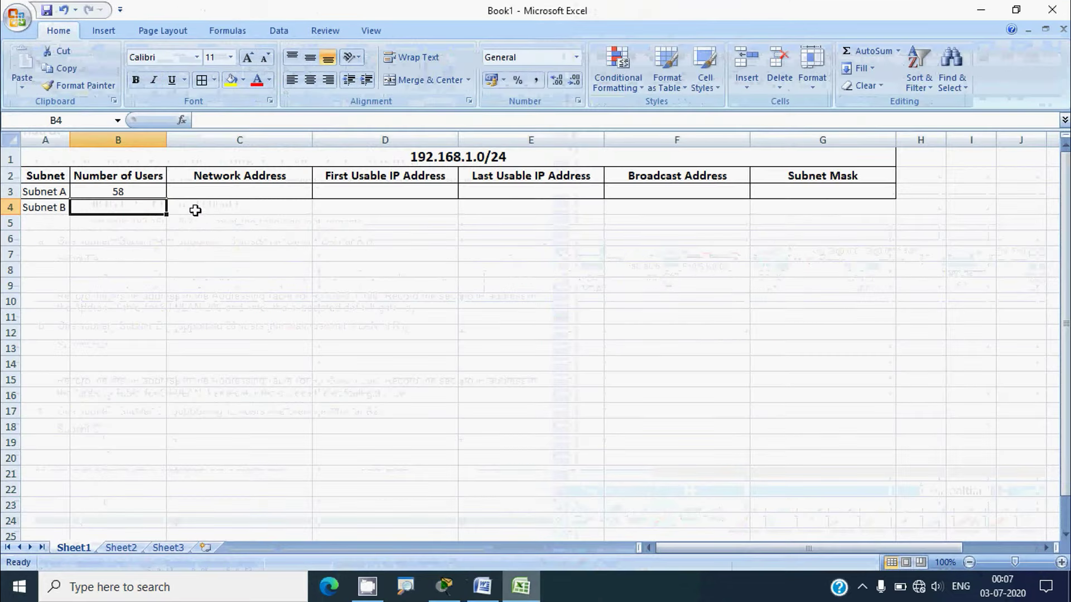
text(28)
click(206, 253)
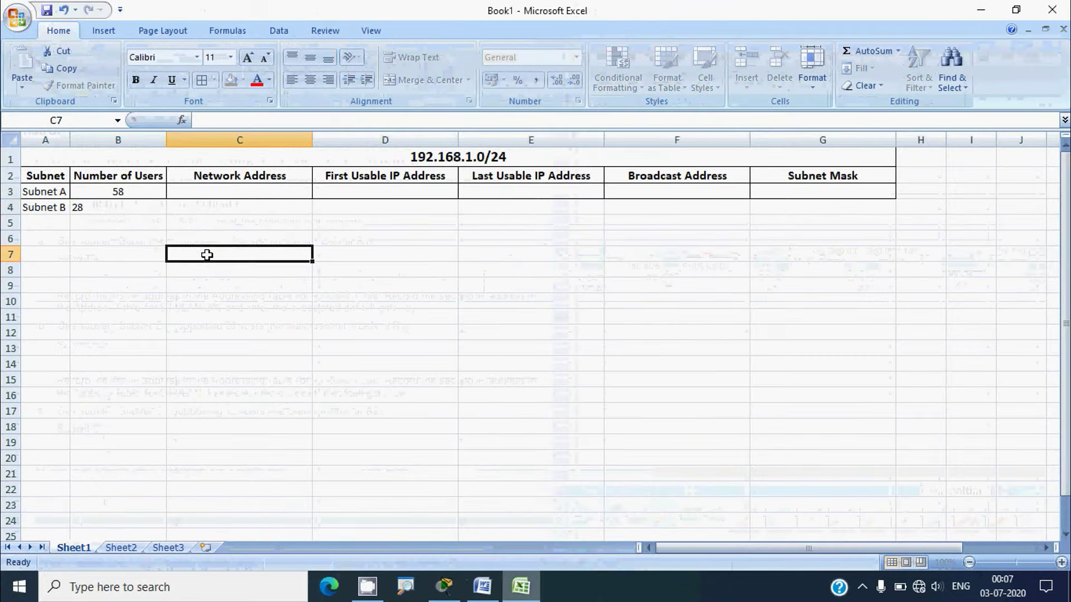
Centre 28 in cell B4 and add borders to rows 4–5
click(131, 208)
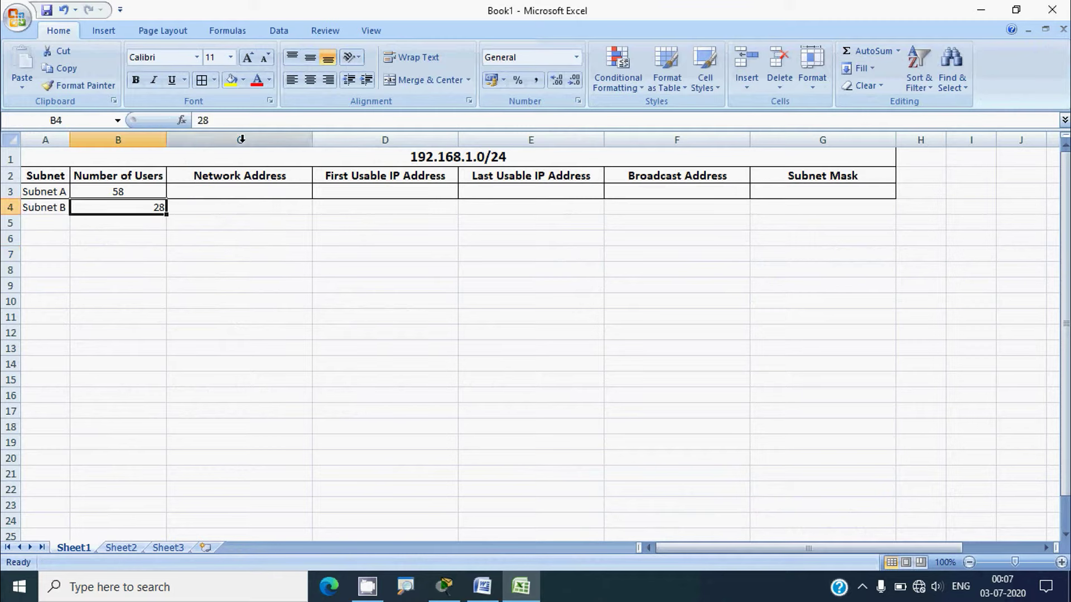
click(310, 57)
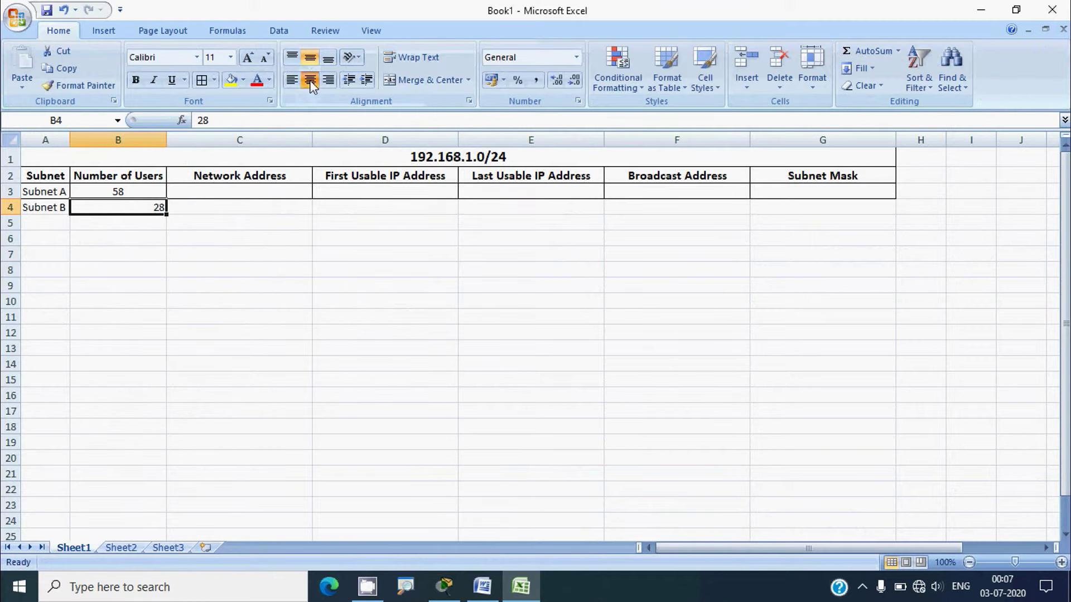
click(310, 80)
click(263, 285)
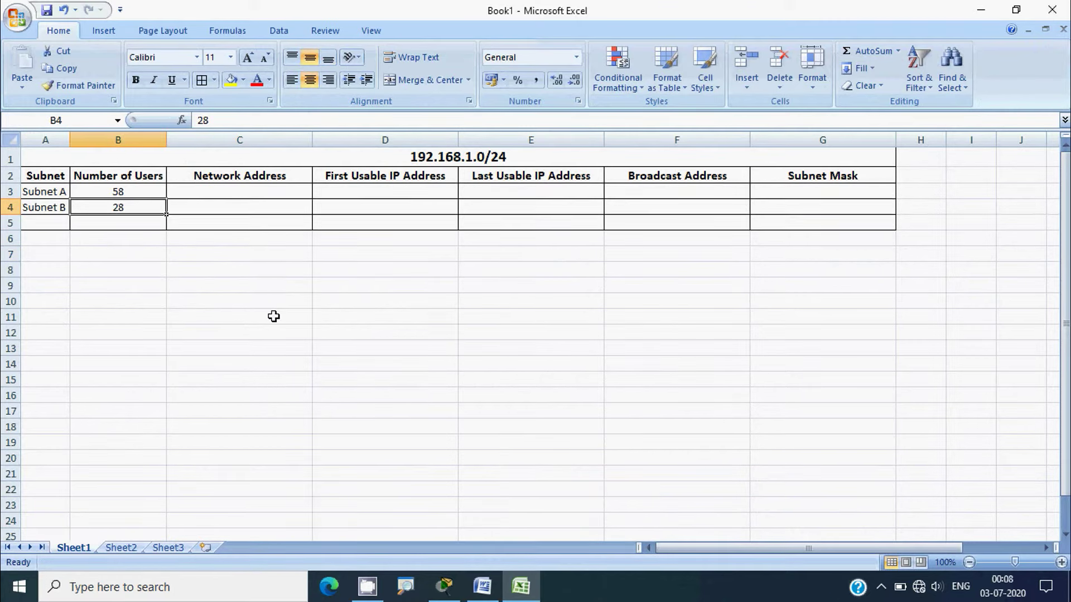
key(alt)
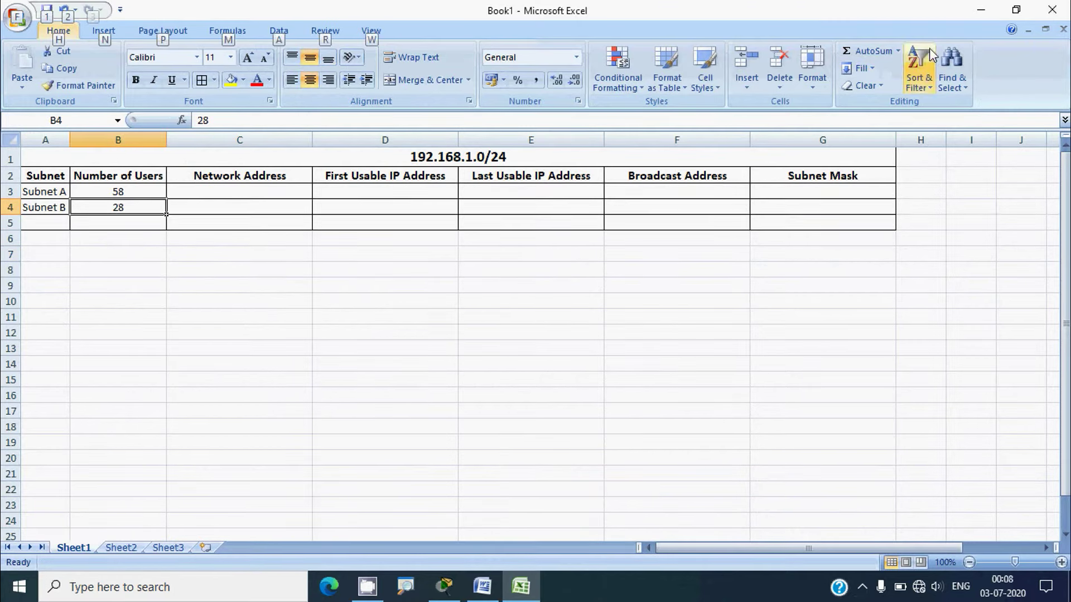
click(980, 11)
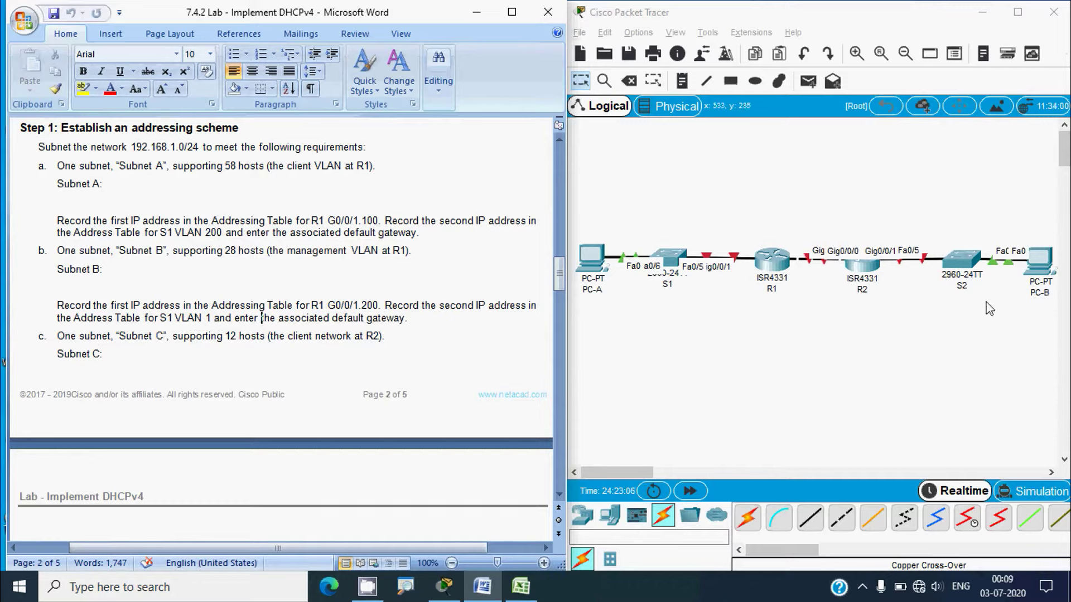
Enter Subnet C with 12 users in row 5, centring the 12 in B5
scroll(161, 373, down, 1)
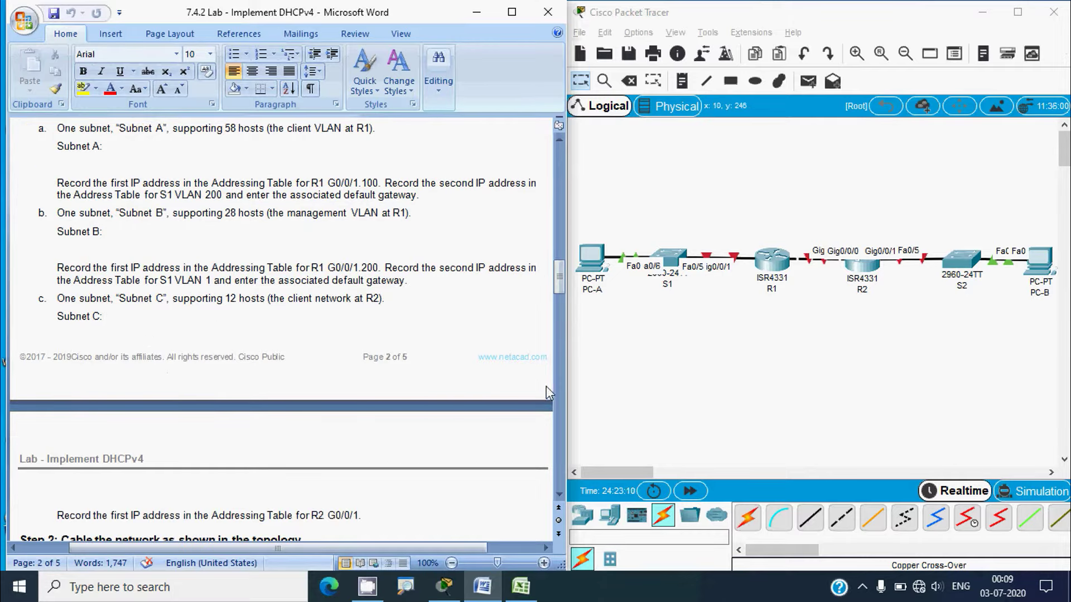
click(526, 595)
click(49, 223)
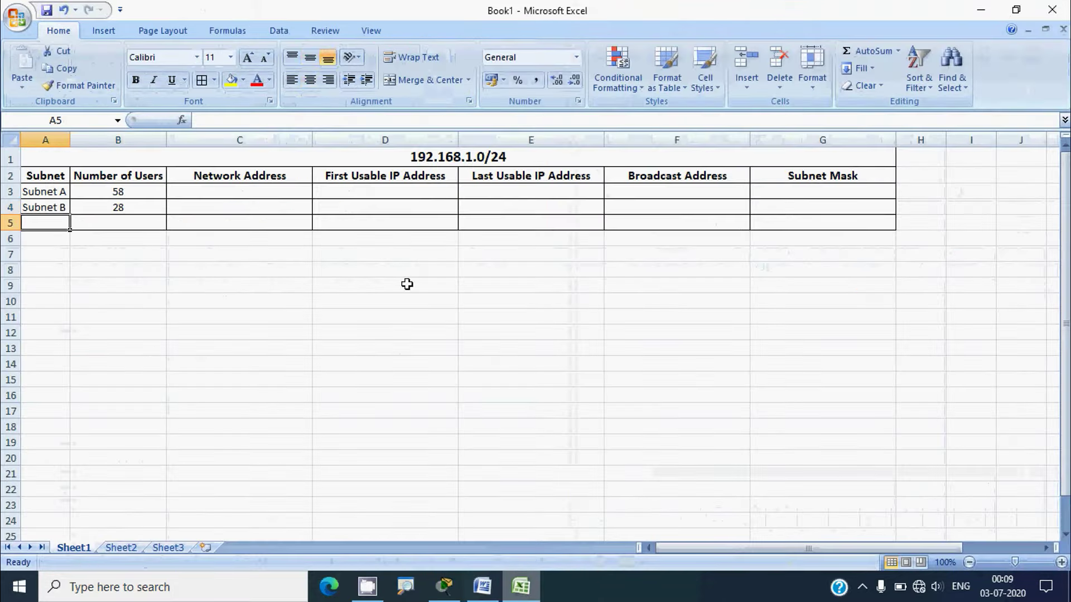
text(Su)
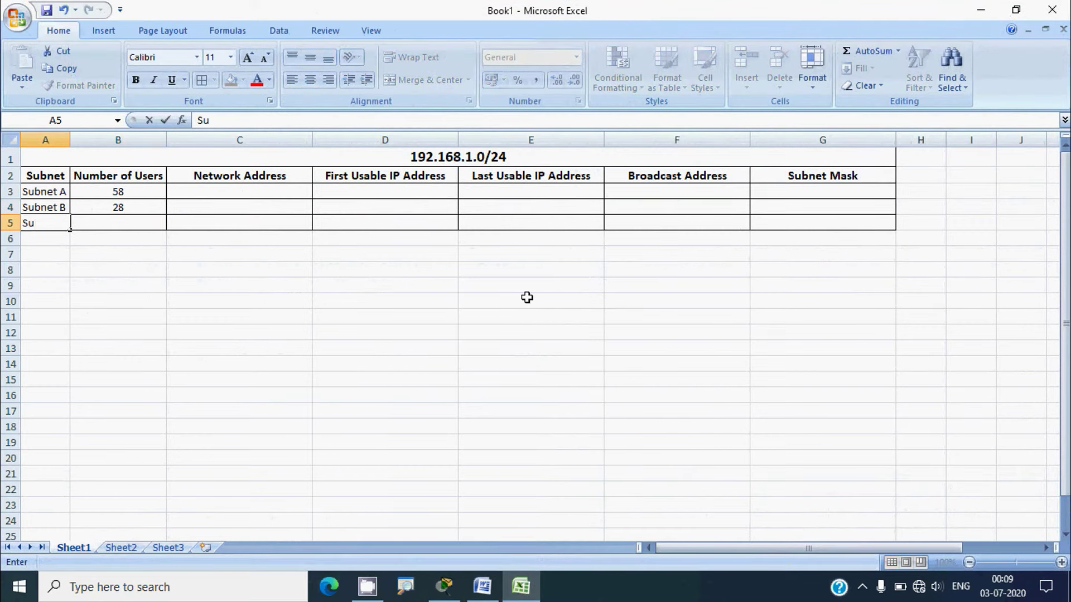
text(bnet C)
key(Tab)
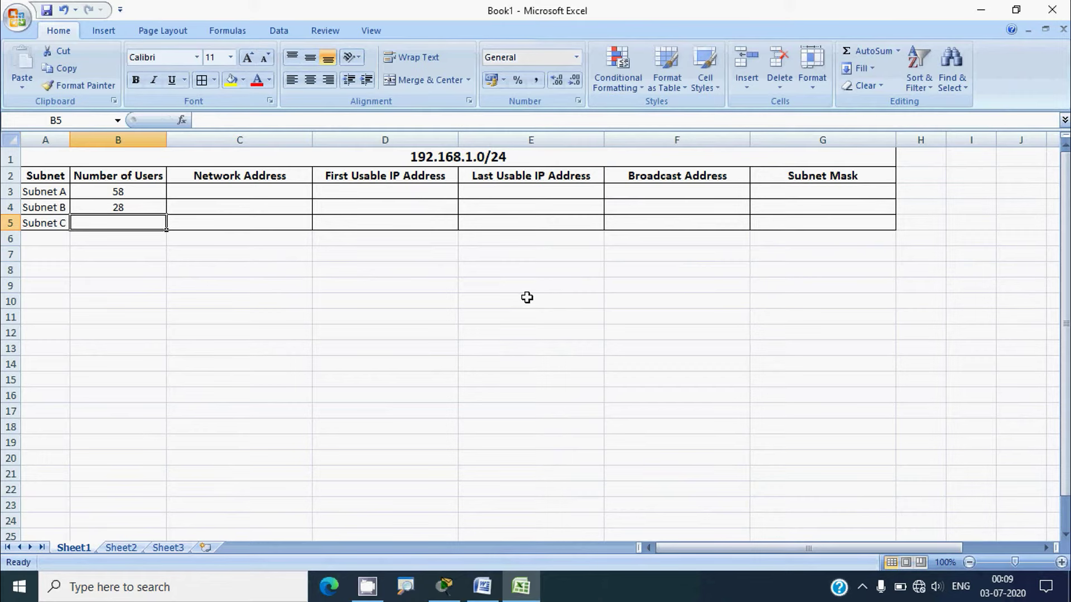
text(12)
click(240, 333)
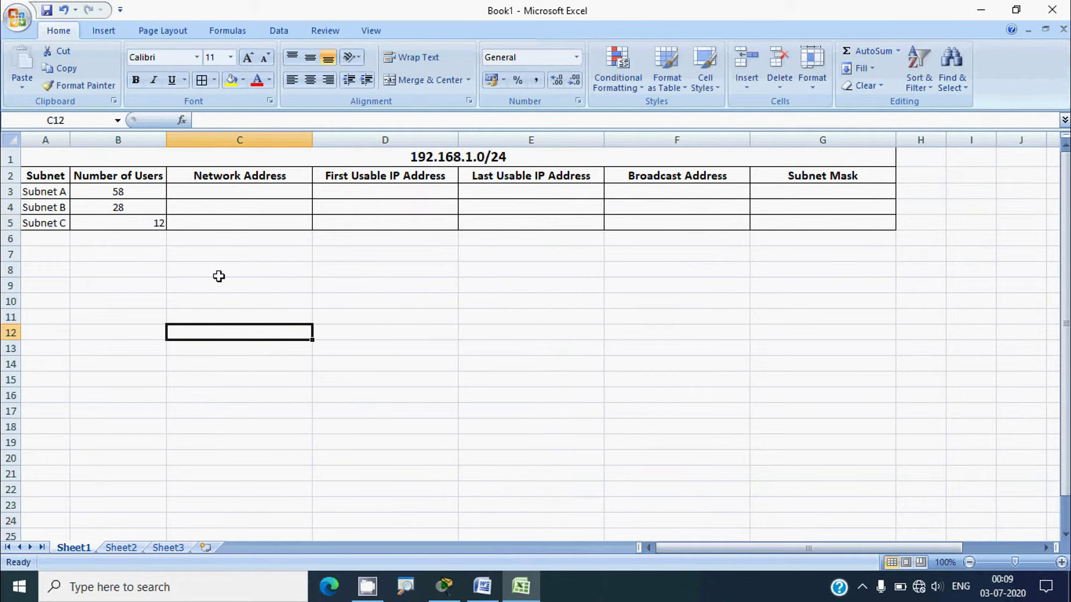
click(158, 224)
click(315, 84)
click(262, 254)
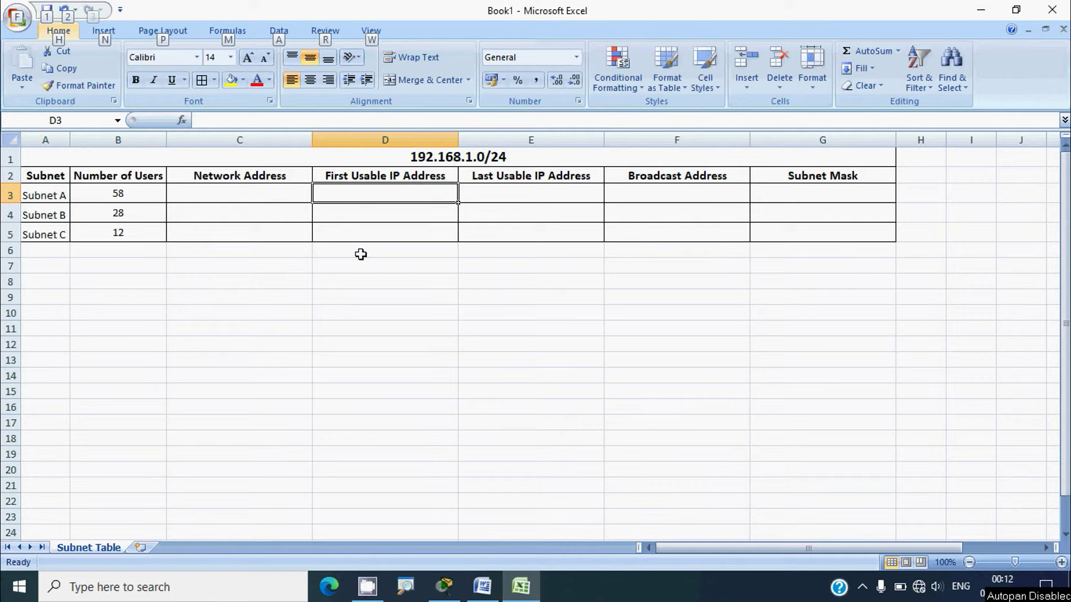
Review the 192.168.1.0/24 title, Subnet A's 58 users and the Network Address column
click(401, 162)
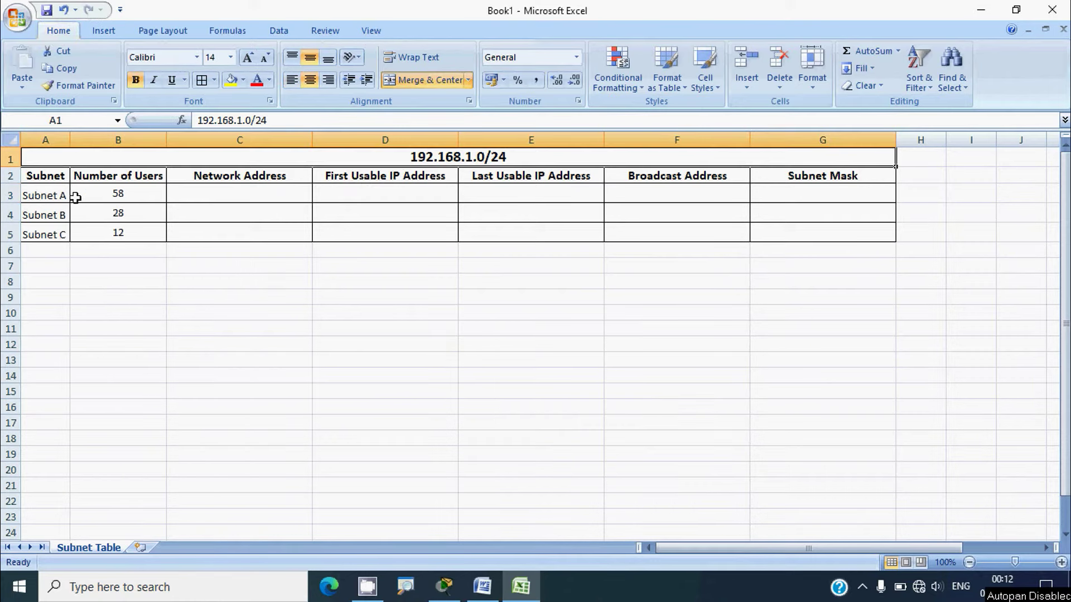
click(58, 197)
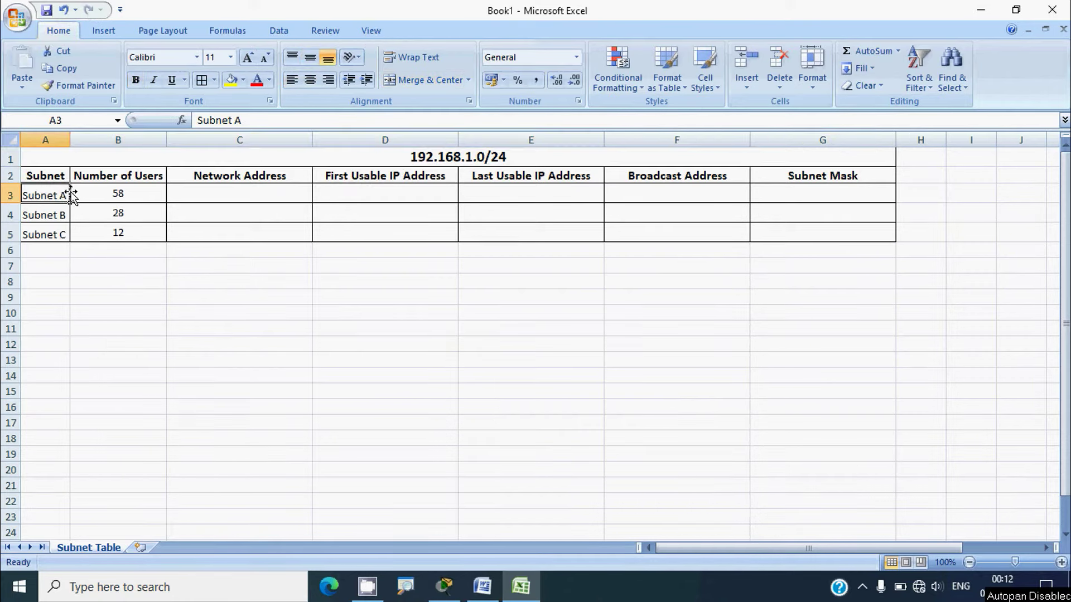
click(101, 196)
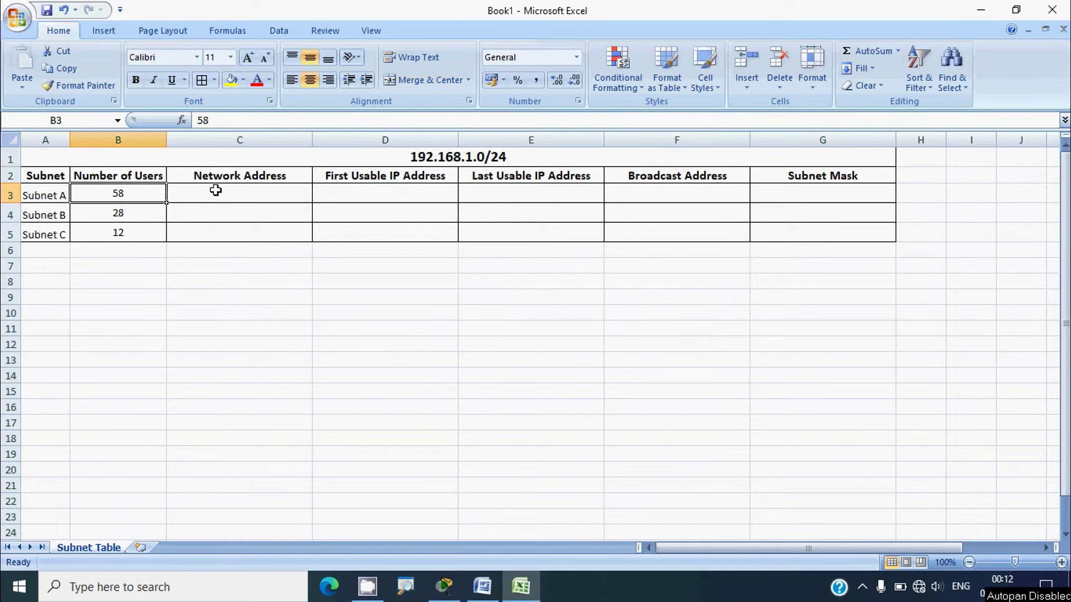
click(239, 175)
click(240, 194)
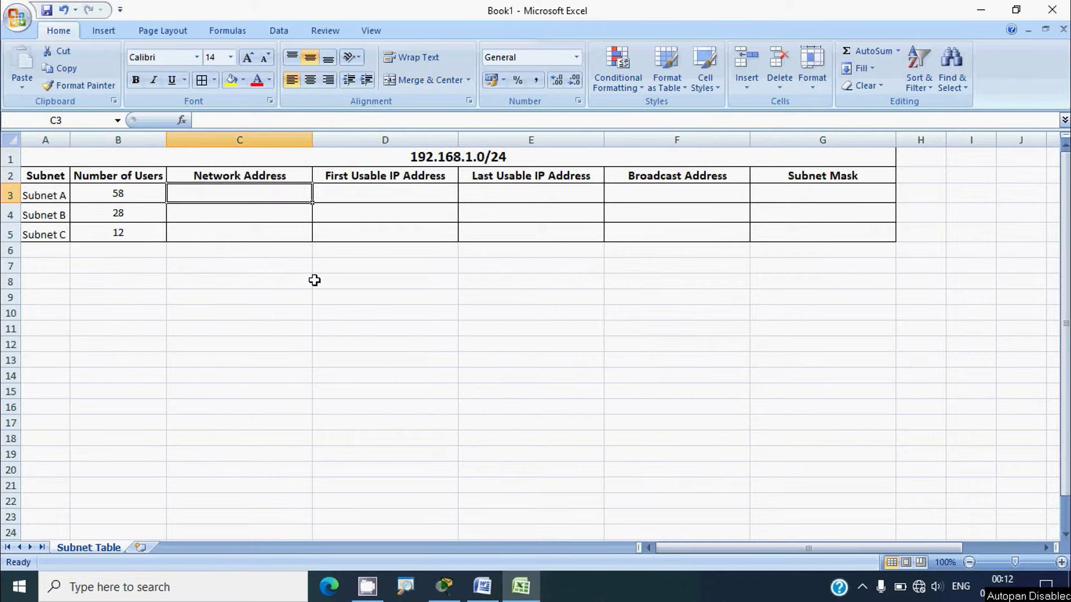
Enter network 192.168.1.0 in C3 and first usable 192.168.1.1 in D3
text(192.16)
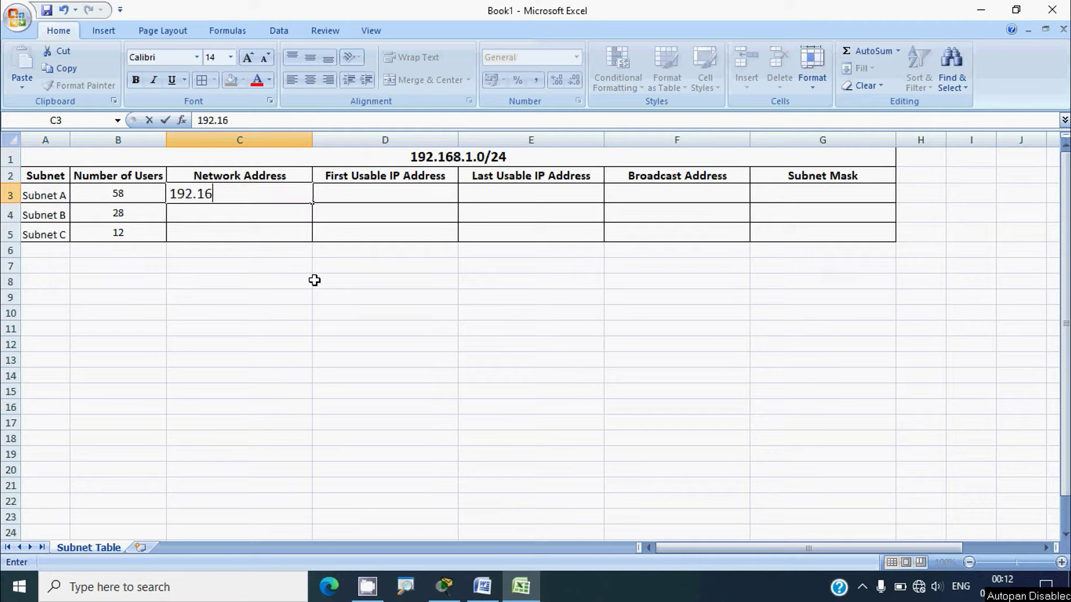
text(8.1.0)
click(346, 197)
click(262, 195)
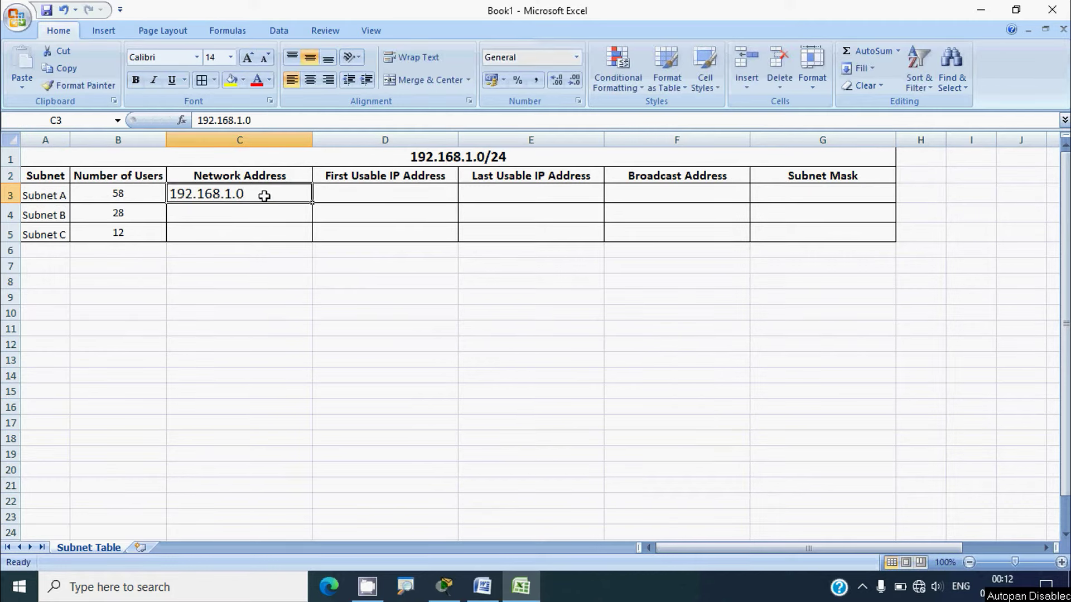
key(ctrl+c)
click(350, 201)
key(ctrl+v)
double_click(410, 194)
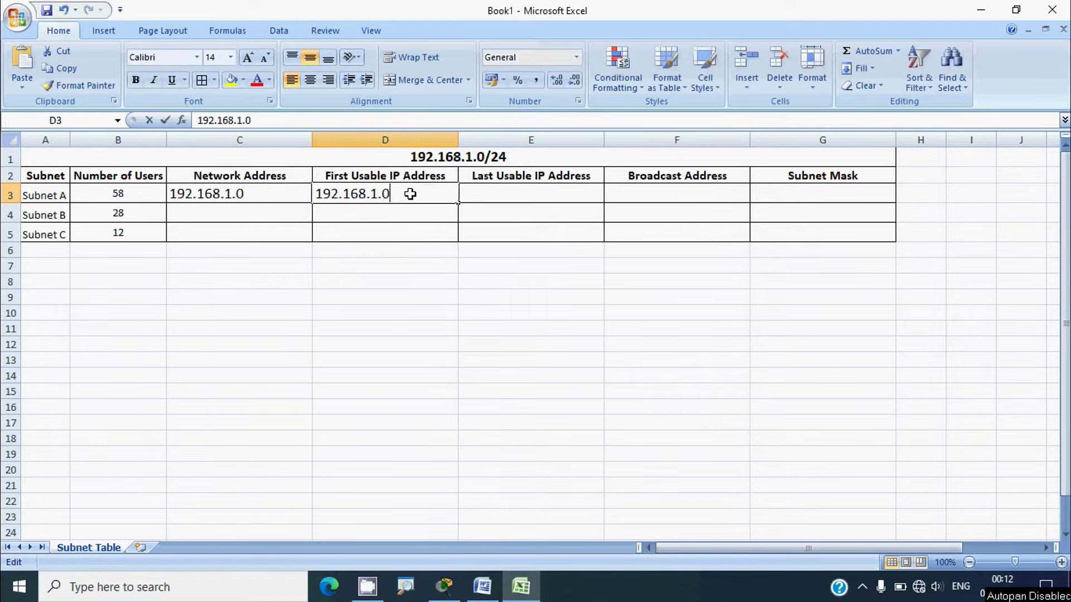
key(BackSpace)
text(1)
key(Return)
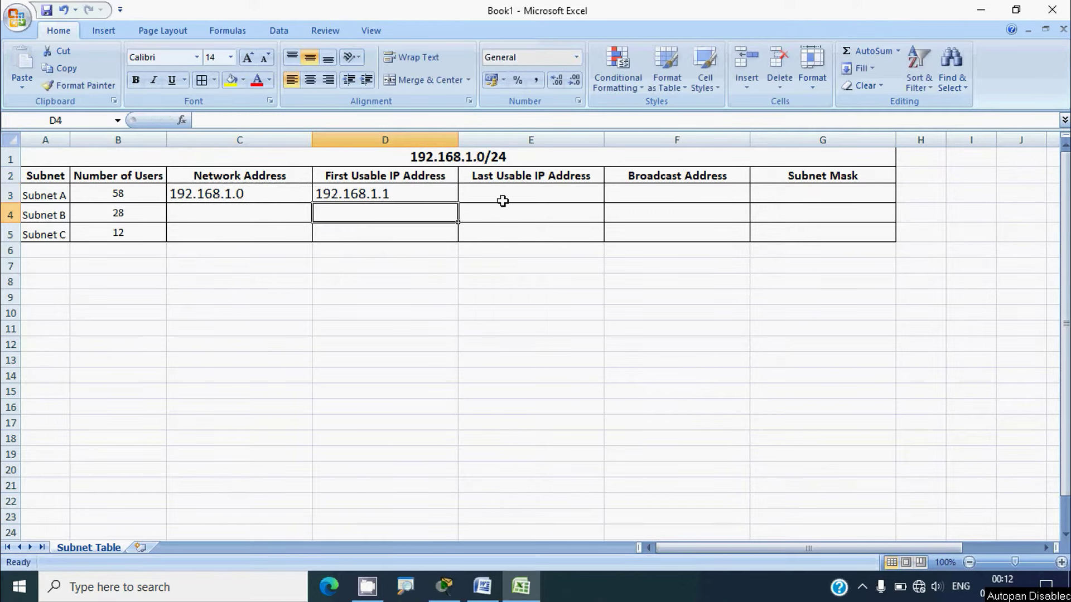
Enter subnet mask 255.255.255.192 in G3 for Subnet A
click(647, 194)
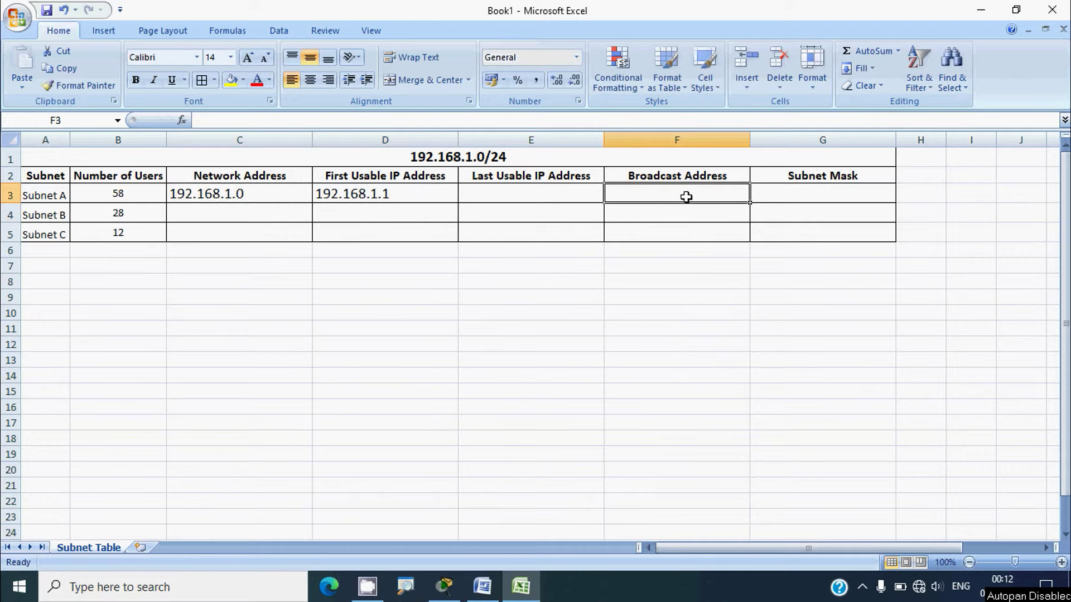
click(769, 197)
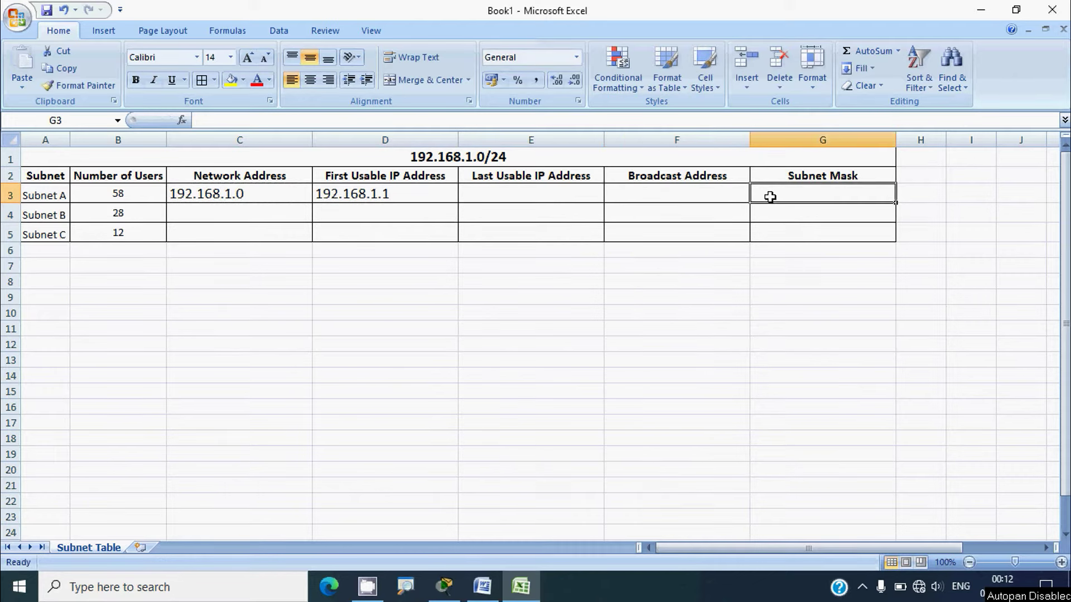
text(255.)
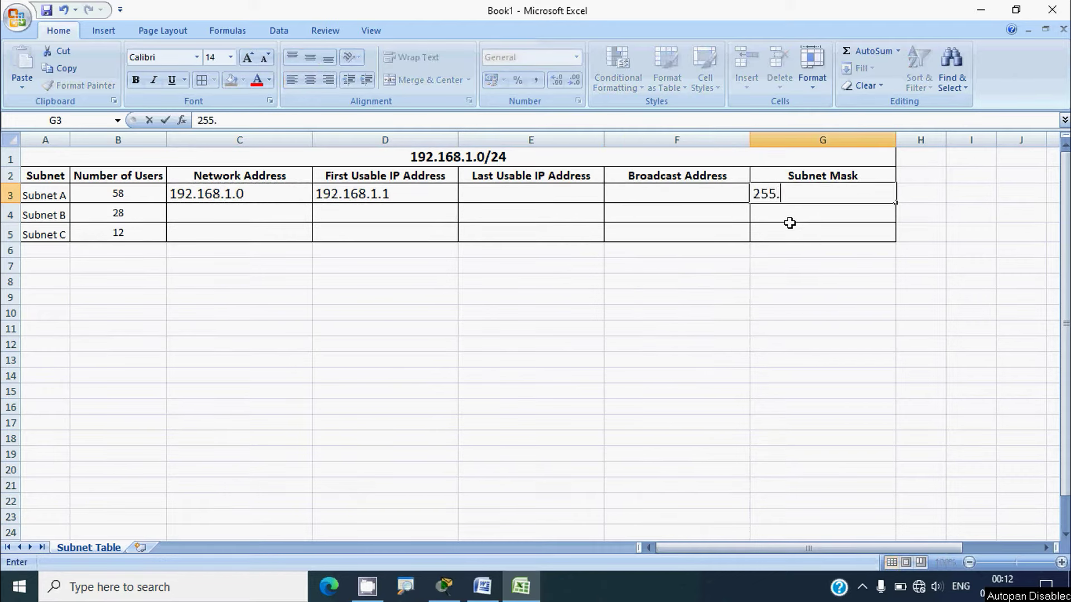
text(255.255.)
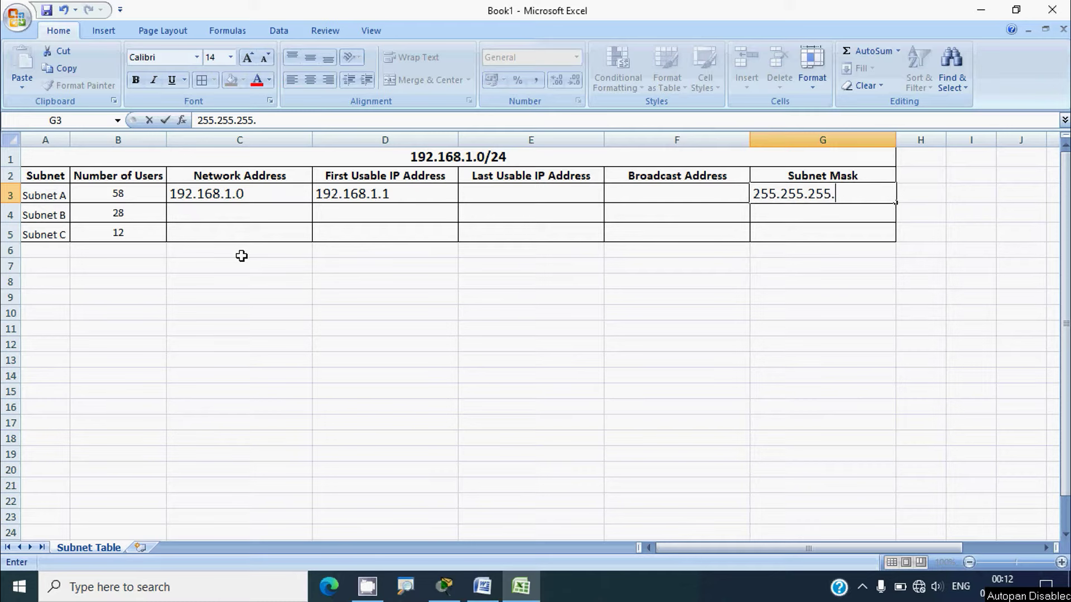
text(192)
click(558, 217)
Enter broadcast address 192.168.1.63 in F3
click(627, 195)
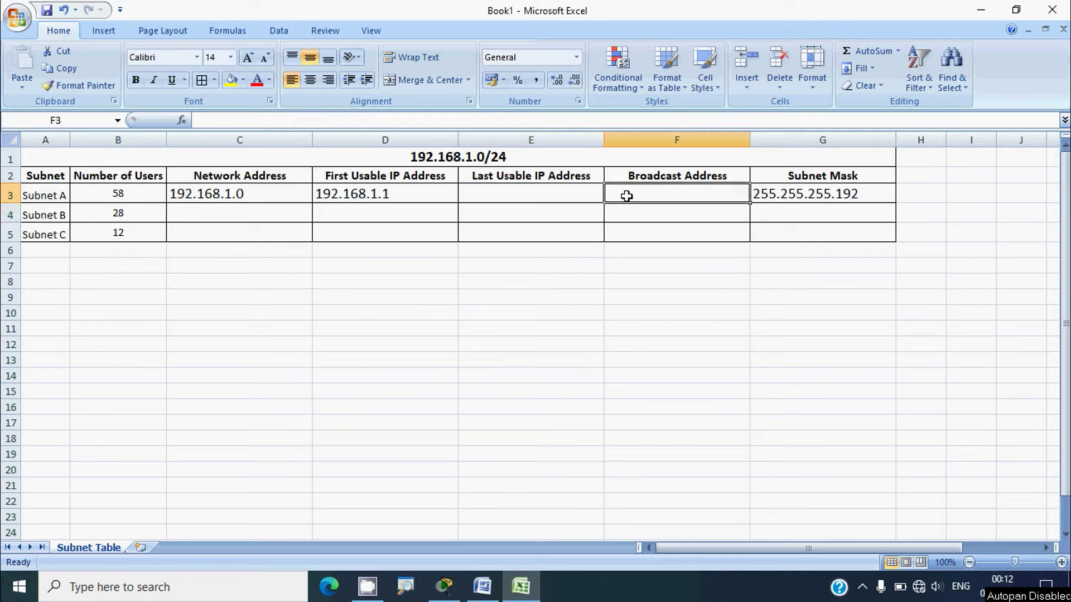
click(411, 196)
key(ctrl+c)
click(646, 194)
key(ctrl+v)
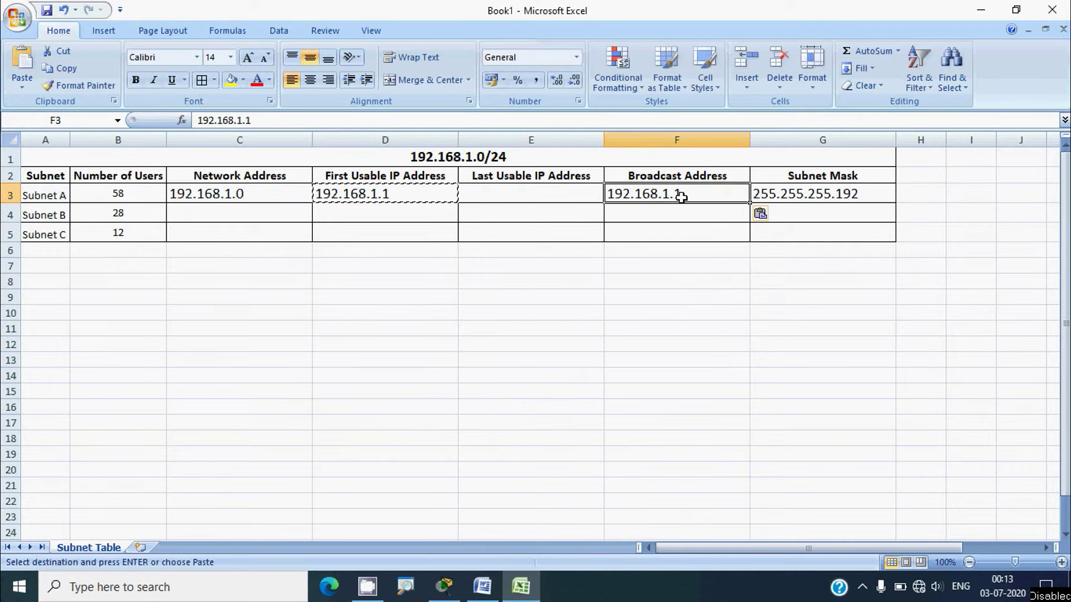
double_click(694, 194)
key(BackSpace)
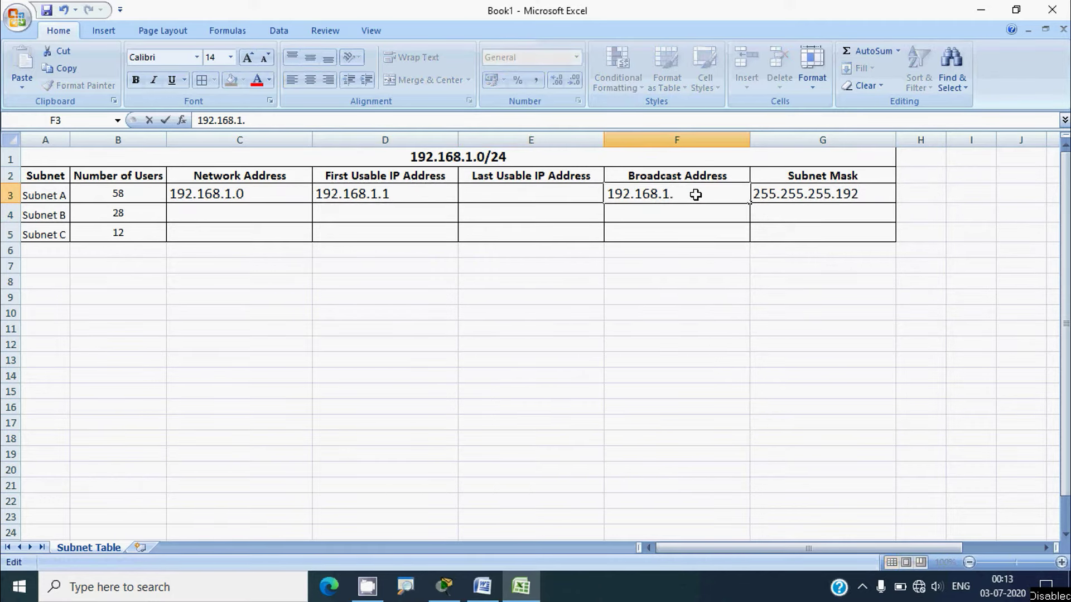
text(63)
key(Return)
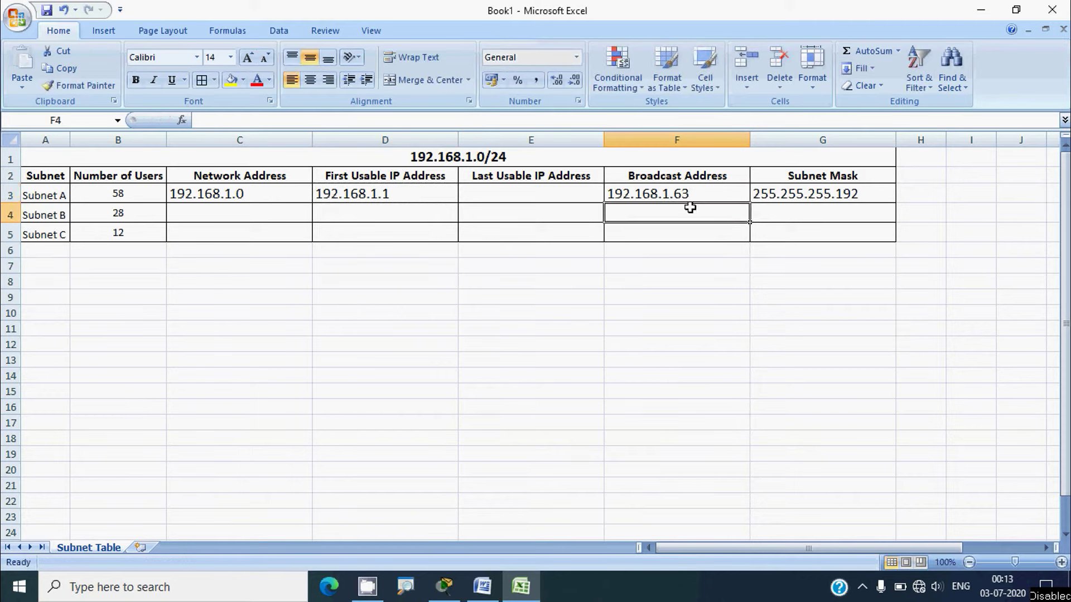
Enter last usable 192.168.1.62 in E3, then copy the broadcast 192.168.1.63 for reuse
click(689, 195)
key(ctrl+c)
click(544, 200)
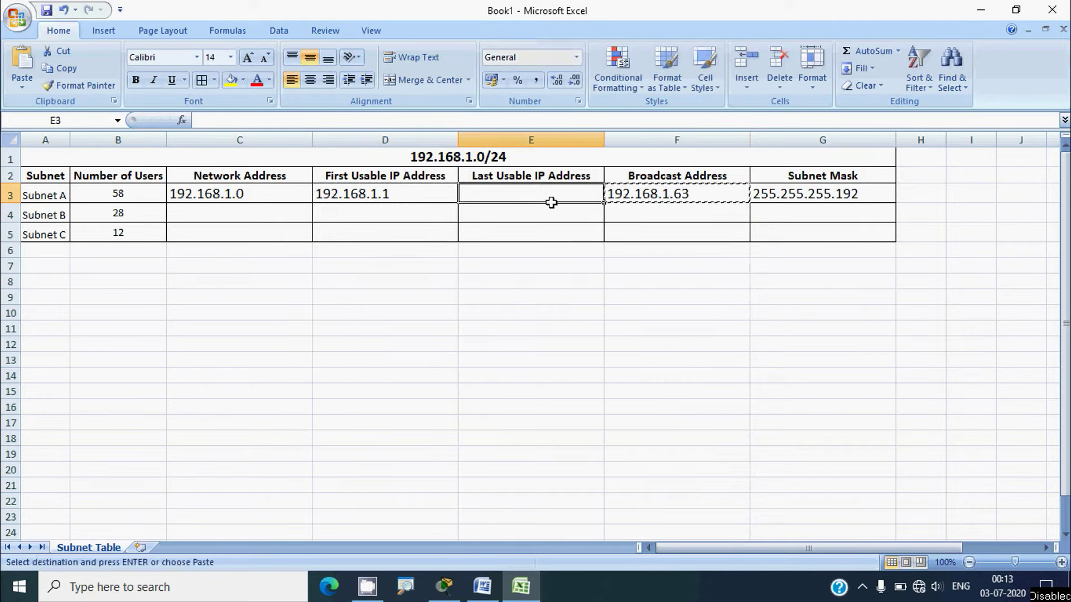
key(ctrl+v)
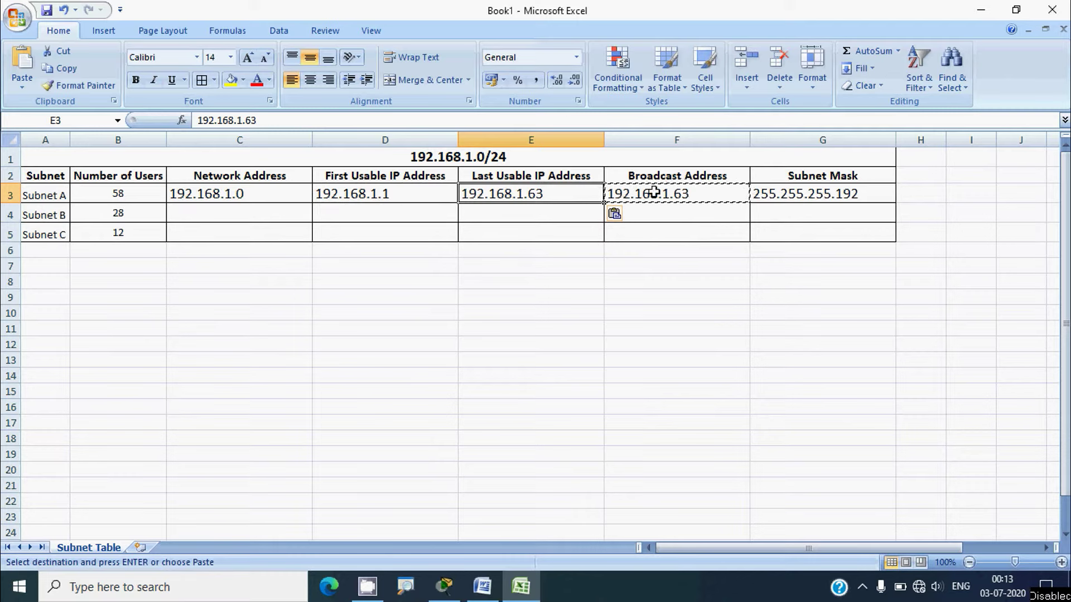
double_click(550, 195)
key(BackSpace)
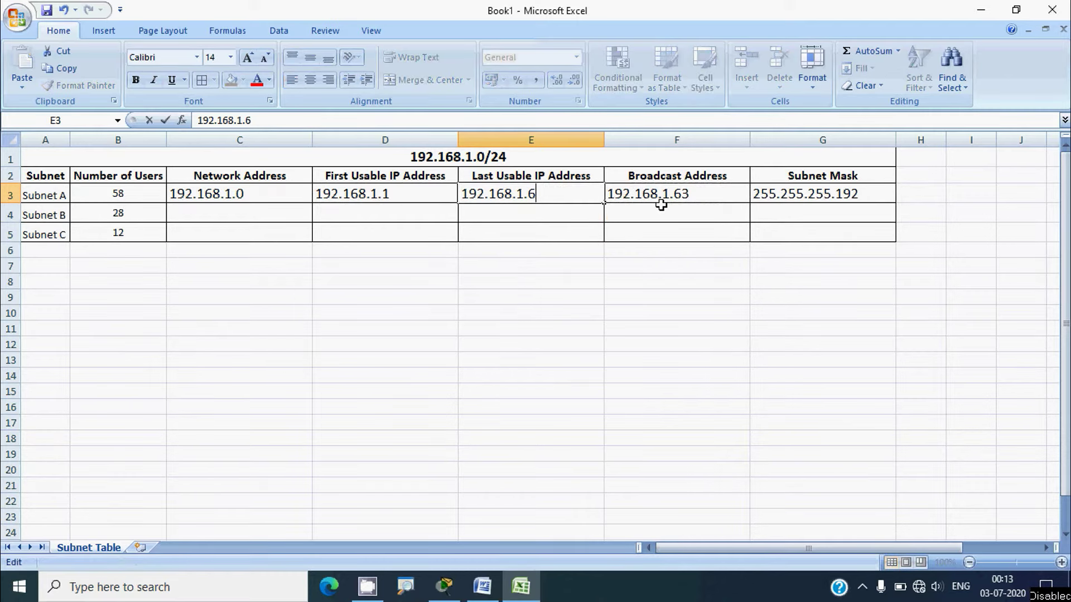
text(2)
click(646, 211)
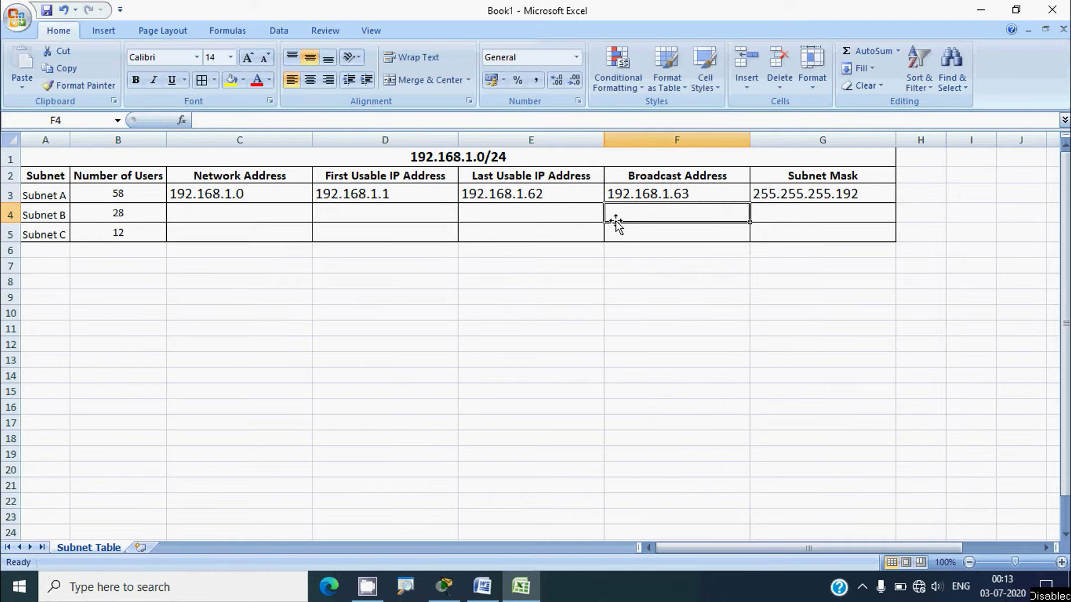
click(530, 328)
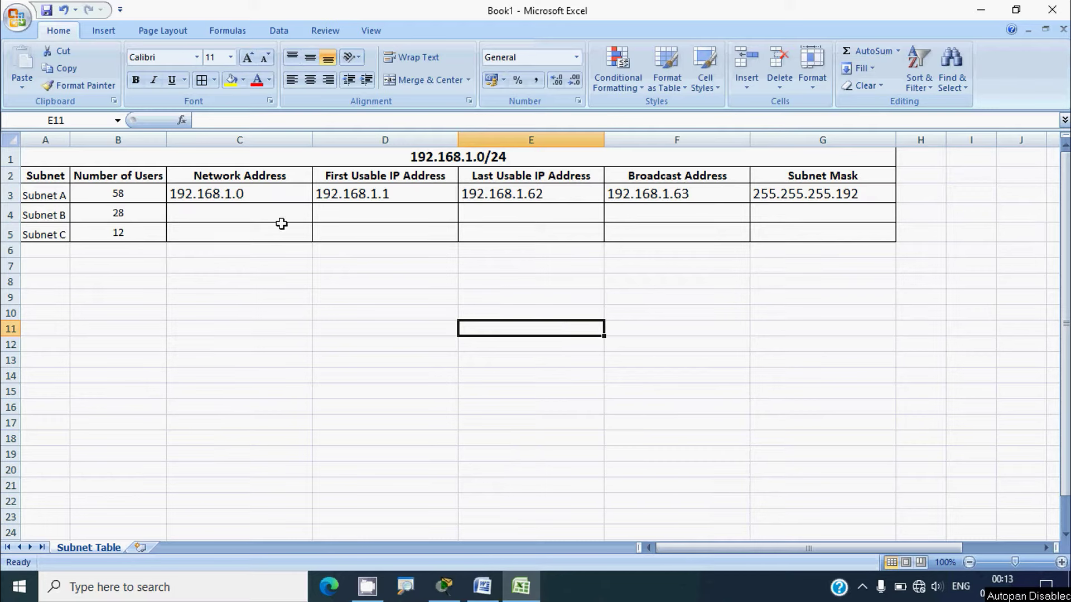
click(644, 198)
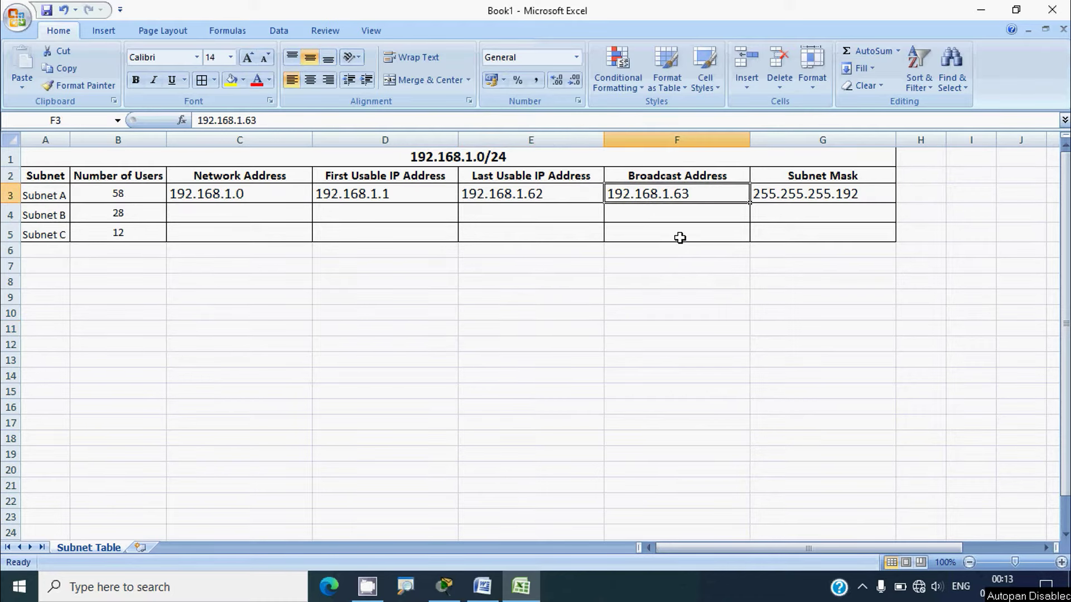
key(ctrl+c)
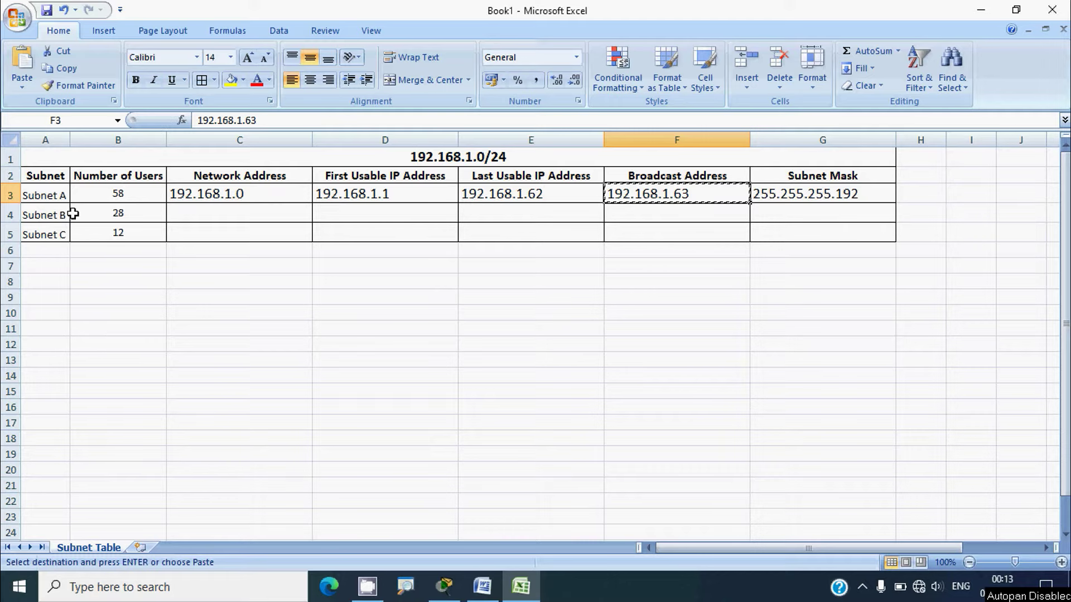
Enter Subnet B's network address 192.168.1.64 in C4
click(212, 216)
key(ctrl+v)
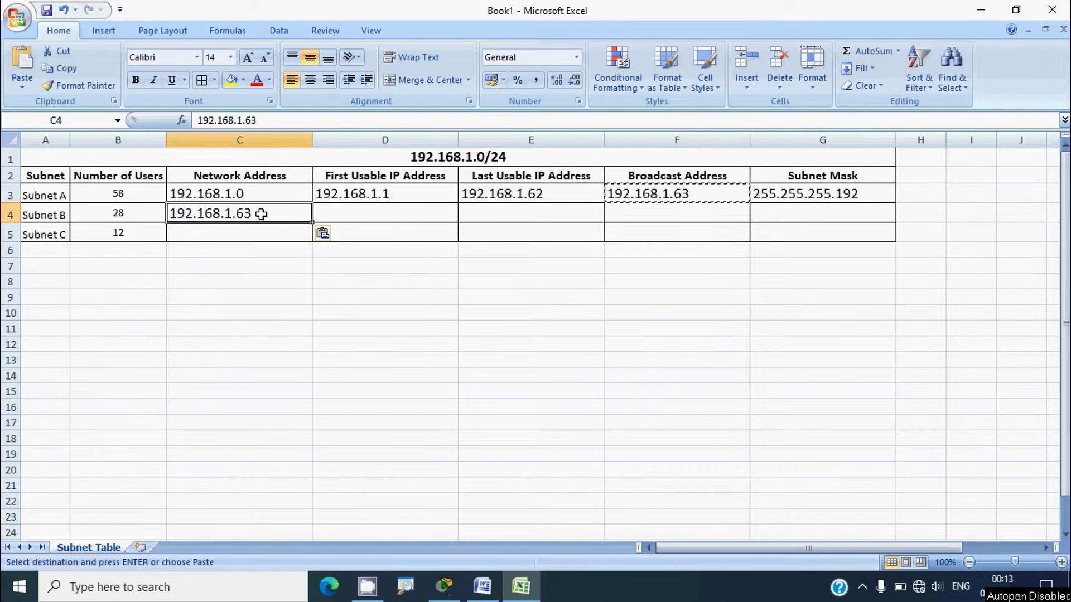
double_click(292, 212)
key(BackSpace)
text(4)
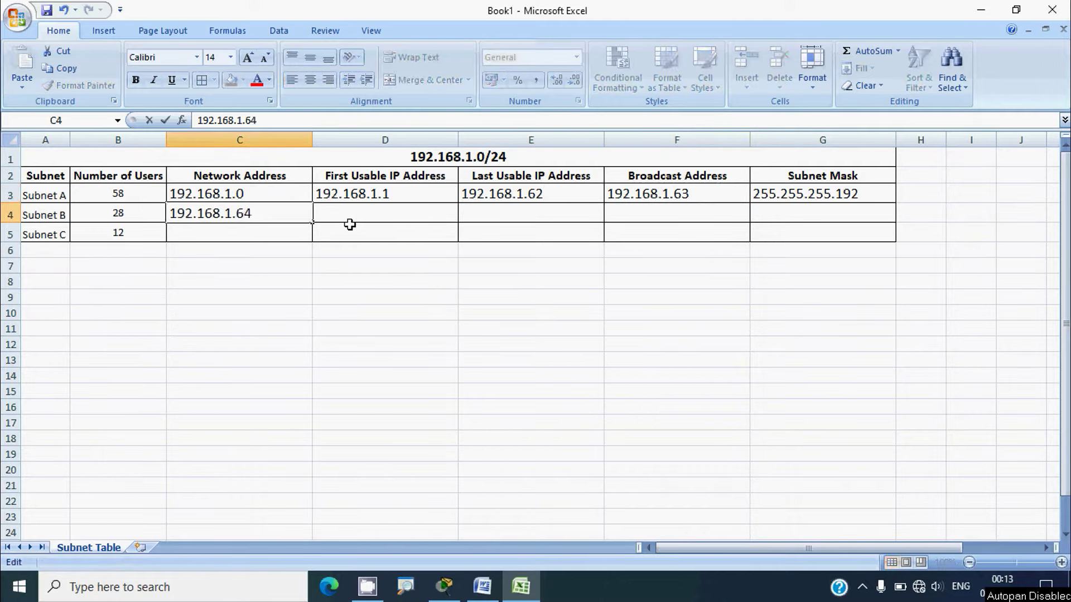
key(Return)
click(294, 211)
key(ctrl+c)
Enter first usable 192.168.1.65 in D4 and mask 255.255.255.224 in G4
click(348, 218)
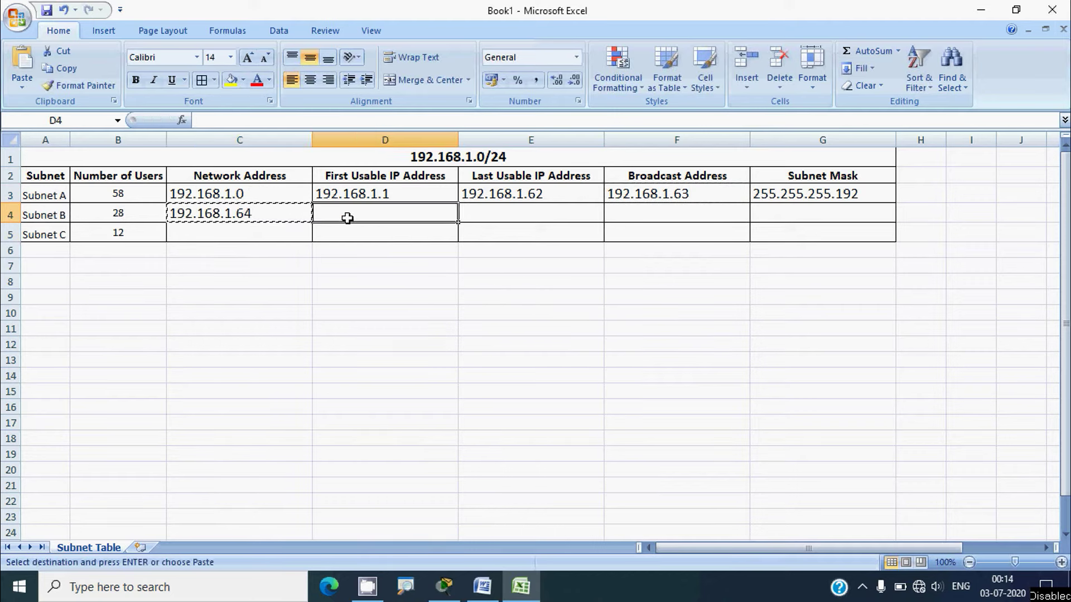
key(ctrl+v)
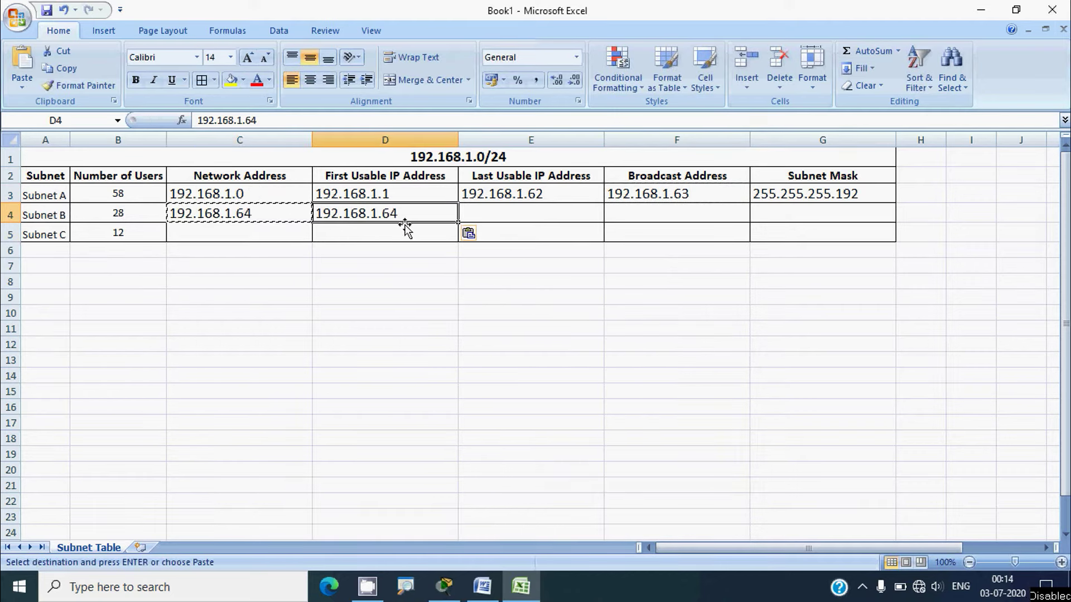
double_click(411, 216)
key(BackSpace)
text(5)
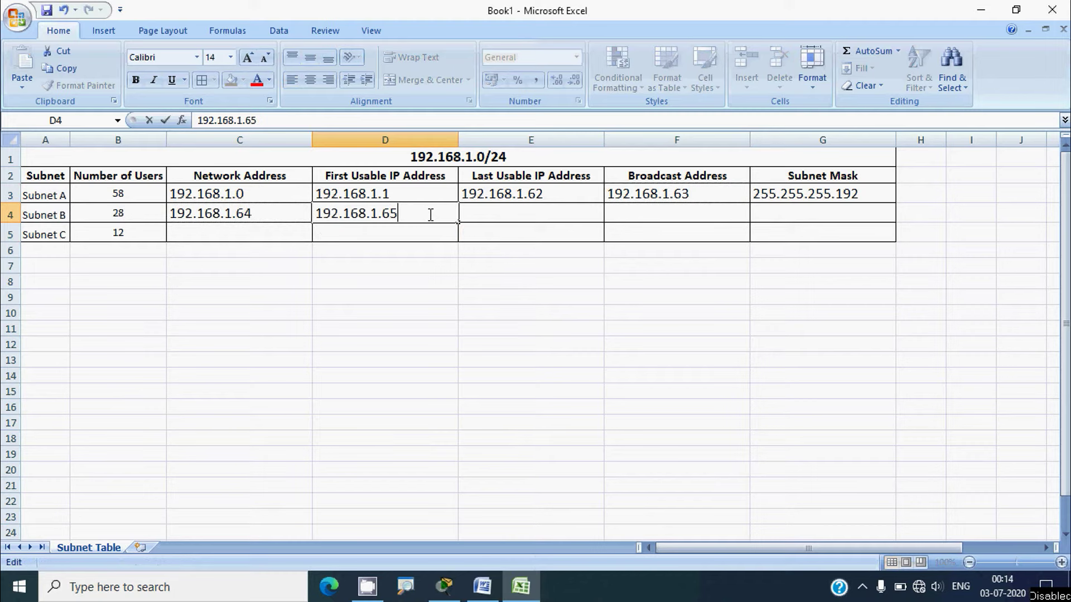
click(466, 212)
key(alt)
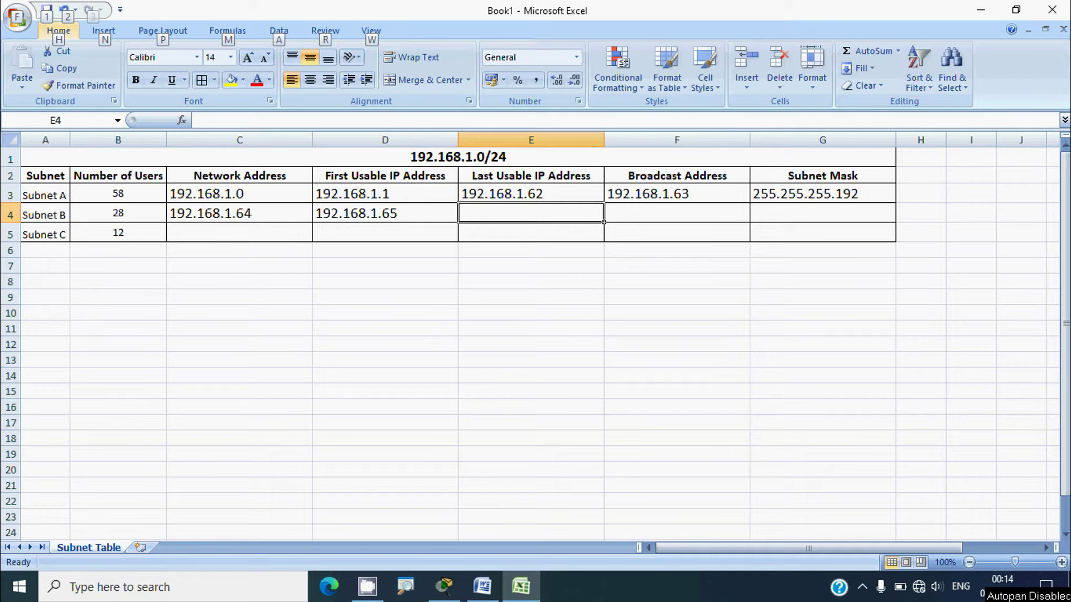
click(773, 214)
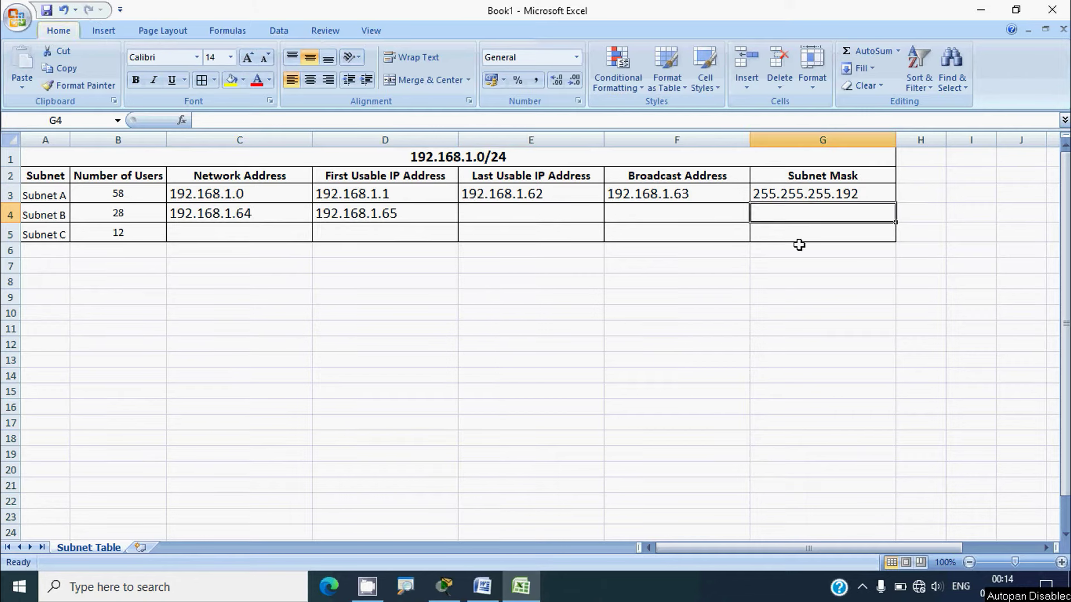
text(255.)
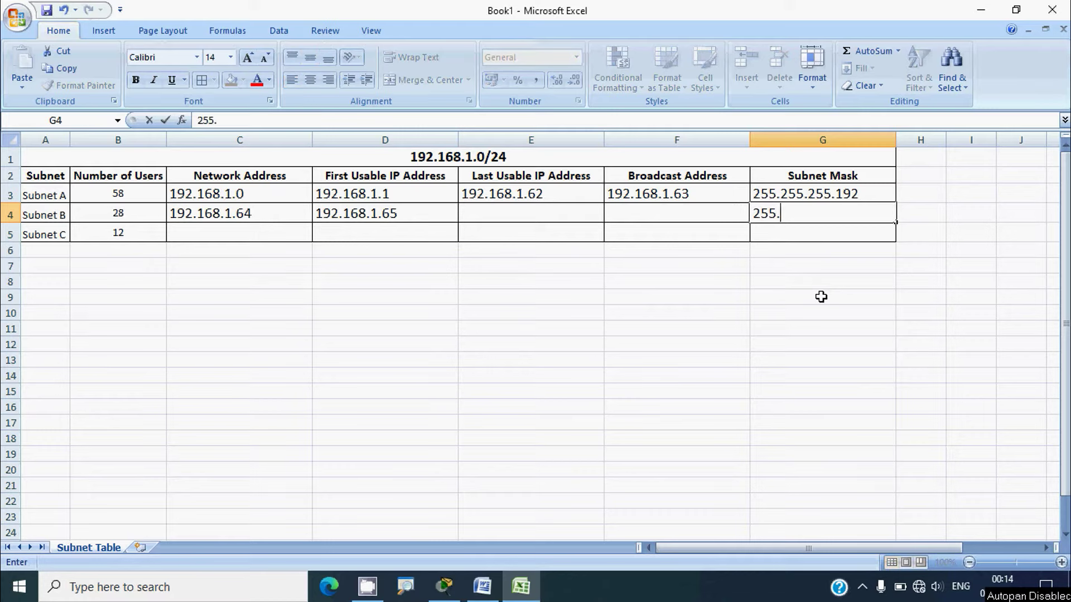
text(255.255)
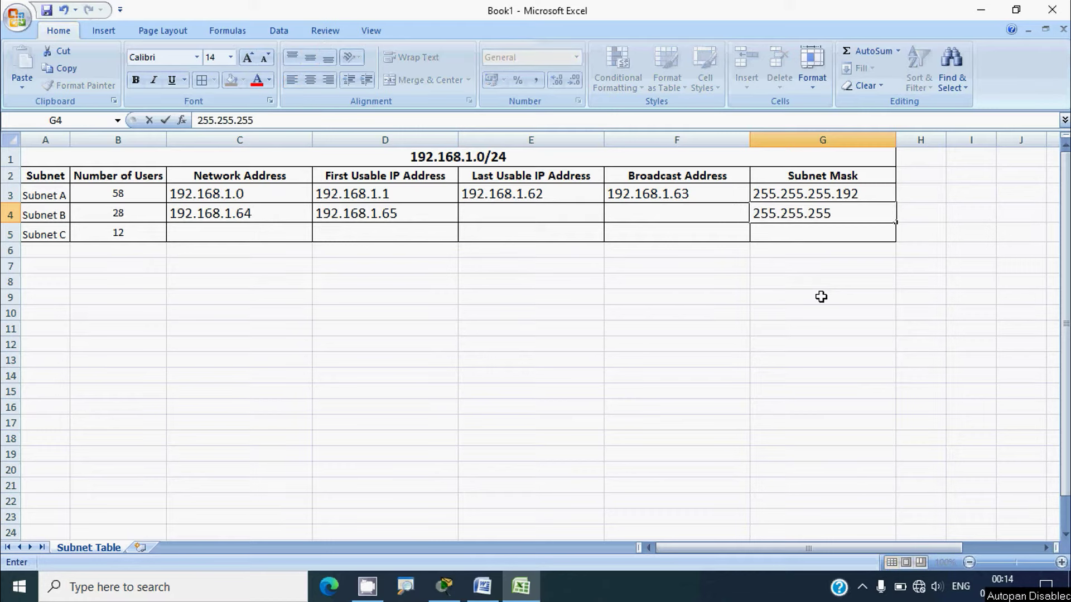
text(.224)
click(535, 217)
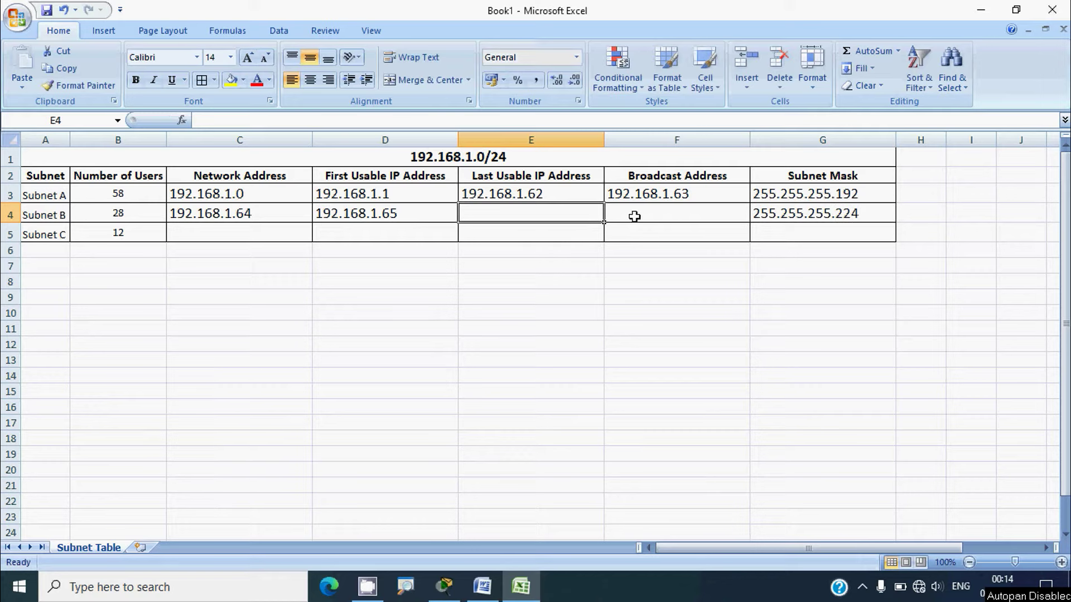
Enter Subnet B's broadcast address 192.168.1.95 in F4
click(410, 230)
key(ctrl+c)
click(653, 218)
key(ctrl+v)
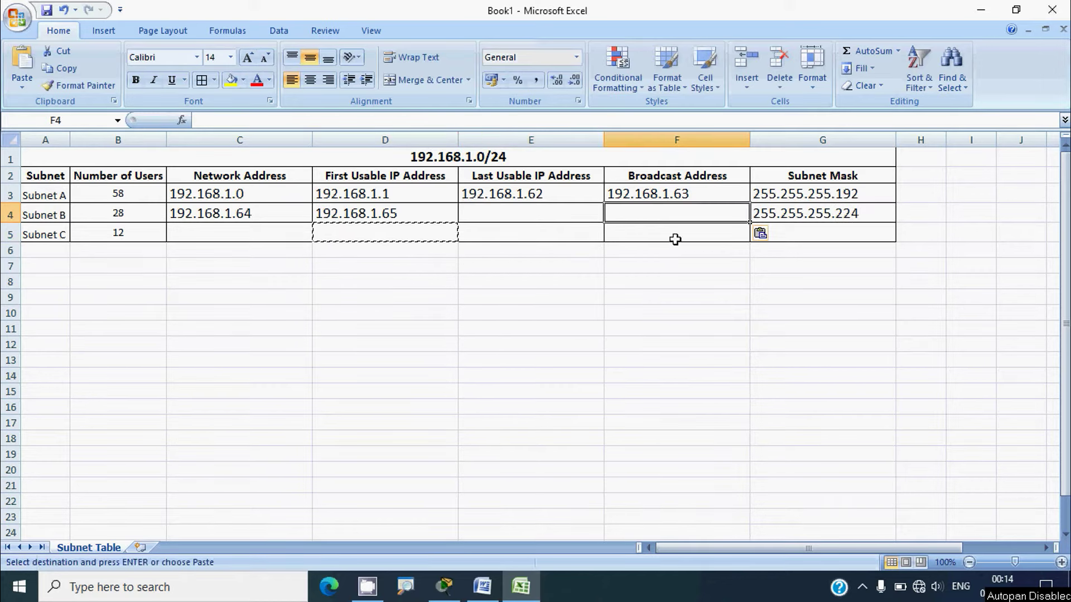
click(395, 212)
key(ctrl+c)
click(647, 215)
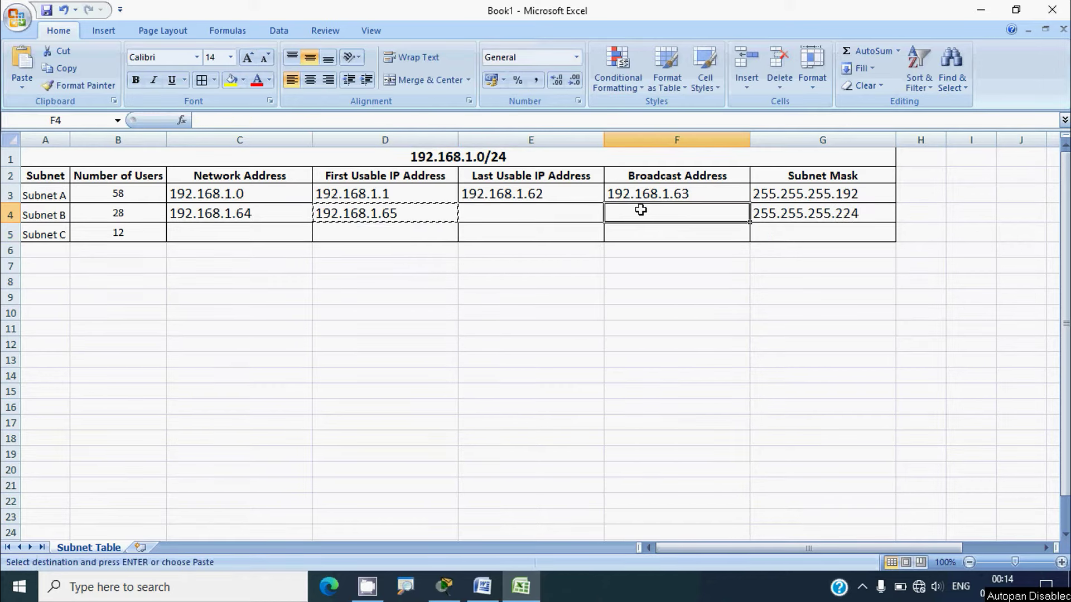
key(ctrl+v)
double_click(686, 212)
key(BackSpace)
key(BackSpace)
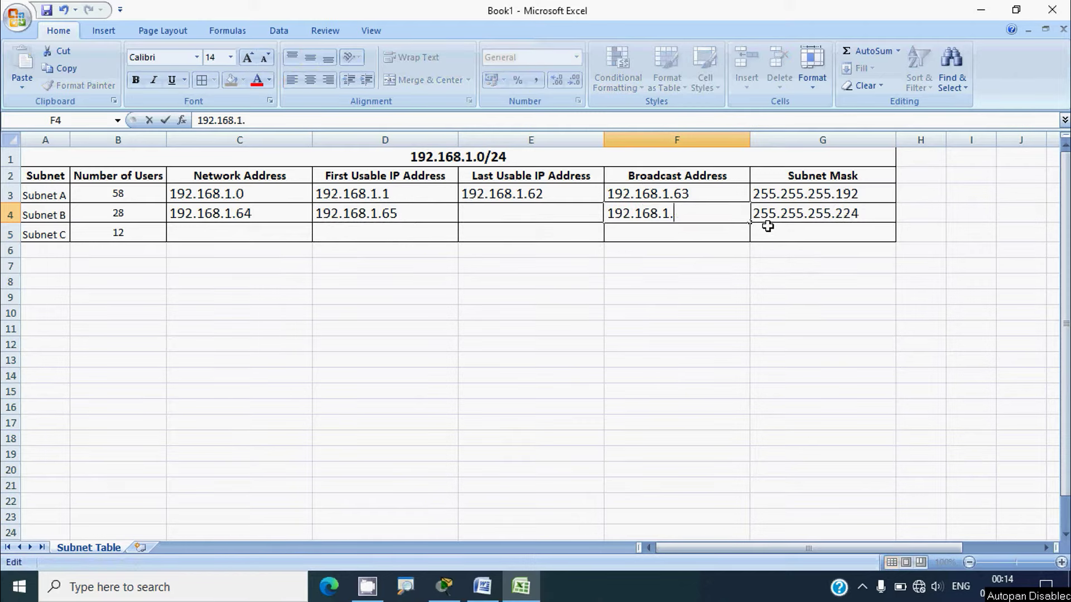
key(Return)
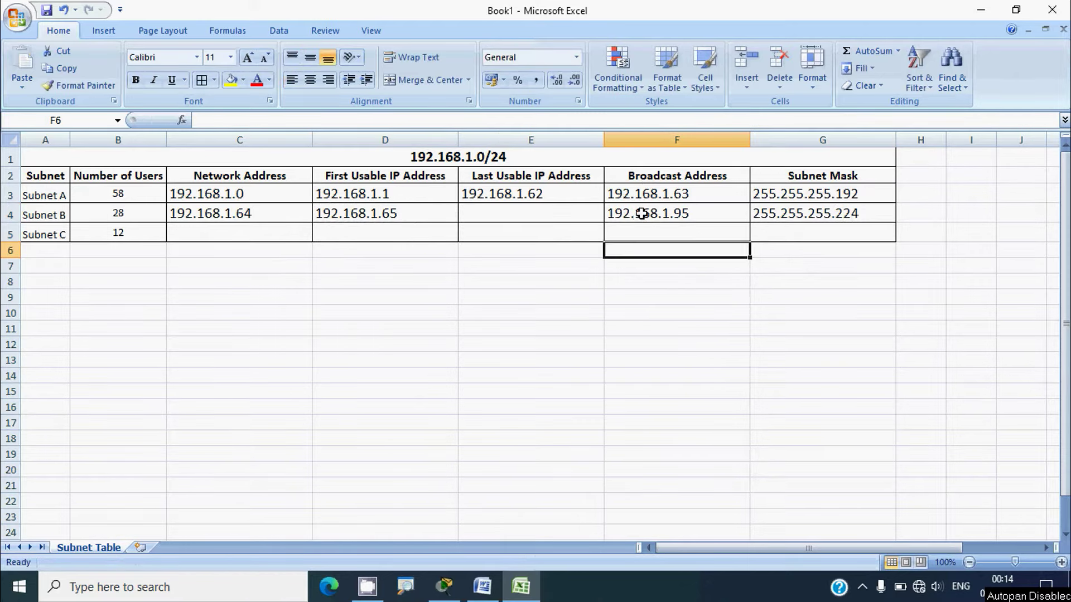
Enter last usable 192.168.1.94 in E4, then move to Subnet C's row
click(636, 214)
key(ctrl+c)
click(559, 216)
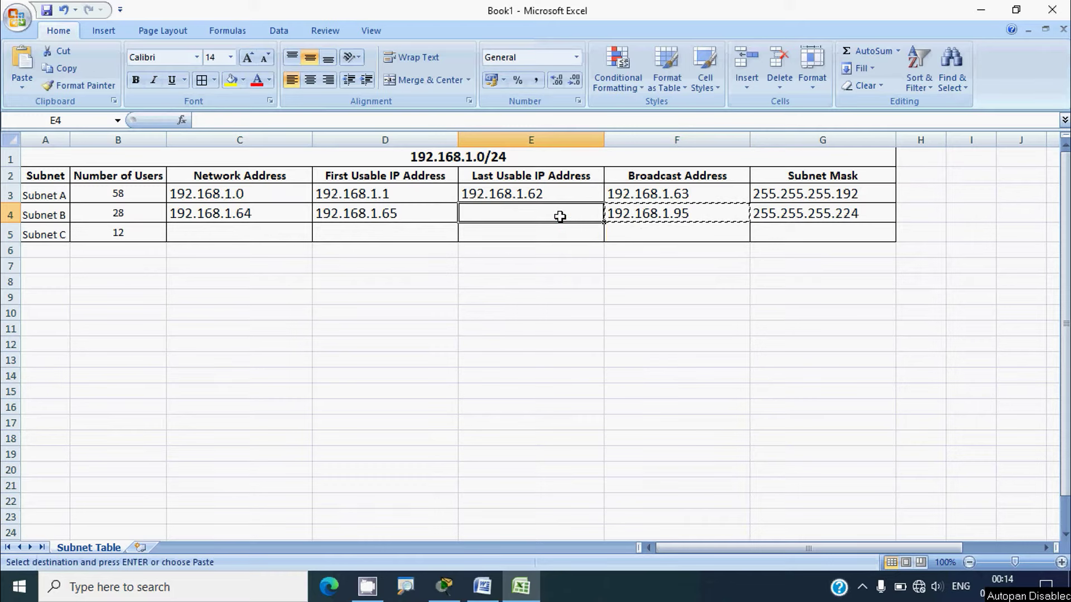
key(ctrl+v)
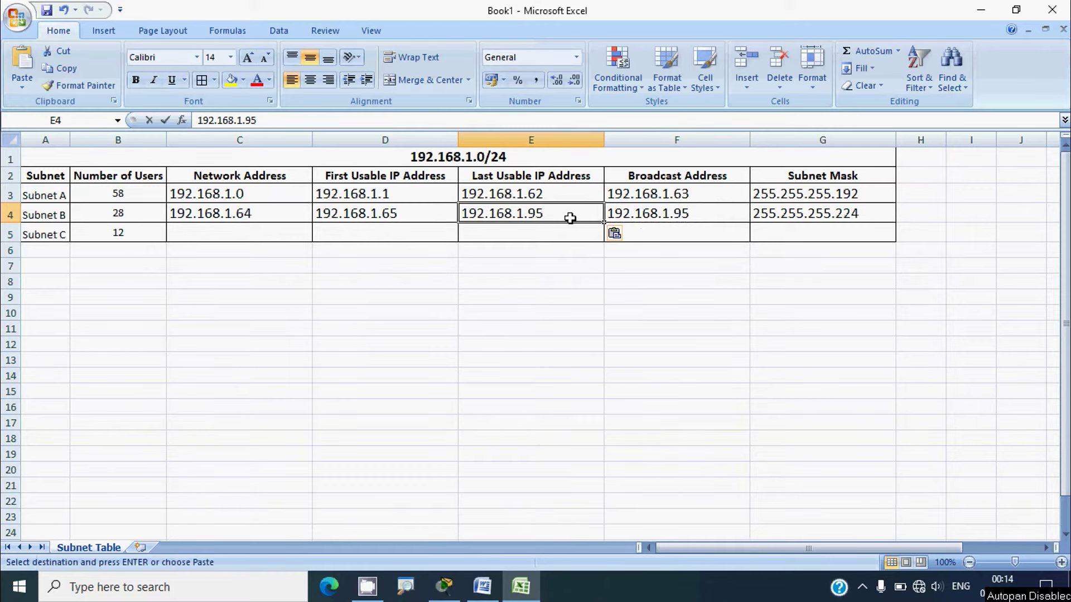
double_click(572, 213)
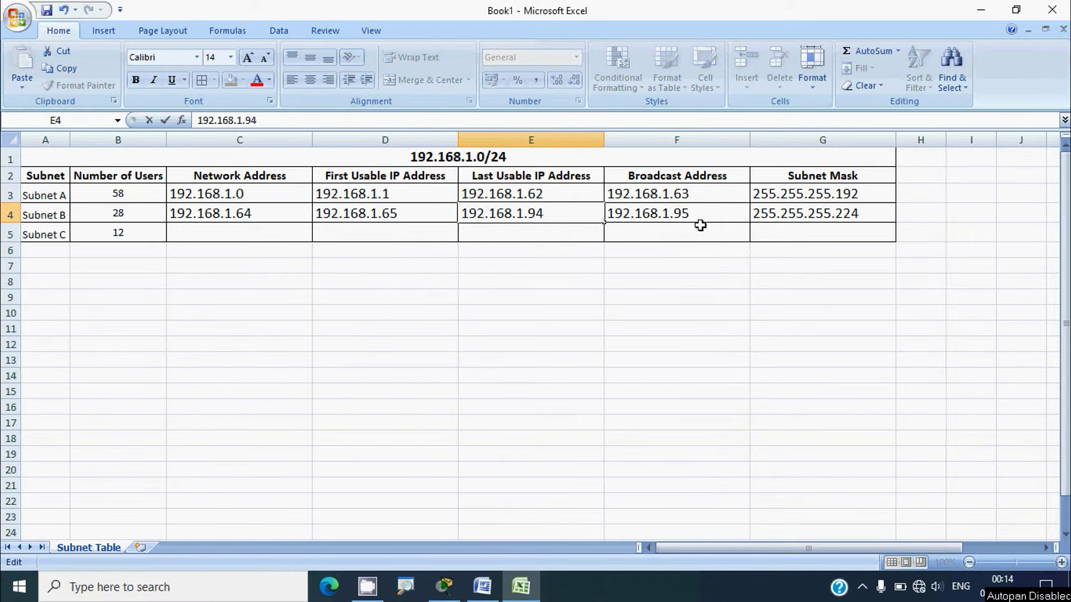
click(778, 215)
click(146, 238)
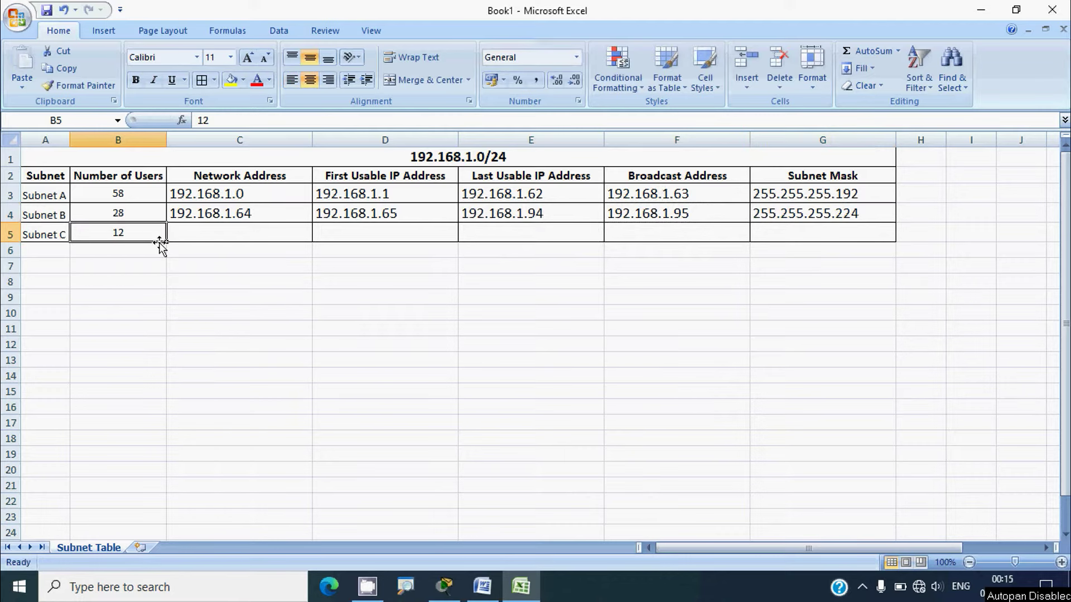
Enter 192.168.1.96 as Subnet C's network address in C5
click(635, 218)
key(ctrl+c)
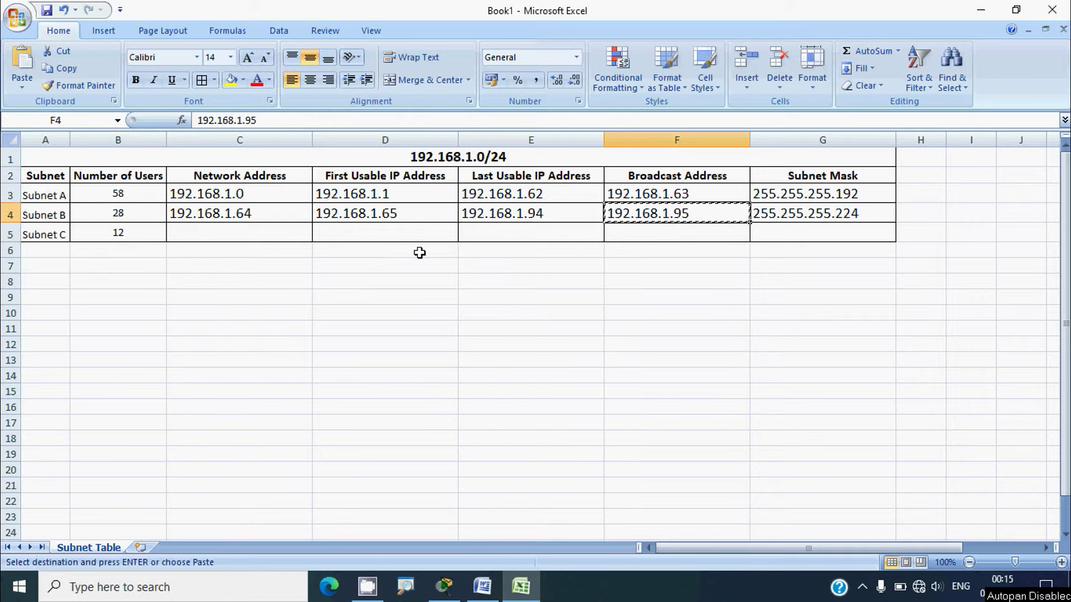
click(262, 240)
key(ctrl+v)
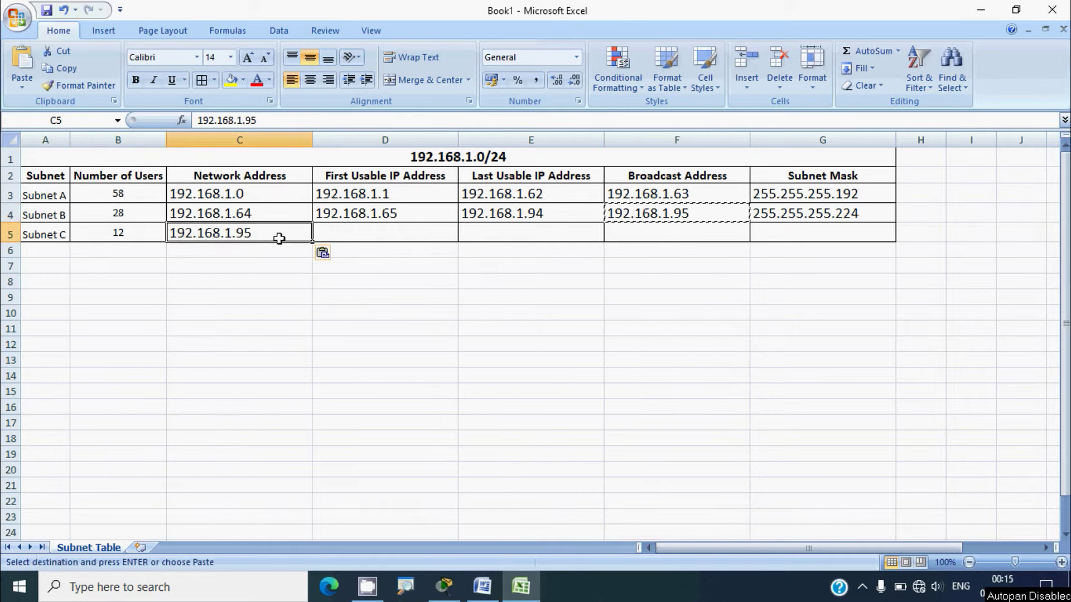
double_click(296, 235)
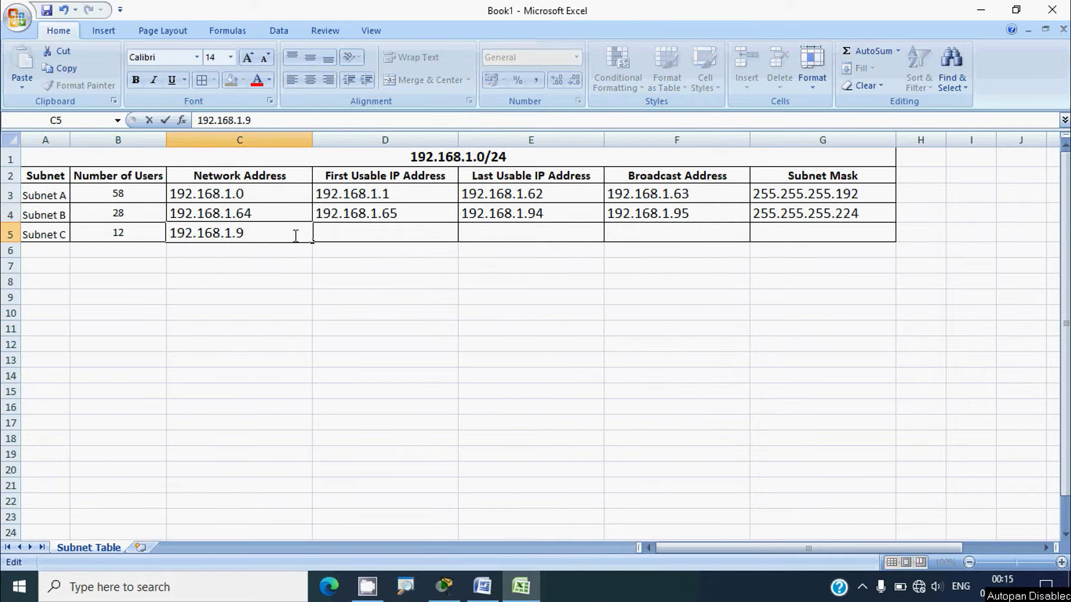
text(6)
key(Return)
Enter 192.168.1.97 as Subnet C's first usable address in D5
click(276, 233)
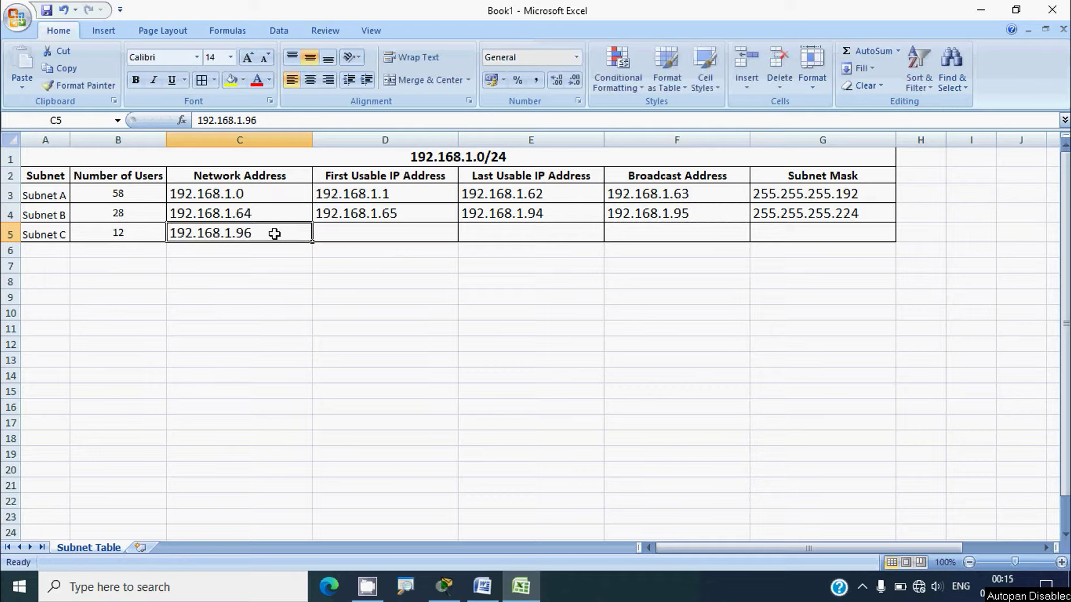
key(ctrl+c)
click(362, 239)
key(ctrl+v)
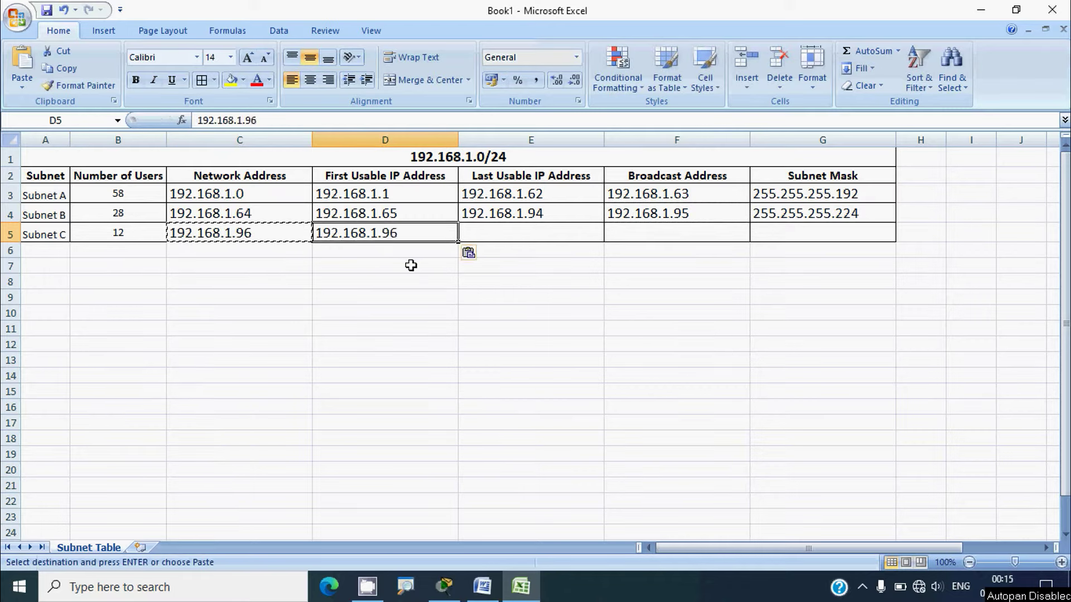
key(F2)
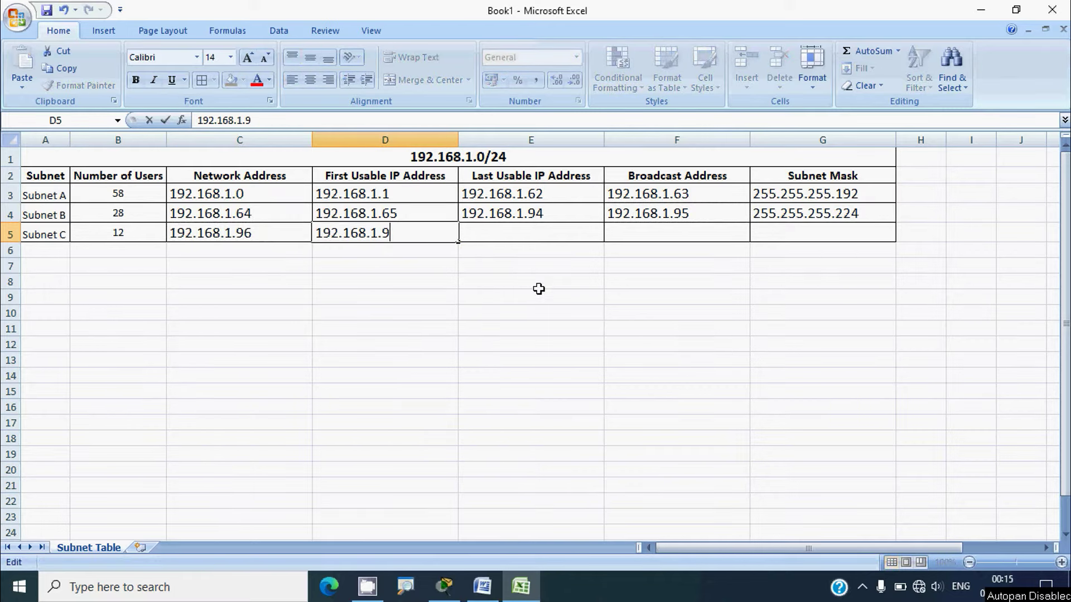
click(547, 232)
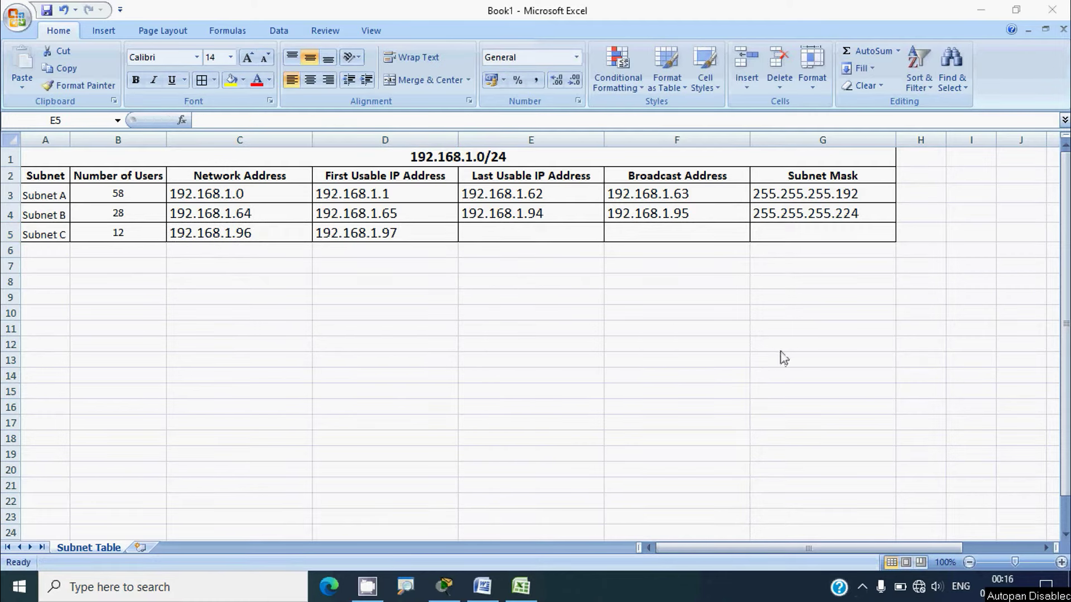
Set Subnet C's subnet mask in G5 to 255.255.255.240
click(789, 212)
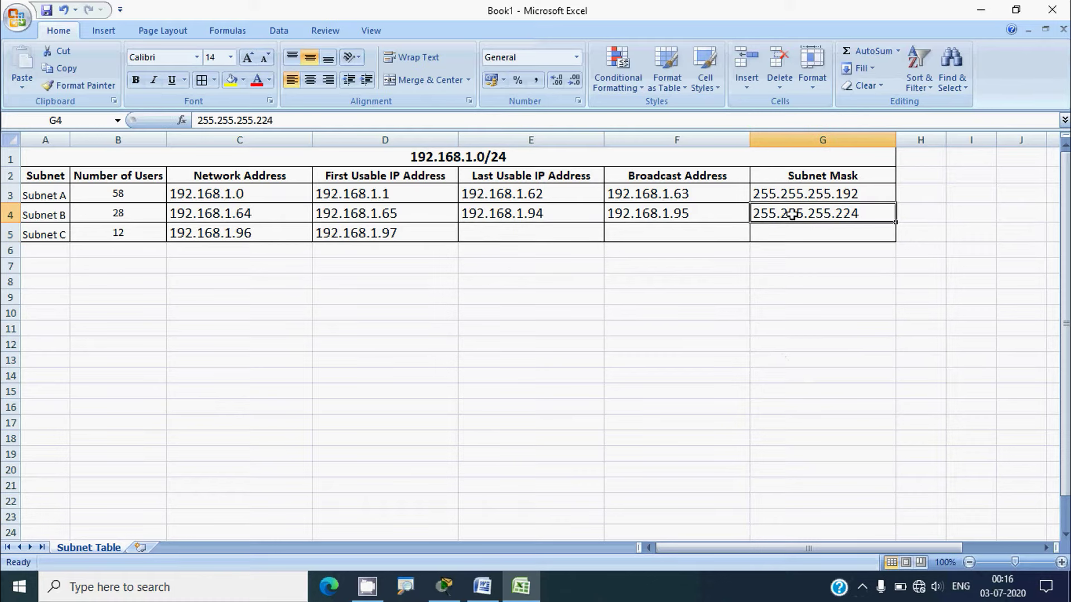
key(ctrl+c)
click(805, 233)
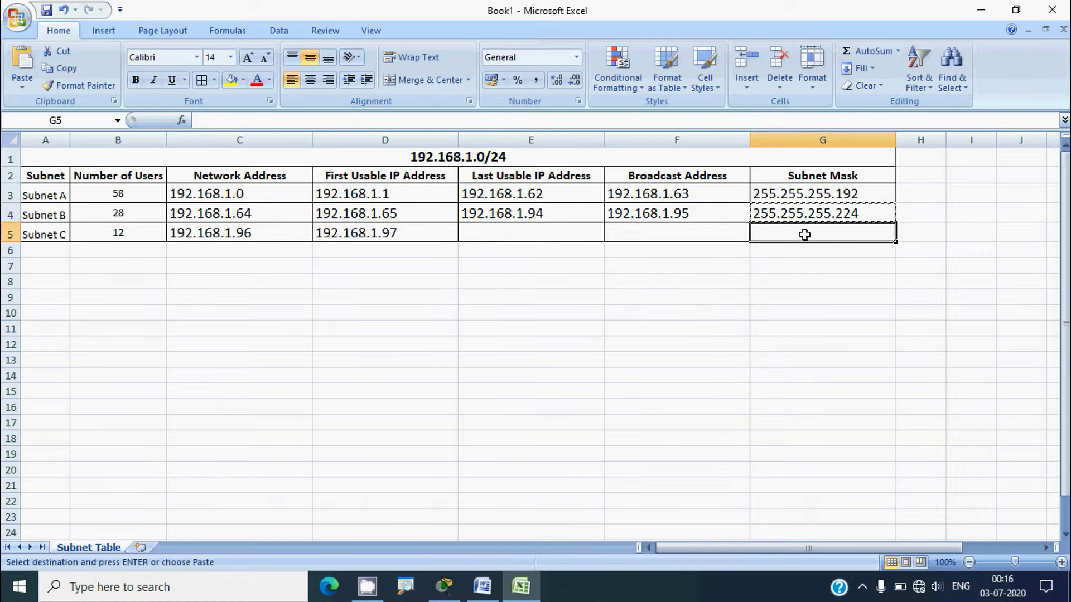
key(ctrl+v)
double_click(874, 232)
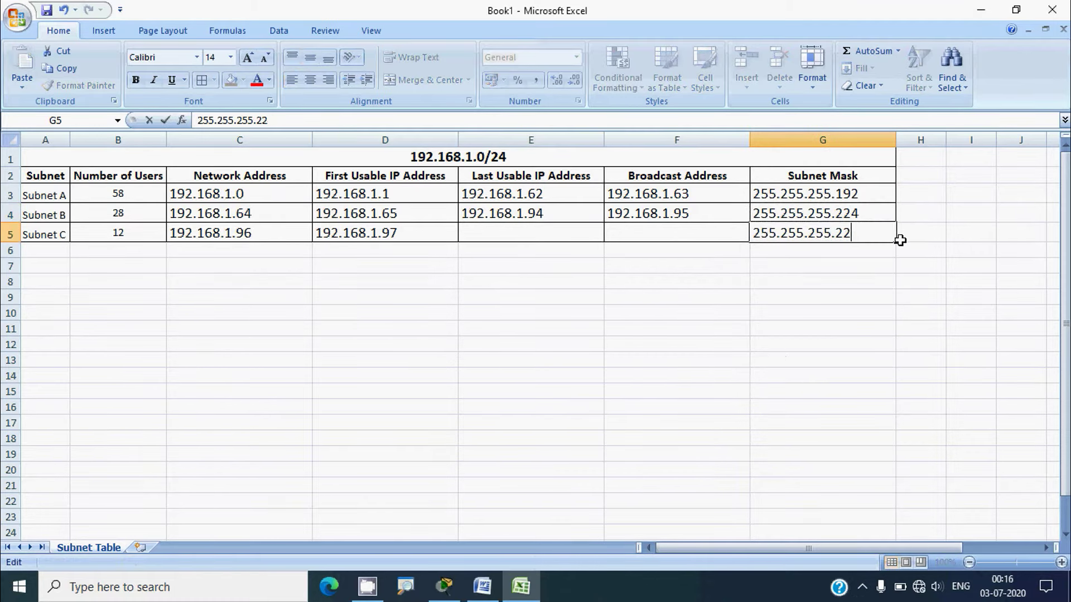
click(717, 240)
Enter 192.168.1.111 as Subnet C's broadcast address in F5
click(424, 234)
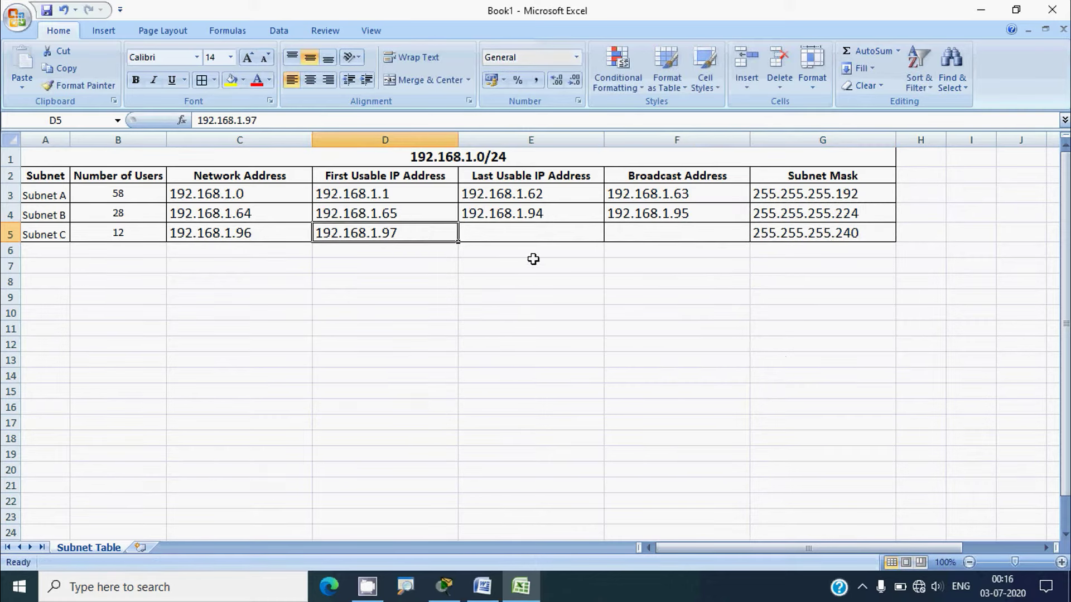
key(ctrl+c)
click(639, 232)
key(ctrl+v)
double_click(703, 232)
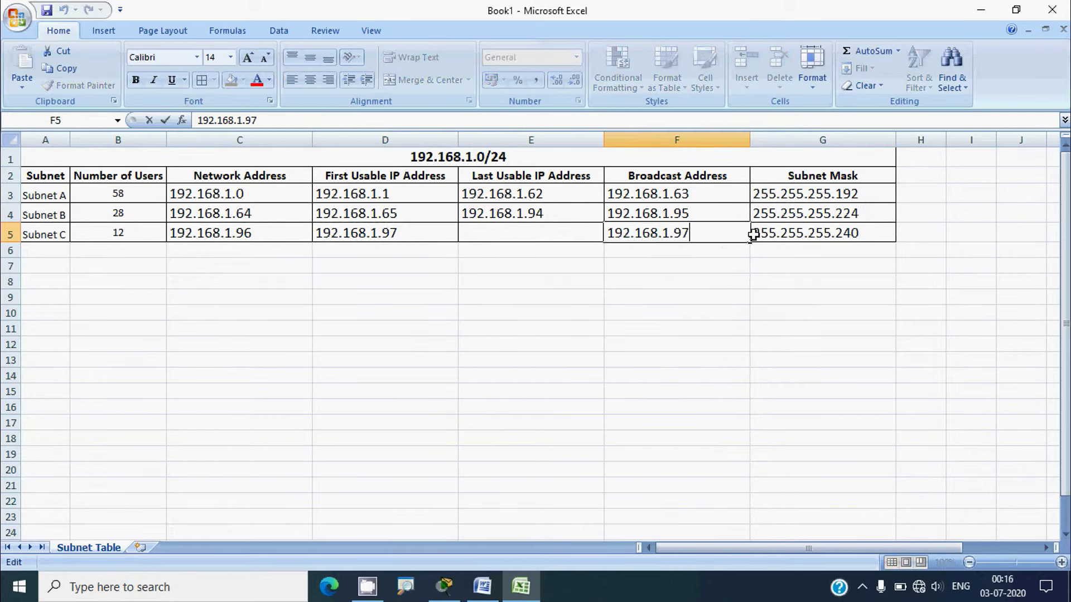
text(111)
click(654, 265)
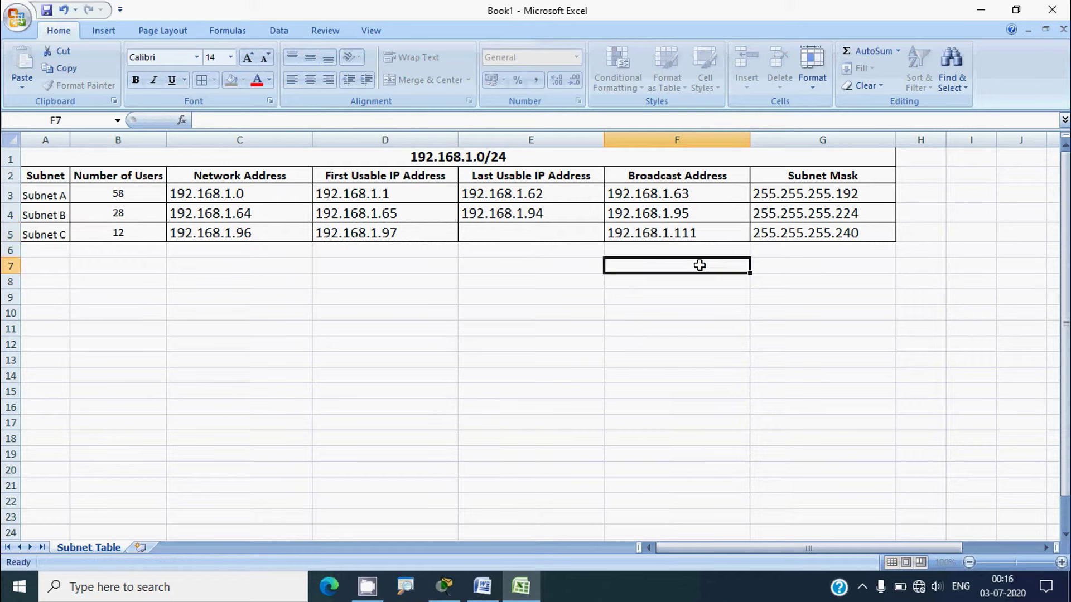
Enter 192.168.1.110 as Subnet C's last usable address in E5
click(641, 232)
key(ctrl+c)
click(552, 237)
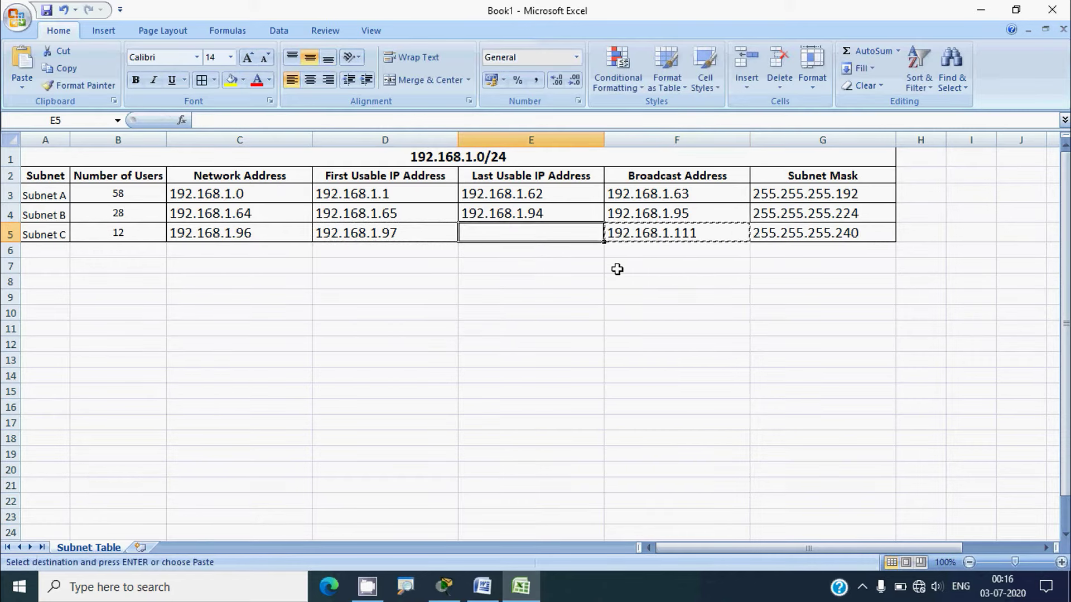
key(ctrl+v)
double_click(561, 234)
double_click(561, 235)
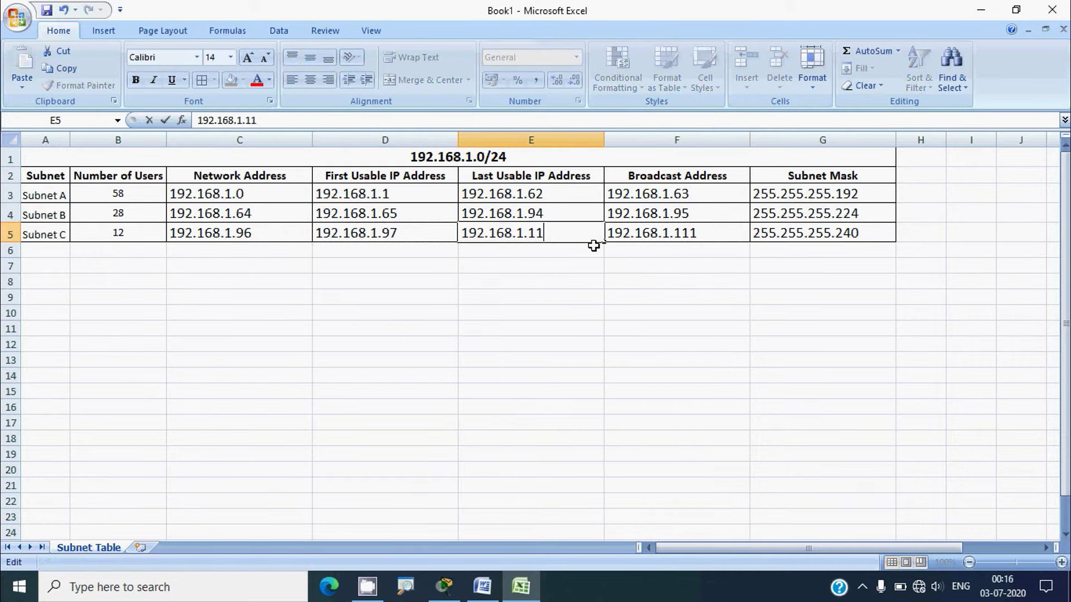
click(730, 228)
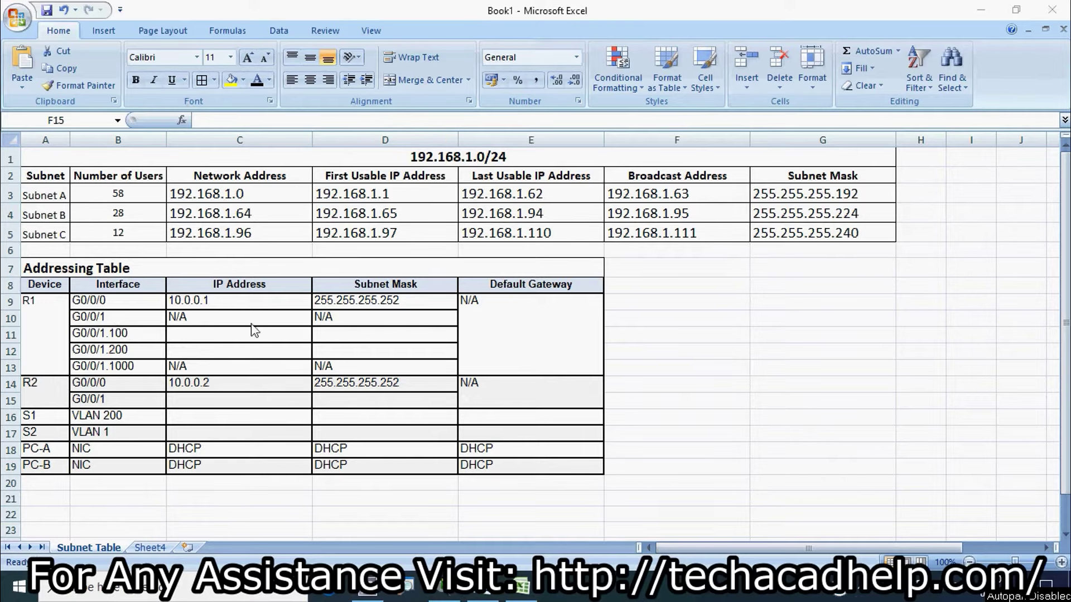
Minimize the Excel workbook to reveal the Word lab sheet and Packet Tracer
click(981, 9)
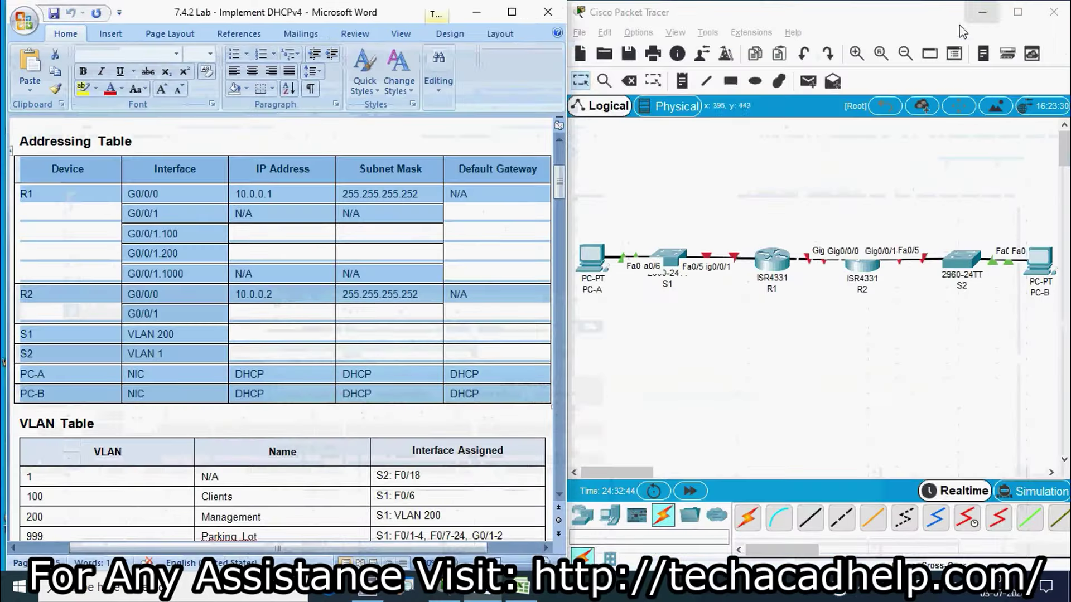
Scroll the Word lab sheet to page 2, Step 1: Establish an addressing scheme
drag(556, 188, 561, 273)
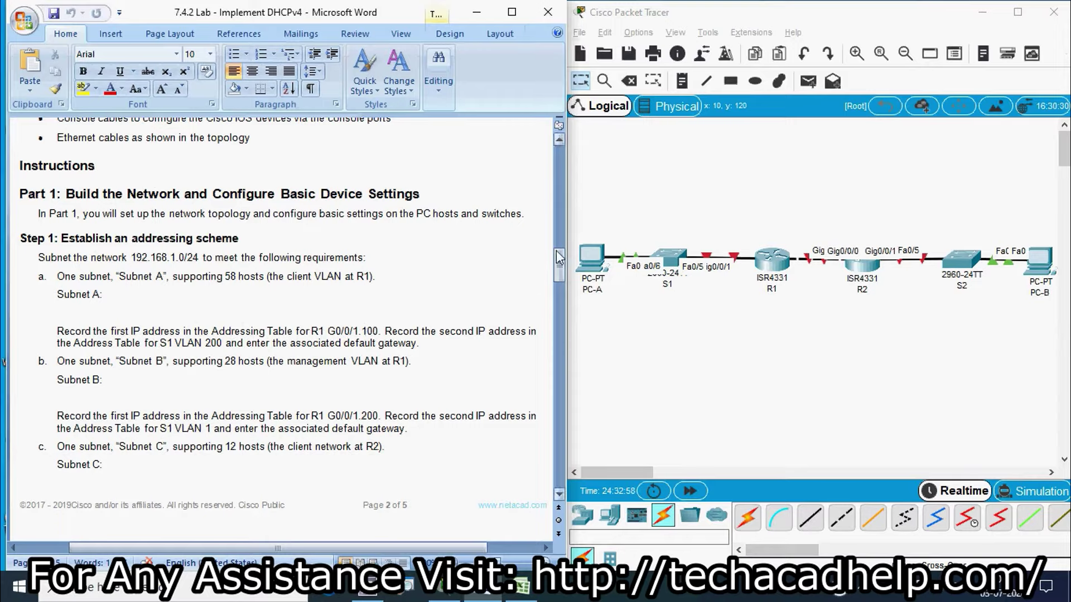
Enter 192.168.1.1 as R1 G0/0/1.100's IP address in the Addressing Table
click(525, 591)
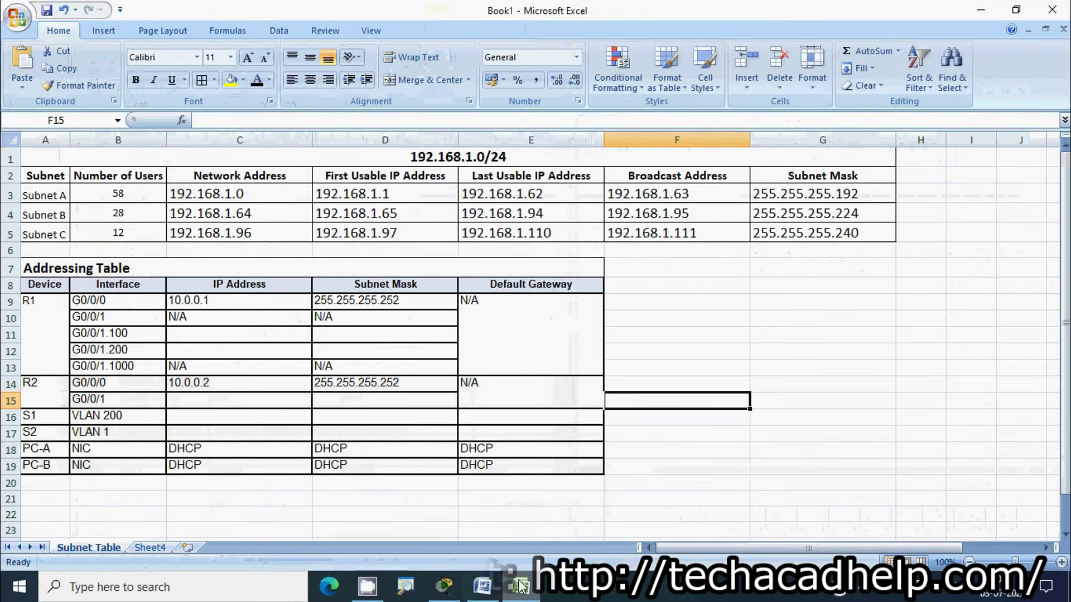
click(12, 194)
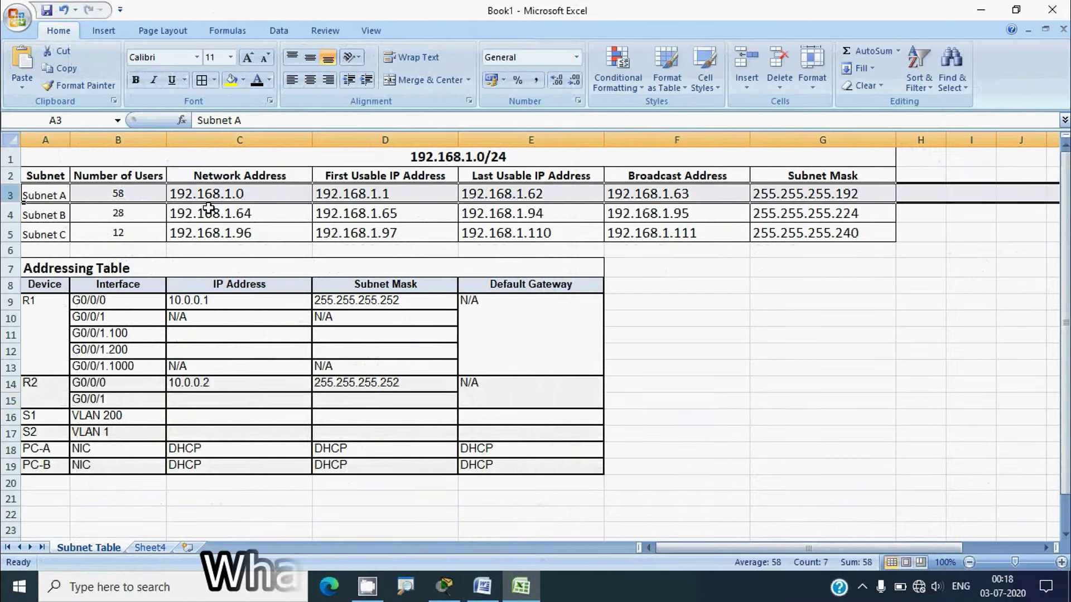
click(327, 202)
drag(252, 121, 194, 122)
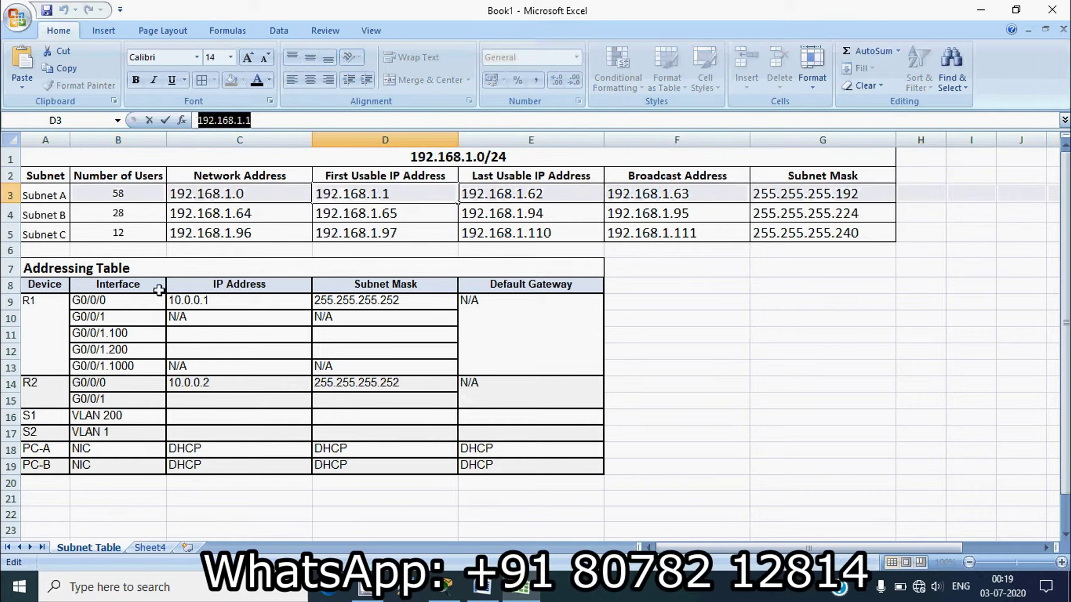
click(59, 322)
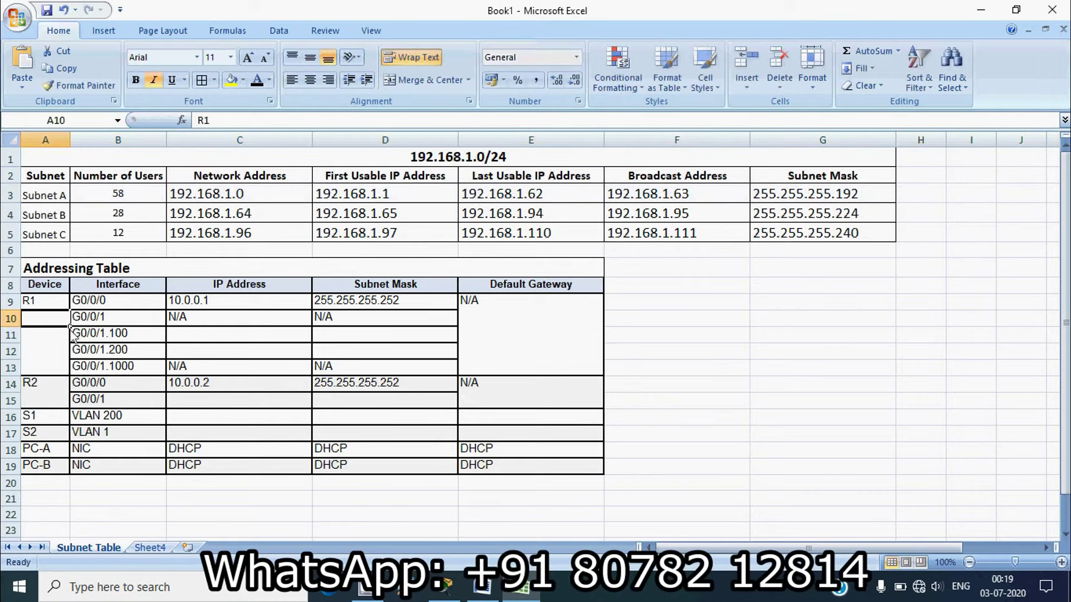
click(11, 335)
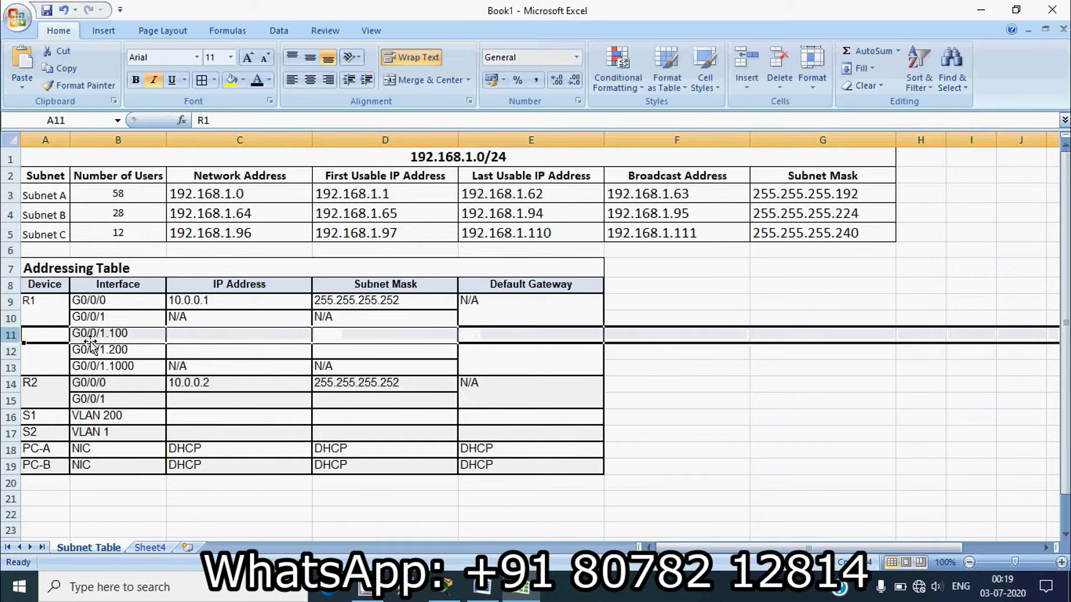
click(197, 335)
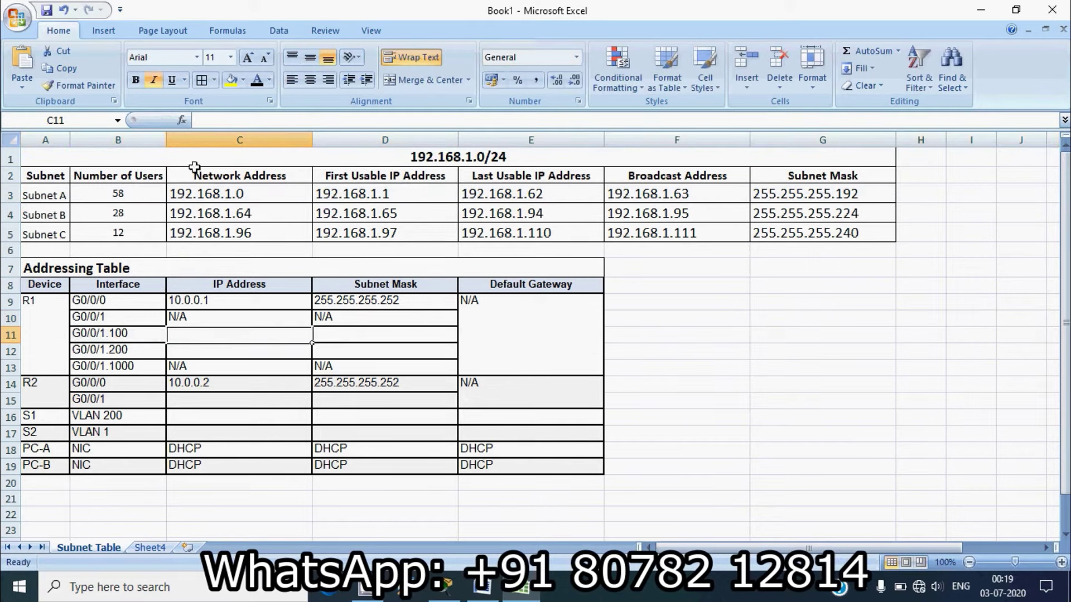
text(192.168.1.1)
click(326, 335)
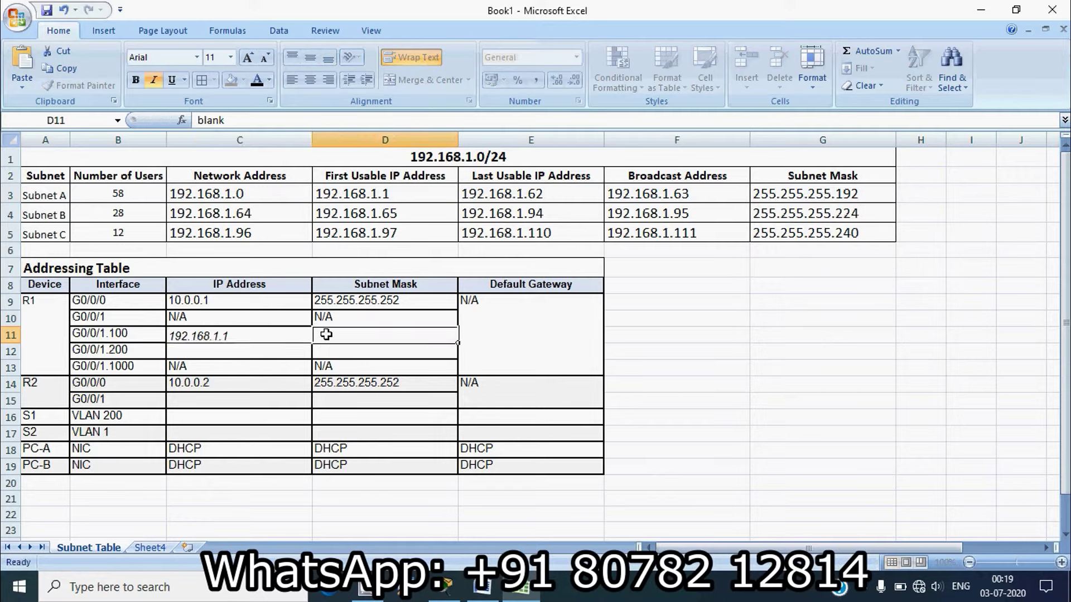
Paste Subnet A's mask 255.255.255.192 into D11 for R1 G0/0/1.100
click(780, 196)
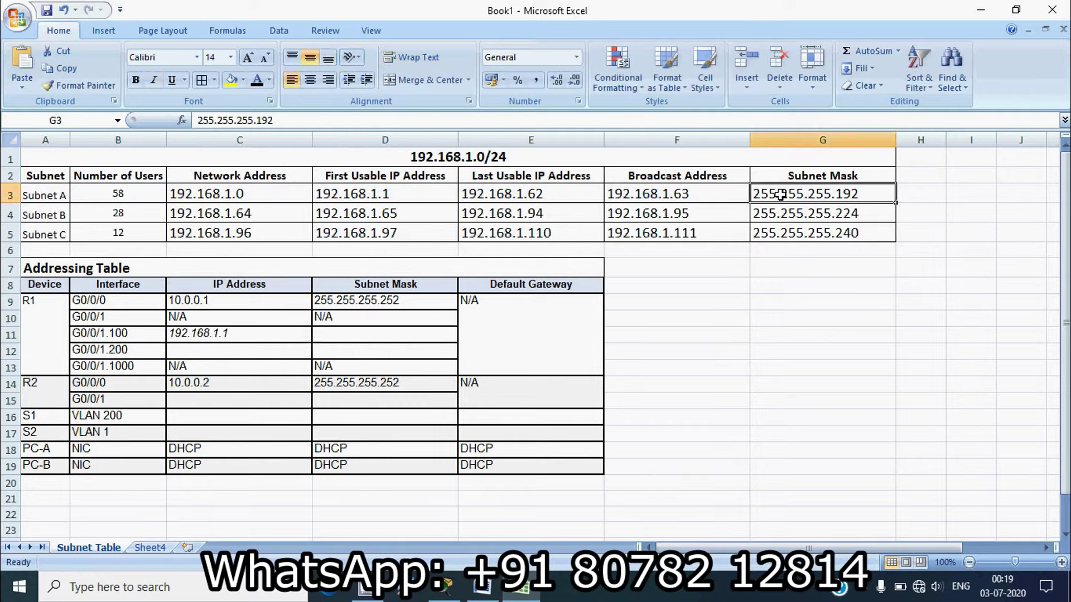
drag(287, 120, 172, 119)
key(ctrl+c)
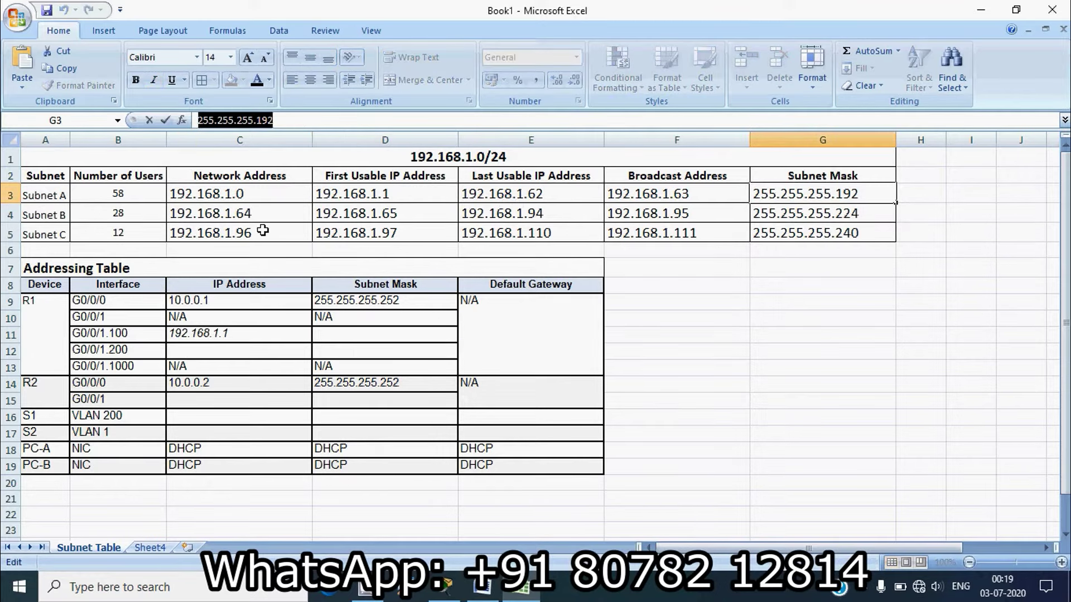
click(322, 336)
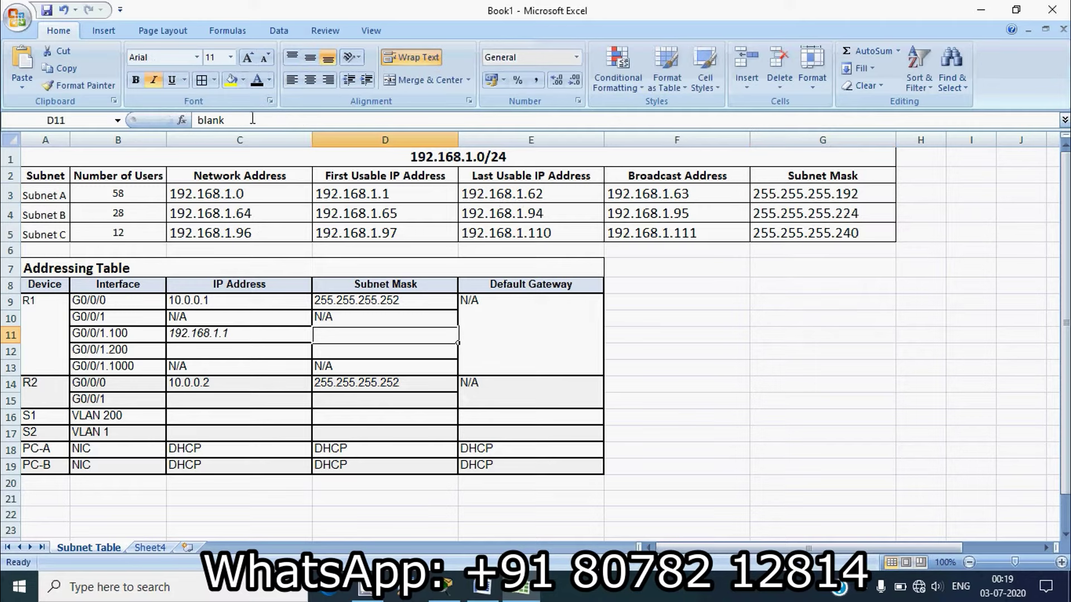
drag(252, 119, 193, 119)
key(ctrl+v)
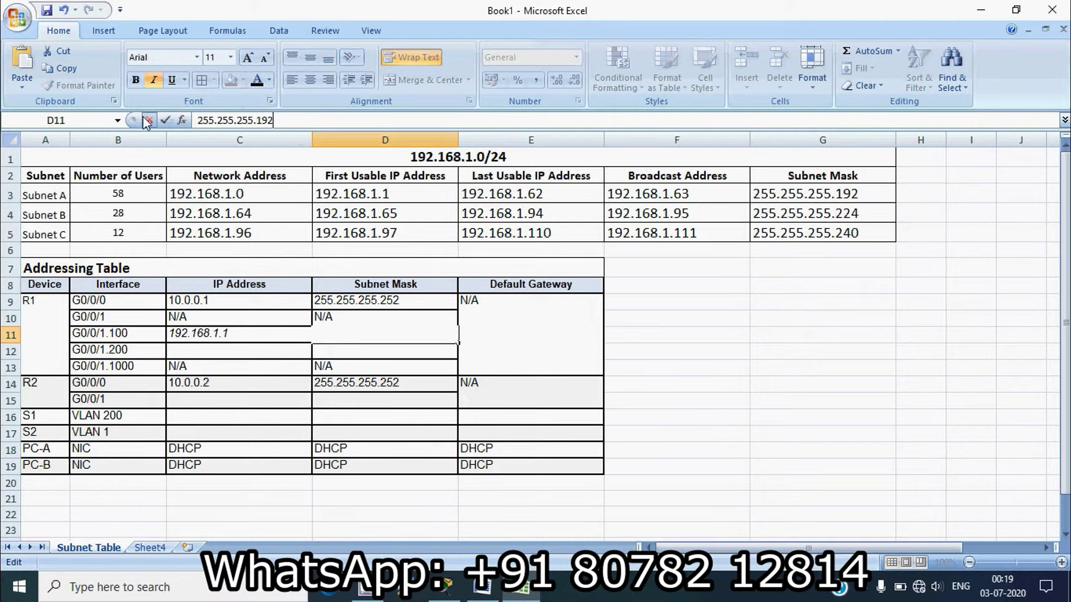
click(146, 120)
click(677, 331)
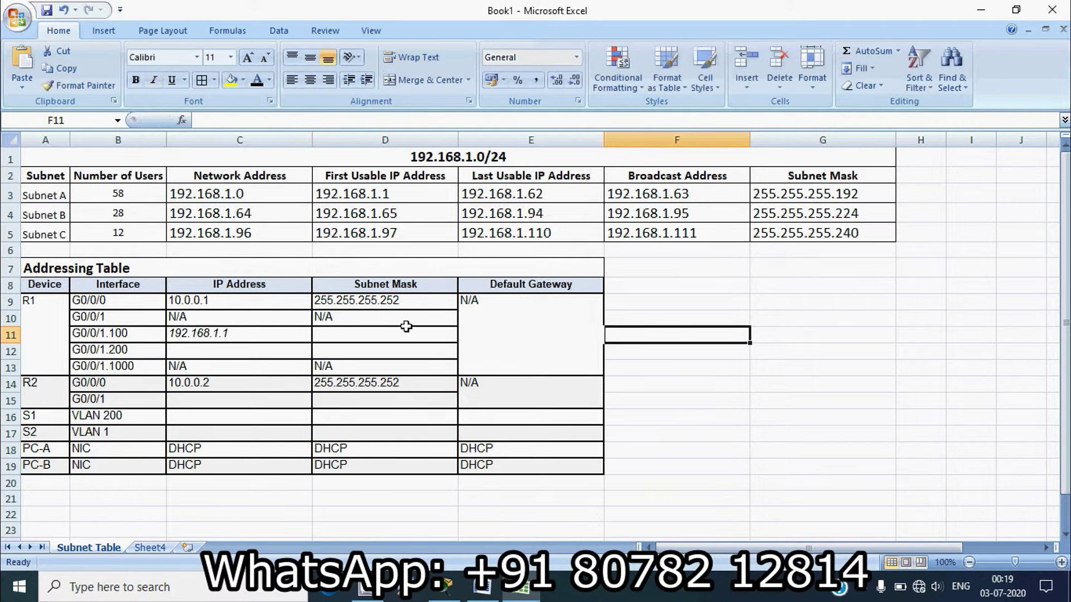
click(355, 334)
key(ctrl+v)
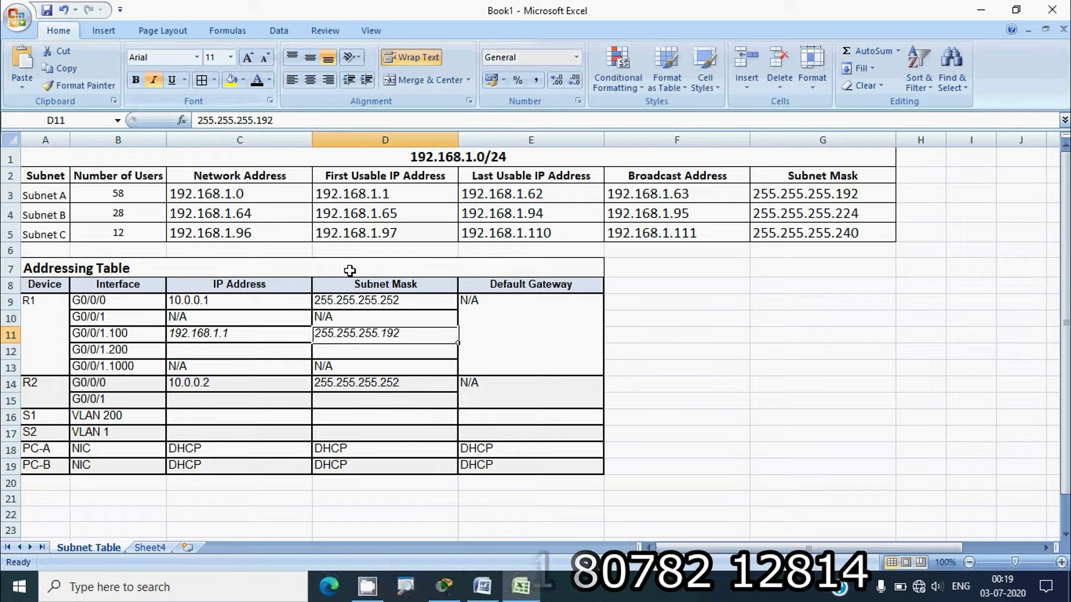
click(505, 353)
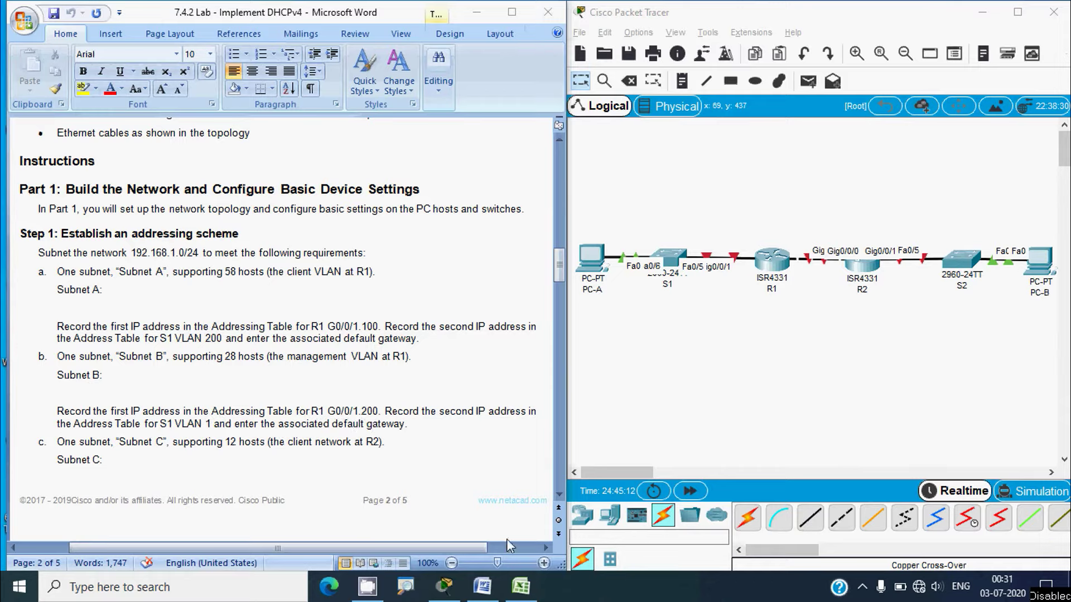
Return to the Excel workbook after reading Step 1 for R1 G0/0/1.200
click(524, 588)
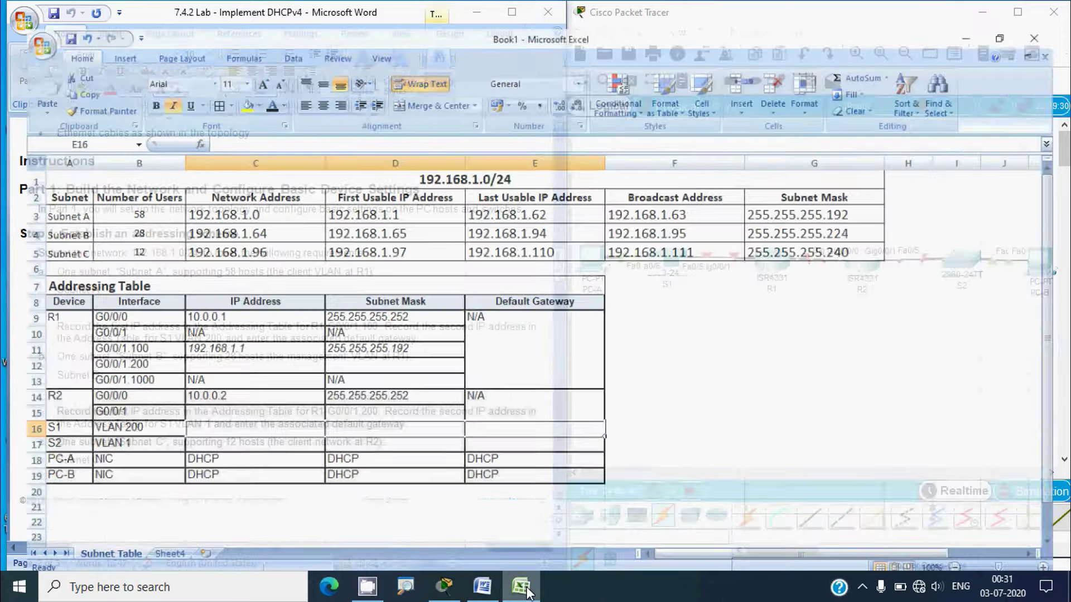
Copy Subnet B's first usable address 192.168.1.65 into C12 for R1 G0/0/1.200
click(12, 215)
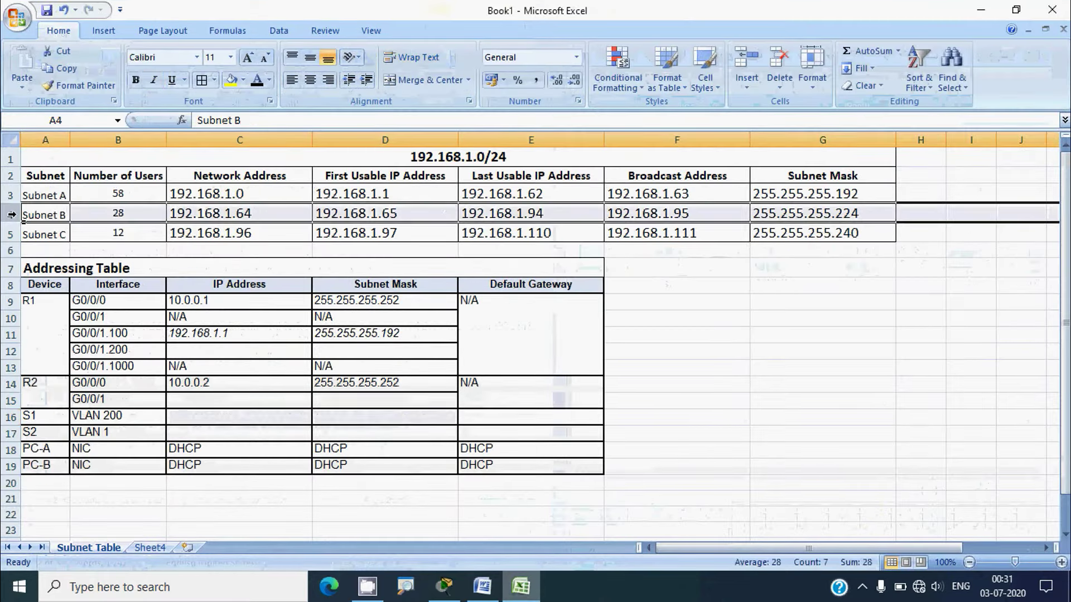
click(377, 213)
drag(260, 121, 195, 121)
key(ctrl+c)
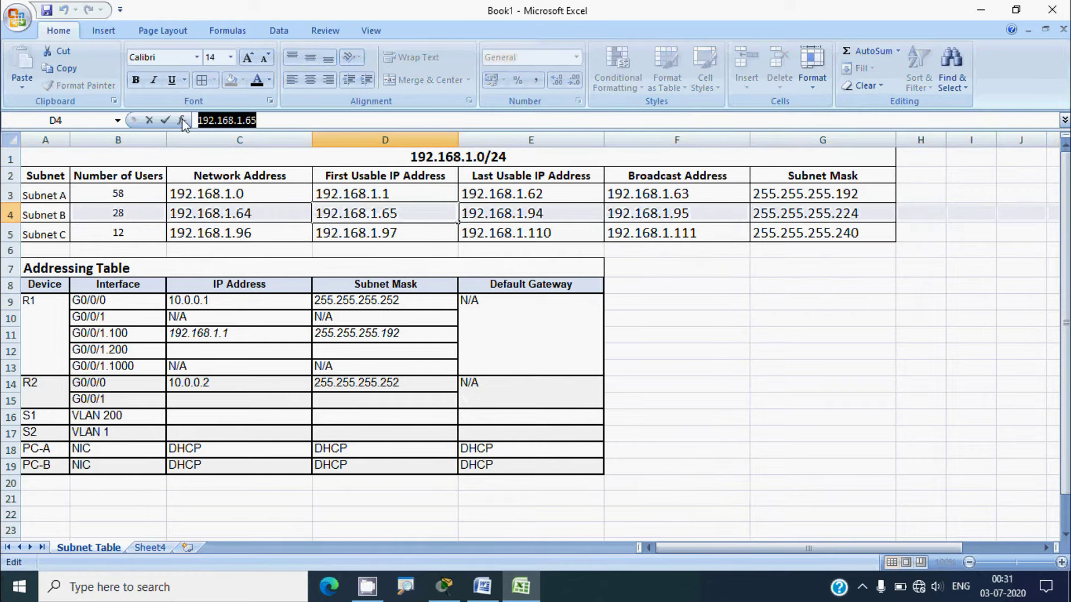
click(123, 351)
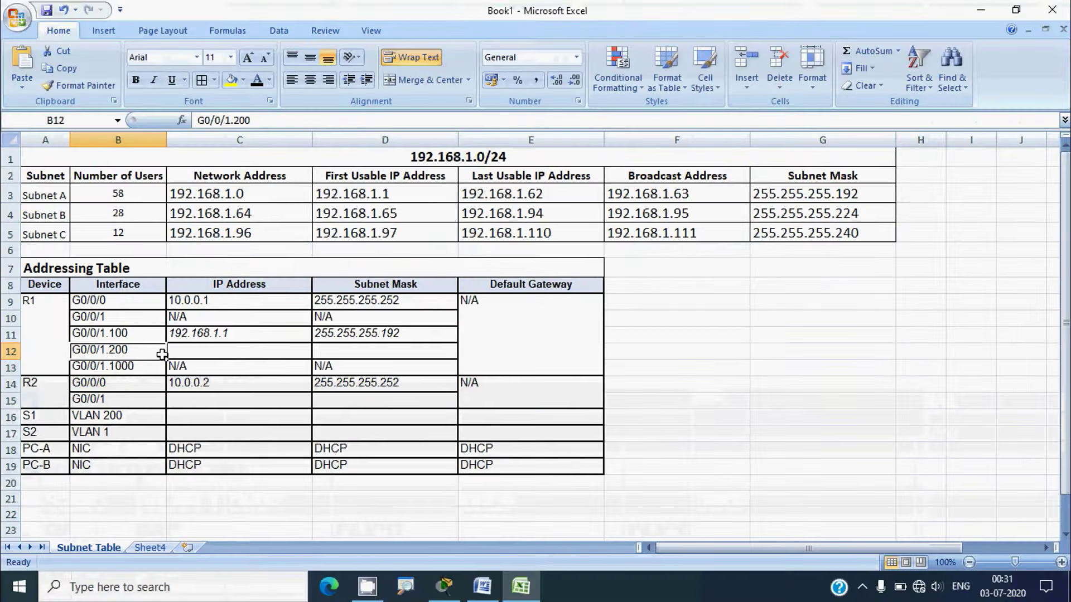
click(256, 345)
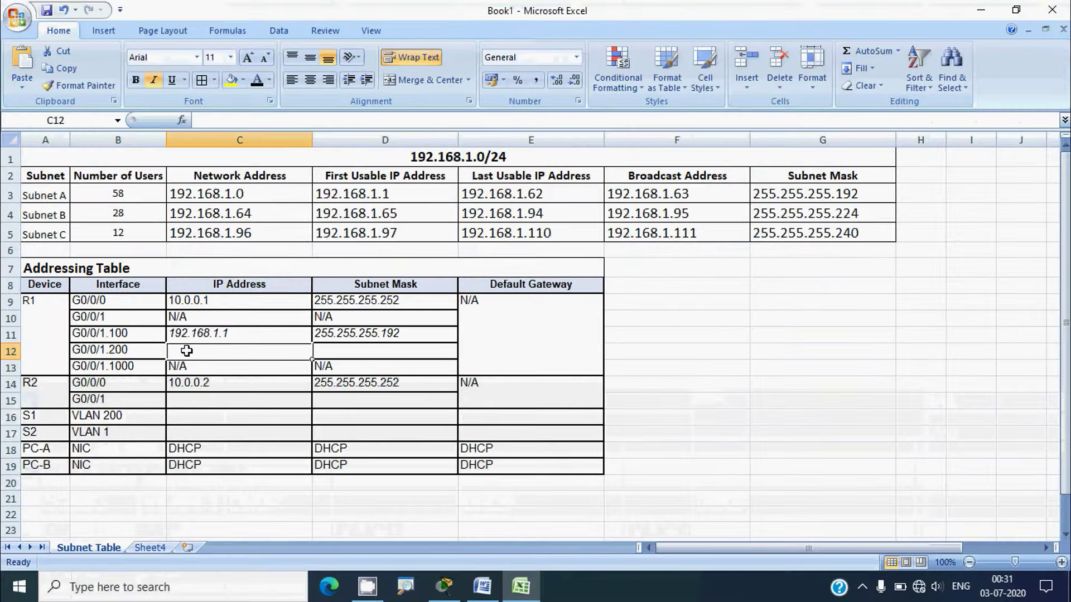
key(ctrl+v)
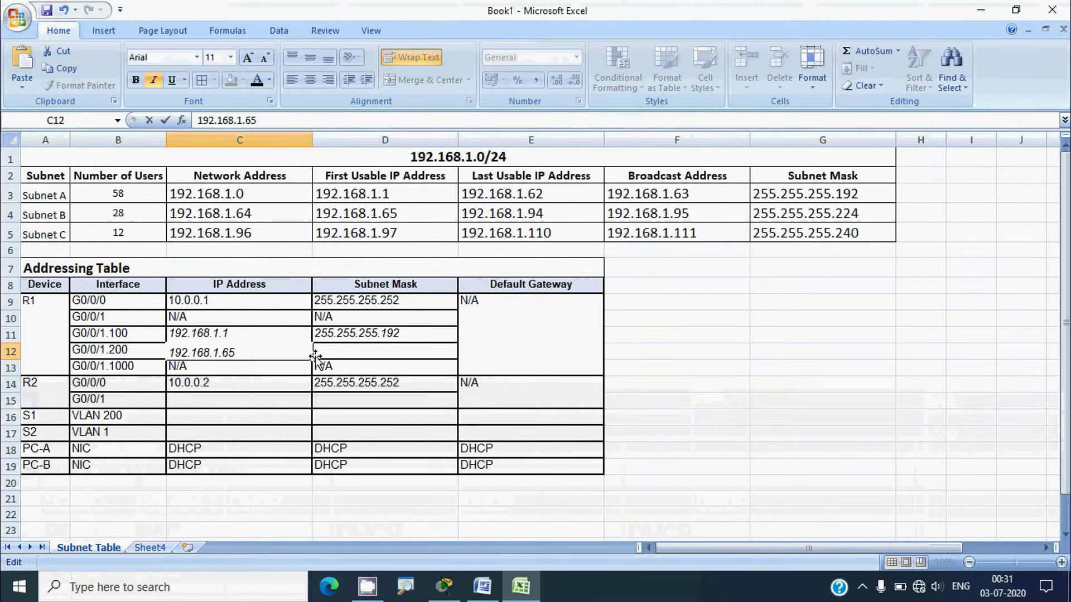
click(332, 349)
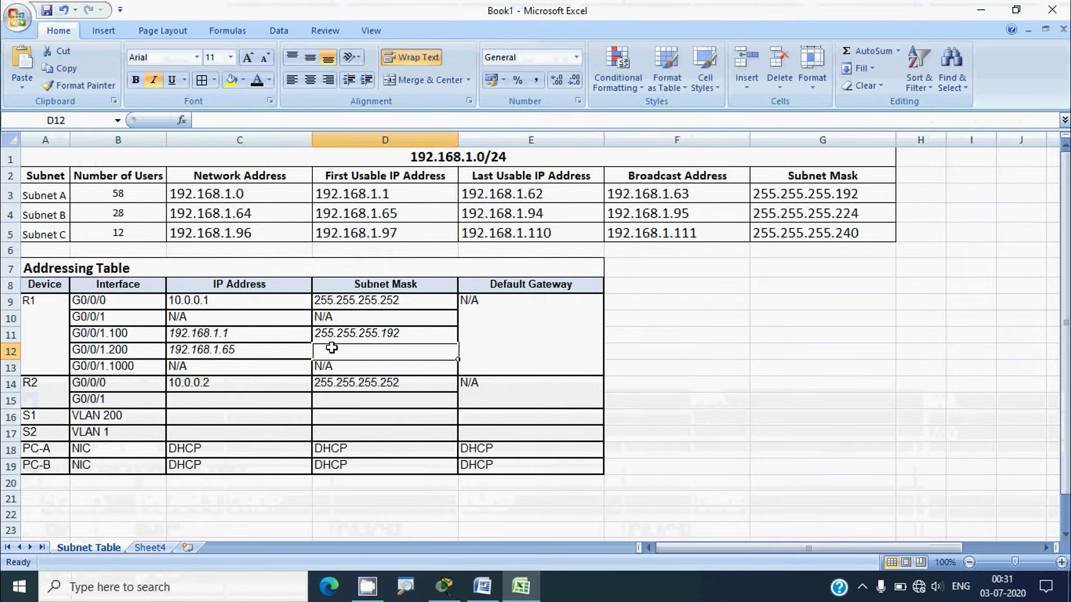
Copy Subnet B's mask 255.255.255.224 into D12 for R1 G0/0/1.200
click(10, 214)
click(804, 214)
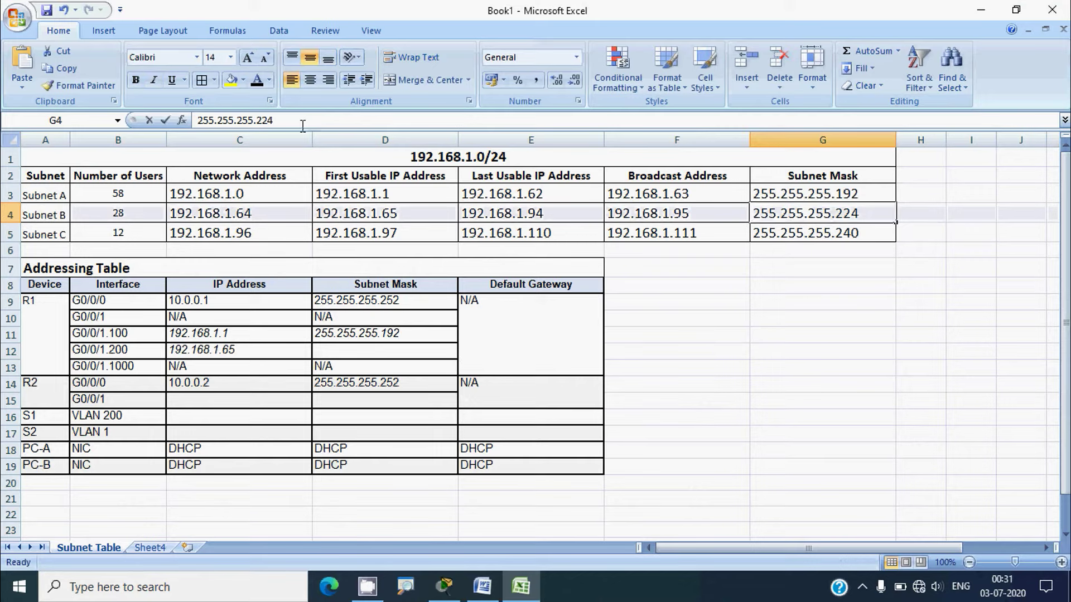
drag(274, 120, 205, 127)
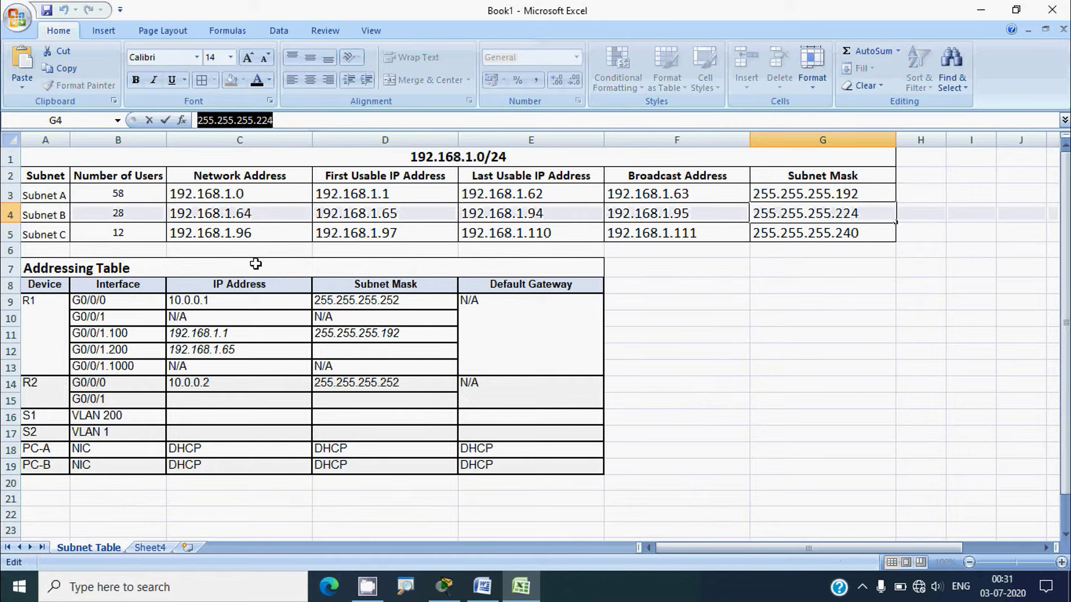
click(315, 352)
click(218, 121)
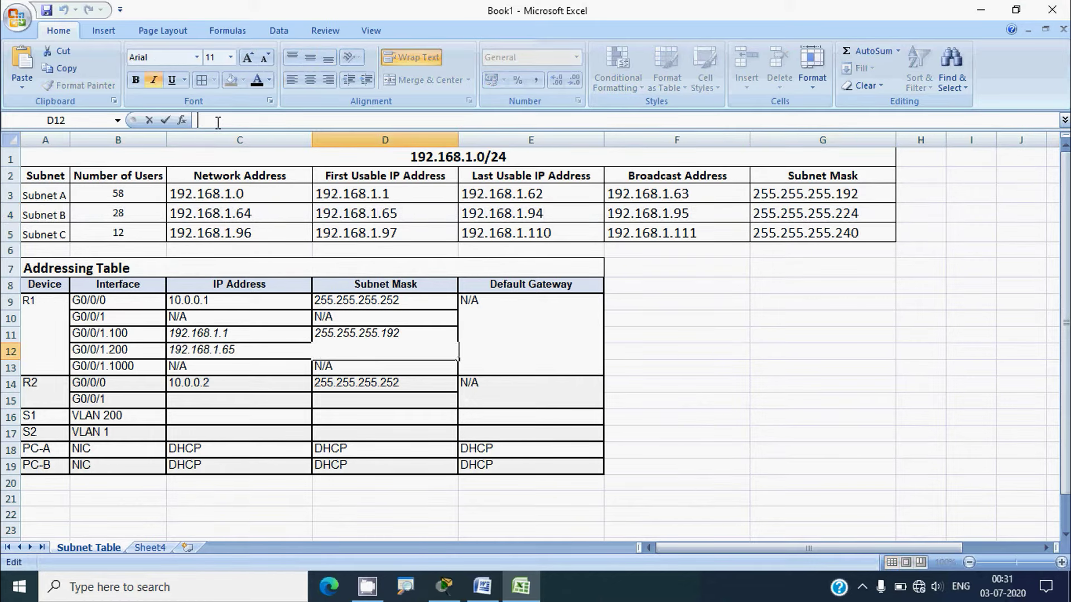
text(255.255.255.224)
click(341, 371)
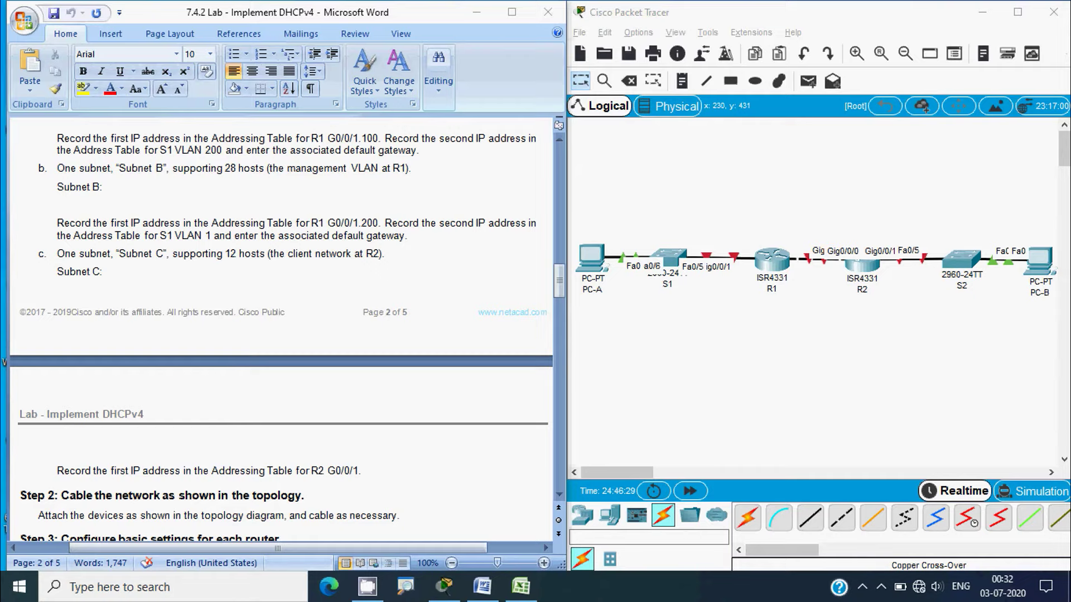
Scroll Word to Step 2's R2 G0/0/1 instruction, then return to Excel
scroll(120, 424, down, 3)
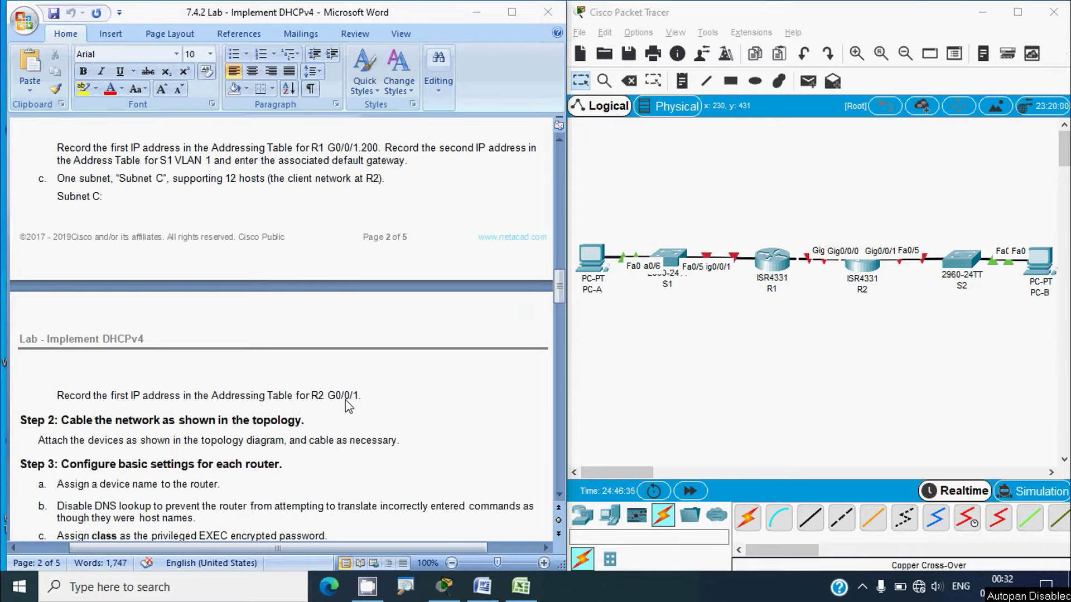
click(524, 595)
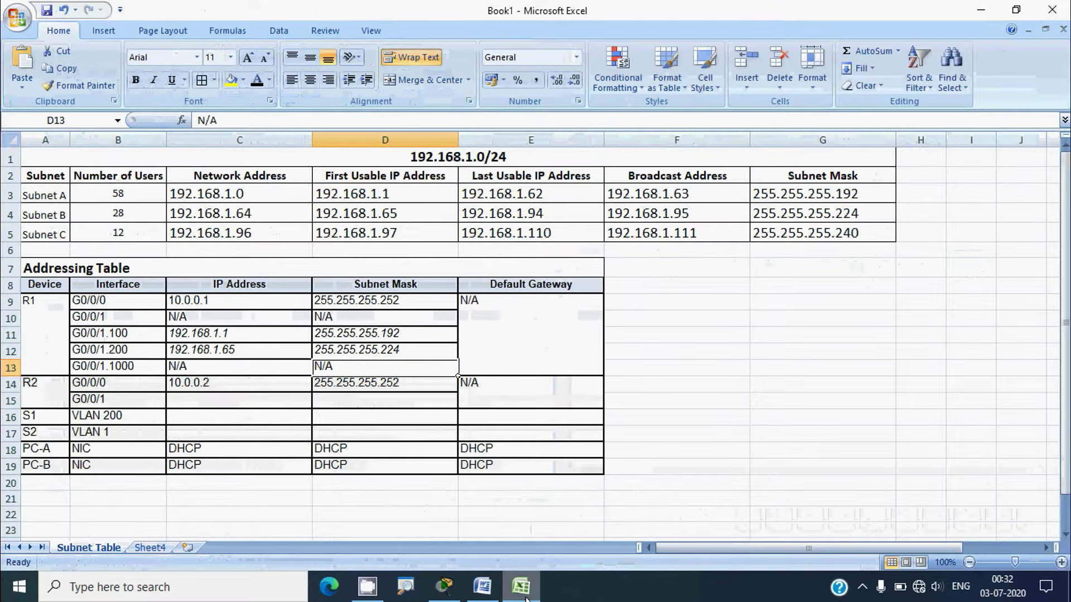
Copy Subnet C's first usable address 192.168.1.97 into C15 for R2 G0/0/1
click(10, 234)
click(342, 235)
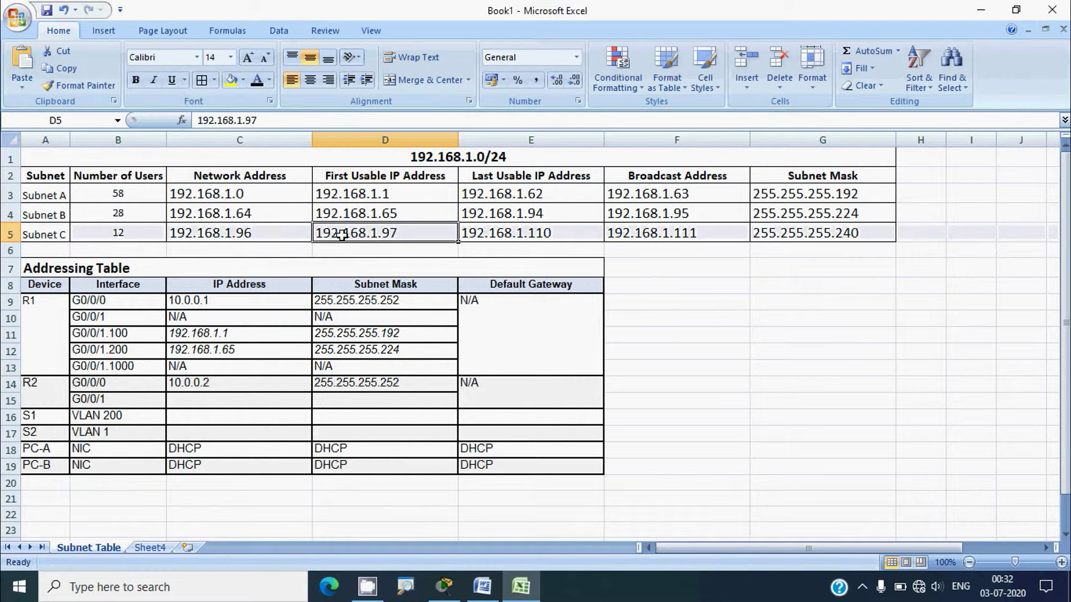
drag(272, 122, 199, 121)
key(ctrl+c)
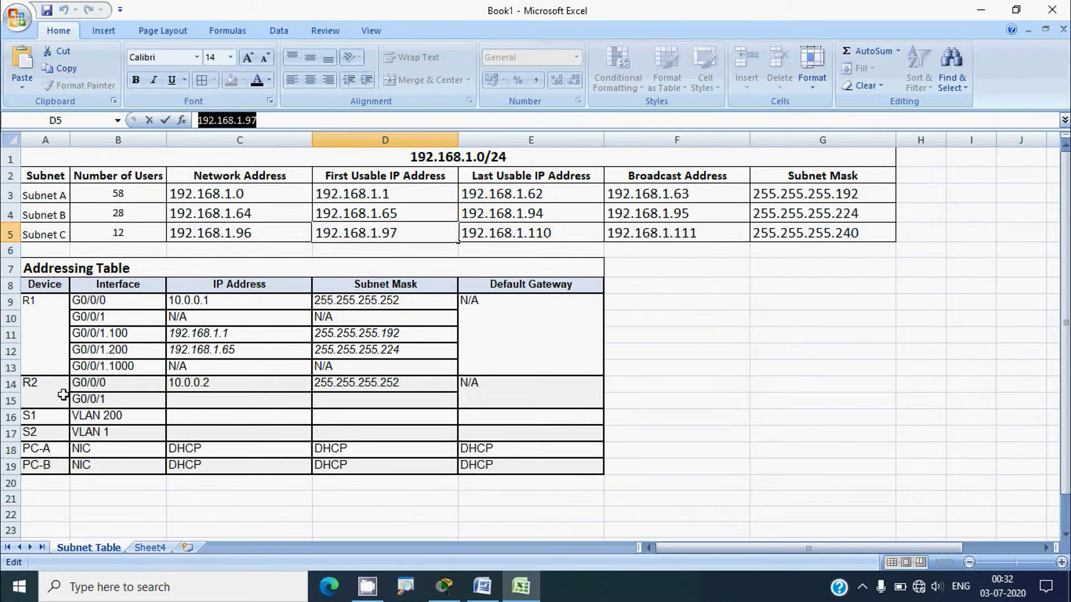
click(11, 401)
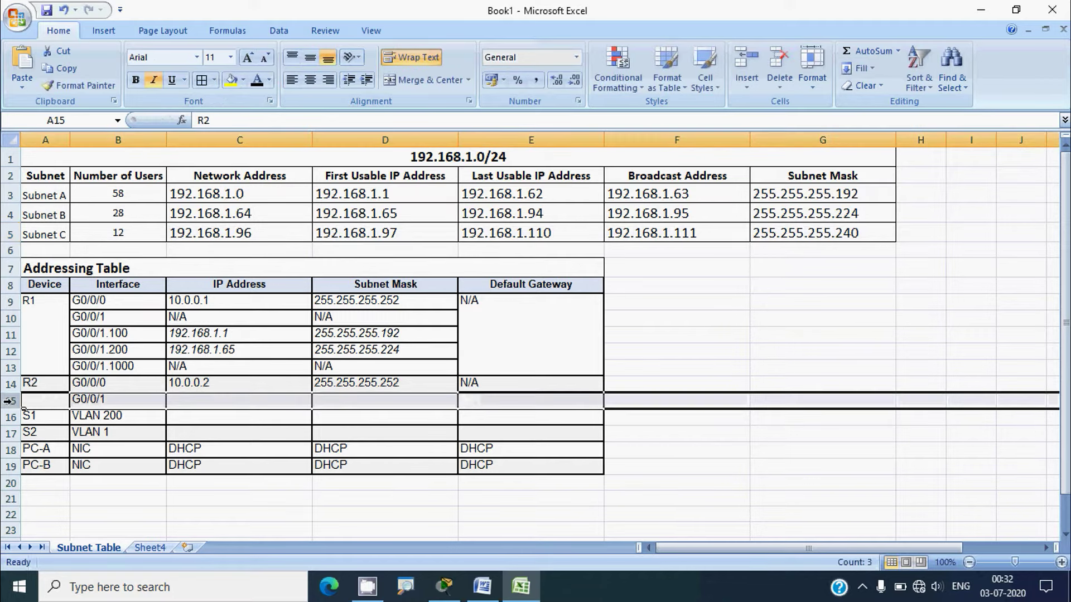
click(190, 400)
click(207, 124)
key(ctrl+v)
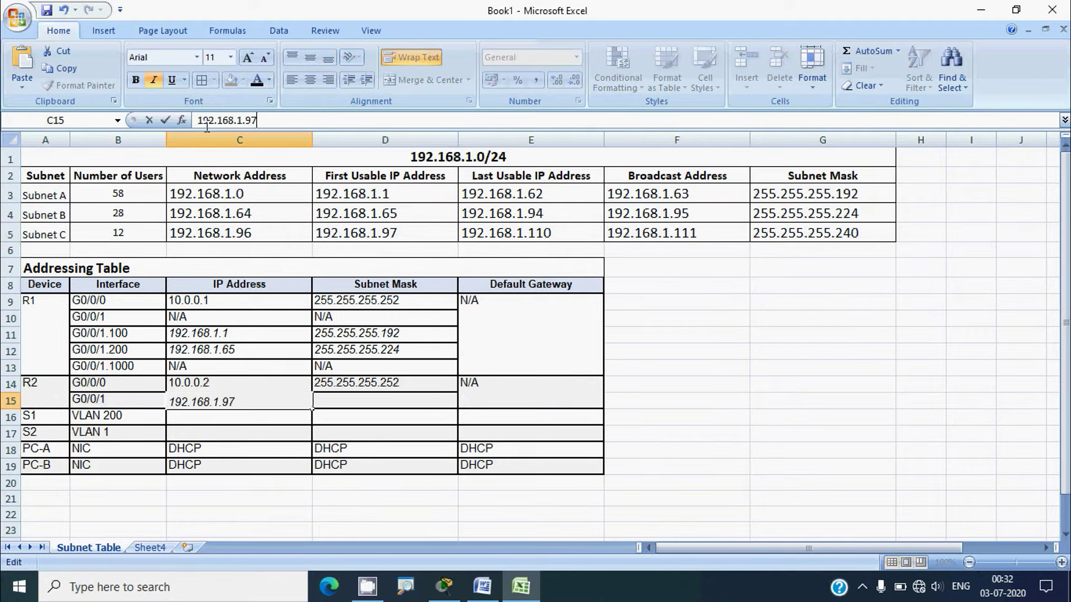
click(324, 400)
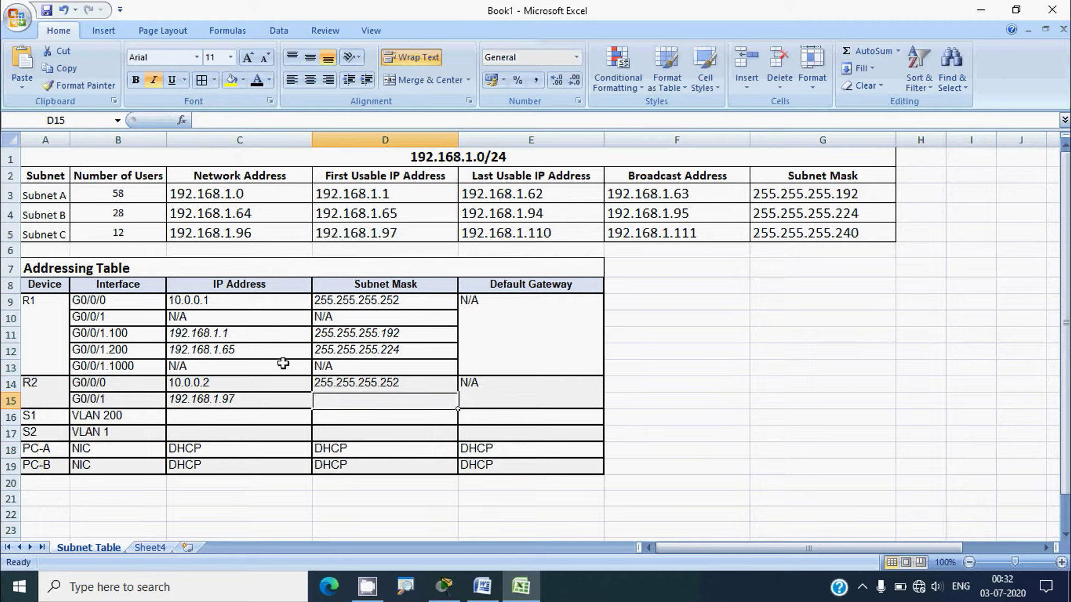
Copy Subnet C's mask 255.255.255.240 into D15 for R2 G0/0/1
click(11, 233)
click(780, 234)
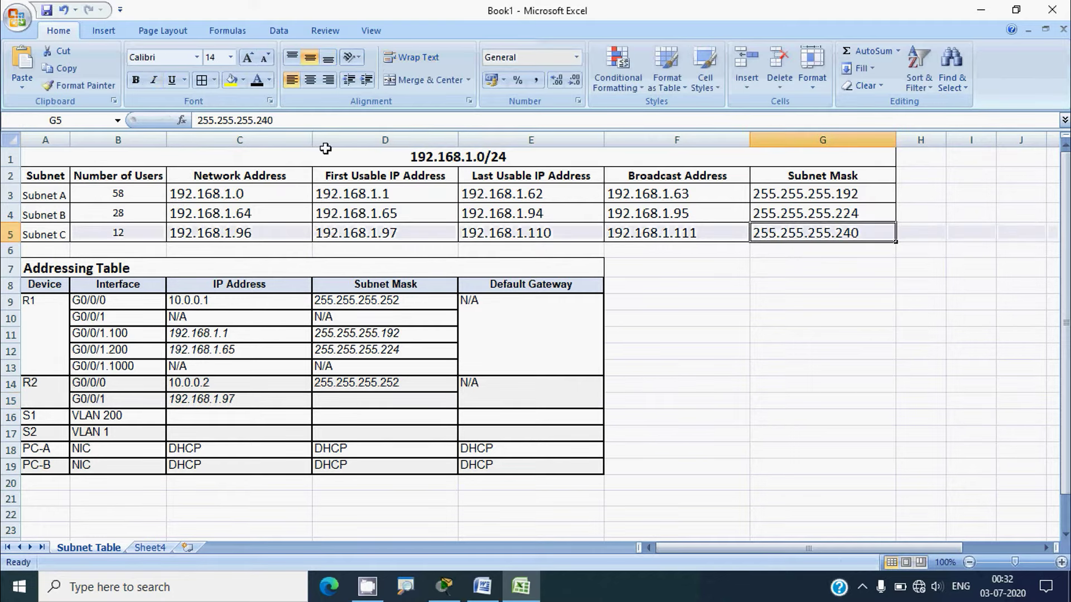
drag(291, 119, 182, 121)
key(ctrl+c)
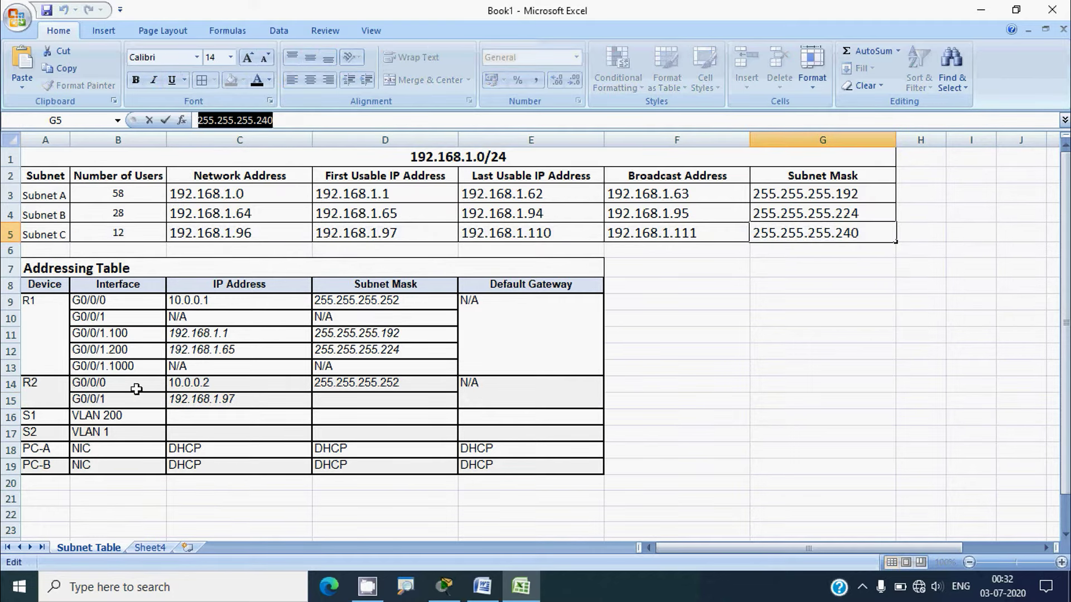
click(11, 401)
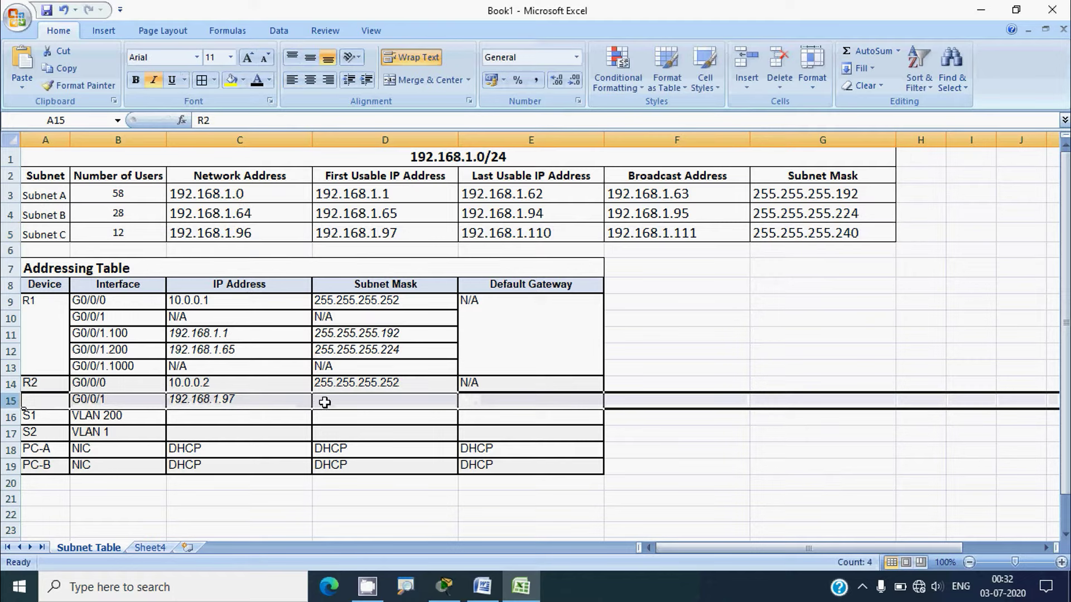
click(323, 400)
key(ctrl+v)
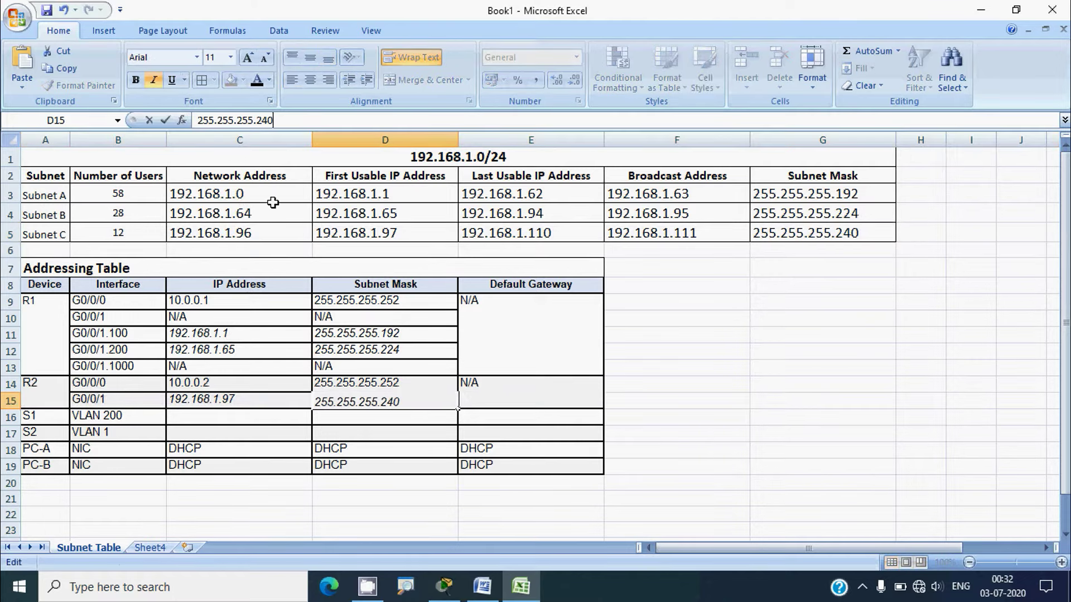
click(480, 399)
key(ctrl+2)
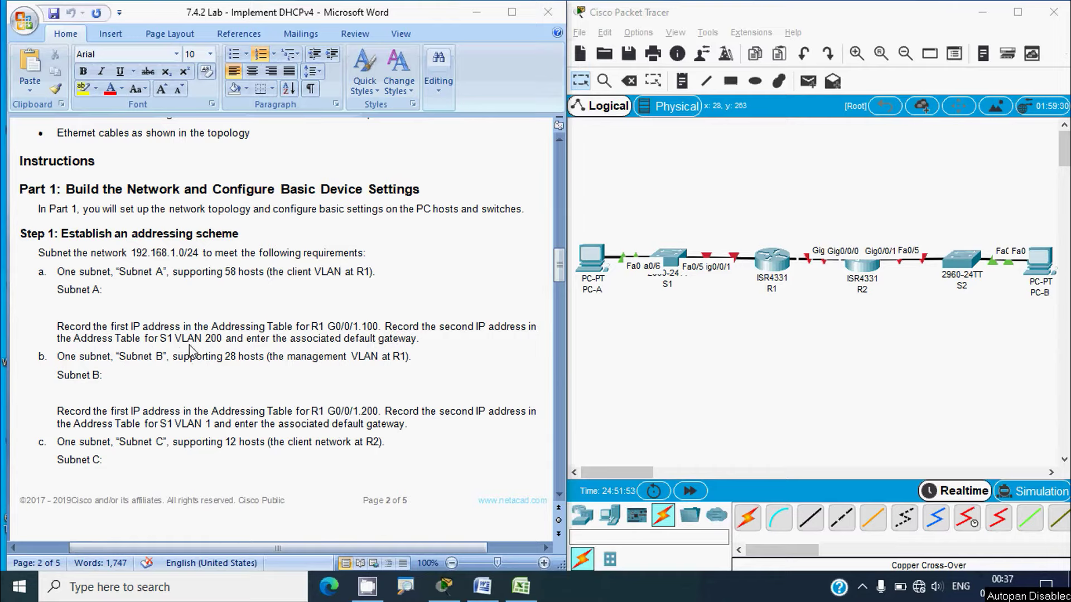
Check VLAN 200 'Management' in Word's page-1 VLAN Table, then return to Excel
click(558, 271)
drag(557, 269, 558, 201)
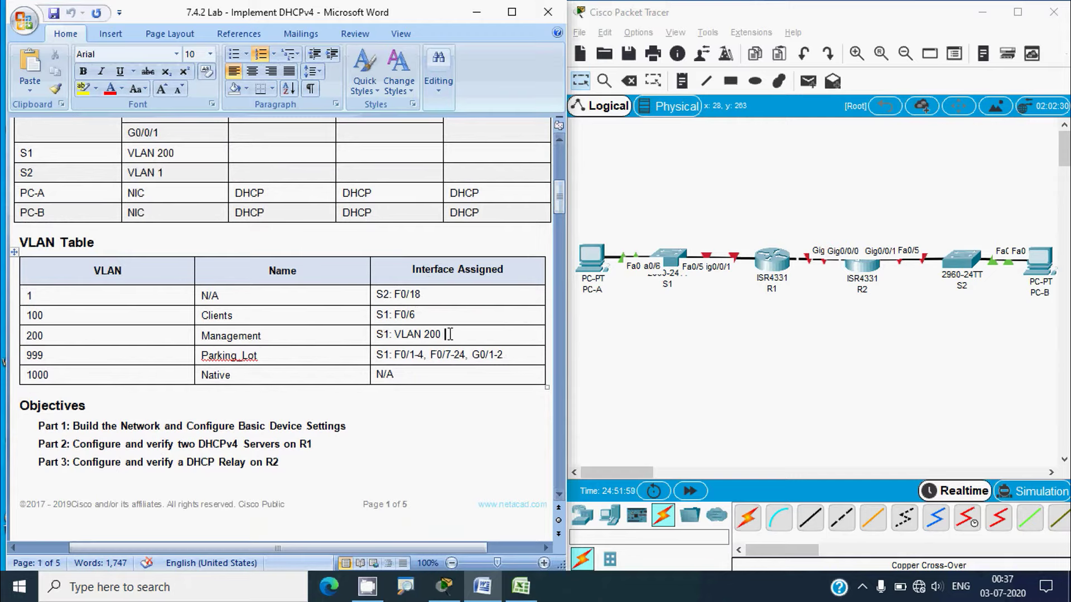
drag(449, 334, 396, 334)
drag(261, 335, 233, 343)
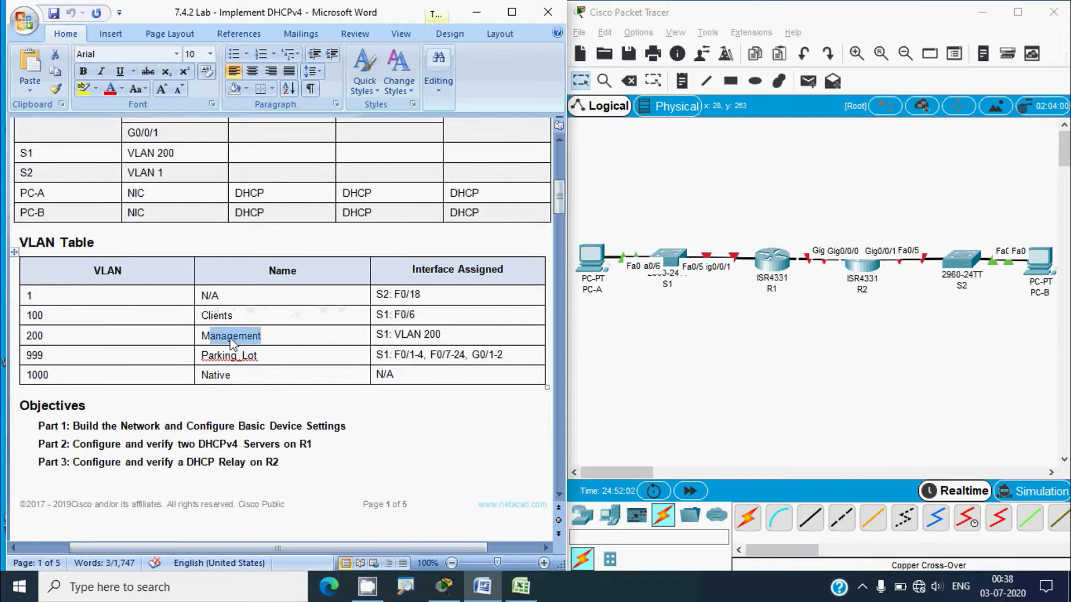
click(518, 589)
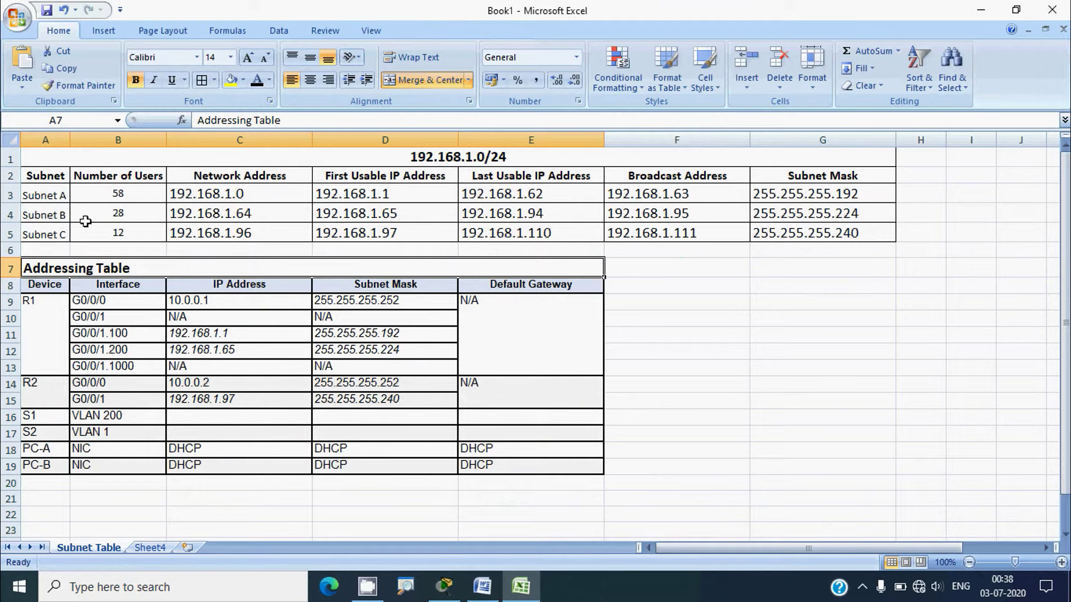
Copy Subnet B's first usable address 192.168.1.65 toward S1 VLAN 200's IP cell C16
click(10, 214)
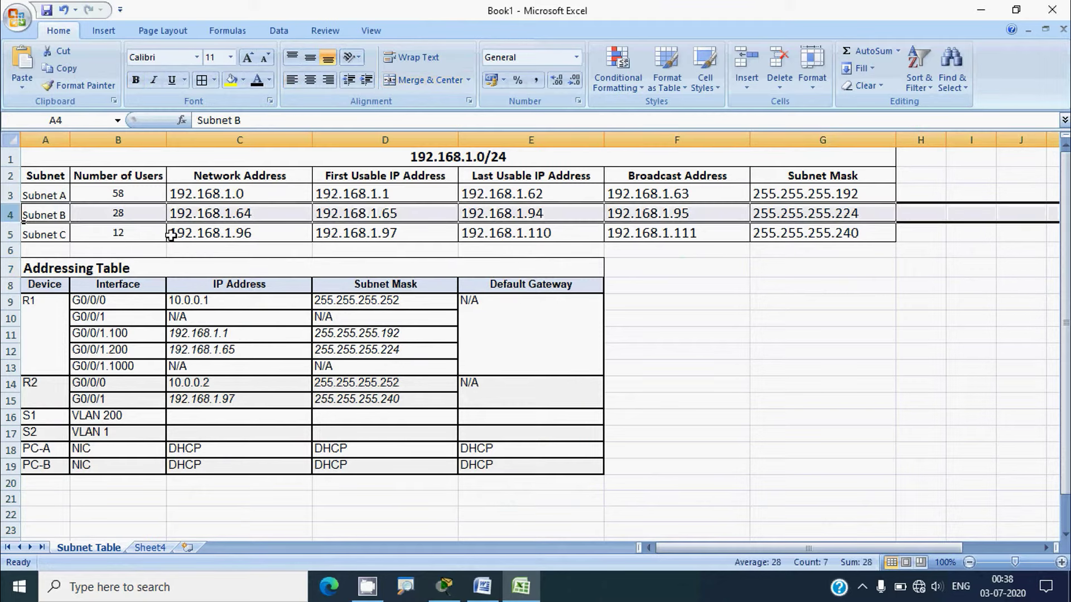
click(382, 216)
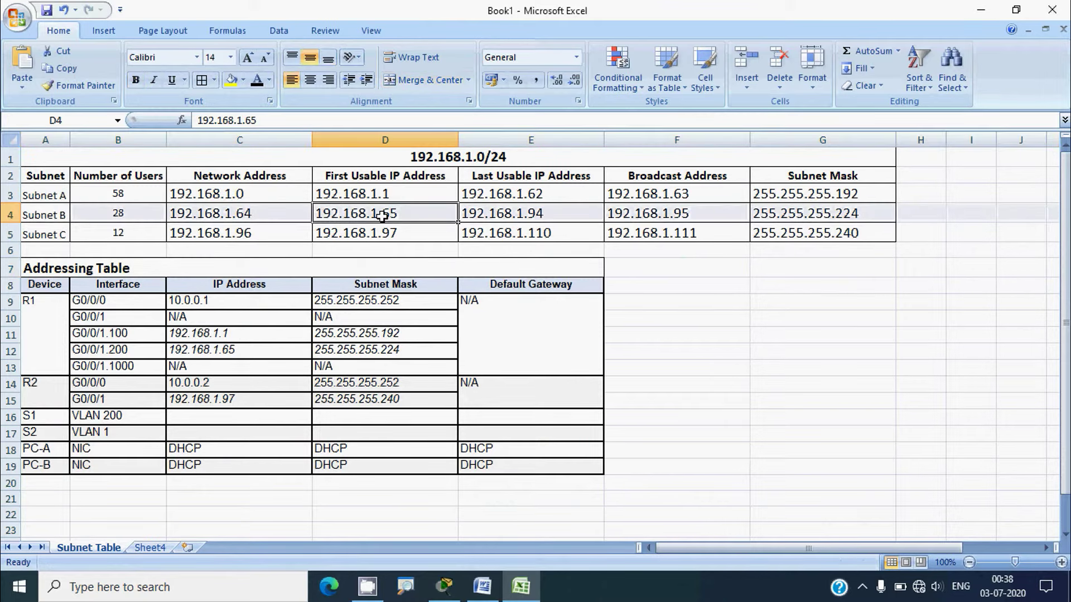
key(ctrl+c)
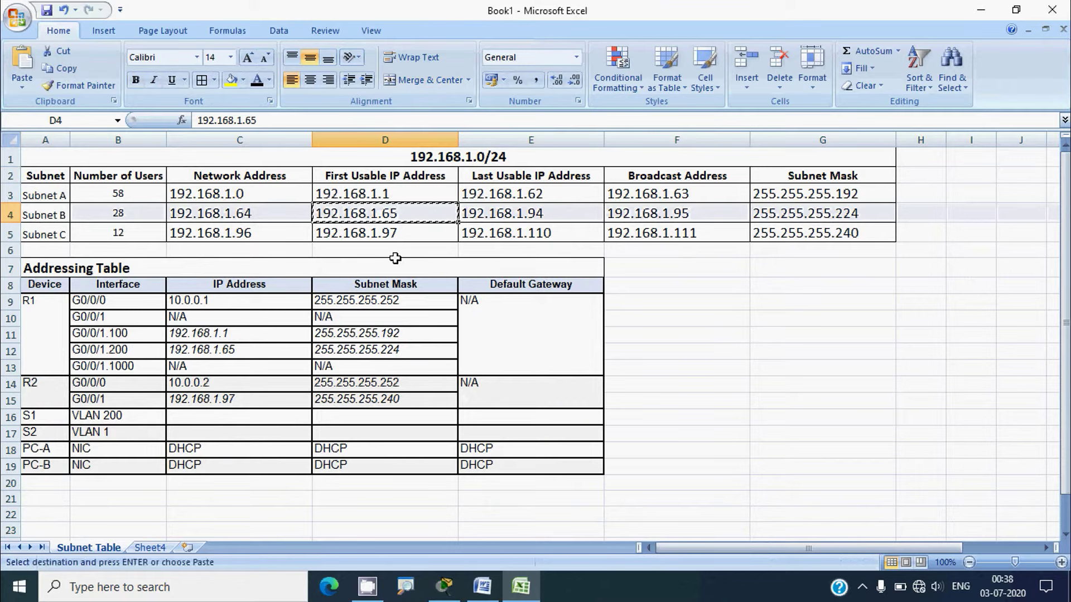
click(242, 416)
click(201, 120)
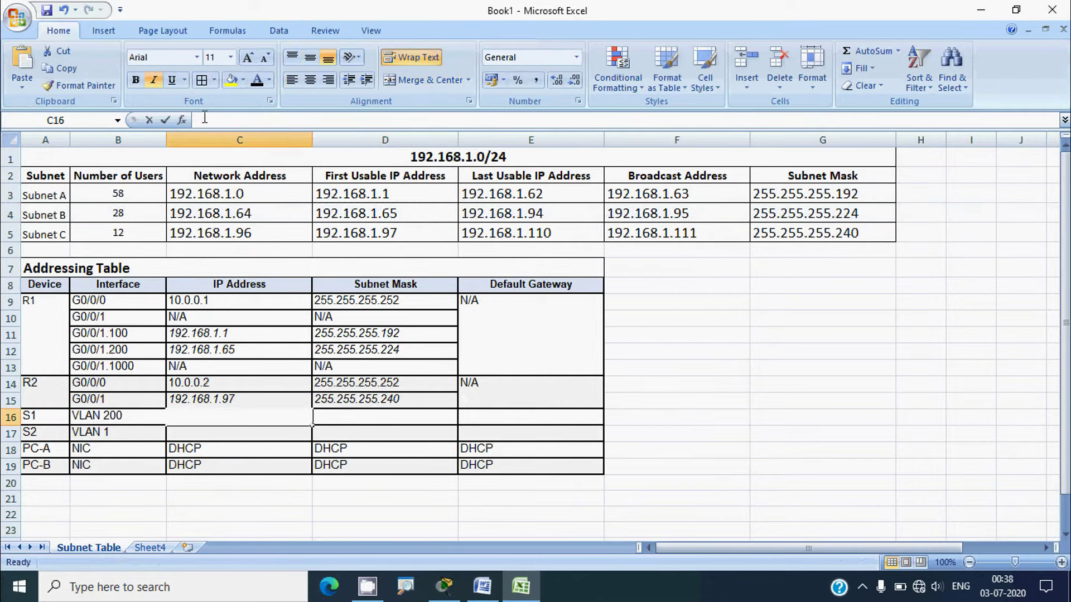
click(266, 430)
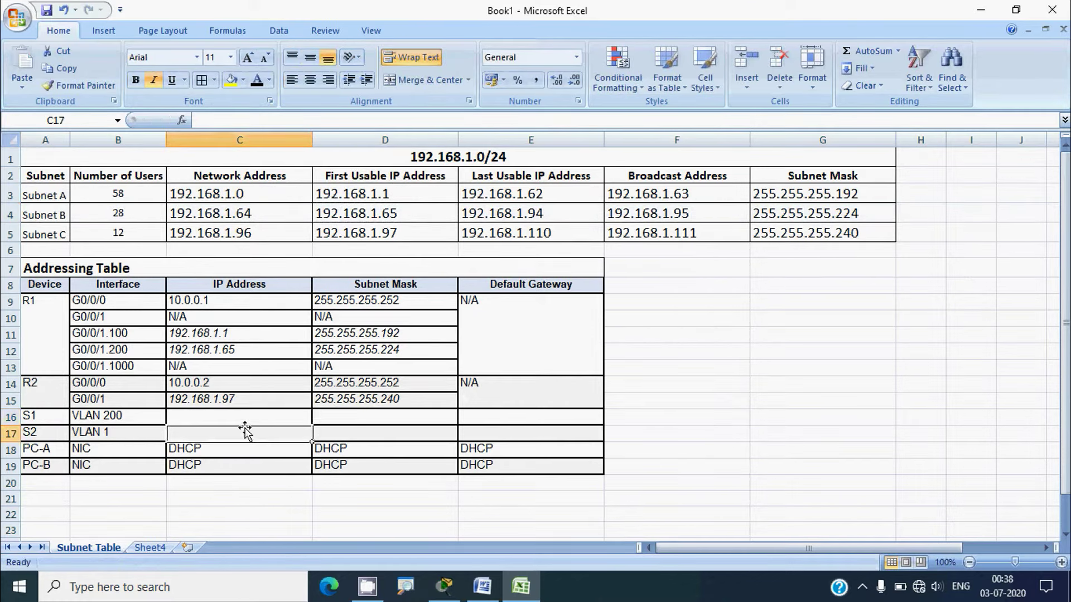
click(240, 417)
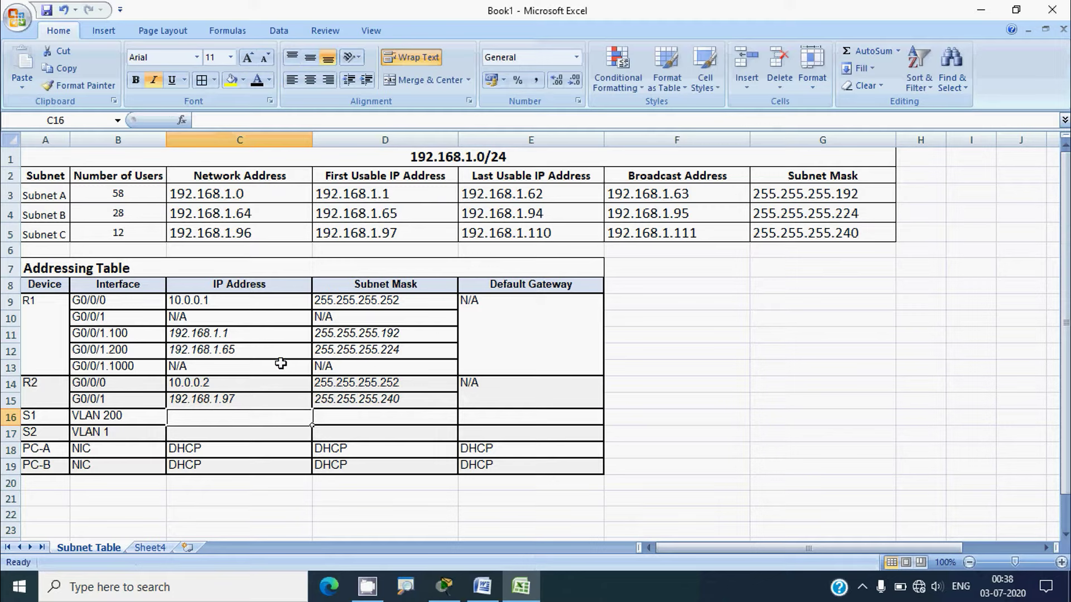
Paste 192.168.1.65 into C16 and change it to 192.168.1.66 for S1 VLAN 200
click(234, 351)
key(ctrl+c)
click(205, 417)
key(ctrl+v)
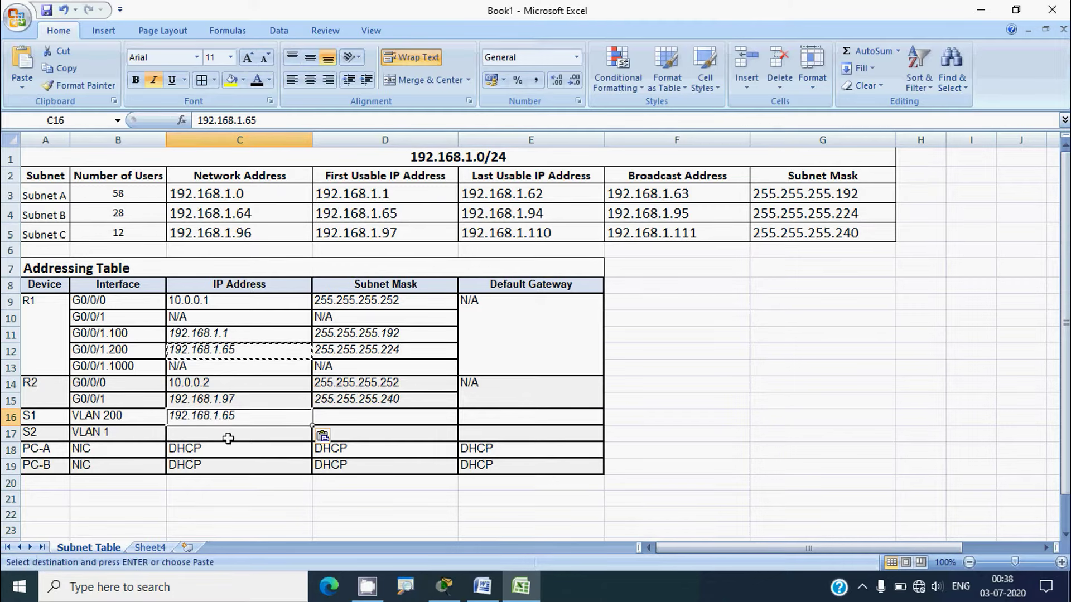
double_click(248, 418)
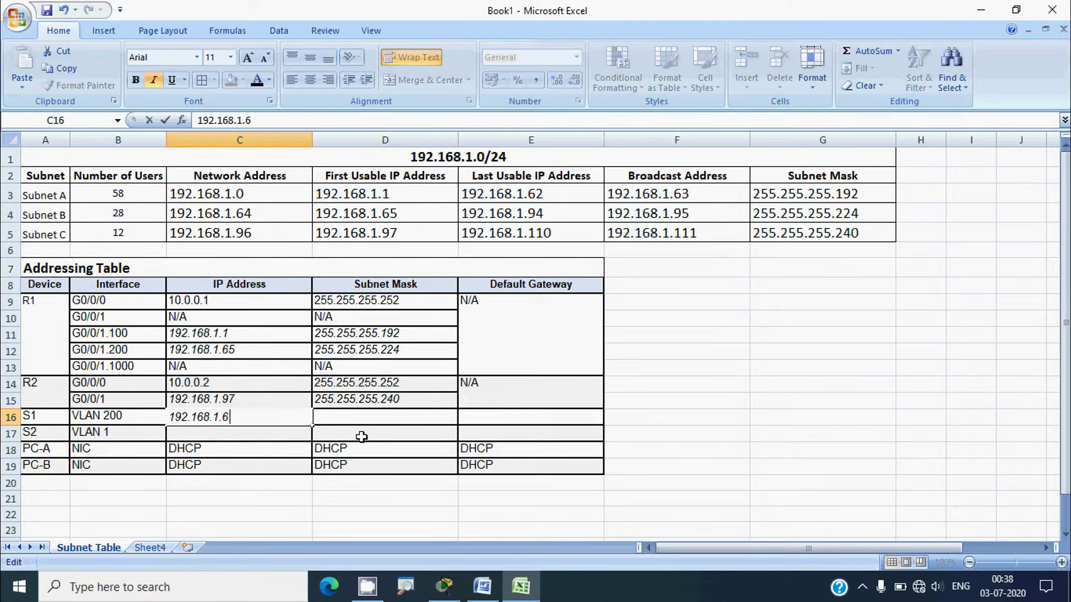
click(333, 446)
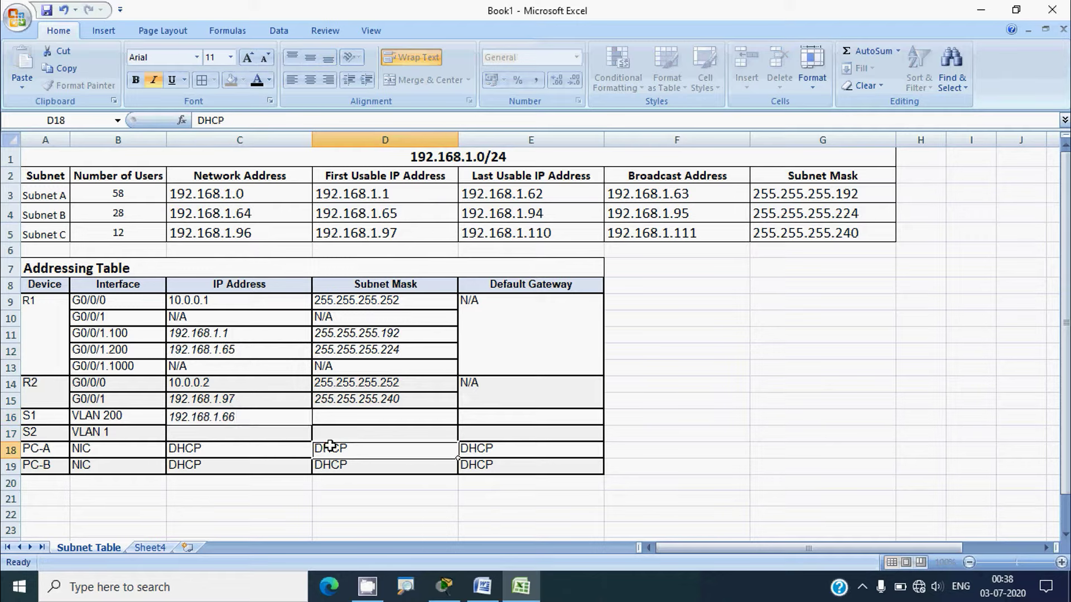
Give S1 VLAN 200 mask 255.255.255.224 in D16 and gateway 192.168.1.65 in E16
click(364, 352)
key(ctrl+c)
click(372, 413)
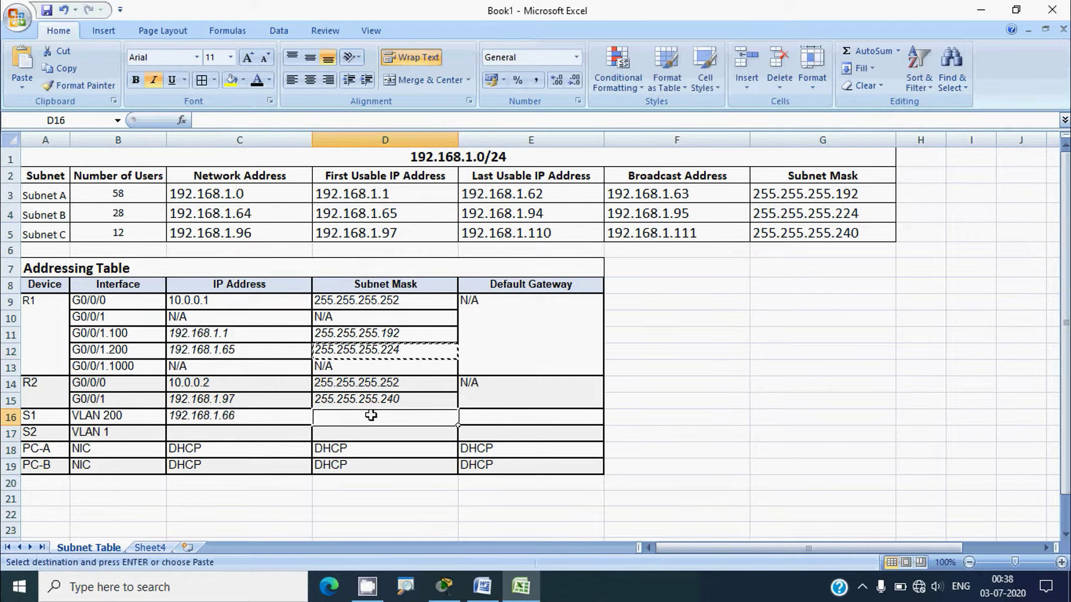
key(ctrl+v)
click(244, 351)
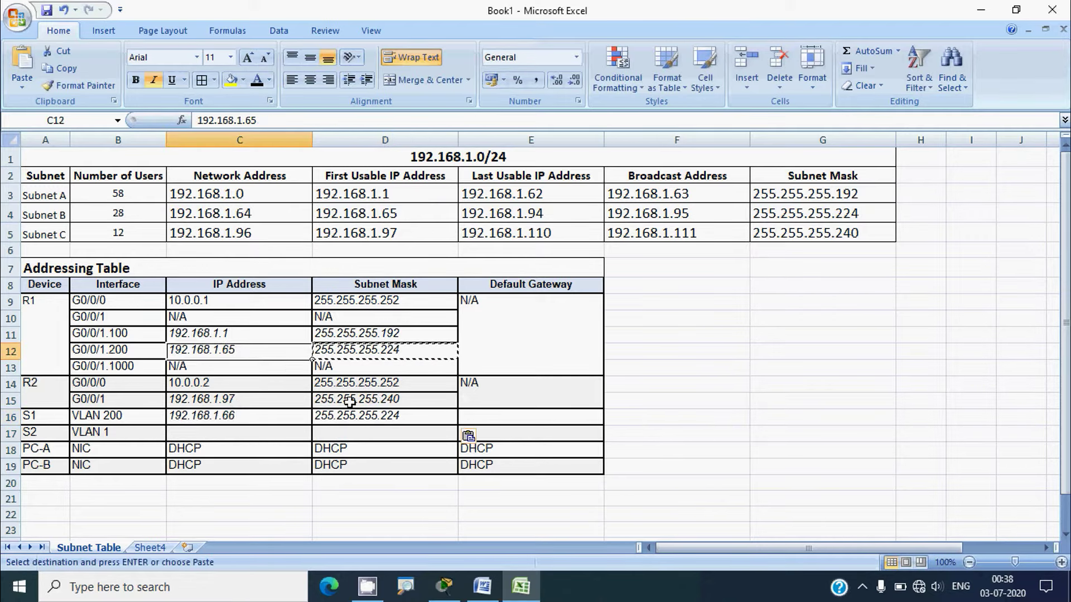
key(ctrl+c)
click(476, 419)
key(ctrl+v)
click(501, 437)
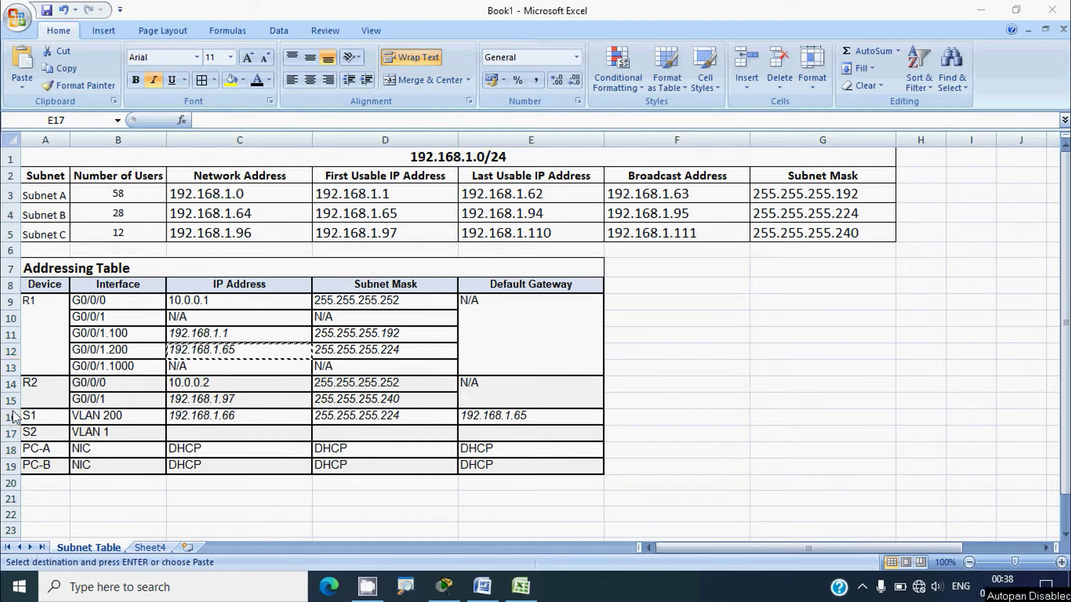
Look over the S2, R2 and Subnet C rows, then minimize Excel
click(10, 434)
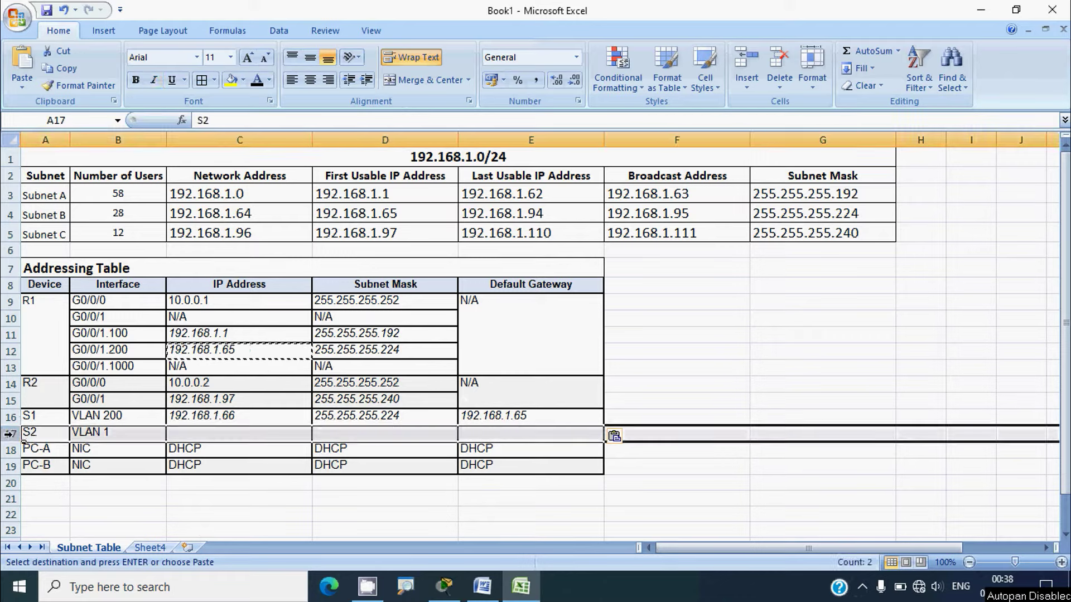
click(177, 435)
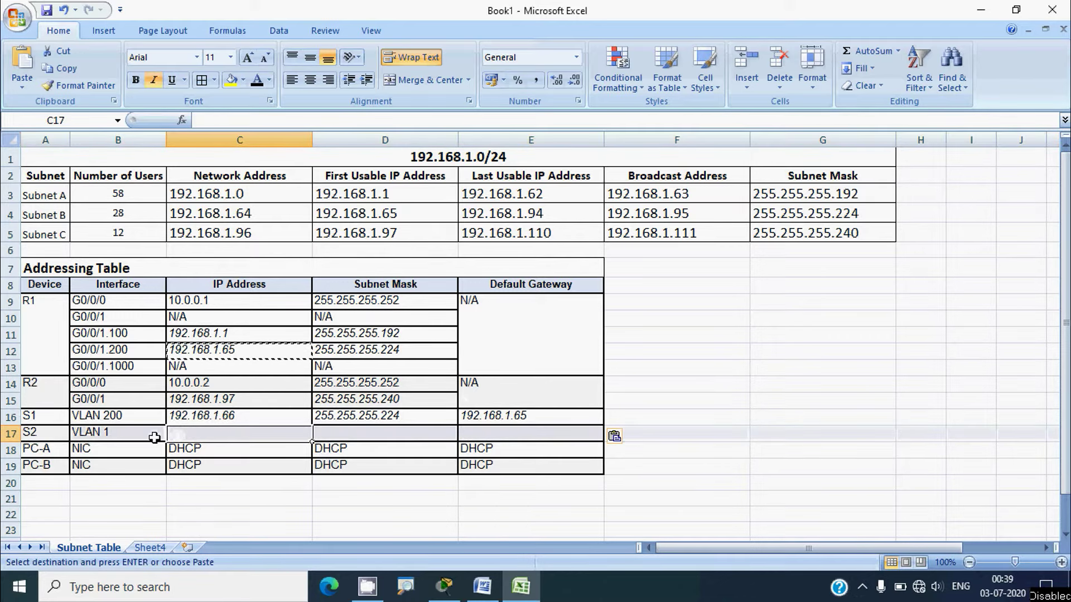
click(42, 398)
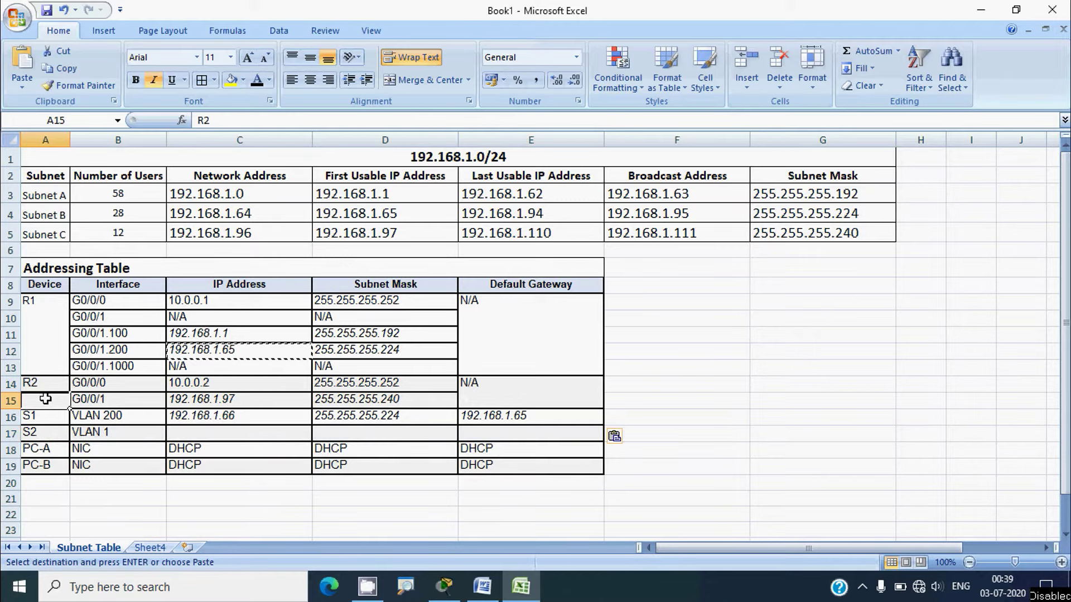
click(10, 400)
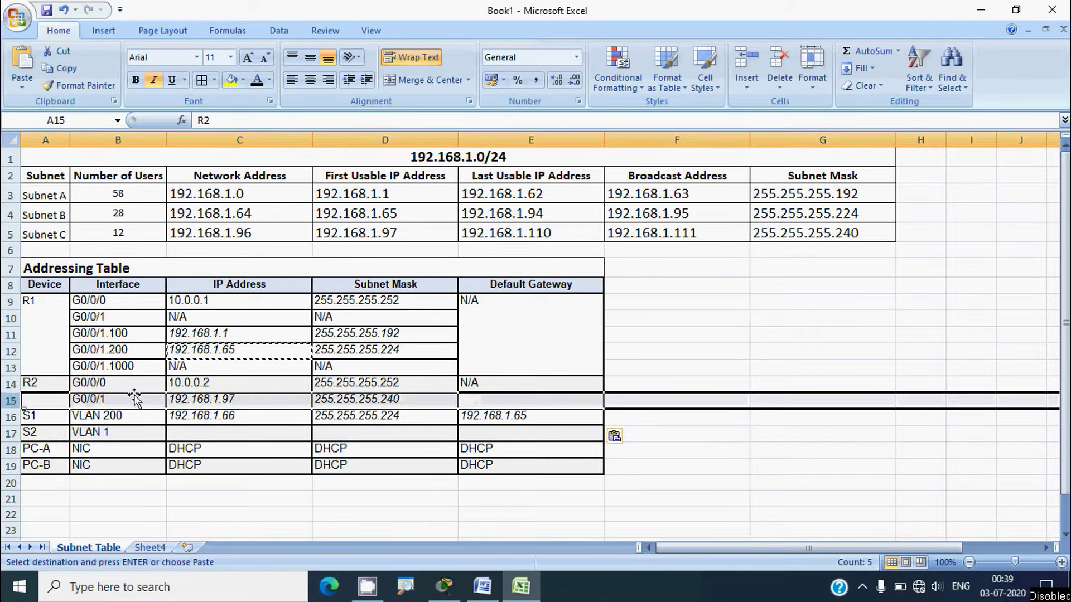
click(10, 233)
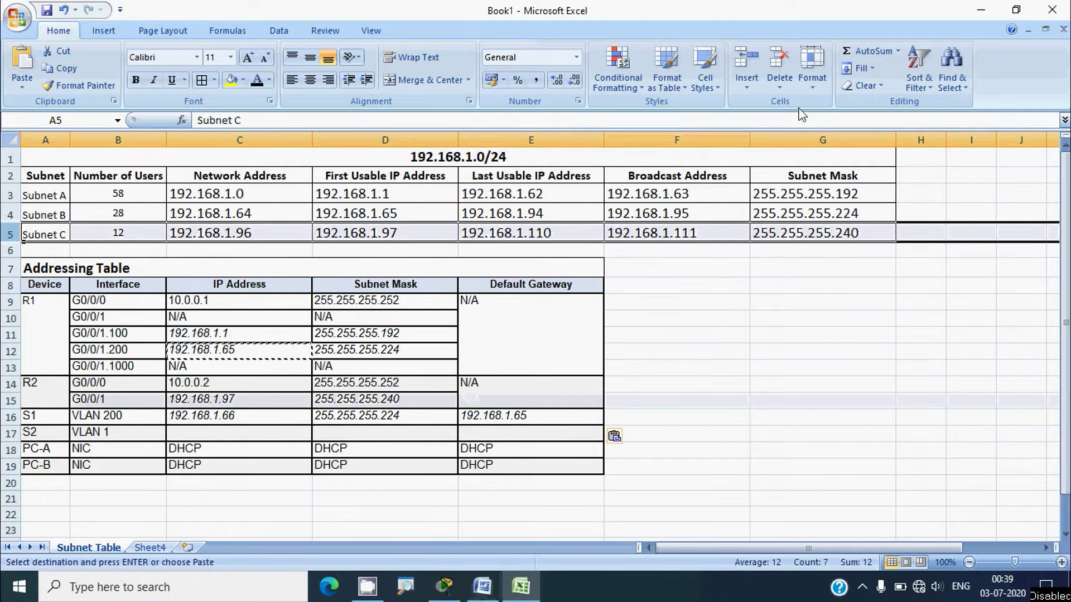
click(976, 10)
click(410, 354)
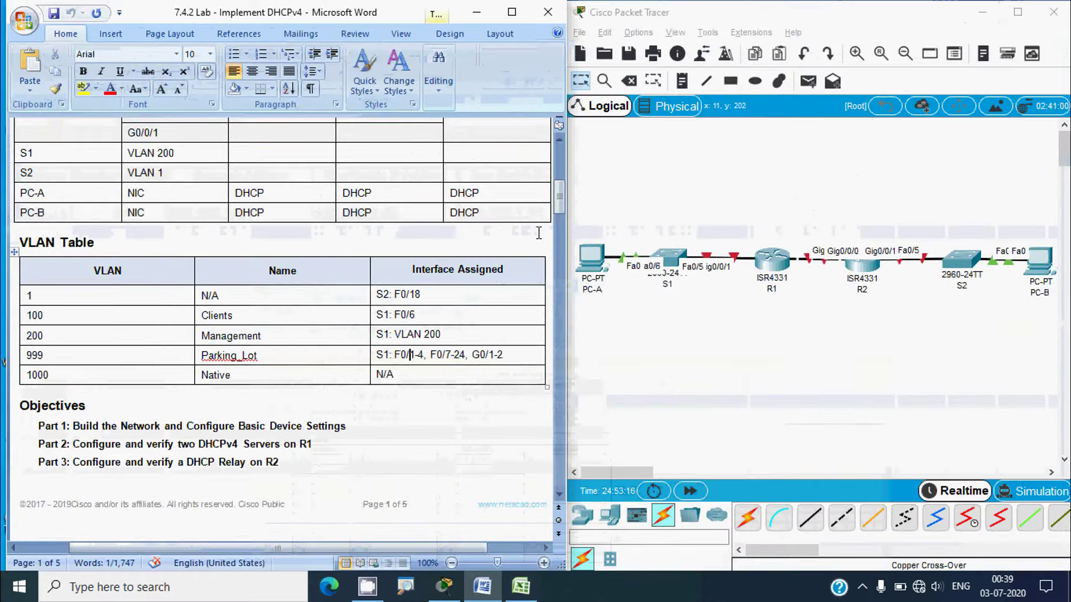
Move the S1 VLAN 200 sentence from Subnet A to a new line under the R1 G0/0/1.200 sentence in Subnet B
drag(559, 200, 556, 266)
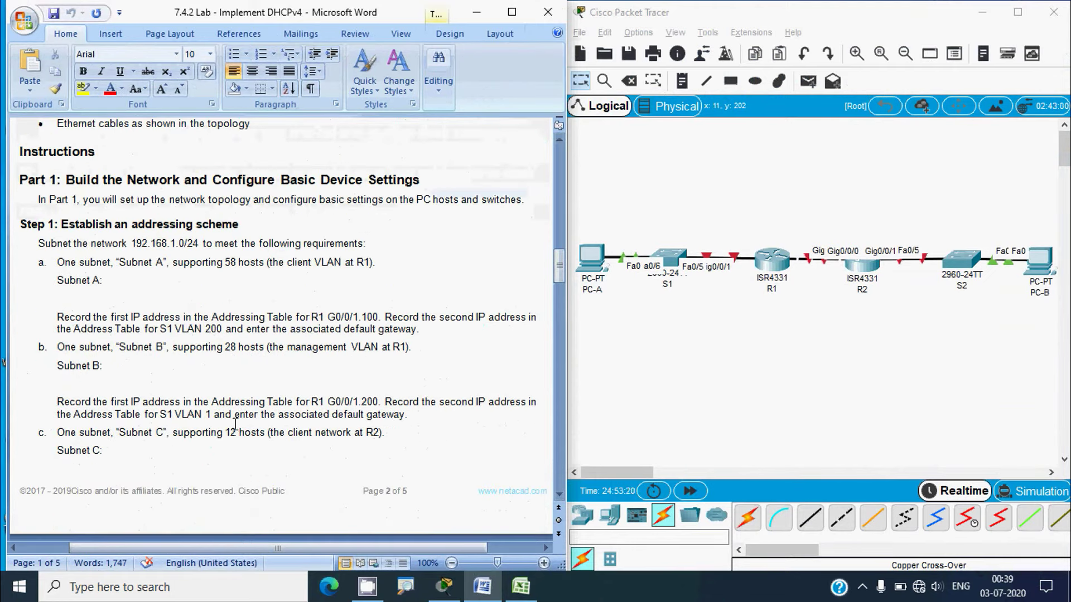
drag(152, 322, 168, 323)
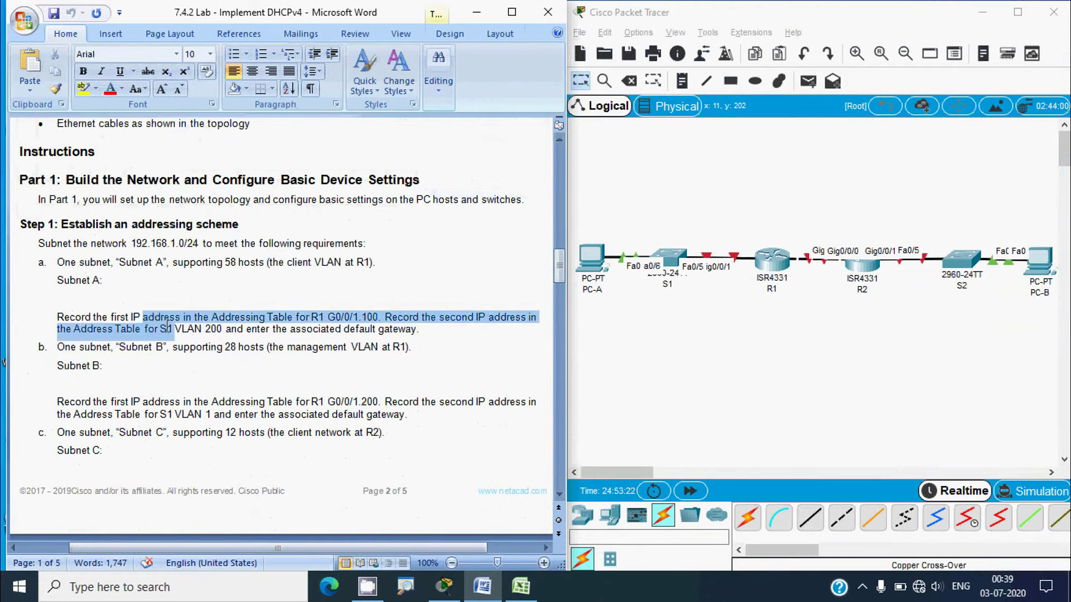
drag(173, 415, 144, 415)
scroll(274, 444, down, 2)
scroll(275, 444, down, 2)
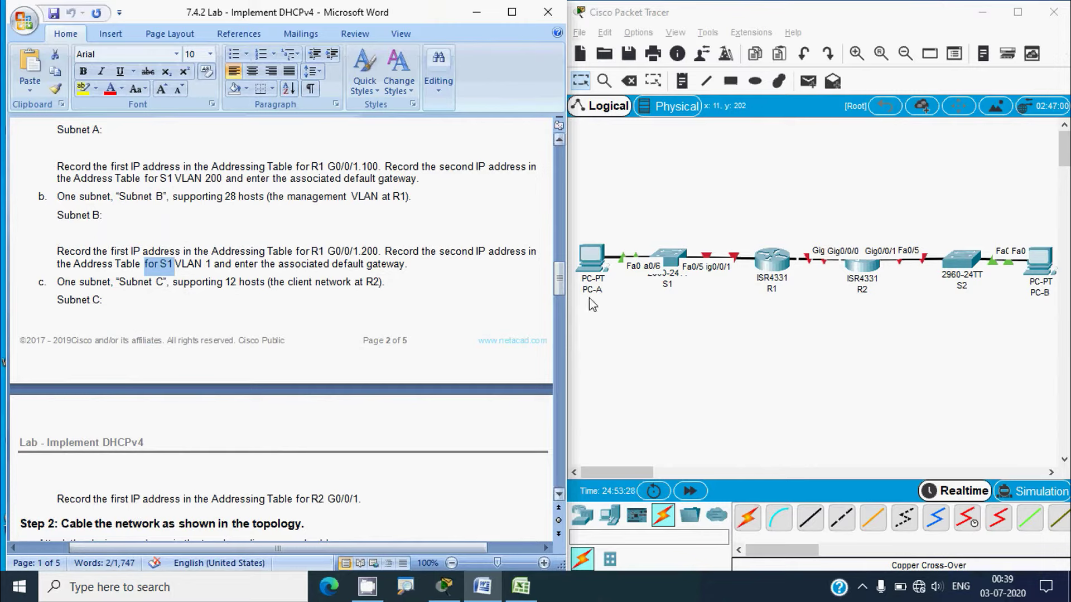
click(197, 269)
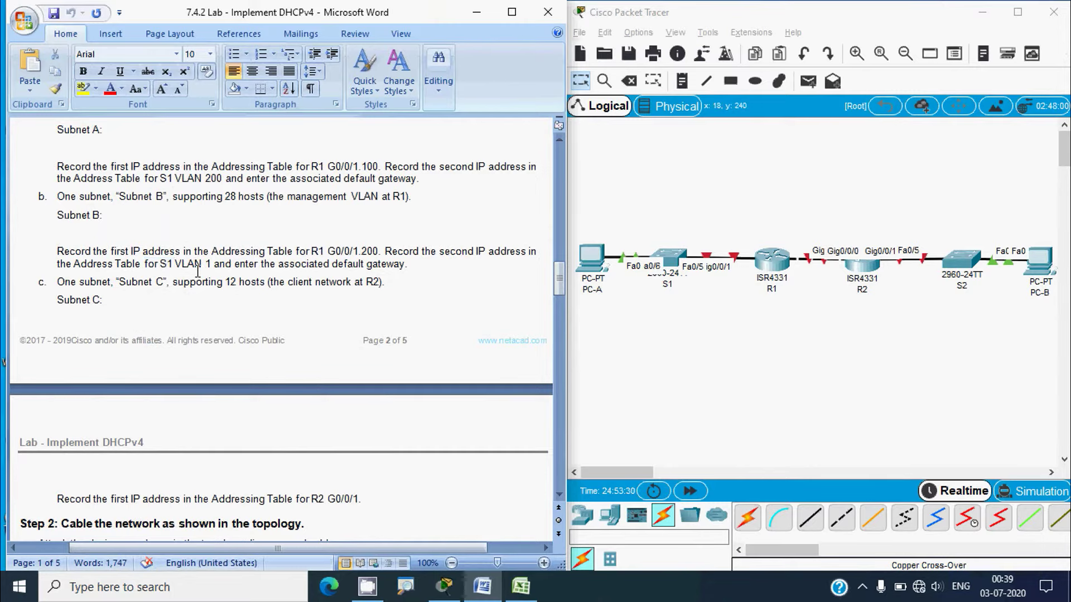
scroll(197, 269, up, 1)
key(Up)
key(Up)
key(Up)
key(alt)
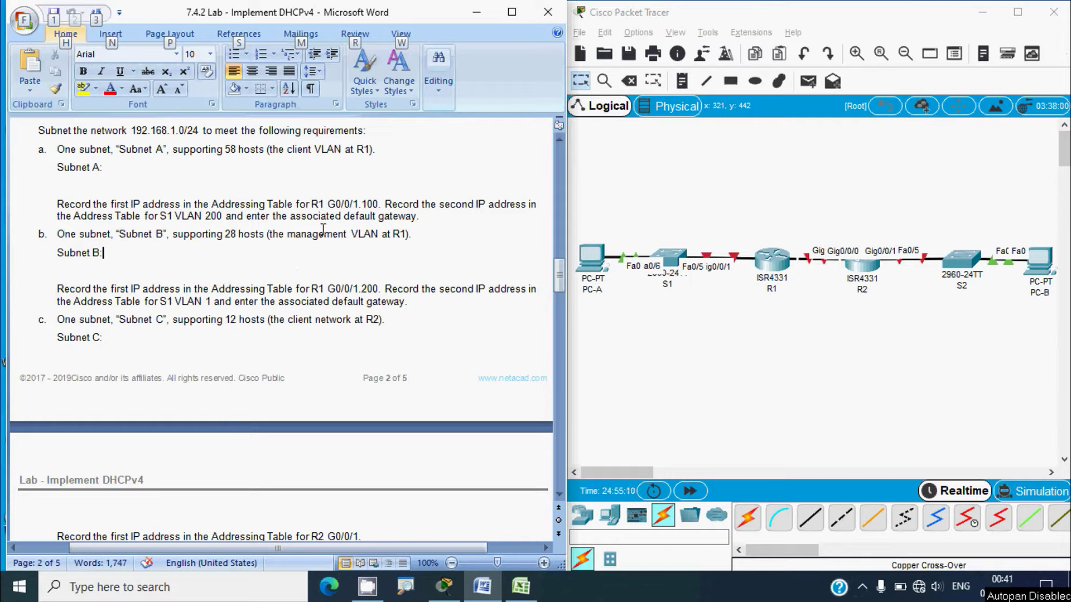
key(alt)
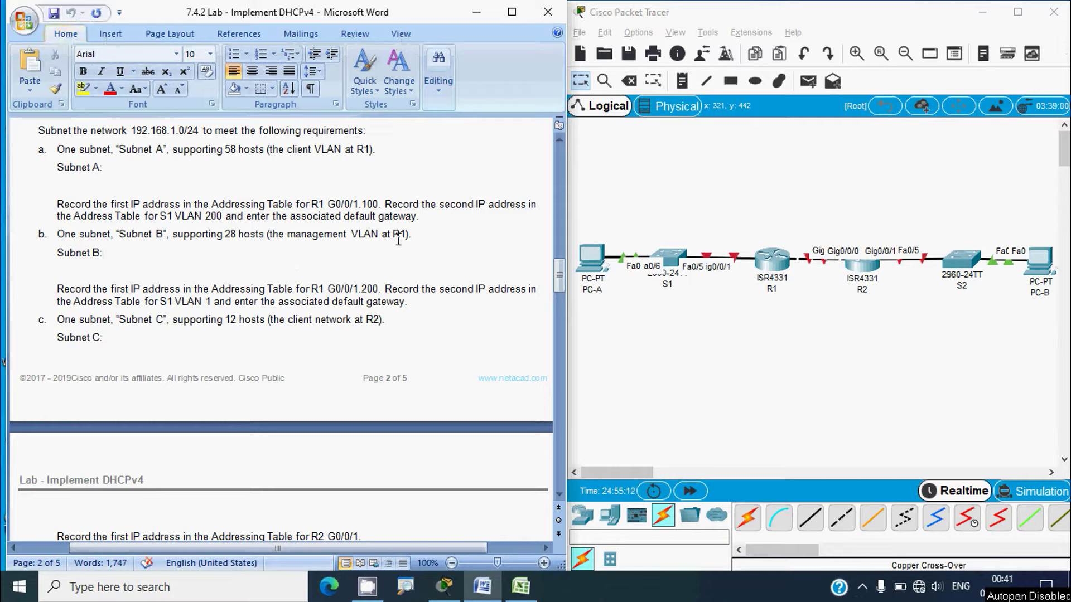
ctrl+click(419, 218)
key(ctrl+c)
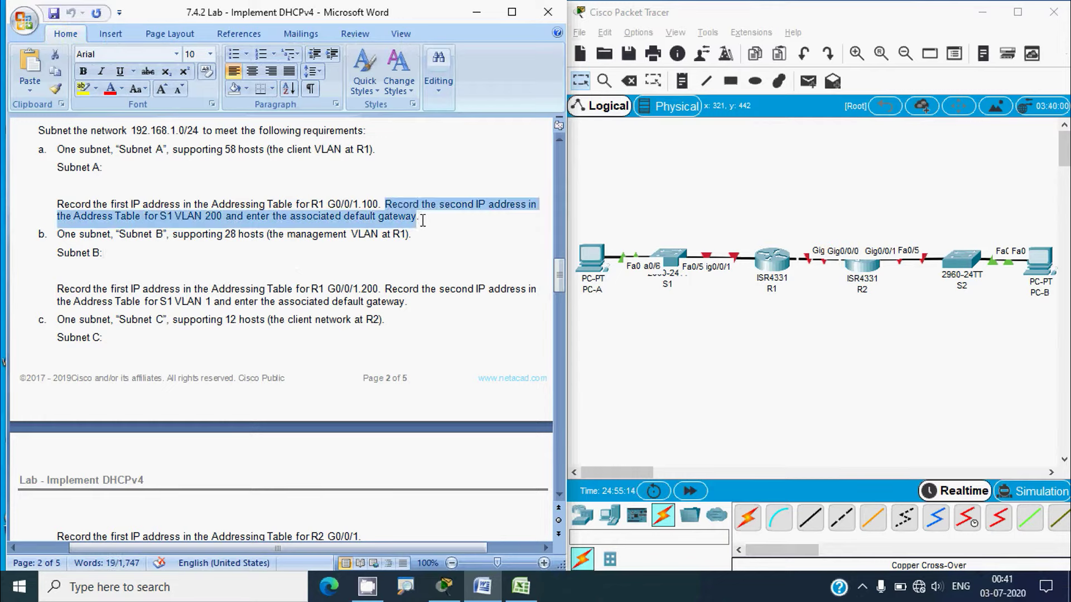
key(Delete)
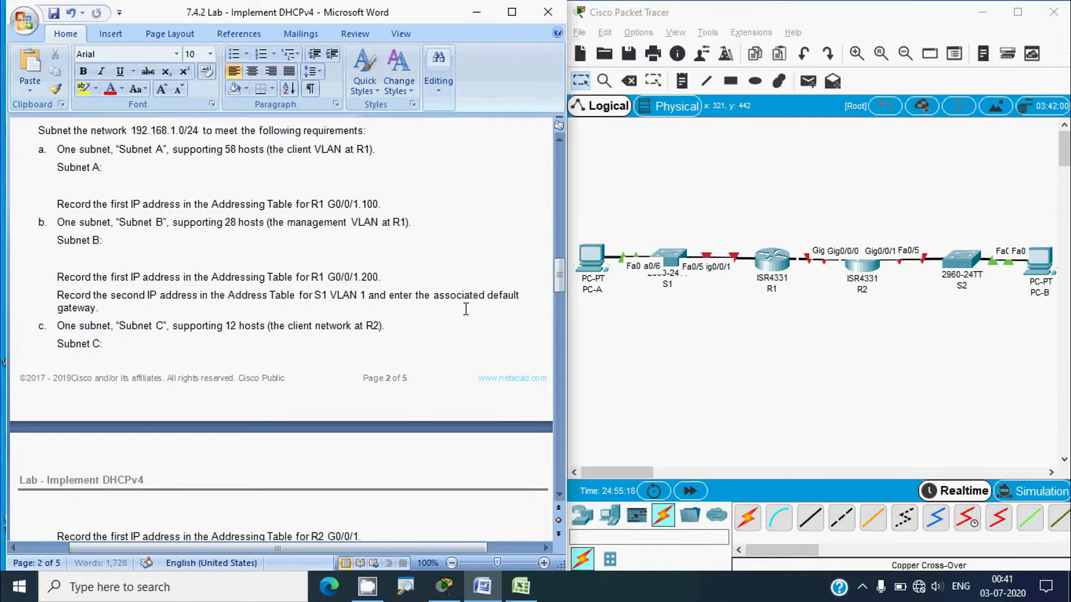
key(Return)
key(ctrl+v)
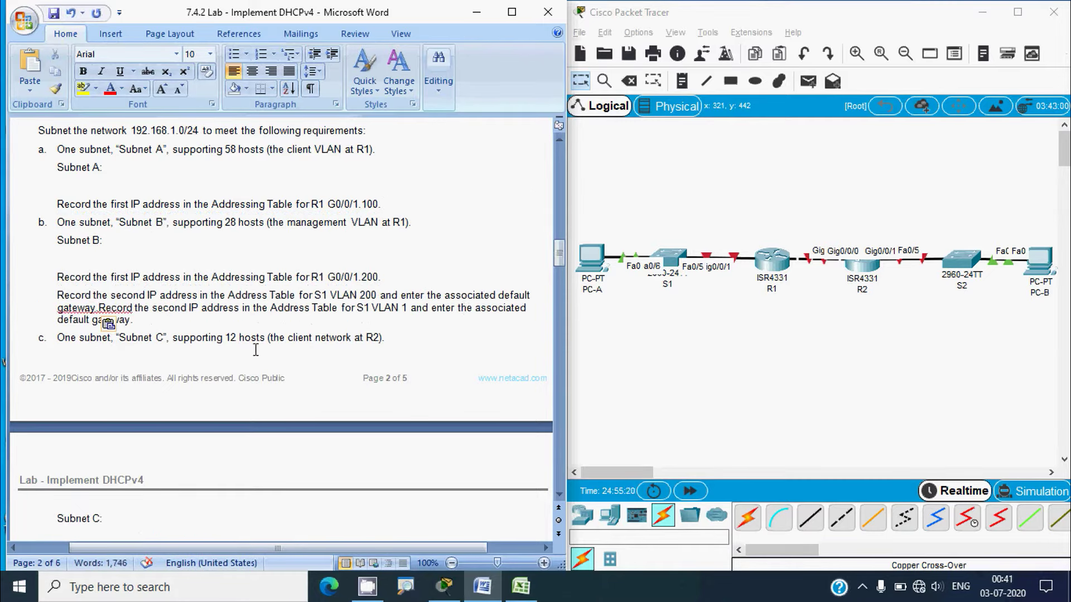
Move the S1 VLAN 1 sentence after the R2 G0/0/1 line and change it to S2
shift+click(145, 326)
key(ctrl+c)
key(Delete)
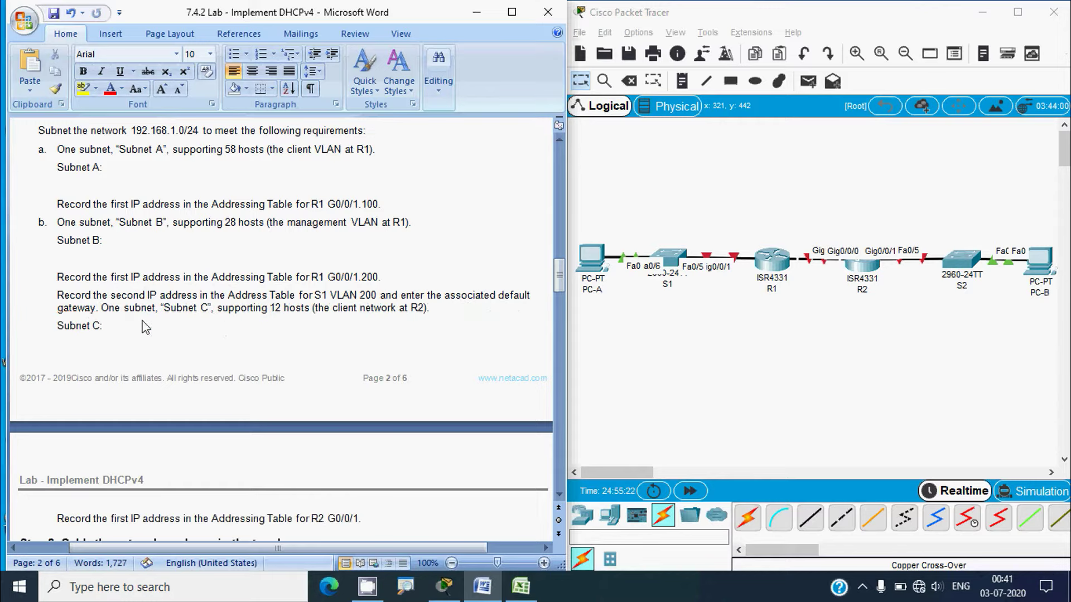
key(Return)
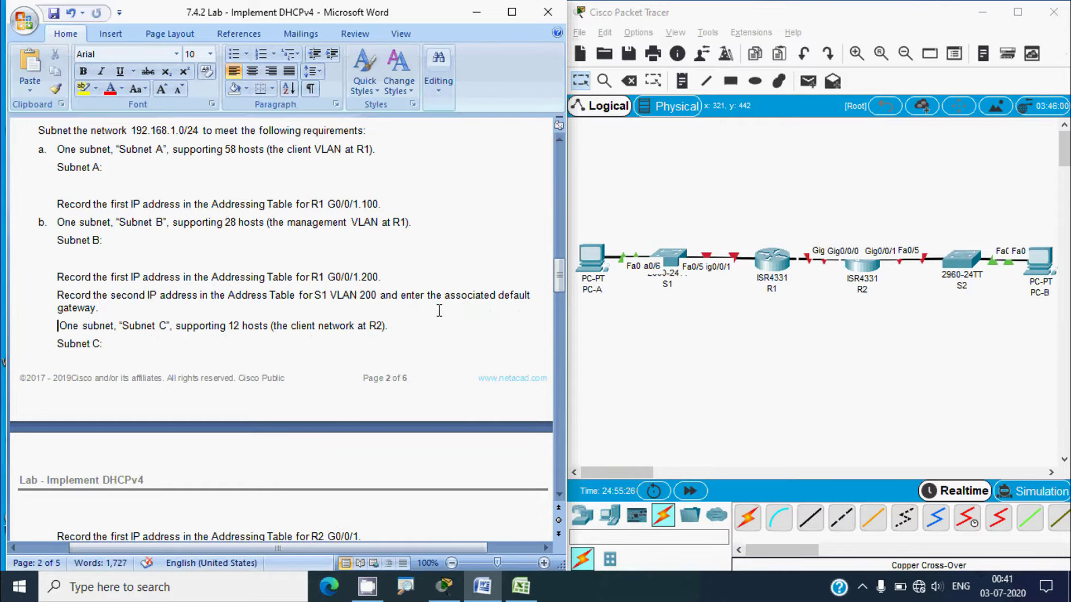
scroll(440, 311, down, 5)
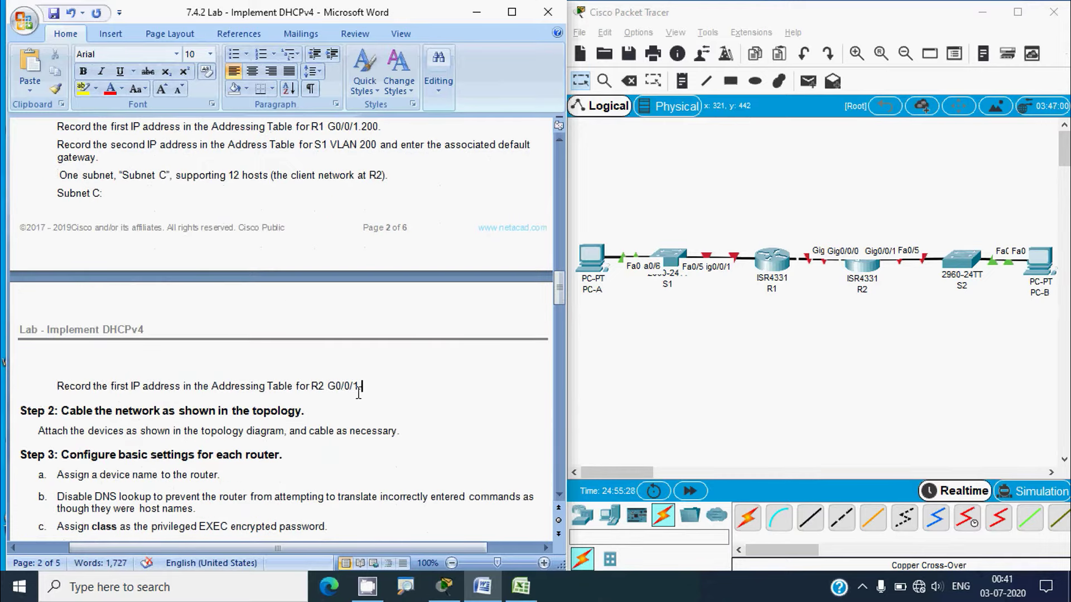
click(394, 393)
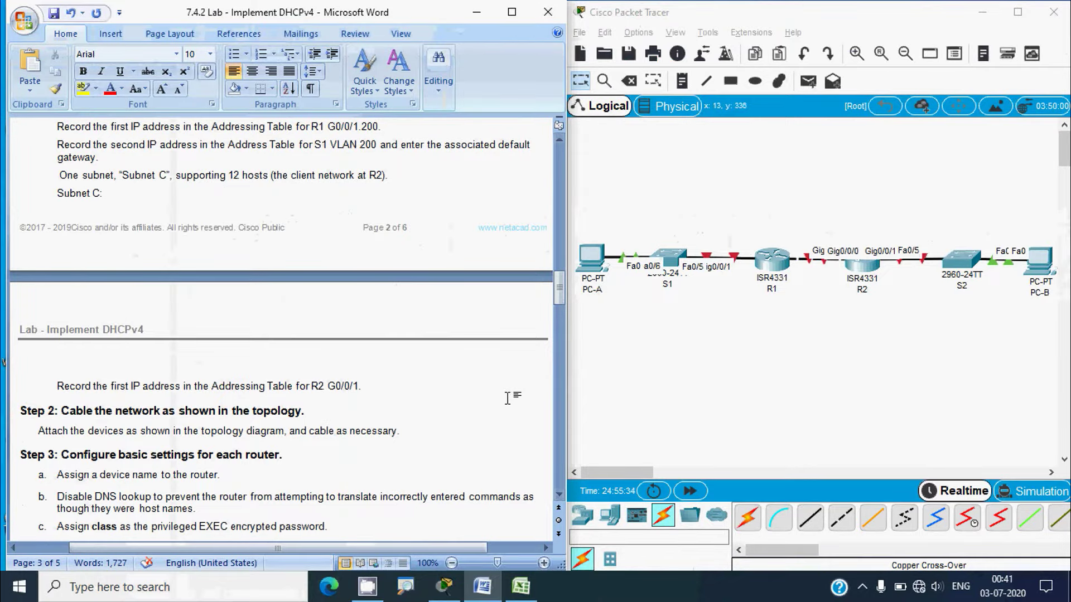
key(ctrl+v)
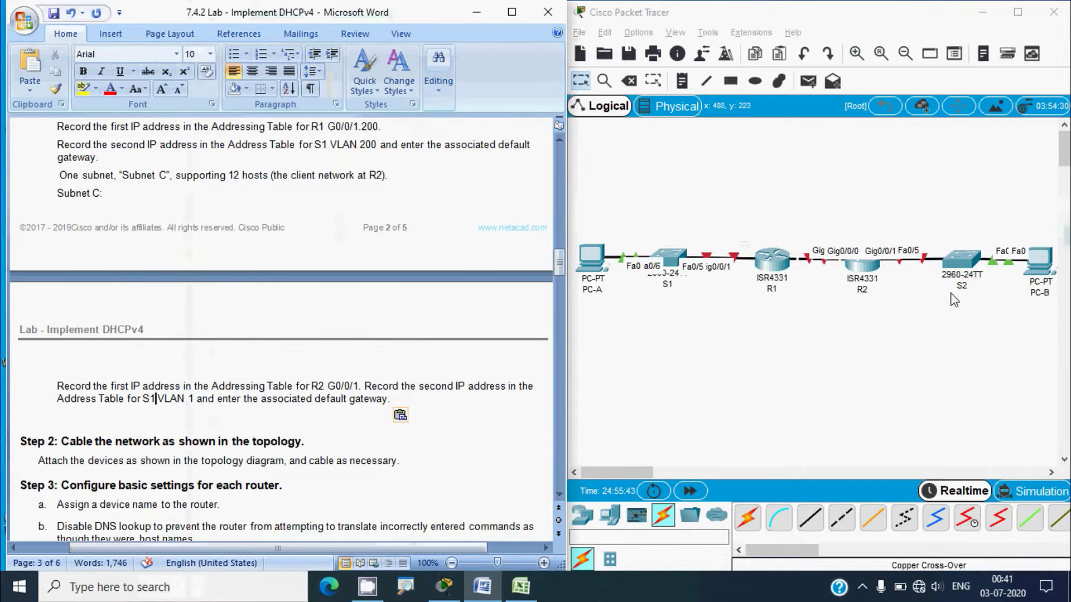
key(BackSpace)
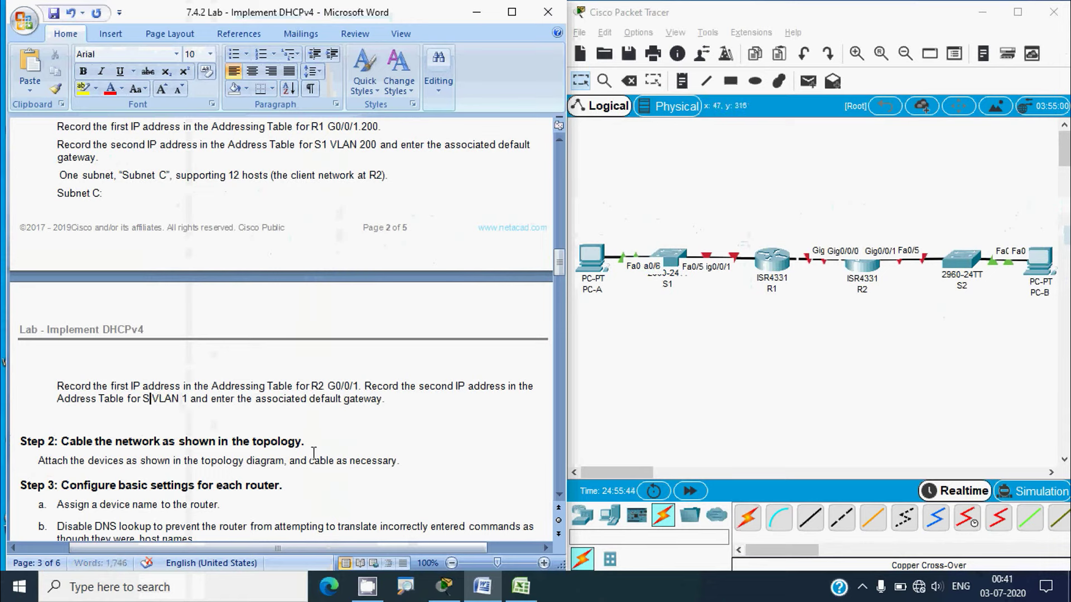
text(2)
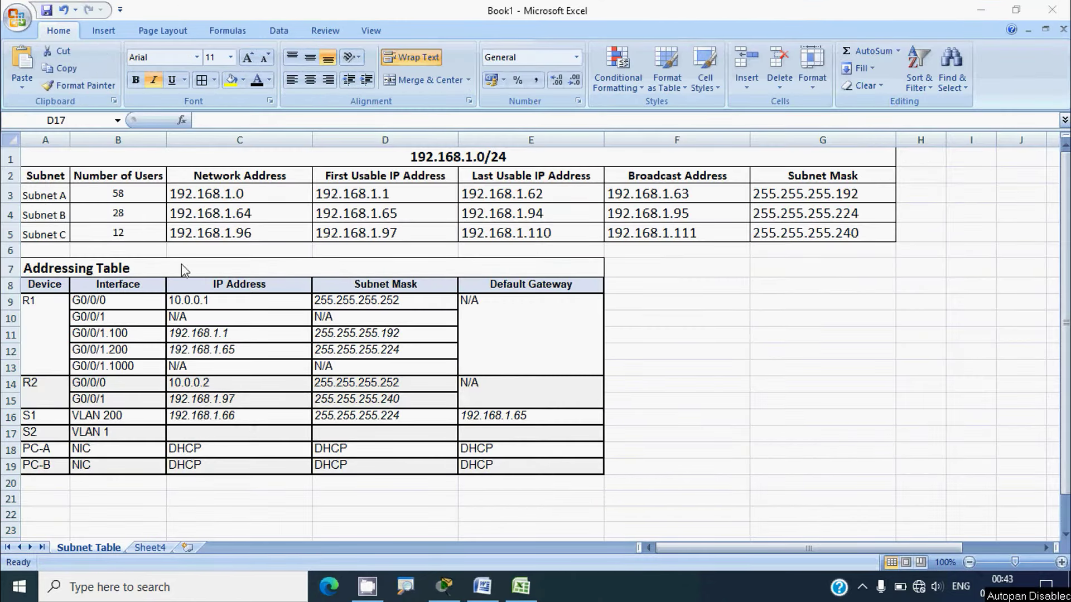
Copy 192.168.1.97 from D5 into C17 and change it to 192.168.1.98 for S2 VLAN 1
click(340, 235)
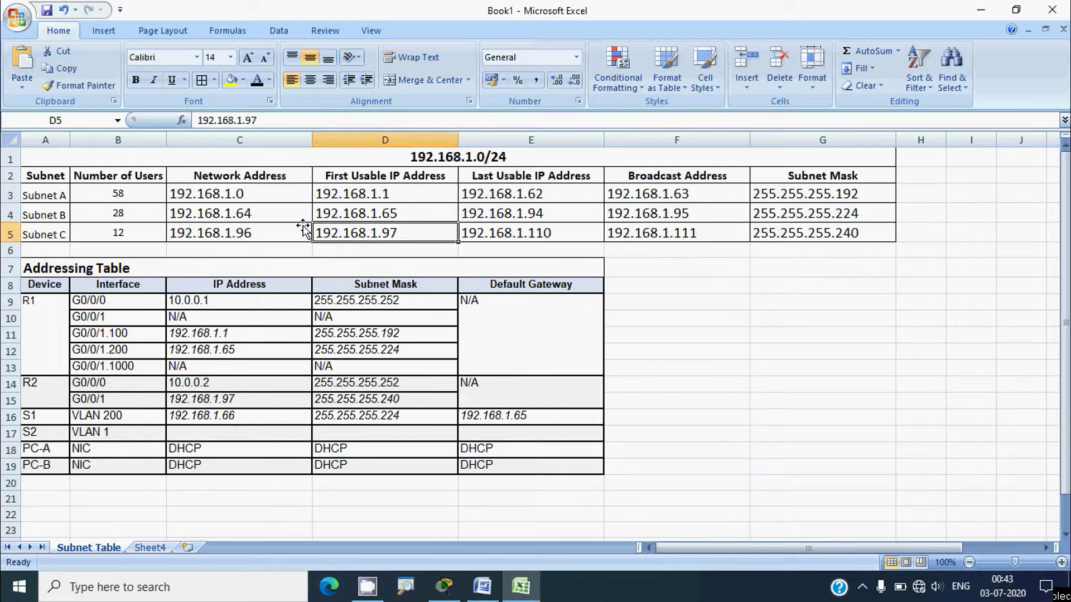
drag(279, 120, 186, 120)
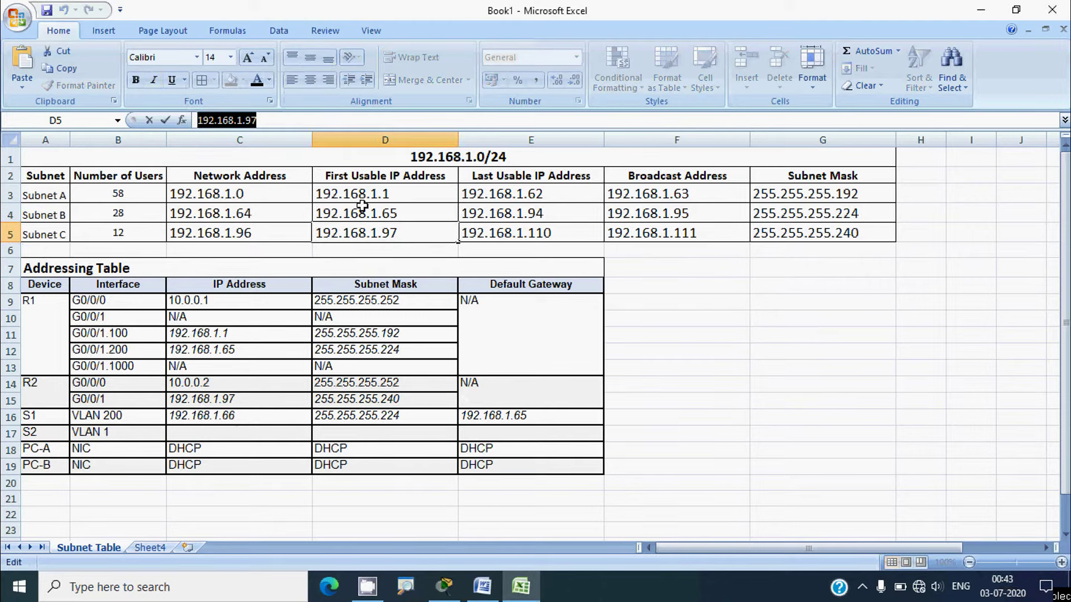
key(Return)
click(371, 234)
key(ctrl+c)
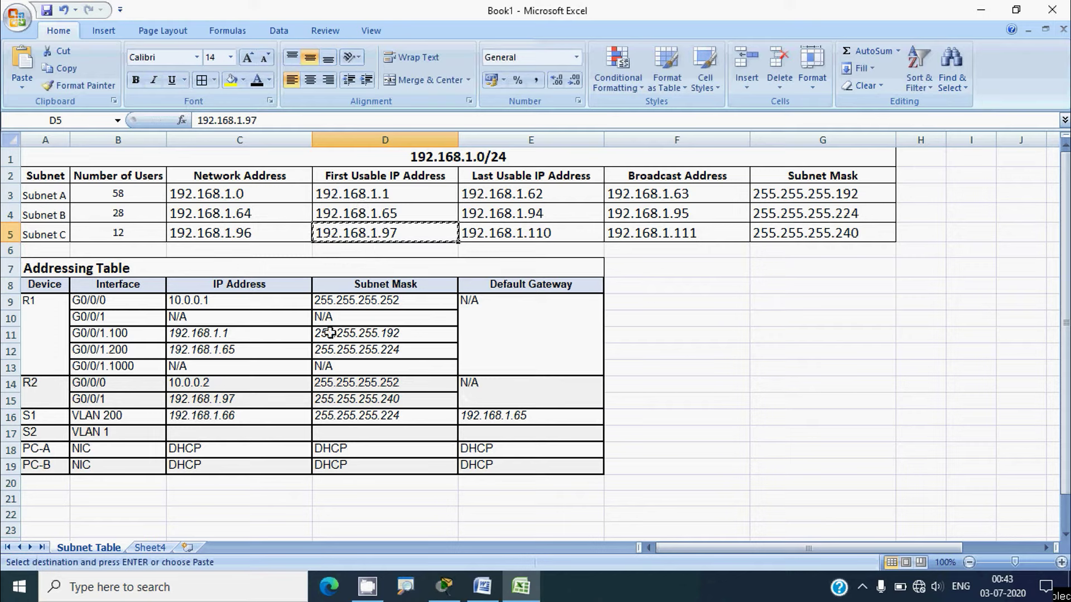
click(247, 432)
key(ctrl+v)
double_click(275, 436)
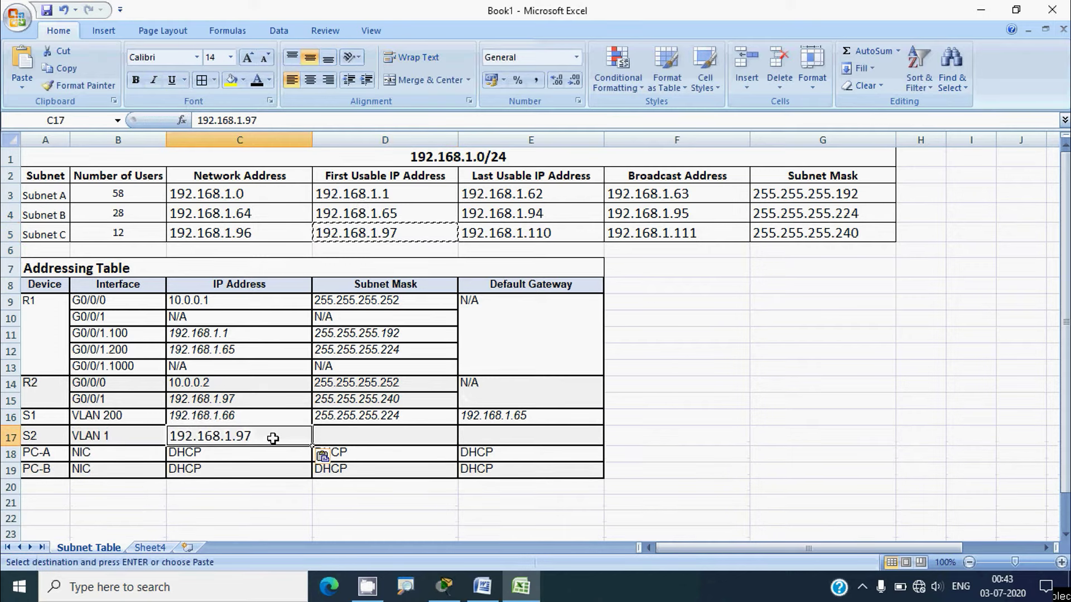
key(BackSpace)
text(8)
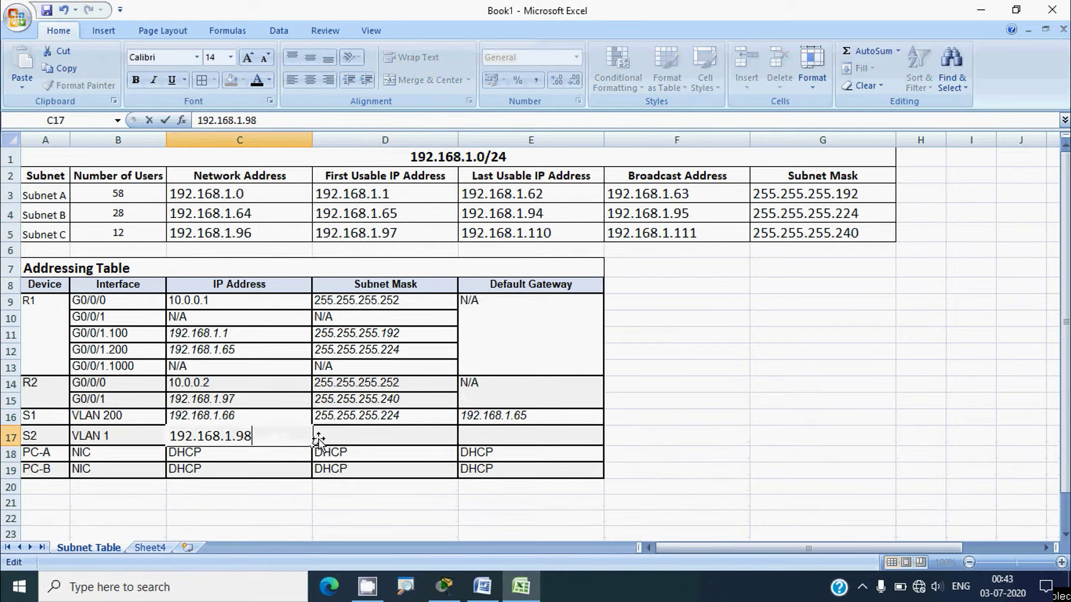
click(334, 441)
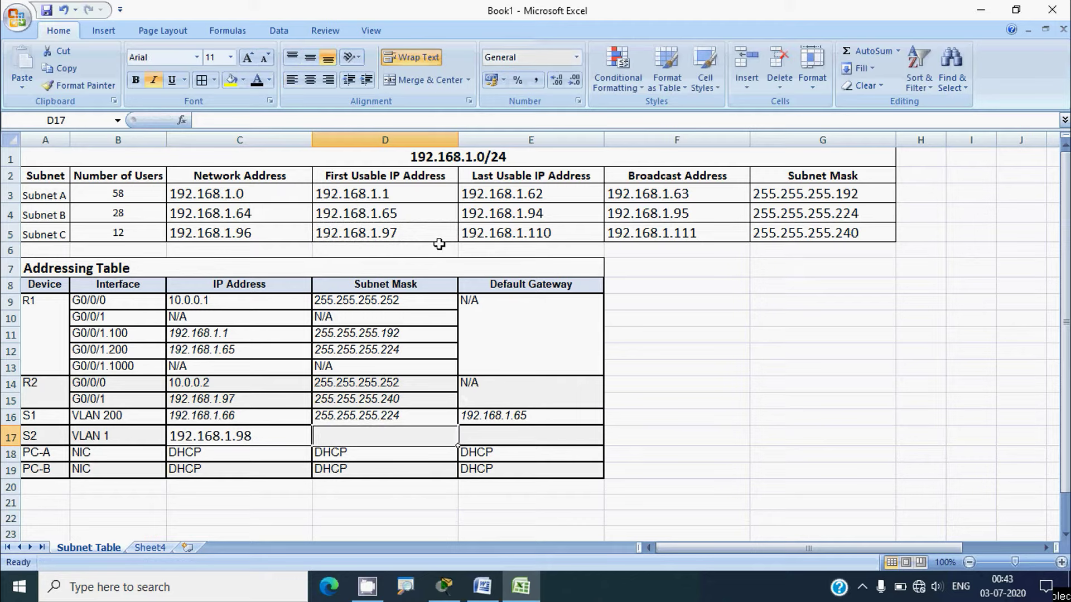
Fill S2's mask 255.255.255.240 and gateway 192.168.1.97, then minimise the workbook
click(803, 240)
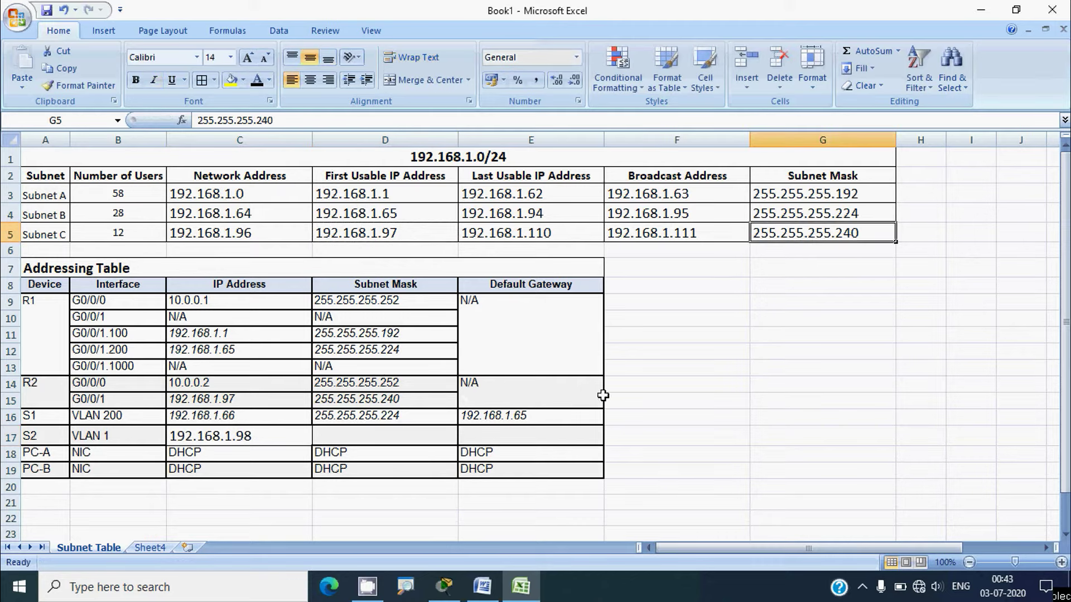
key(ctrl+c)
click(380, 440)
key(ctrl+v)
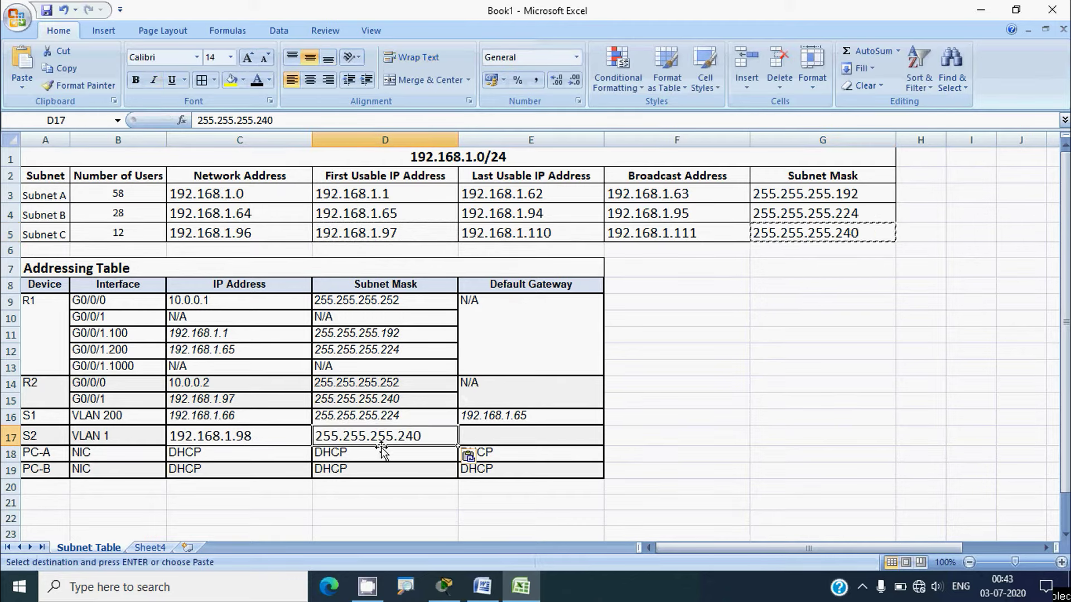
click(229, 401)
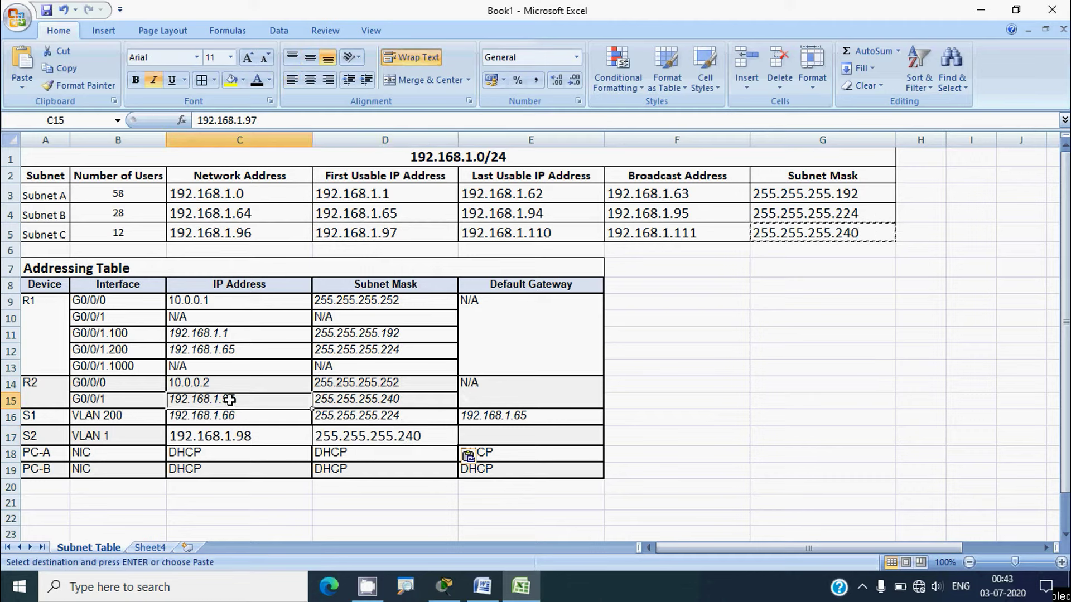
key(ctrl+c)
click(481, 437)
key(ctrl+v)
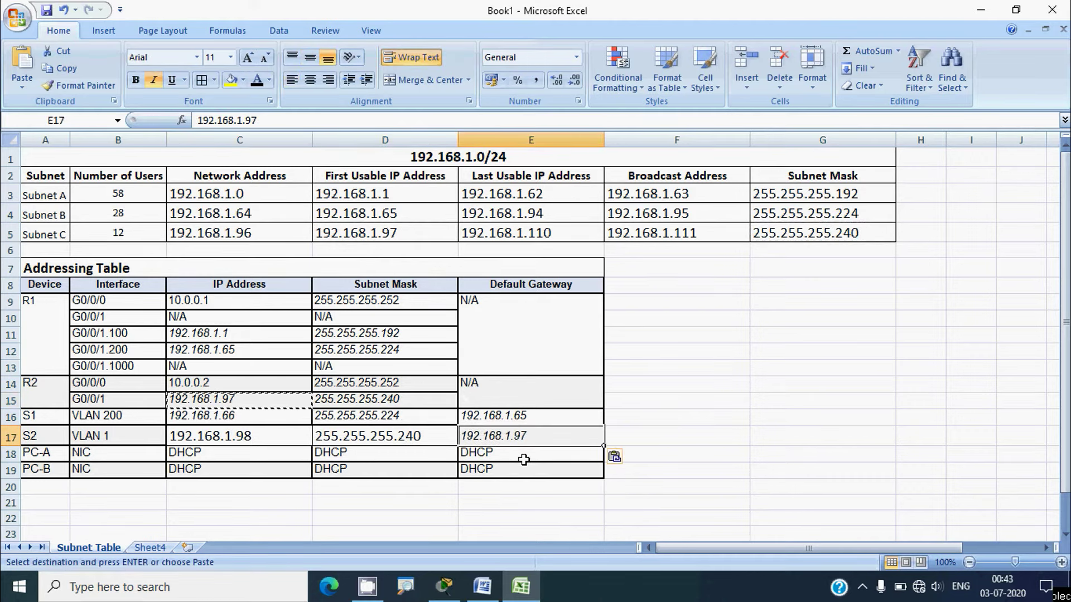
click(523, 458)
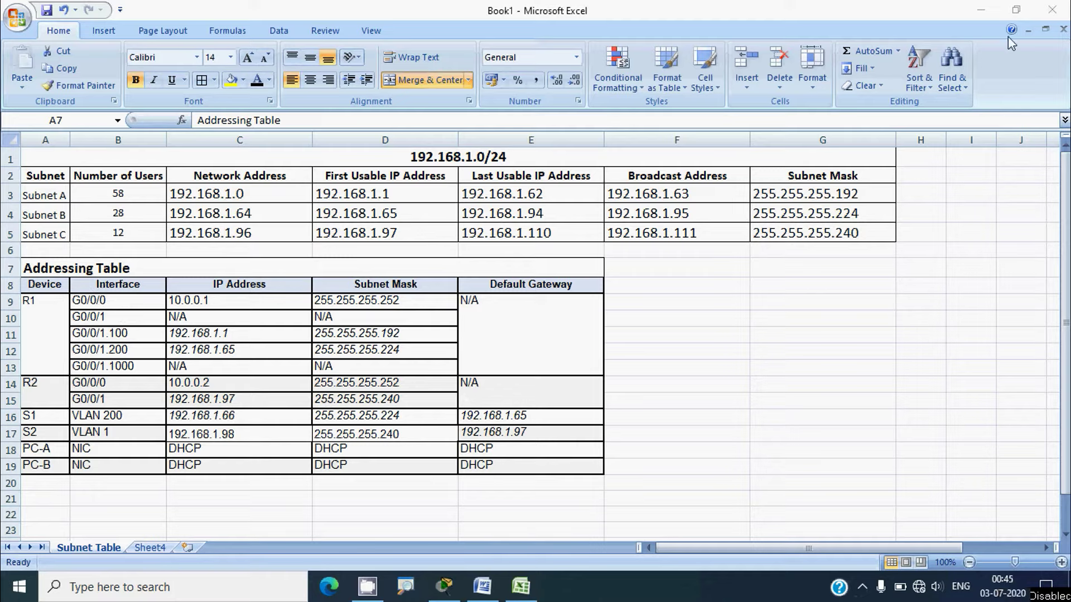
click(985, 14)
click(985, 15)
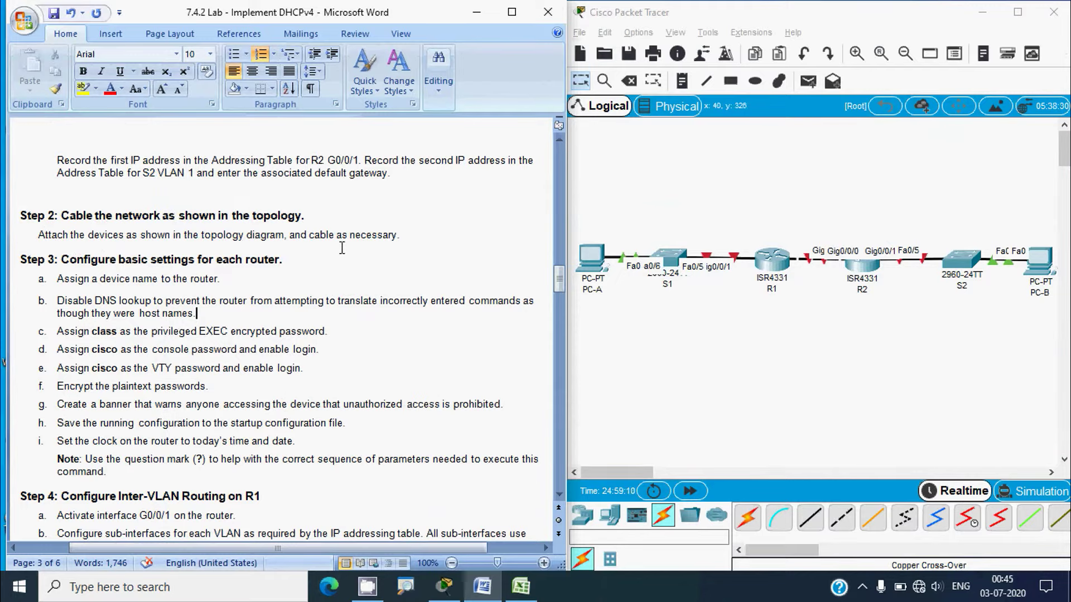
scroll(367, 249, down, 1)
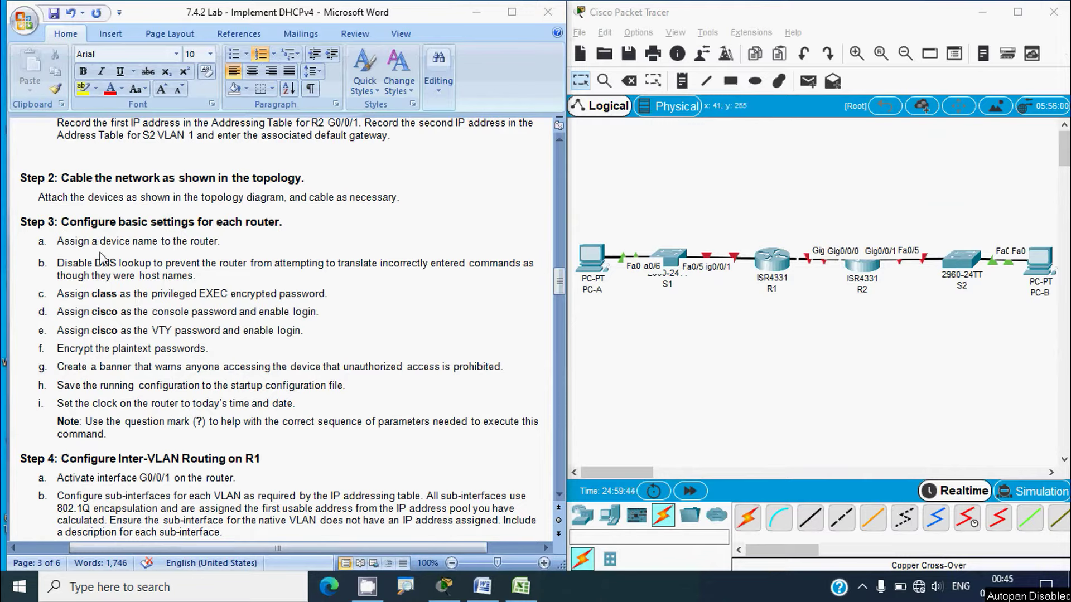
click(773, 270)
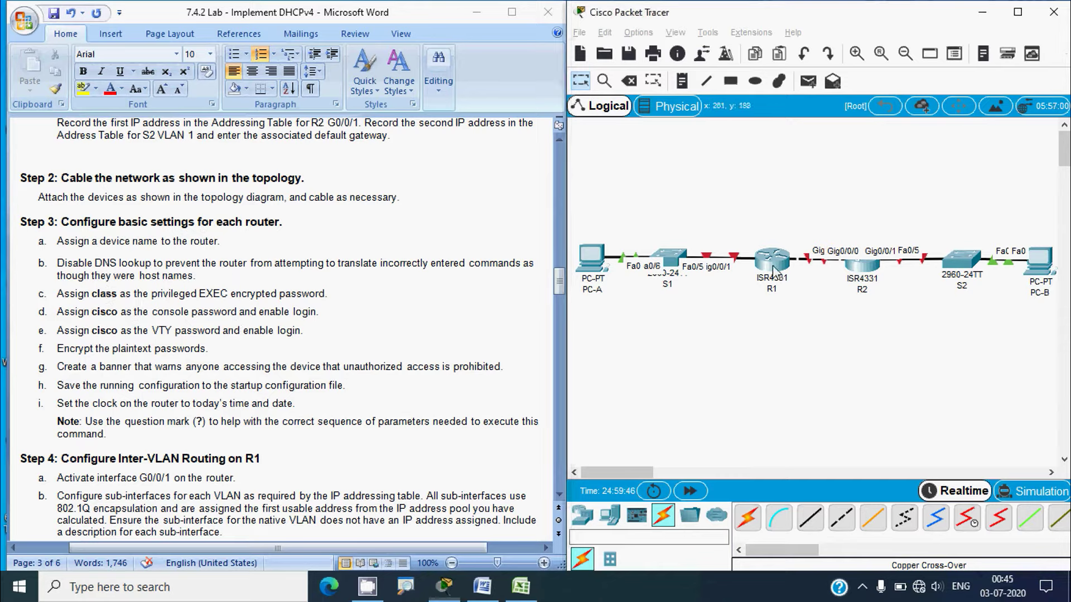
On R1's CLI, skip the setup dialog, enter configuration mode and set hostname R1
click(436, 103)
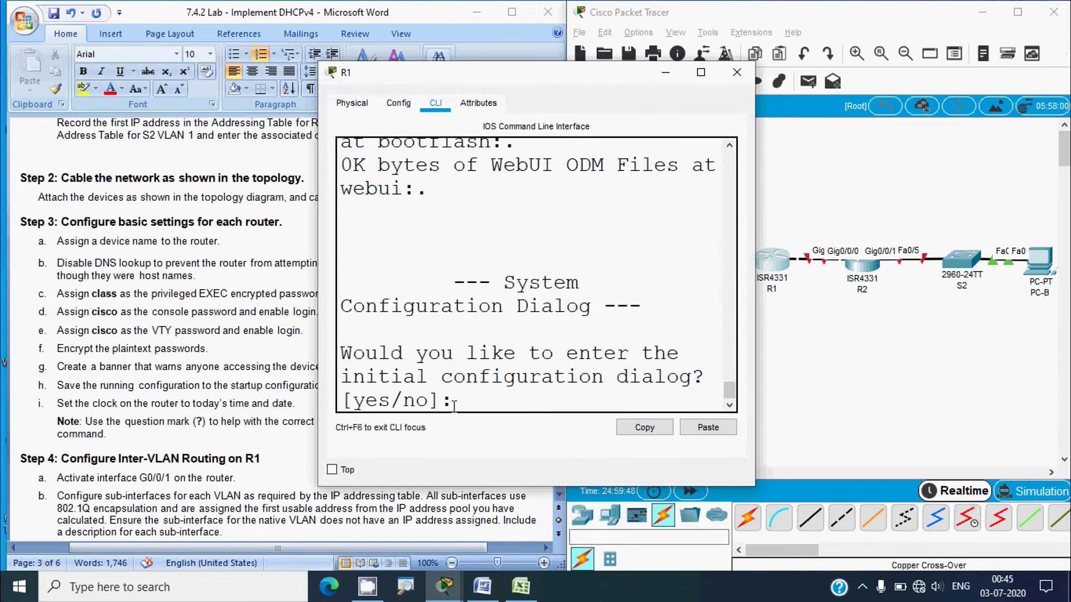
drag(758, 308, 856, 308)
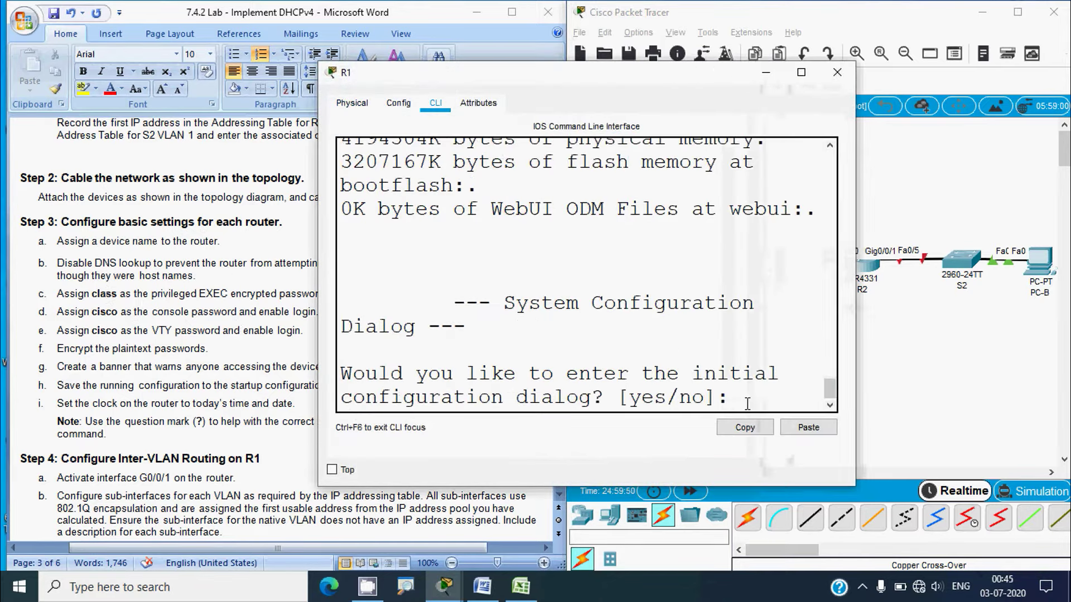
key(Return)
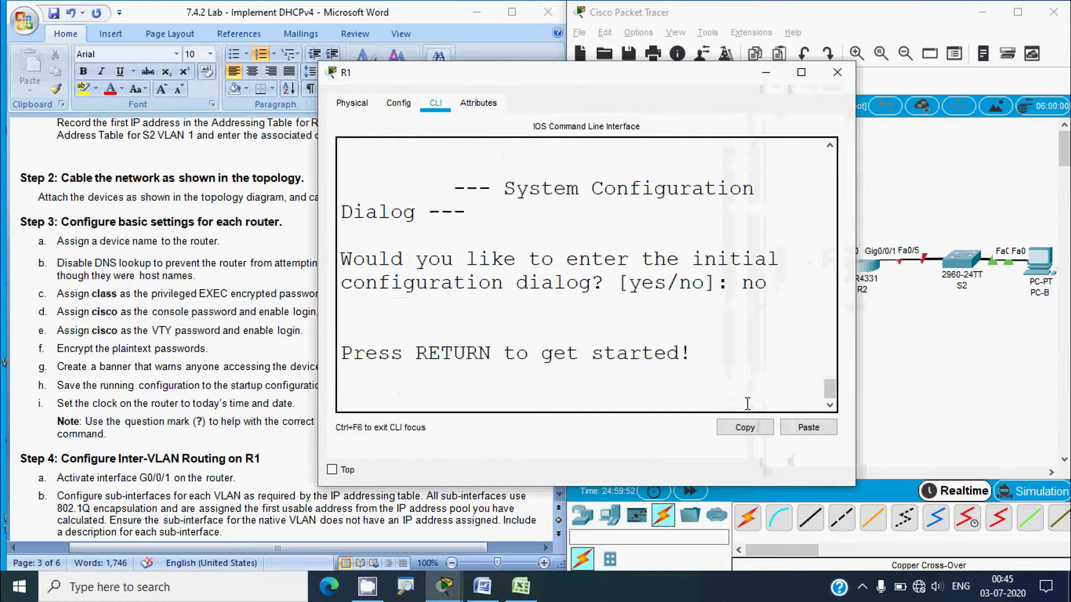
key(Return)
text(enable)
key(Return)
text(conf t)
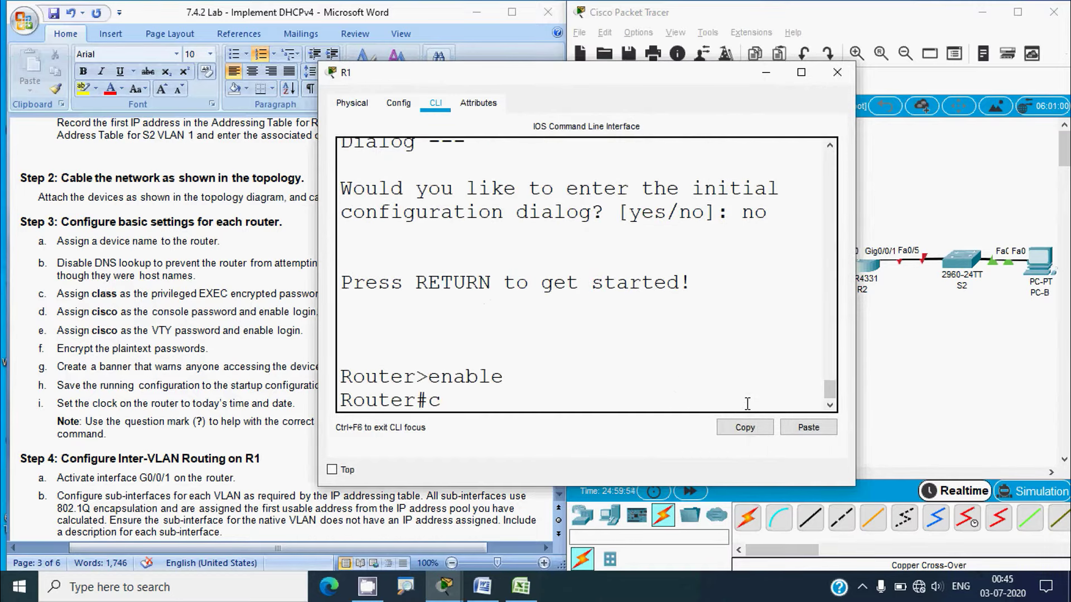
key(Return)
text(hostname)
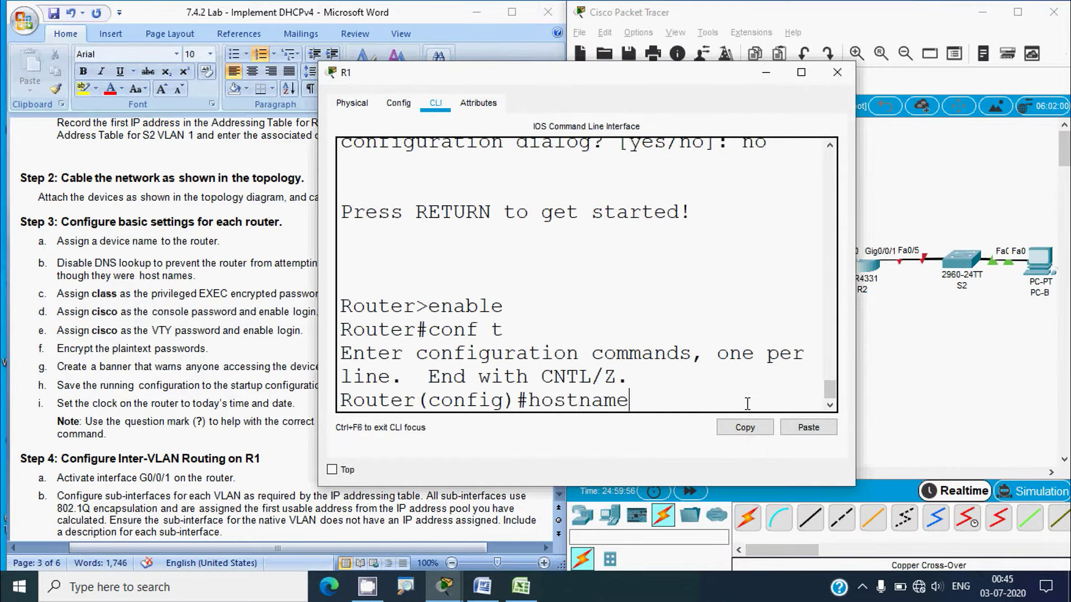
text( R1)
key(Return)
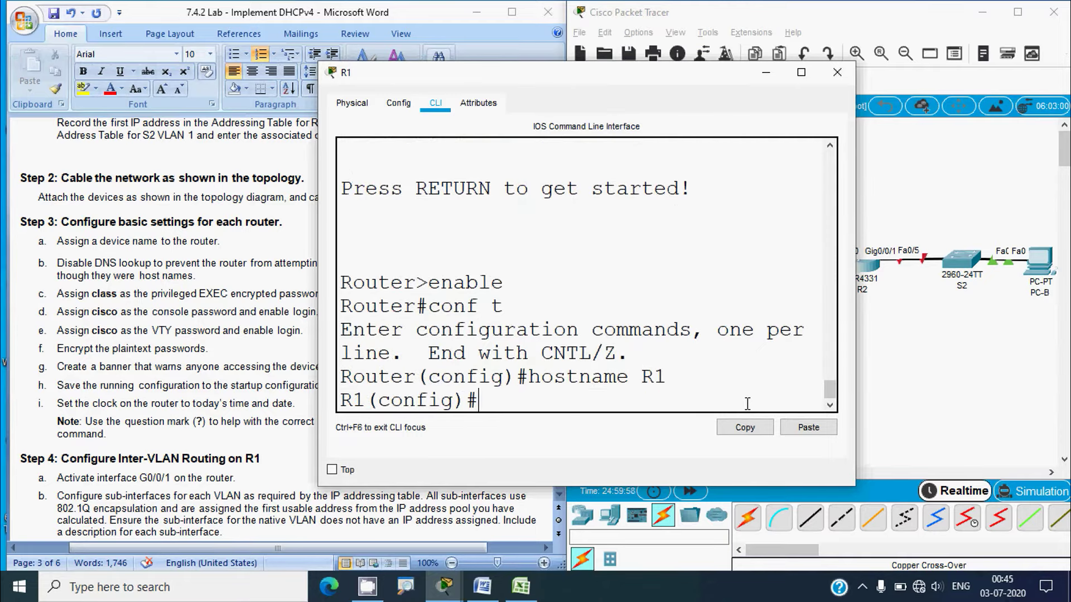
click(838, 72)
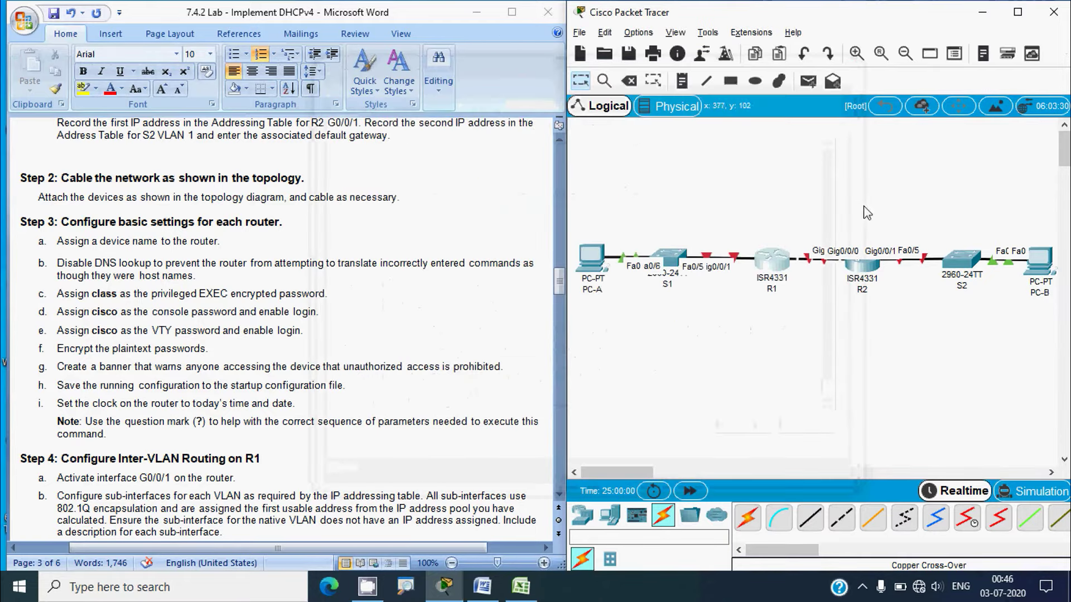
On R2's CLI, answer no to setup, enter configuration mode and set hostname R2
click(862, 259)
click(435, 106)
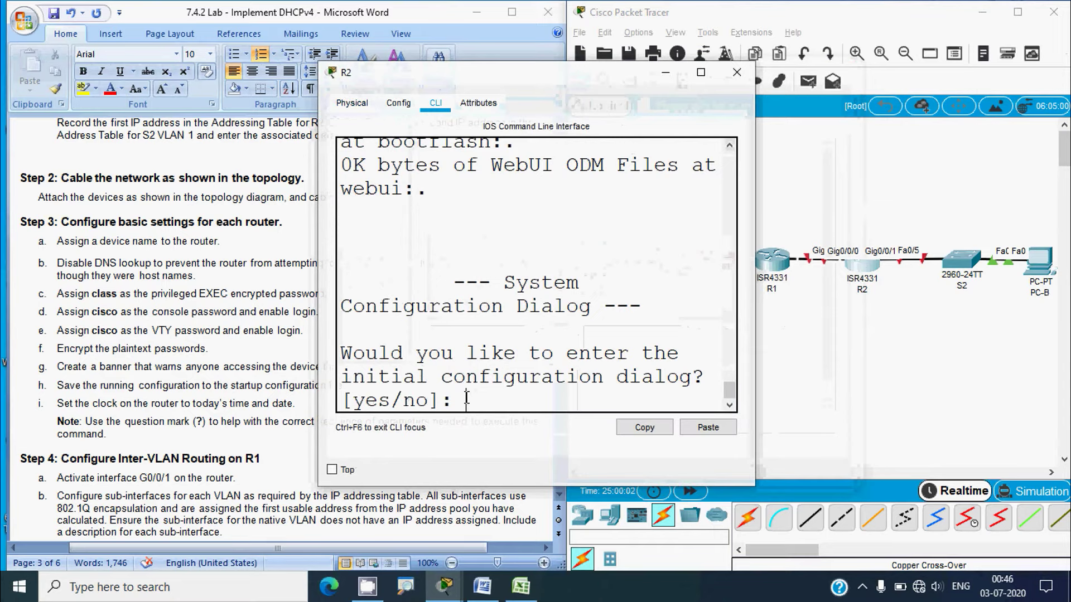
text(no)
key(Return)
key(Return)
text(enablec)
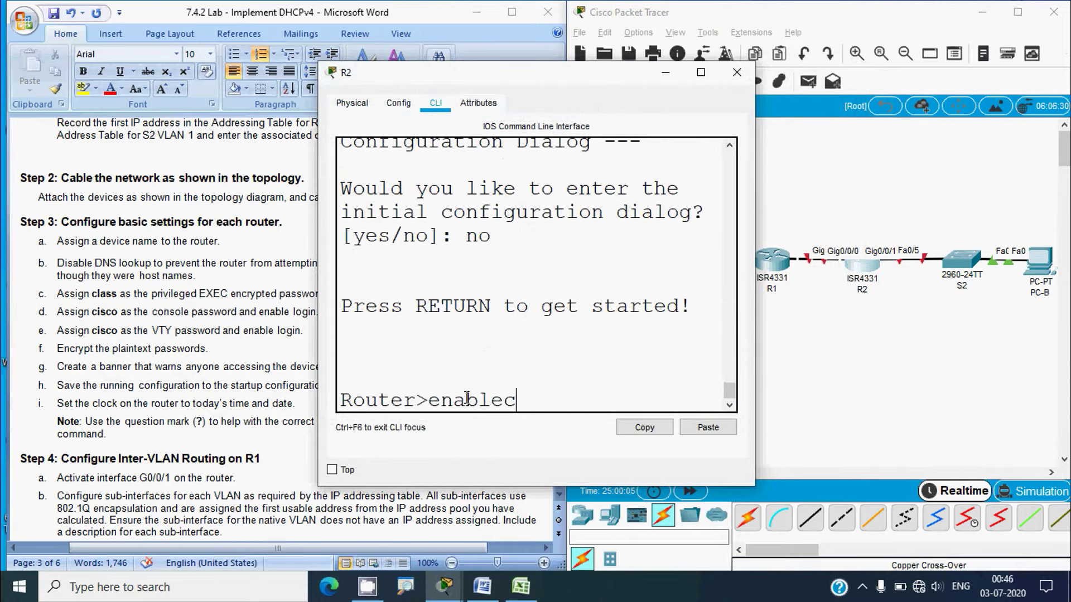
key(BackSpace)
key(Return)
text(conf t)
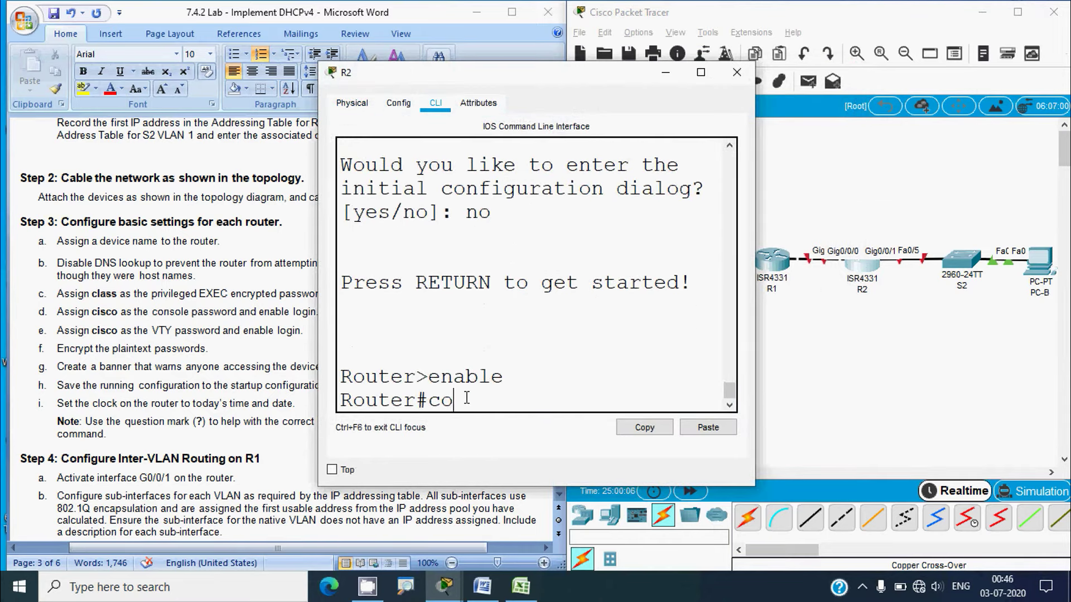
key(Return)
text(hostname )
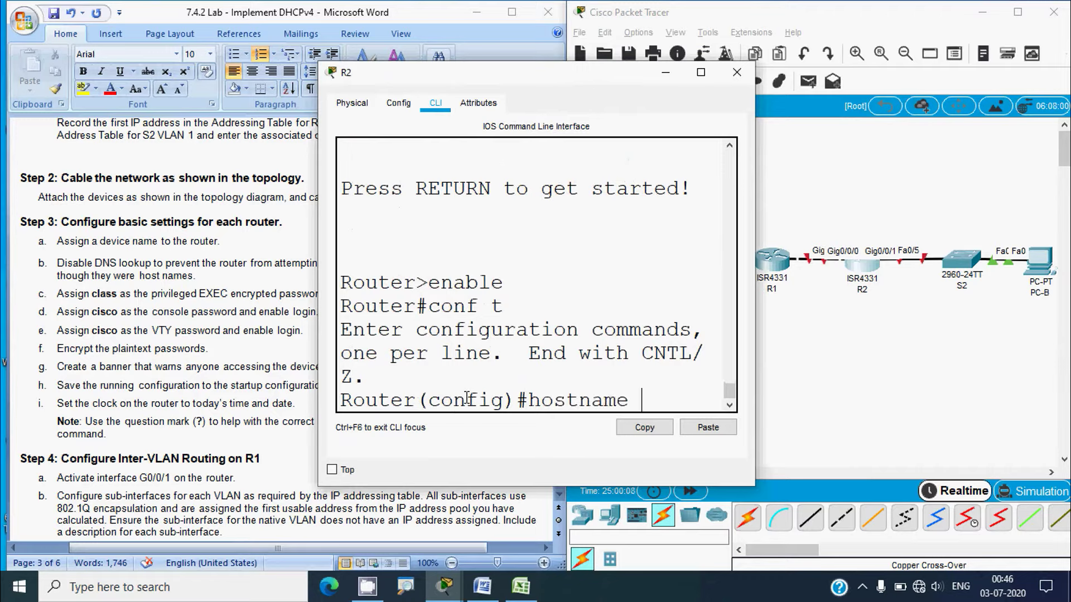
text(R2)
key(Return)
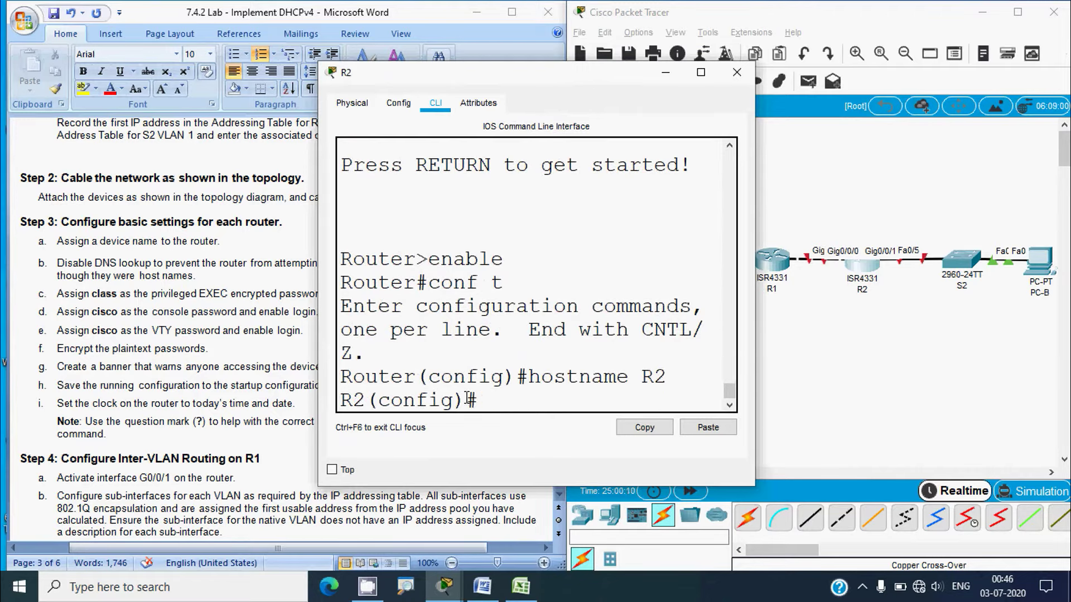
click(737, 72)
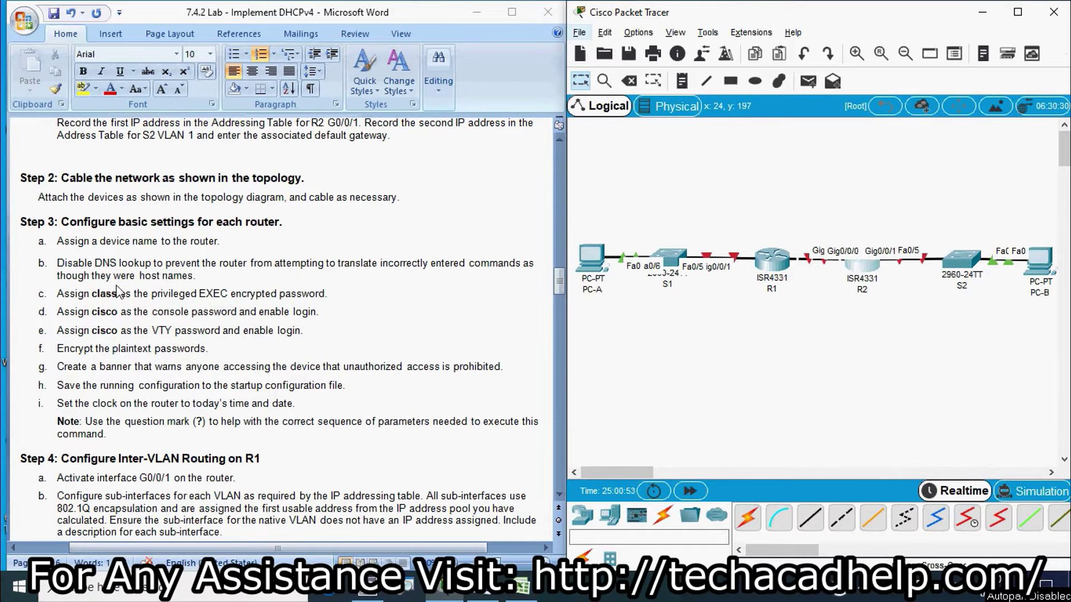
Run 'no ip domain-lookup' on R1's CLI and close its device window
click(771, 260)
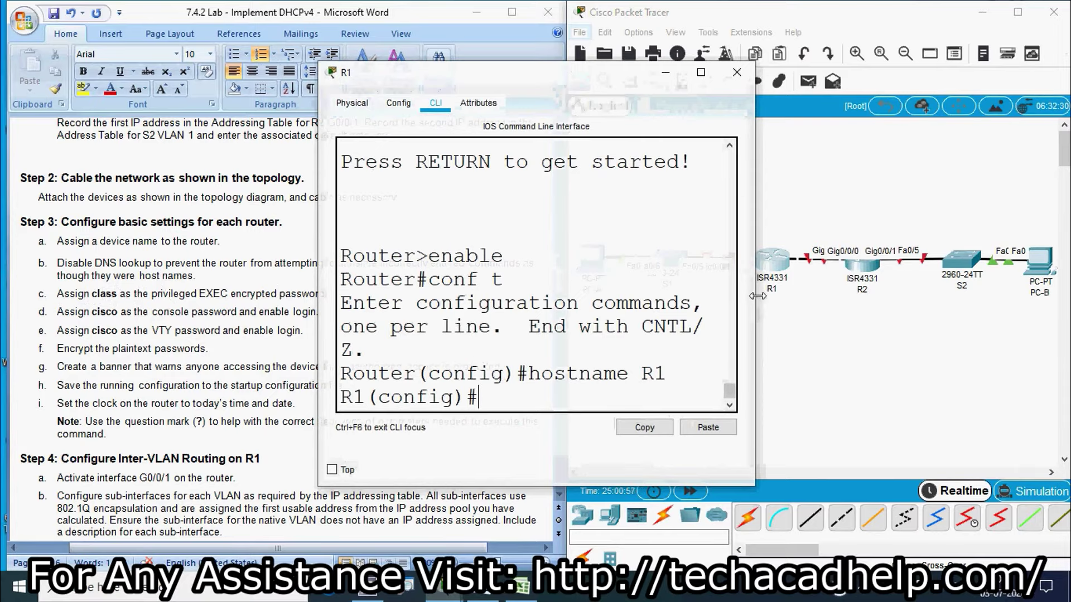
drag(757, 296, 948, 296)
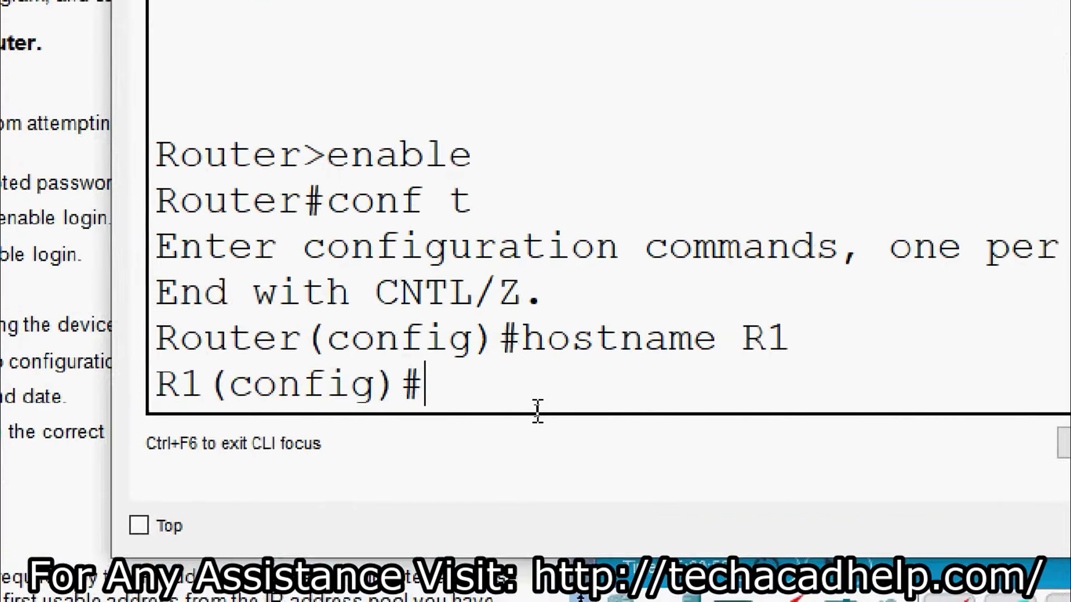
text(no ip )
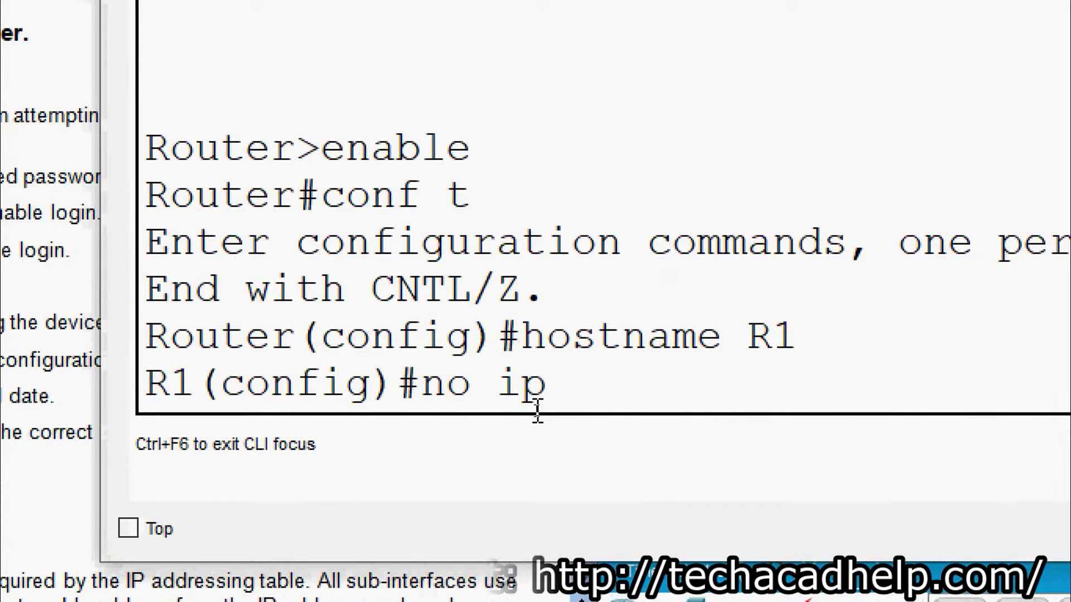
text(dom)
key(BackSpace)
text(omain)
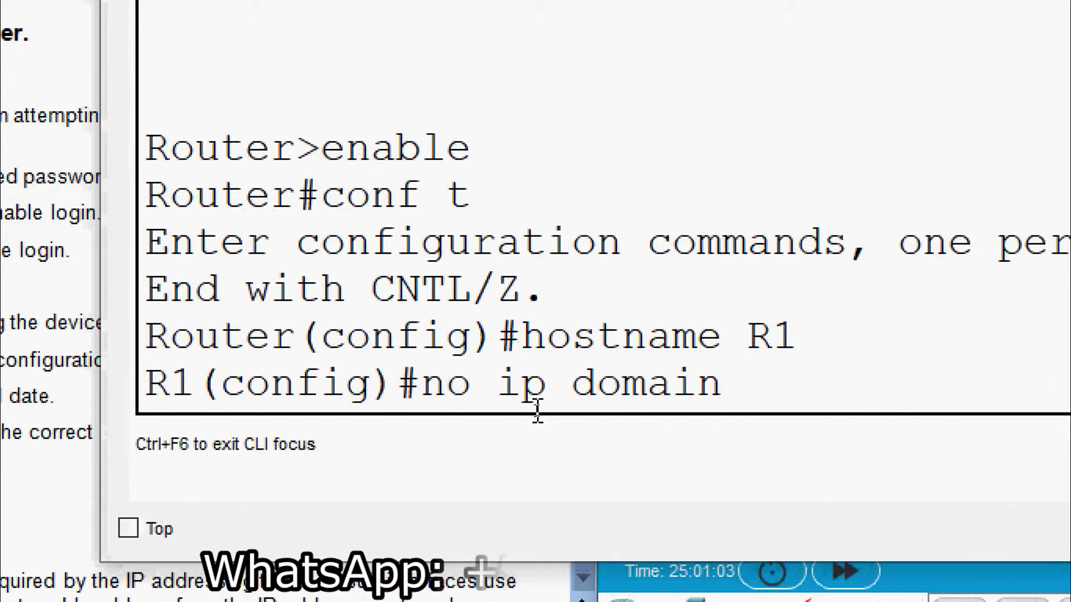
text(-lookup)
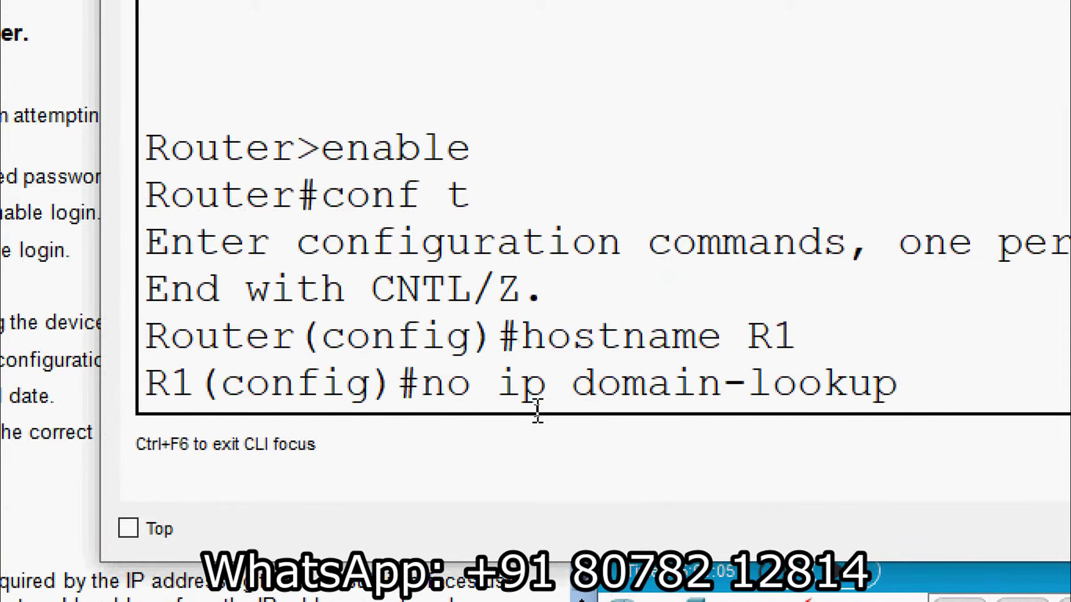
key(Return)
click(929, 90)
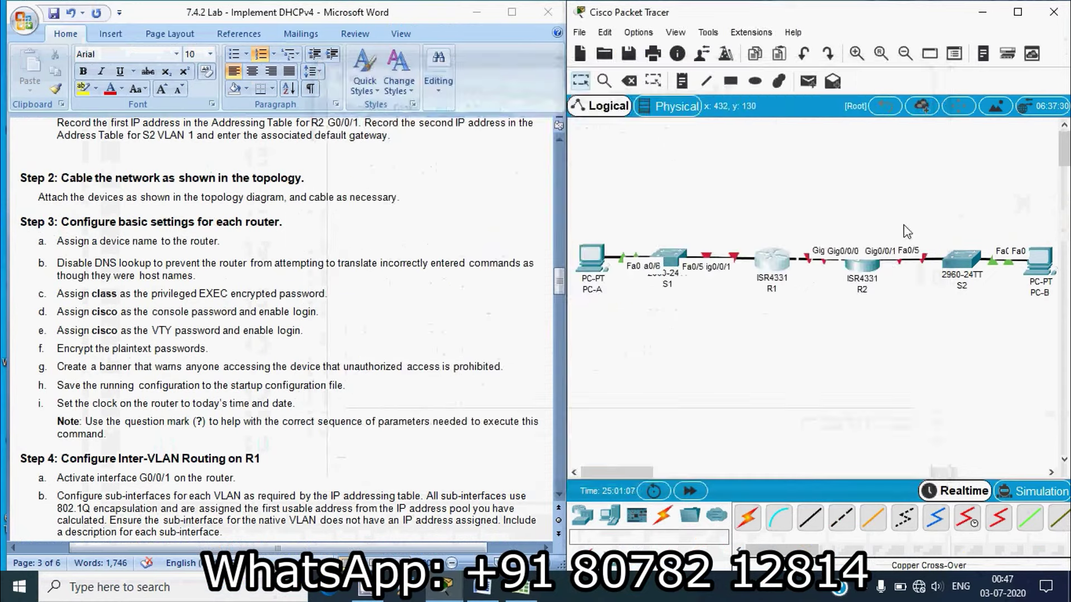
Run 'no ip domain-lookup' on R2's CLI, check the lab document, and close R2's window
click(861, 262)
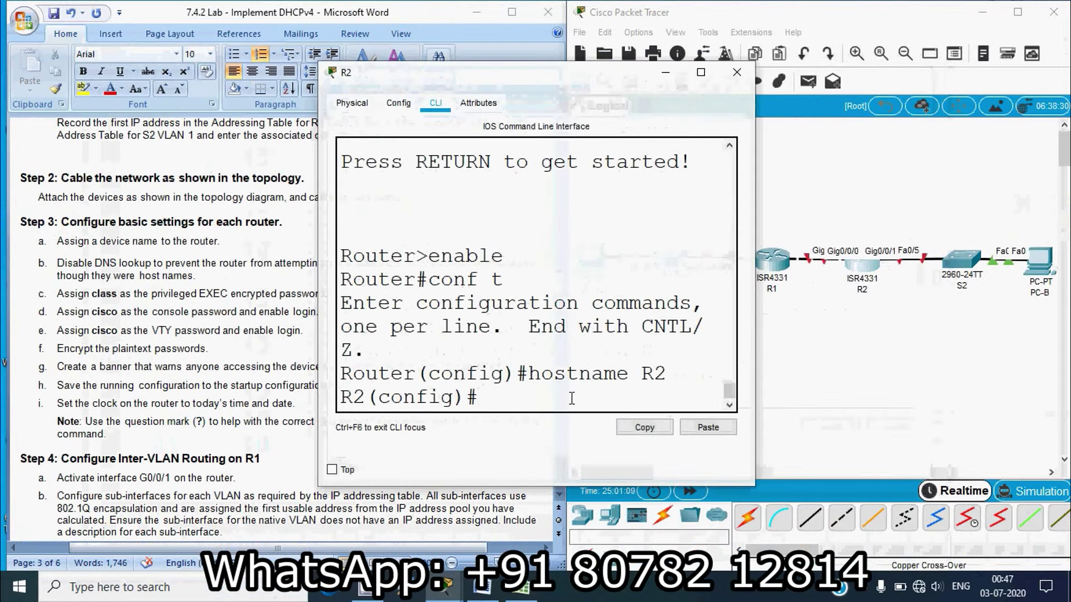
drag(754, 358, 919, 358)
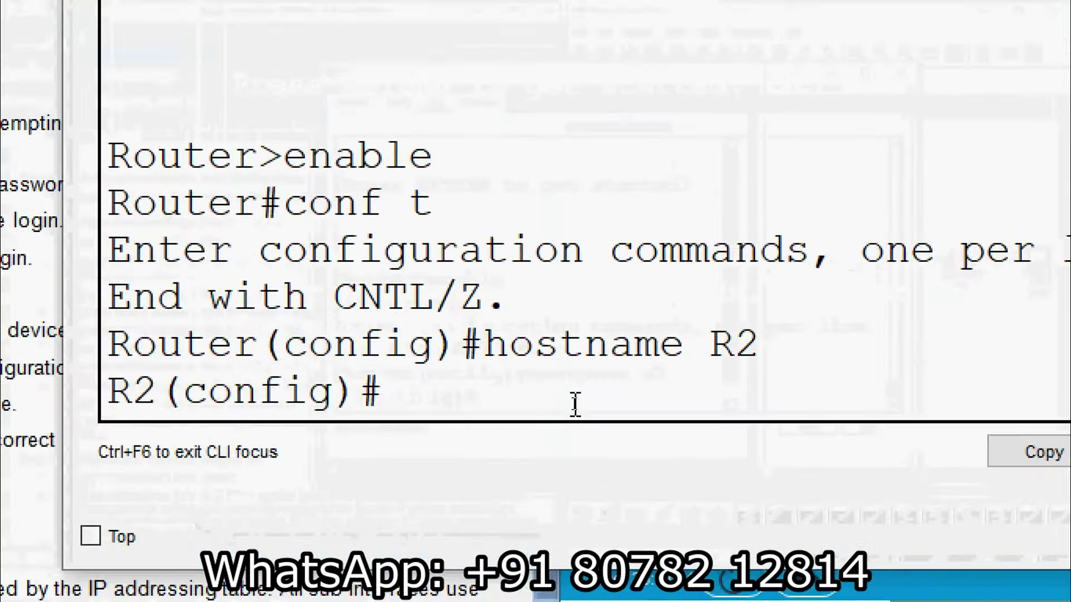
text(no ip dom)
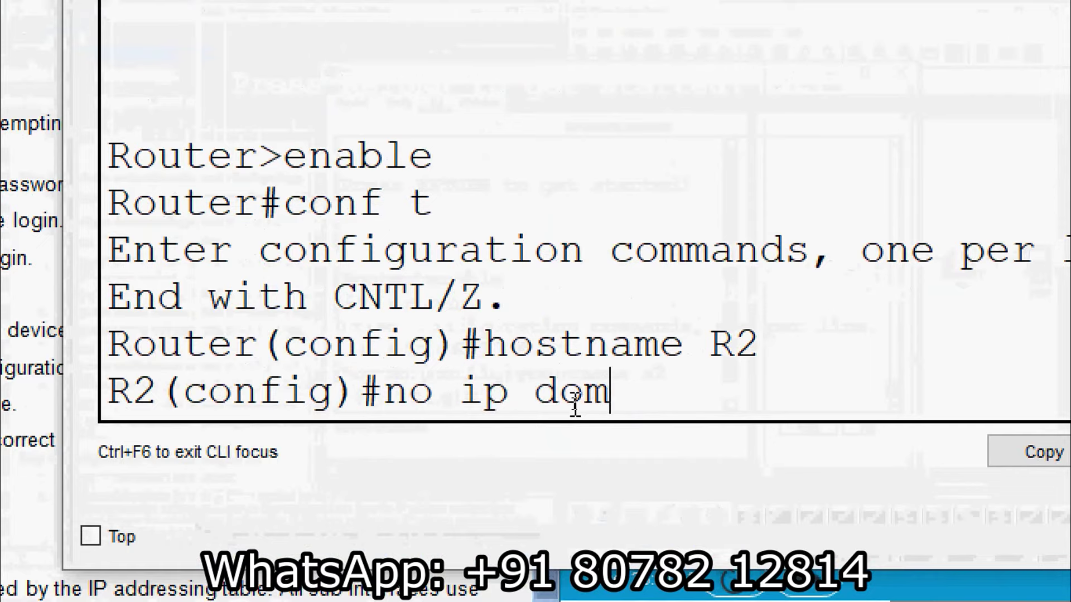
text(ain-lookup)
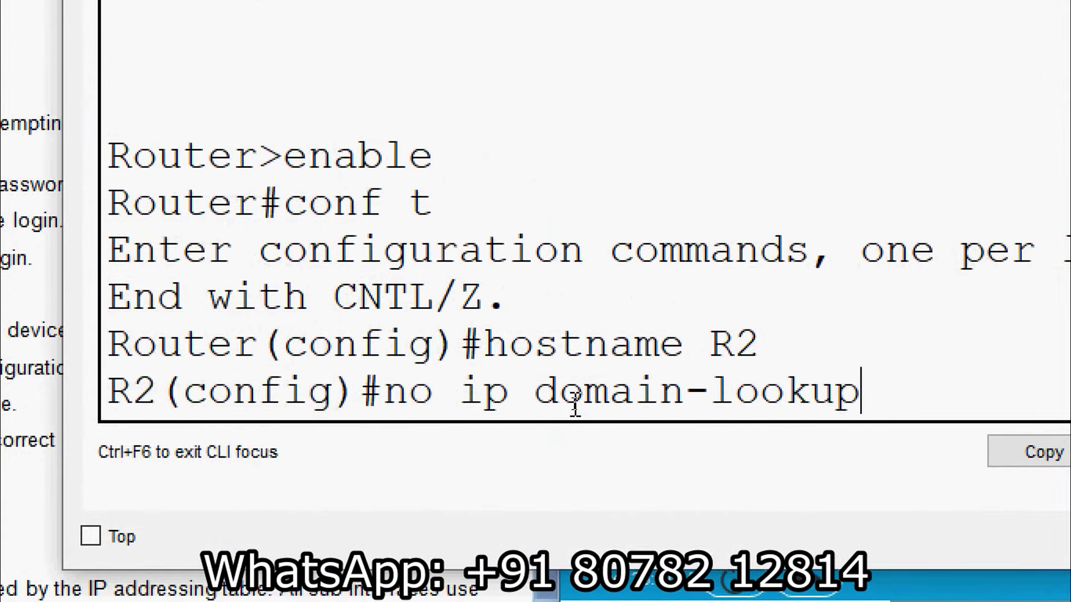
key(Return)
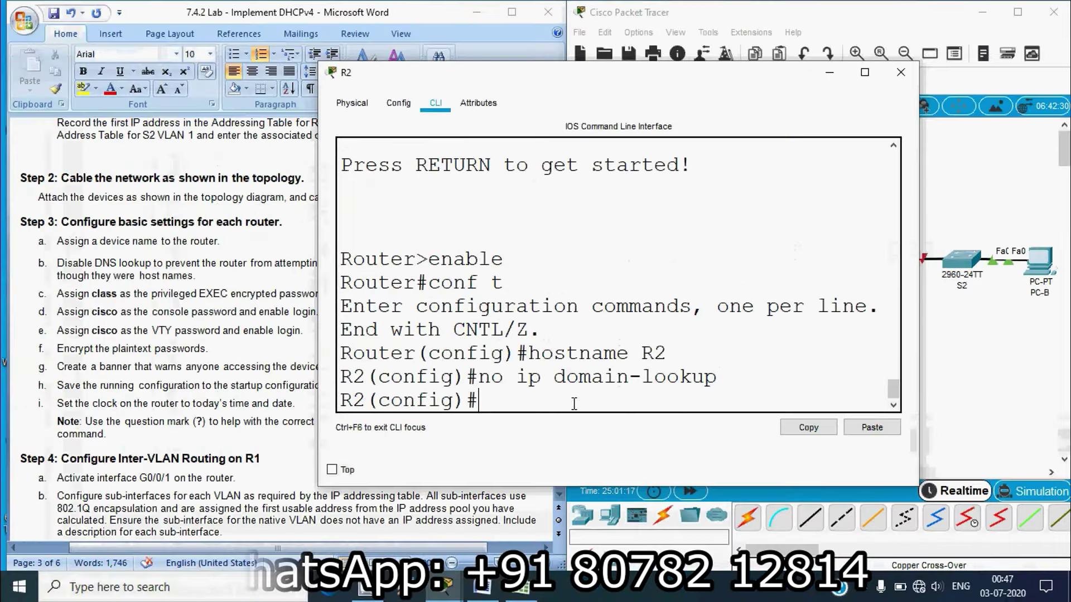
click(155, 336)
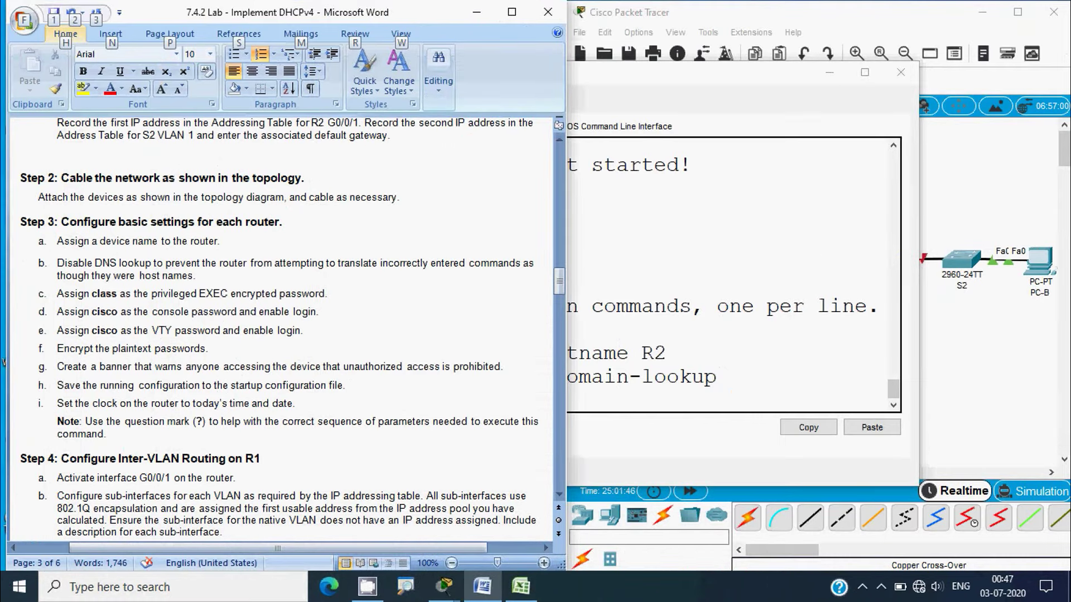
key(alt)
click(901, 72)
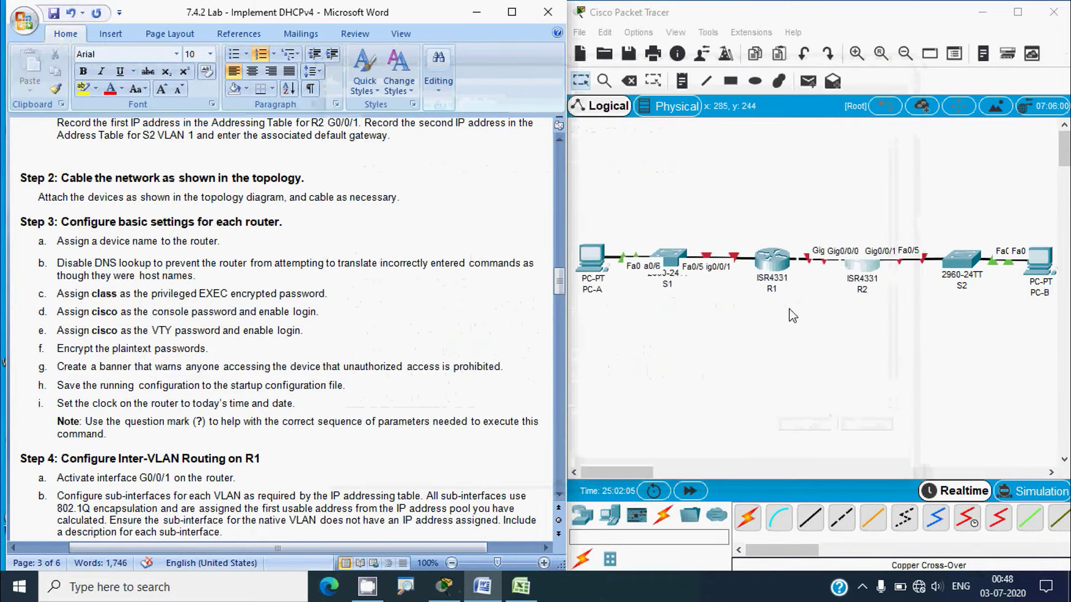
On R1, set the enable secret and a console 0 password with login
click(795, 352)
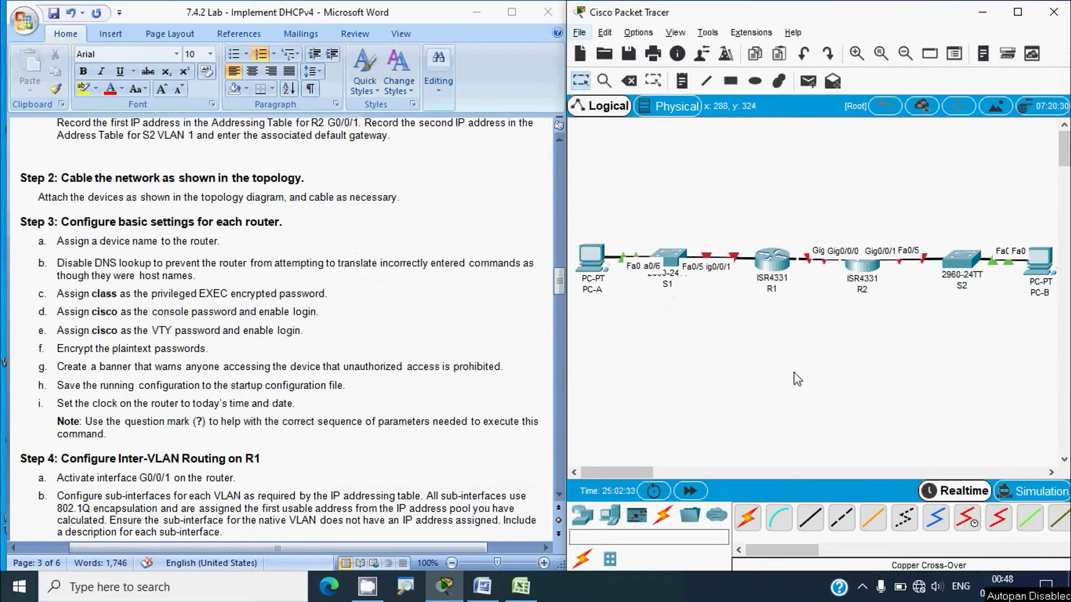
click(771, 259)
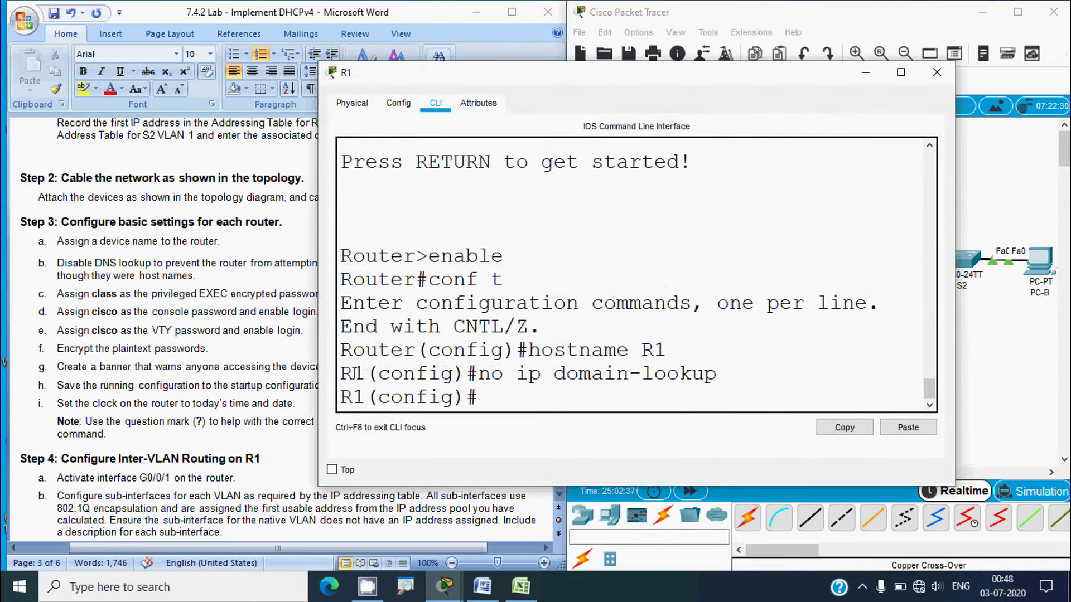
drag(315, 358, 195, 357)
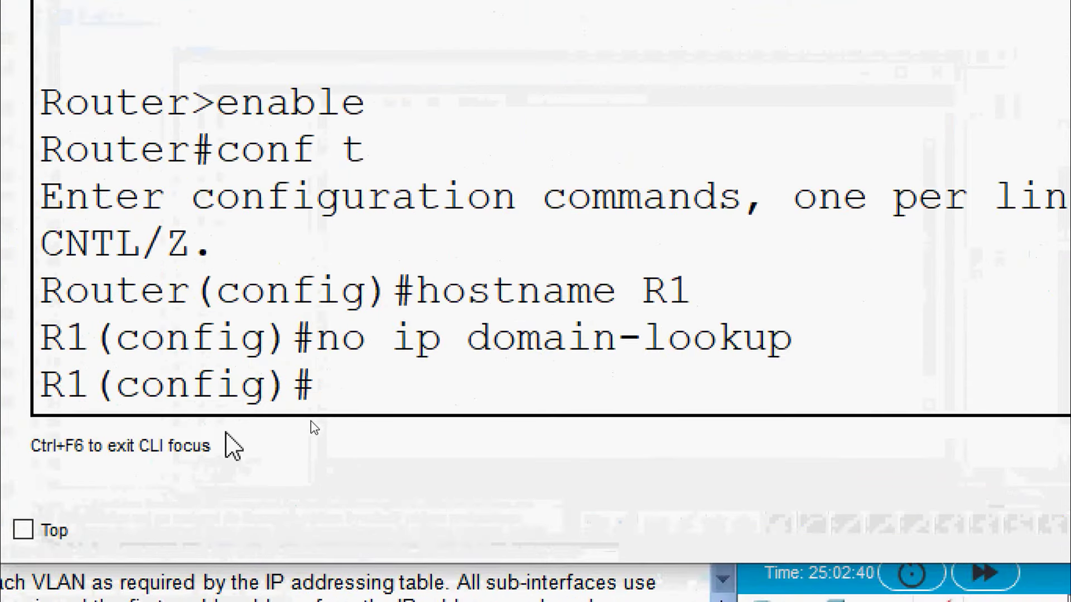
text(enable secret)
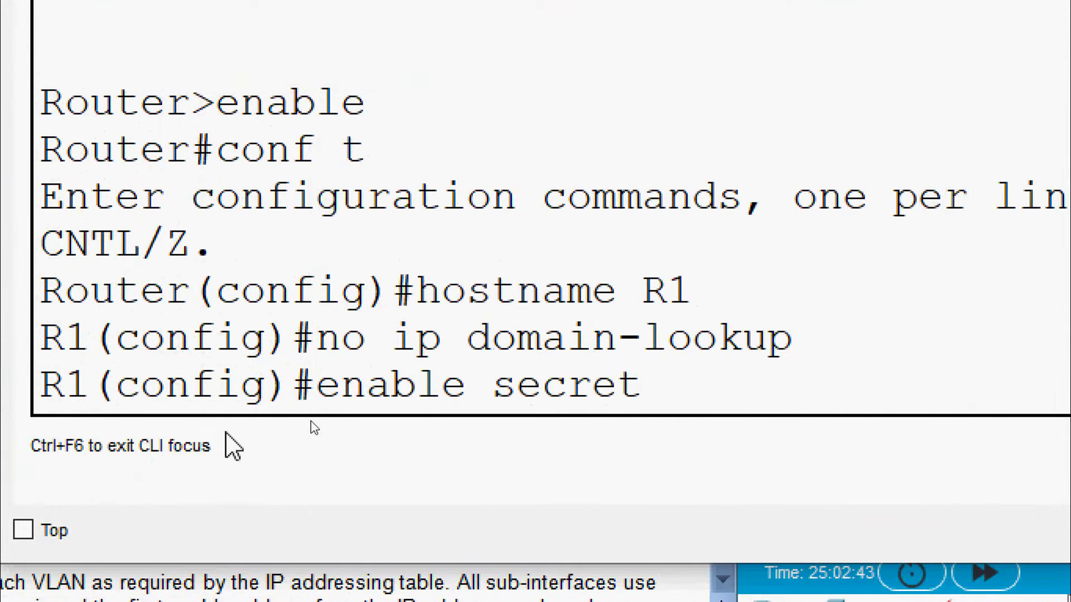
text( class)
key(Return)
text(line)
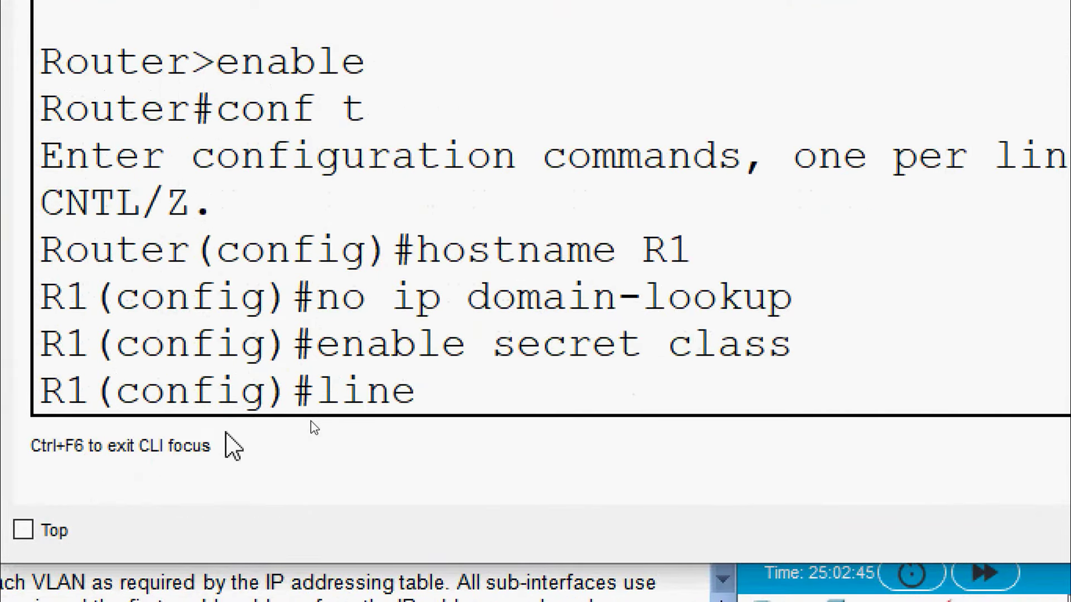
text( console 0)
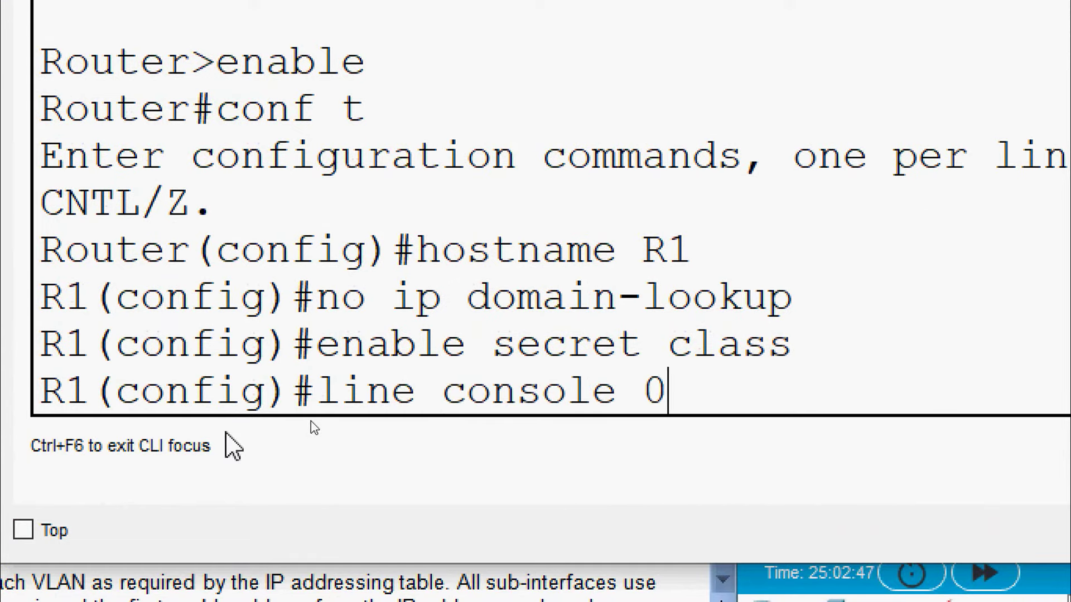
key(Return)
text(pass)
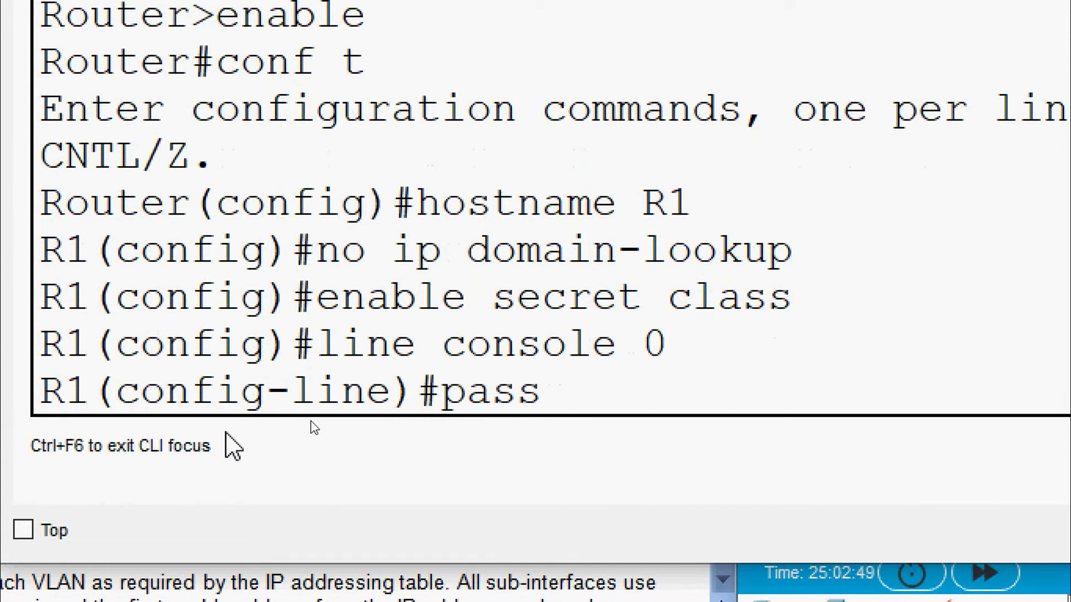
text(word cisco)
key(Return)
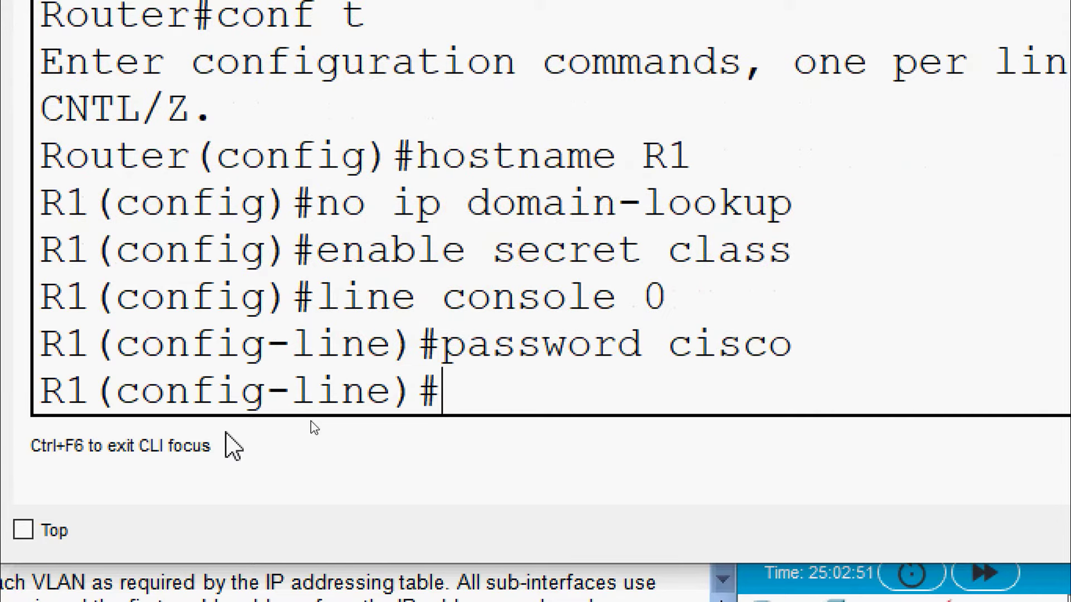
text(login)
key(Return)
text(exit)
key(Return)
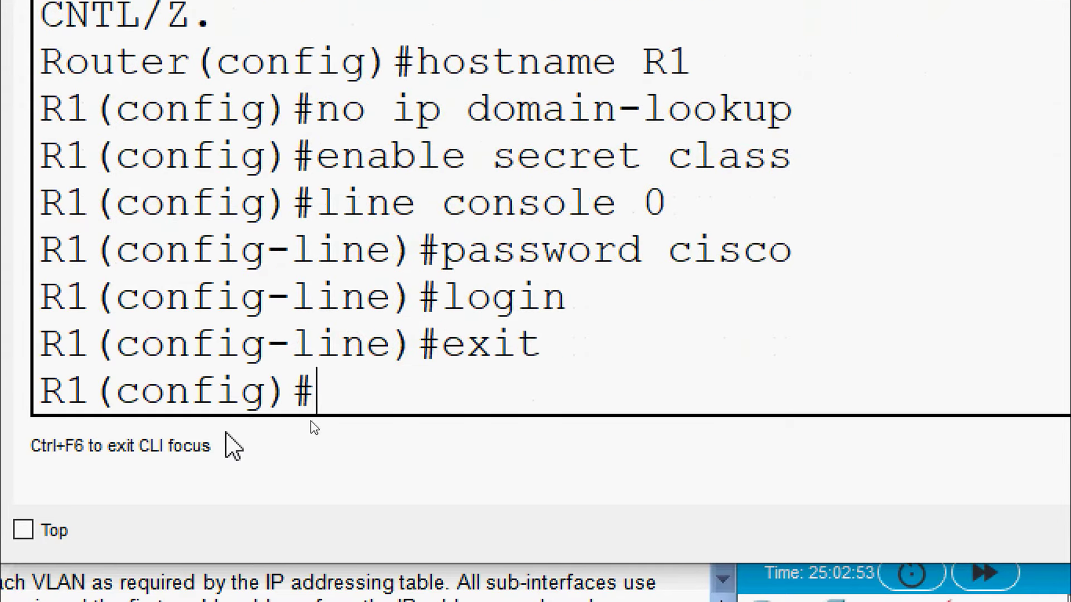
Give R1's VTY lines 0 15 a password with login, enable service password-encryption, and close the window
text(line con)
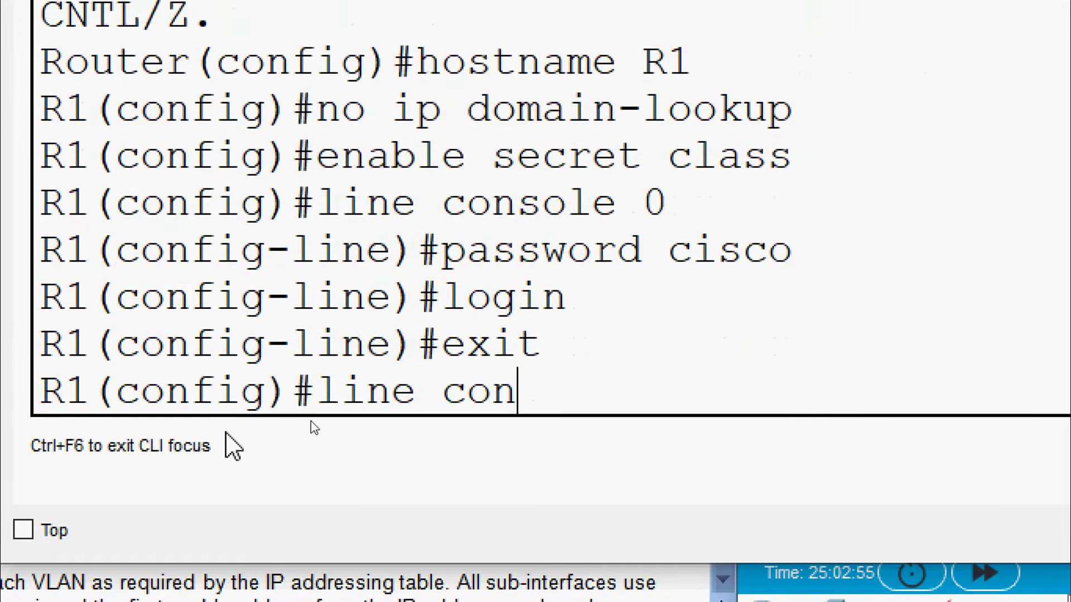
key(BackSpace)
key(BackSpace)
key(BackSpace)
text(b)
key(BackSpace)
text(vty 0 15)
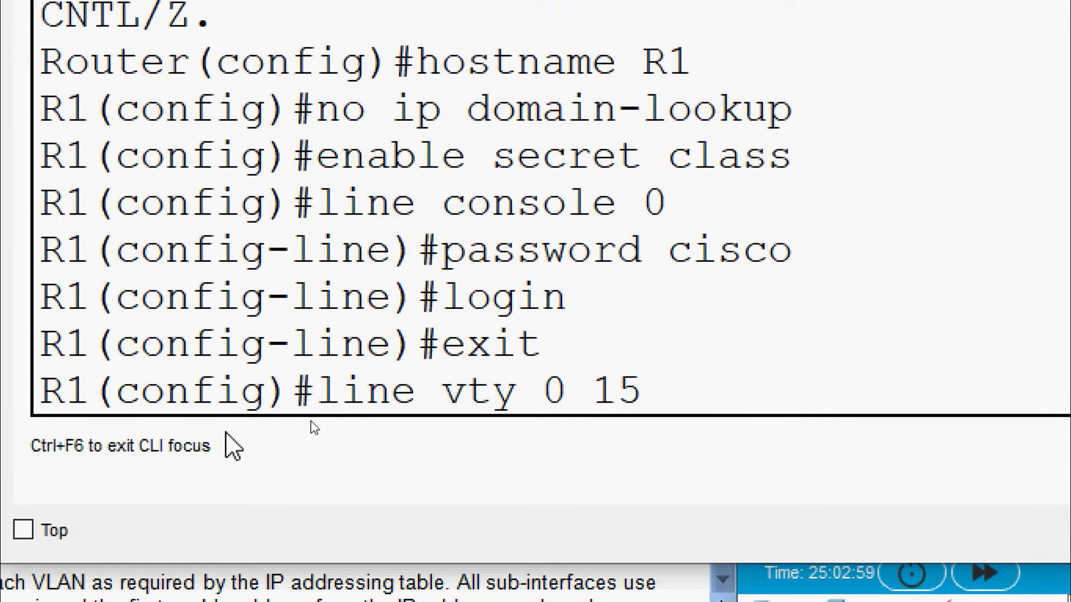
key(Return)
text(pas)
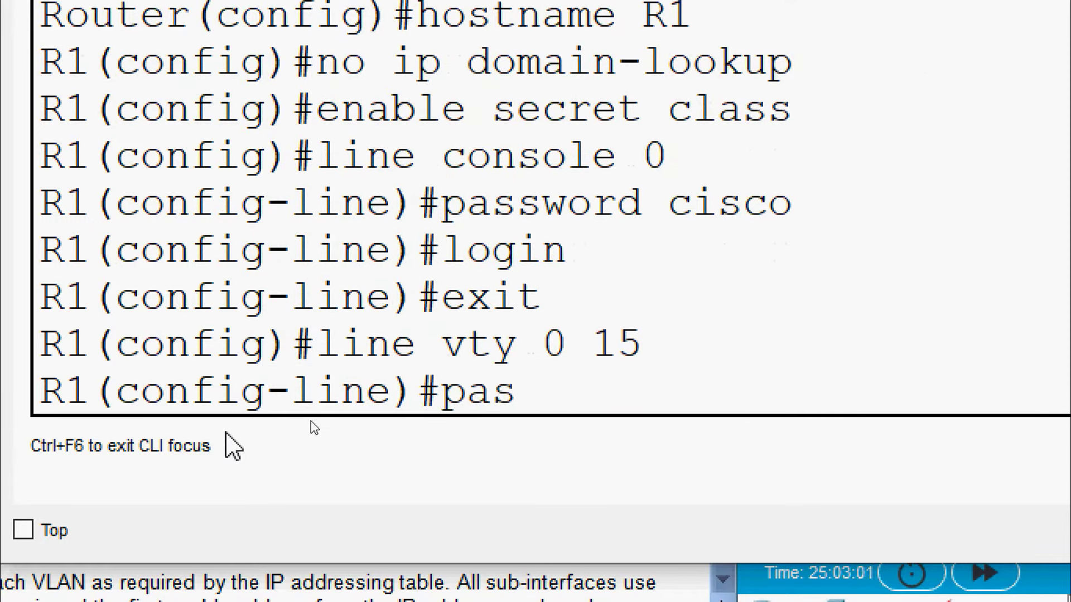
text(sword cisco)
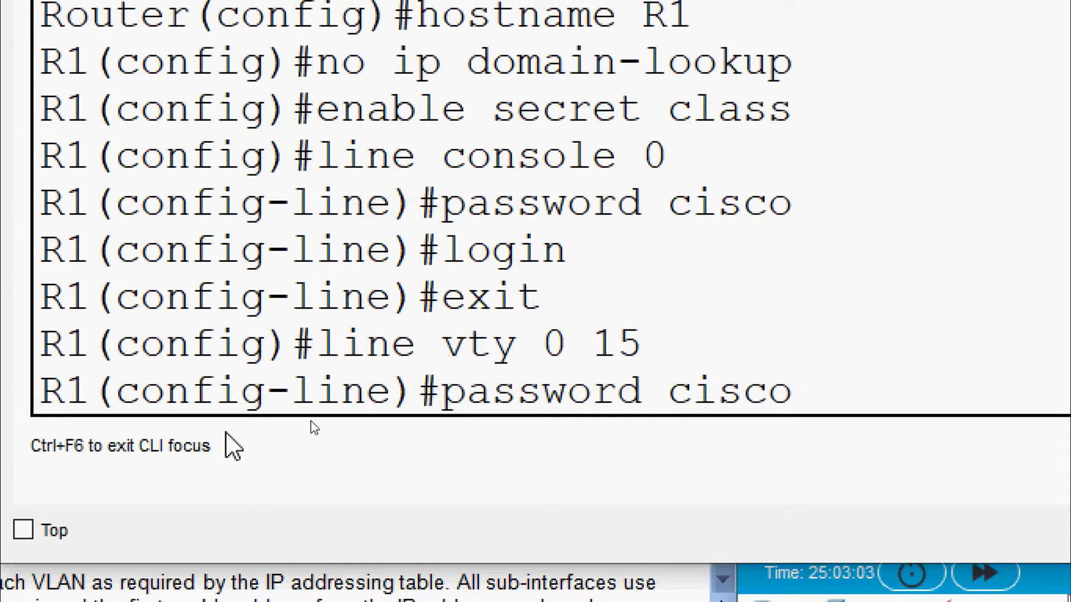
key(Return)
text(login)
key(Return)
text(exit)
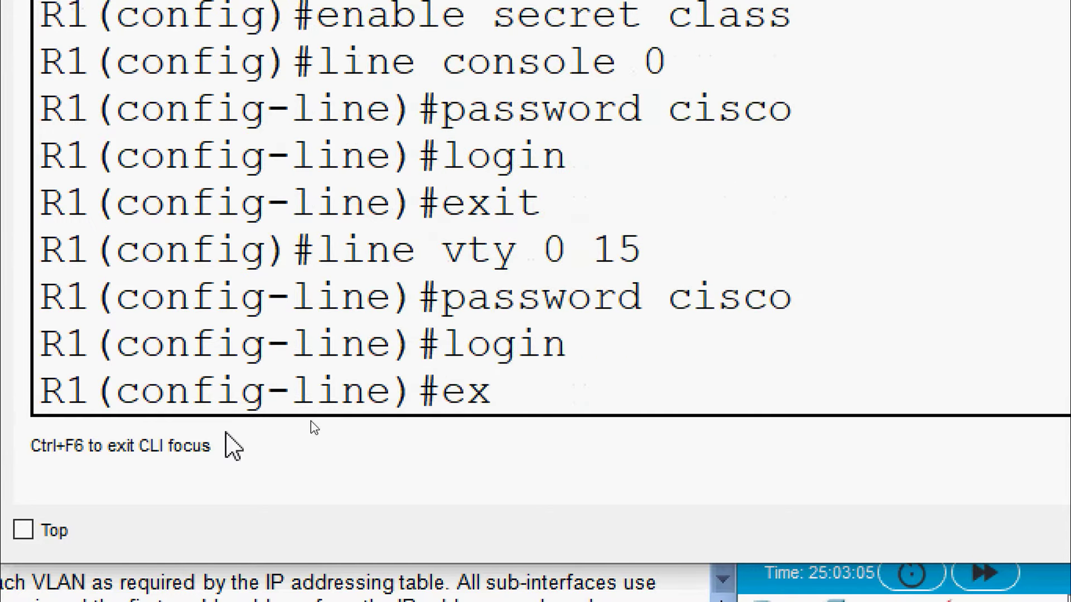
key(Return)
key(Return)
text(serv)
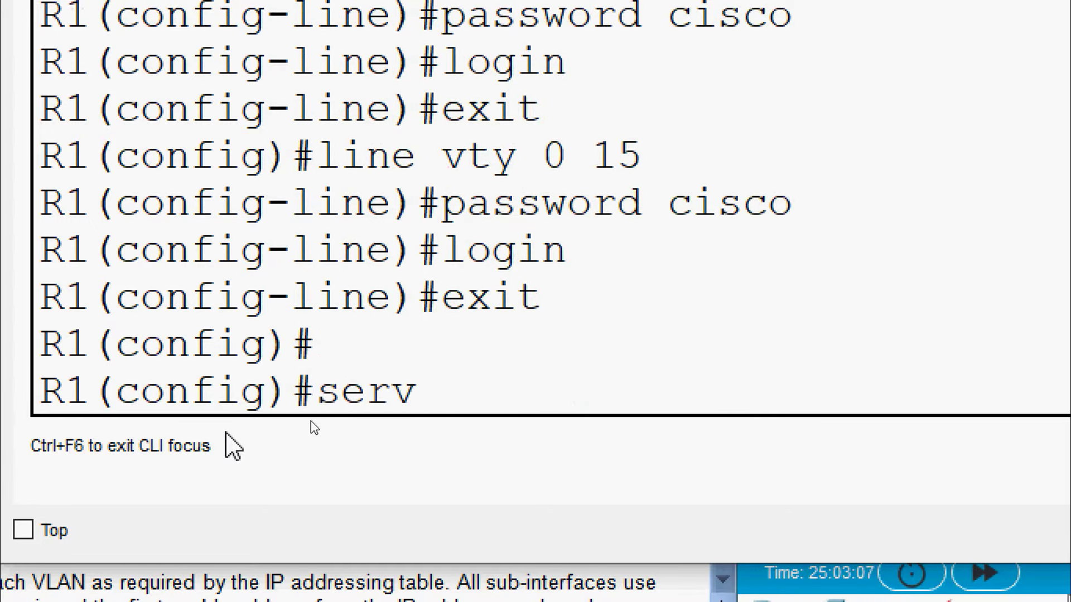
text(ice password)
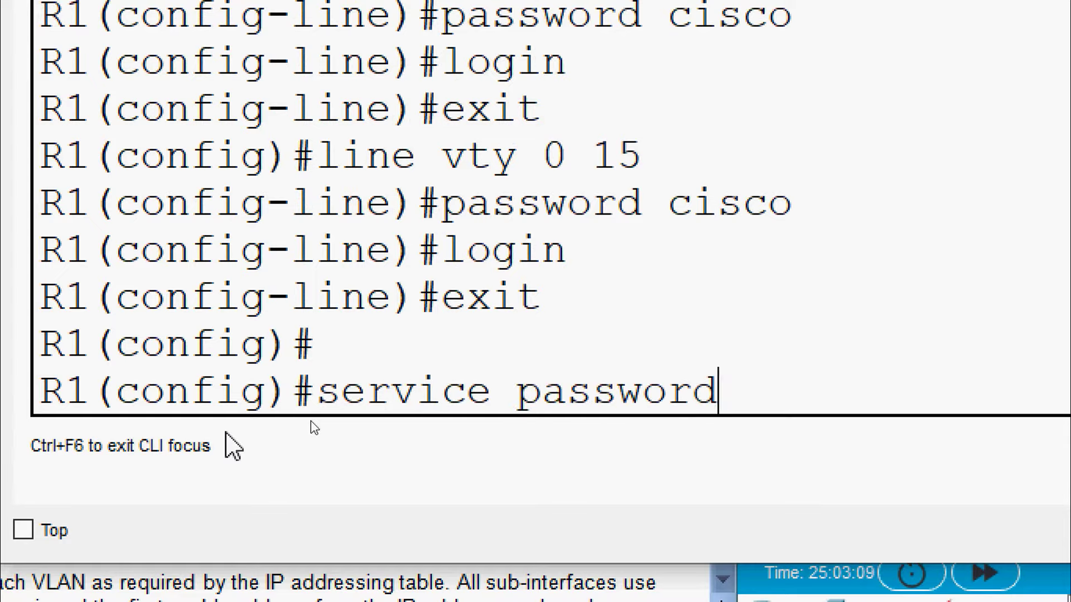
text(-encryption)
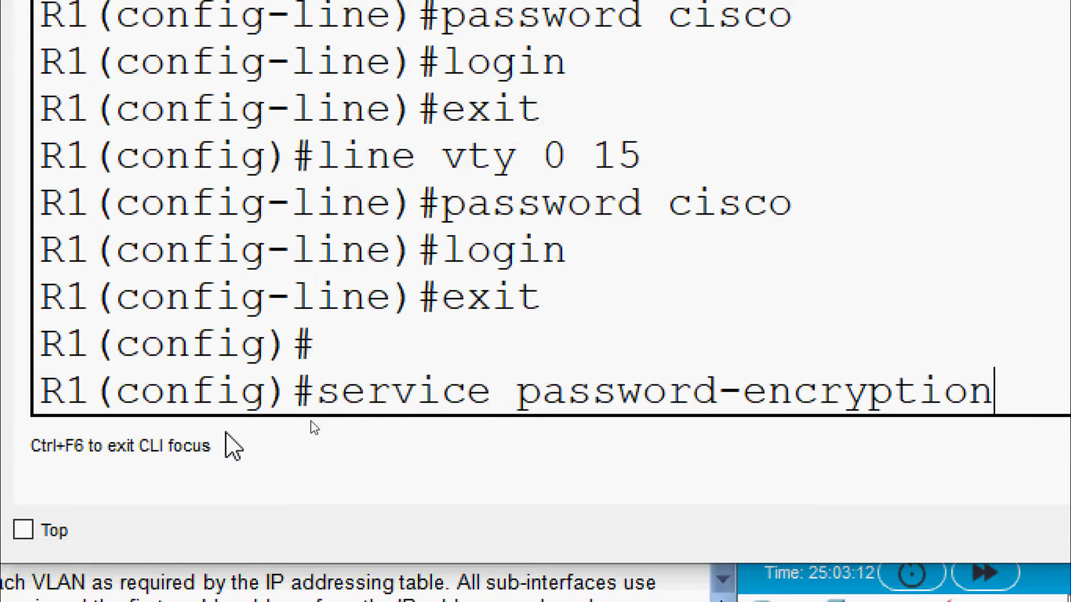
key(Return)
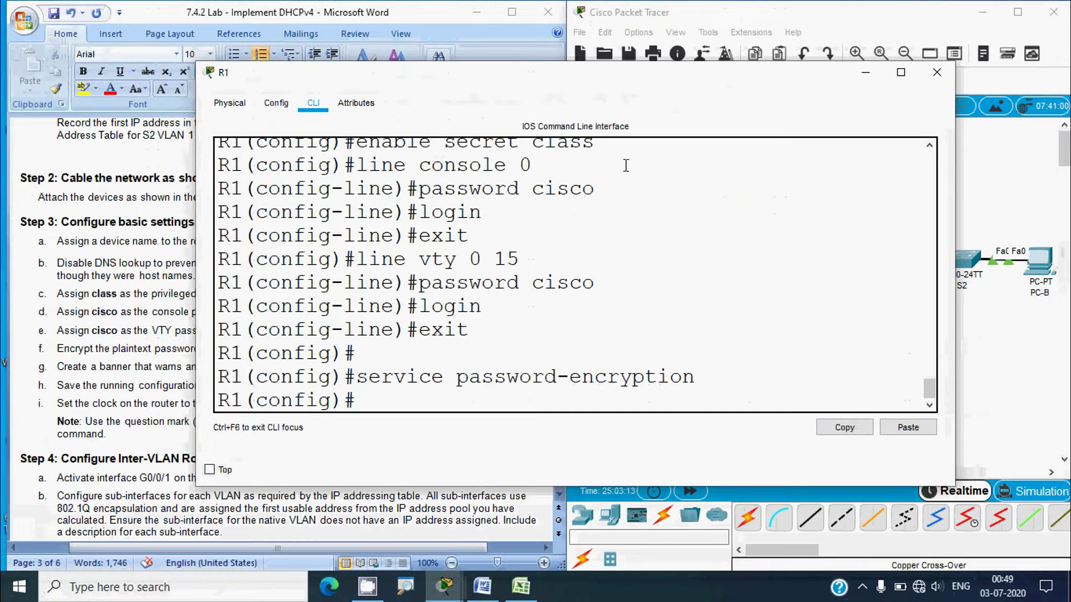
click(936, 73)
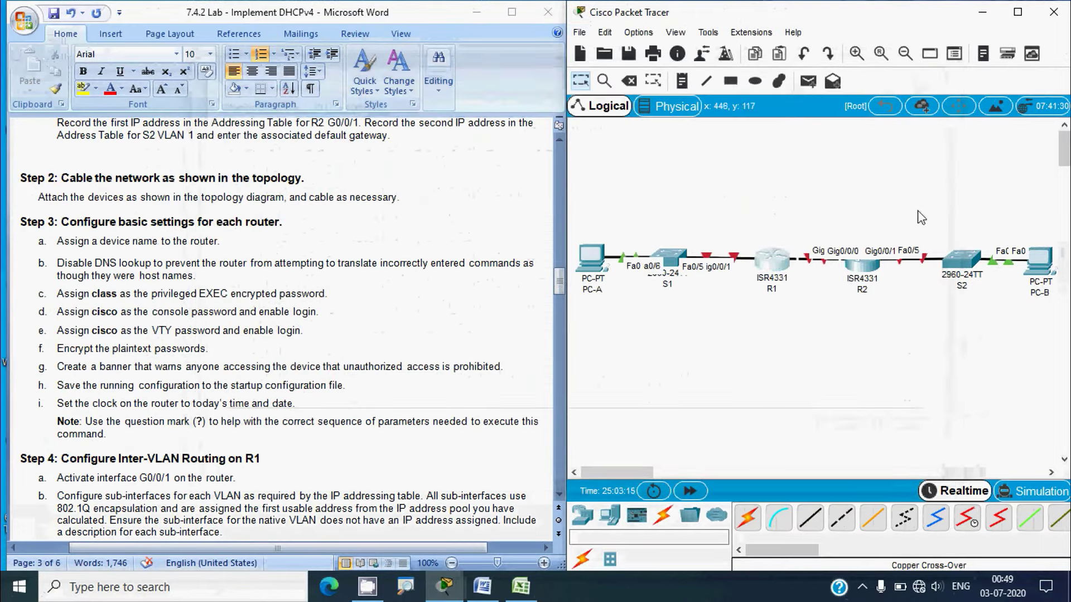
On R2, set the enable secret and a console 0 password with login
click(862, 261)
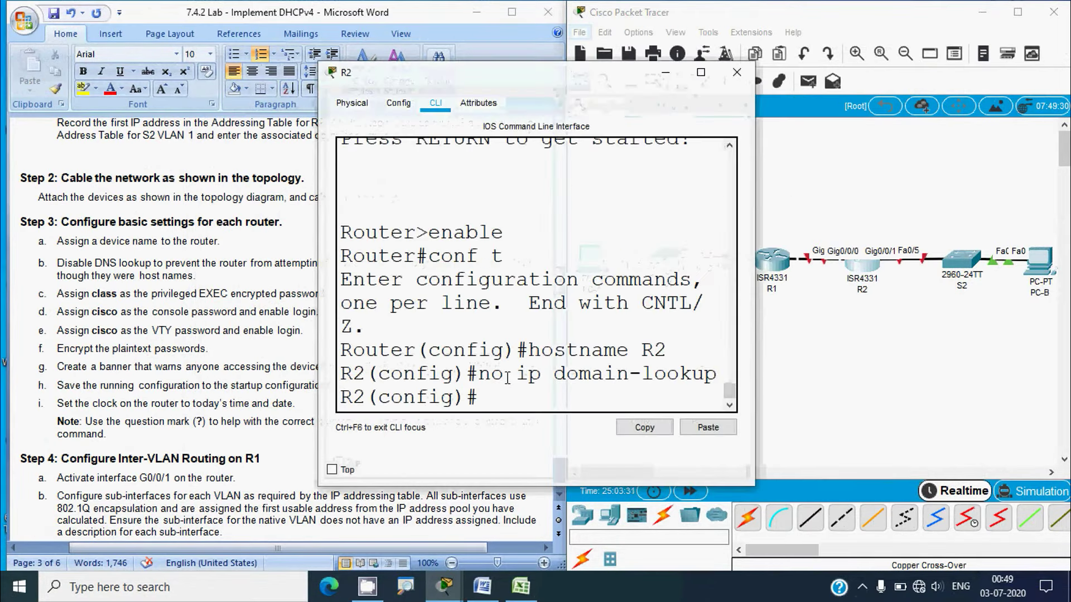
drag(754, 313, 1036, 315)
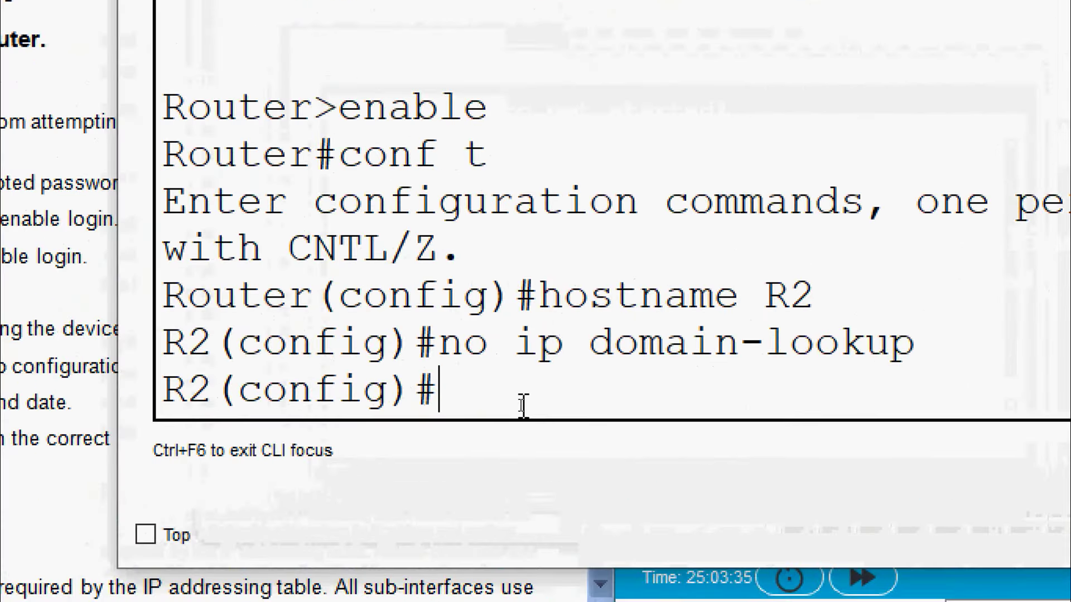
text(ena)
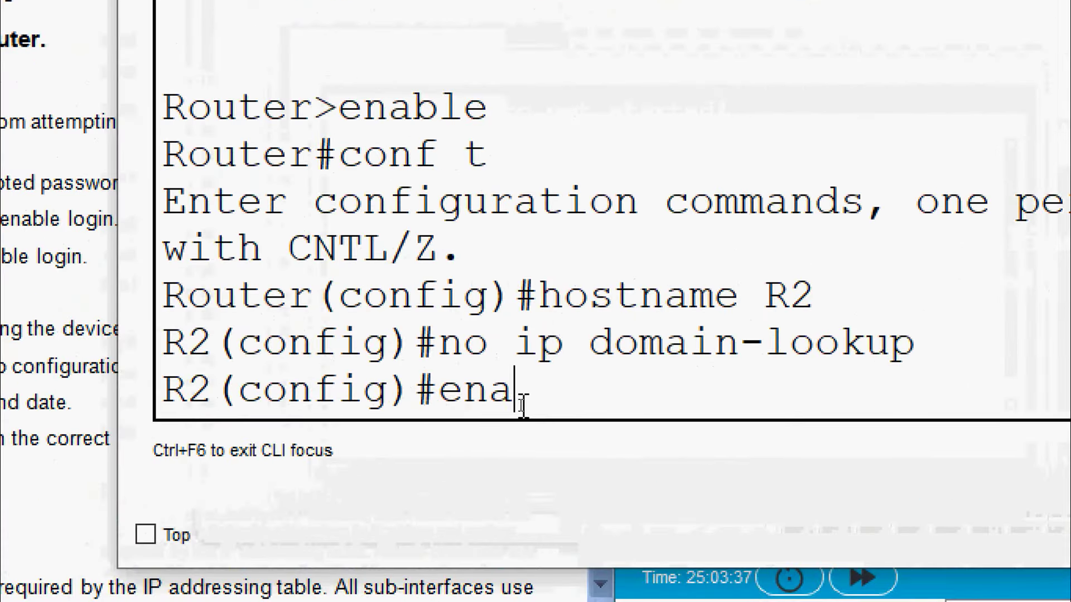
text(ble secret class)
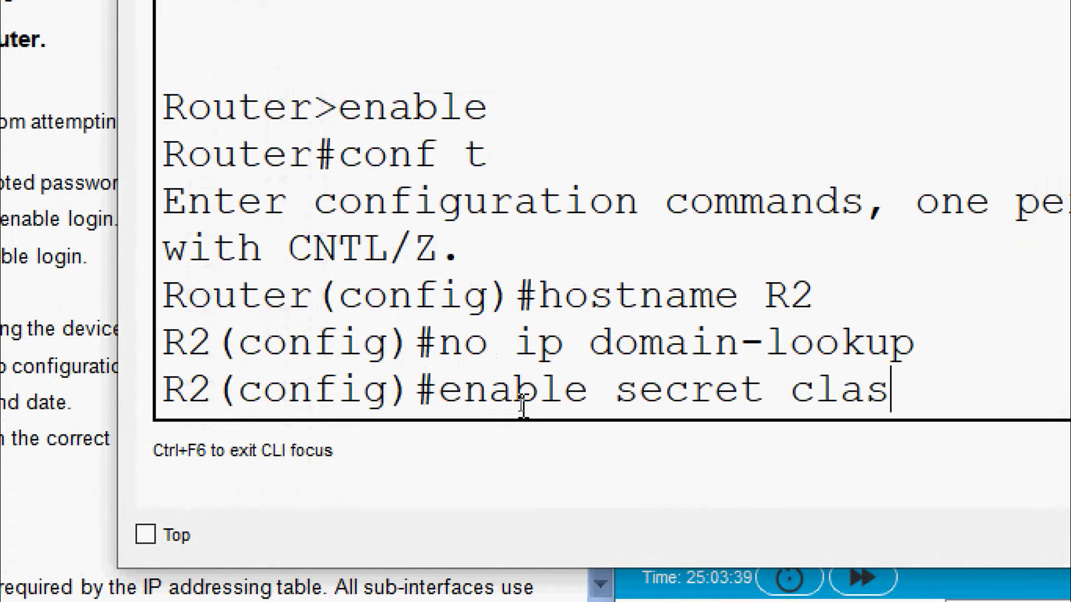
key(Return)
text(li)
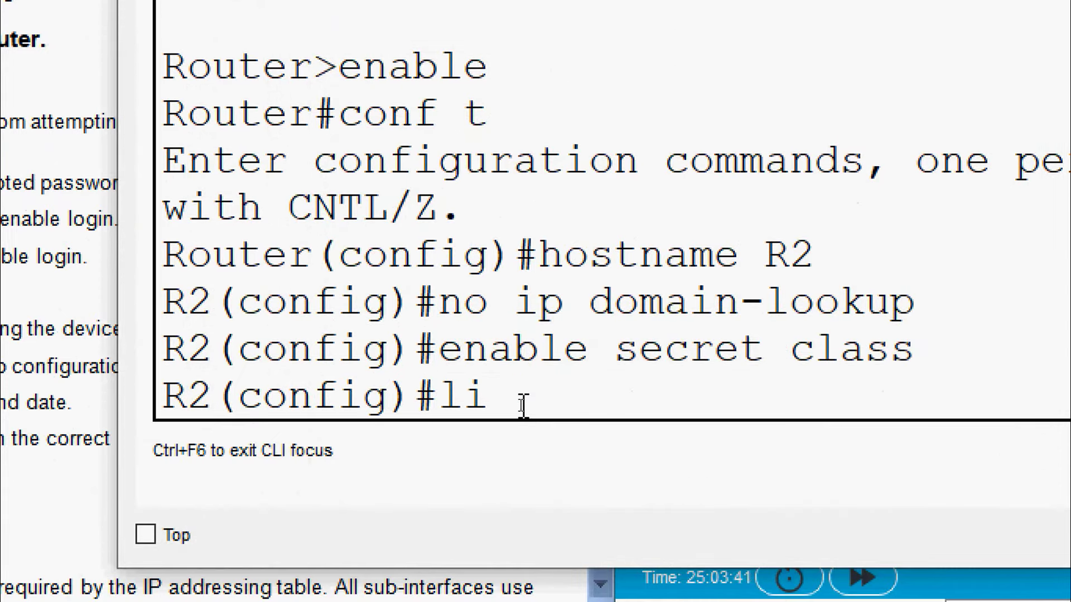
text(ne console 0)
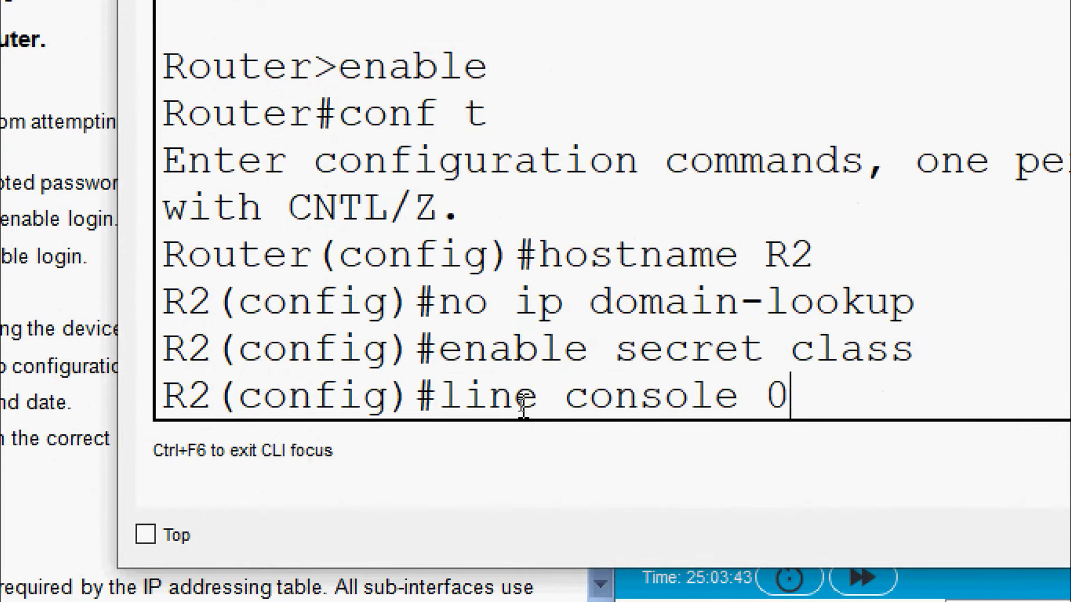
key(Return)
text(password cisco)
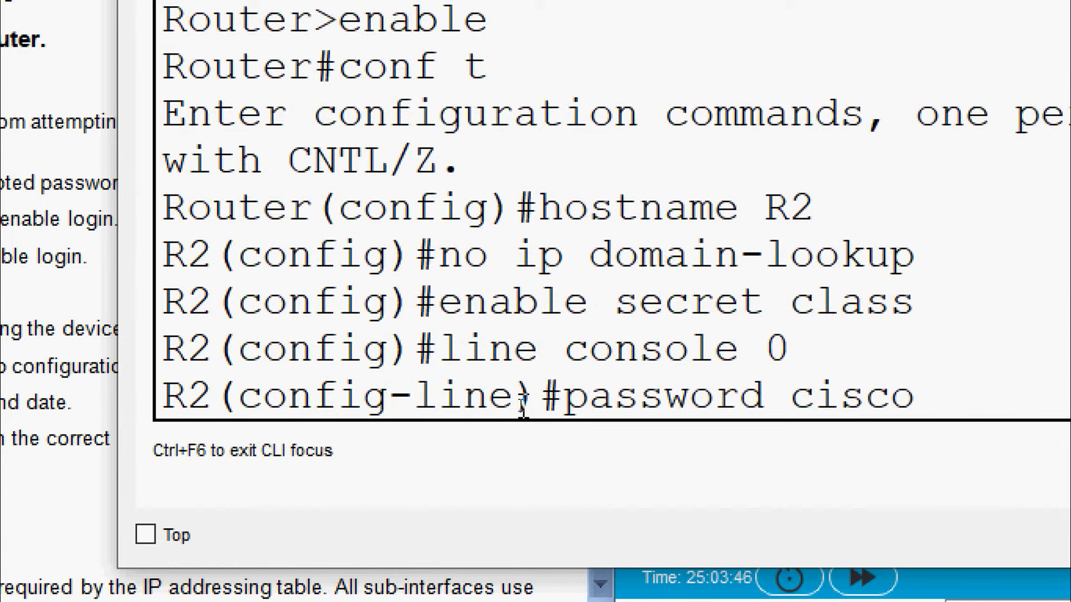
key(Return)
text(login)
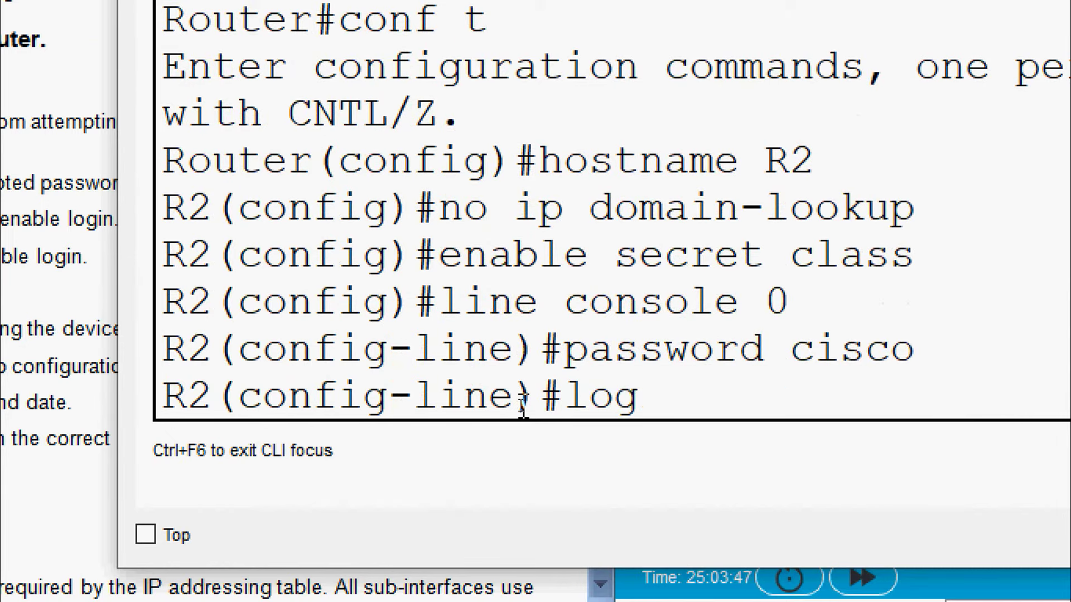
key(Return)
text(exit)
key(Return)
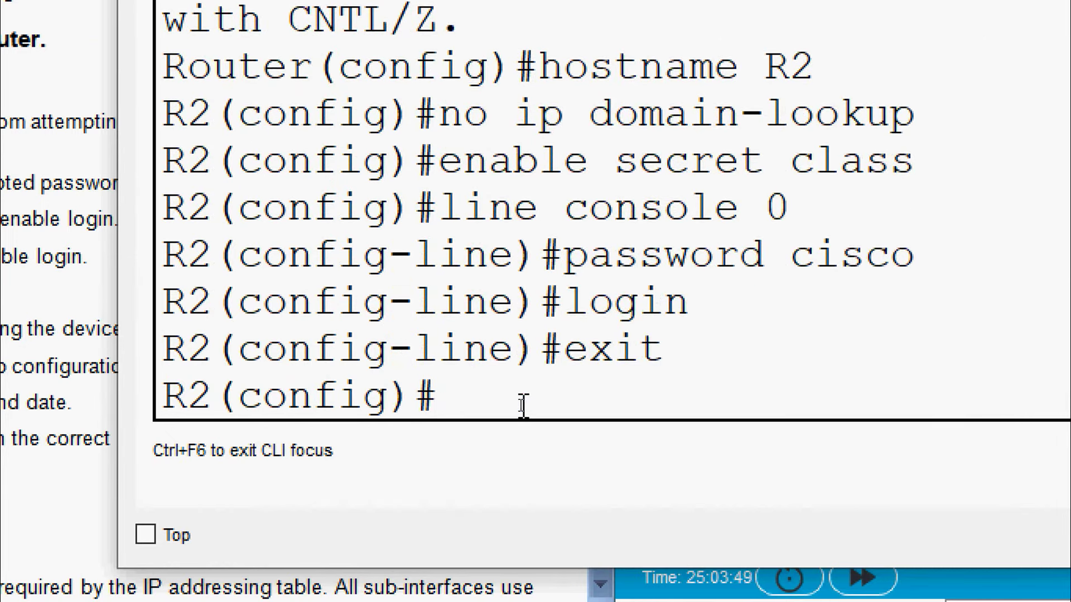
Give R2's VTY lines 0 15 a password with login, enable service password-encryption, and close the window
text(line vty 01)
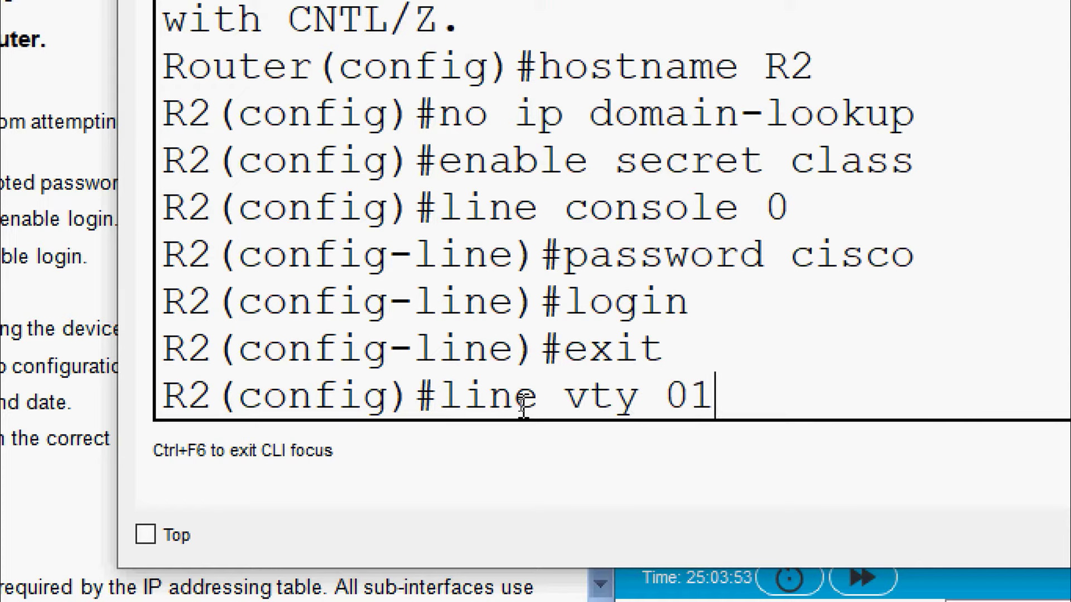
key(BackSpace)
text(15)
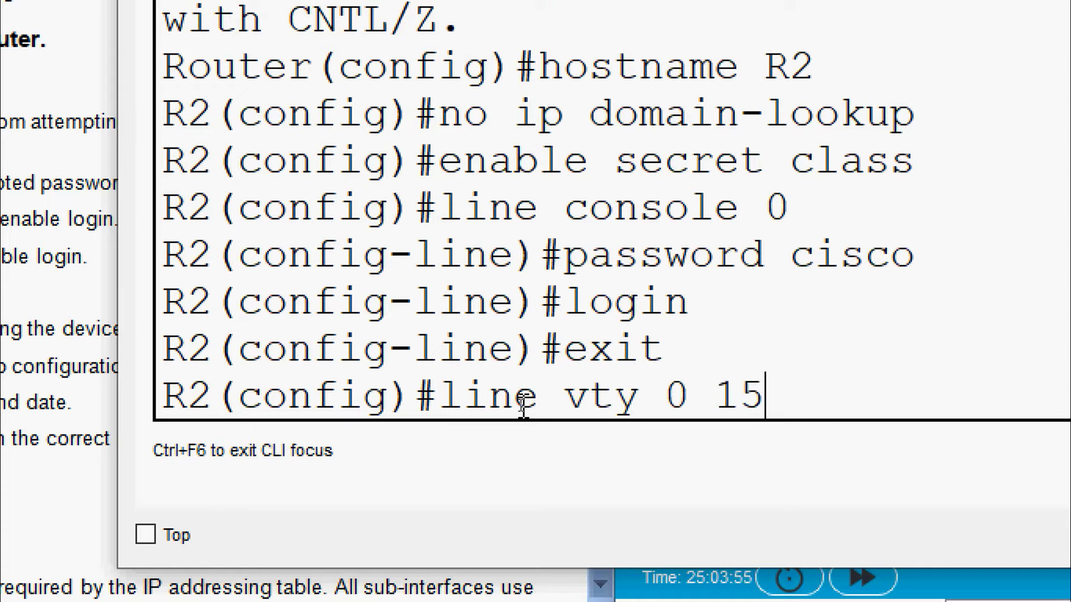
key(Return)
text(password cisoc)
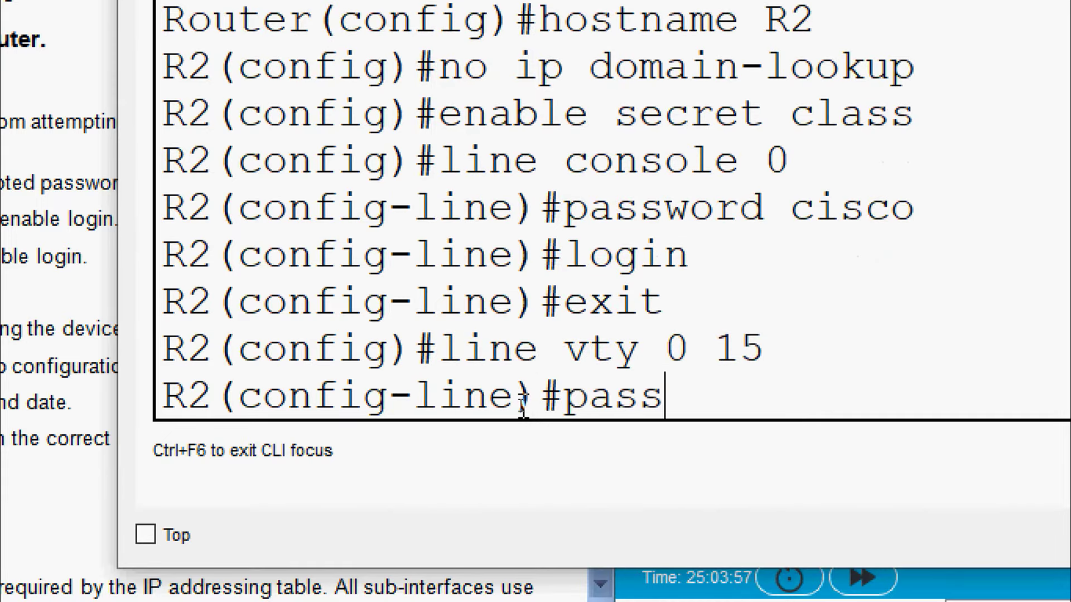
key(BackSpace)
key(BackSpace)
key(BackSpace)
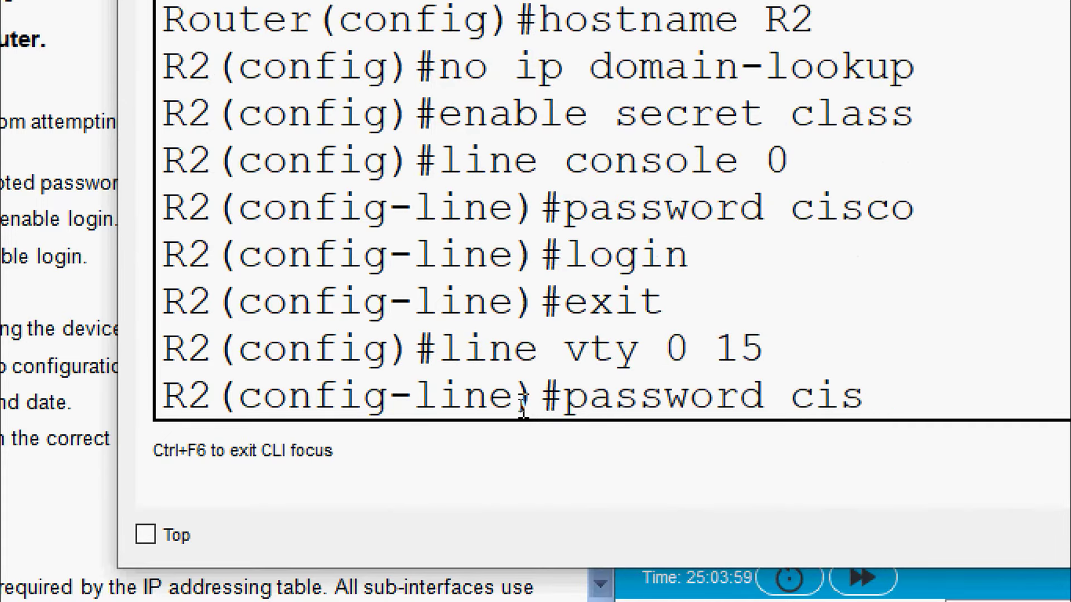
text(sco)
key(Return)
text(login)
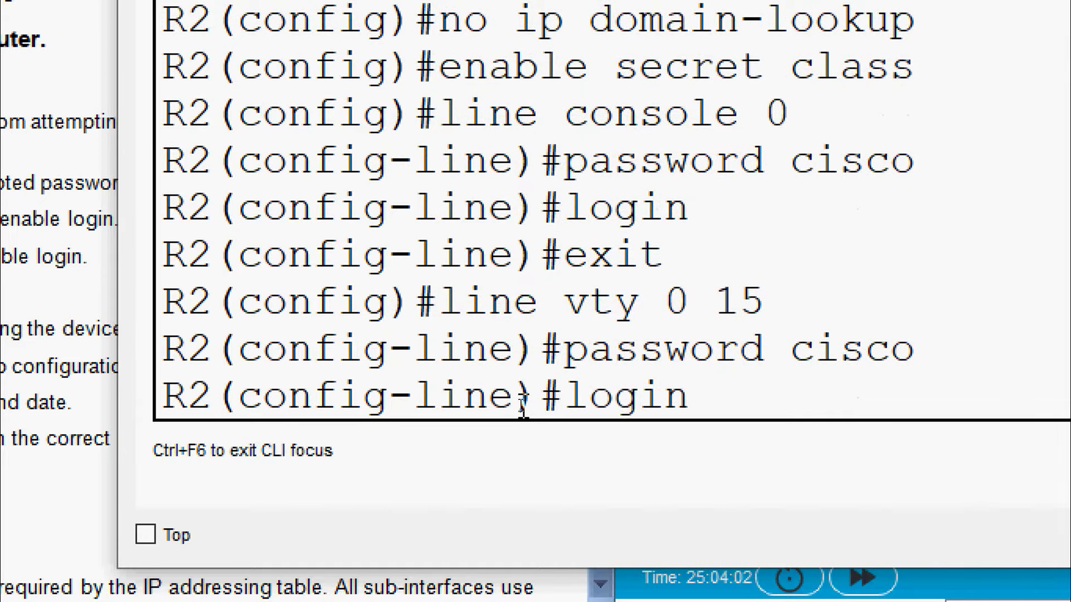
key(Return)
text(exit)
key(Return)
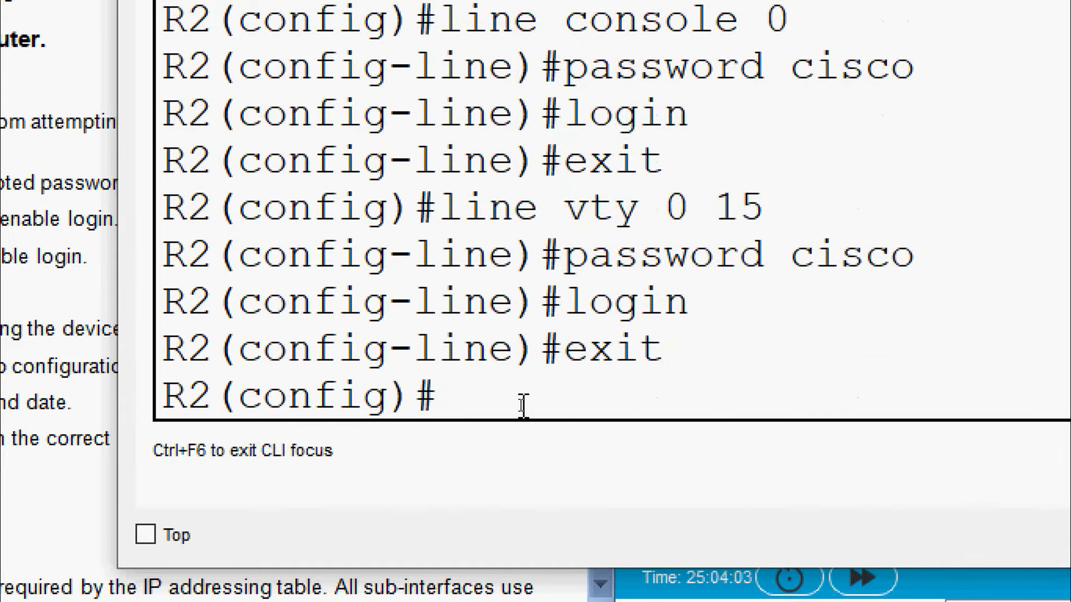
text(service passwrod)
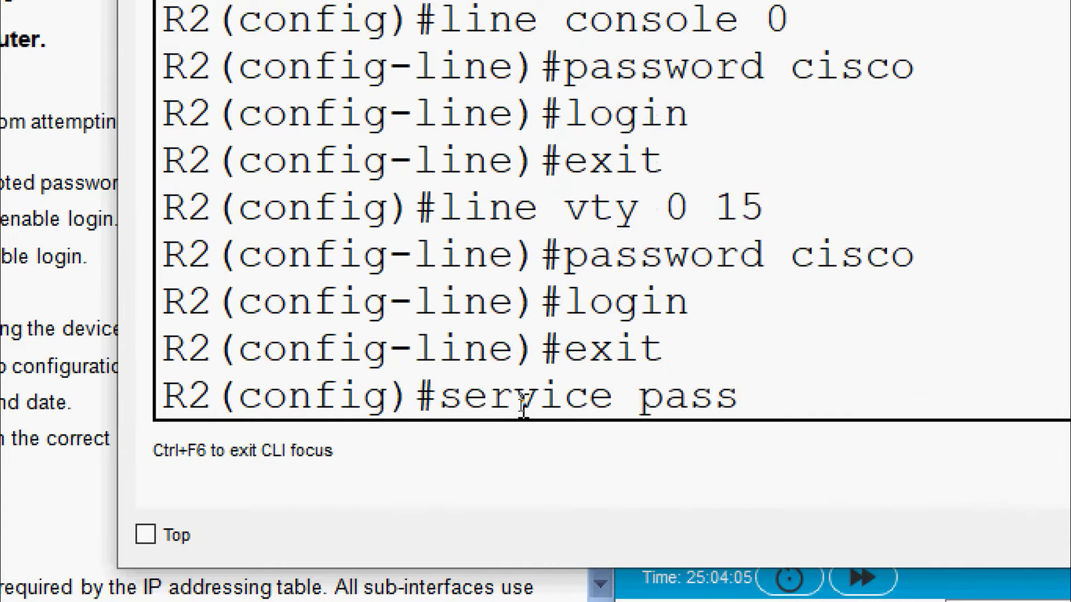
key(BackSpace)
key(BackSpace)
key(BackSpace)
text(ord)
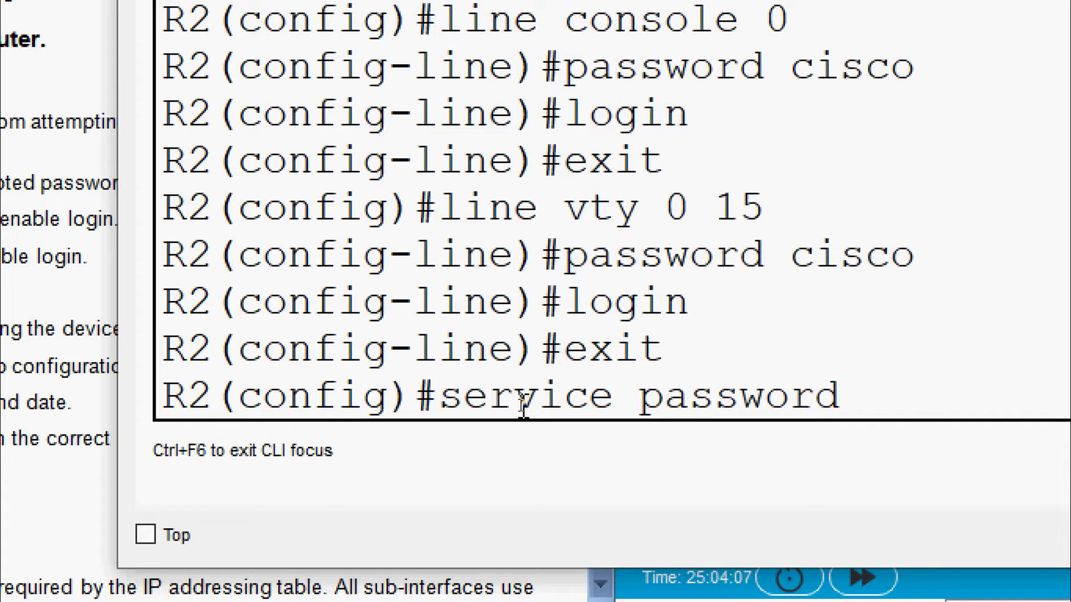
text(-encrypti)
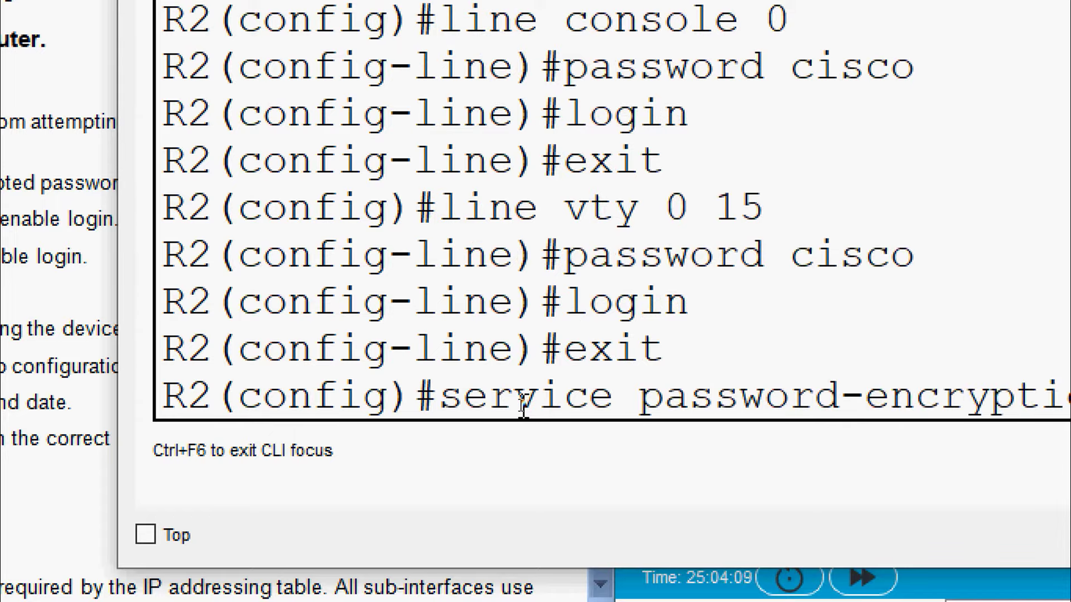
text(on)
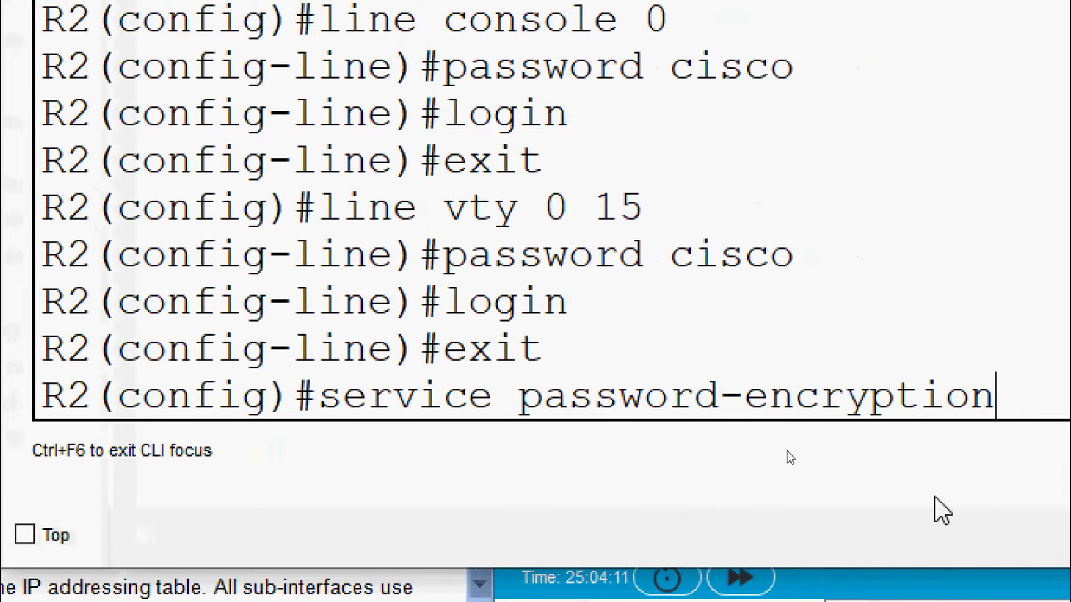
key(Return)
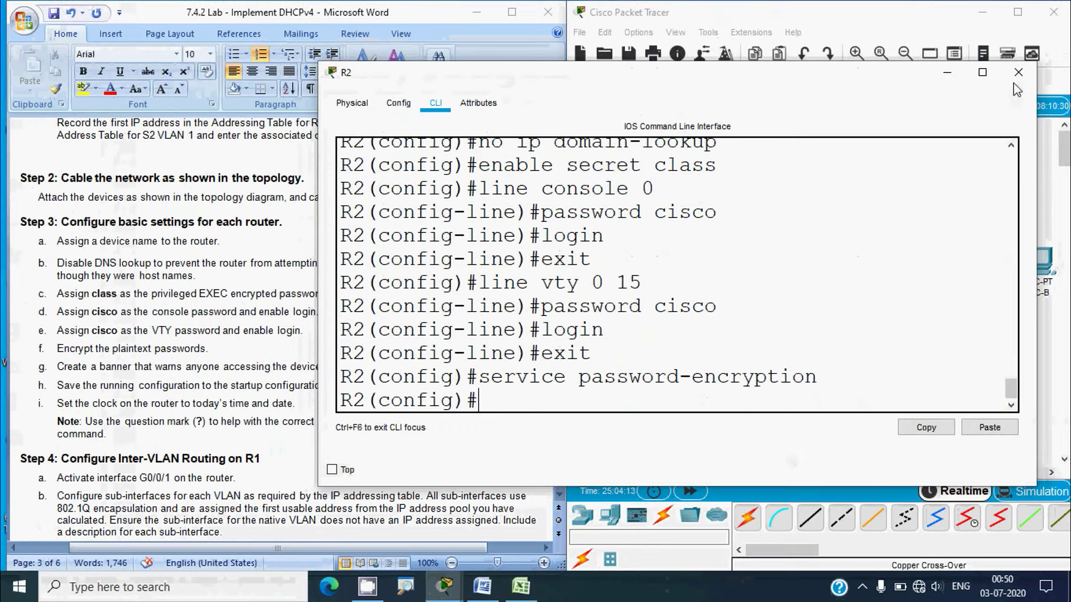
click(1026, 75)
On R1's CLI, enter banner motd "Warning!!" to set the message-of-the-day banner
click(75, 405)
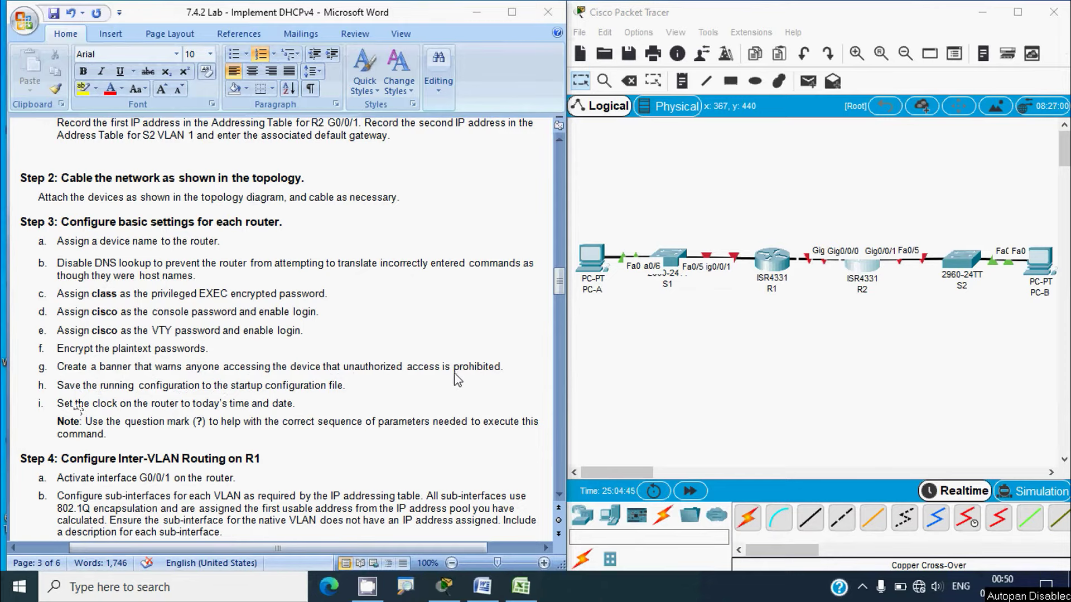
key(alt+Tab)
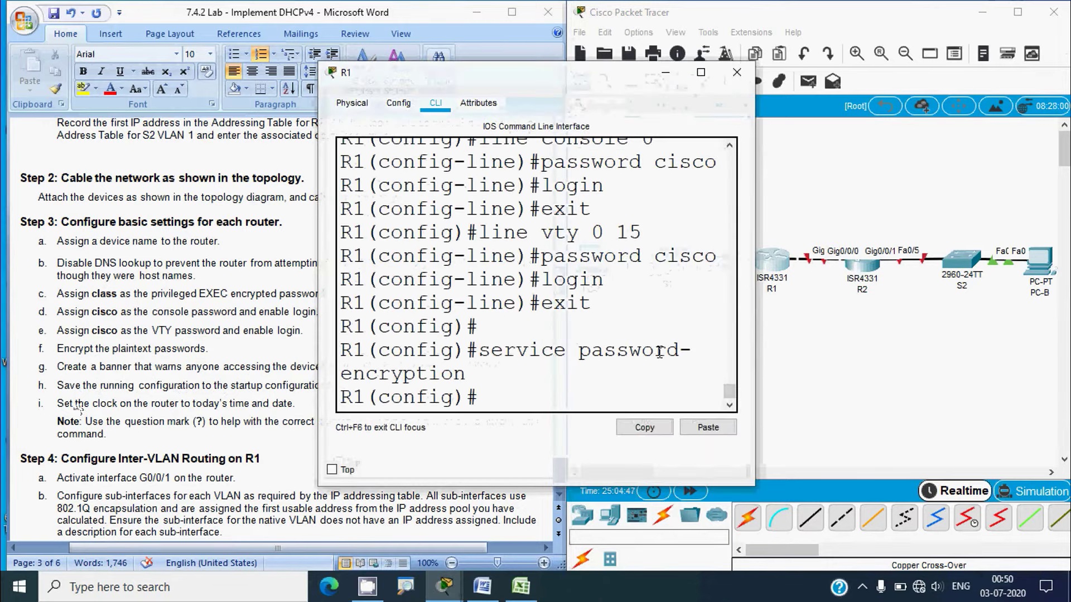
drag(759, 340, 1019, 341)
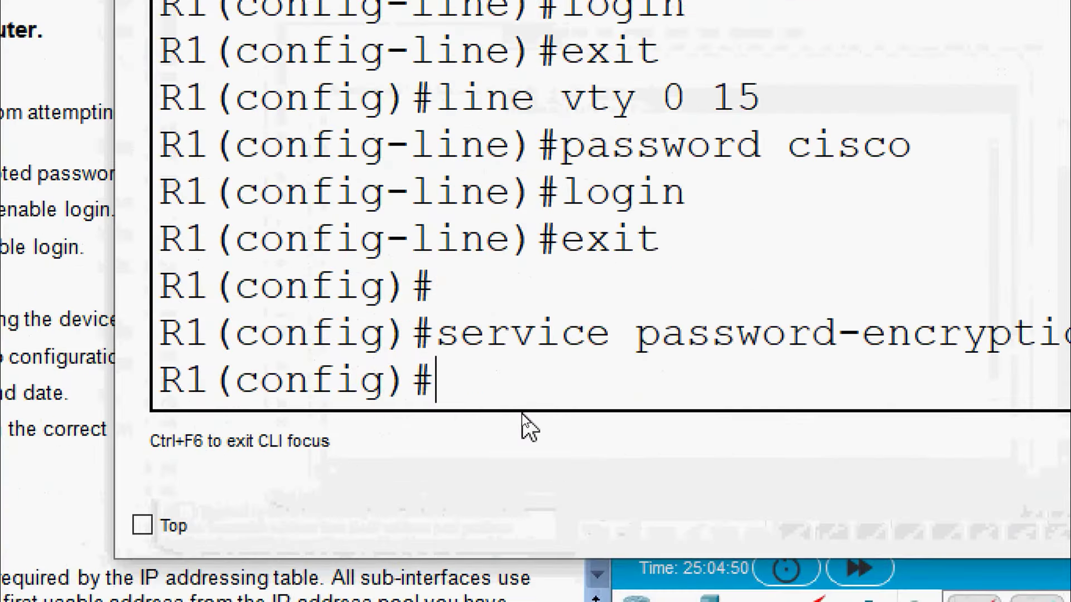
text(banne)
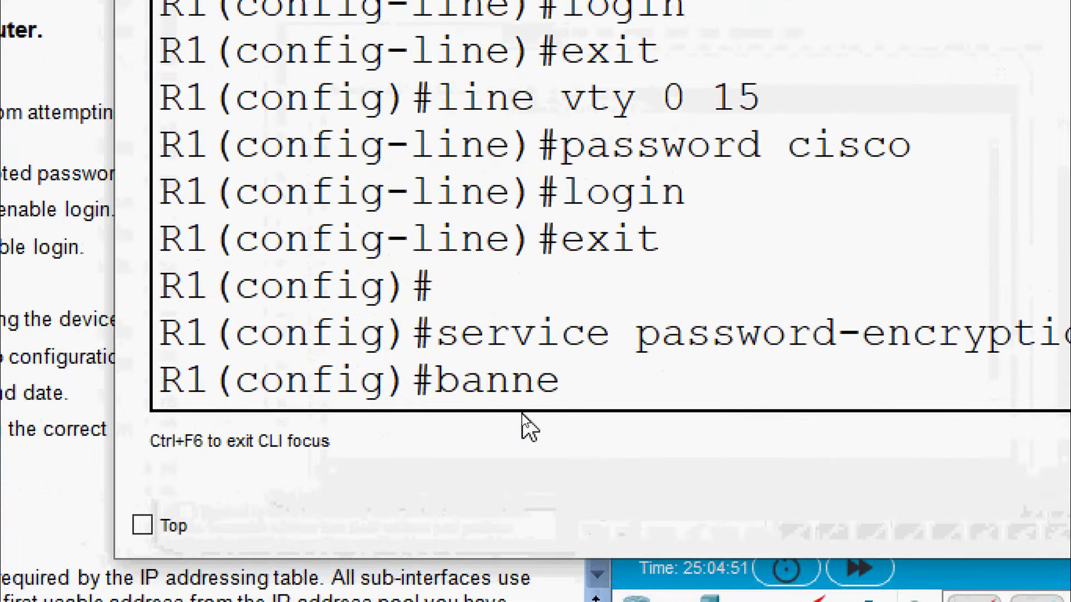
text(r motd)
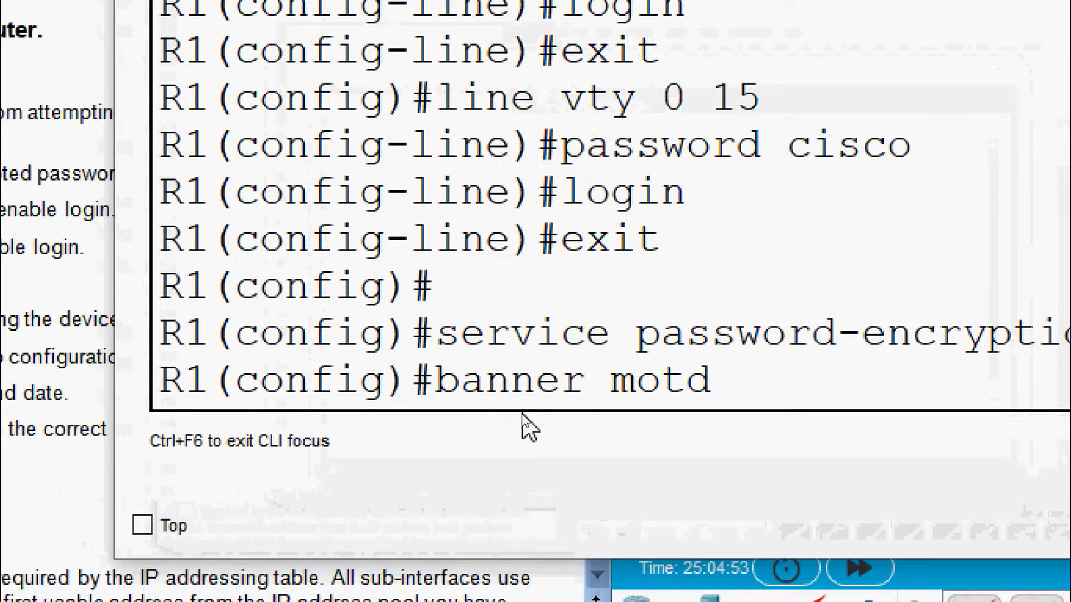
text( ")
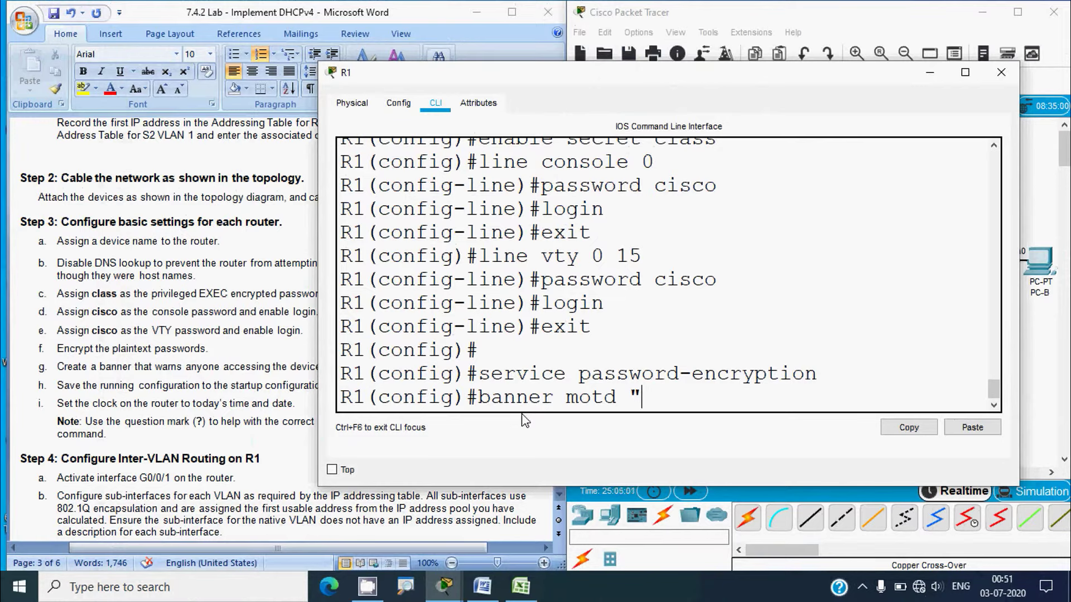
text(Warning)
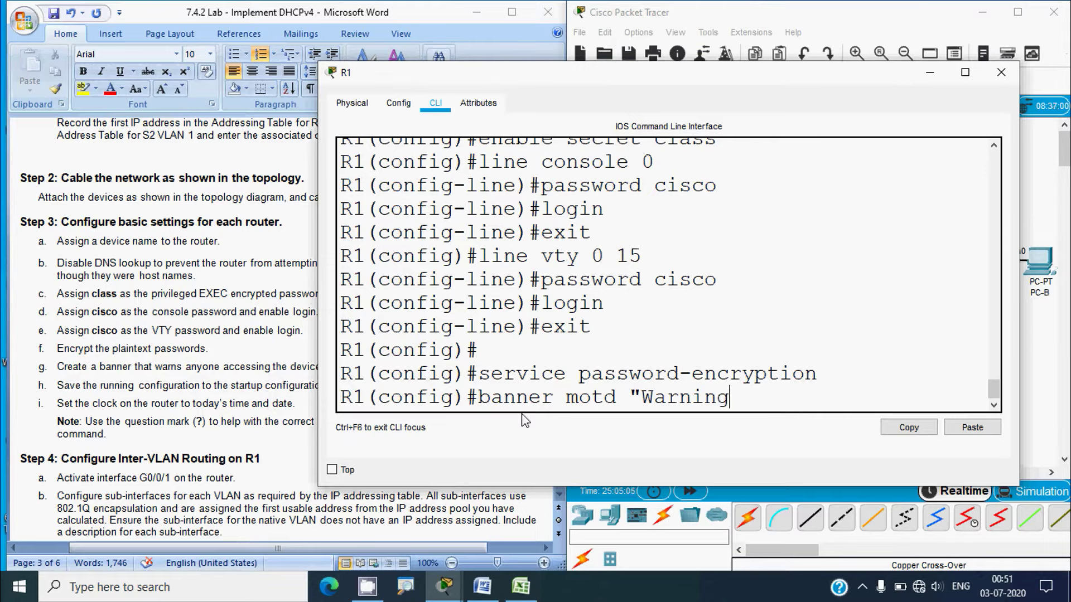
text(!!")
key(Return)
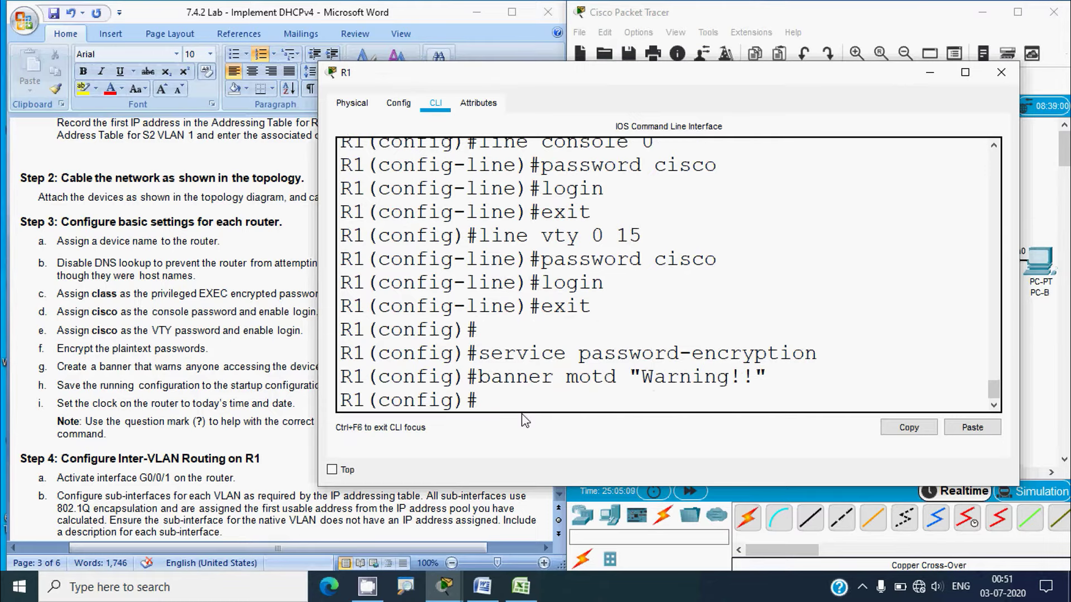
On R2's CLI, enter banner motd "Warning!!!" to set its message-of-the-day banner
click(1001, 71)
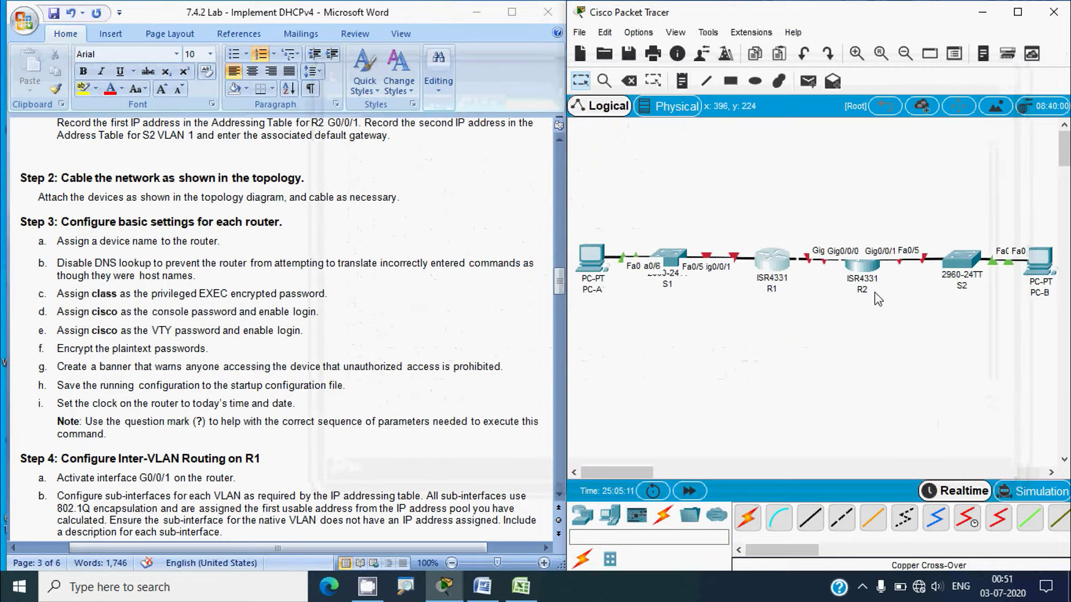
click(862, 272)
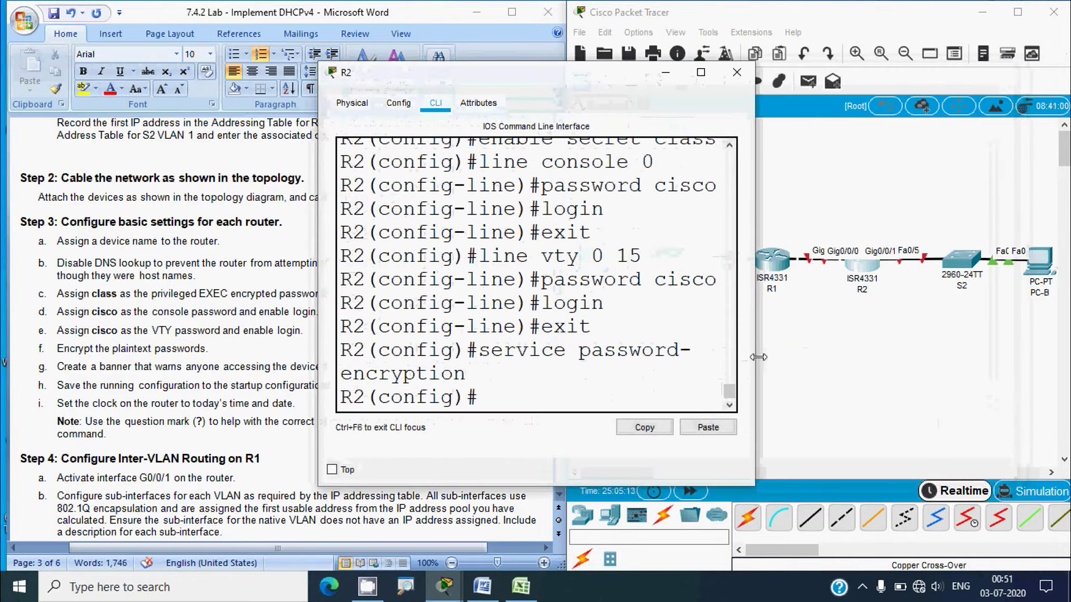
drag(754, 360, 986, 360)
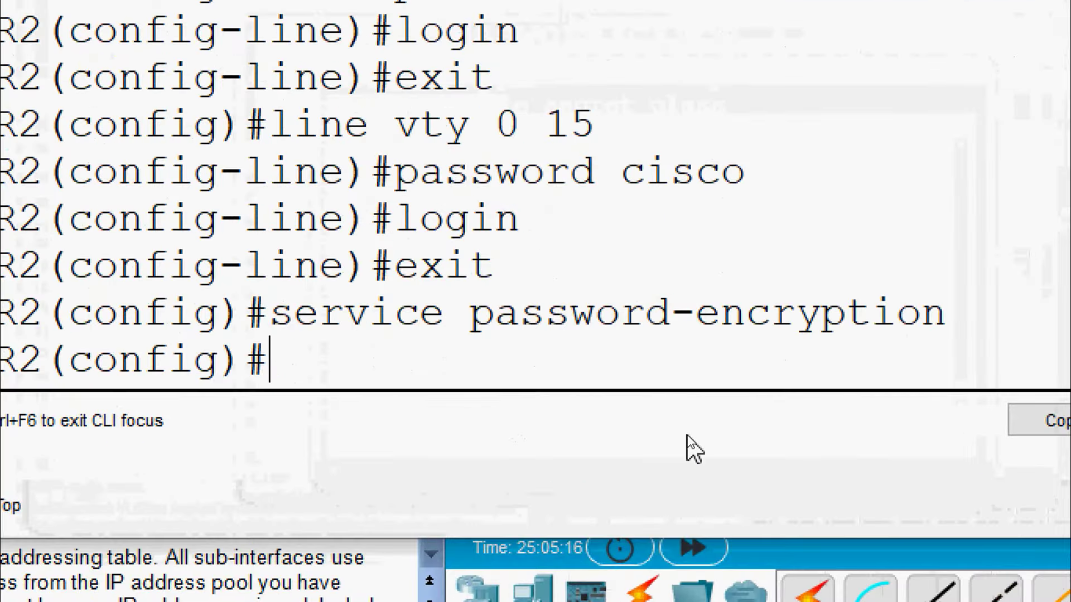
text(ban)
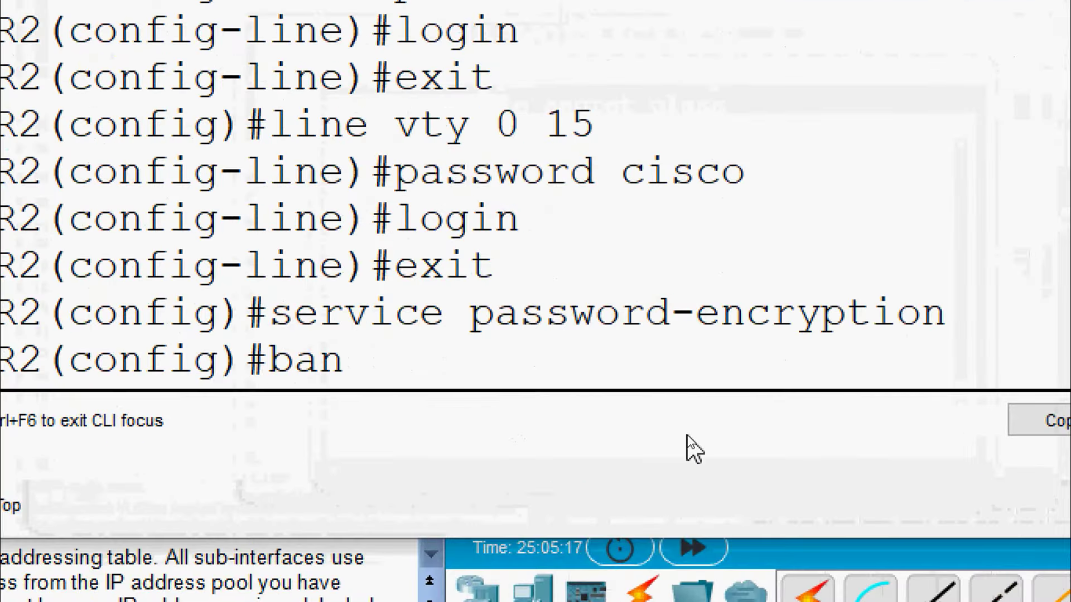
text(ner motd)
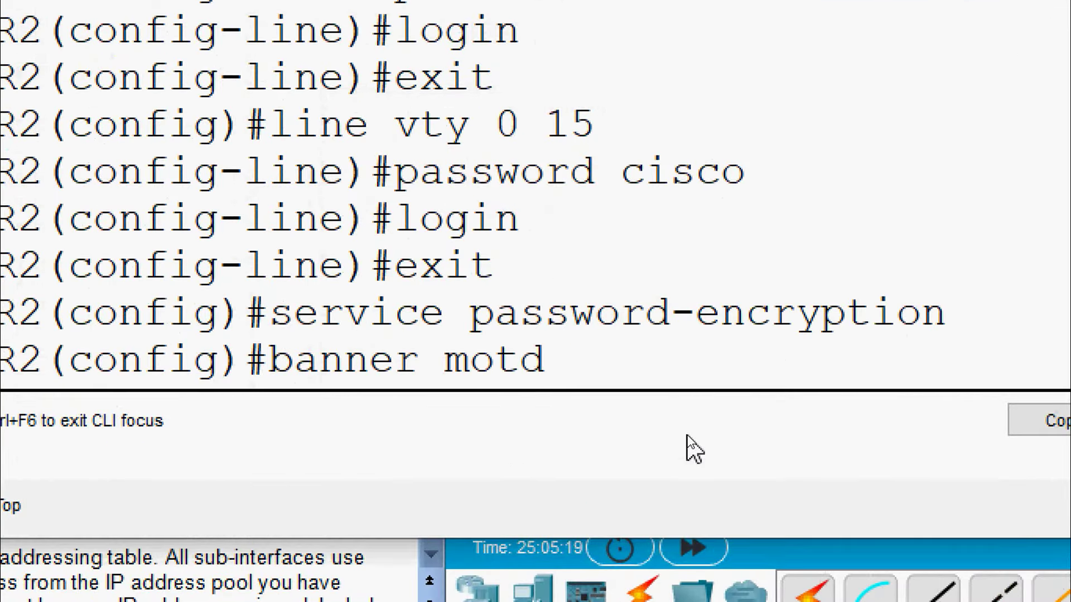
text( "Warning)
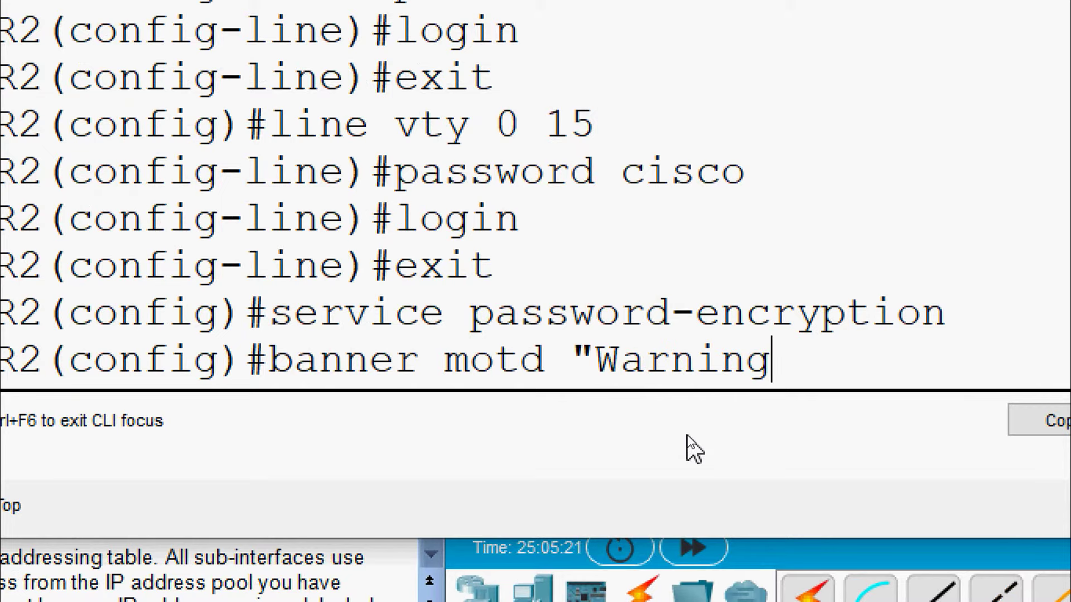
text(!!!)
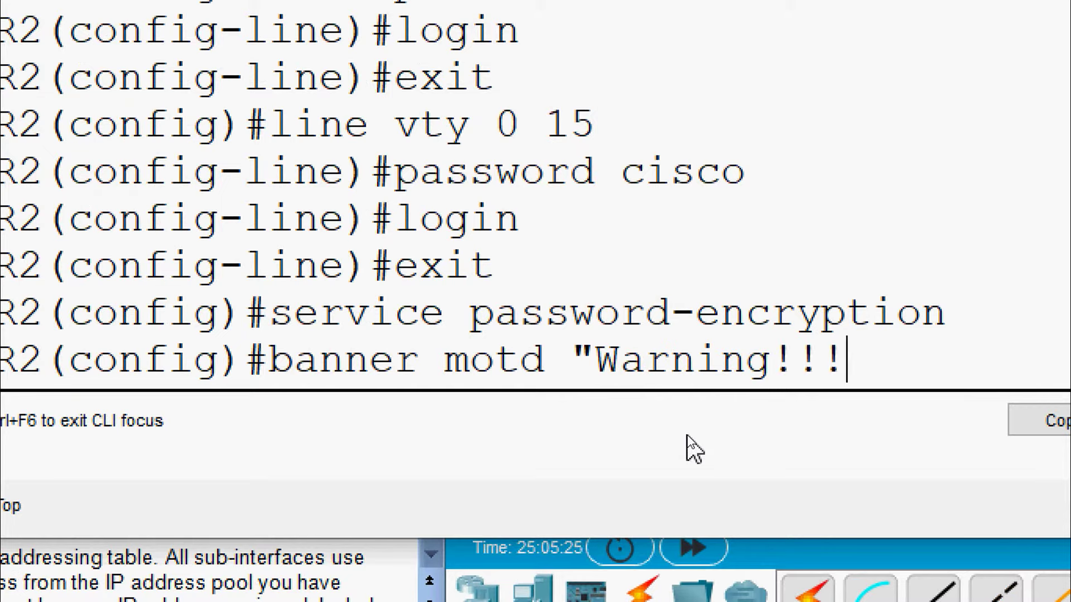
text(")
key(Return)
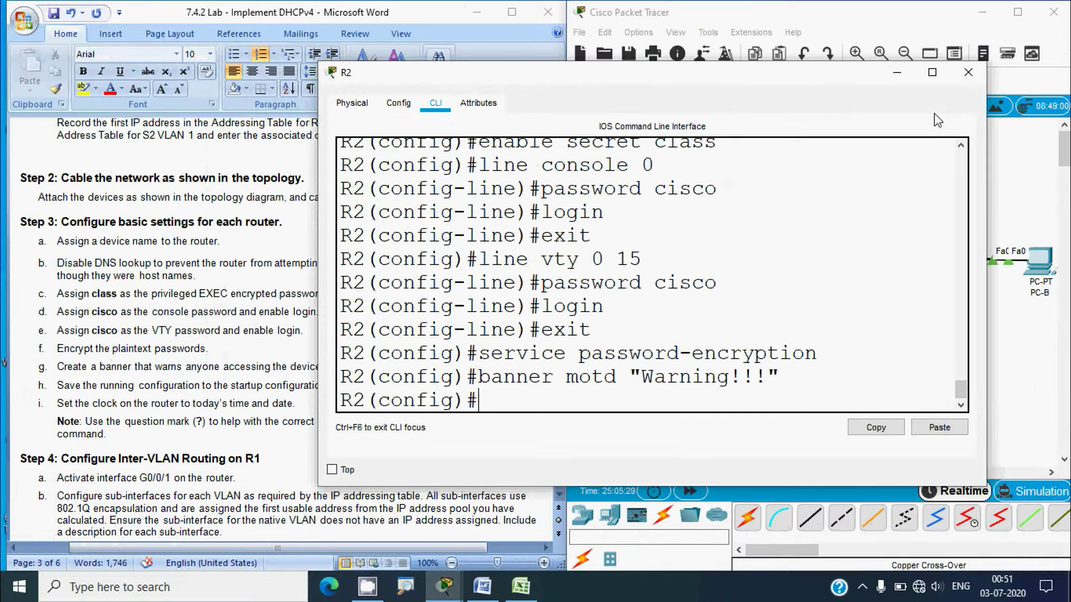
Close R2's device window and return to the lab instructions document
click(965, 74)
click(392, 355)
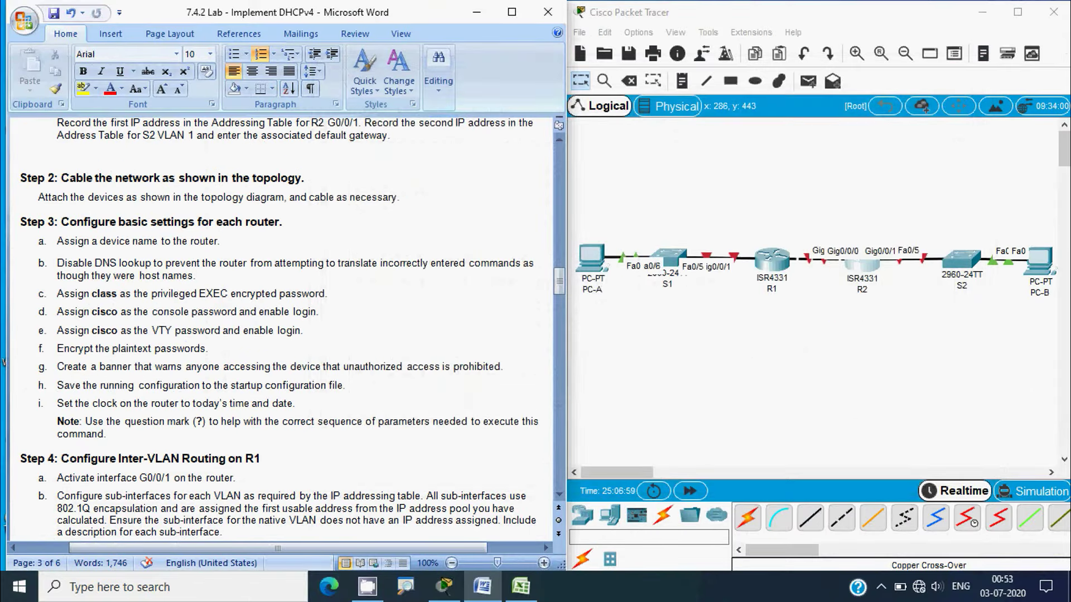
key(alt)
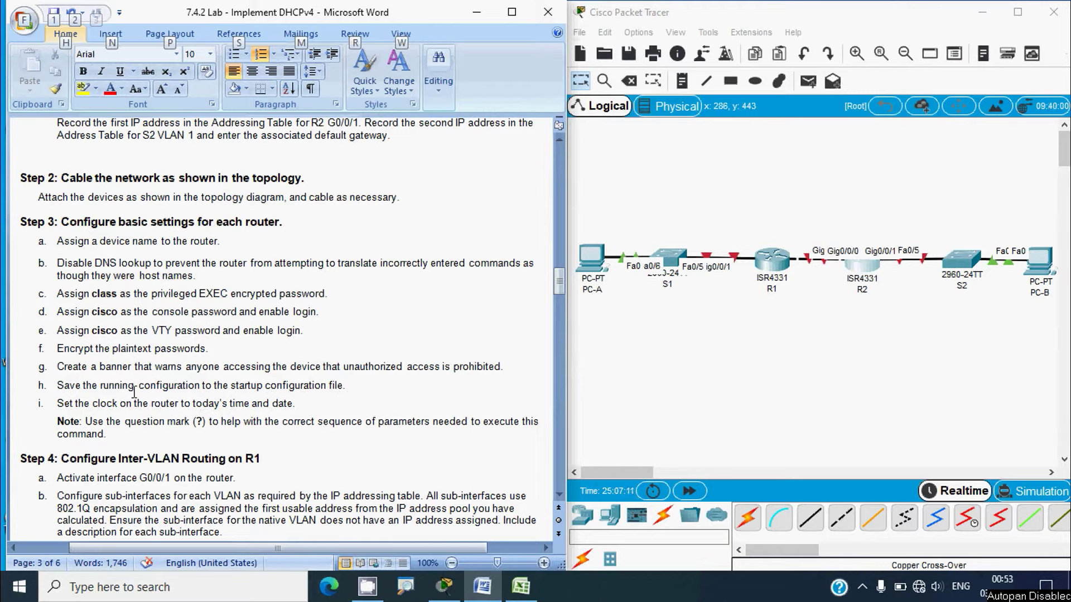
Bring Cisco Packet Tracer's topology to the front beside the Word lab instructions
key(alt+Tab)
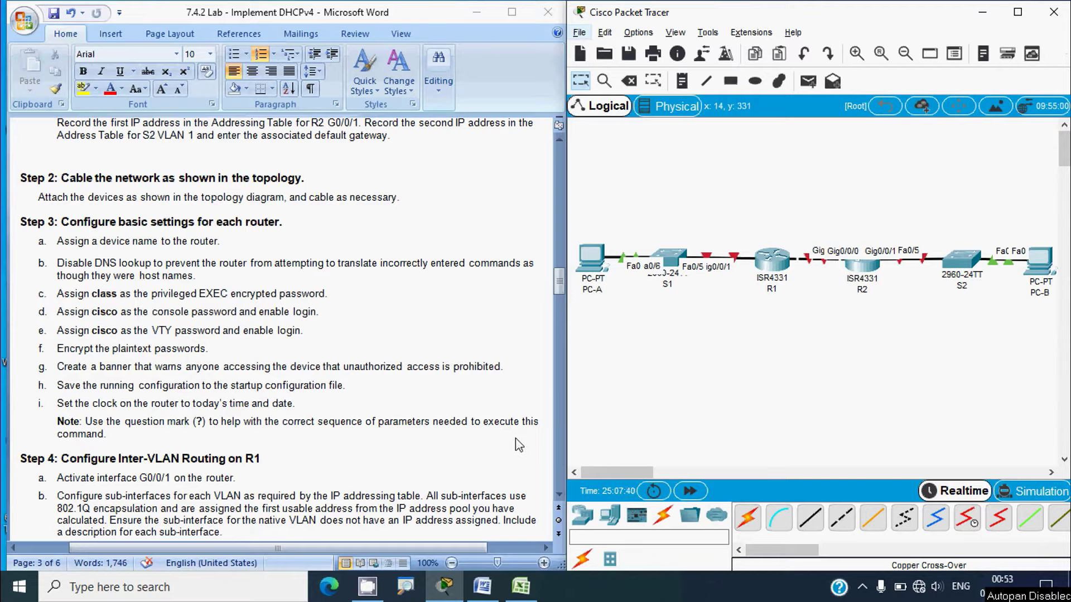
Set R1's clock to 10:00:00 on 3 July 2020 from its CLI
click(767, 269)
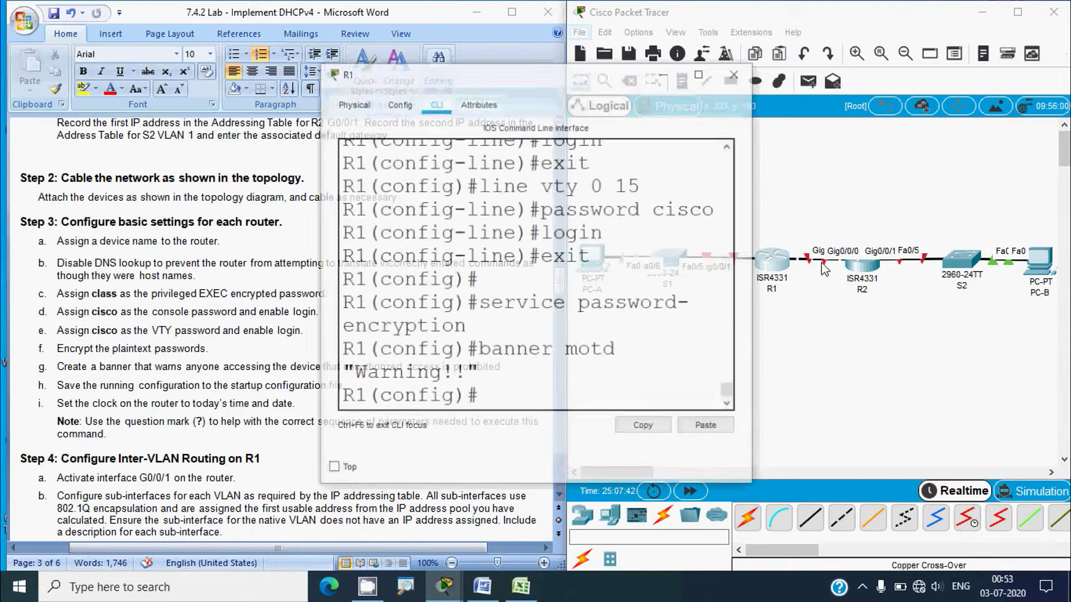
drag(754, 299, 1007, 309)
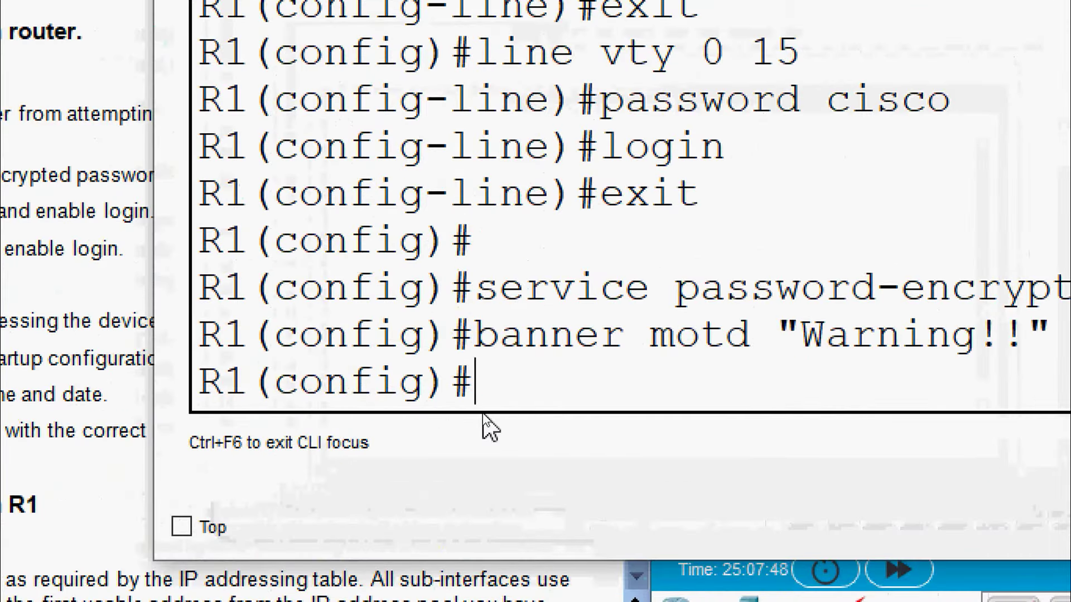
text(exit)
key(Return)
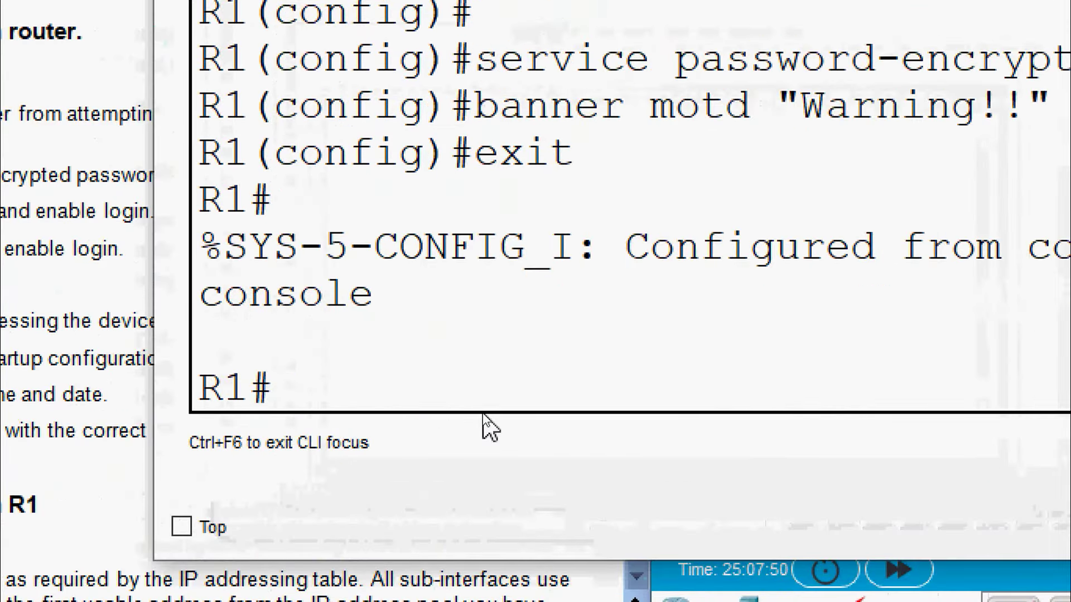
text(clock )
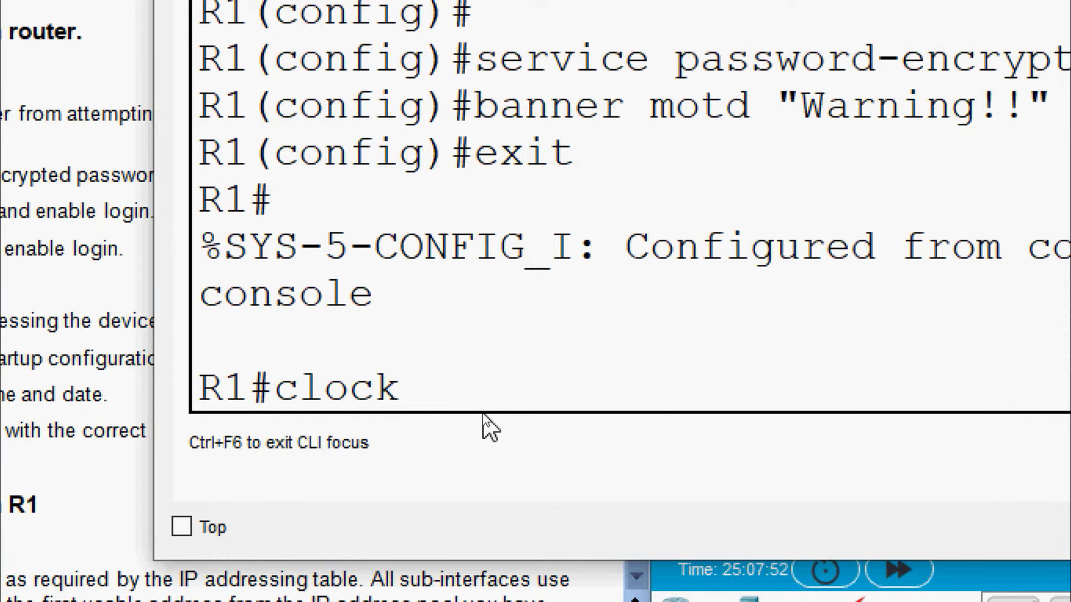
text(set )
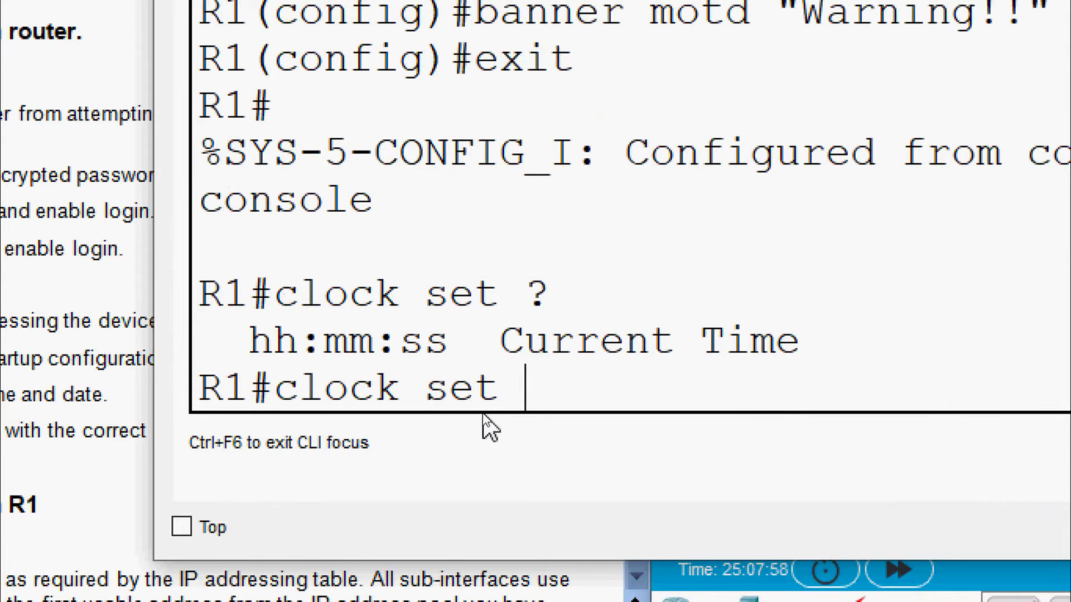
text(?10:00)
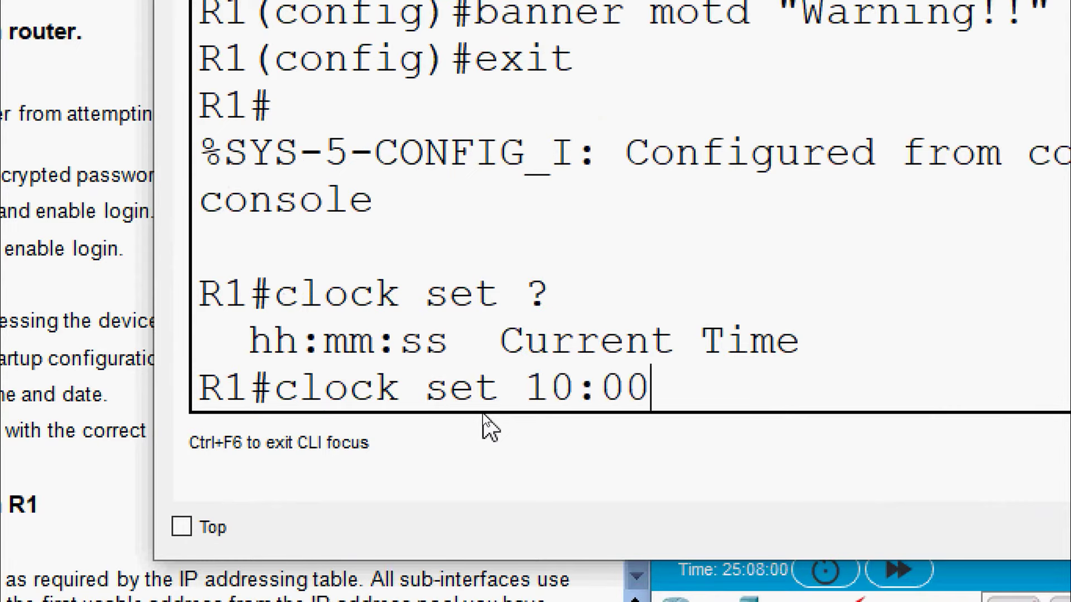
text(:00)
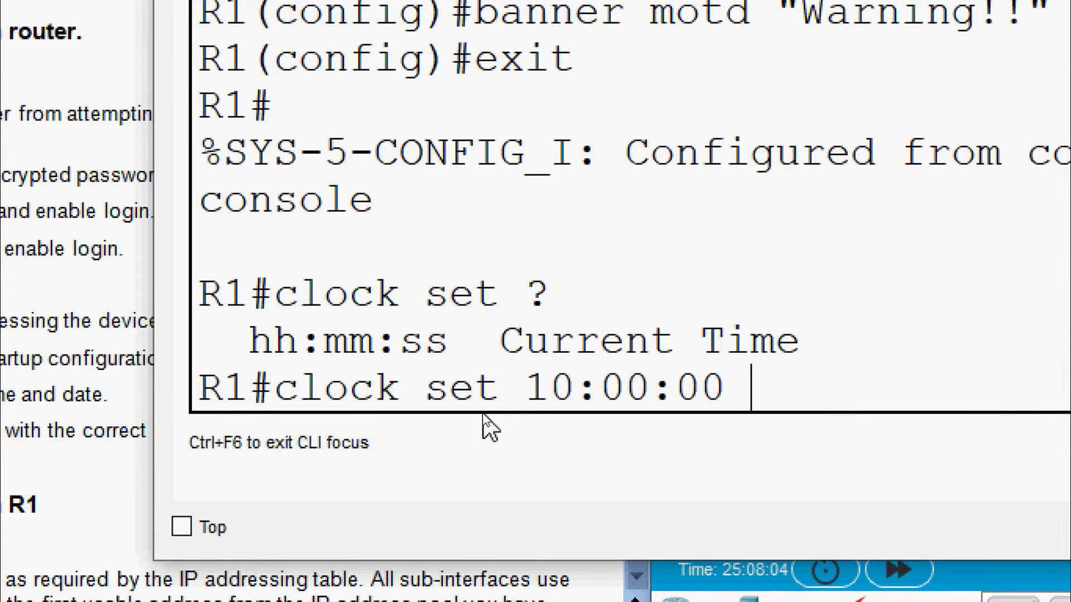
text( ?)
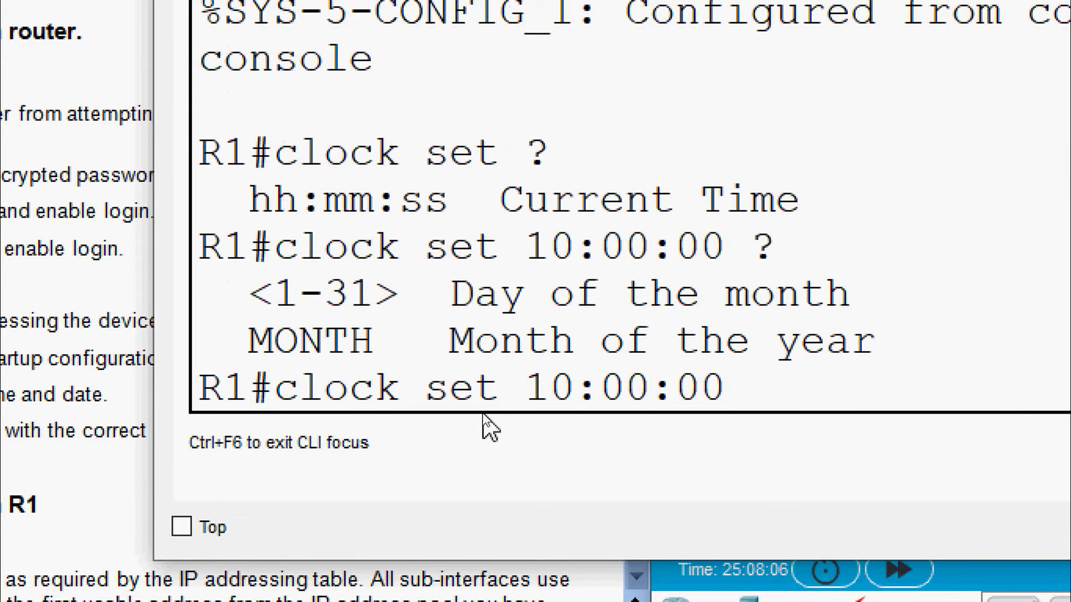
text(3 ?)
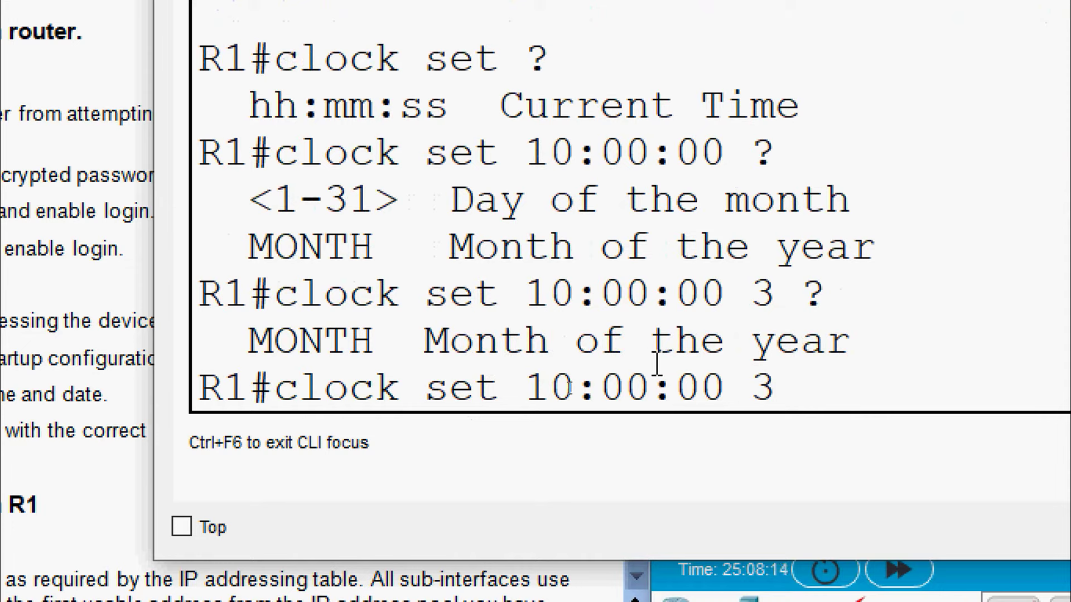
text(July)
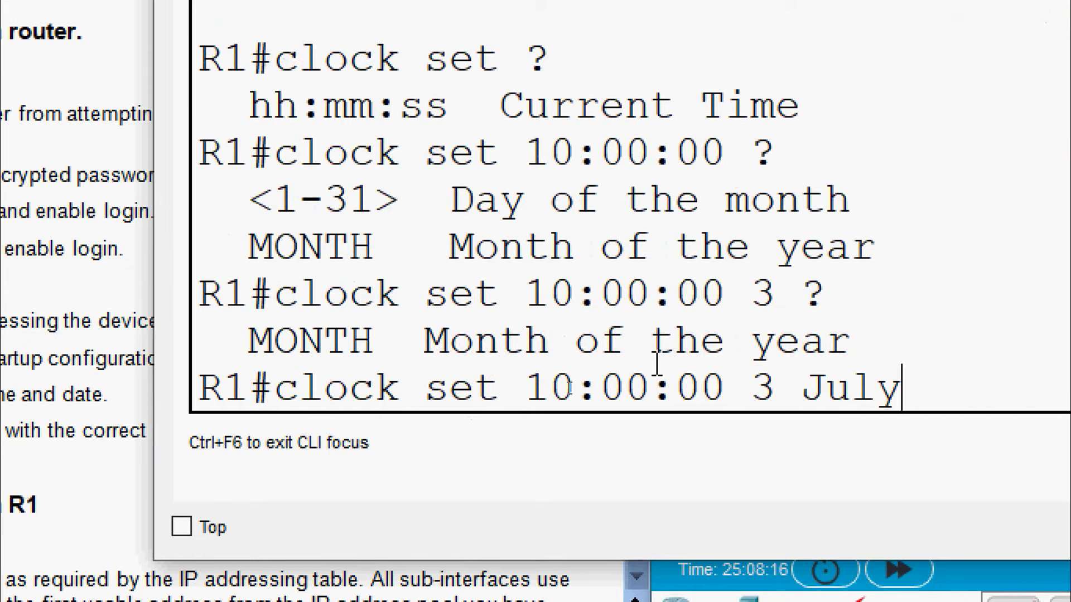
text( ?)
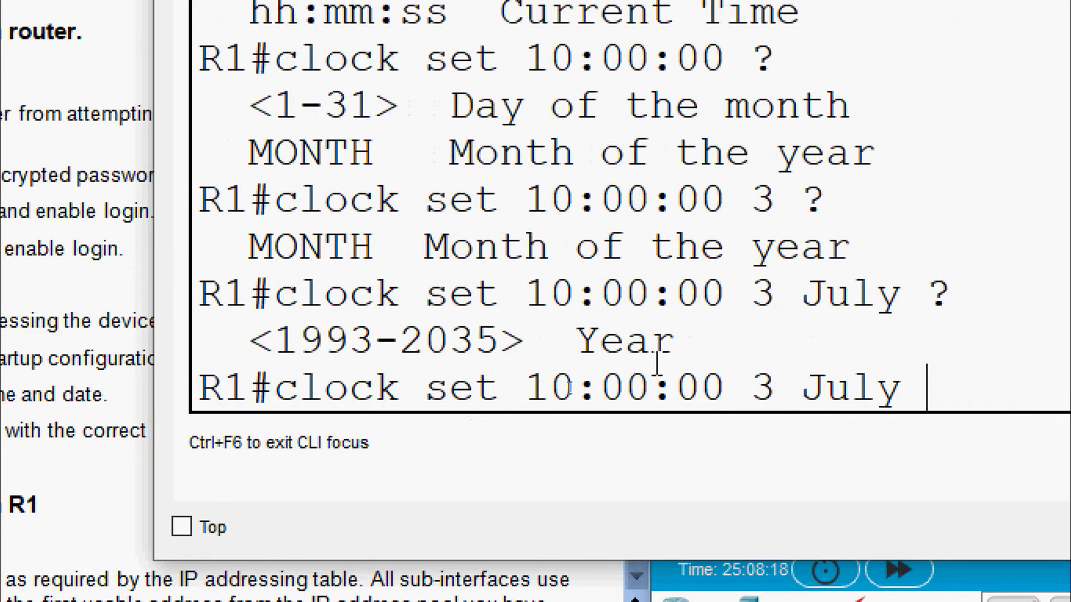
text(2020)
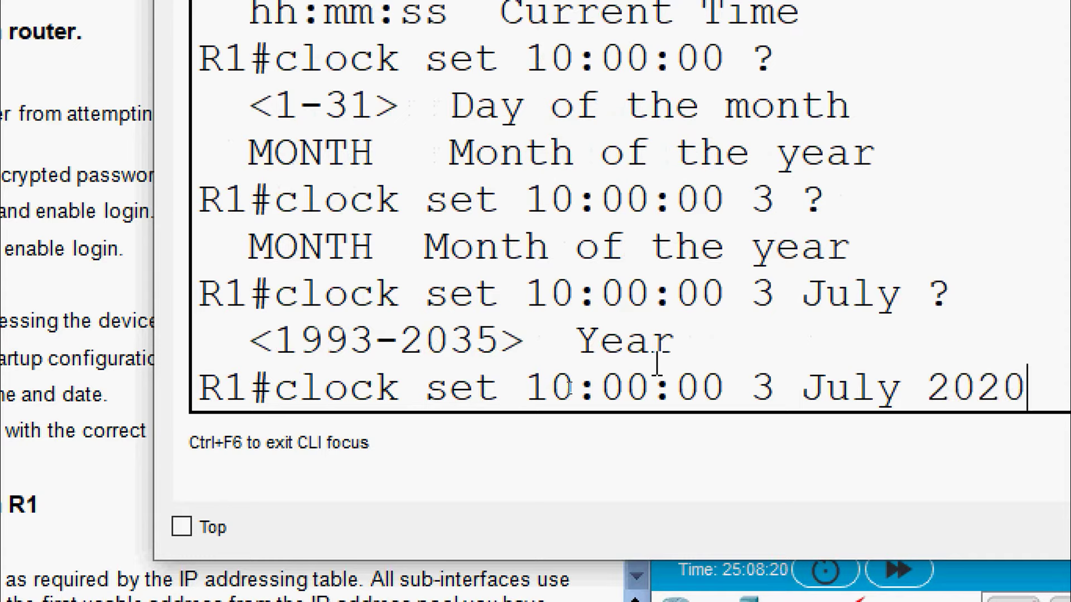
key(Return)
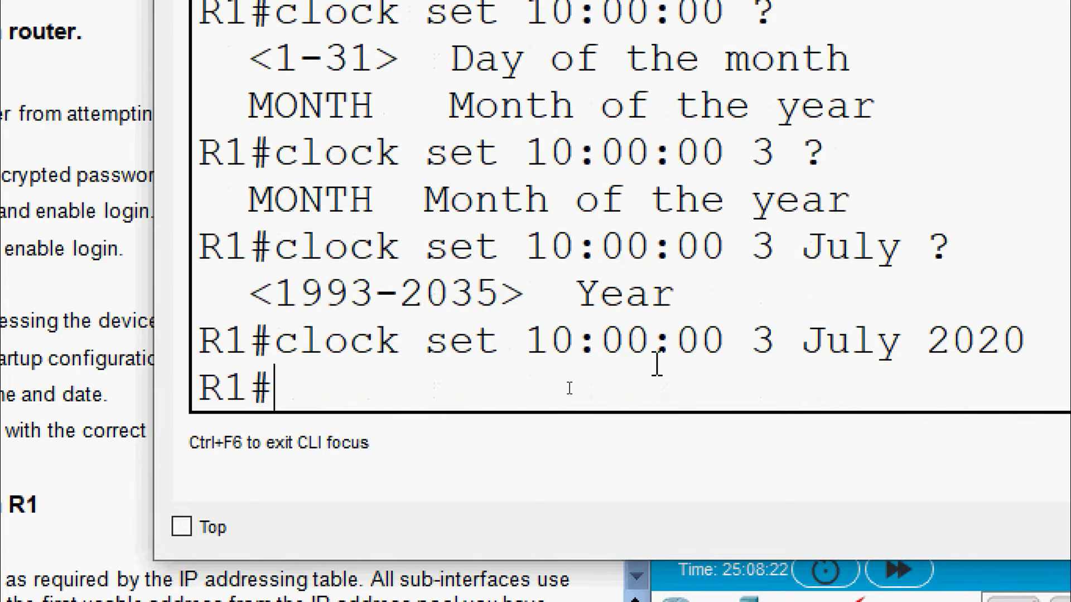
Save R1's running configuration to startup-config and close its console
text(copy ru)
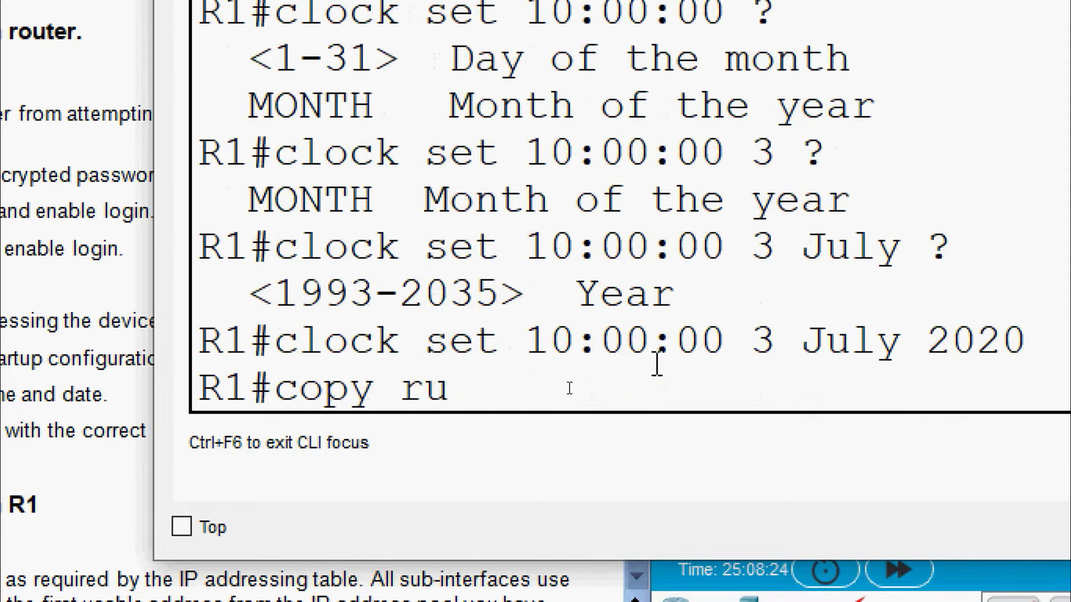
text(n st)
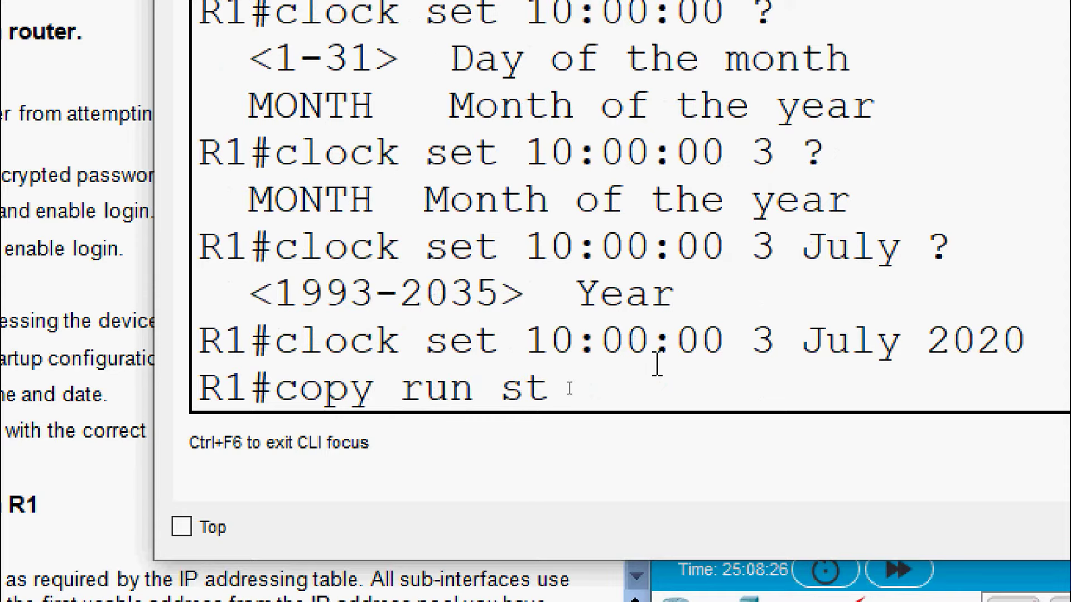
text(art)
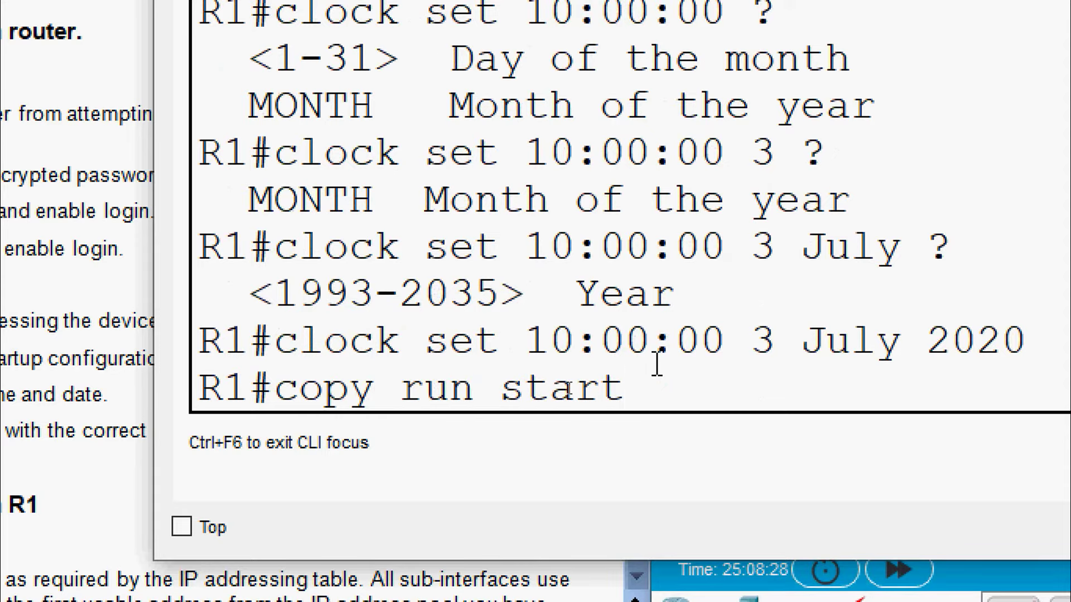
key(Return)
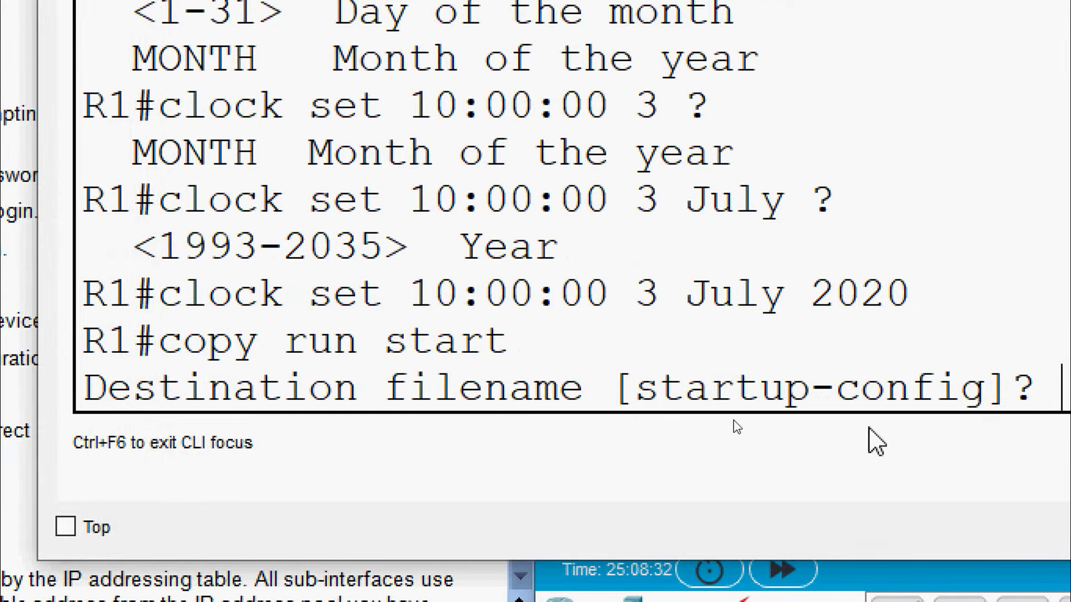
key(Return)
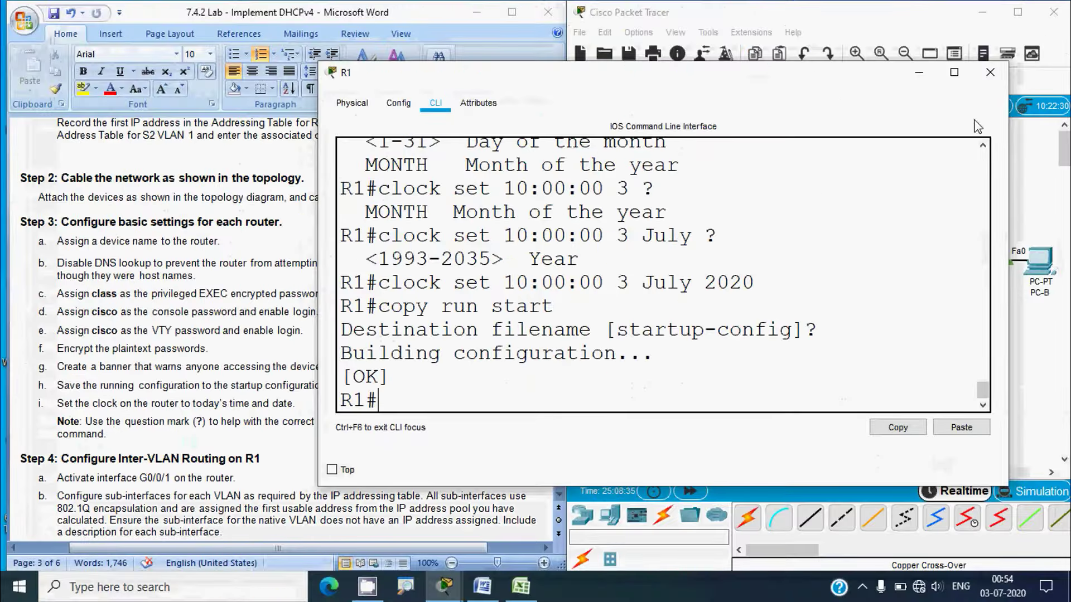
click(990, 72)
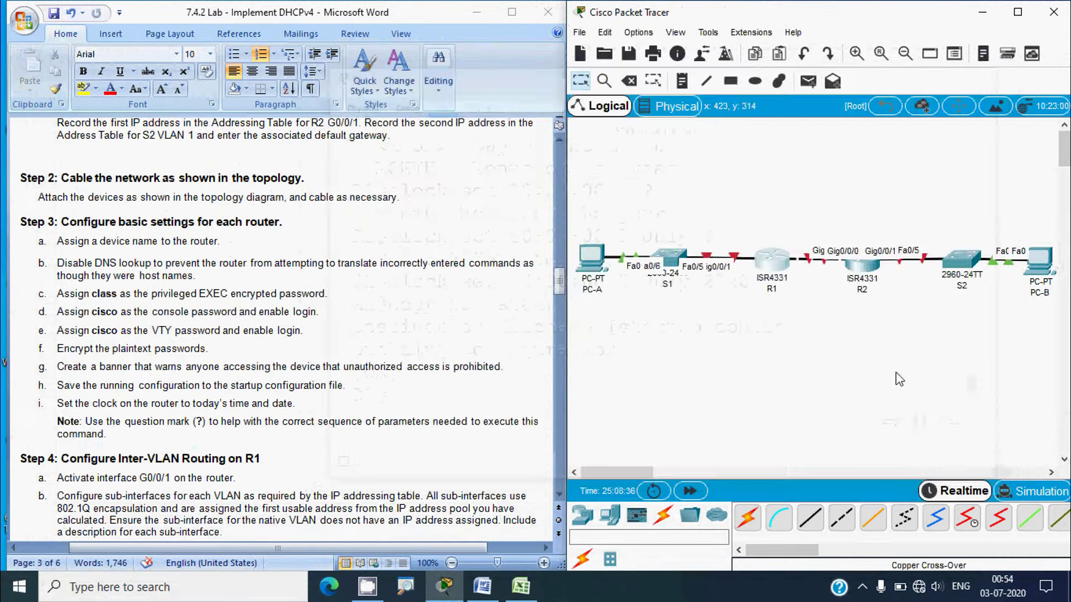
Set R2's clock to 10:01:26 on 3 July 2020 from its CLI
click(862, 263)
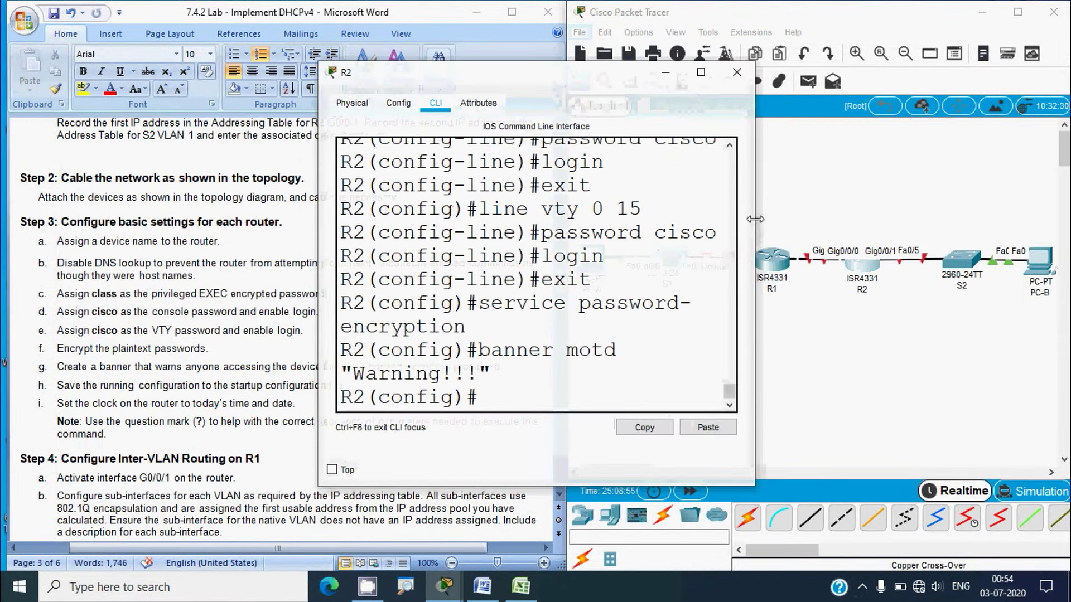
drag(753, 229, 974, 237)
click(499, 393)
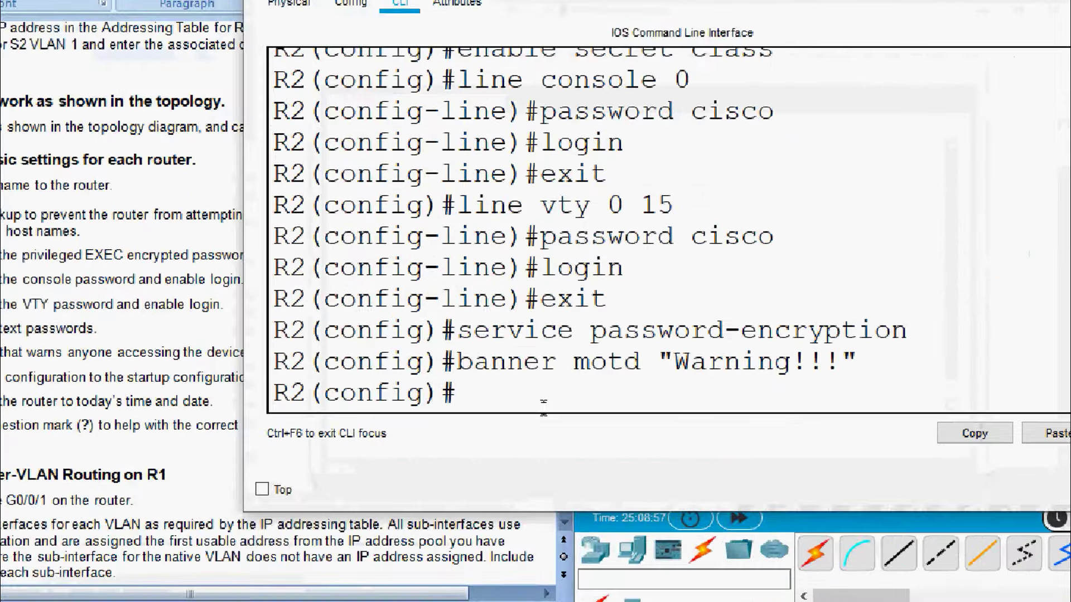
text(exit)
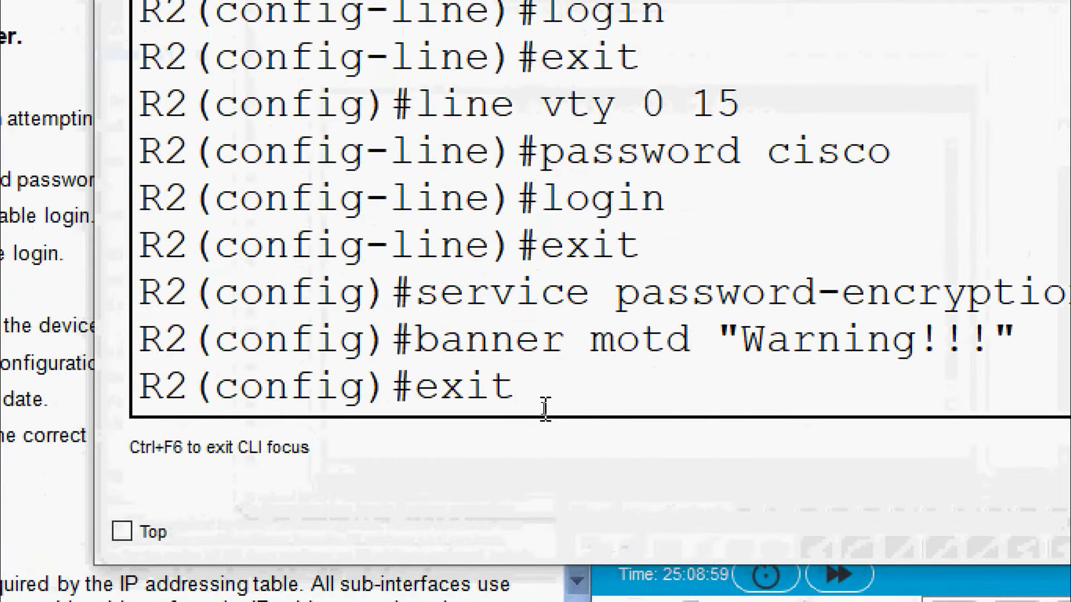
key(Return)
key(Return)
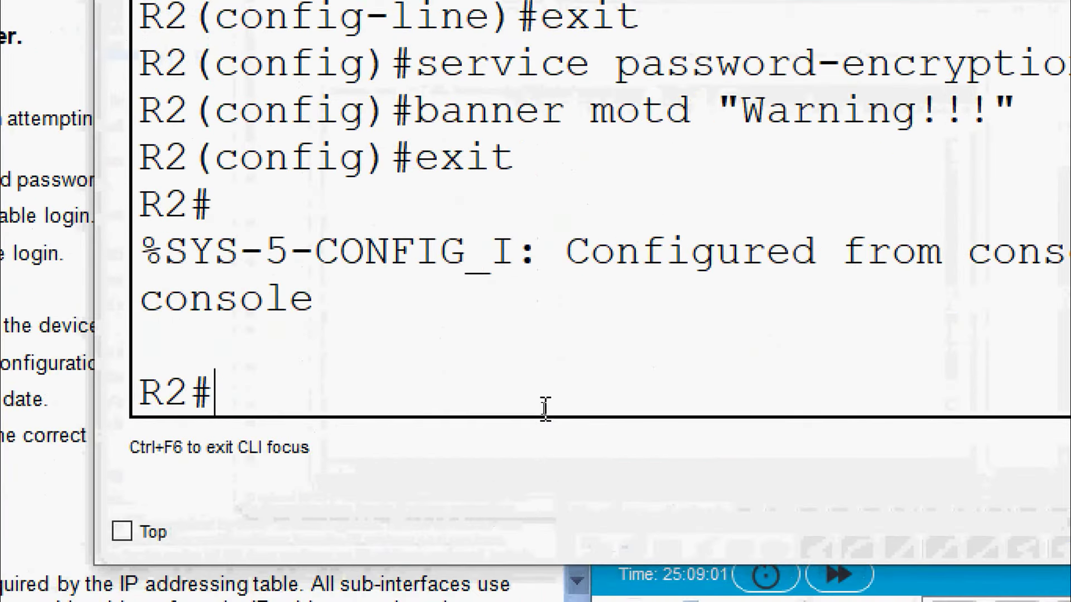
text(clock set)
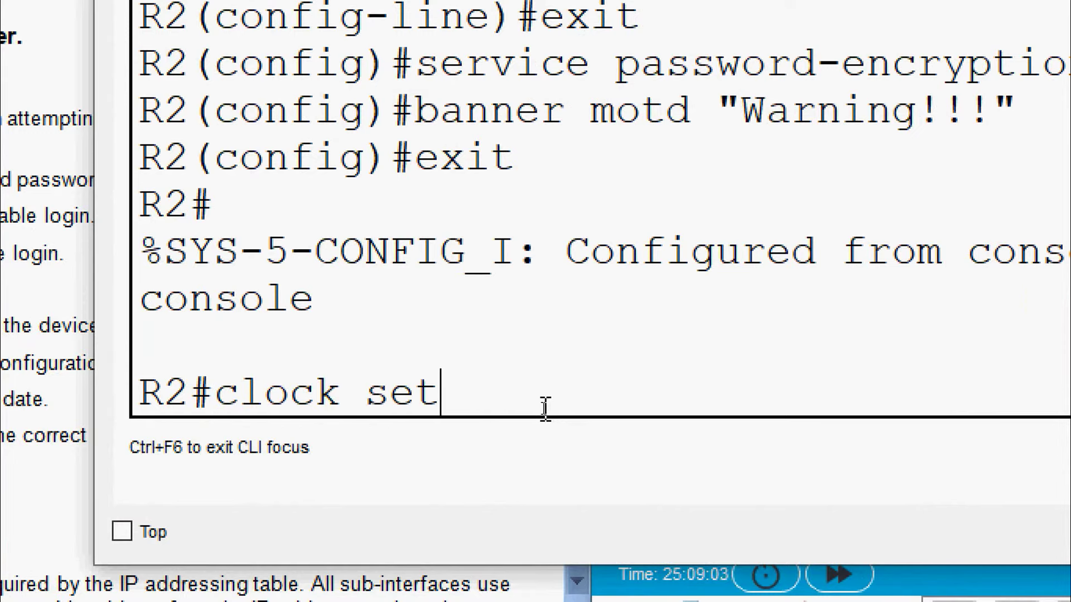
text( ?)
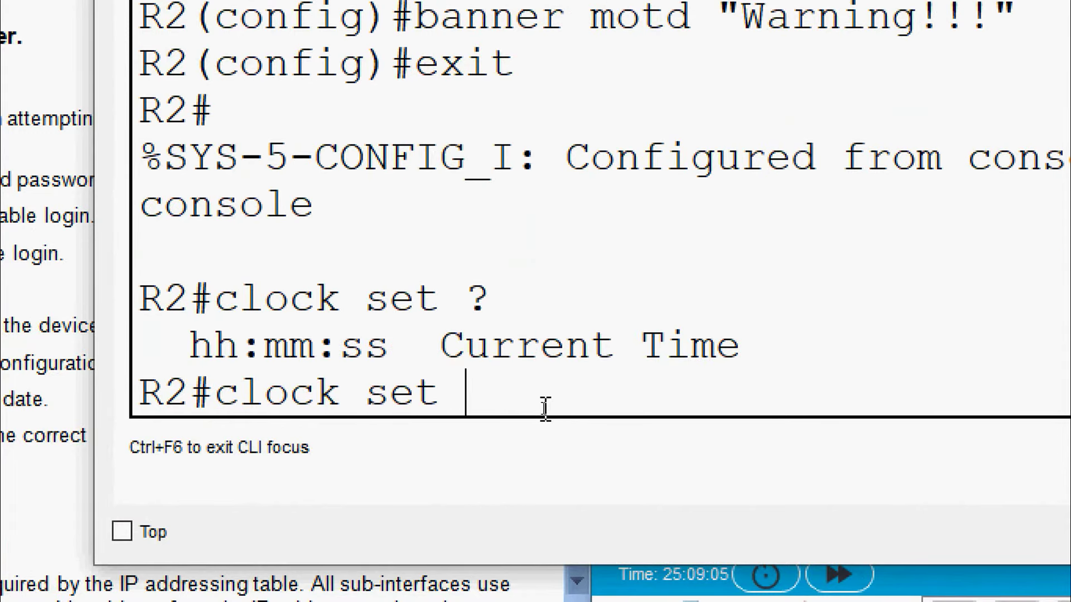
text(10:)
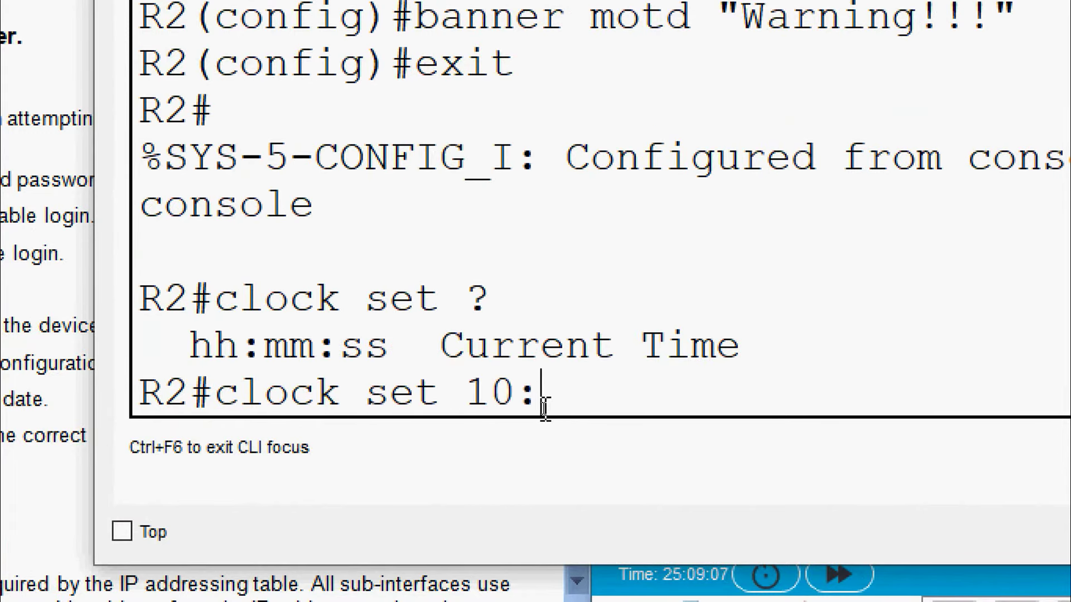
text(01)
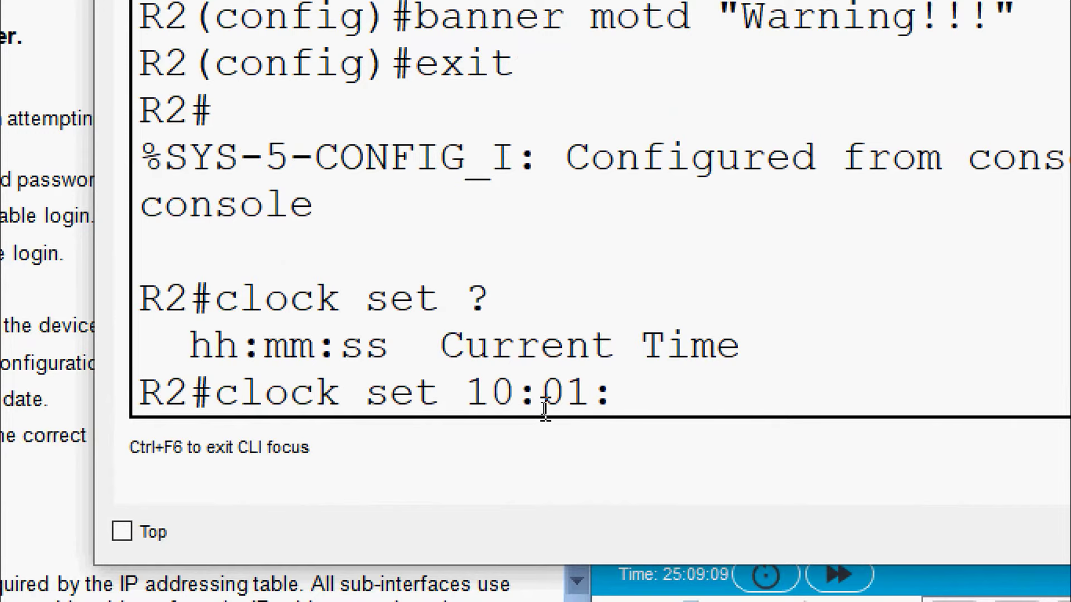
text(:26 ?)
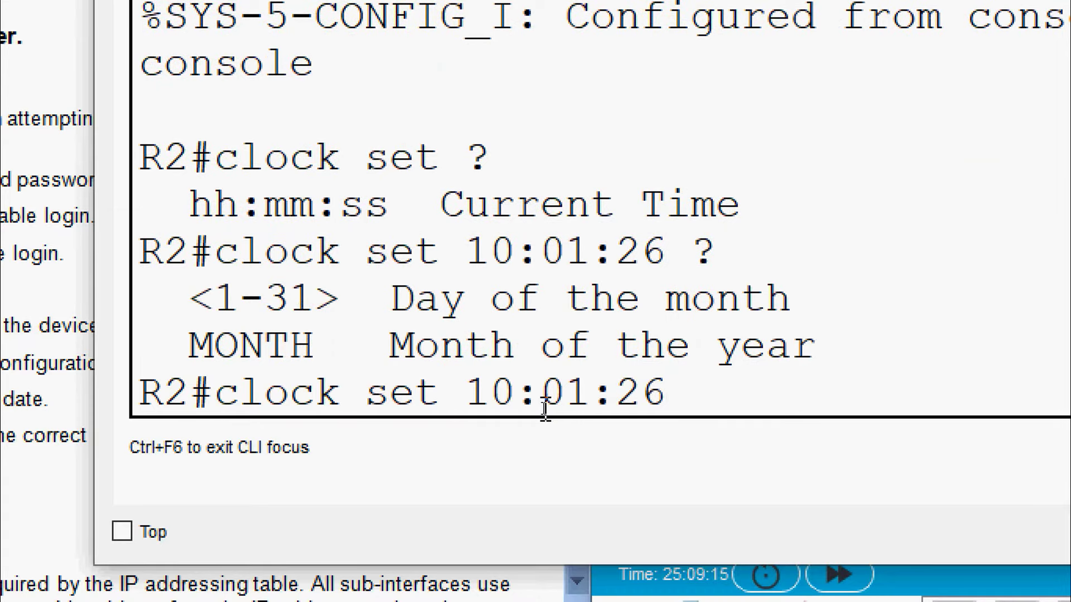
text(3 )
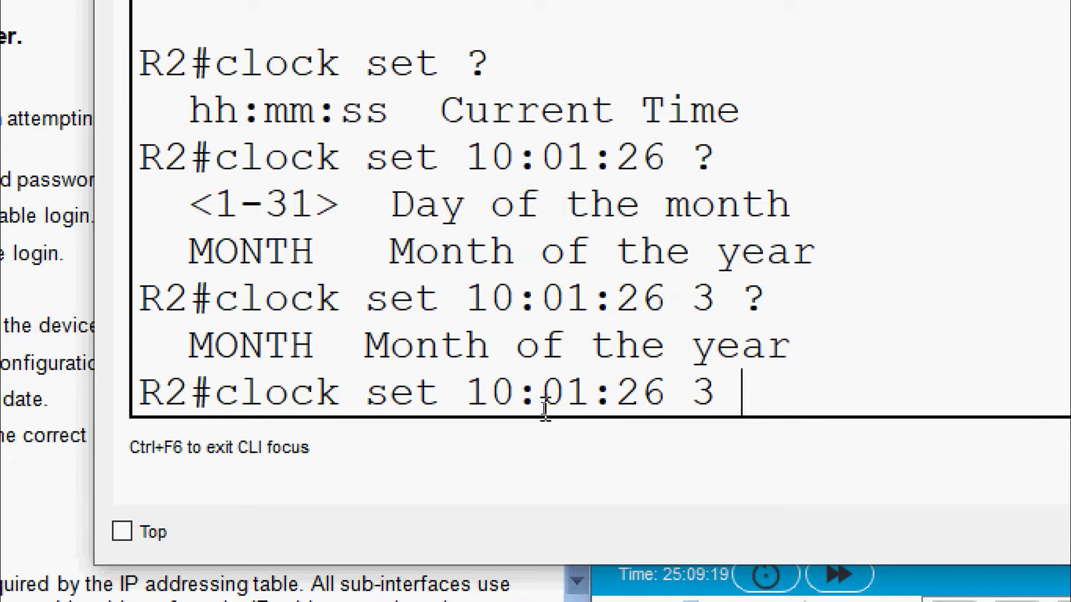
text(?Jul)
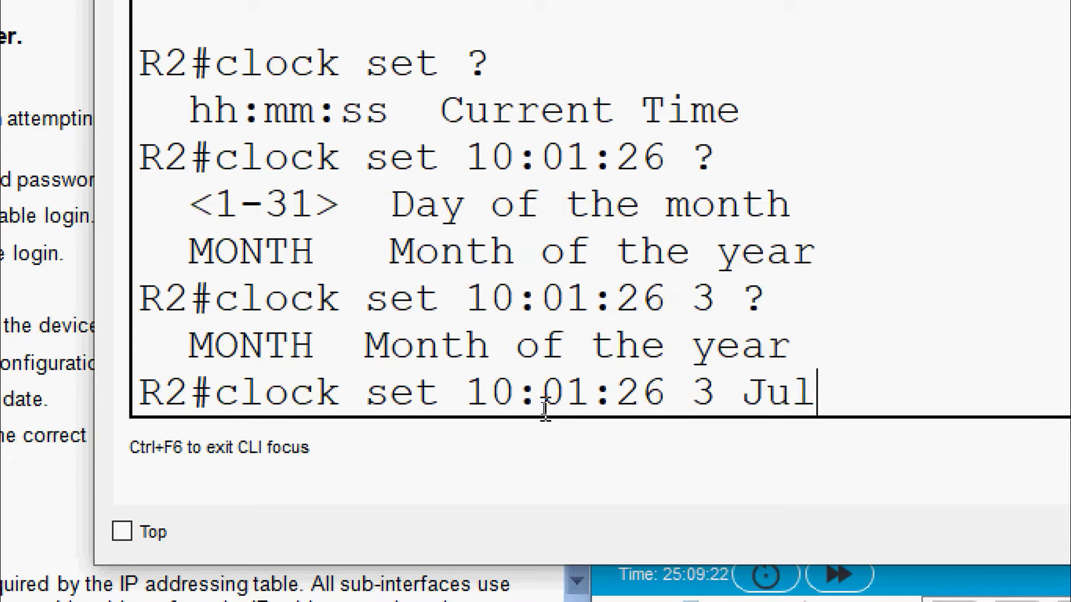
text(y 2020)
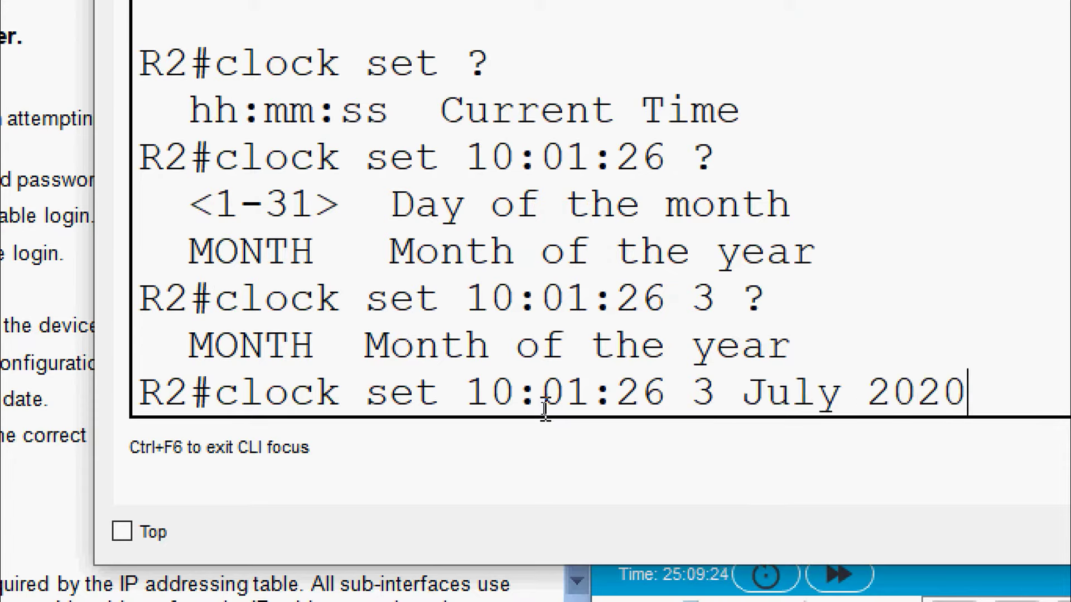
key(Return)
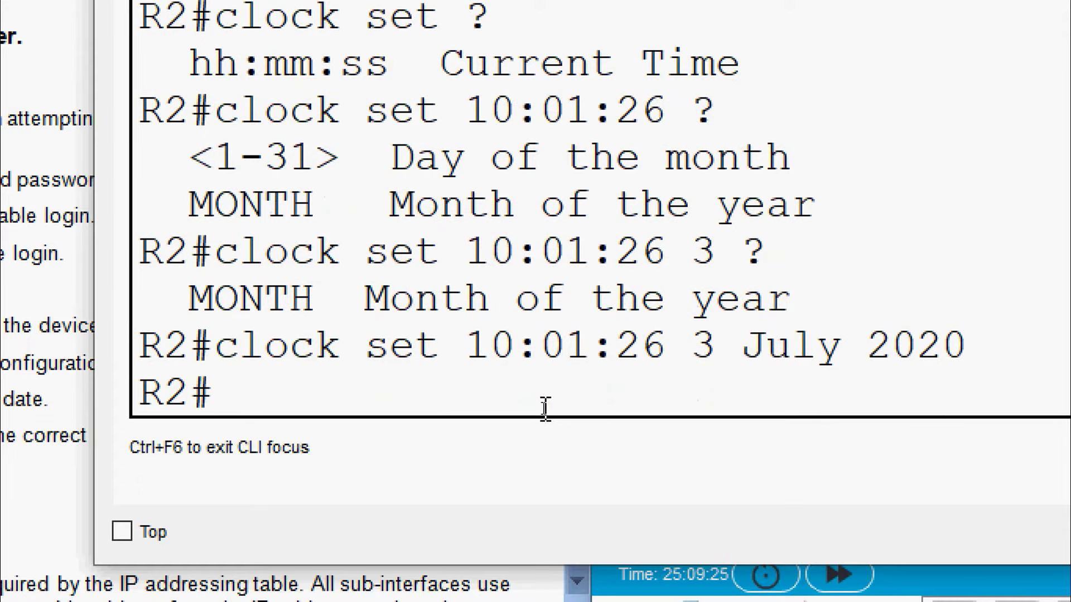
Save R2's running configuration to startup-config and close its console
text(copy run)
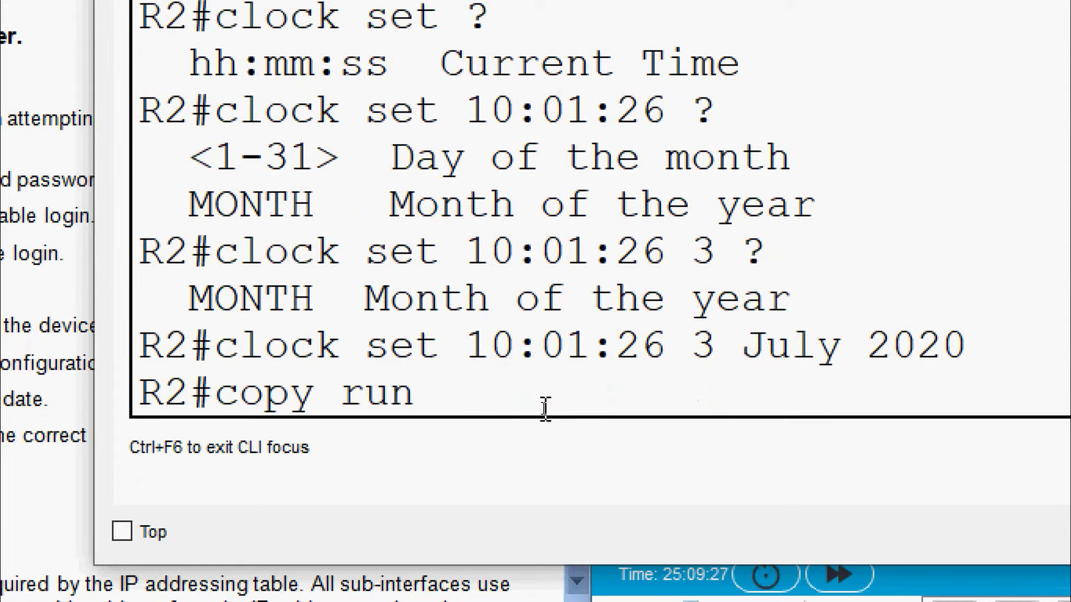
text( start)
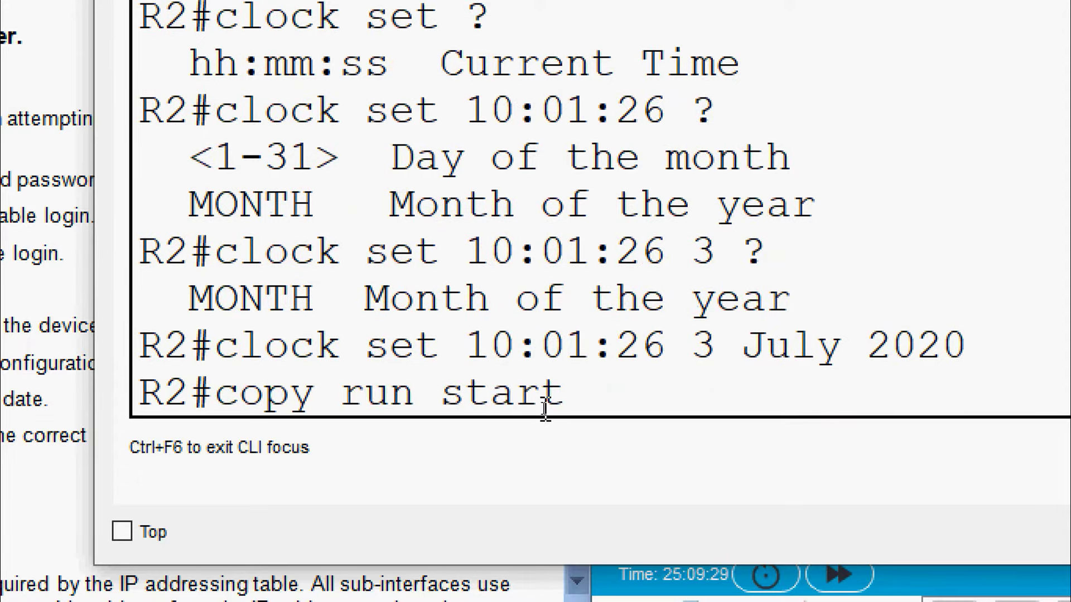
key(Return)
key(Return)
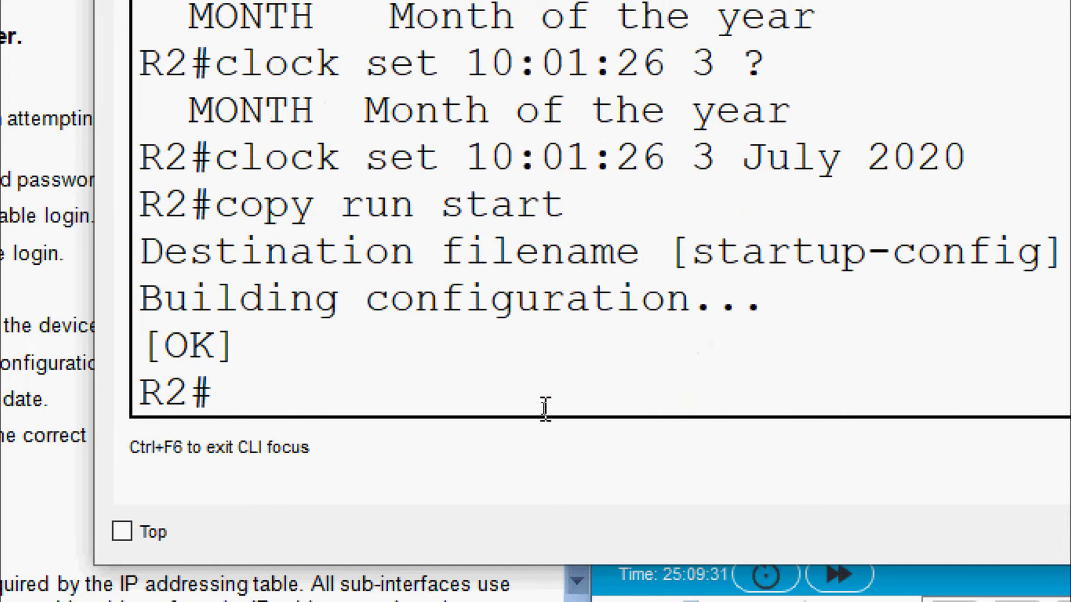
click(960, 72)
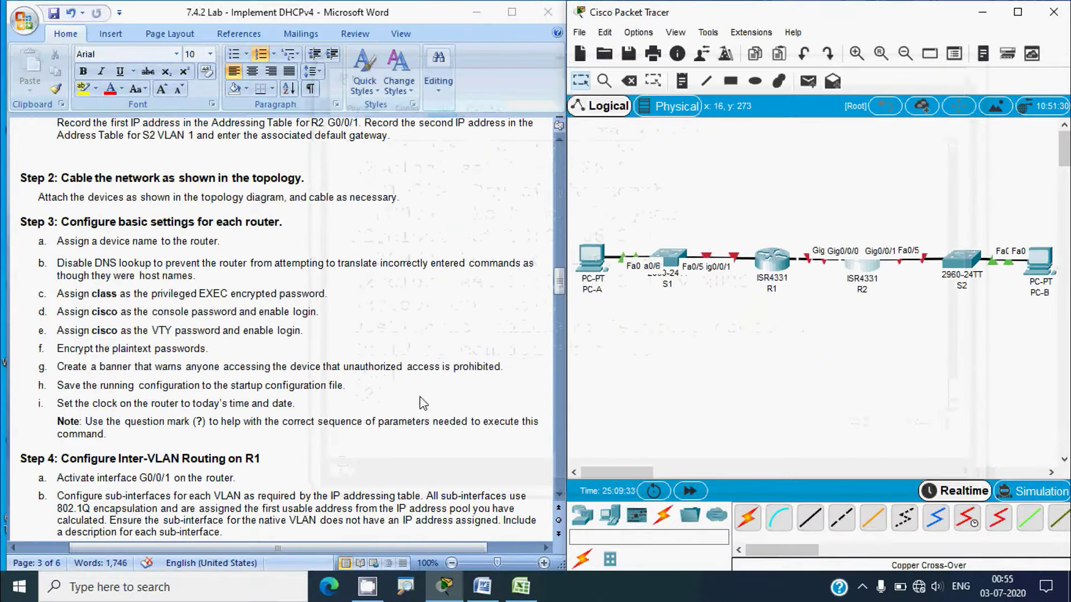
Scroll the Word lab sheet down to show Steps 4 through 6
scroll(361, 424, down, 7)
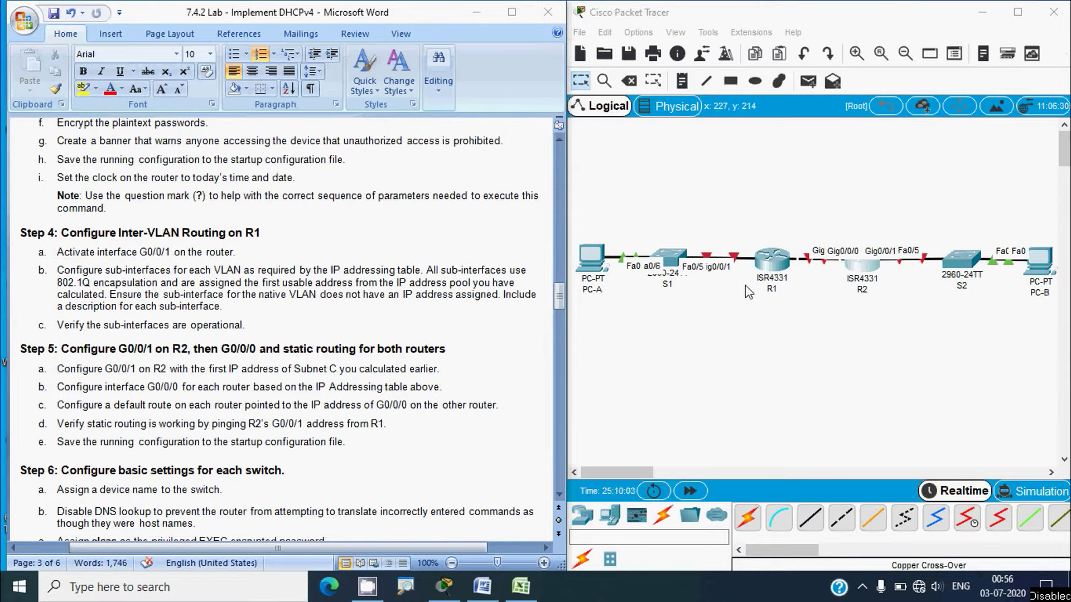
Enable R1's interface g0/0/1 with no shutdown
click(769, 268)
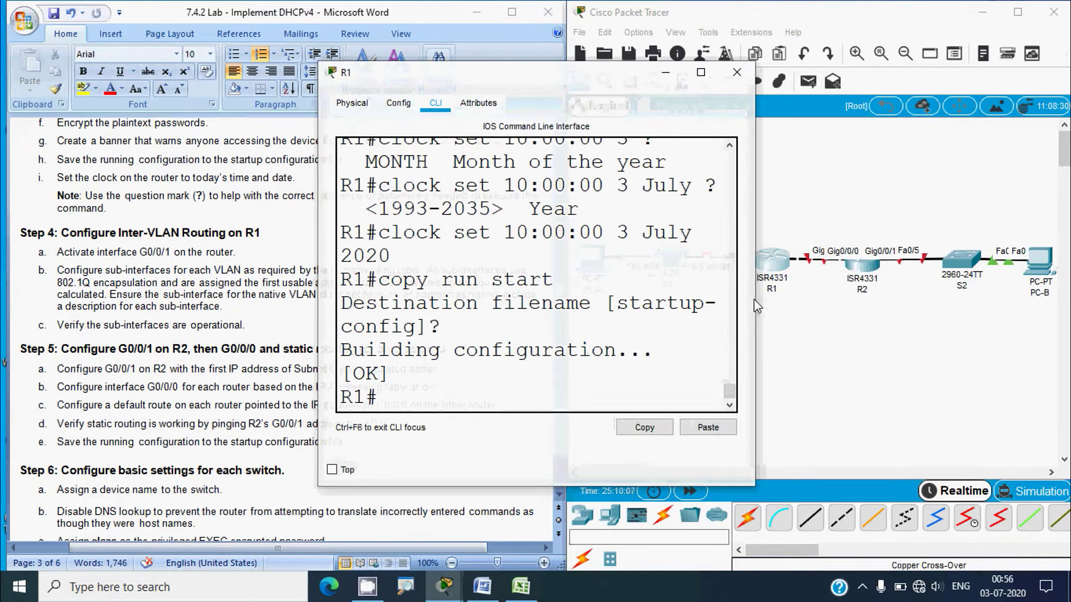
drag(756, 296, 922, 296)
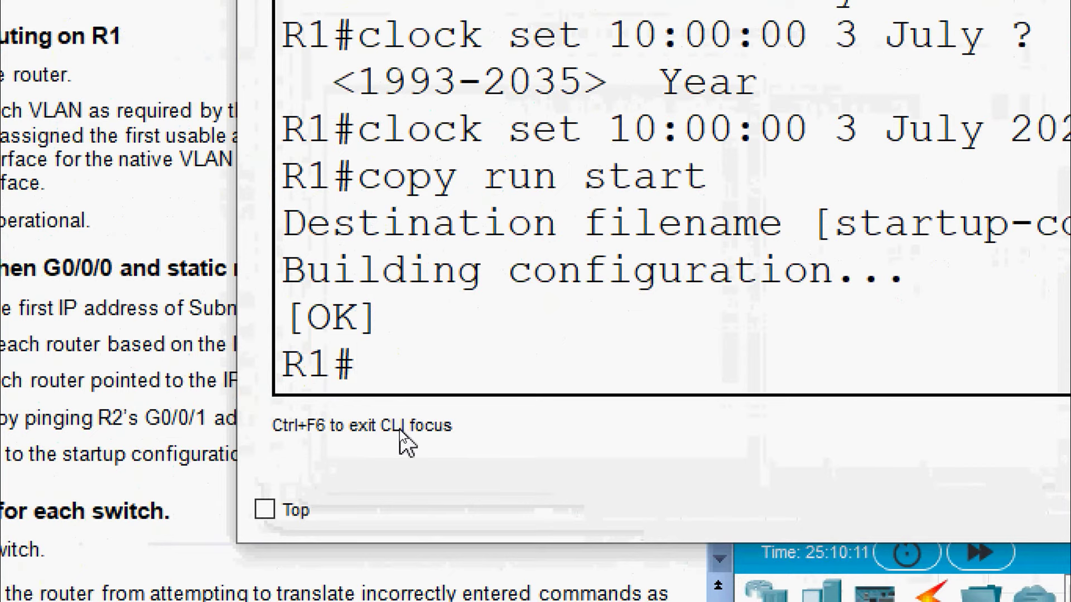
text(conf )
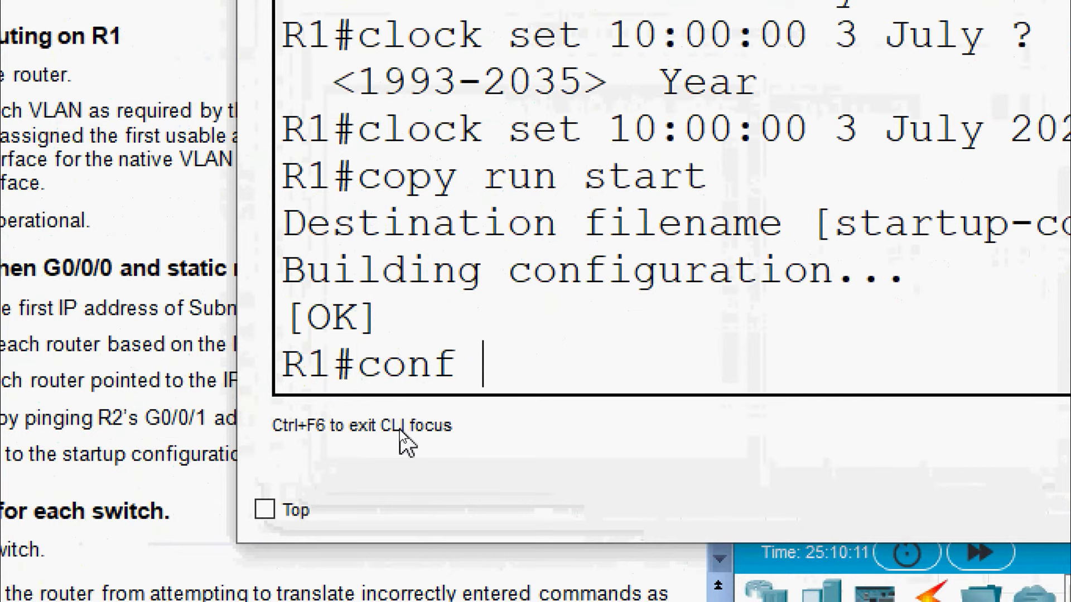
text(t)
key(Return)
text(interface )
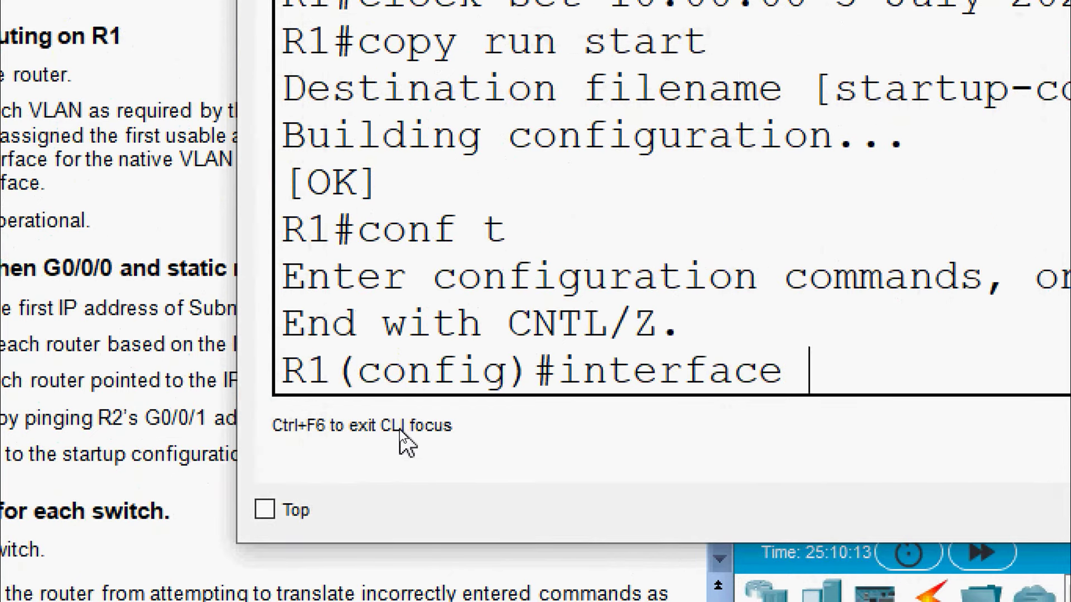
text(g0/0/1)
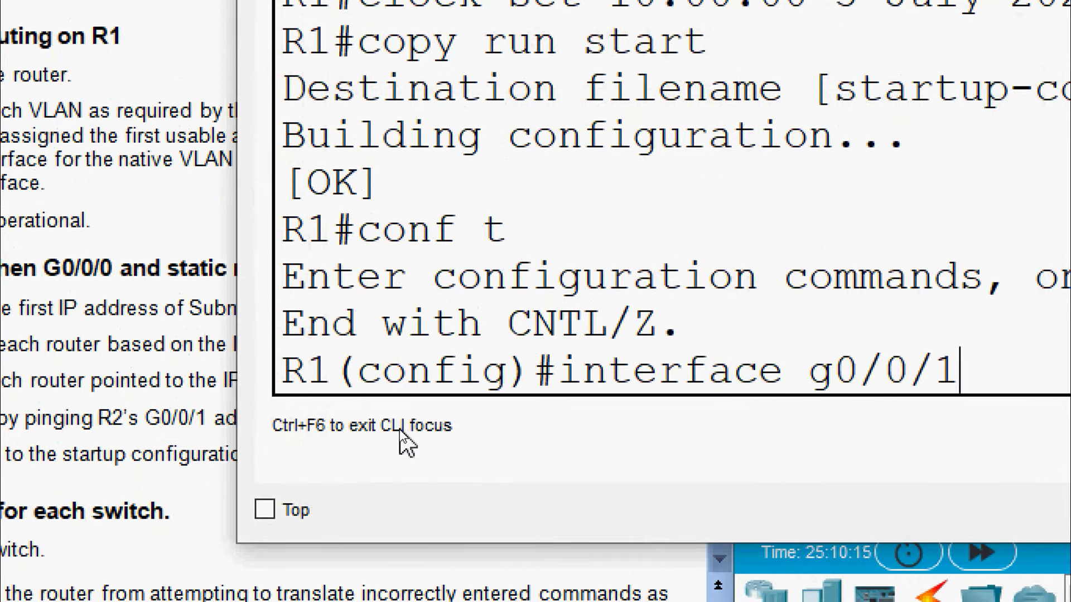
key(Return)
text(no sh)
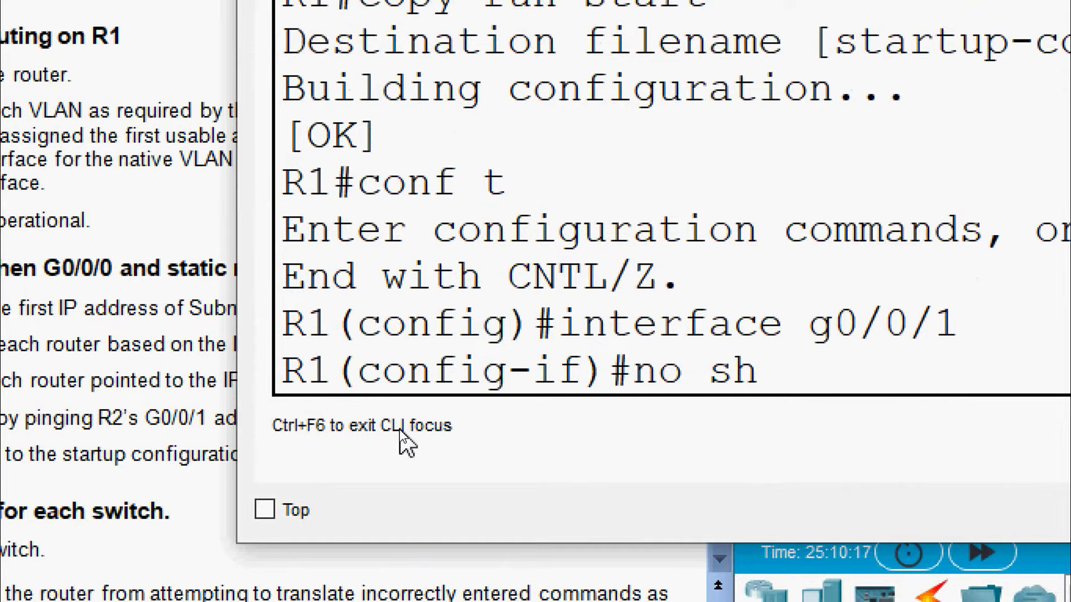
text(utdown)
key(Return)
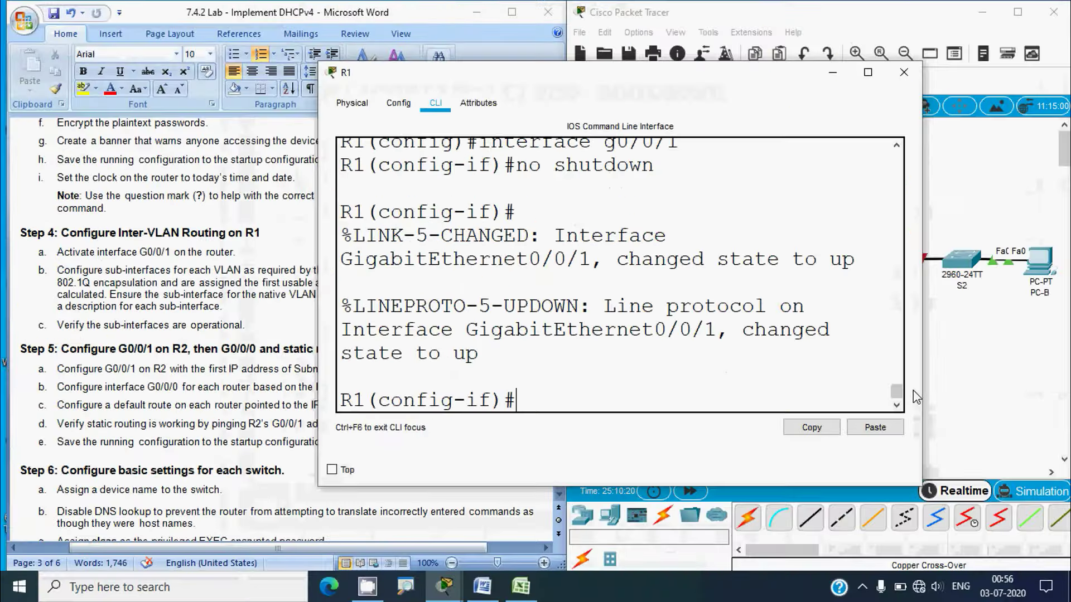
Check the lab instructions in Word, then reopen R1's console
click(985, 381)
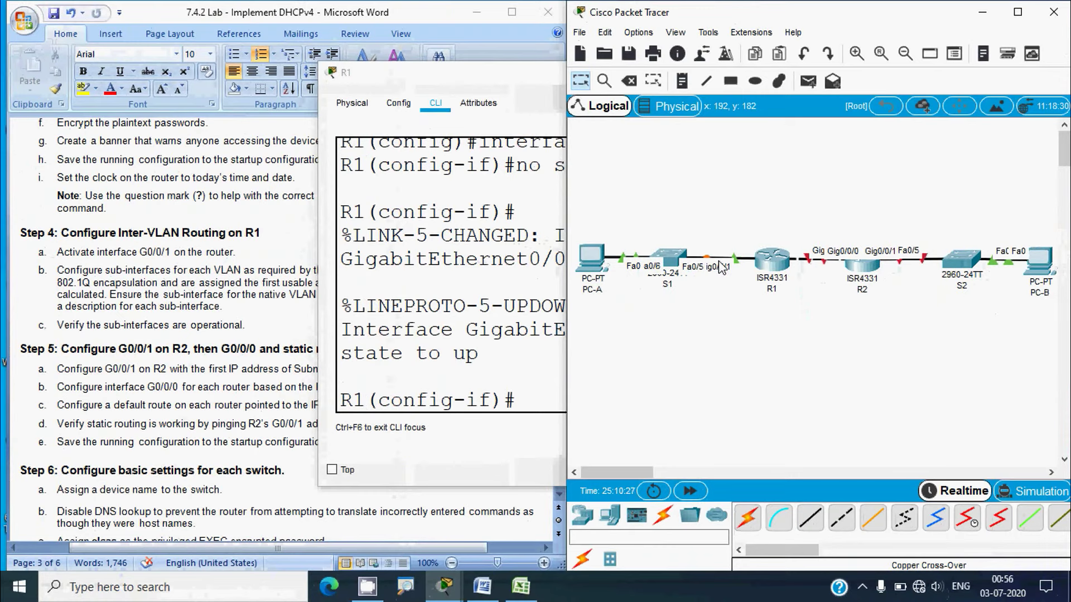
click(285, 368)
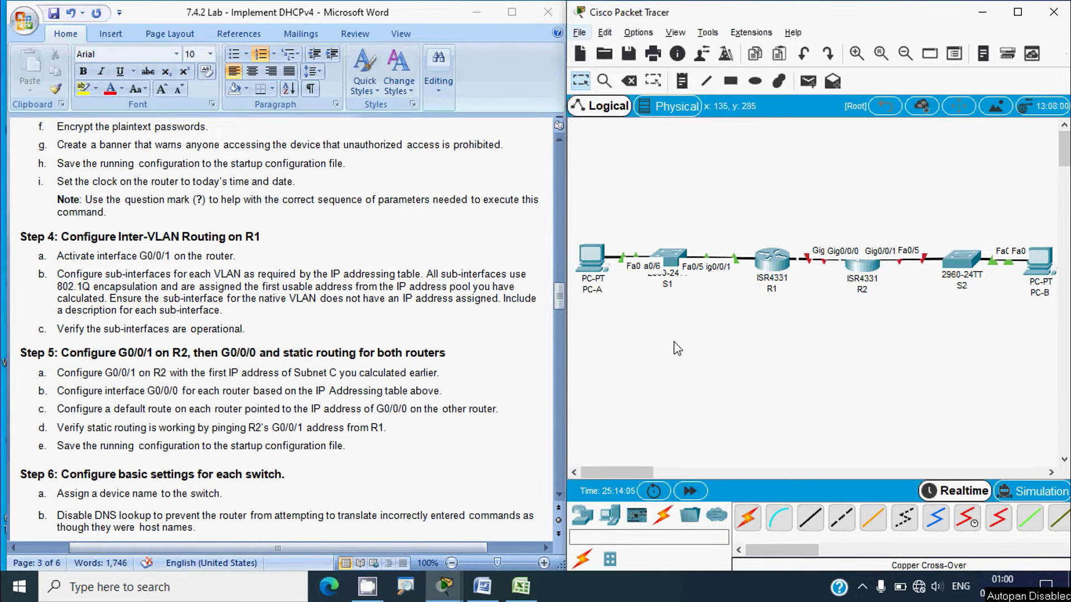
click(772, 261)
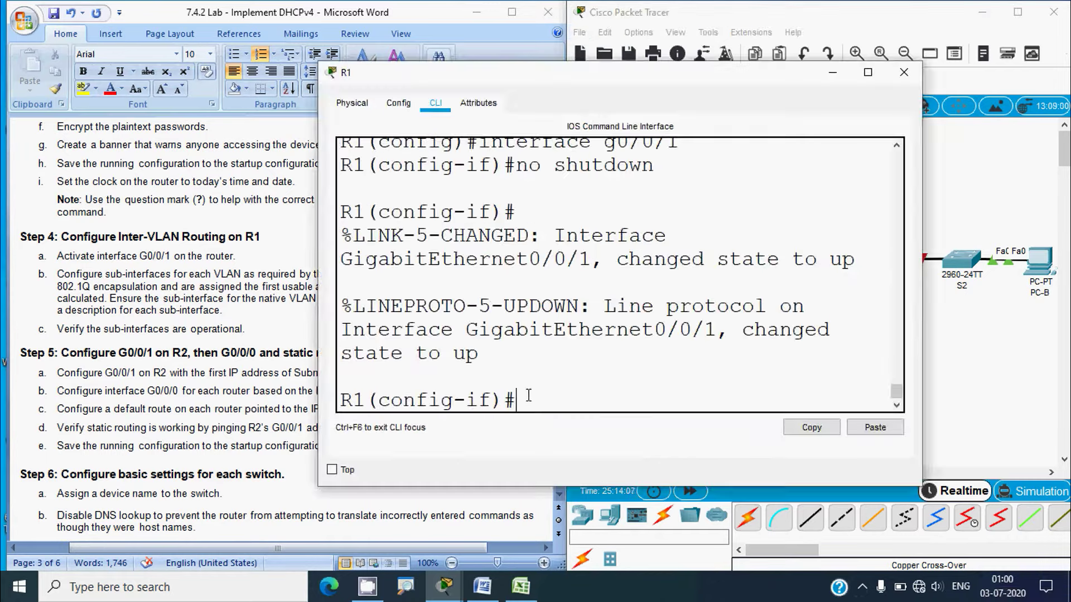
drag(320, 315, 257, 315)
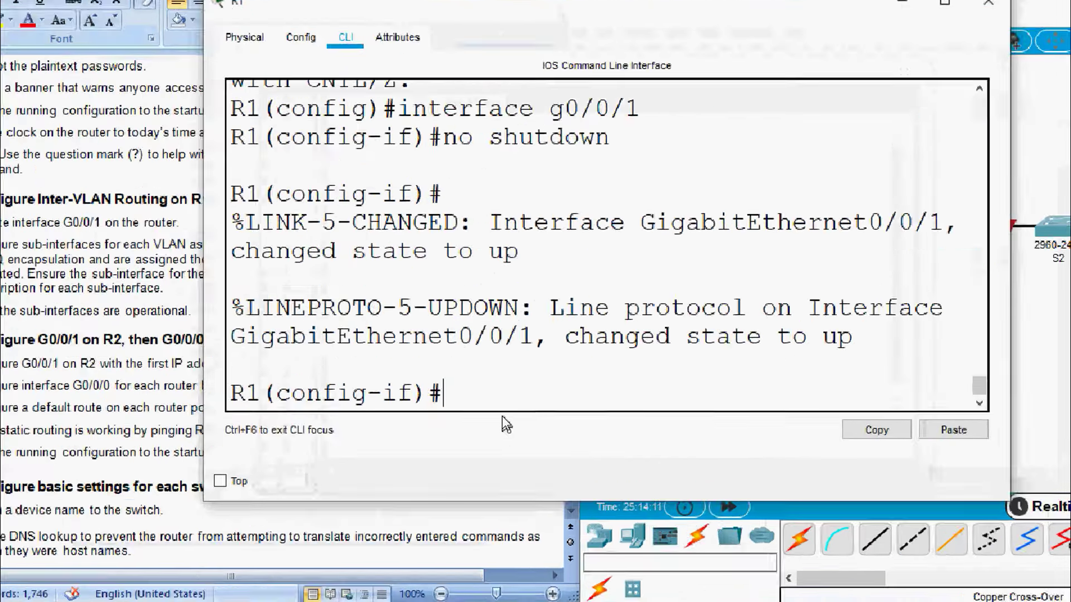
Create R1's subinterface g0/0/1.100, checking its address in the addressing table
text(exit)
key(Return)
text(int)
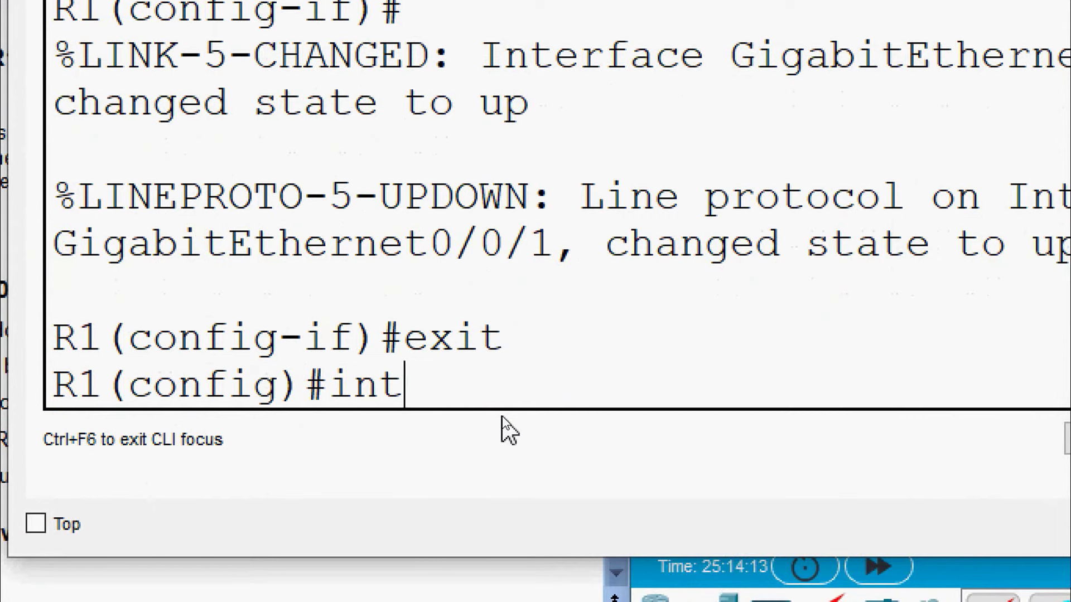
text(erface g)
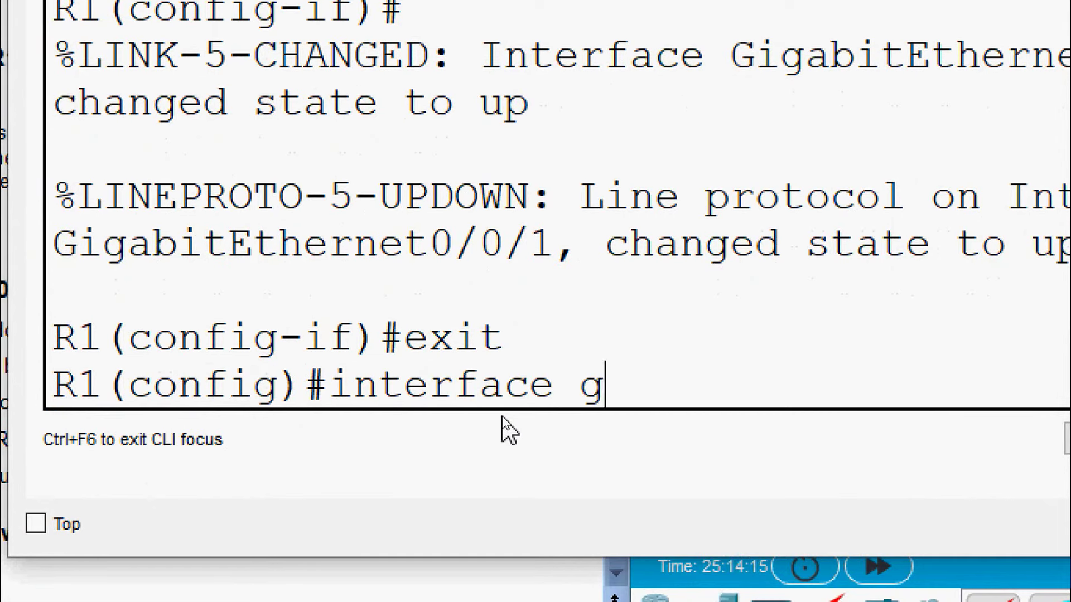
text(0/0/1.)
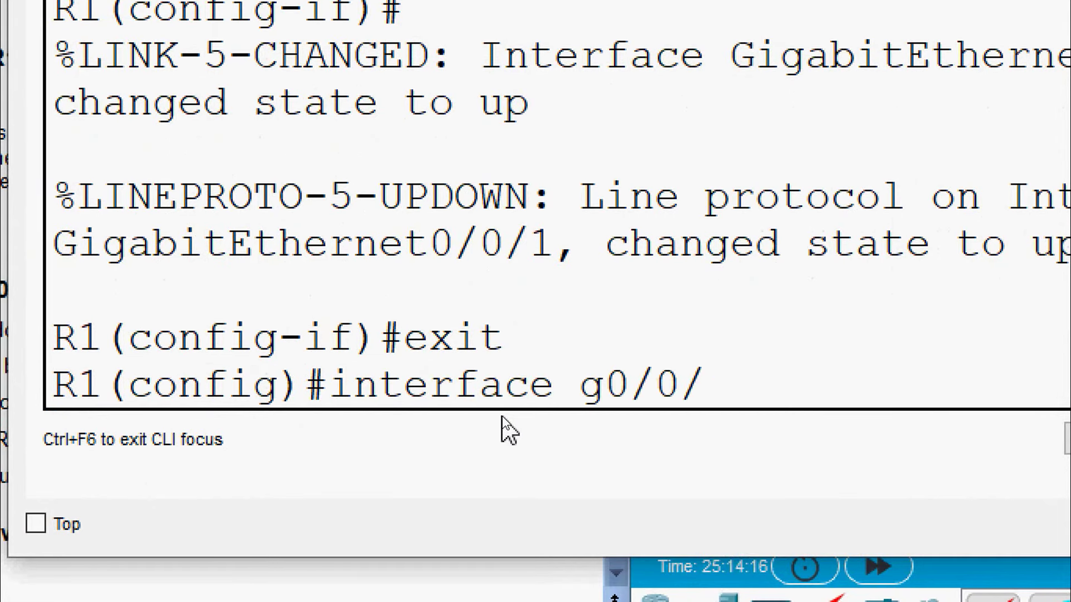
text(100)
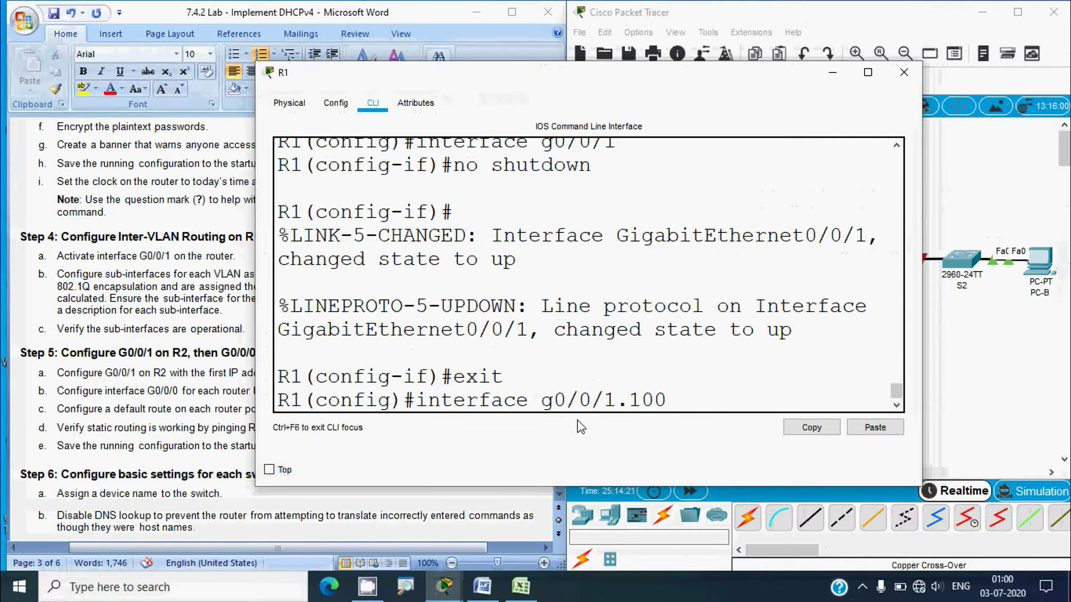
click(520, 586)
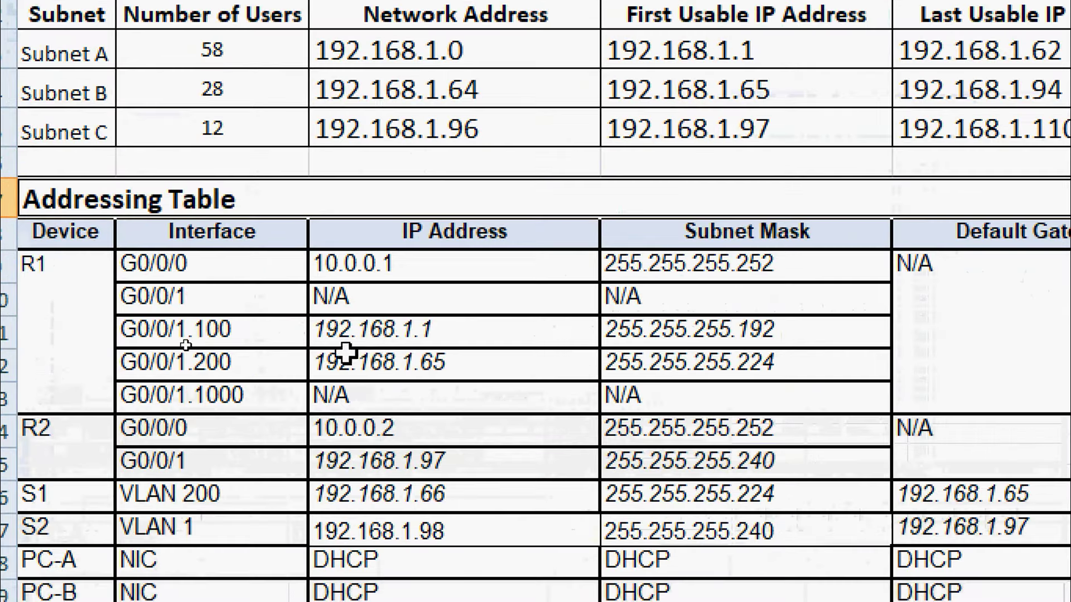
click(373, 336)
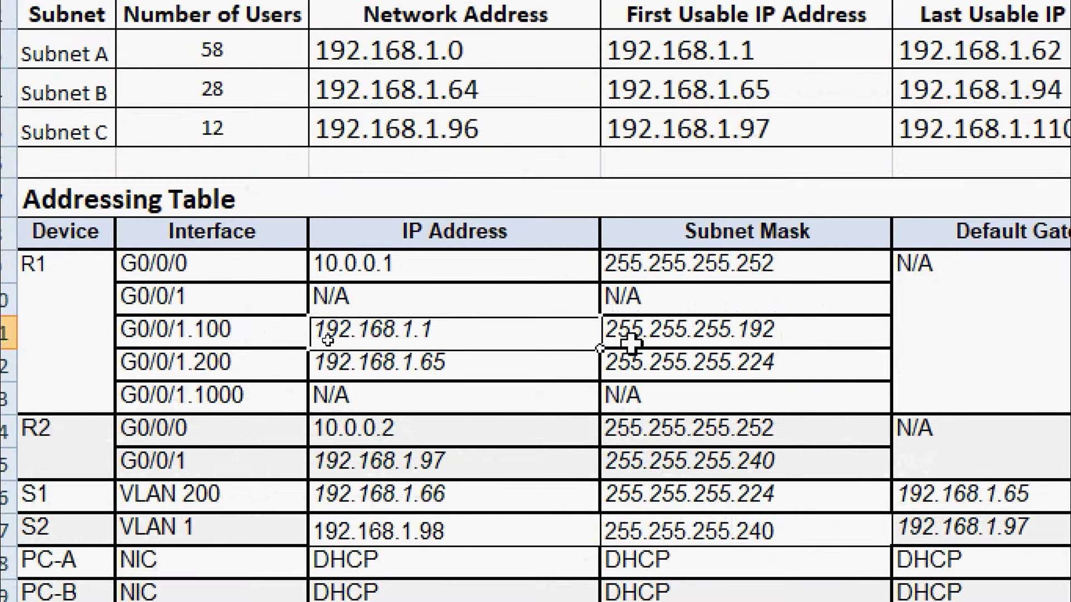
click(650, 334)
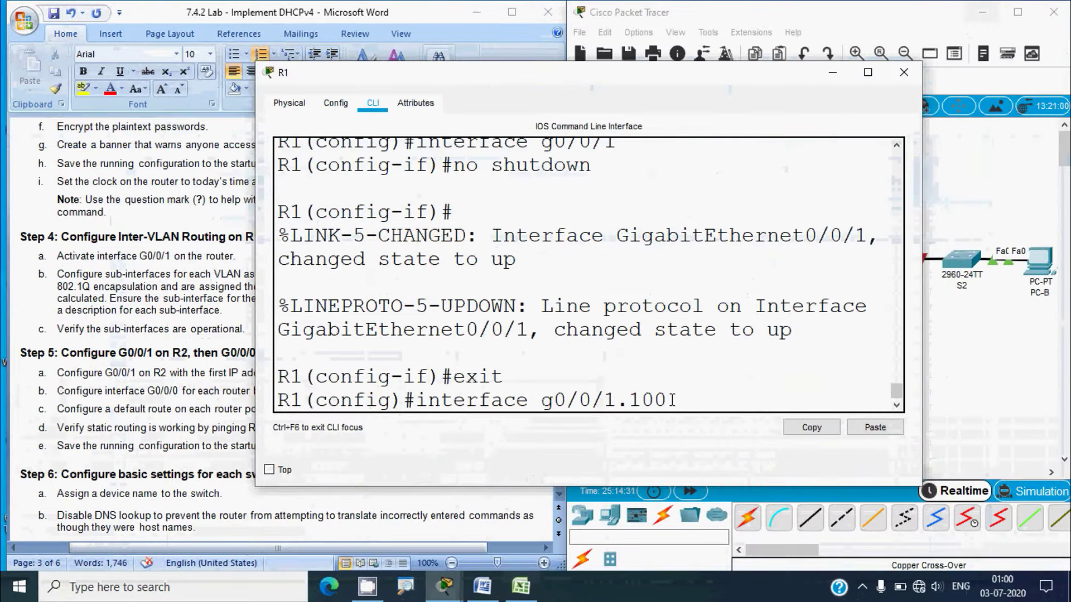
key(Return)
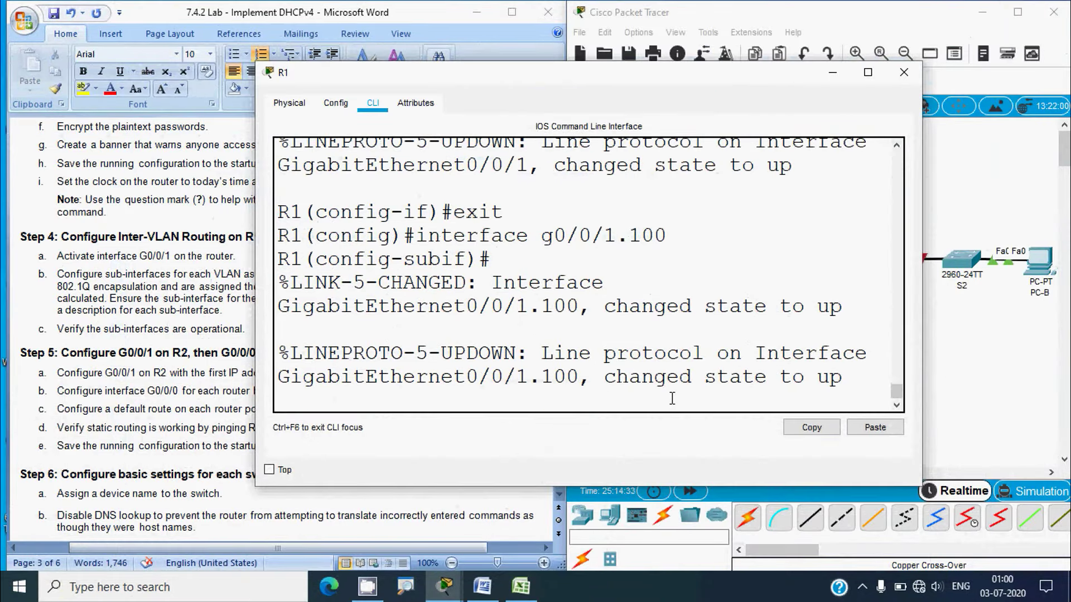
key(Return)
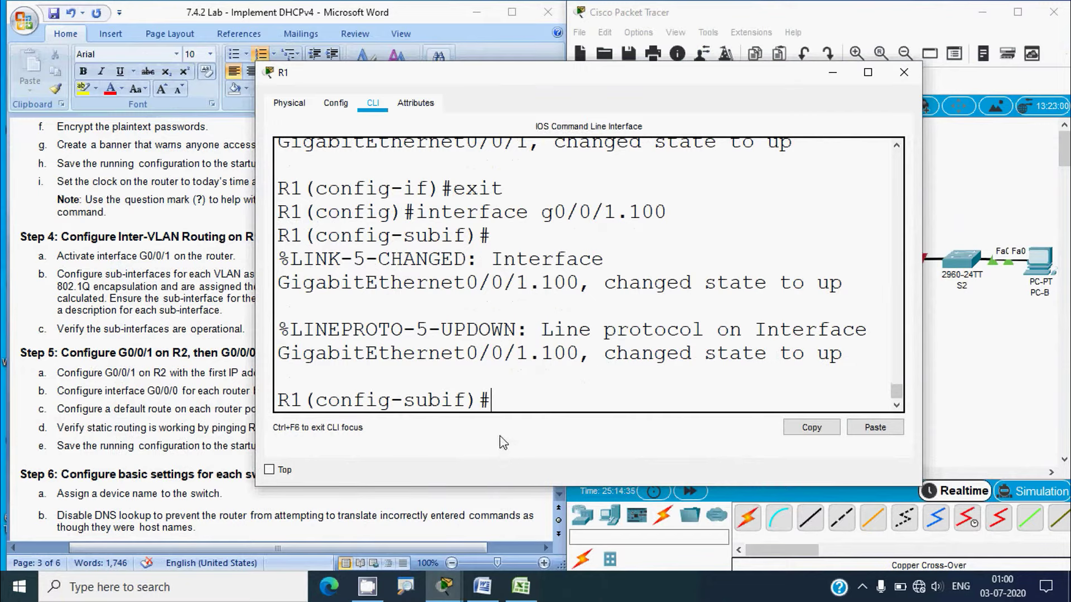
Set the subinterface encapsulation to dot1q 100, fixing the mistyped command
text(encapsu)
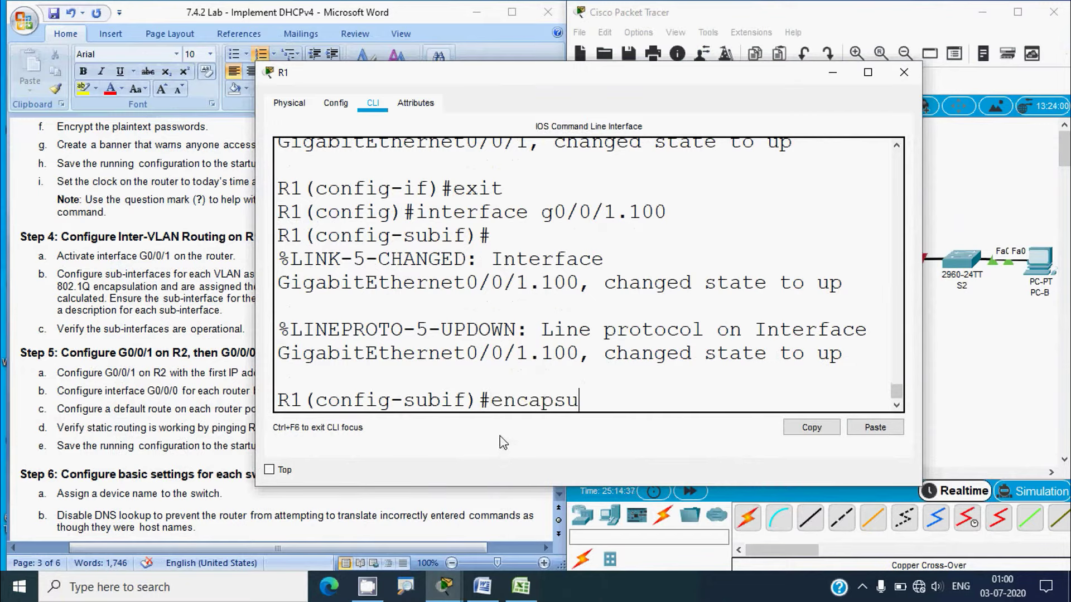
text(lation dot1.)
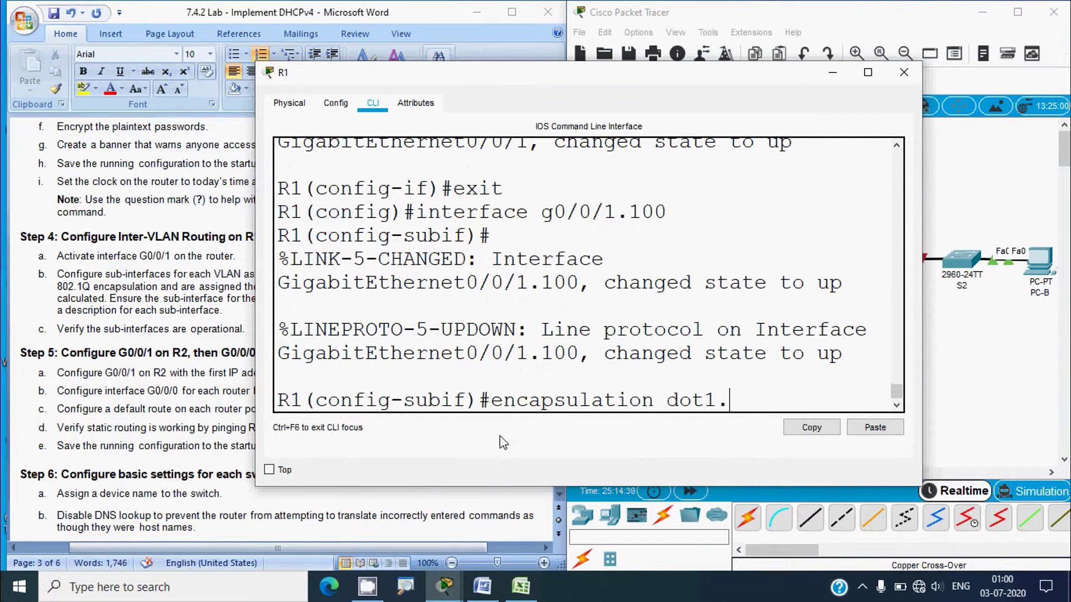
text(q 100)
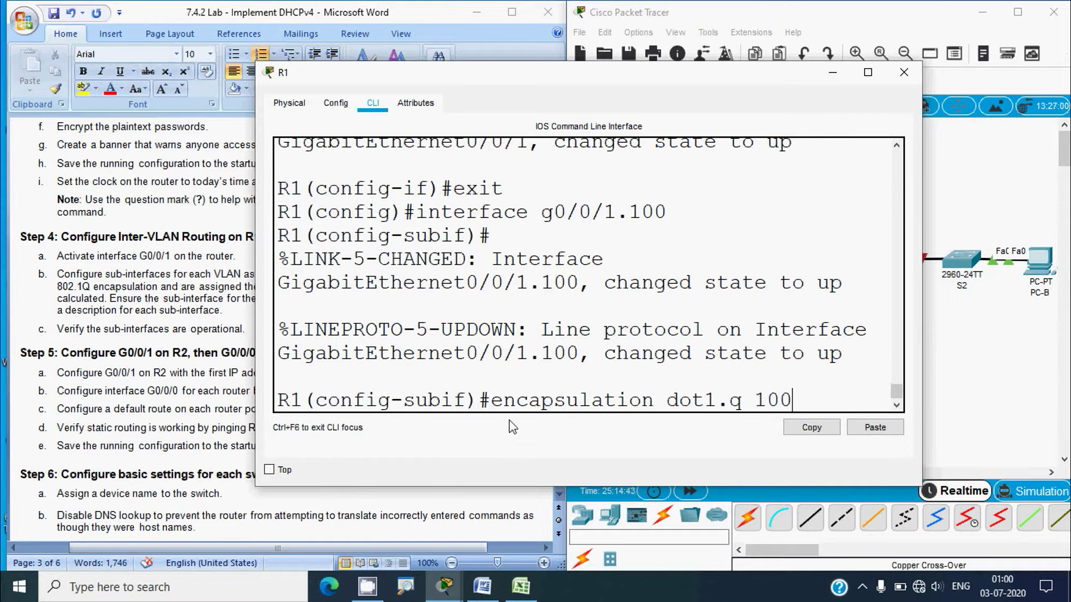
key(Return)
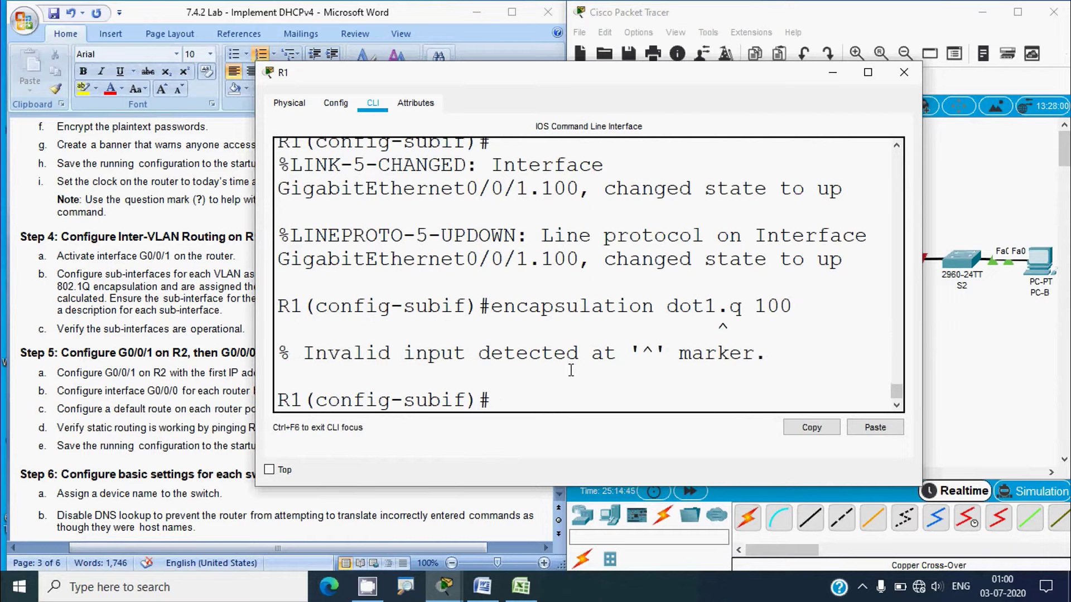
key(Up)
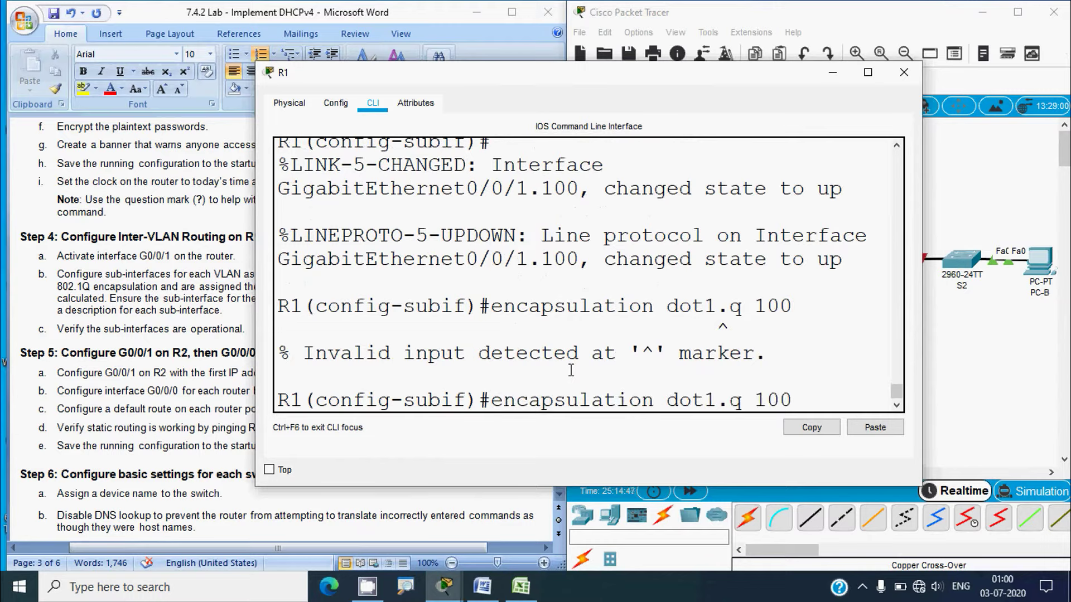
key(Left)
key(Left)
key(BackSpace)
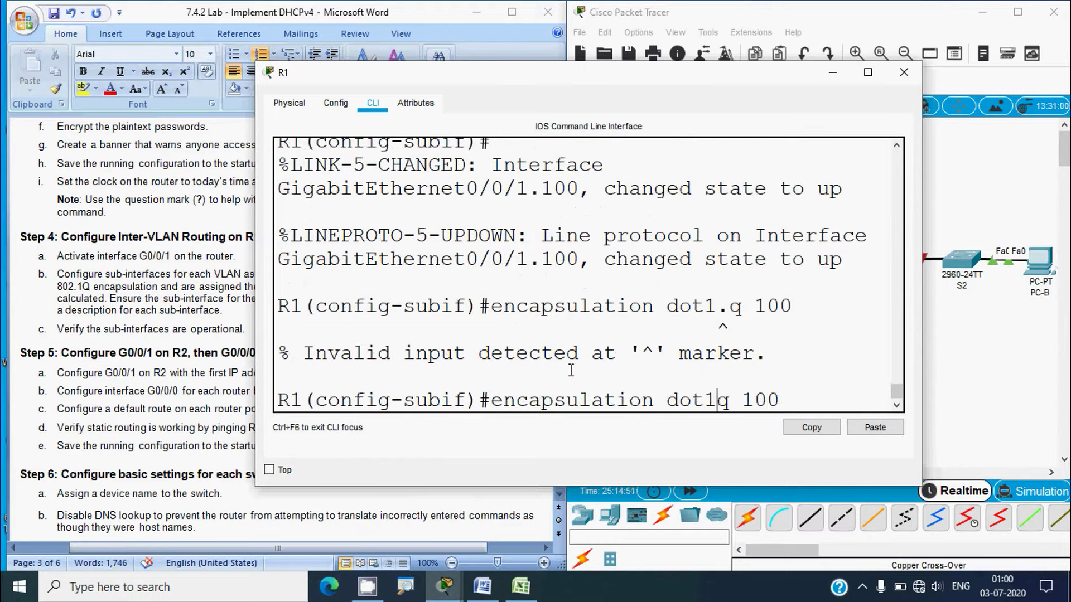
key(Return)
Assign g0/0/1.100 the address 192.168.1.1 with mask 255.255.255.192
text(ip address )
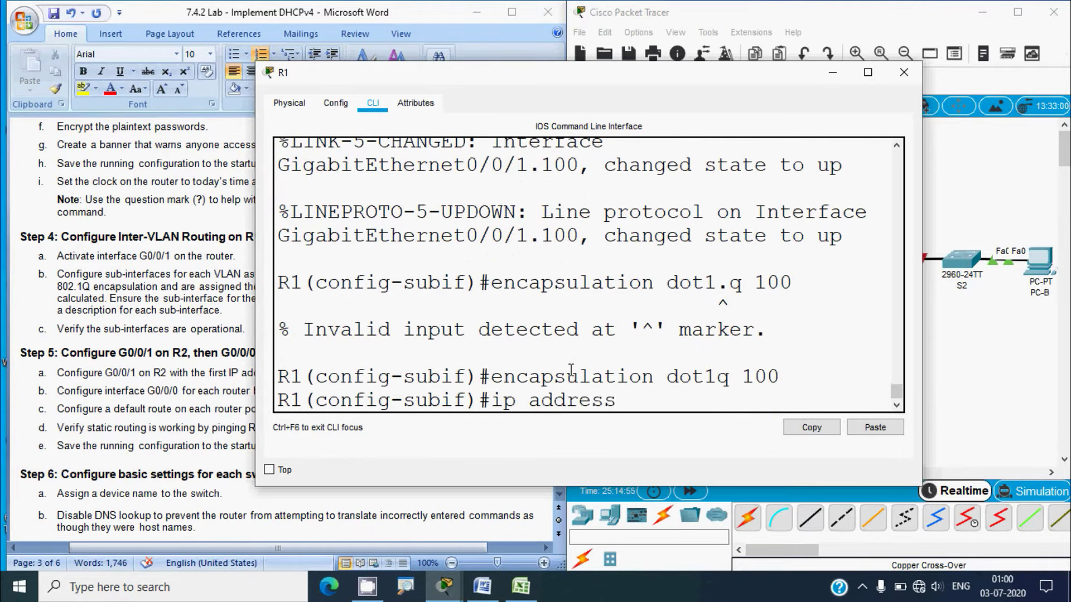
text(192.168.1.1 255)
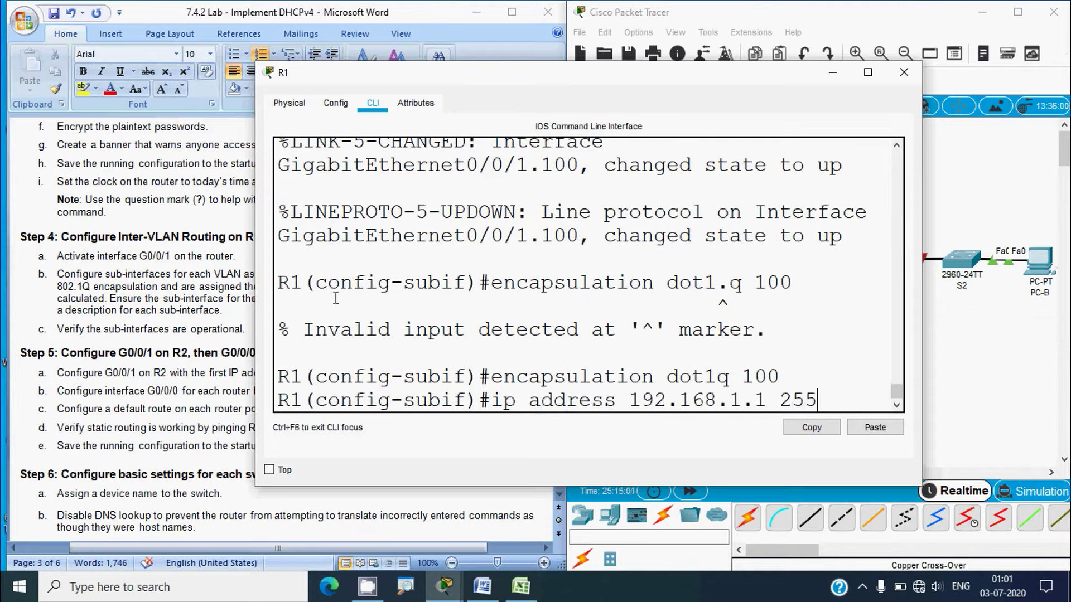
drag(256, 324, 102, 352)
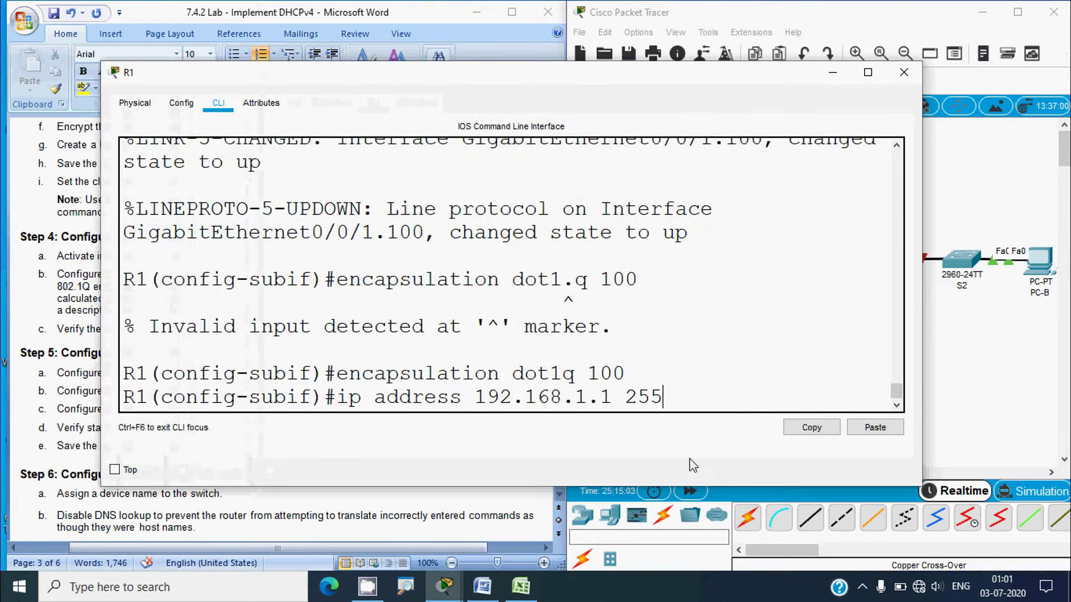
text(.255.255.192)
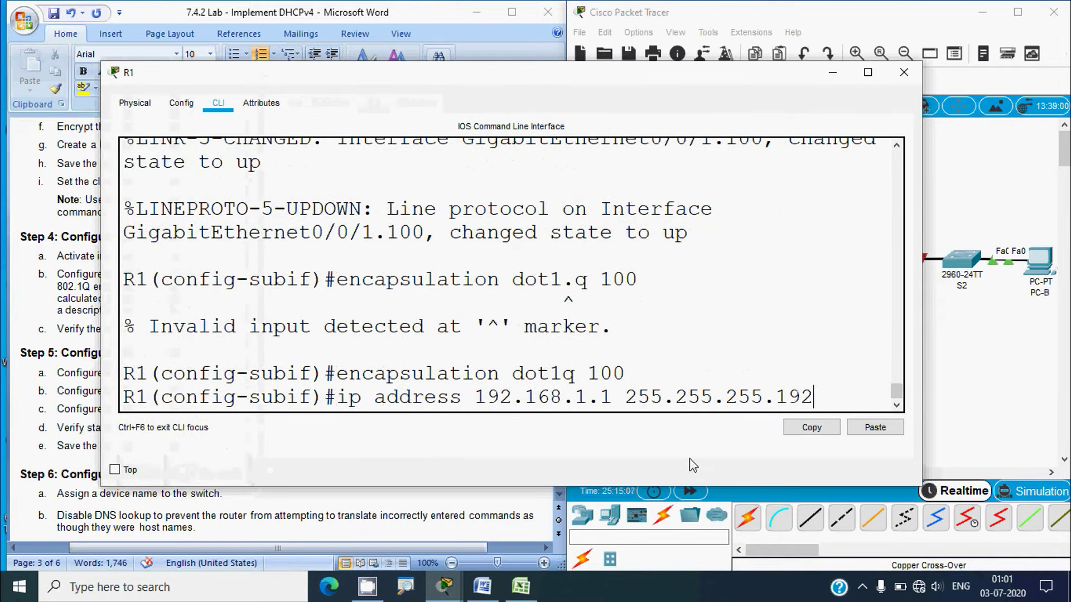
key(Return)
Re-enter R1's subinterface g0/0/1.100 configuration by recalling it from command history
text(exit)
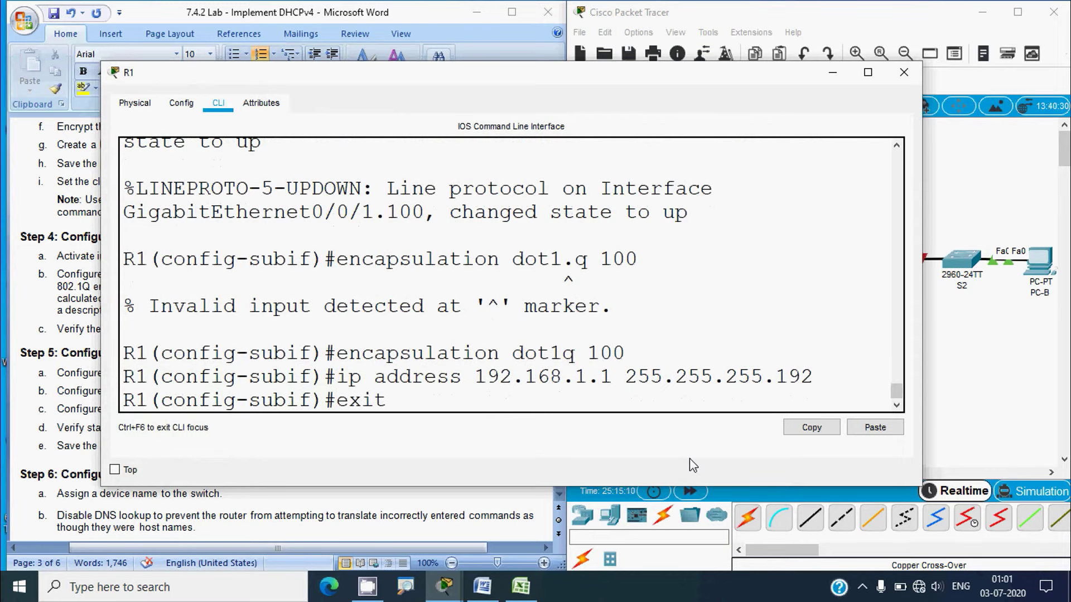
key(Return)
click(650, 520)
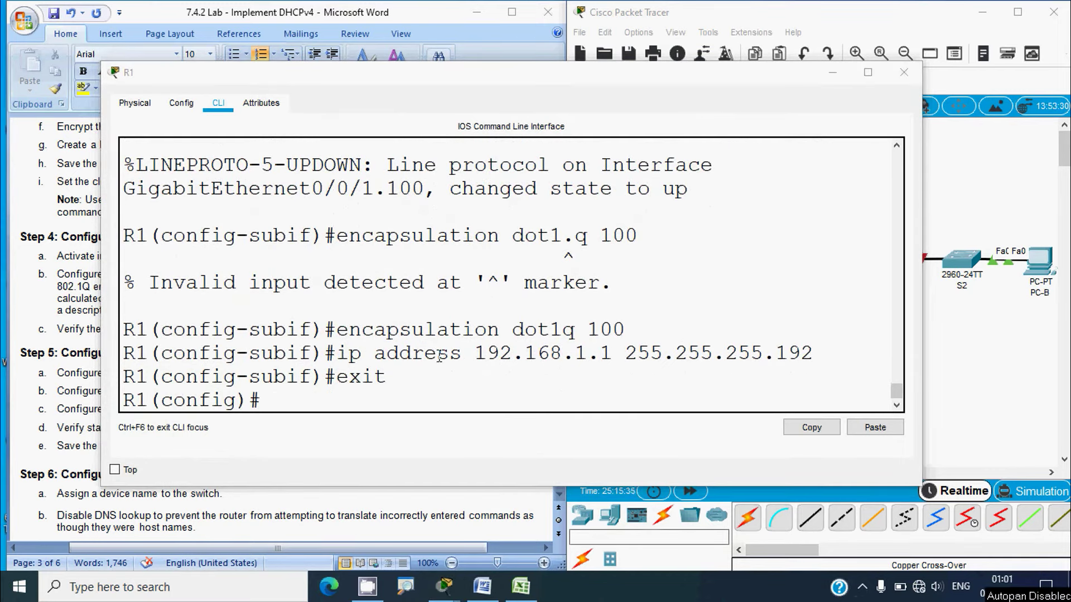
click(305, 398)
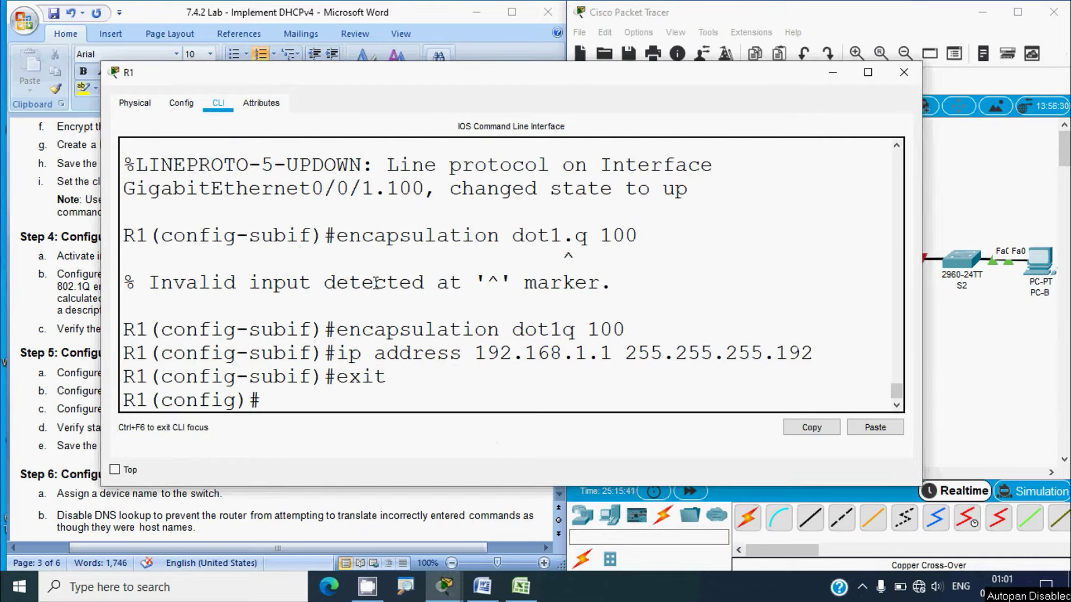
text(exit)
key(Up)
key(Up)
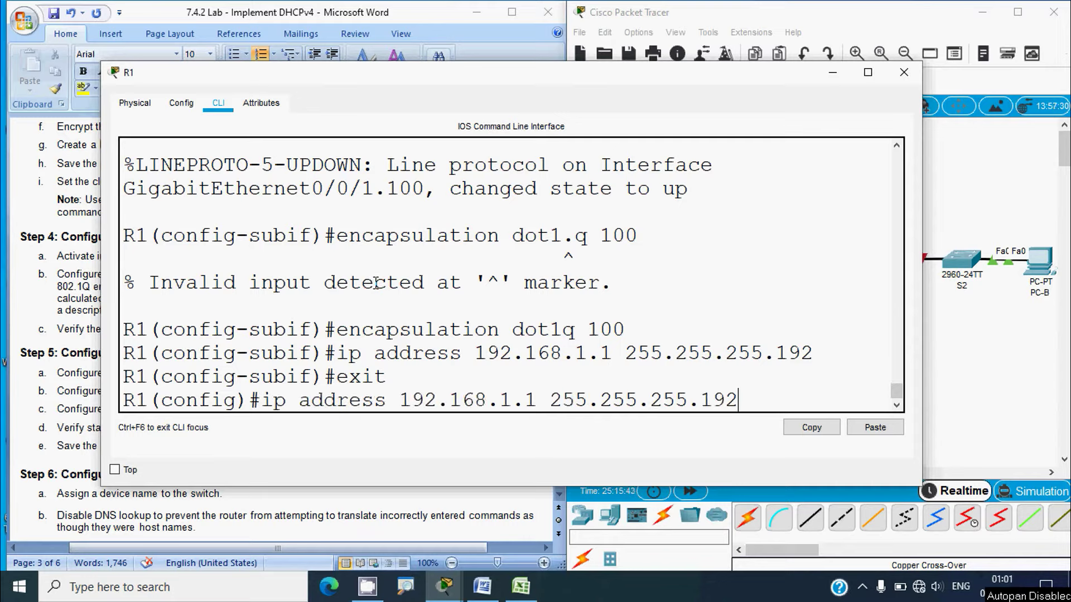
key(Up)
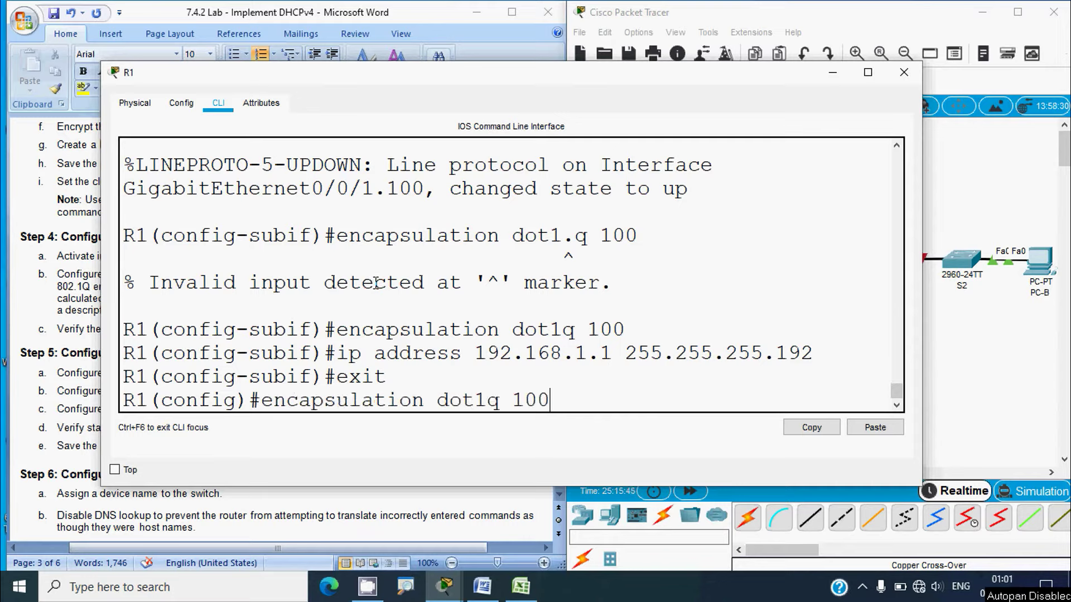
key(Up)
key(Up)
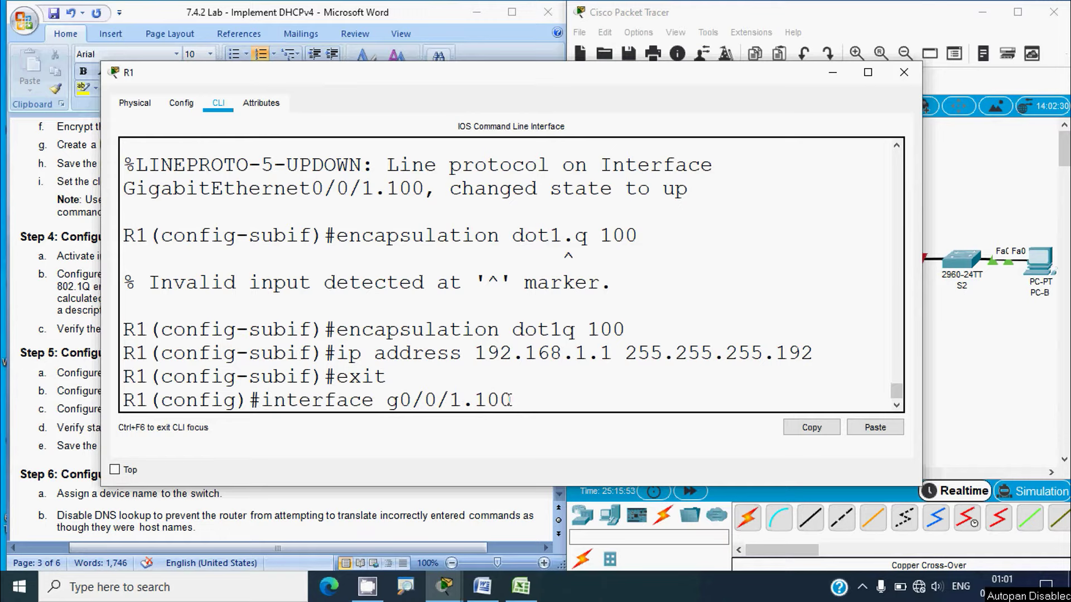
drag(509, 400, 261, 401)
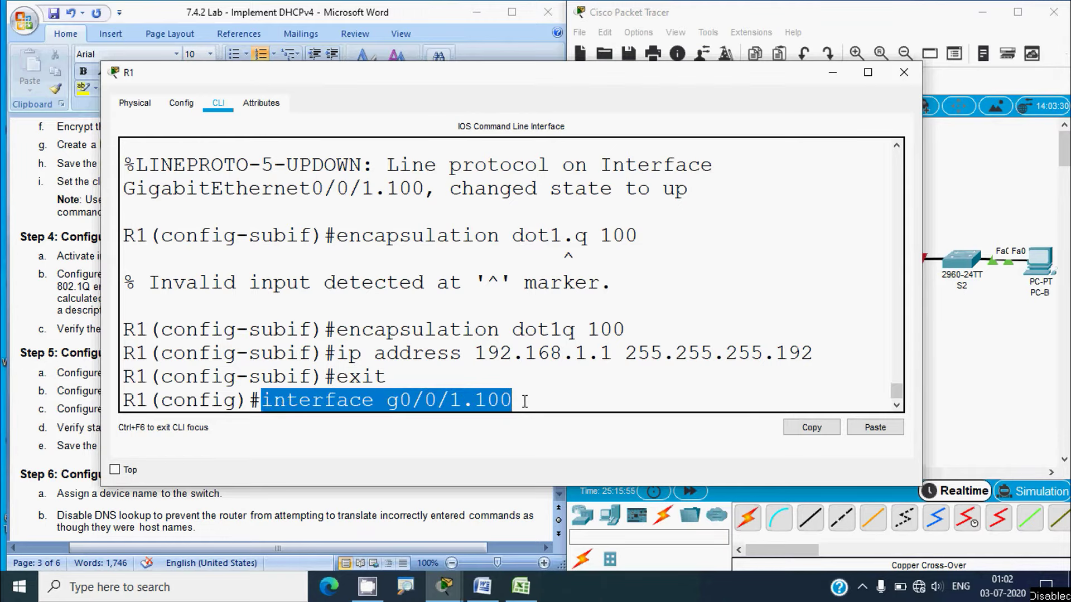
click(539, 400)
key(Return)
Give g0/0/1.100 the description Client_Network and return to global configuration
text(description)
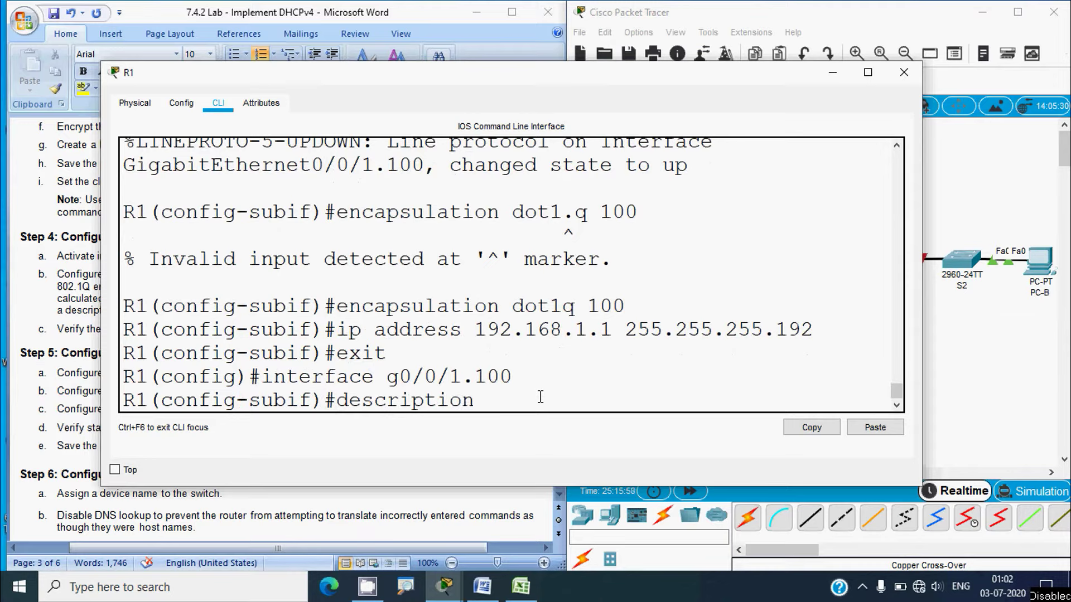
click(961, 330)
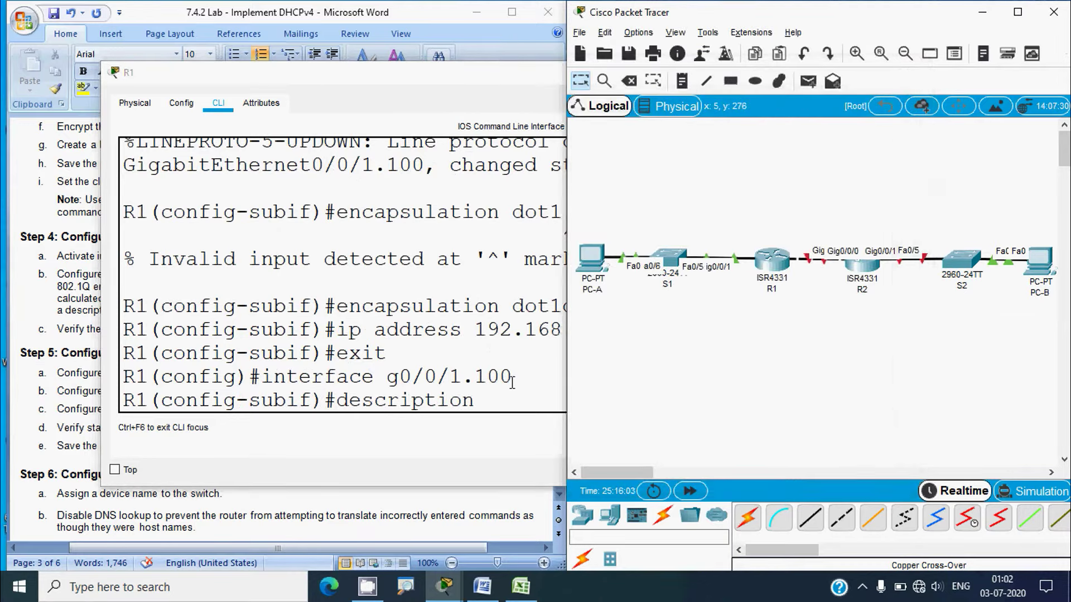
click(509, 405)
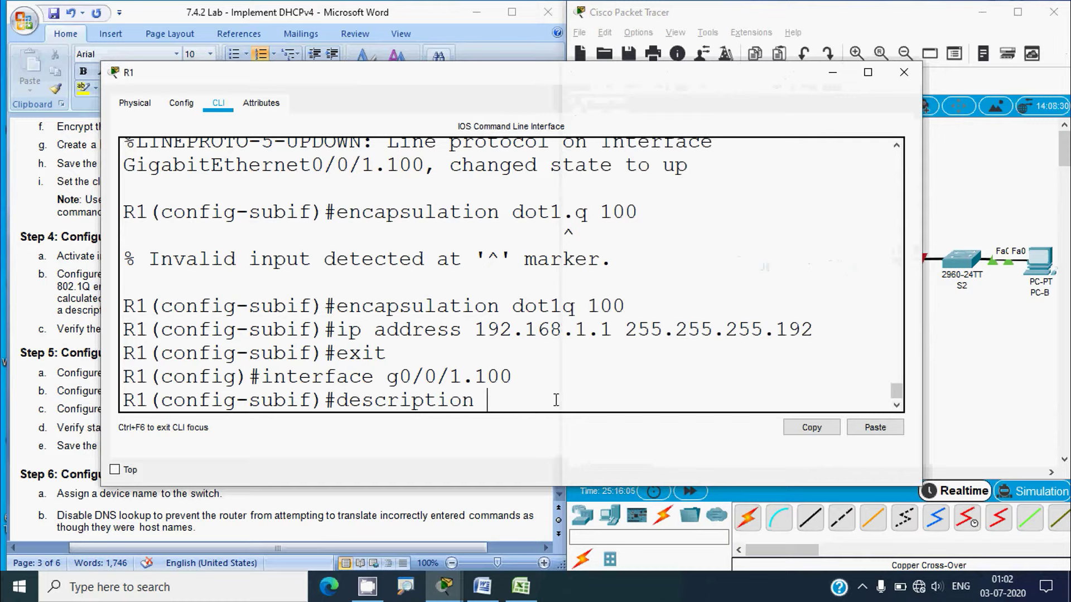
text(Client_Network)
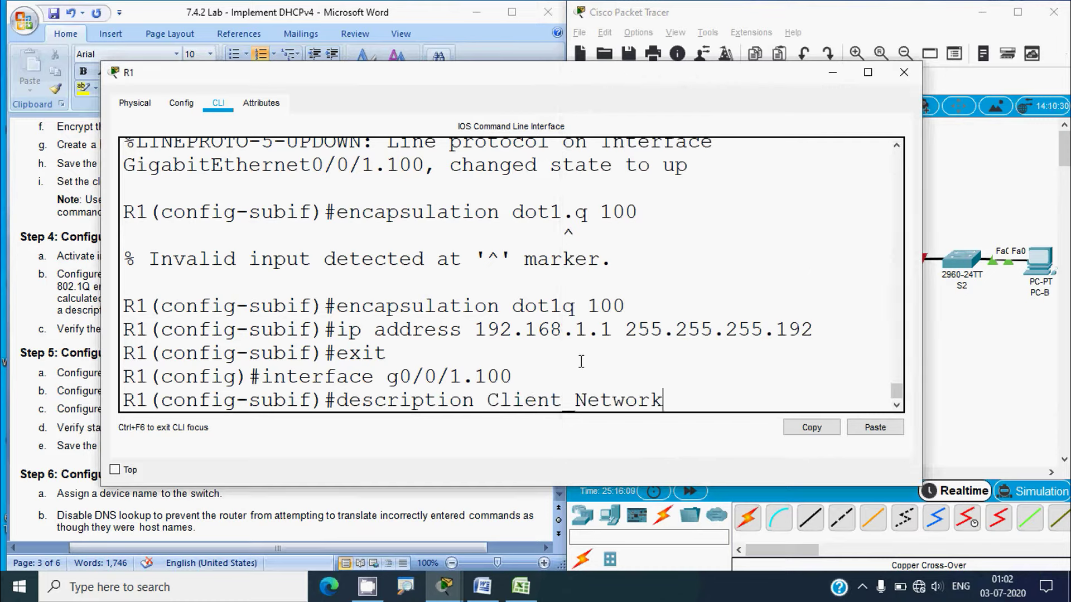
key(Return)
text(exit)
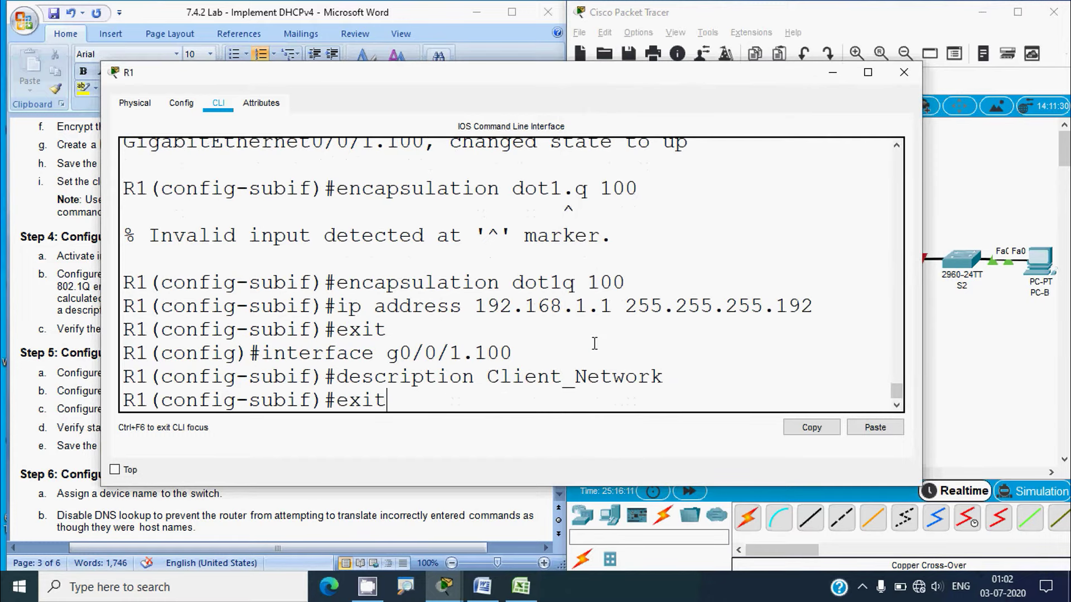
key(Return)
key(Return)
text(inter)
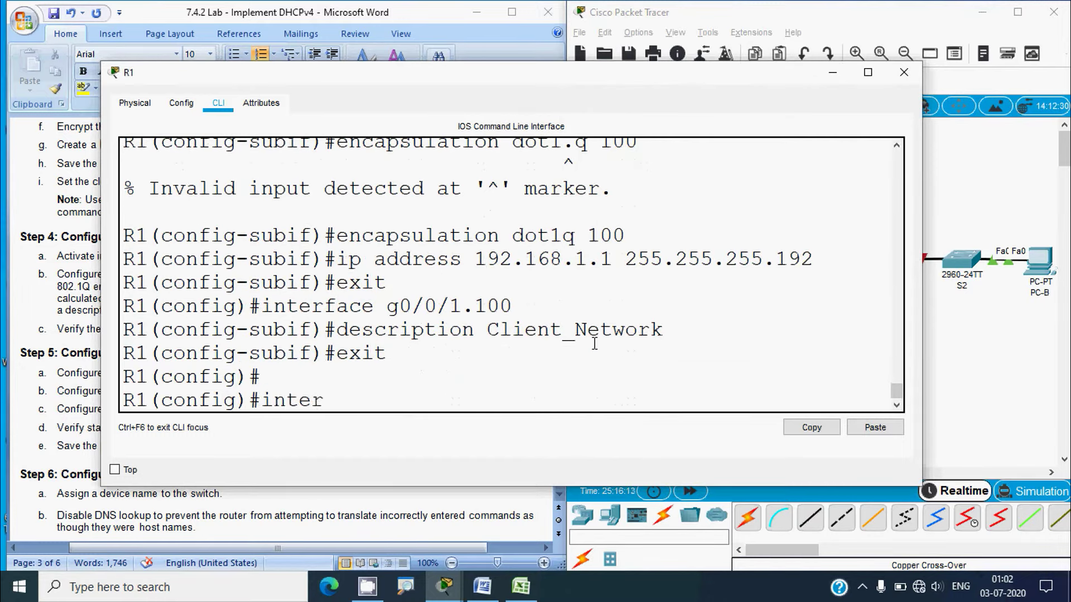
text(face g0/0/1)
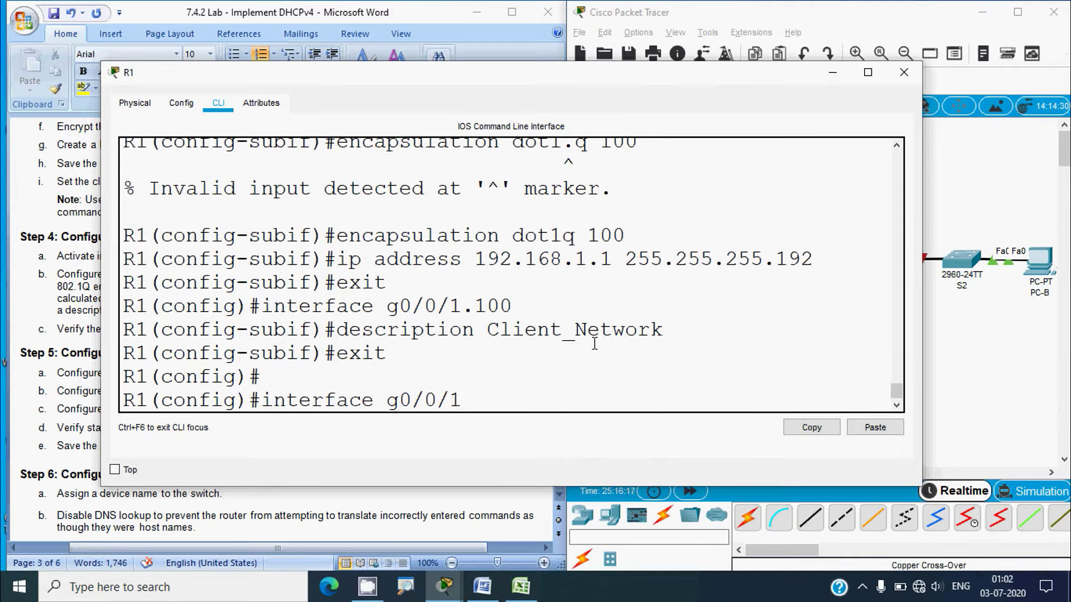
text(.200)
Create R1's subinterface g0/0/1.200 with description Management and dot1q 200 encapsulation
key(Return)
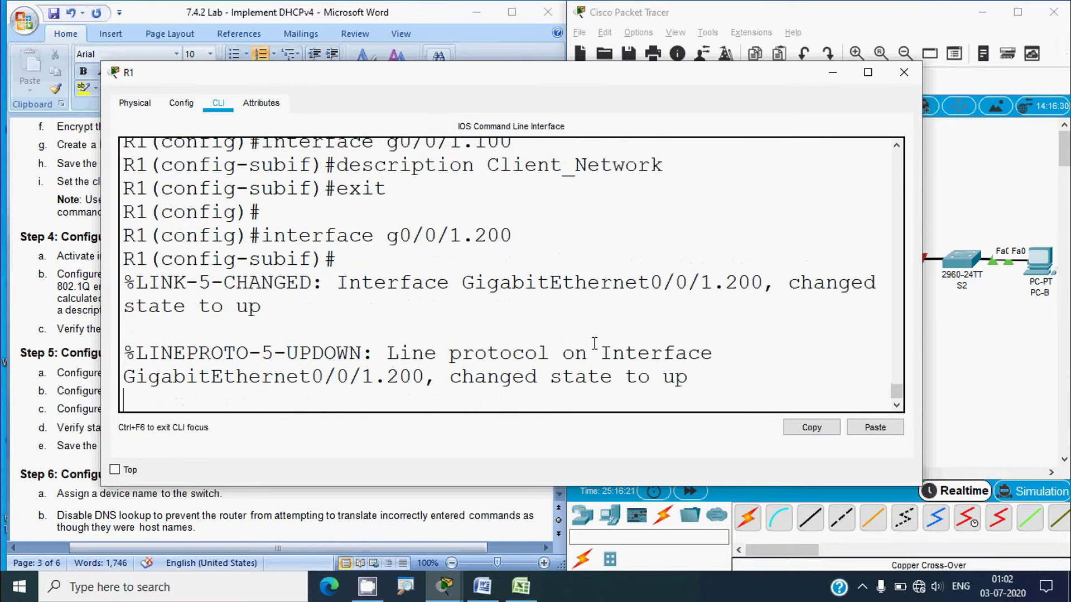
key(Return)
text(description)
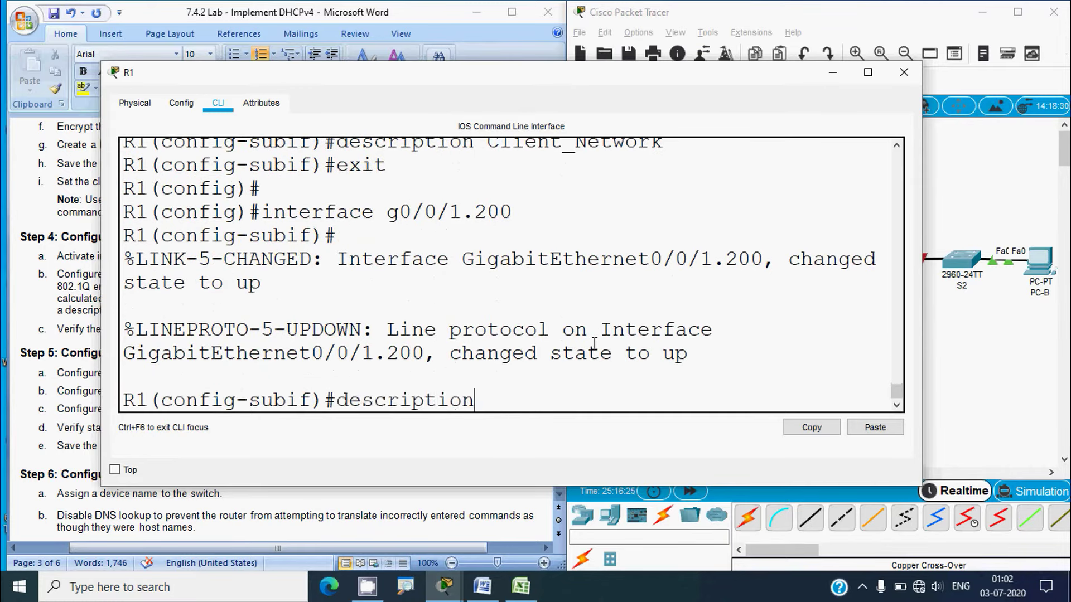
text( Manageme)
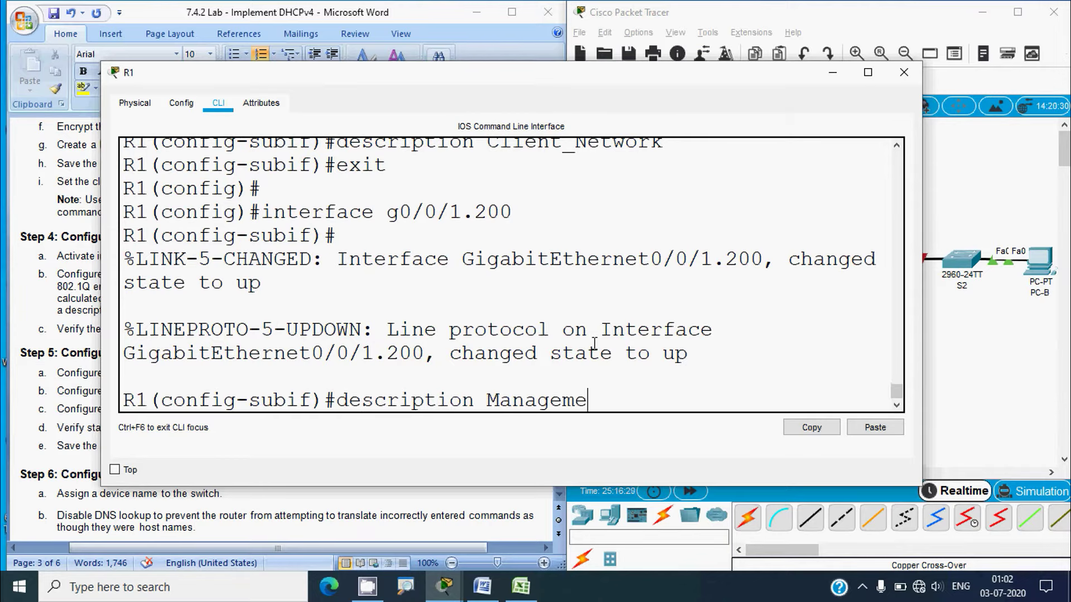
text(nt)
key(Return)
text(en)
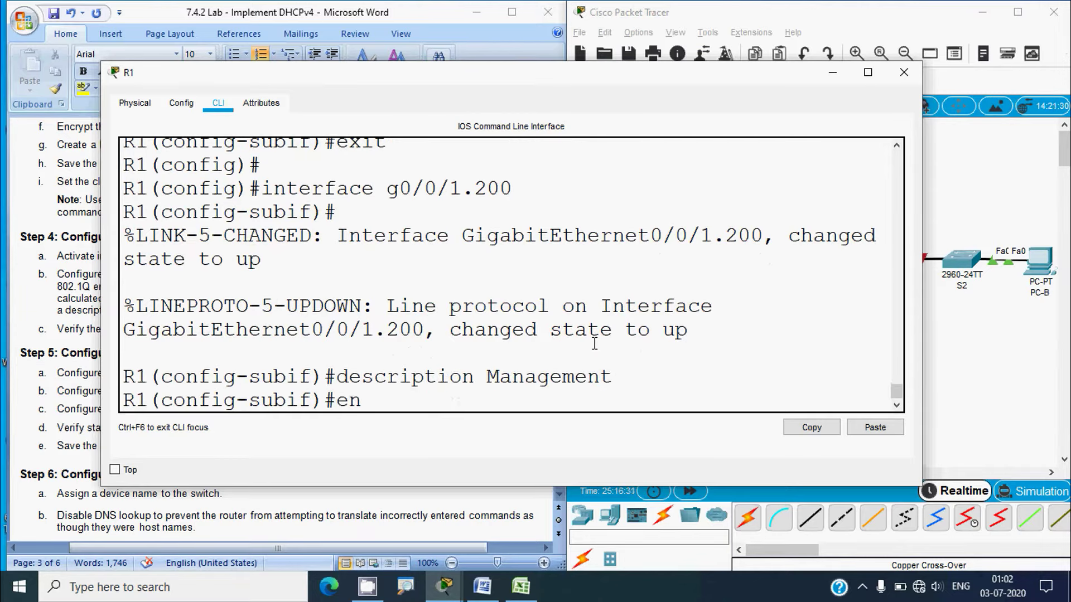
text(capsulation)
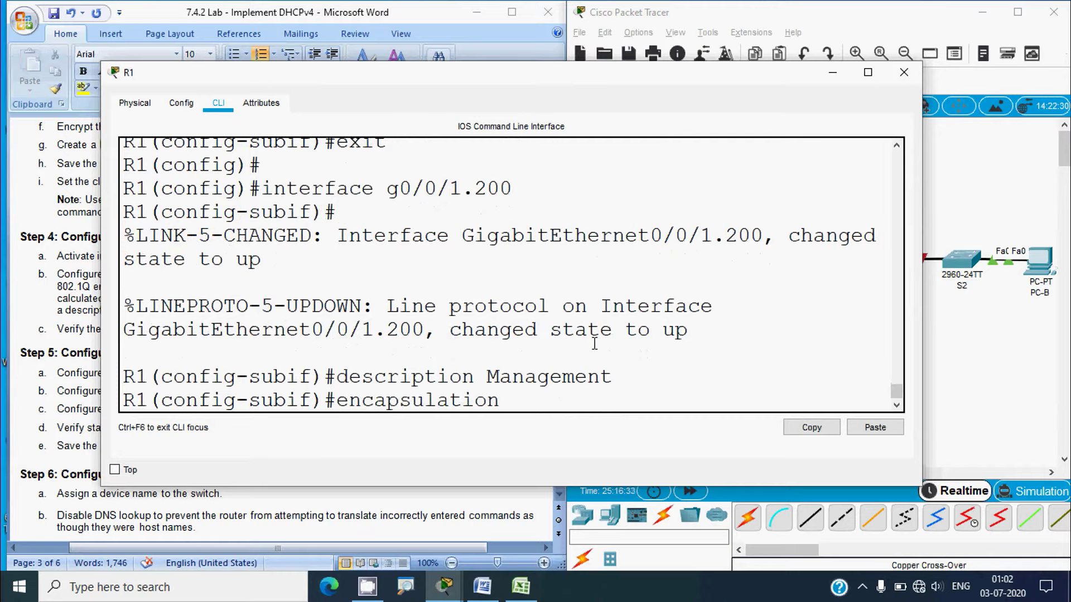
text( dot1q 200)
key(Return)
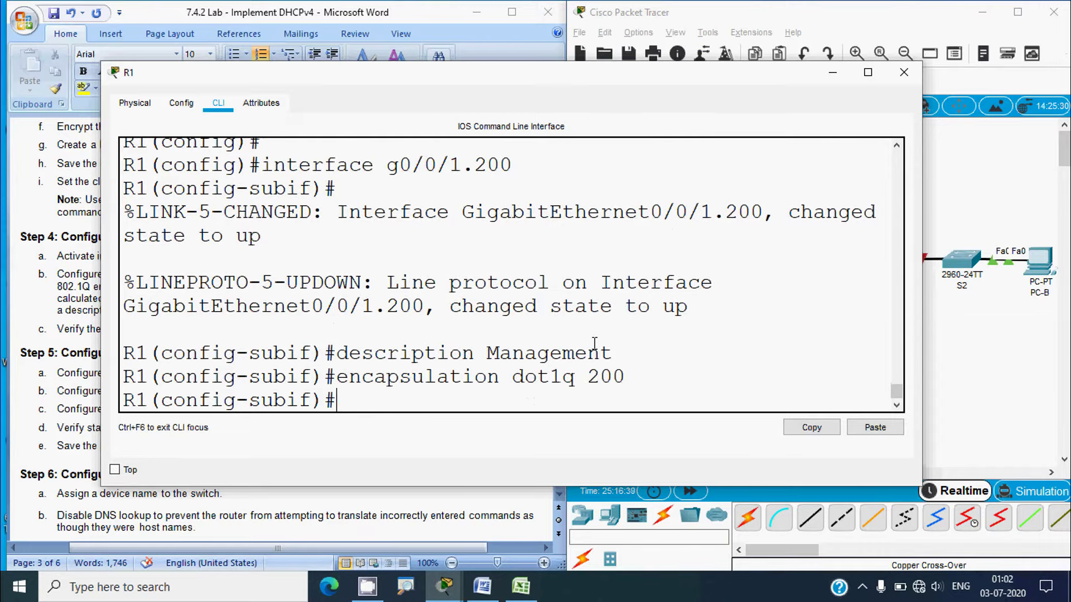
Copy 192.168.1.65 from the addressing table and paste it after 'ip address'
text(ip address)
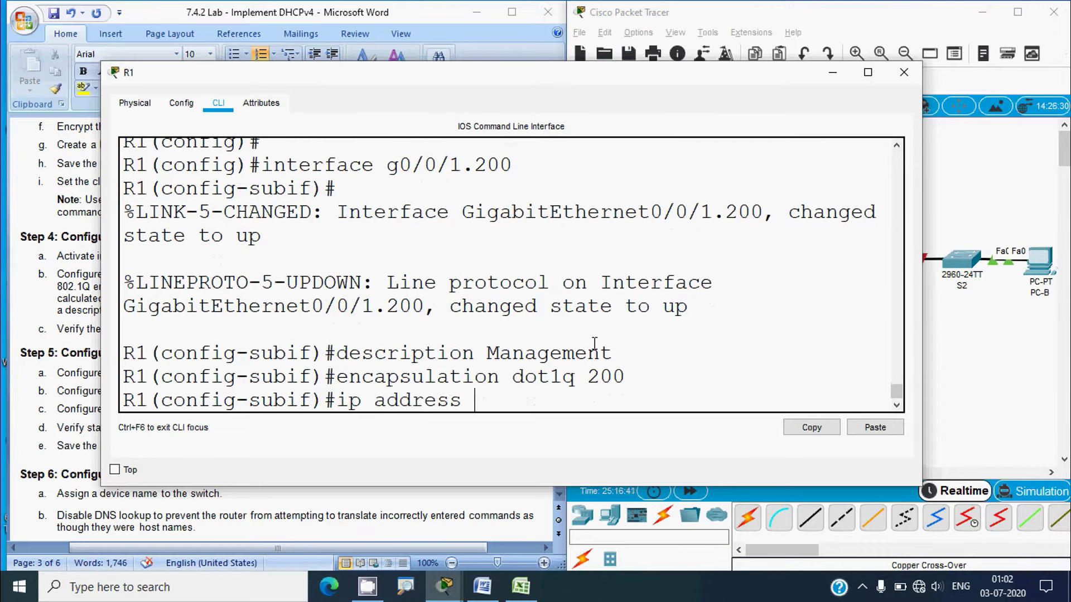
click(520, 587)
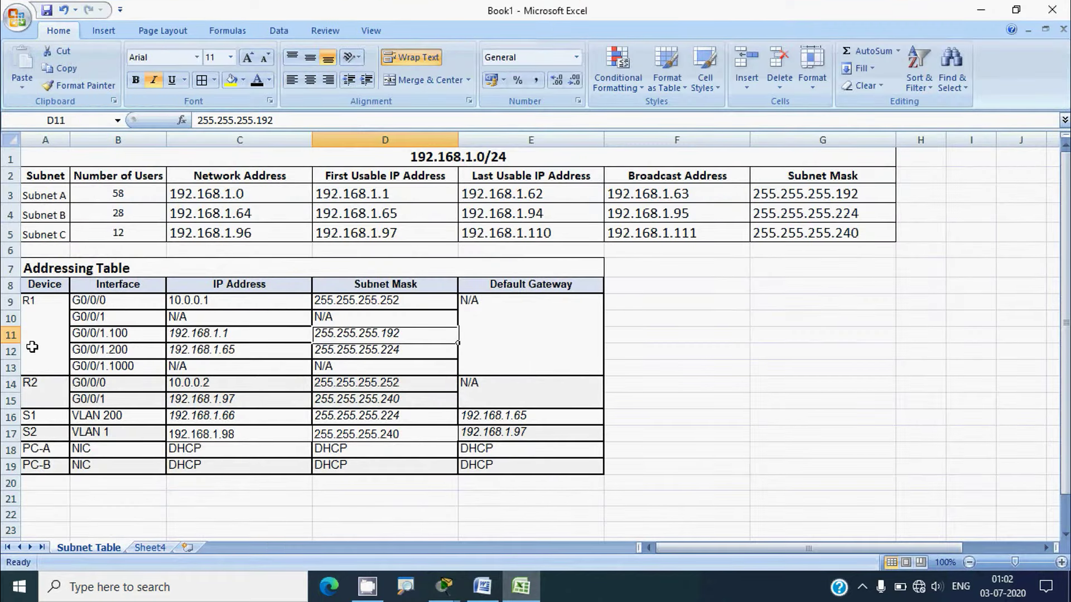
click(11, 352)
click(214, 351)
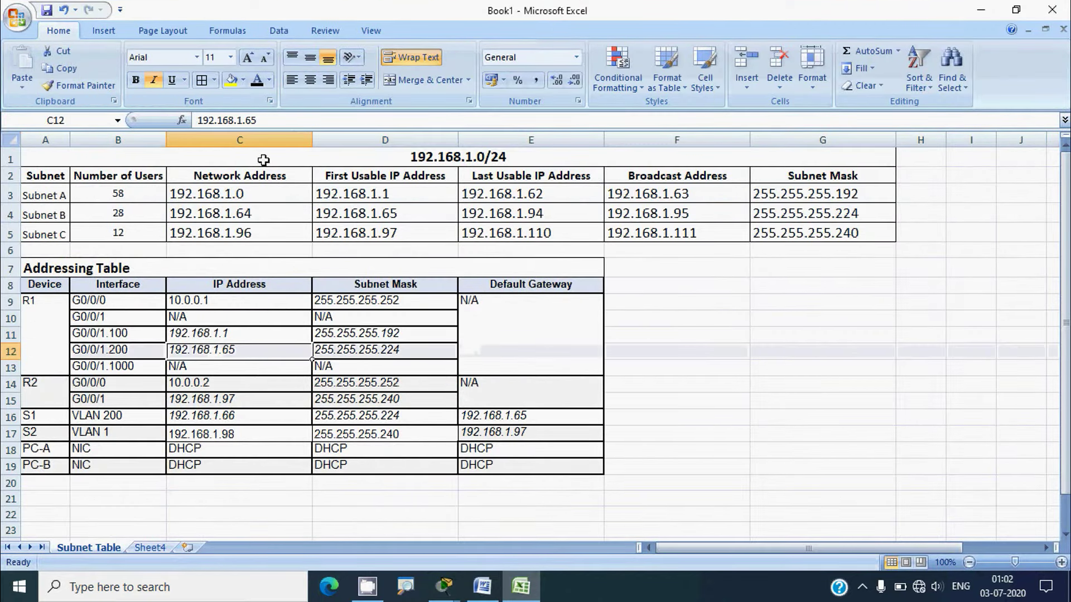
drag(271, 121, 189, 123)
key(ctrl+c)
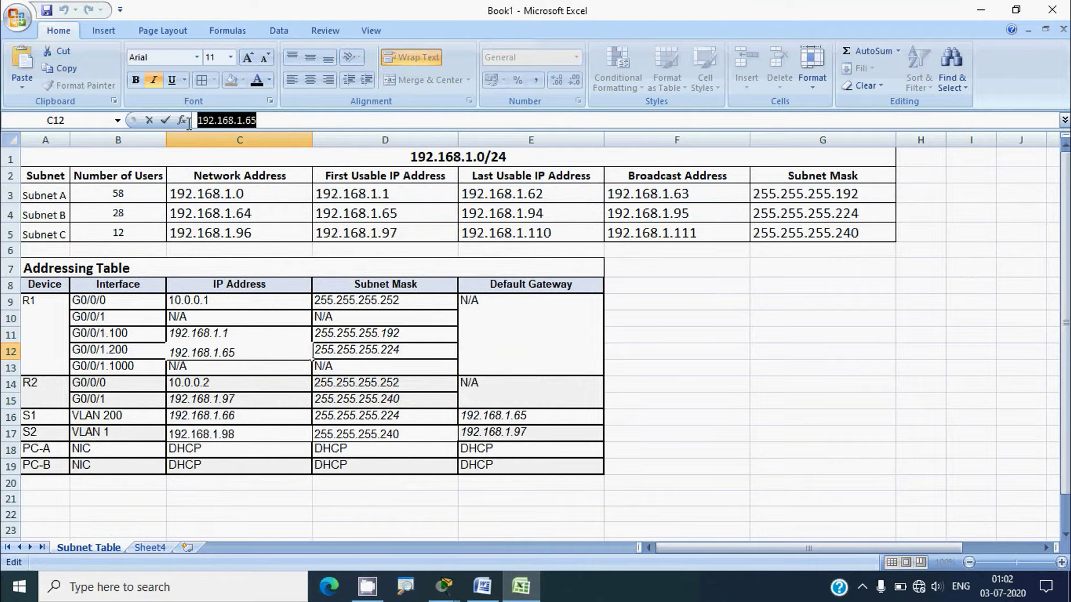
click(360, 347)
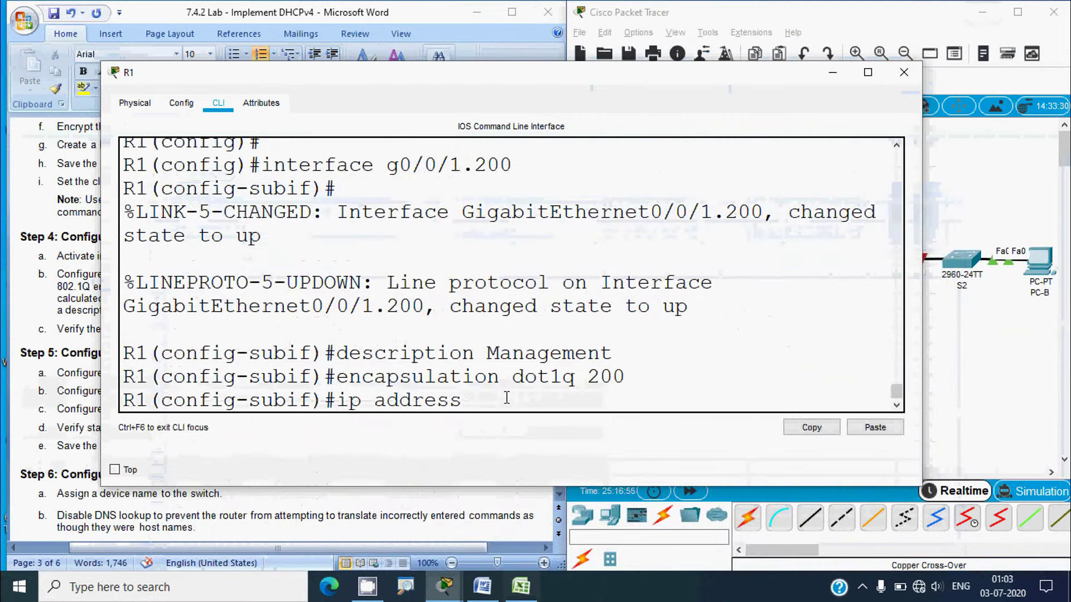
right_click(504, 399)
click(520, 423)
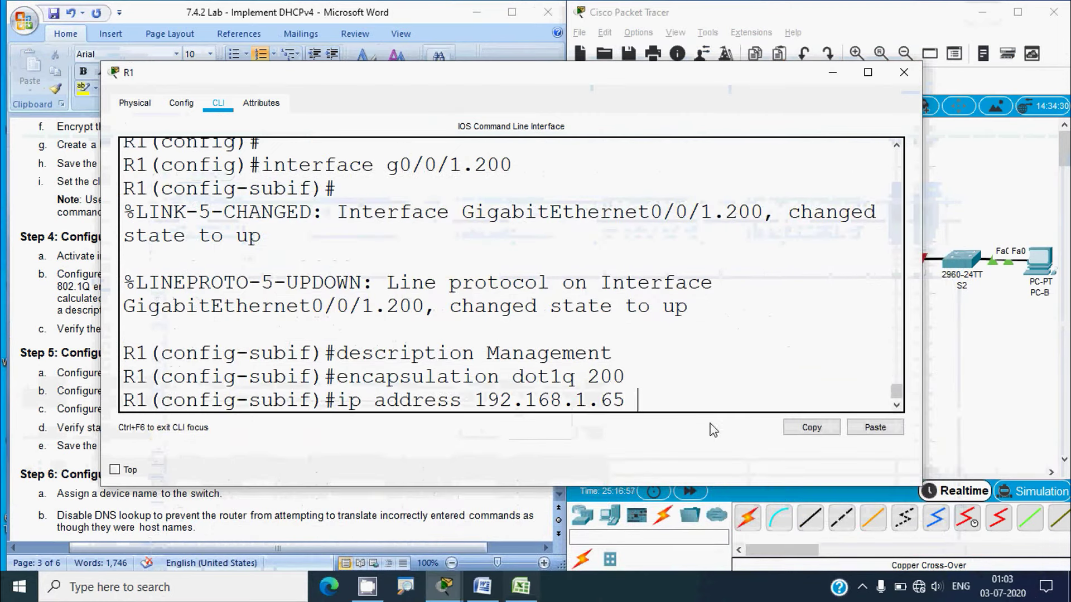
Complete the mask 255.255.255.224, apply the address, and exit the subinterface
text(255.)
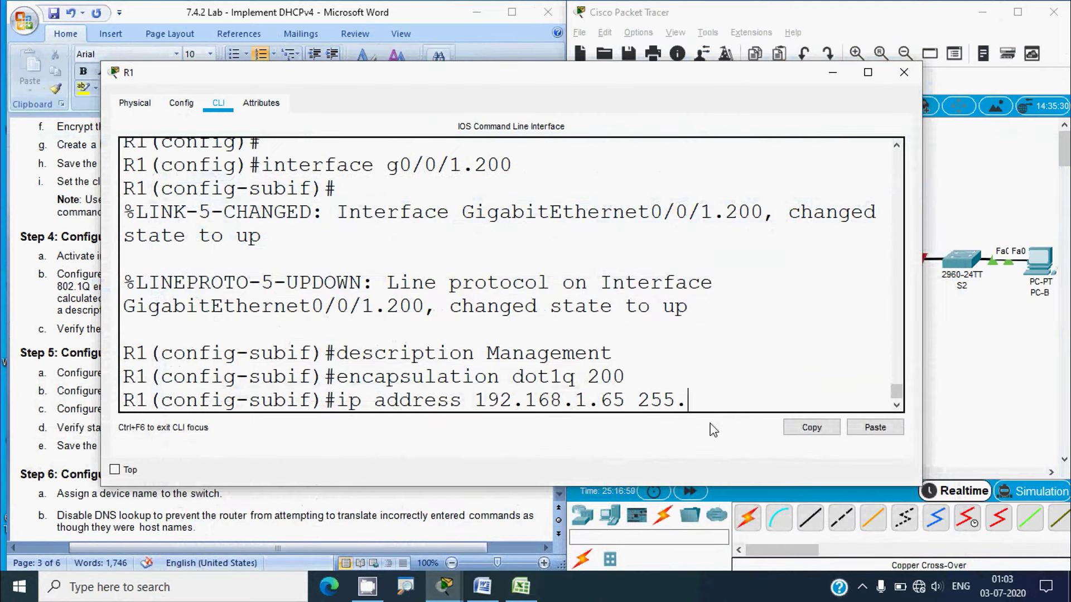
text(255)
key(BackSpace)
text(.255.)
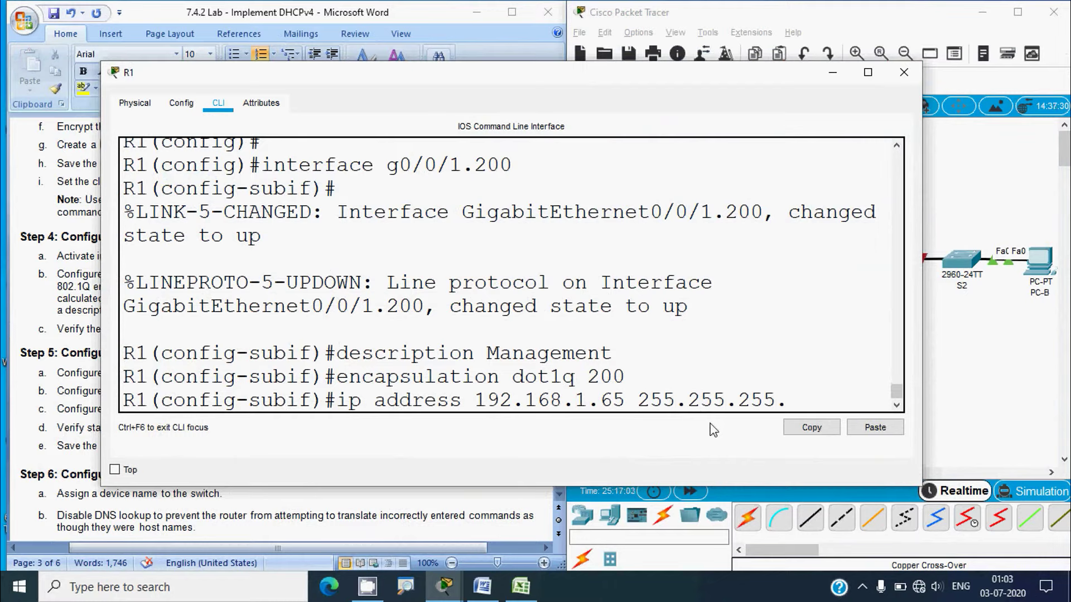
text(224)
key(Return)
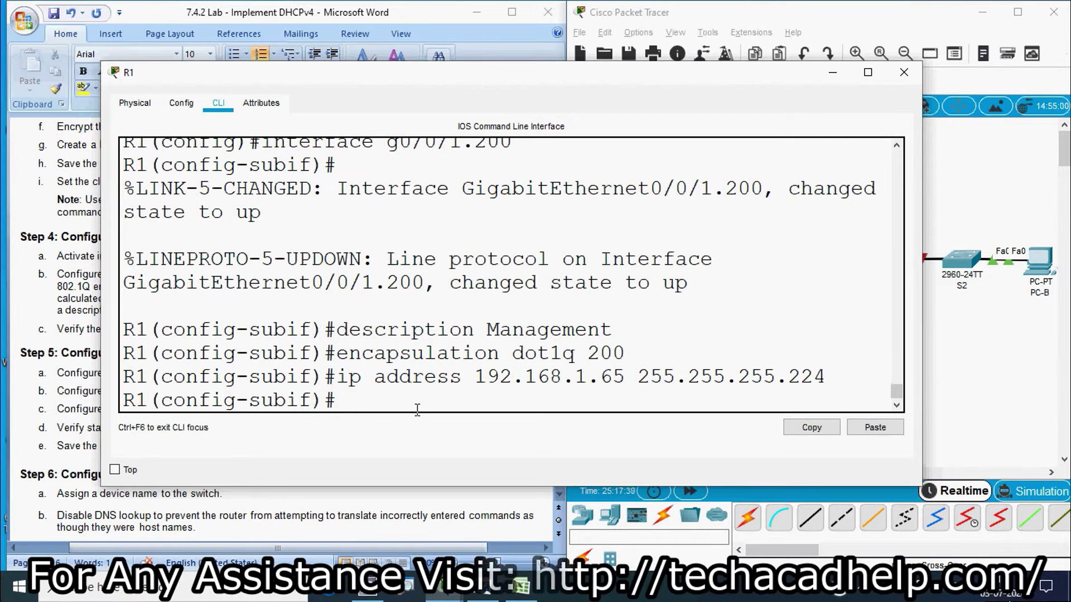
text(exit)
key(Return)
key(Return)
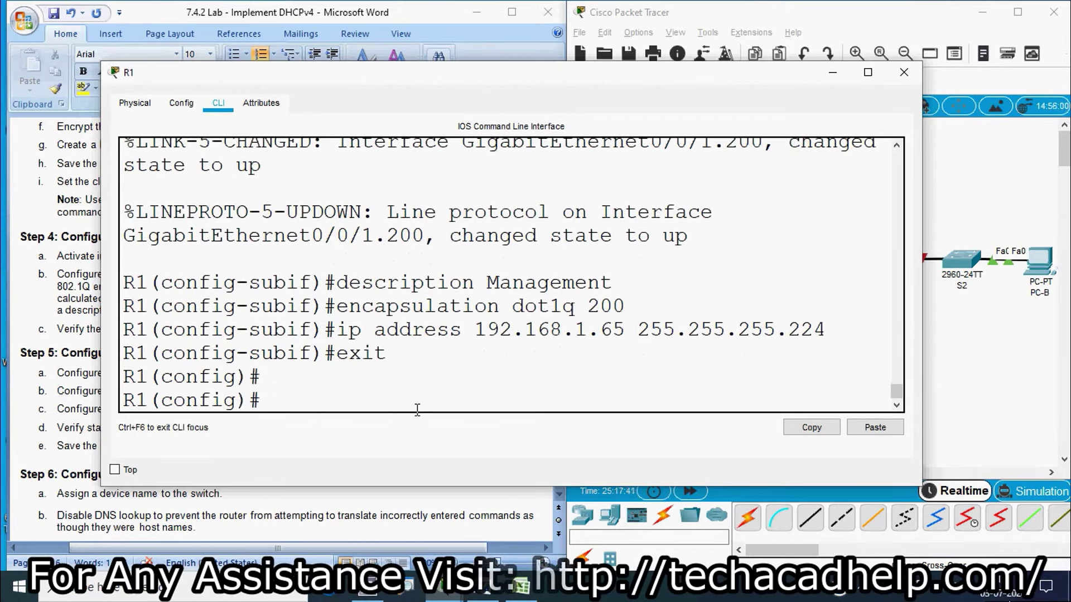
Create R1's subinterface g0/0/1.1000 after checking the lab instructions
text(interface )
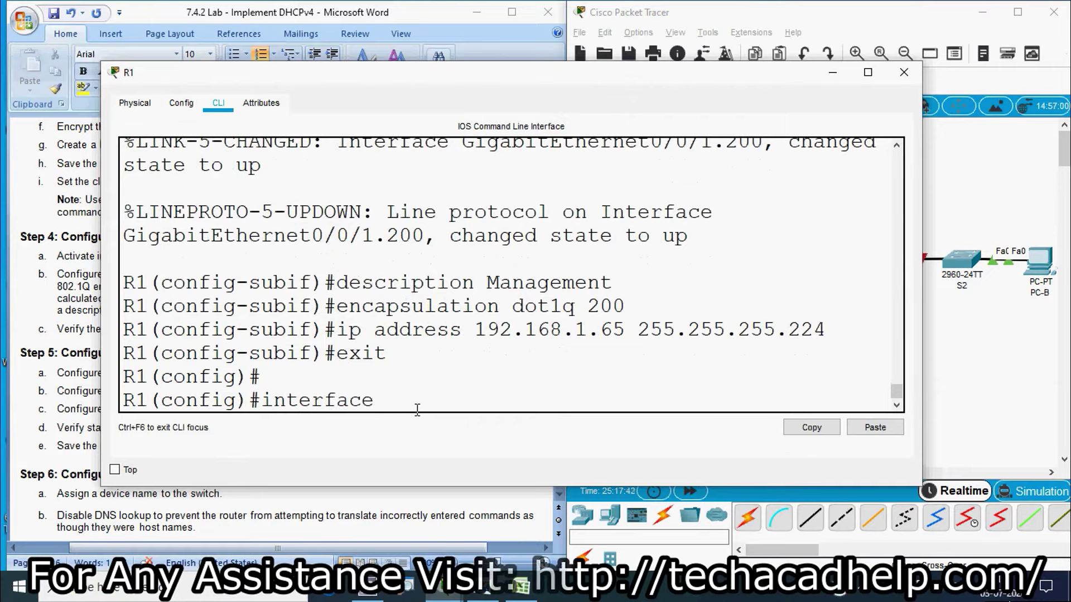
text(g0/0/1.)
key(alt+Tab)
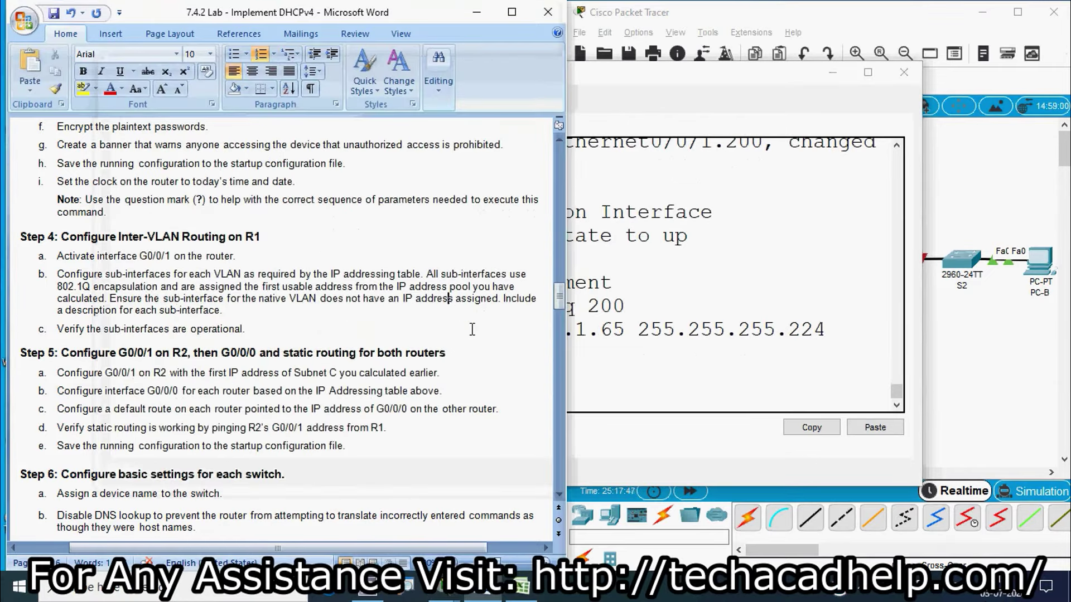
drag(557, 299, 556, 191)
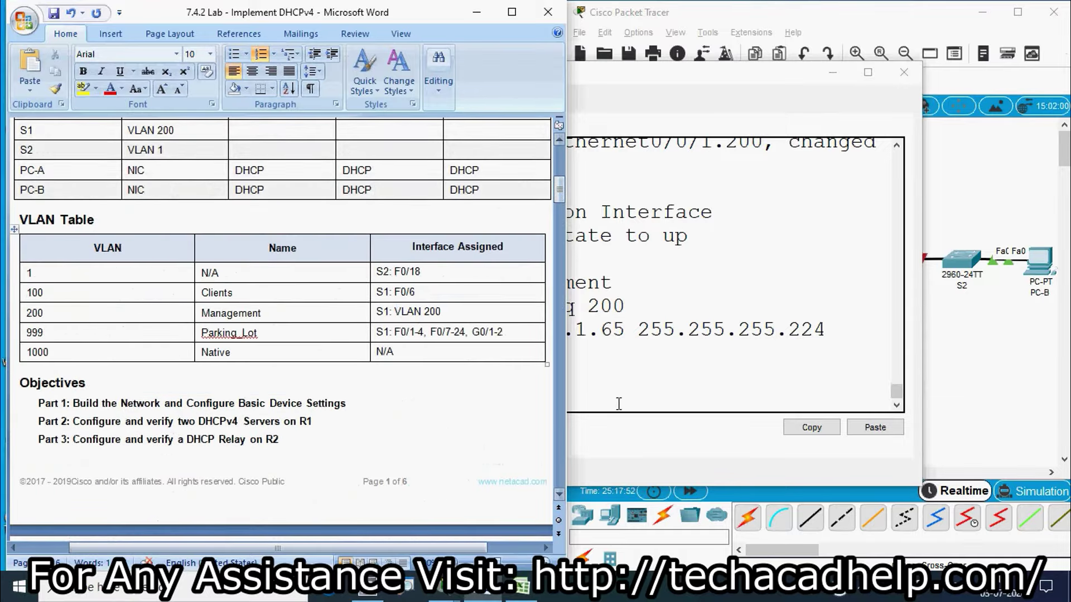
click(647, 394)
text(1000)
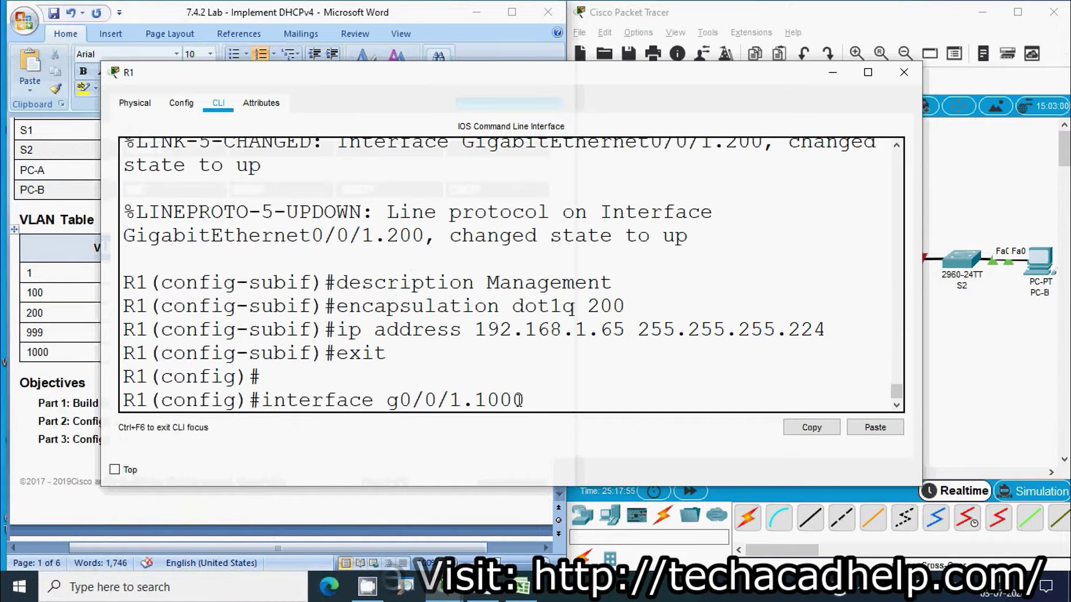
key(Return)
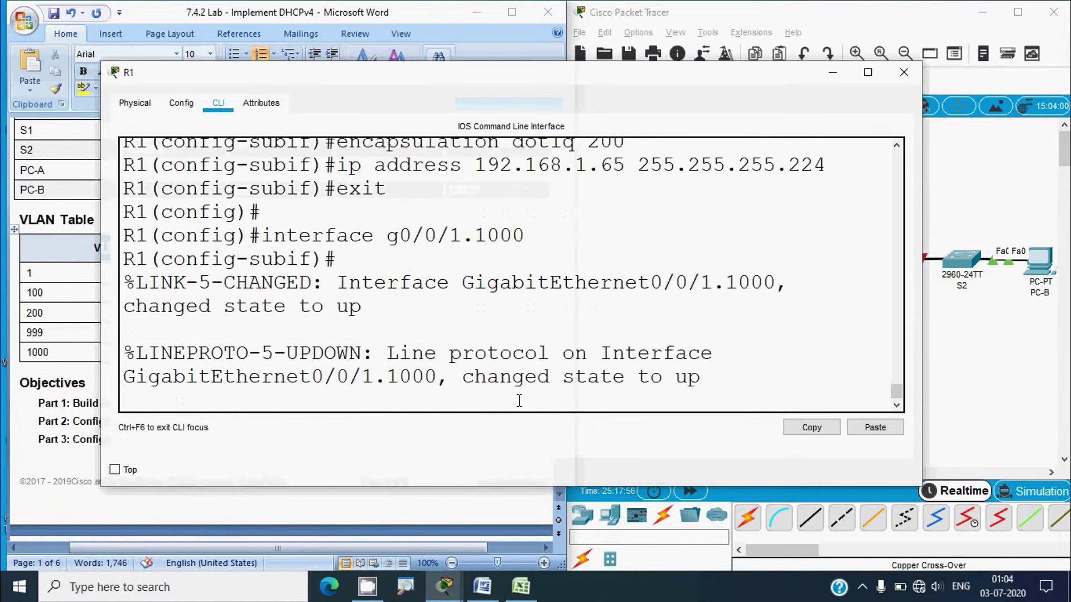
Describe g0/0/1.1000 as Native and set encapsulation dot1q 1000 native
text(de)
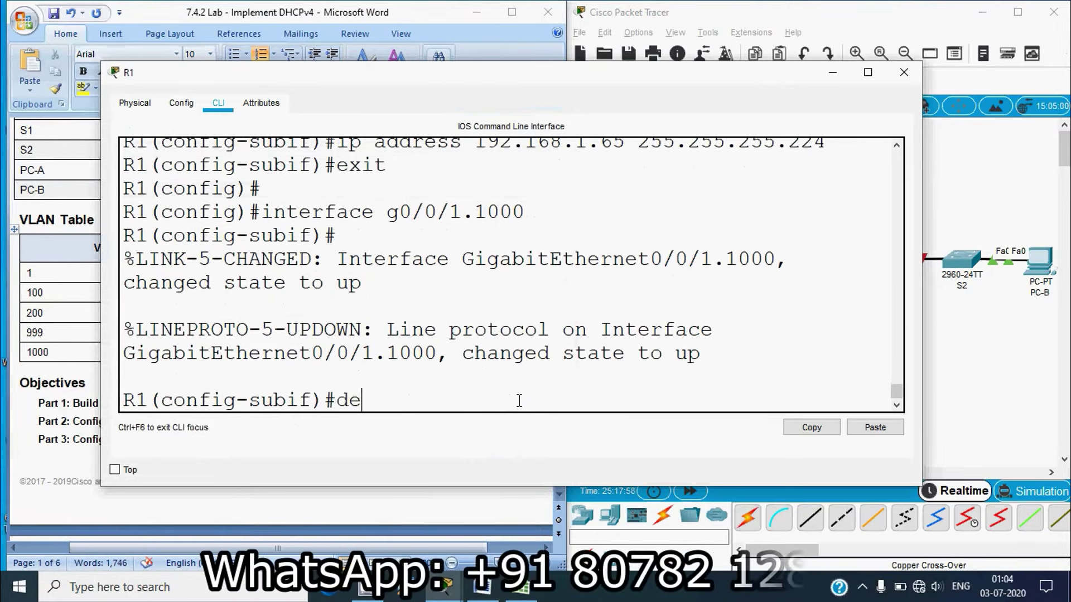
text(scripttion)
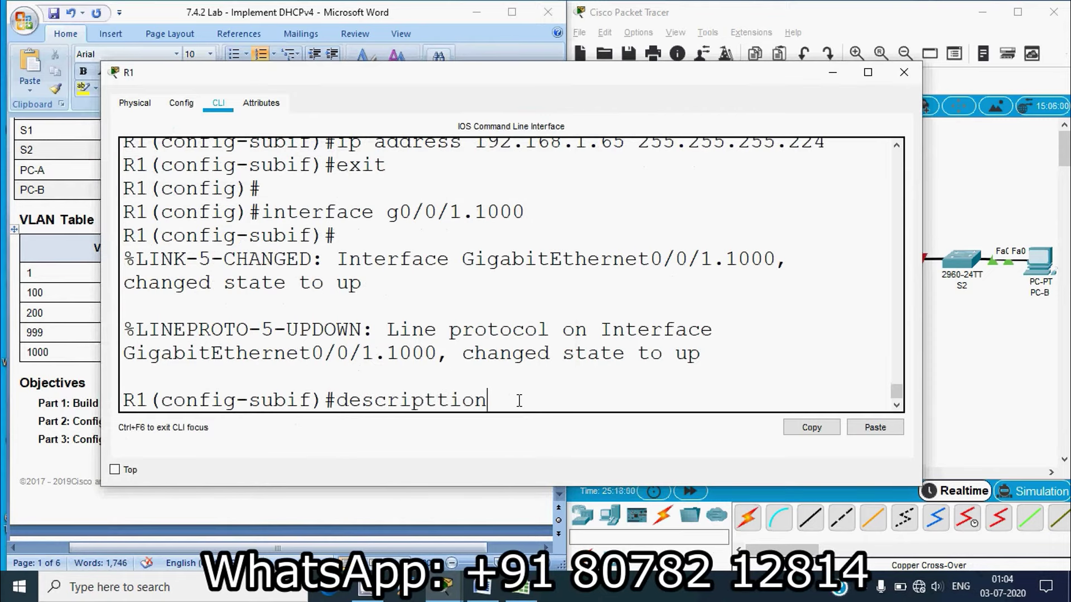
key(BackSpace)
key(BackSpace)
key(BackSpace)
key(BackSpace)
text(ion Native)
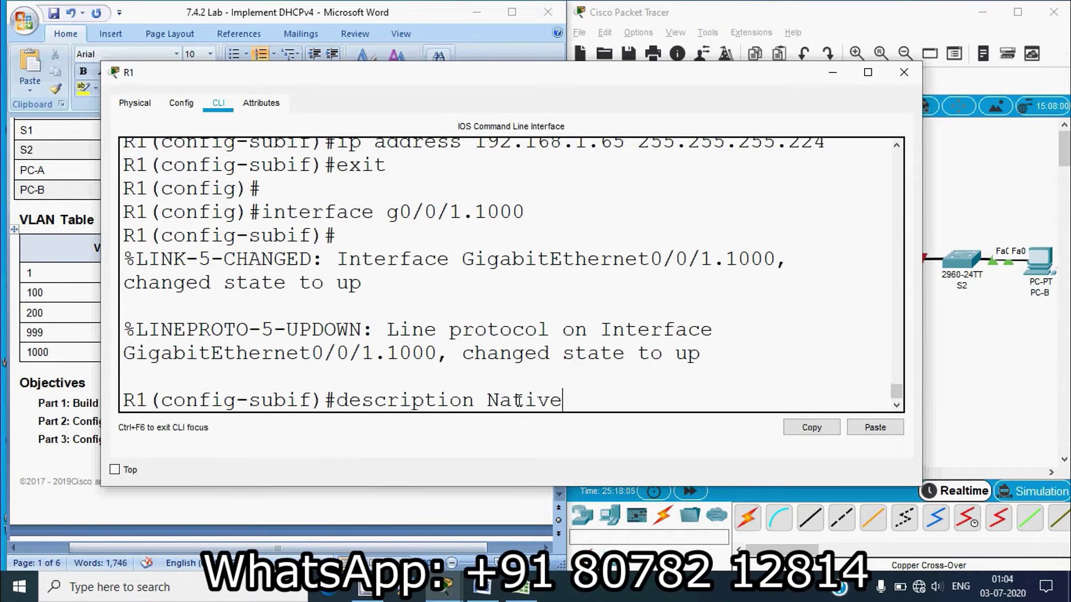
key(Return)
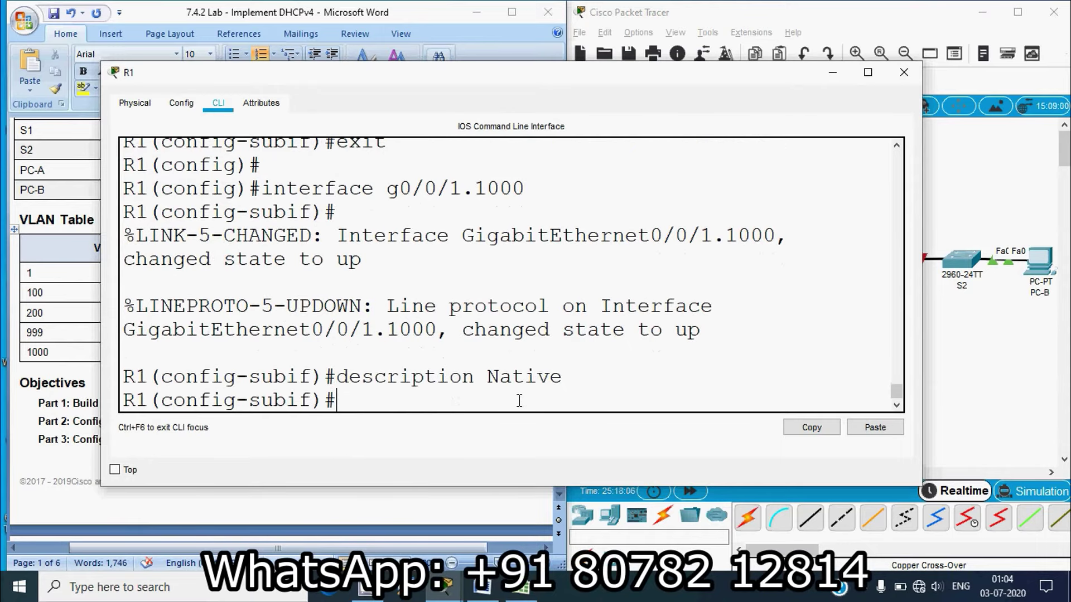
text(encapsulat)
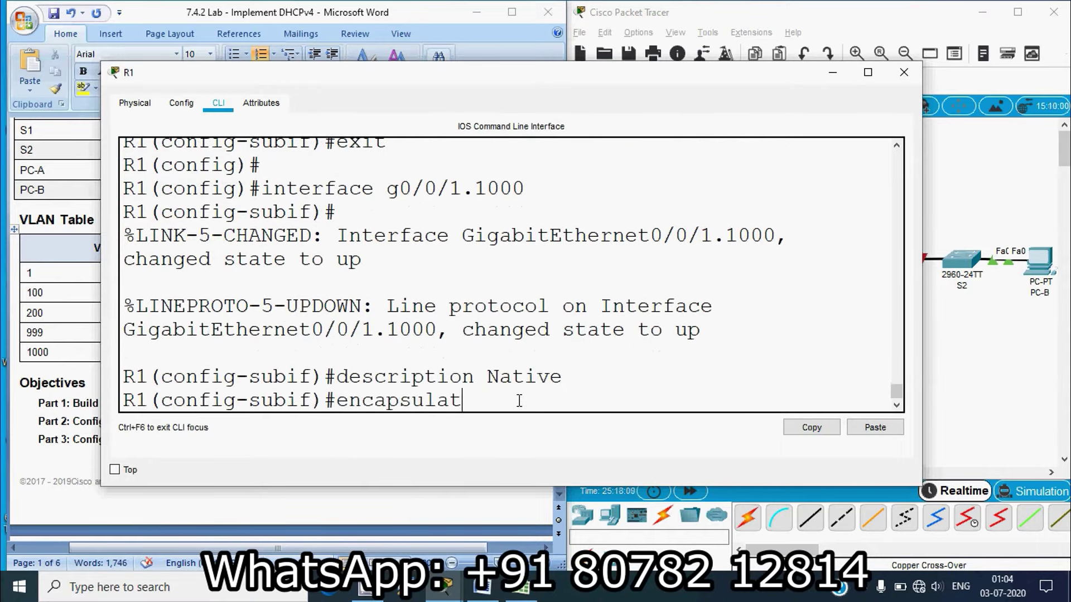
text(ion dot)
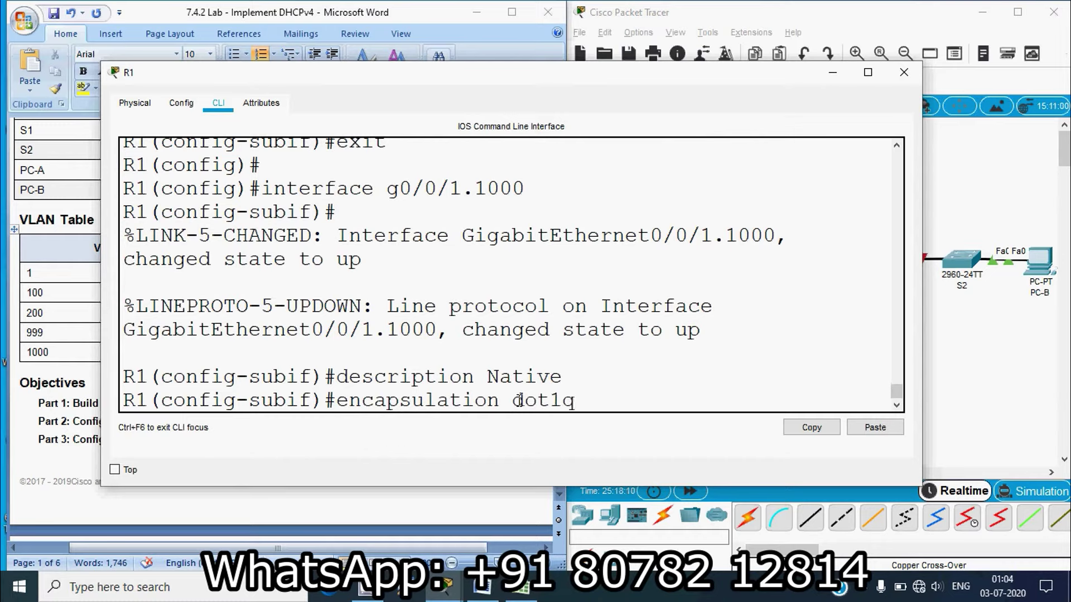
text(1q 1000 n)
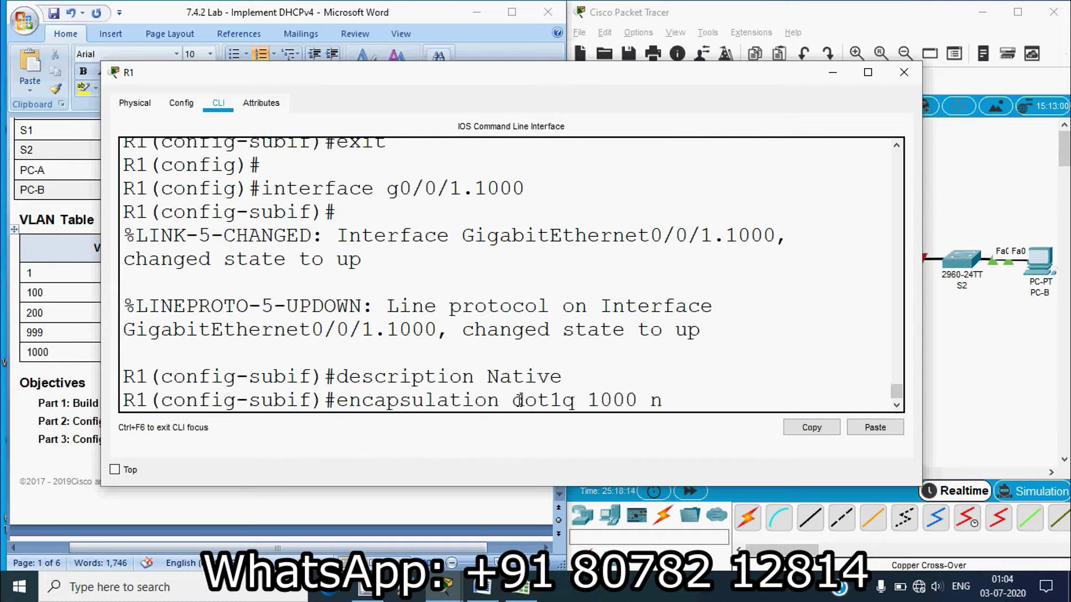
text(ative)
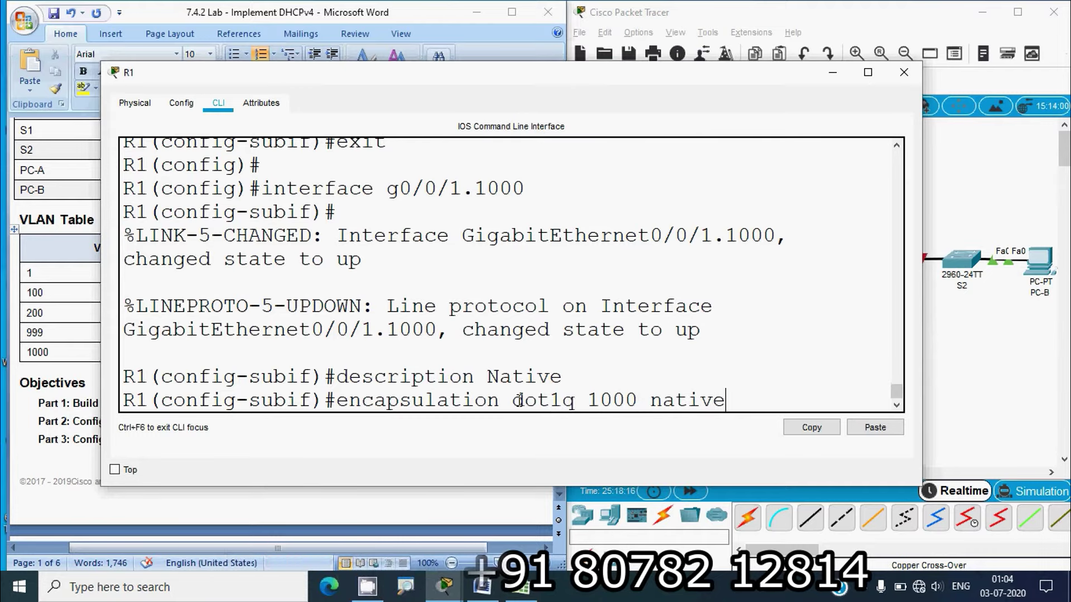
key(Return)
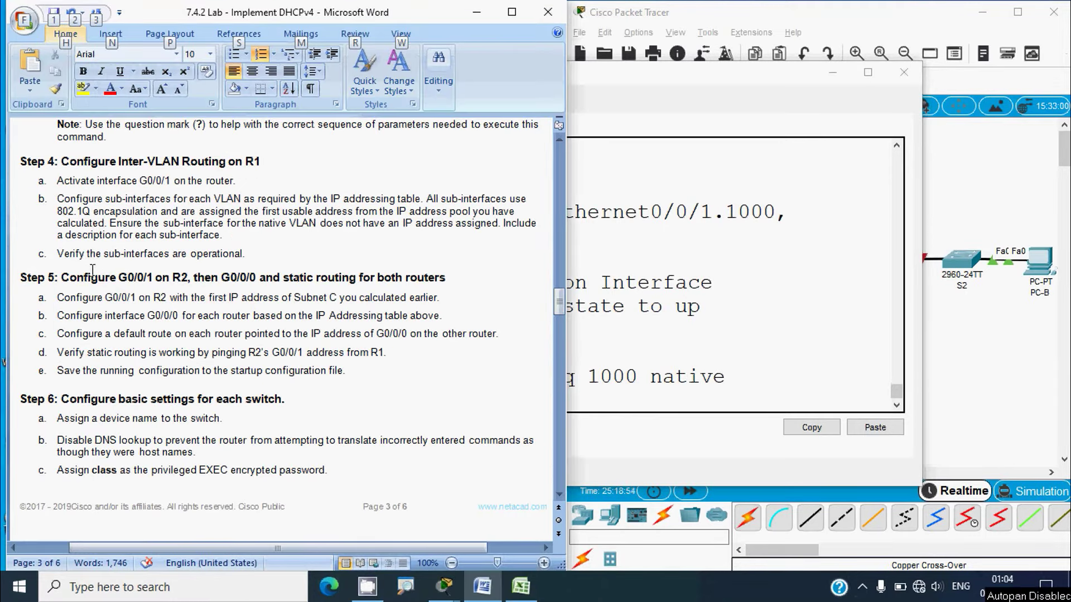
click(601, 394)
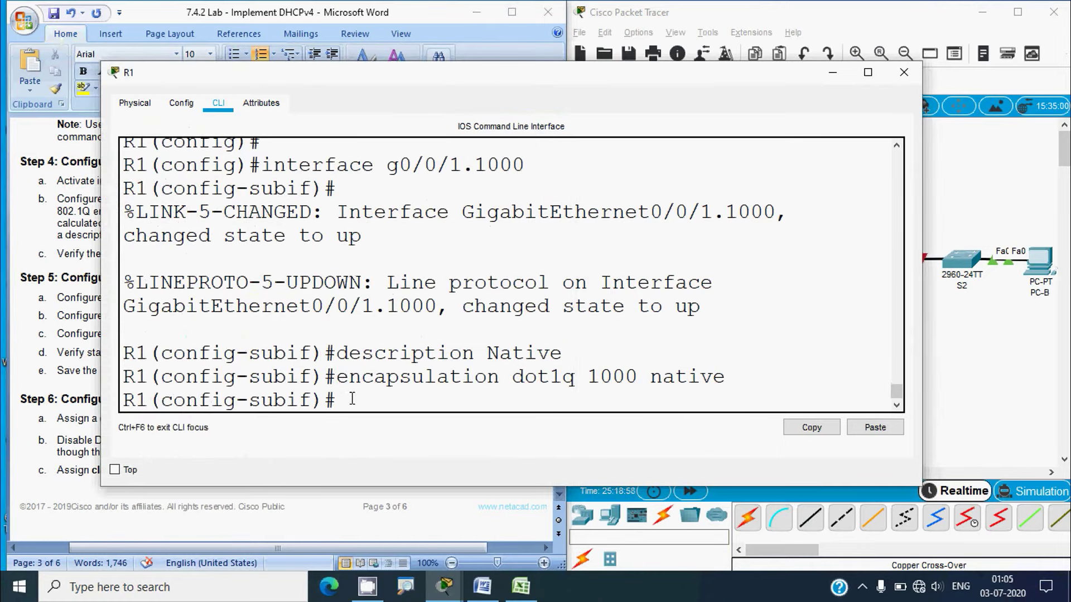
Leave configuration mode on R1 and run show ip interface brief
text(end)
key(Return)
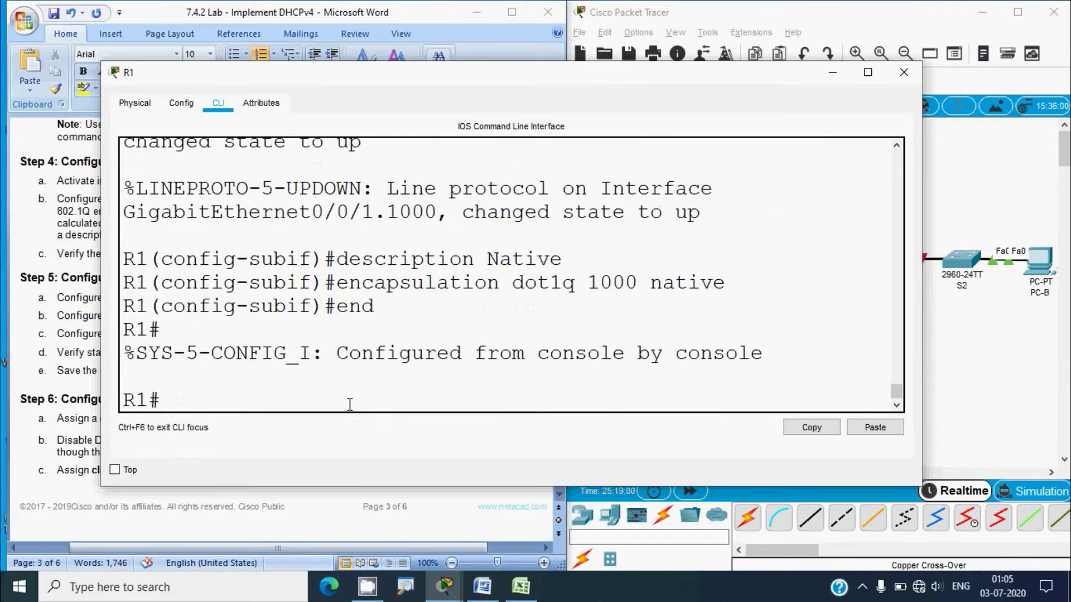
text(show ip interface brief)
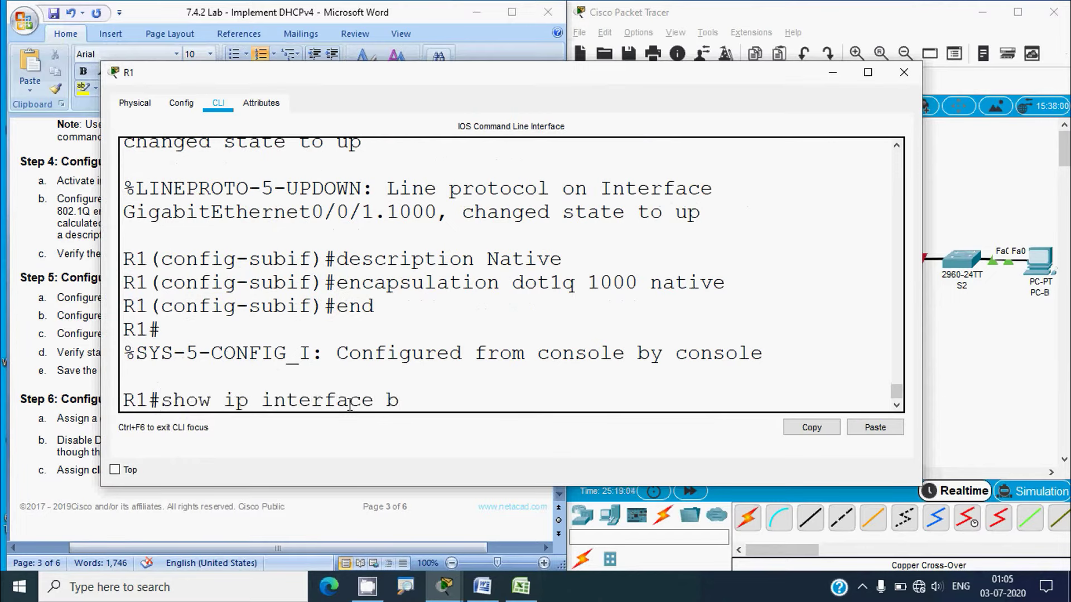
key(Return)
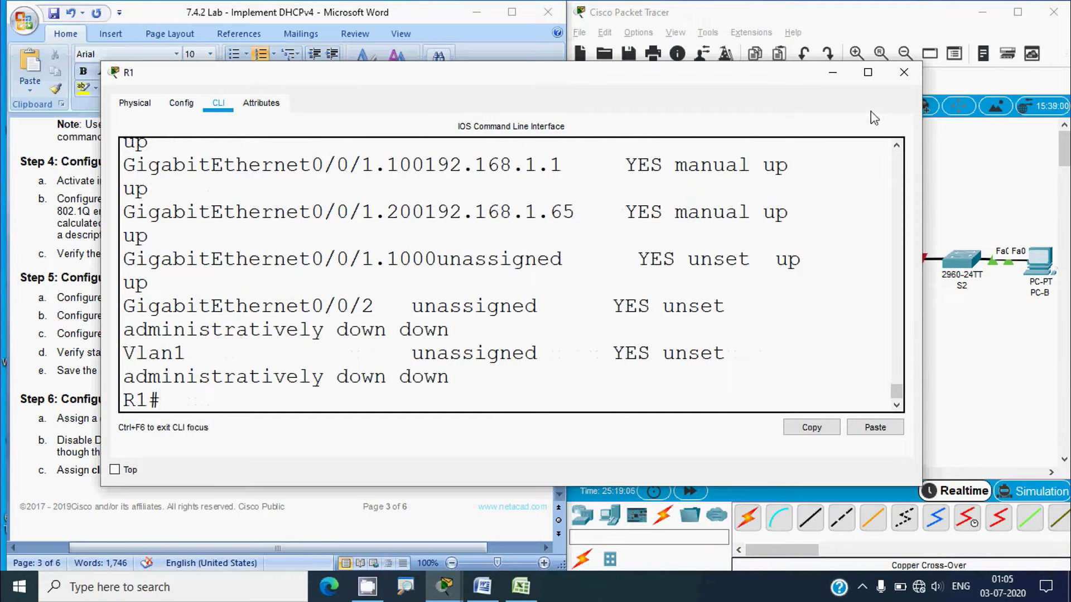
Maximize the output, review the .100 and .200 rows, then close R1's window
click(867, 72)
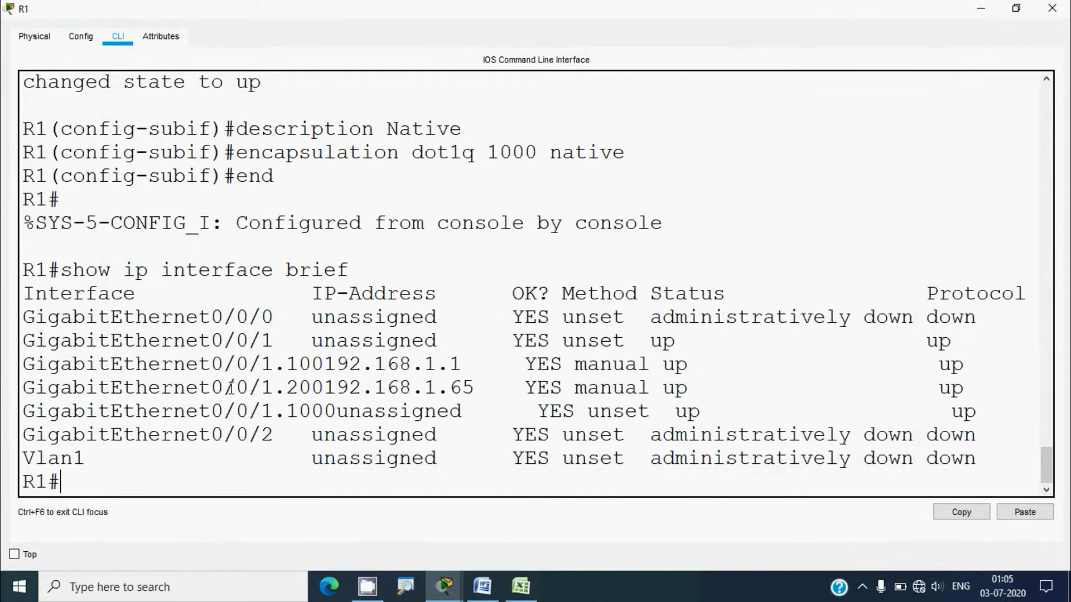
drag(28, 366, 966, 389)
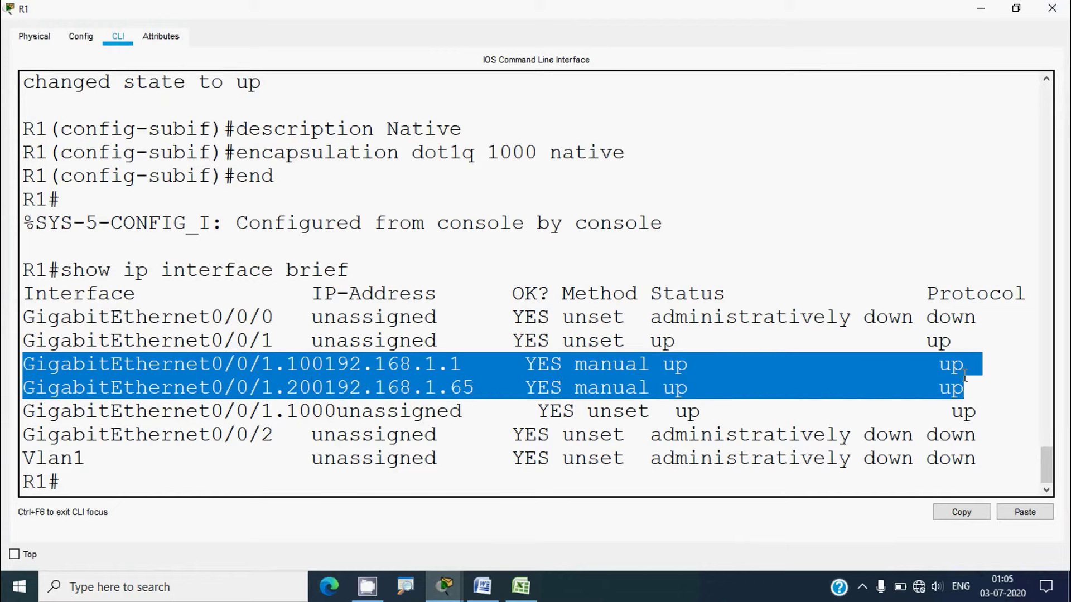
click(634, 410)
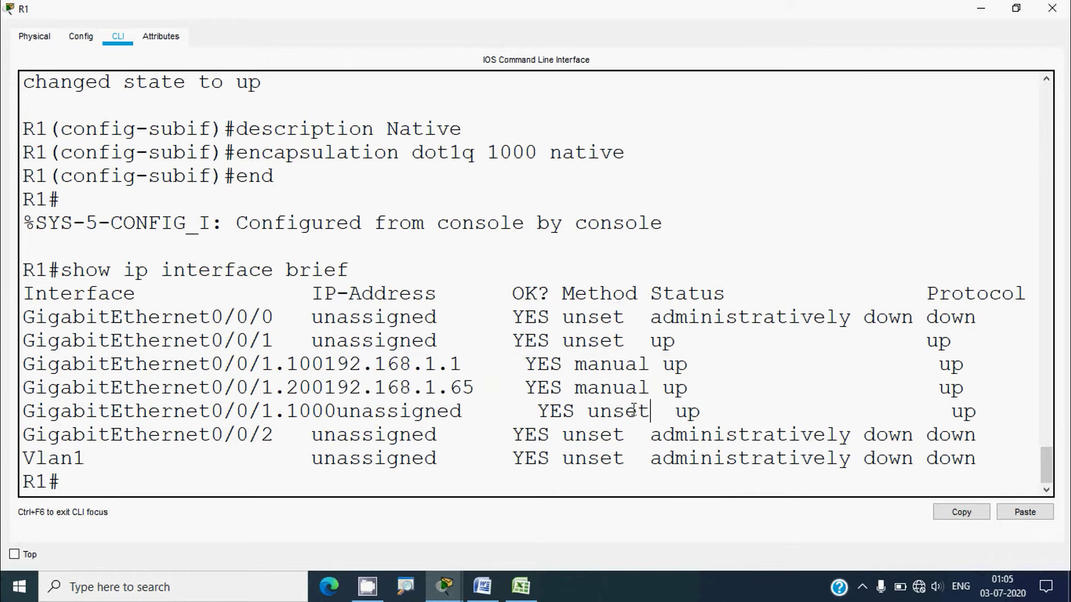
click(1052, 8)
click(403, 441)
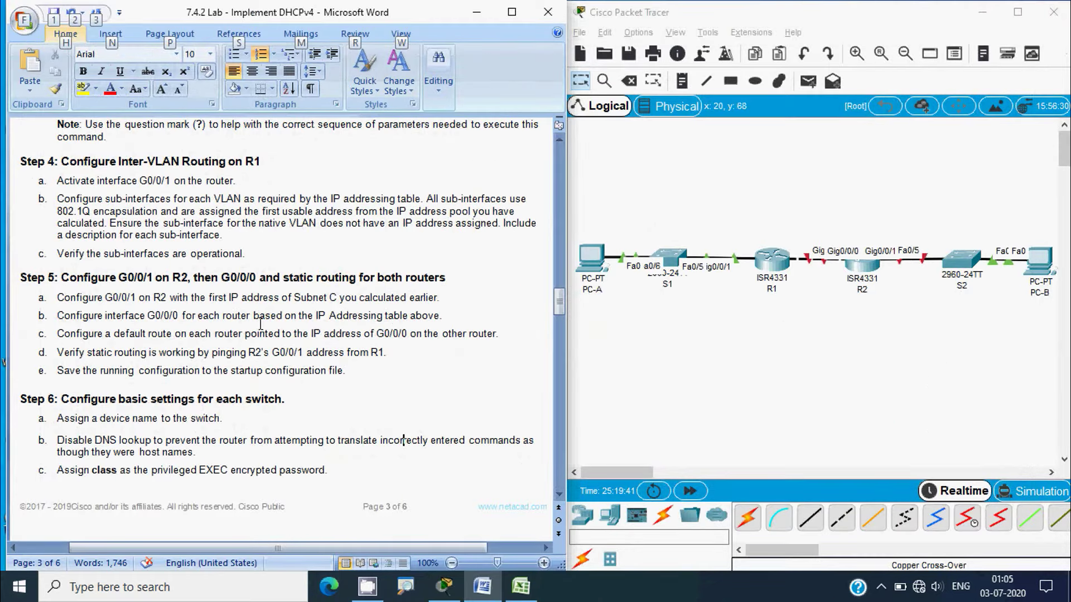
Copy R2's G0/0/1 address 192.168.1.97 from cell C15 of the Excel addressing table
key(alt)
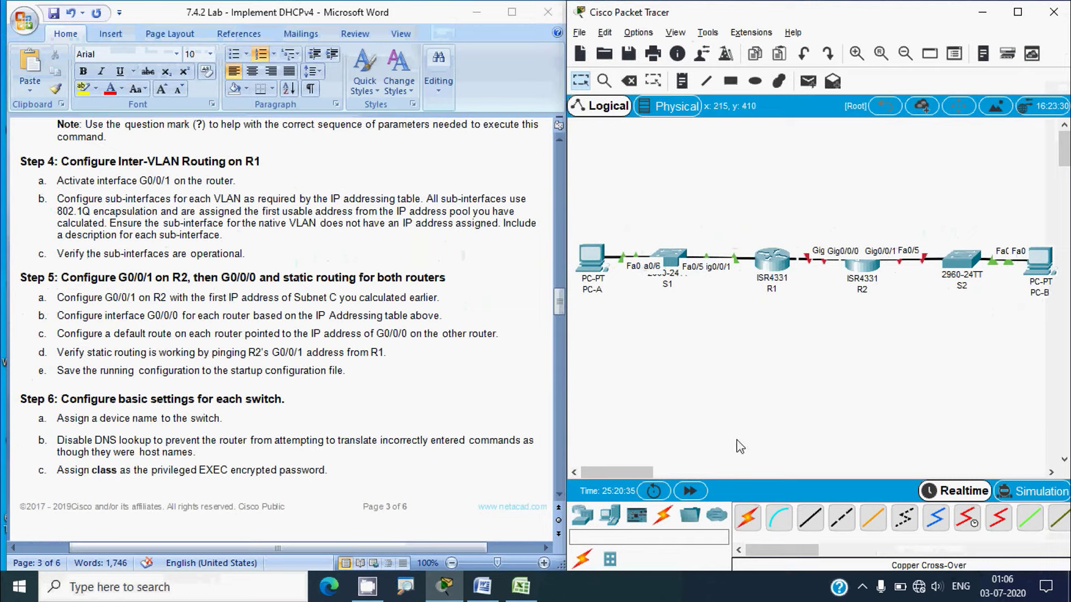
click(520, 586)
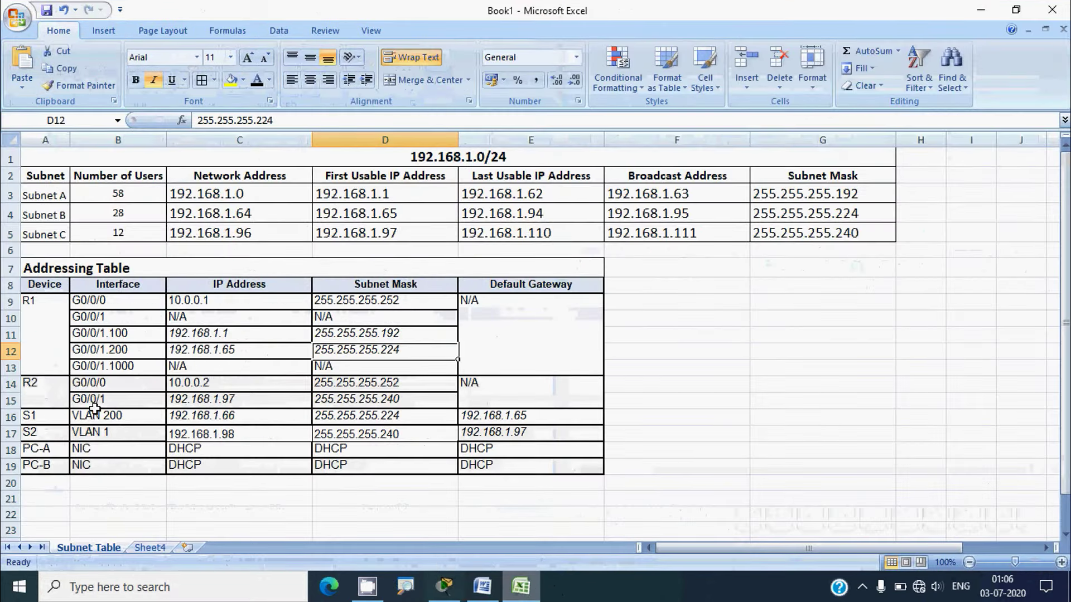
click(5, 401)
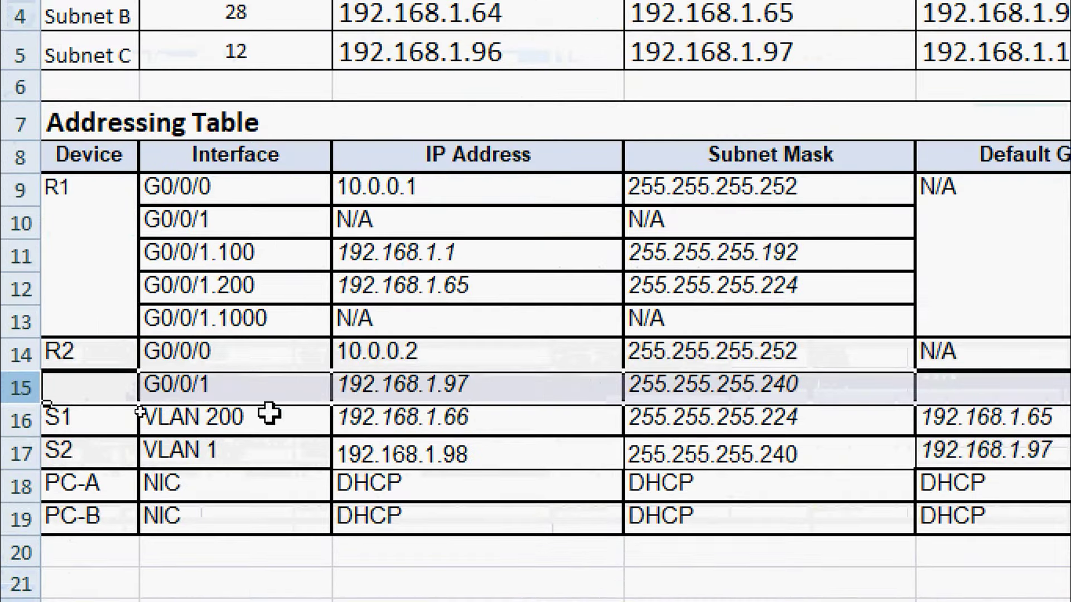
click(367, 391)
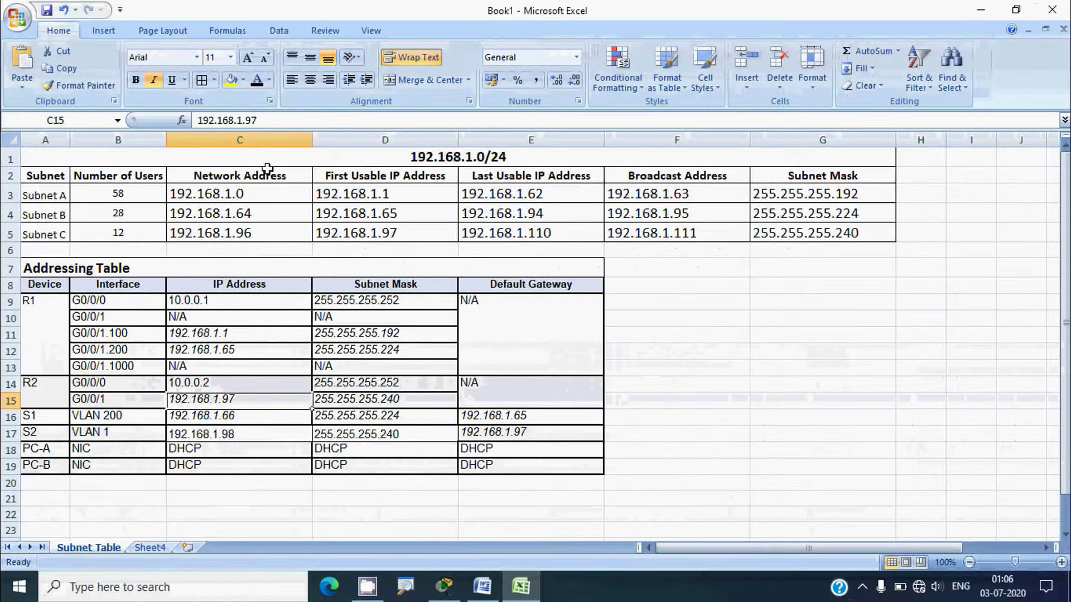
drag(266, 121, 181, 124)
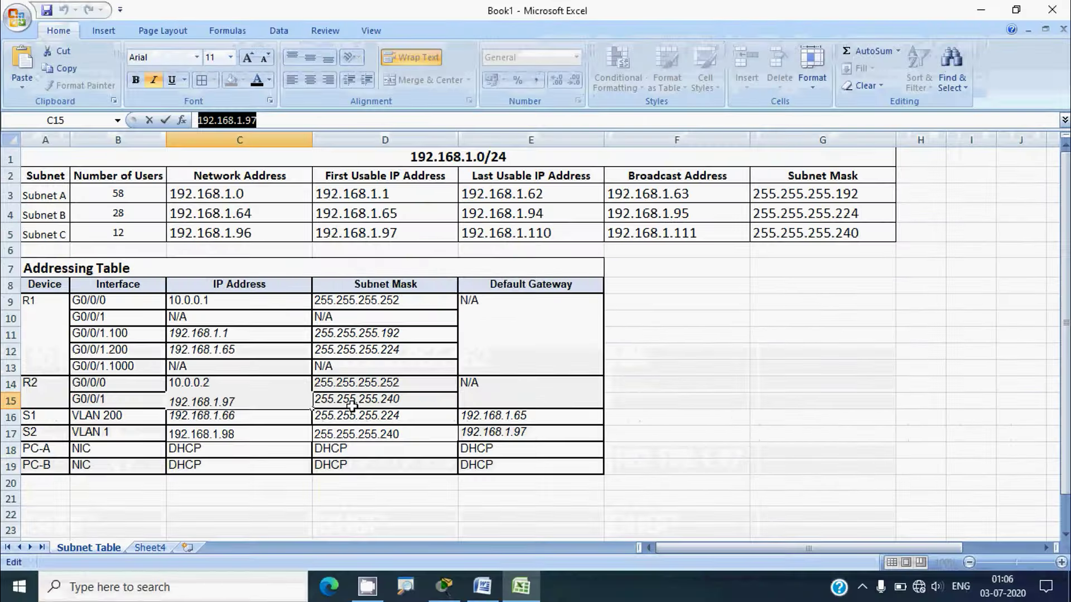
click(981, 10)
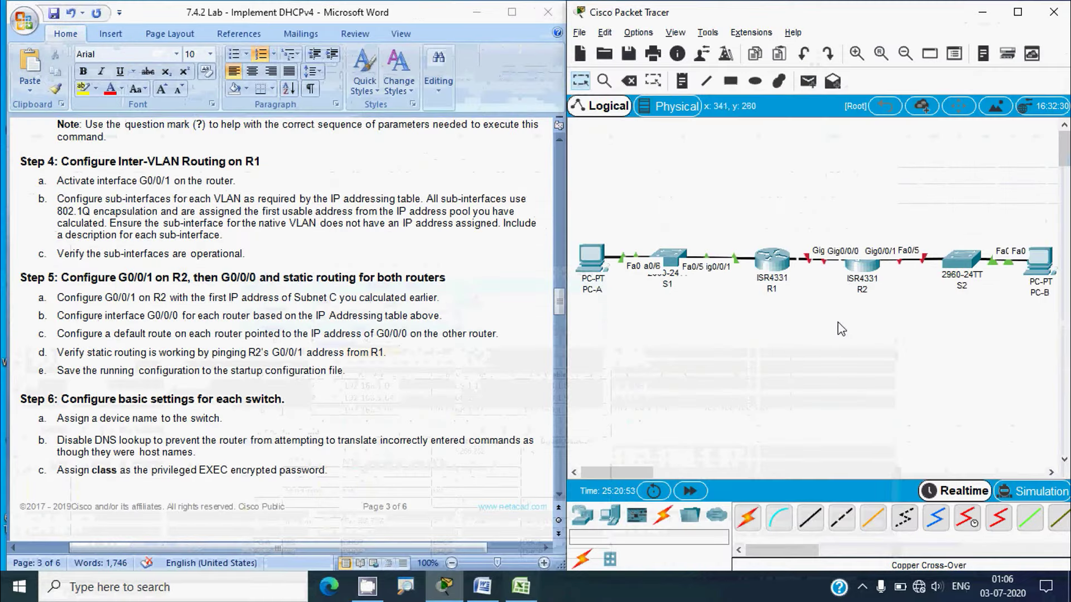
Log into R2's CLI, enter privileged and global config mode, and select interface g0/0/1
click(864, 267)
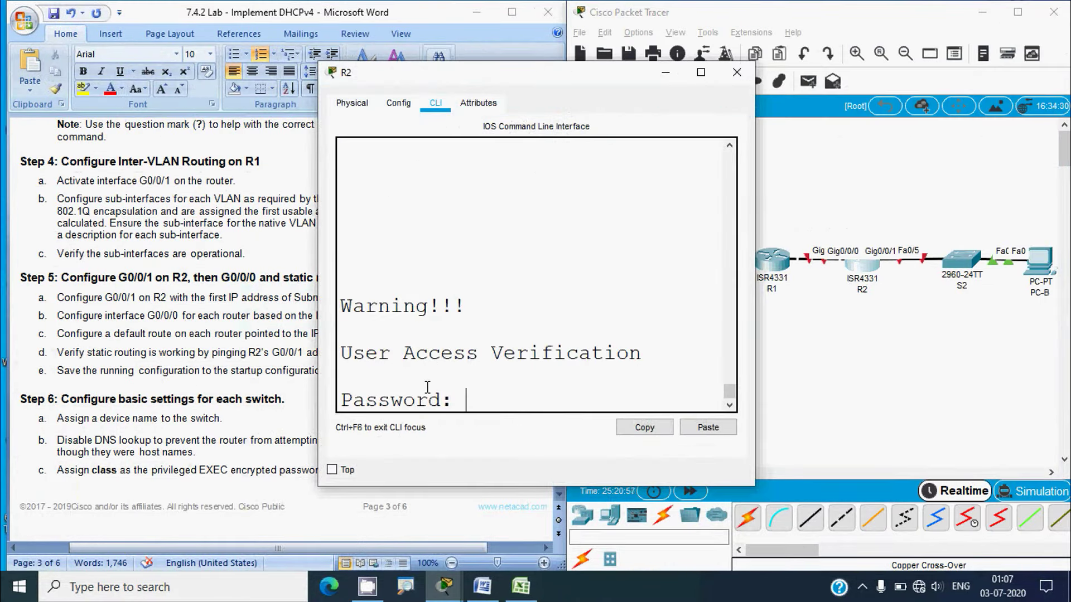
key(Return)
text(en)
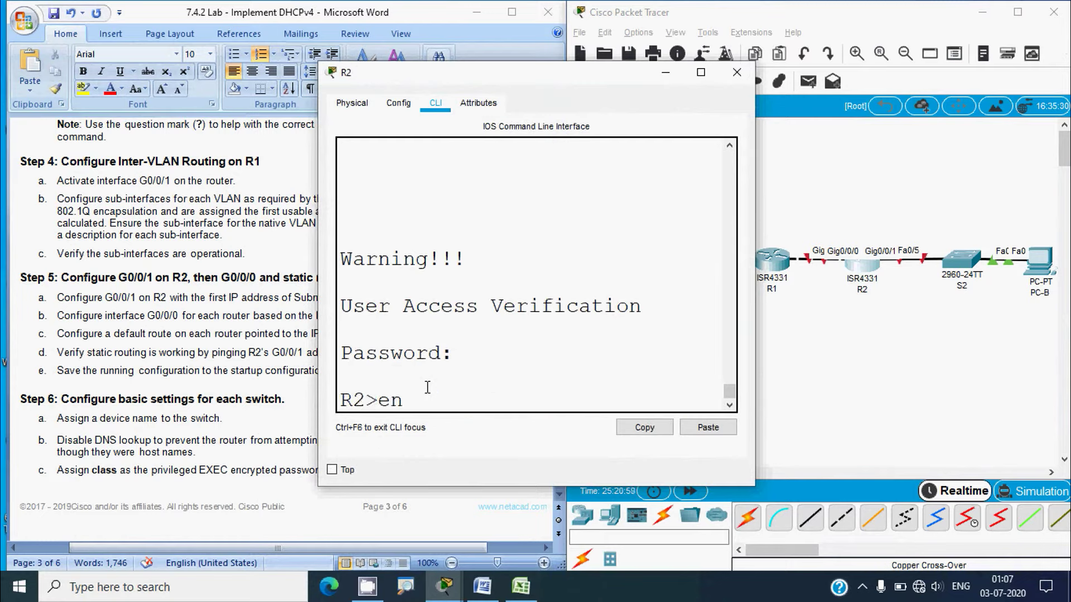
text(able)
key(Return)
key(Return)
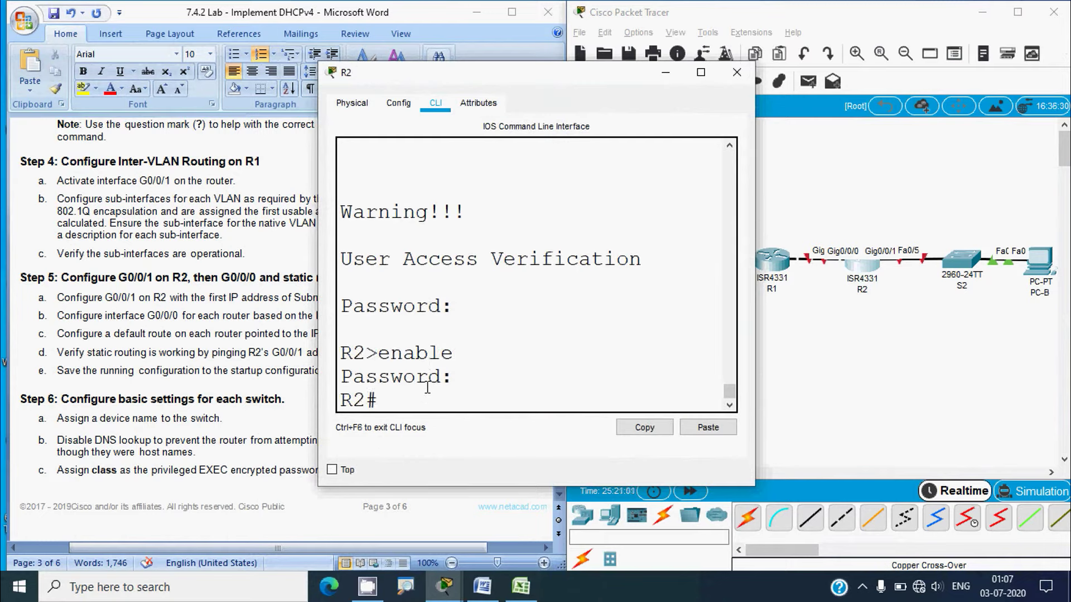
click(789, 391)
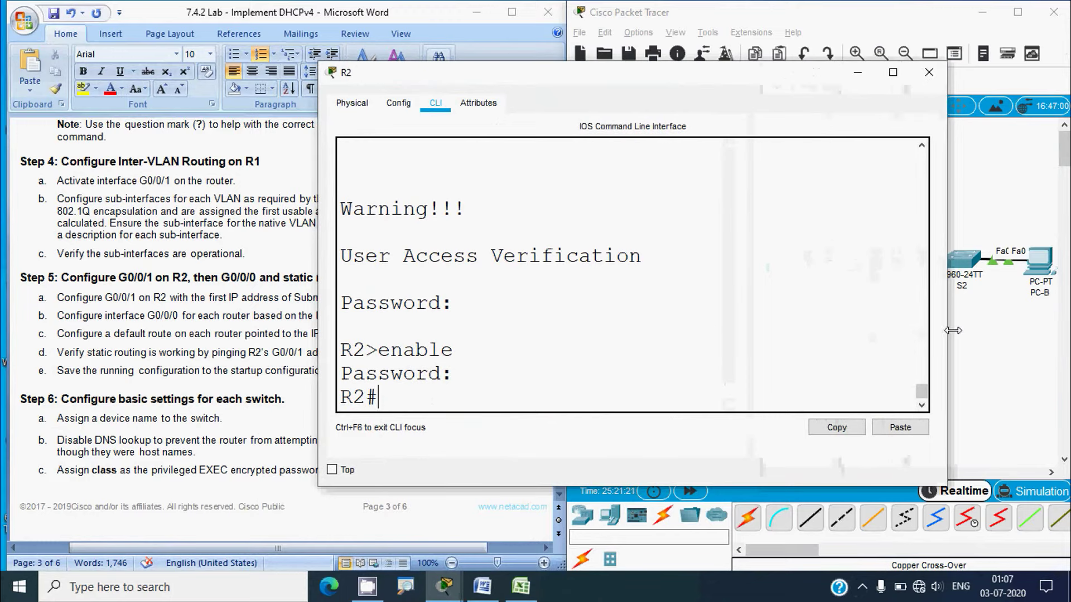
click(400, 399)
text(conf t)
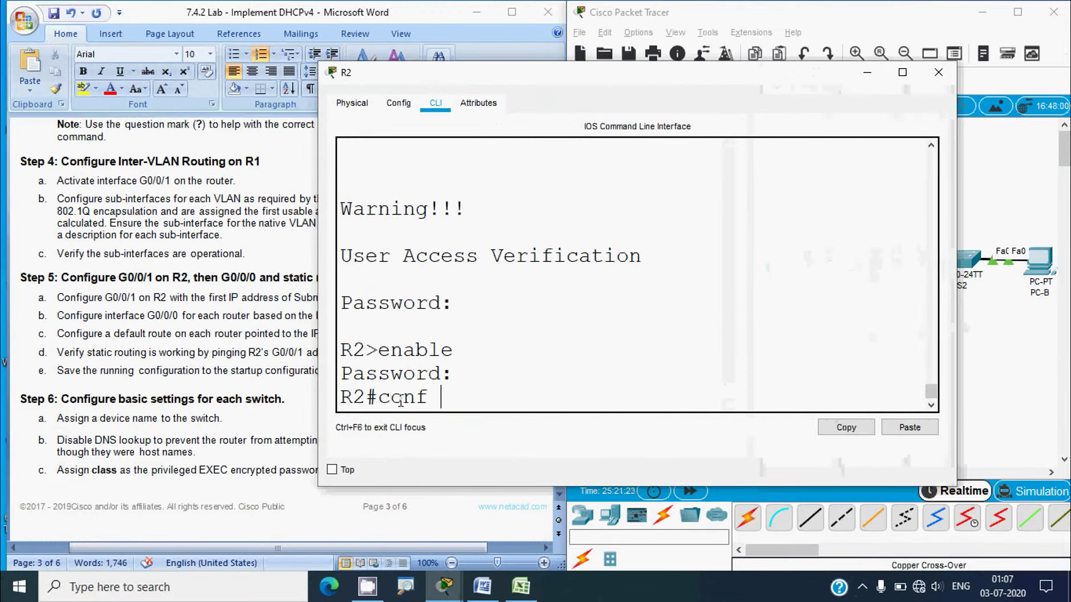
key(Return)
text(interface)
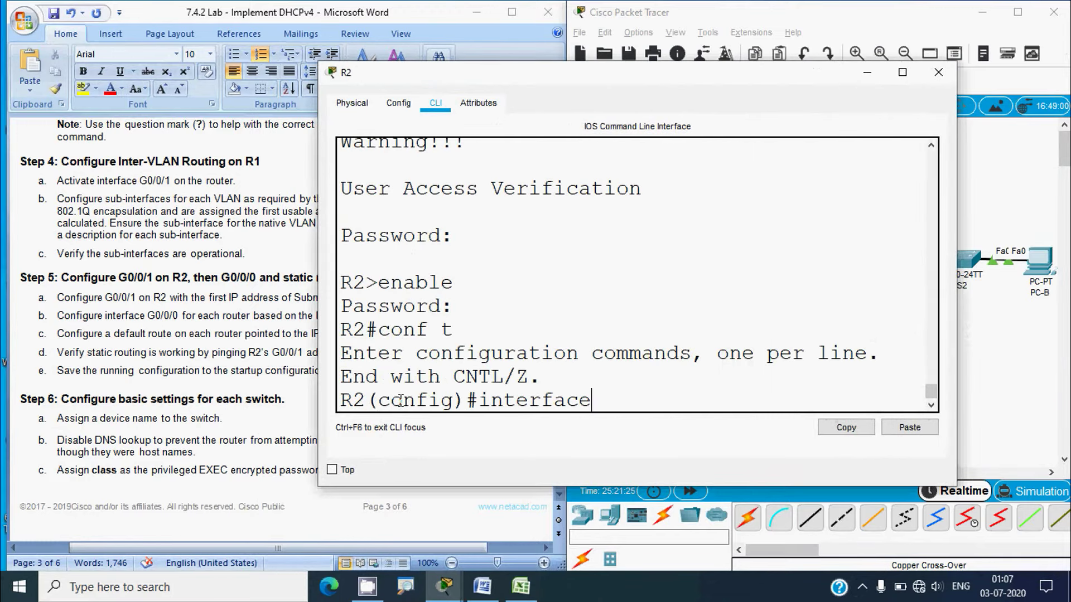
text( g0/0/1)
key(Return)
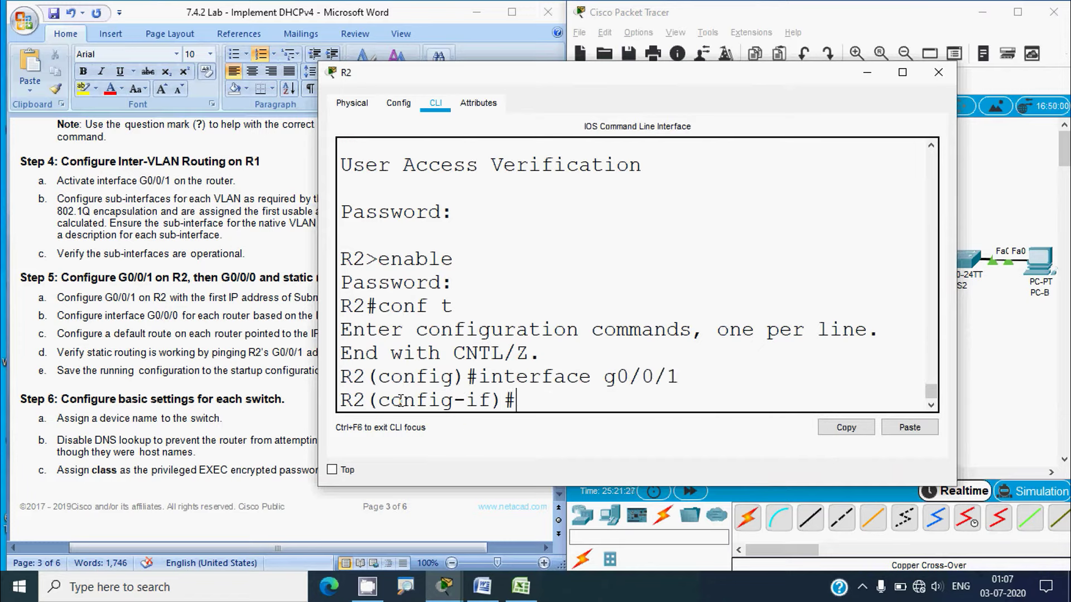
Assign 192.168.1.97 255.255.255.240 to R2's G0/0/1 and enable it with no shutdown
text(ip address)
right_click(676, 397)
click(691, 429)
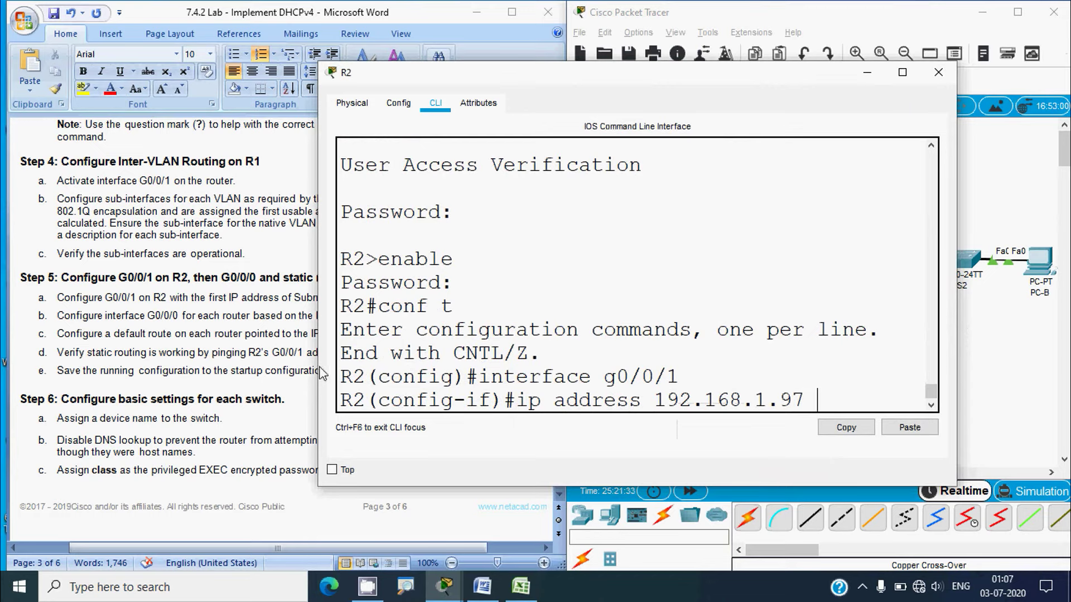
drag(318, 374, 201, 374)
text(25)
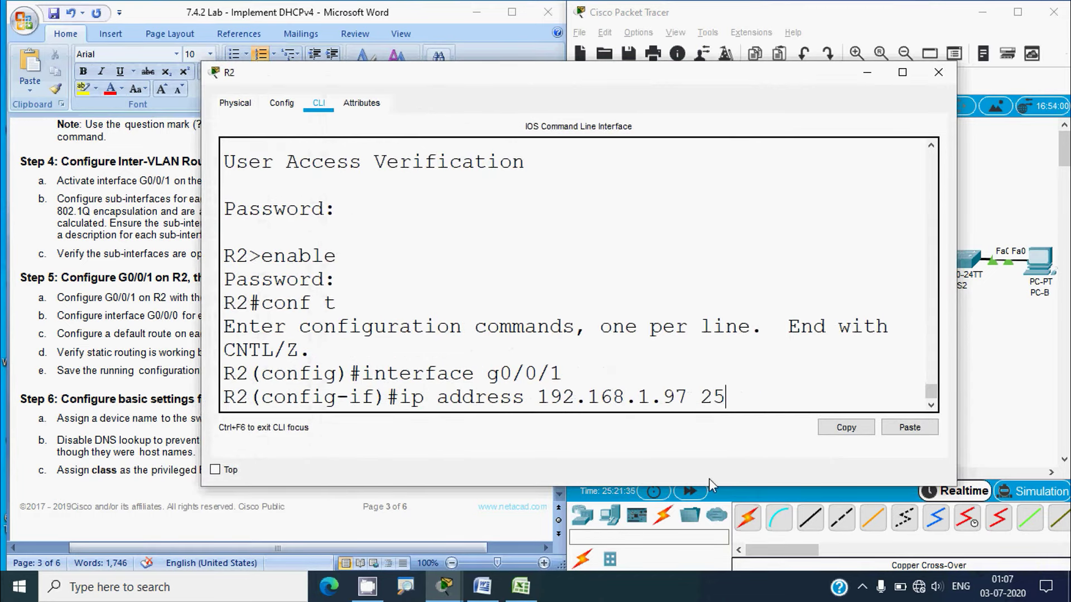
text(5.255.255.240)
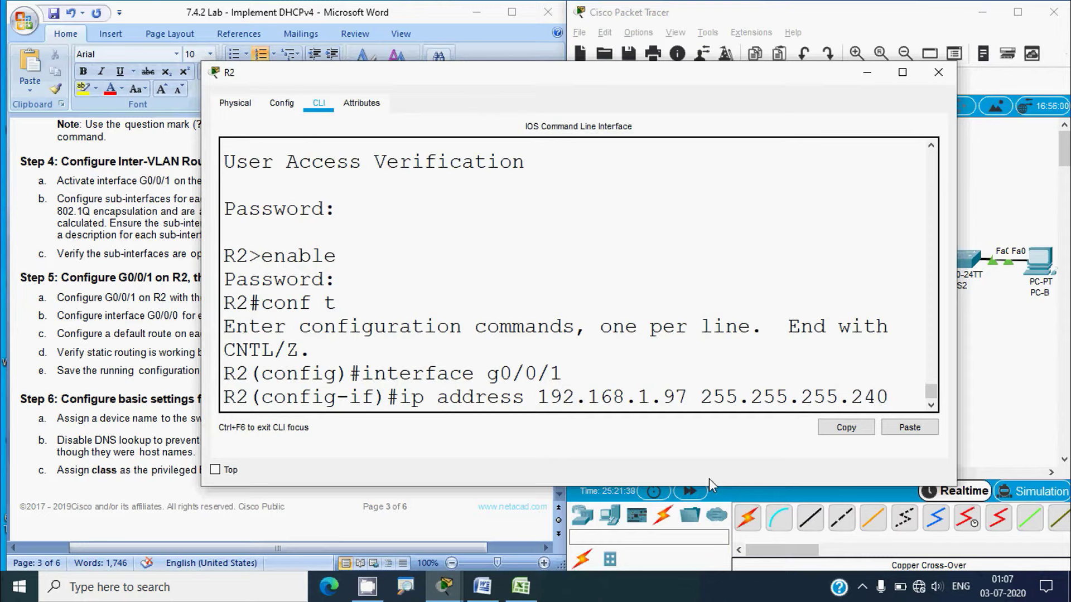
key(Return)
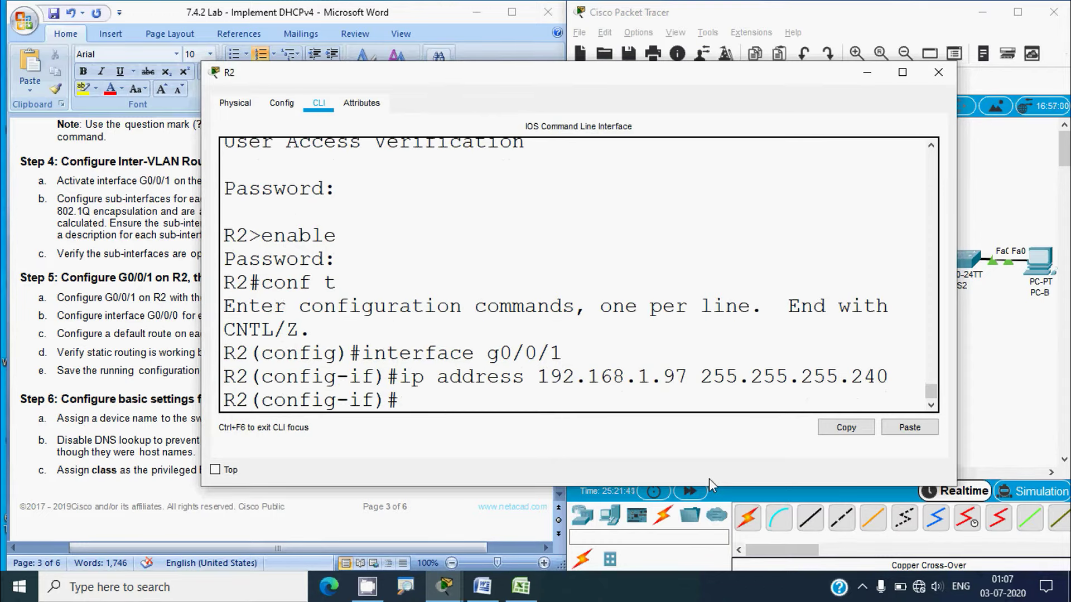
text(no shutdwon)
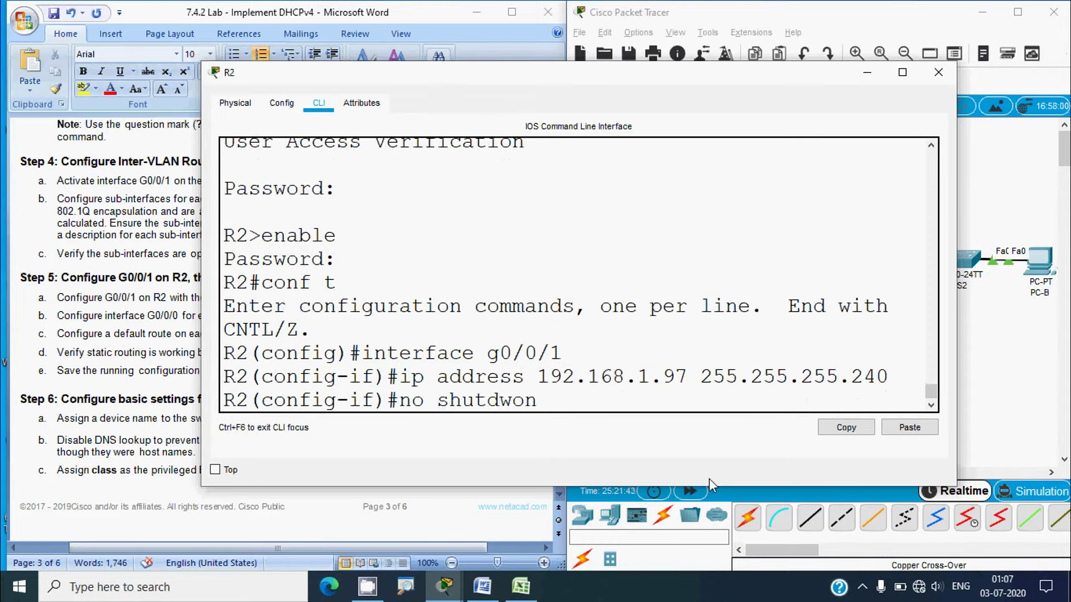
key(BackSpace)
text(on)
key(BackSpace)
key(BackSpace)
key(BackSpace)
text(own)
key(Return)
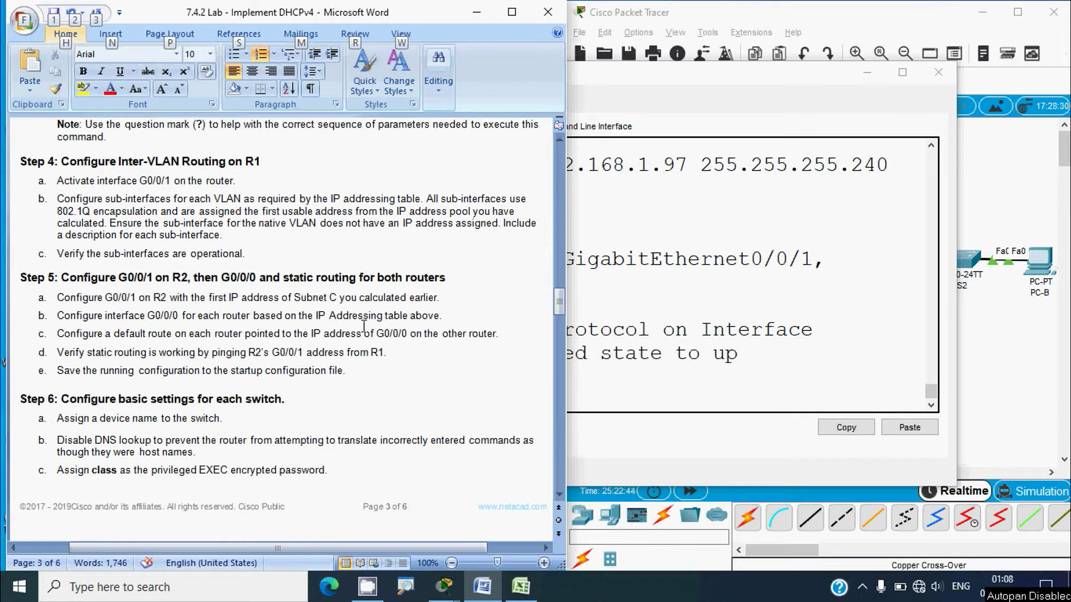
click(992, 388)
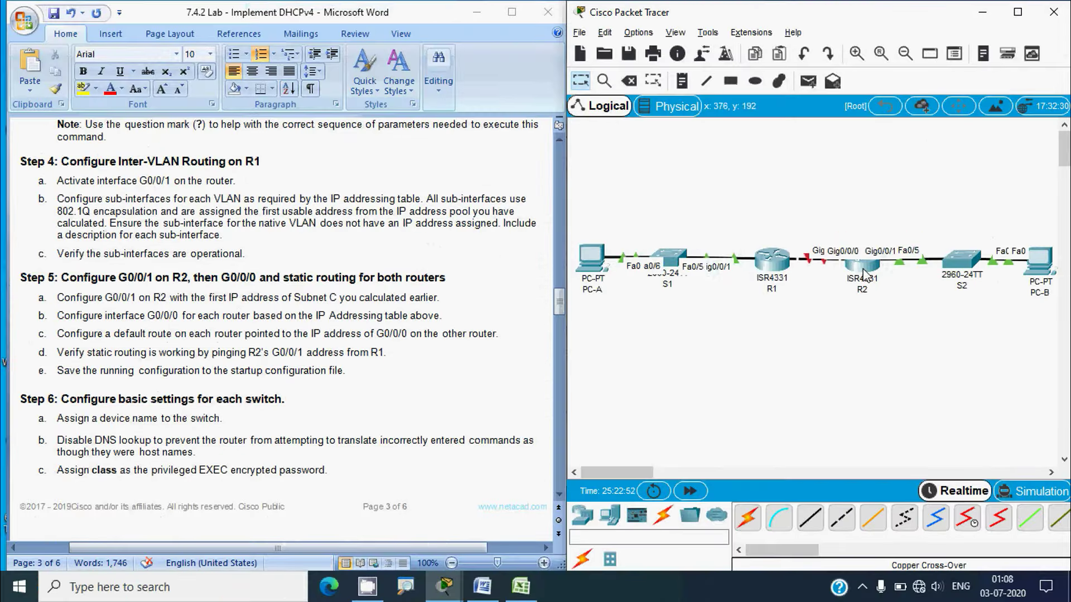
Switch R2's configuration to interface g0/0/0 and enable it with no shutdown
click(864, 273)
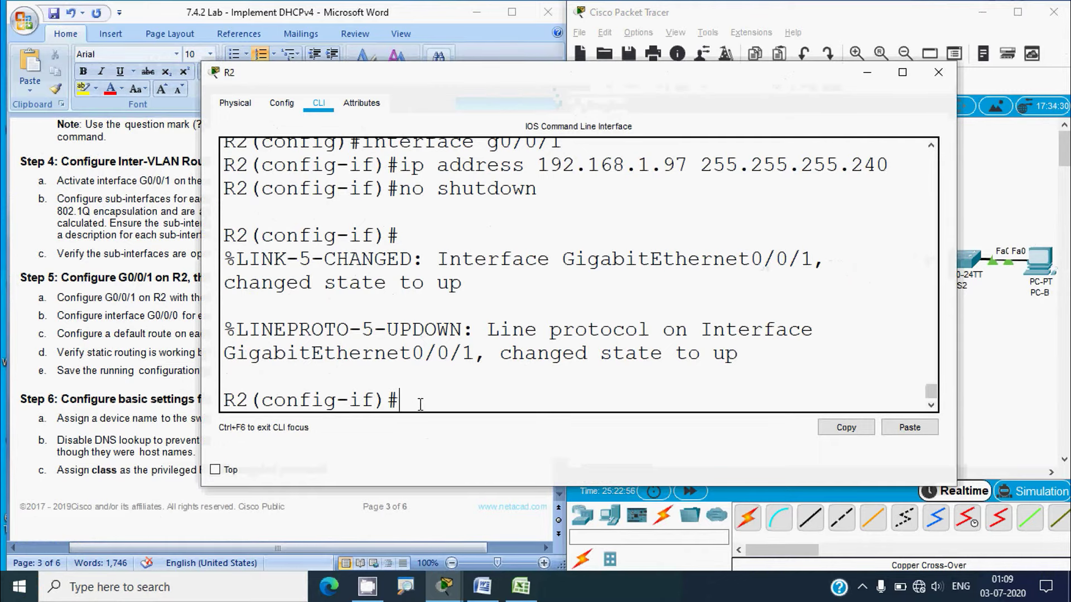
text(exit)
key(Return)
key(Return)
text(i)
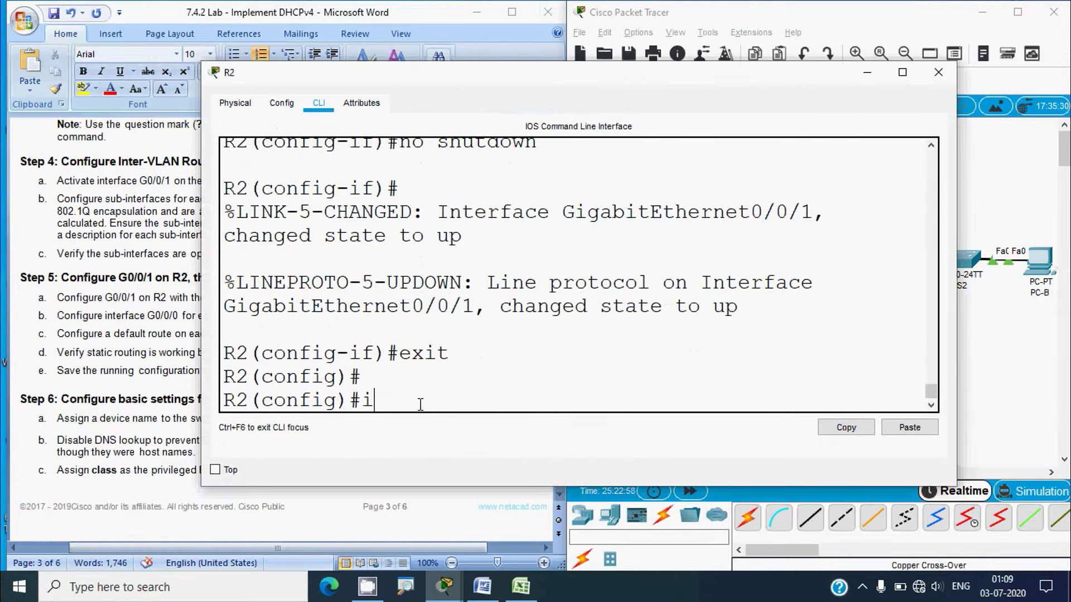
text(nterface g)
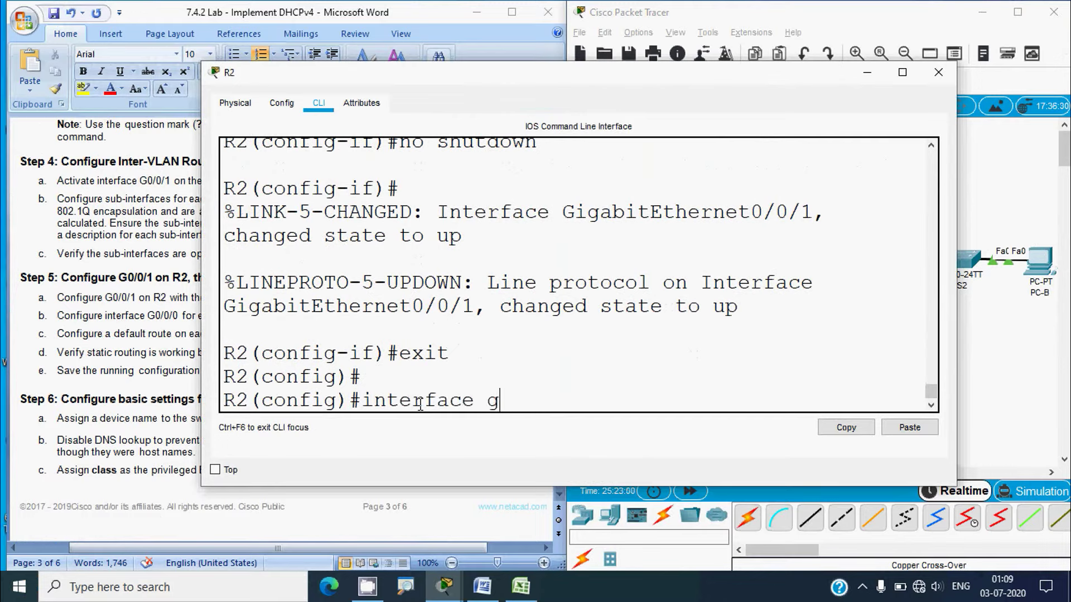
text(0/0/0)
key(Return)
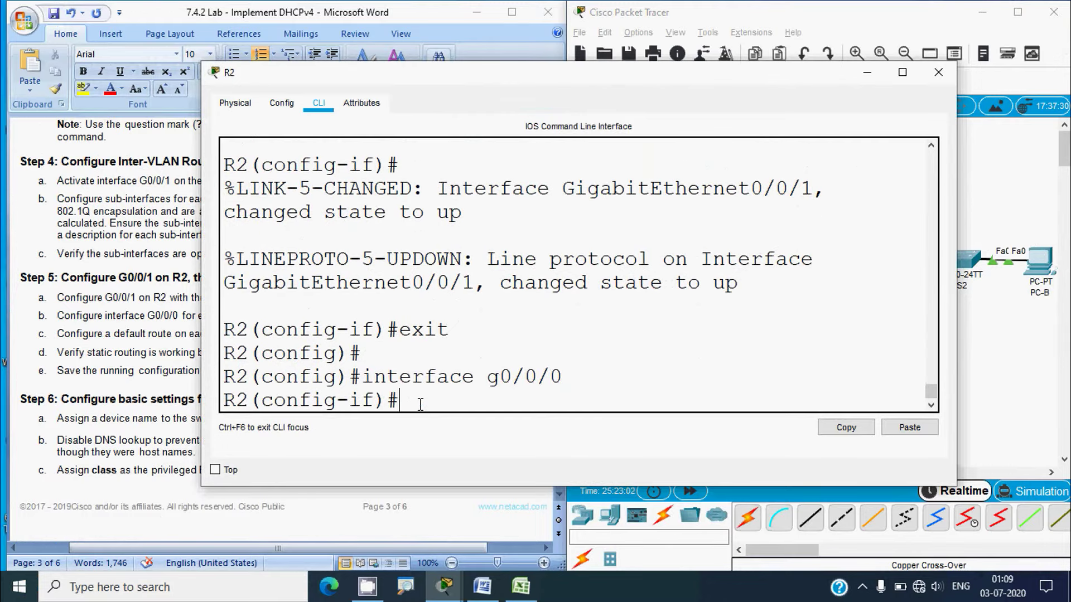
text(no shutdown)
key(Return)
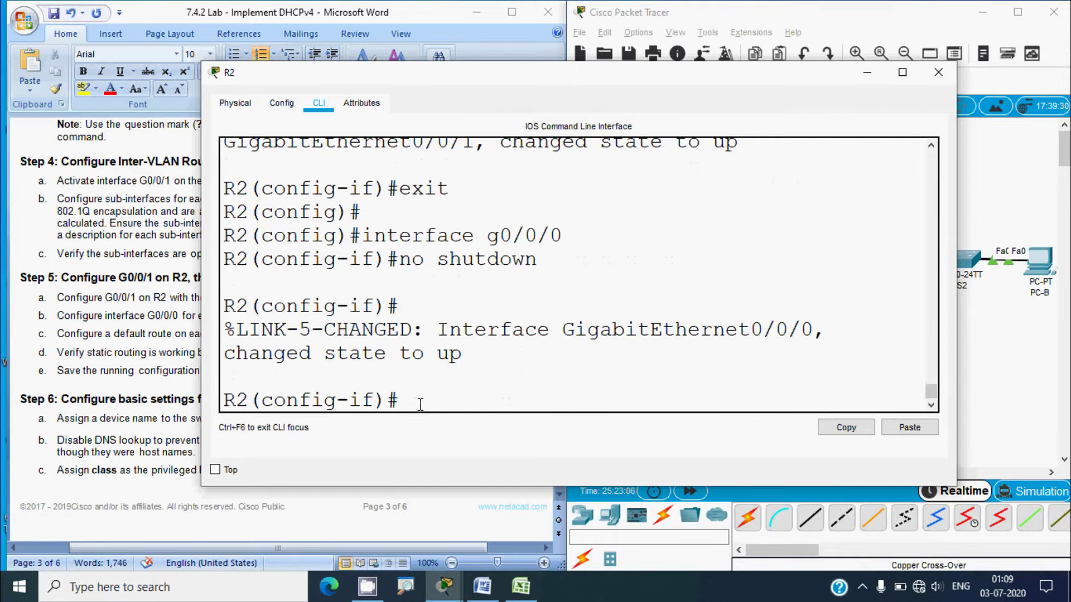
Copy 10.0.0.2 from Excel and apply ip address 10.0.0.2 255.255.255.252 on R2's G0/0/0
text(ip address)
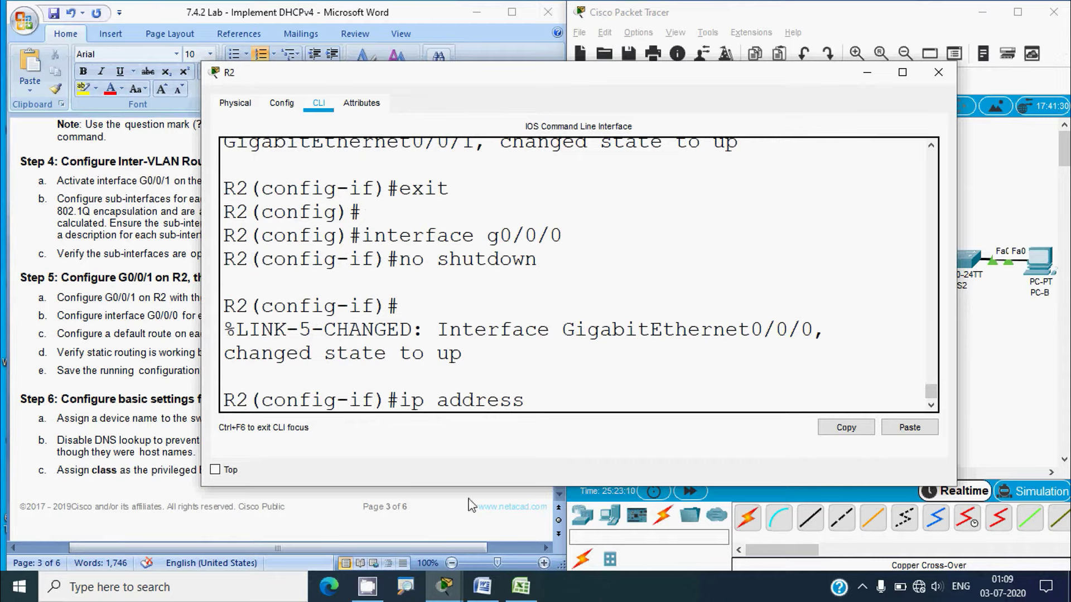
click(521, 587)
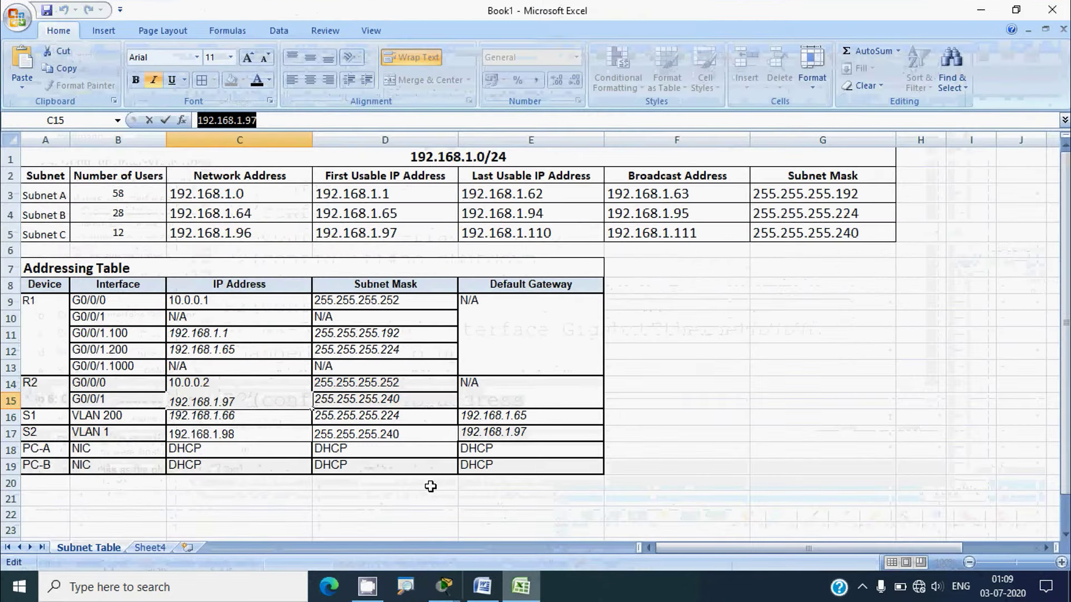
click(11, 384)
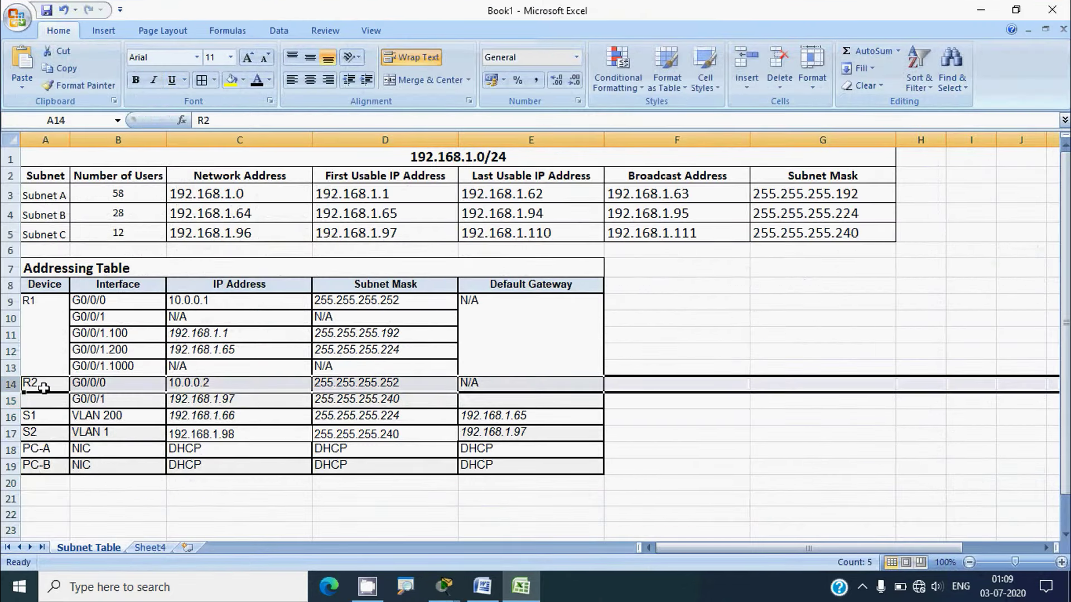
click(176, 384)
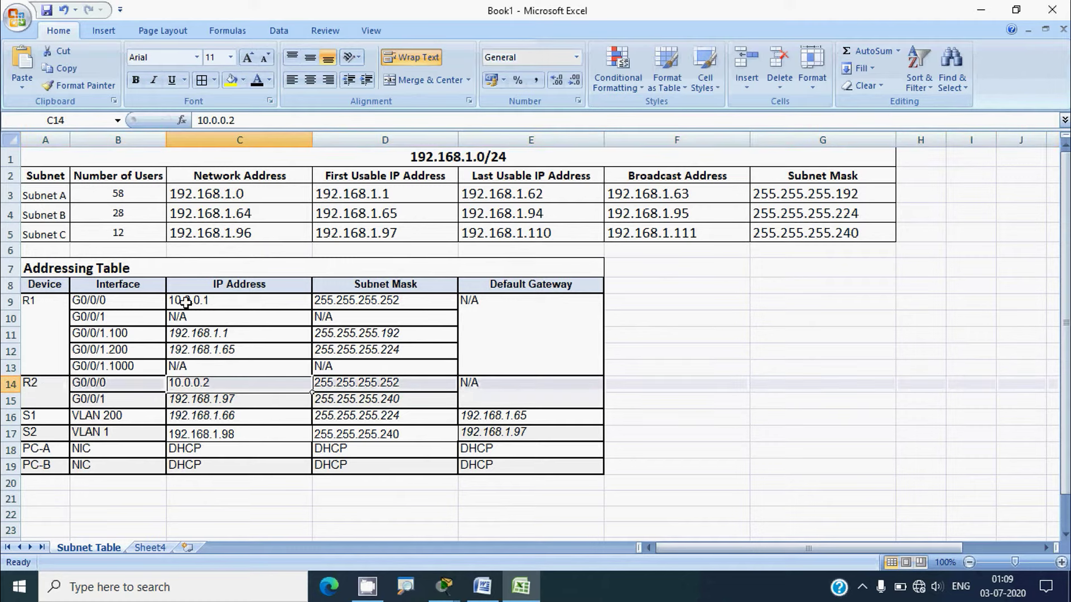
drag(243, 120, 193, 120)
key(ctrl+c)
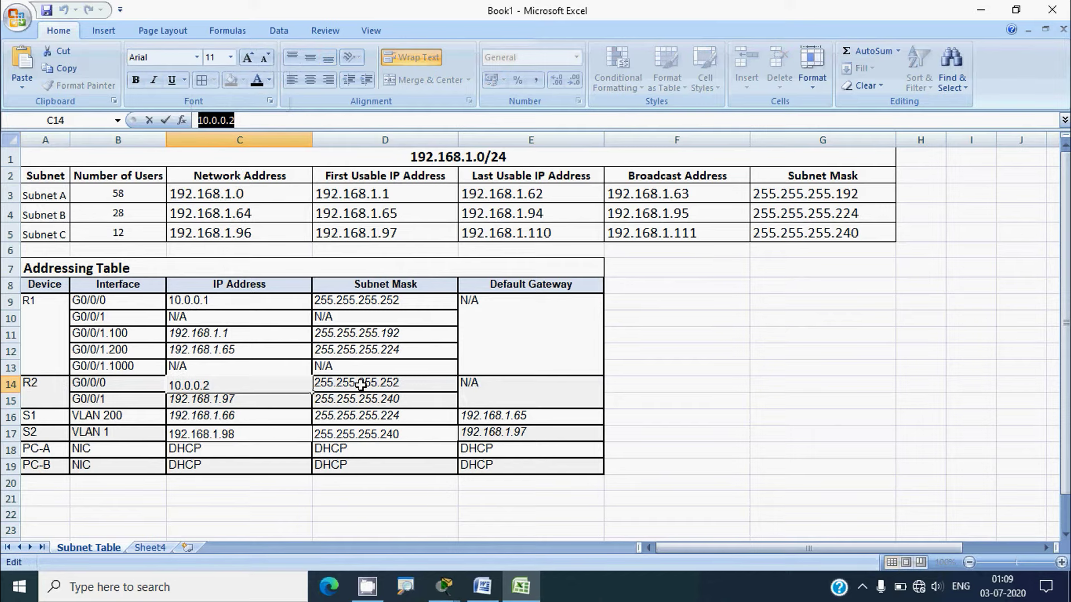
click(981, 10)
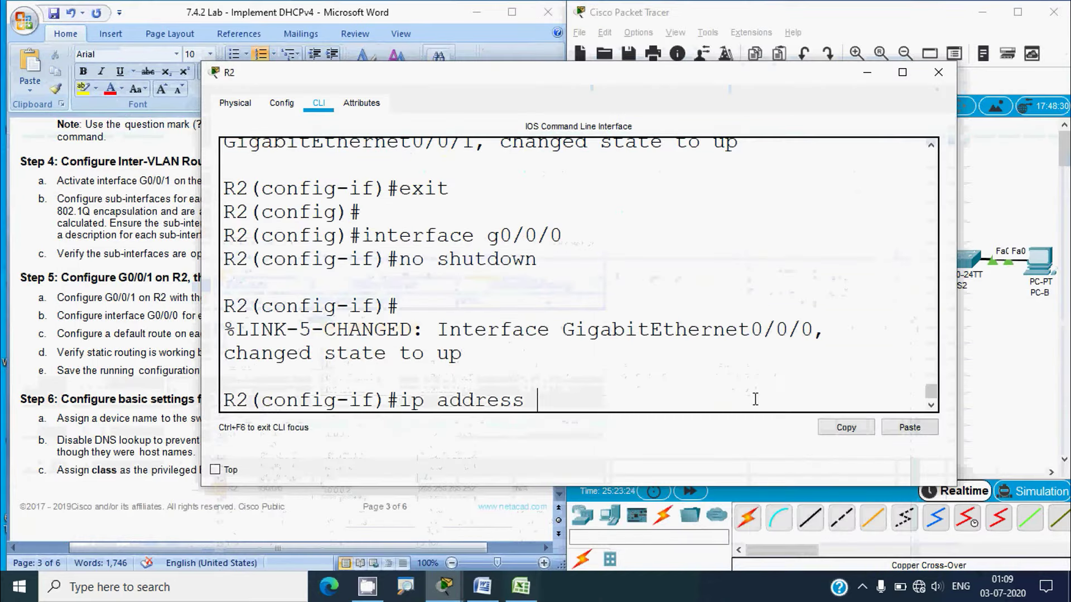
right_click(558, 405)
click(591, 432)
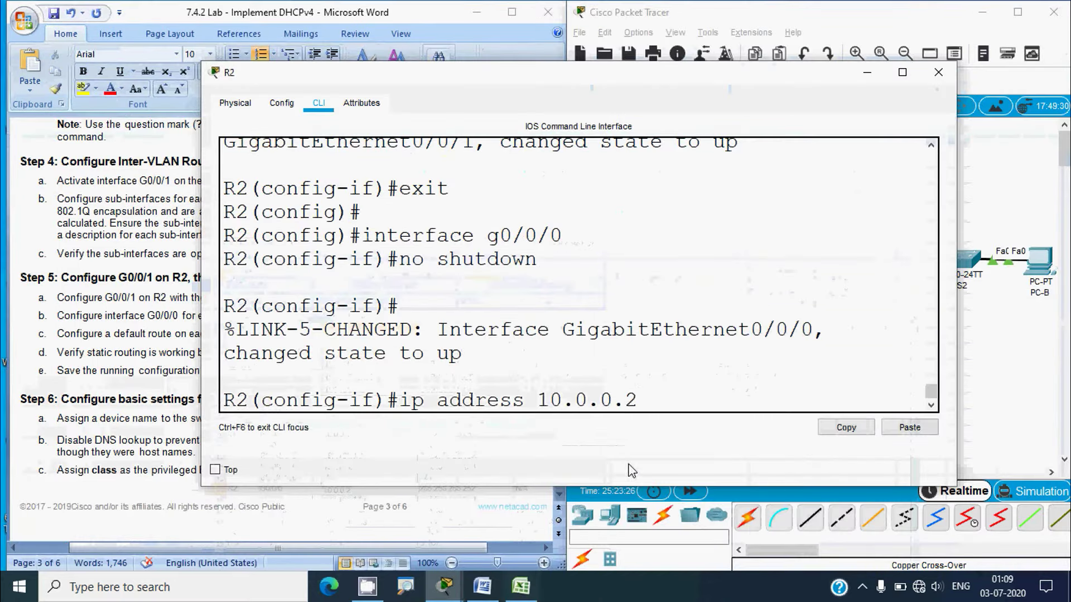
text(255.255)
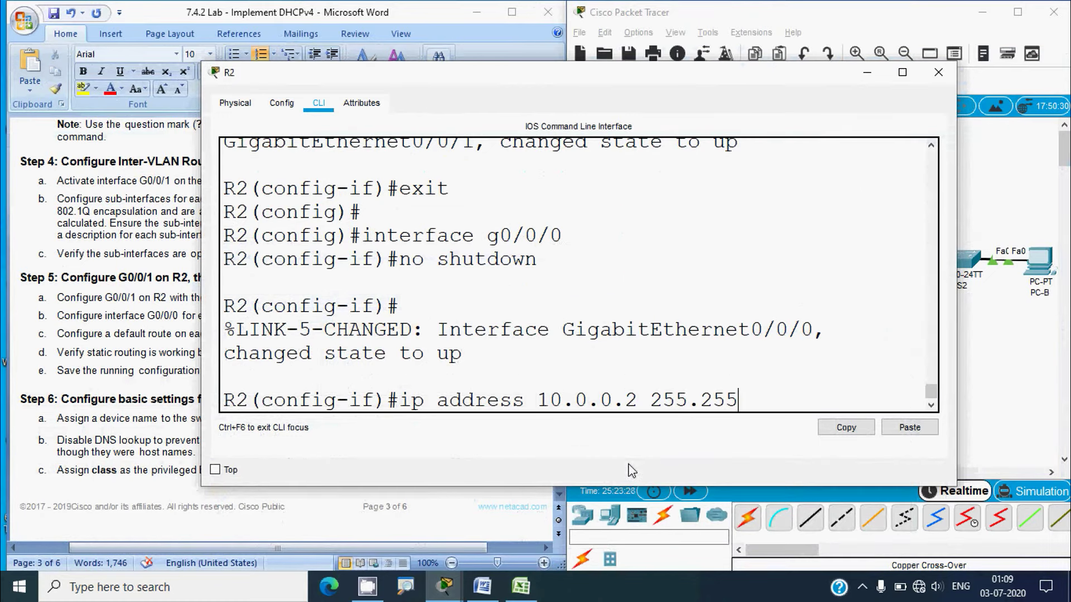
text(.255.252)
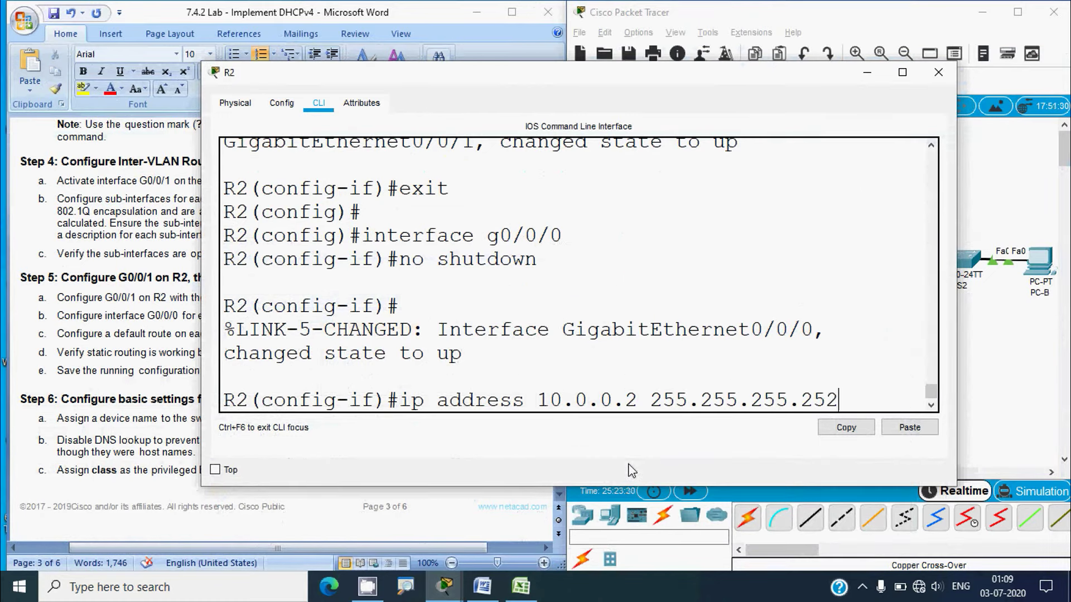
key(Return)
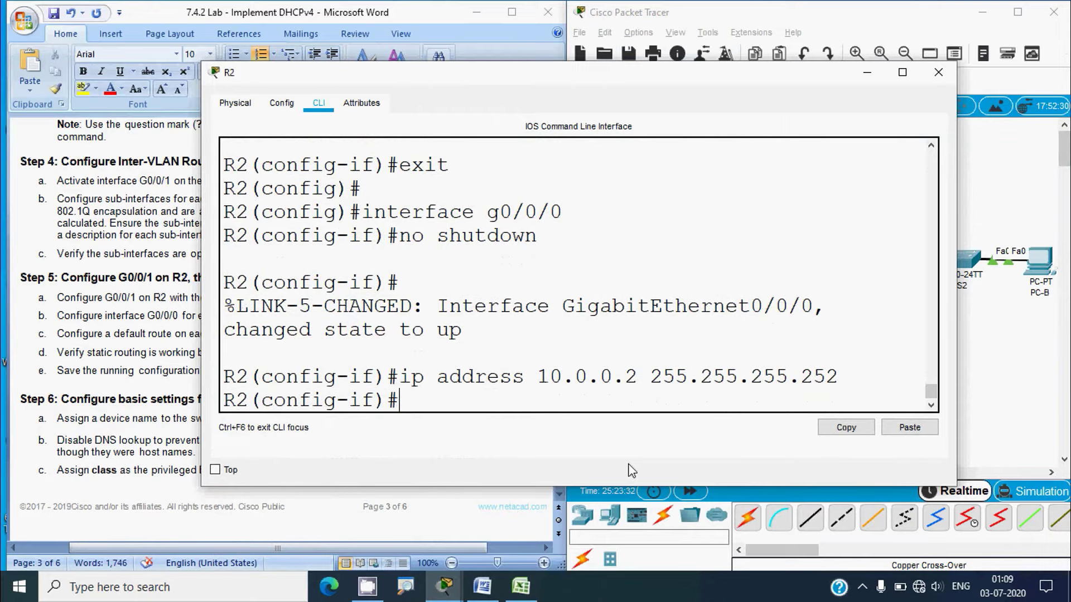
click(938, 72)
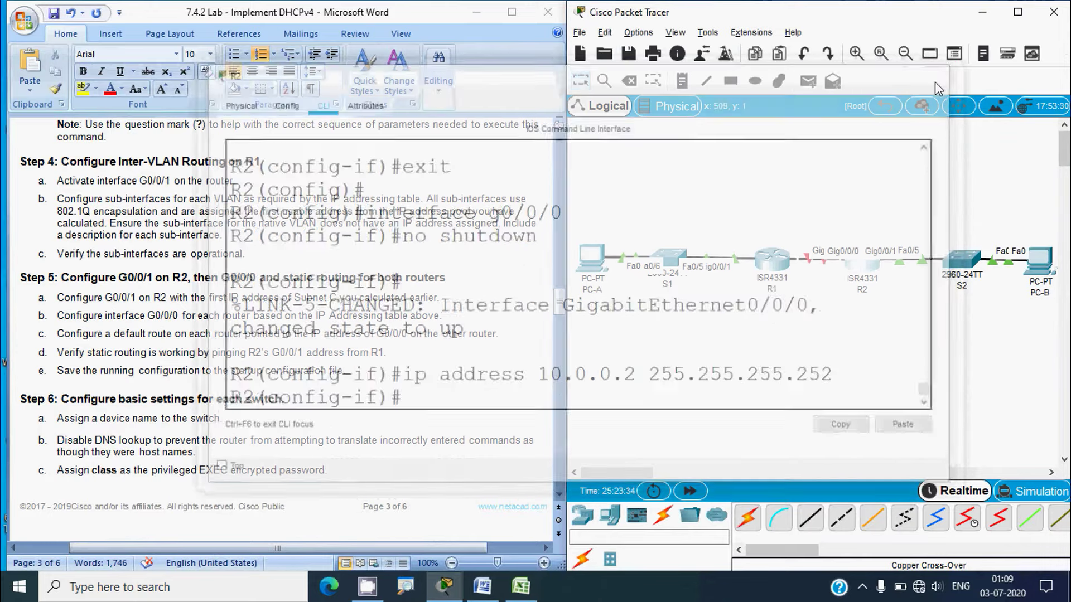
Enter R1's interface g0/0/0 configuration and copy its address 10.0.0.1 from cell C9 in Excel
click(774, 267)
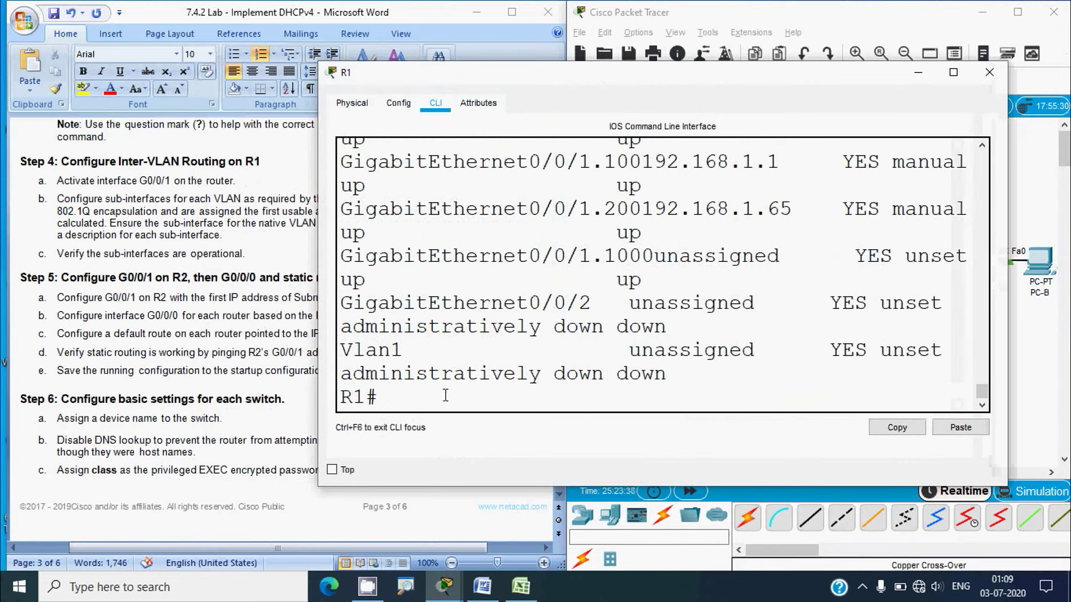
text(conf t)
key(Return)
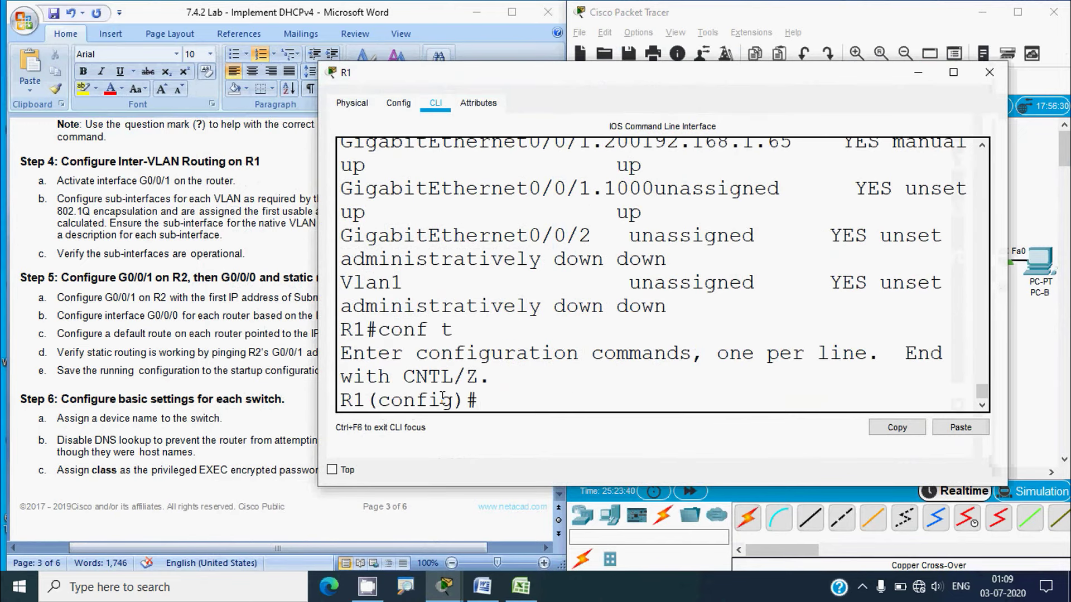
text(interface g)
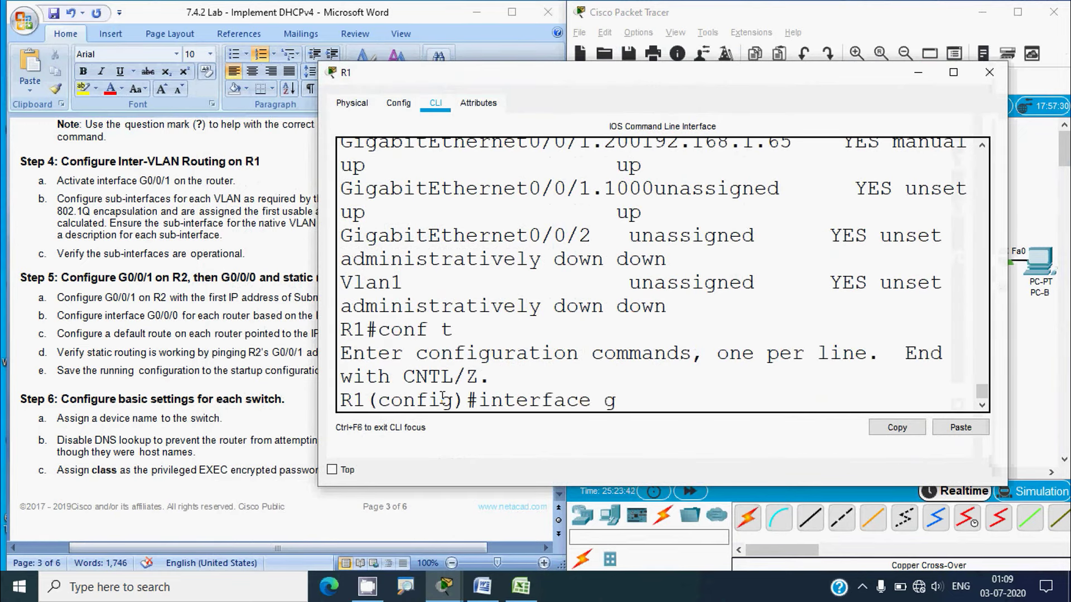
text(0/0/0)
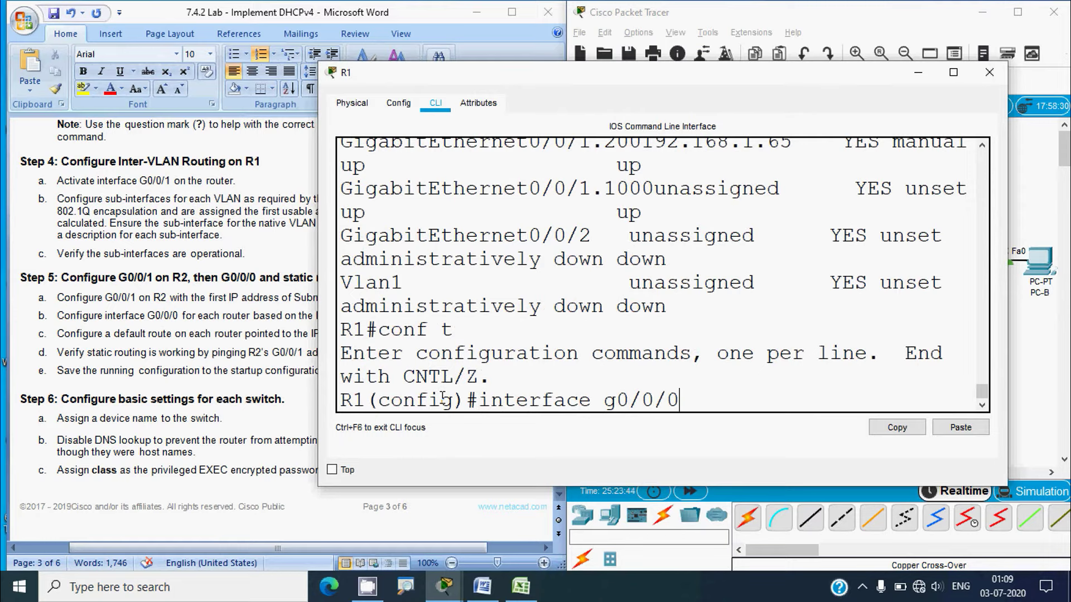
key(Return)
text(ip address)
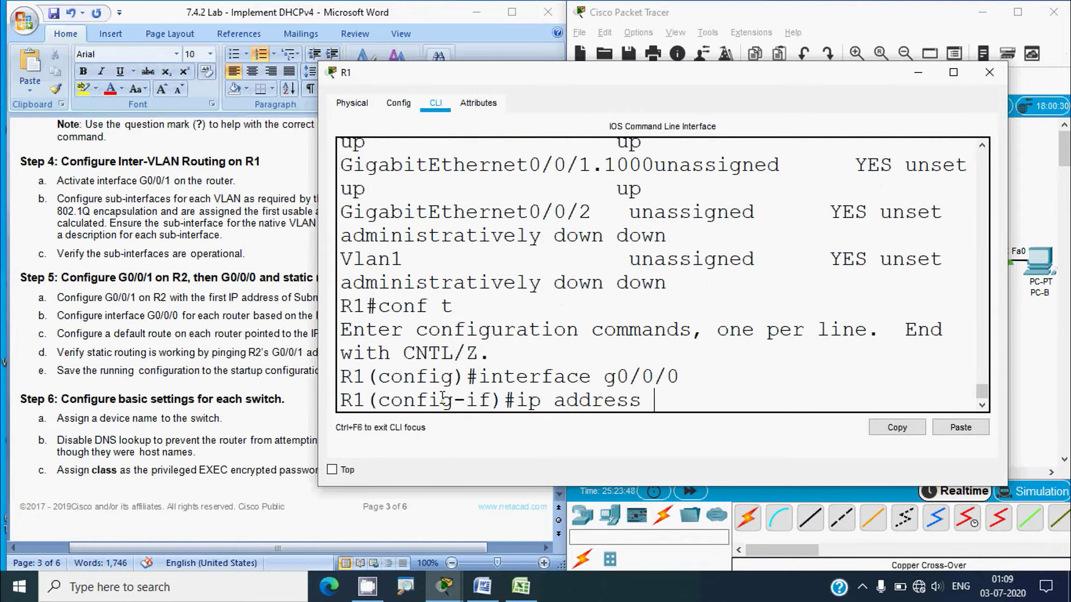
click(521, 586)
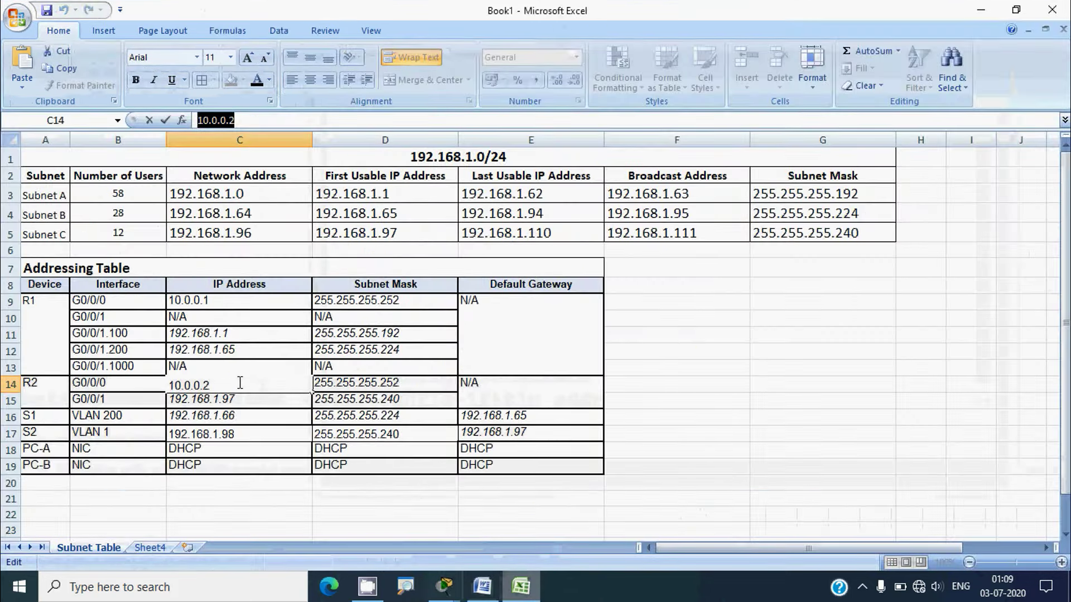
click(11, 301)
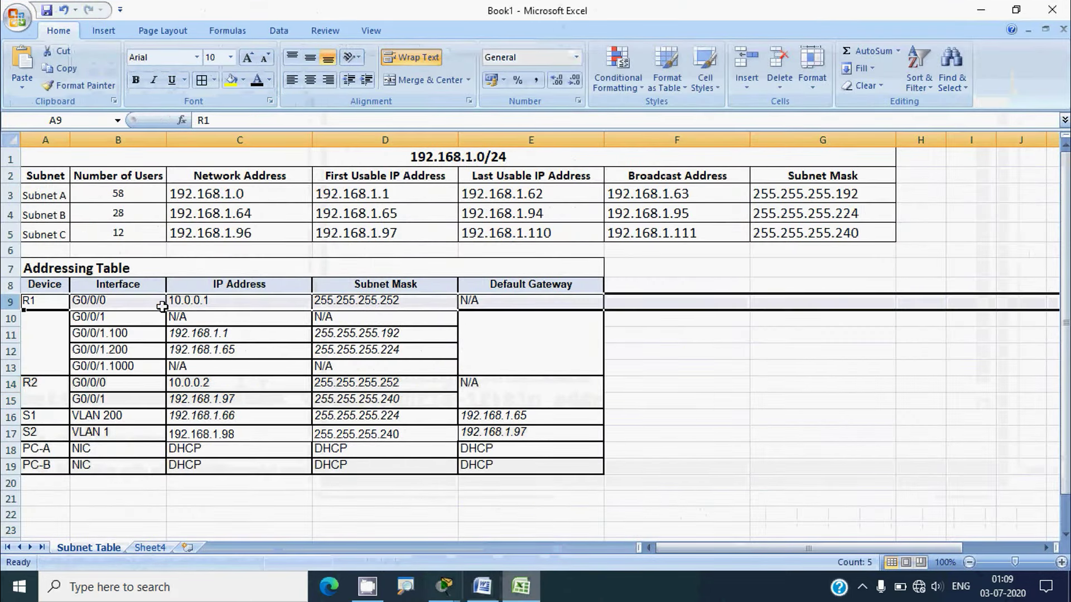
click(170, 302)
drag(235, 120, 196, 120)
key(ctrl+c)
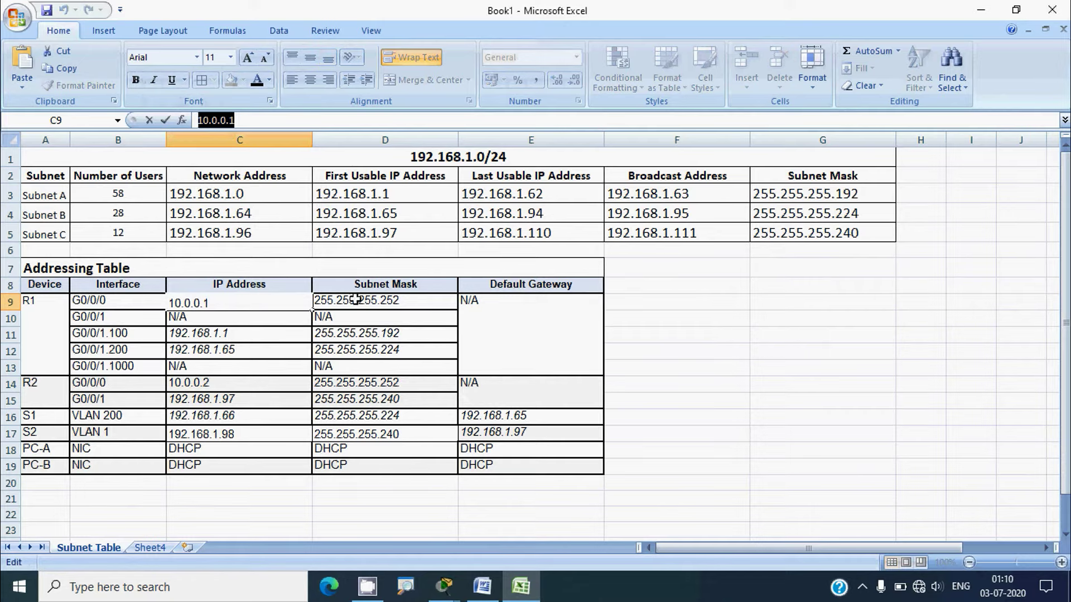
click(975, 11)
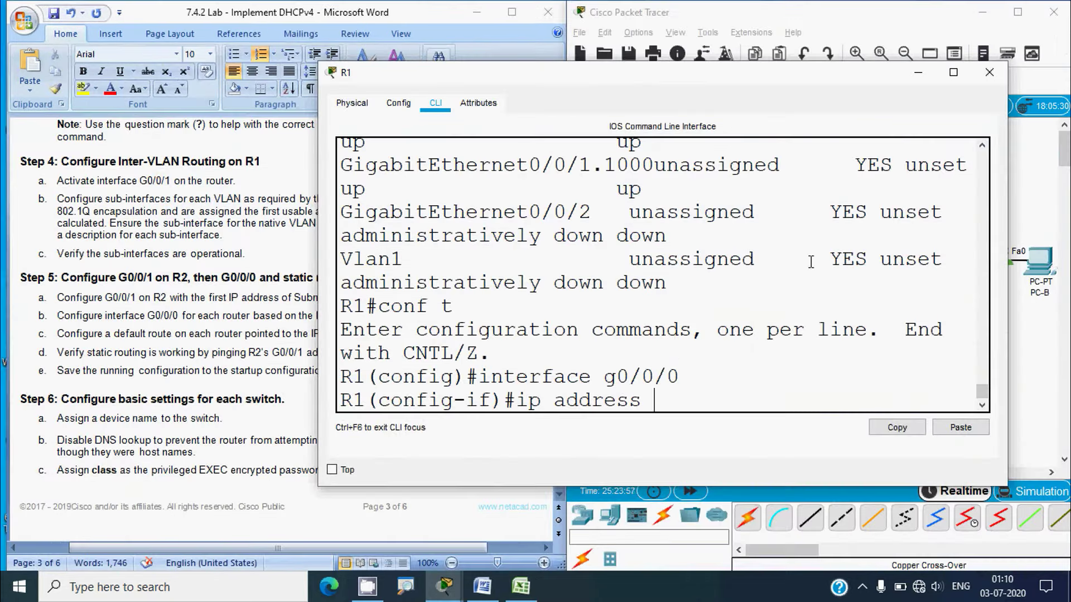
Set R1's G0/0/0 to 10.0.0.1 255.255.255.252 and enable it with no shutdown
right_click(666, 397)
click(700, 424)
text(255.255.255)
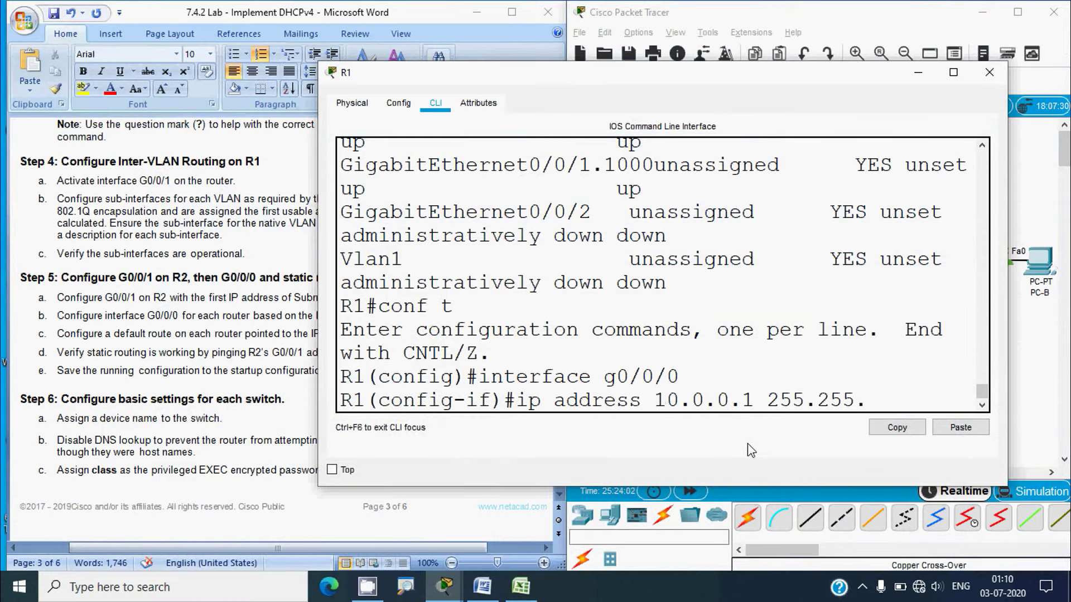
text(.252)
key(Return)
text(no shutdwon)
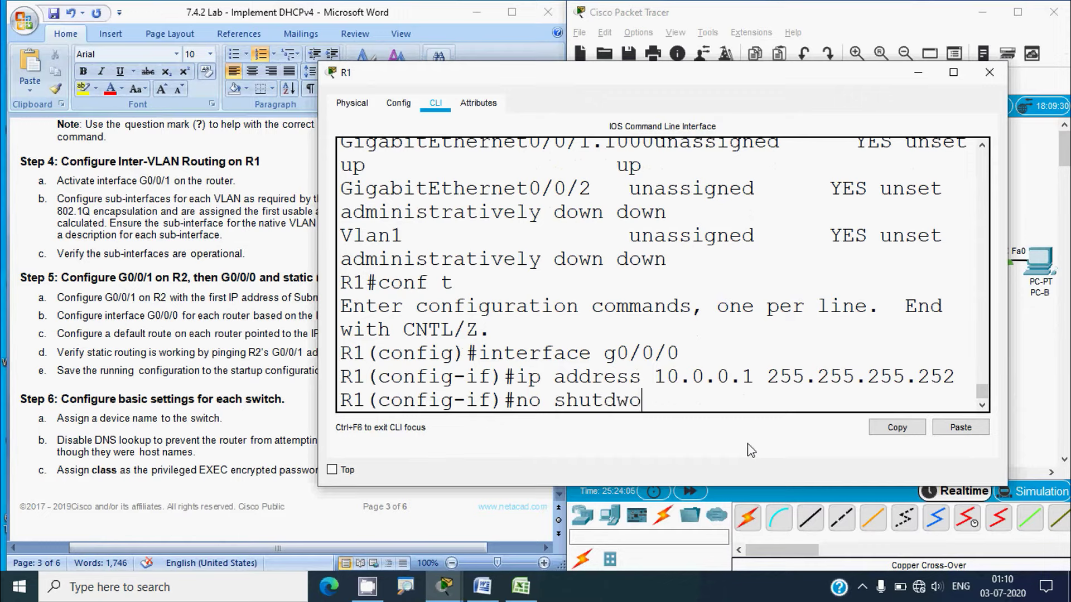
key(BackSpace)
key(BackSpace)
key(BackSpace)
text(own)
key(Return)
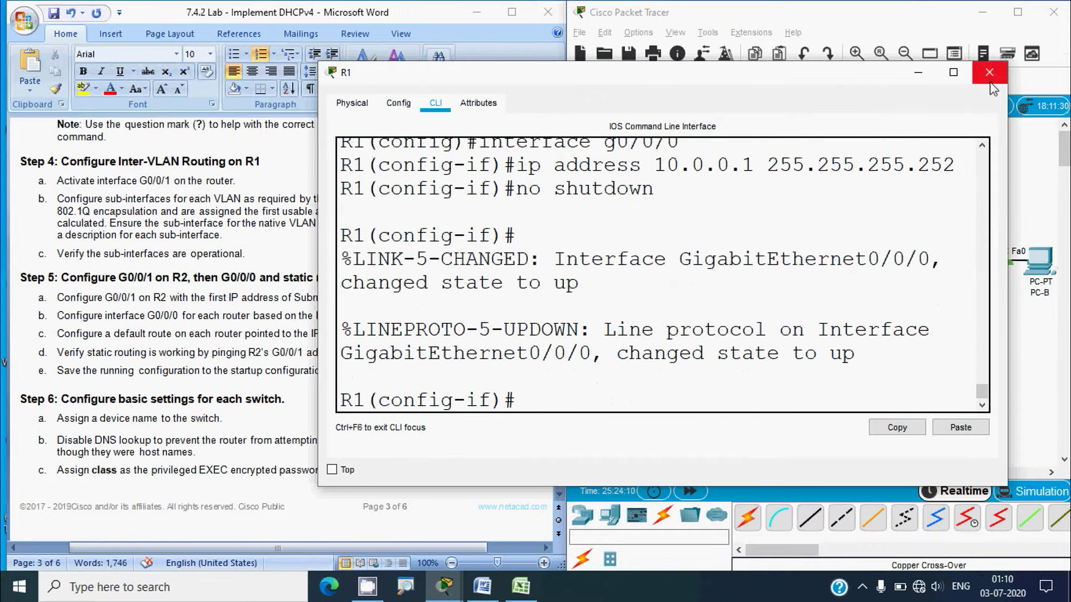
Close R1's device window to show the topology, then open R2's CLI
click(989, 72)
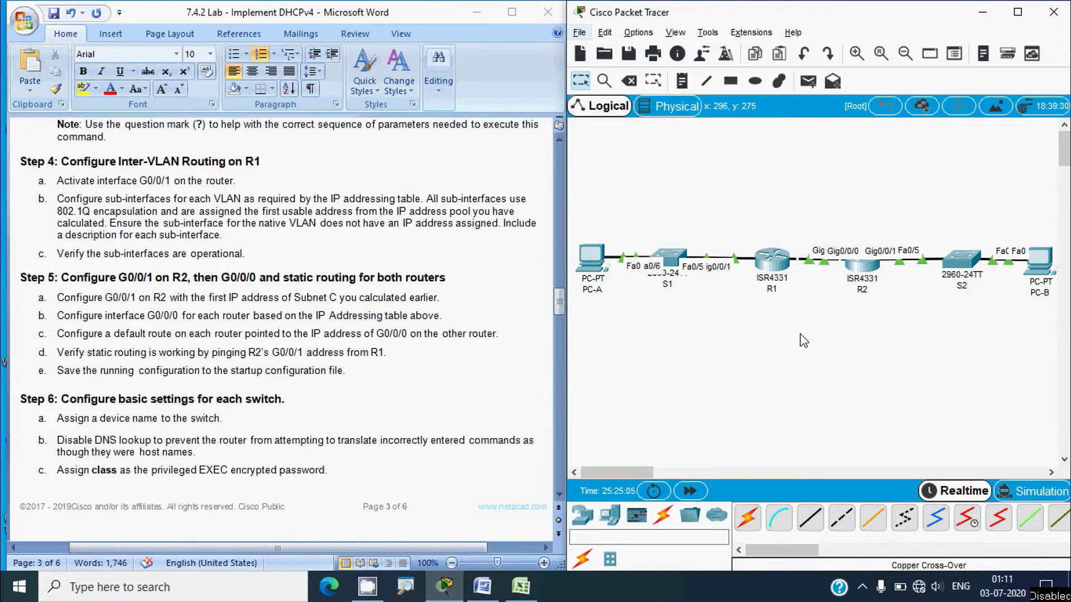
click(862, 268)
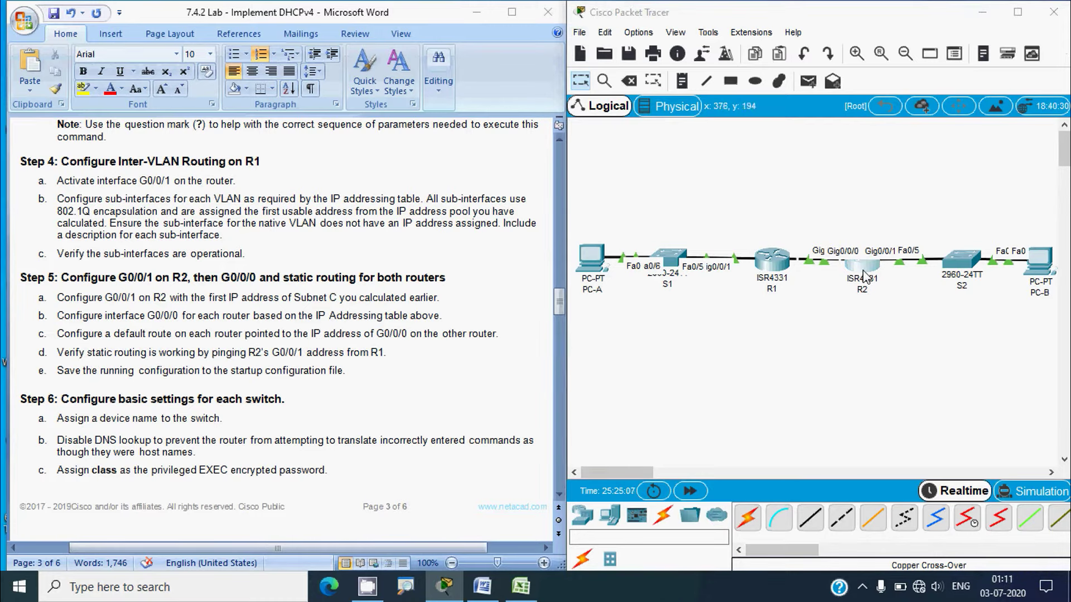
Add 'ip route 0.0.0.0 0.0.0.0 10.0.0.1' on R2 and close its window
drag(756, 305, 977, 304)
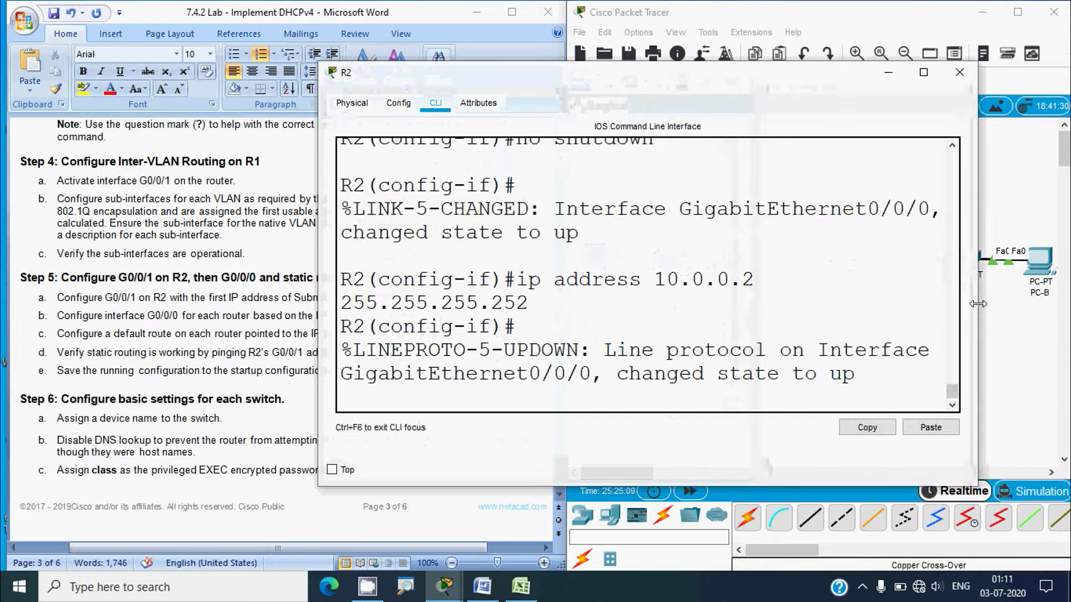
key(Return)
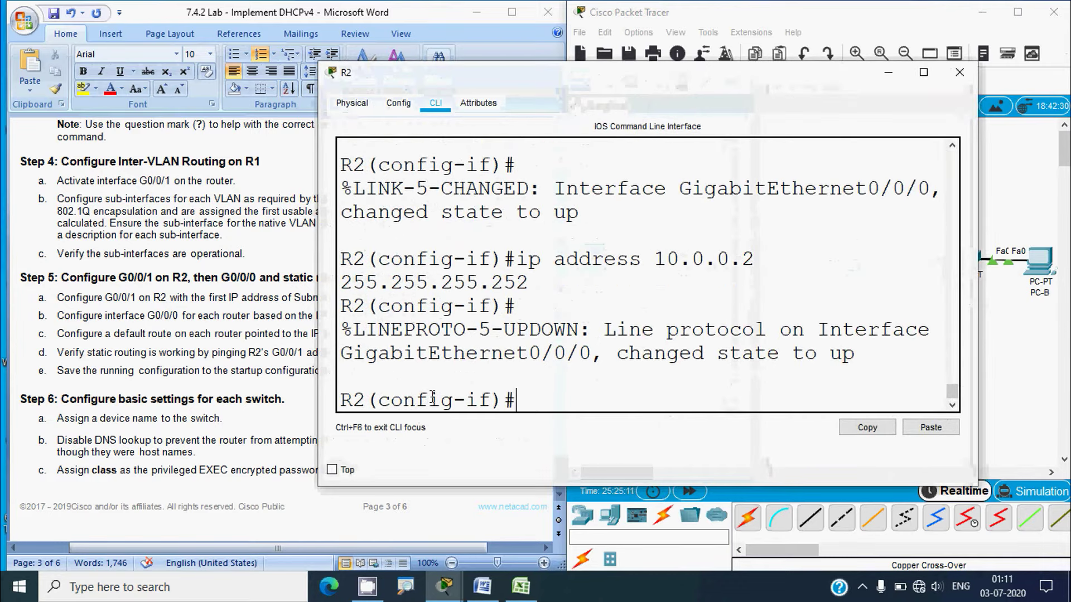
text(exit)
key(Return)
key(Return)
text(ip )
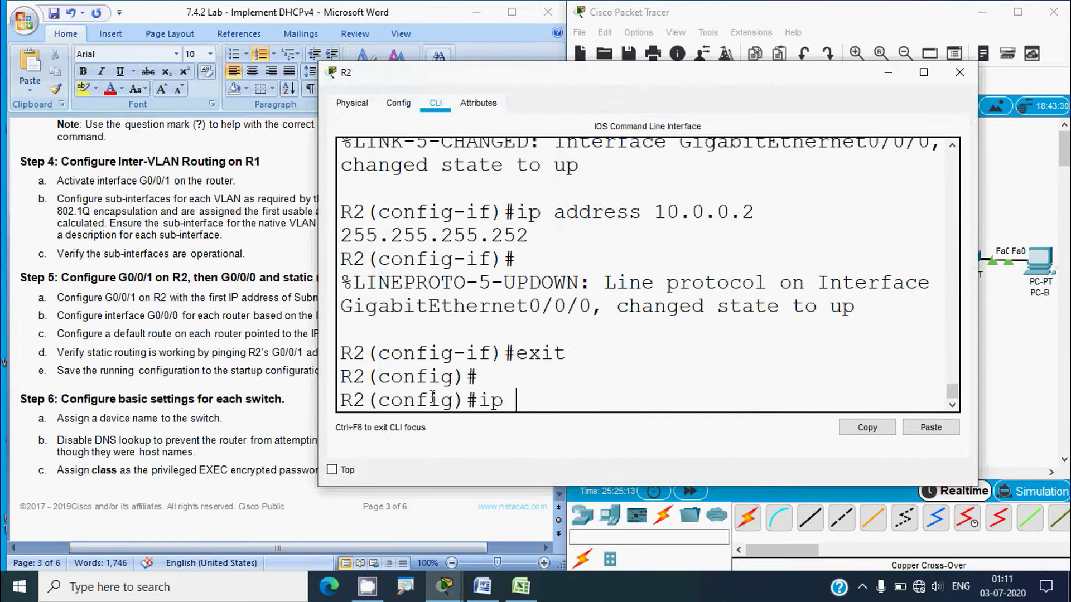
text(route 0.0.0.0)
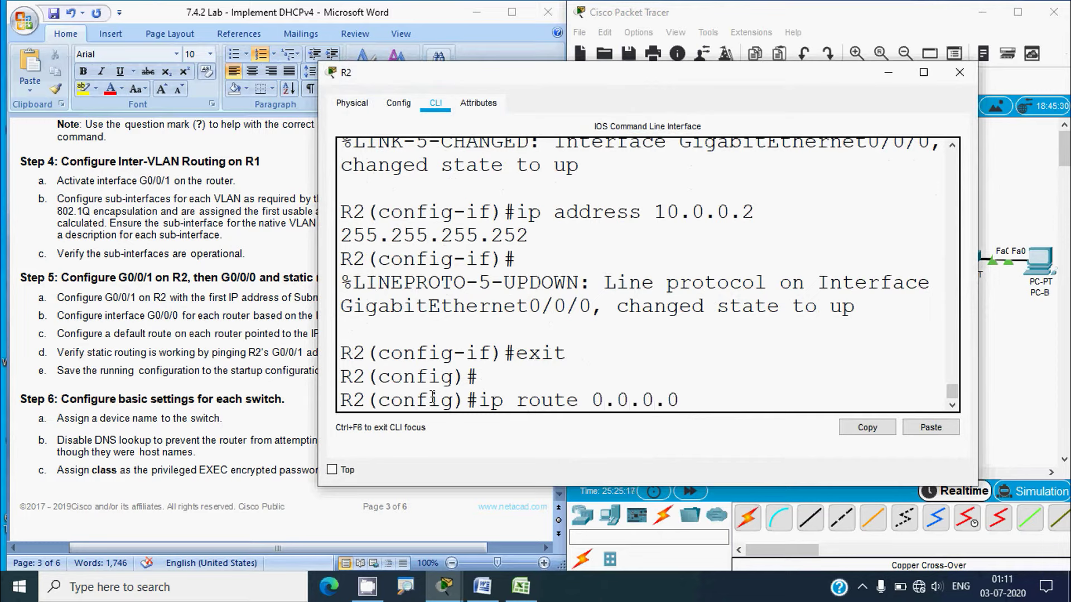
text( 0.0.0.0)
drag(718, 82, 547, 74)
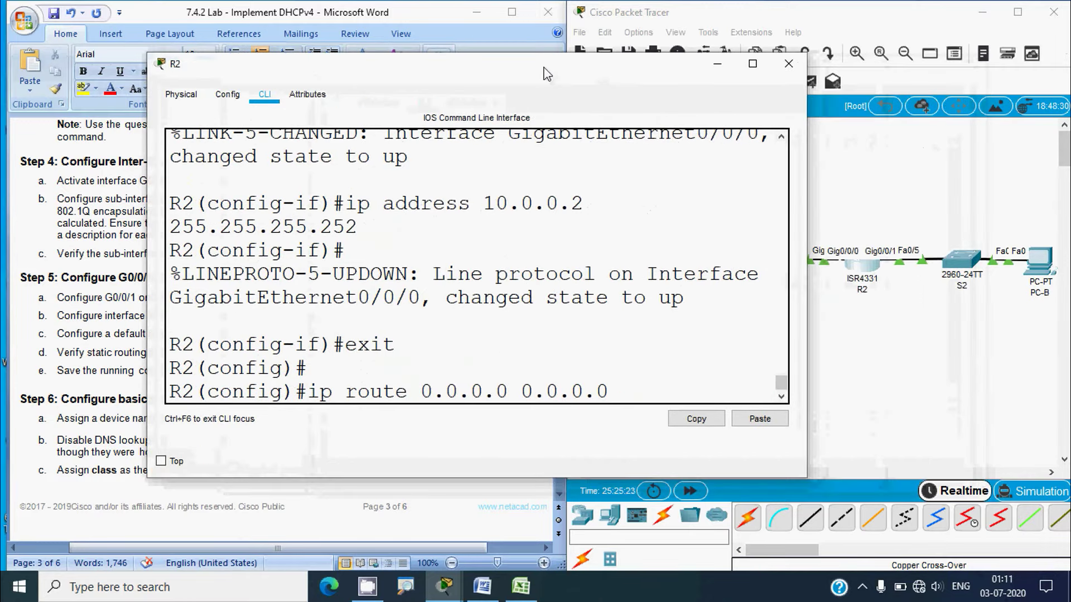
text(10.0.0.1)
click(858, 396)
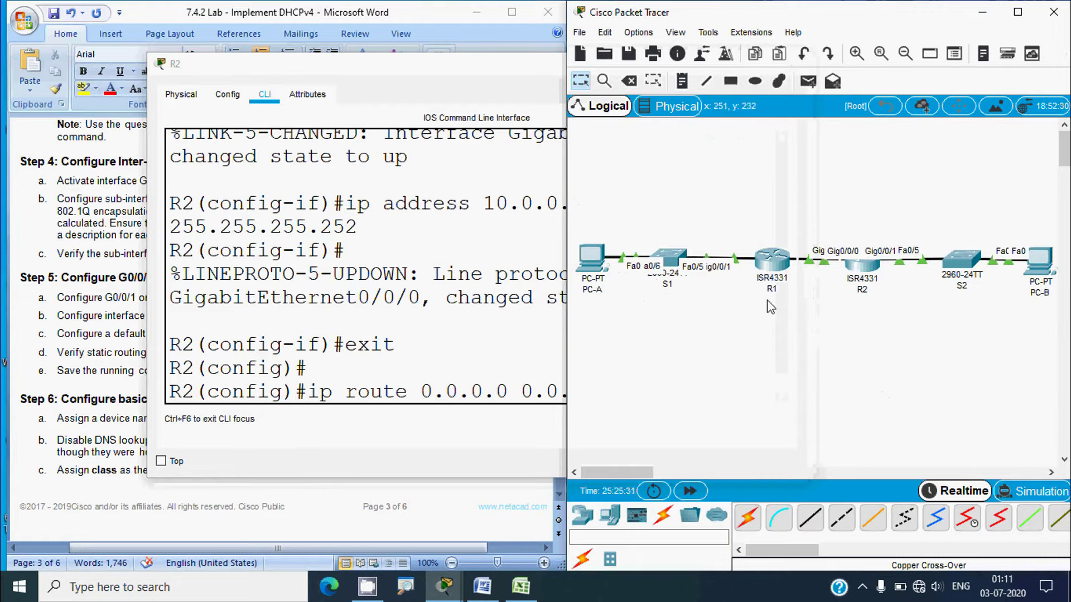
click(496, 390)
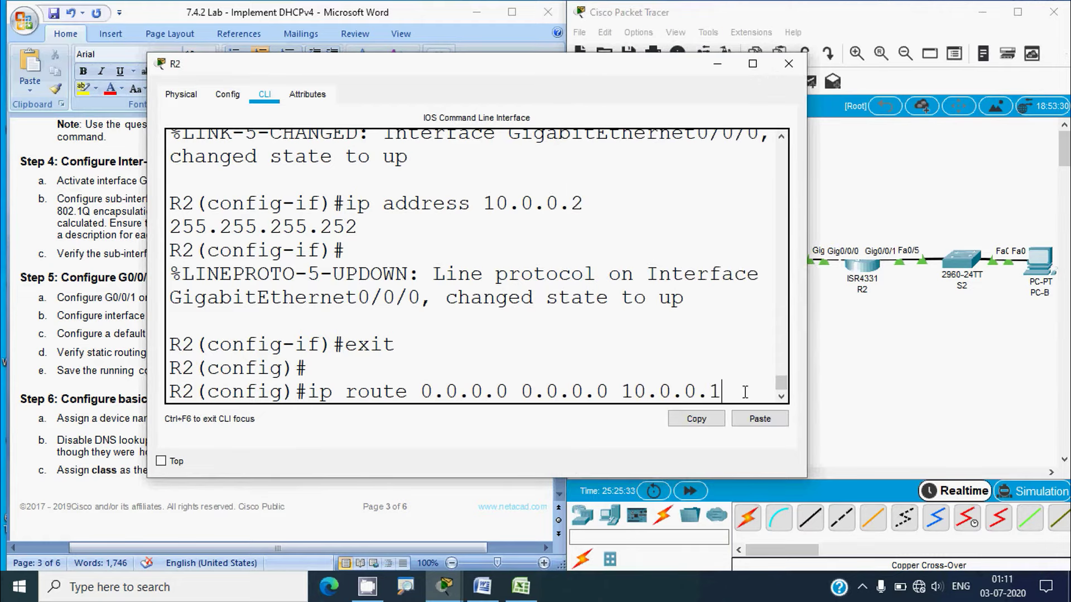
key(Return)
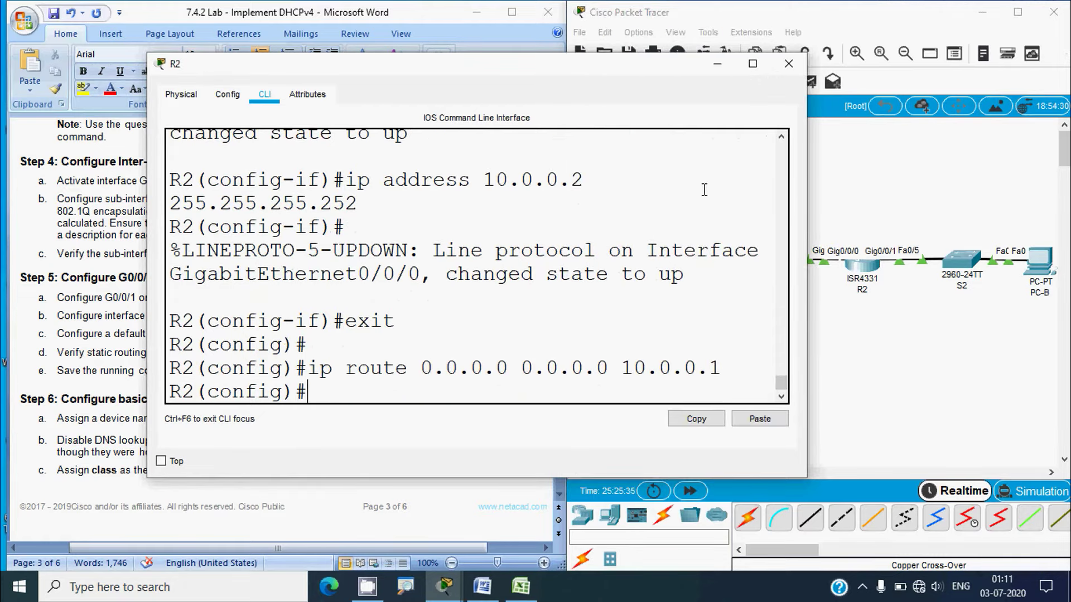
click(789, 63)
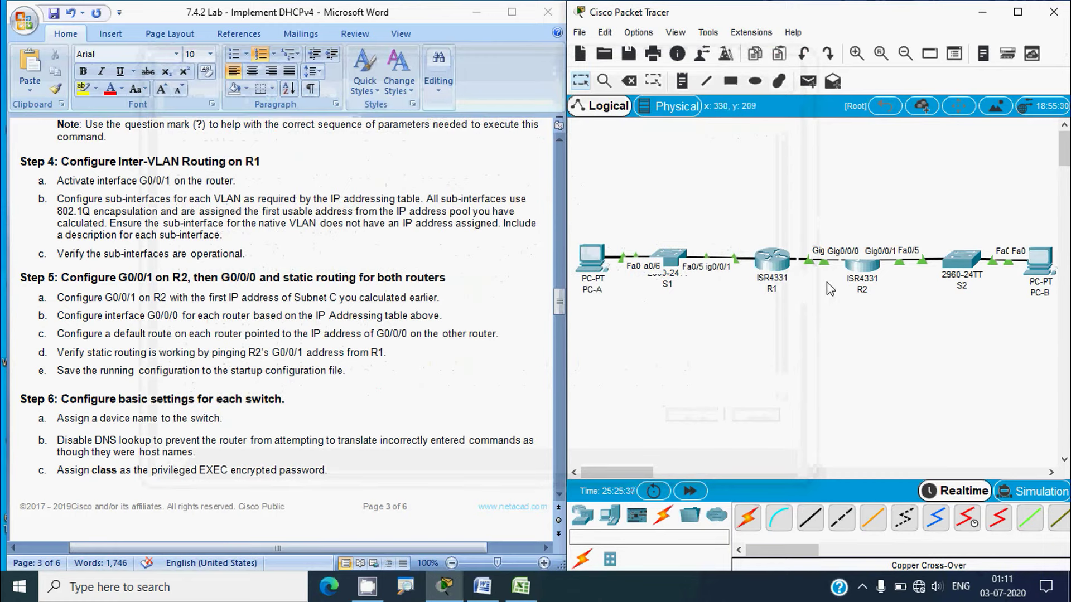
Add R1's default route 'ip route 0.0.0.0 0.0.0.0 10.0.0.2', correcting the next-hop digit
click(771, 262)
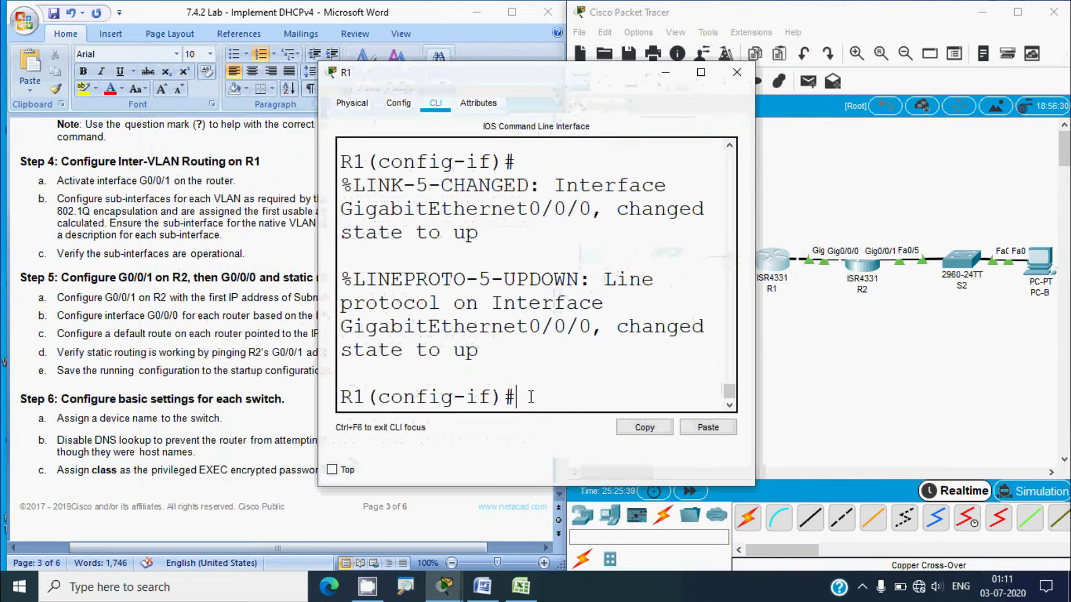
text(exit)
key(Return)
text(ip route)
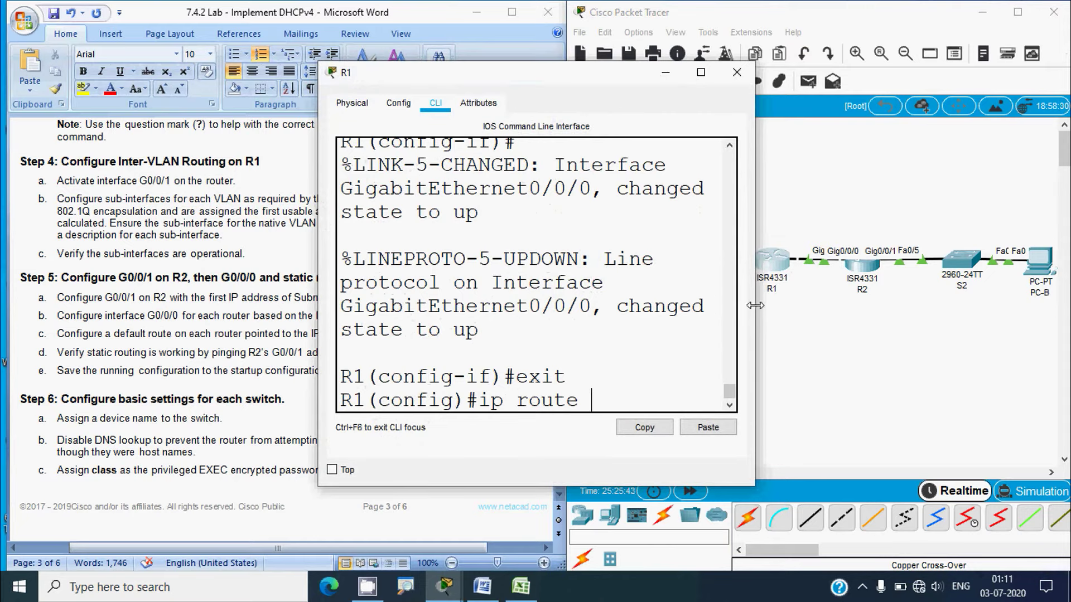
drag(755, 312, 969, 340)
text(0.0.0.)
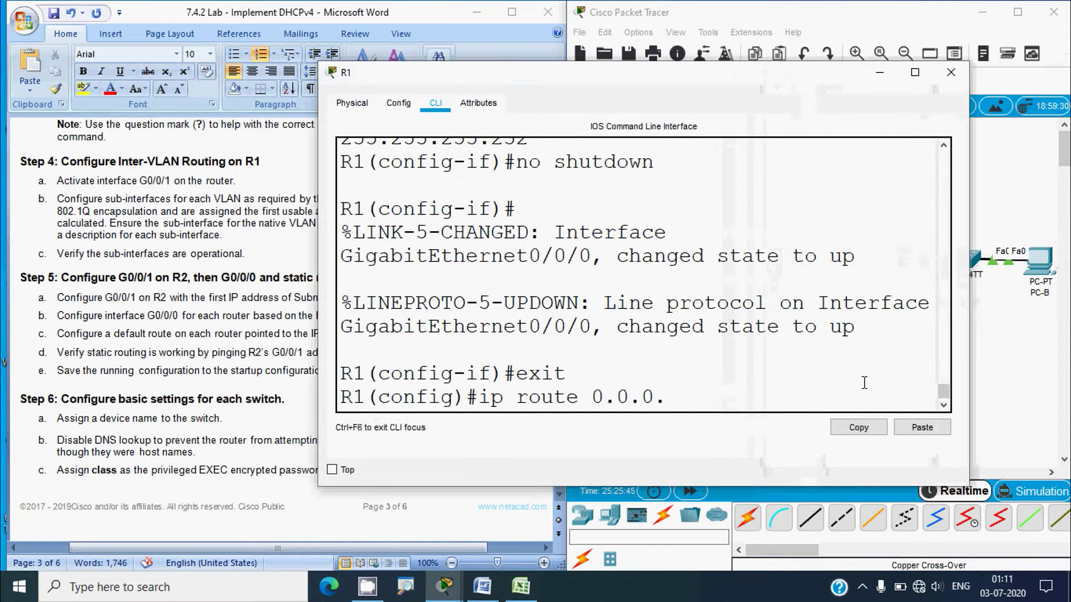
text(0 0.0.0.0 )
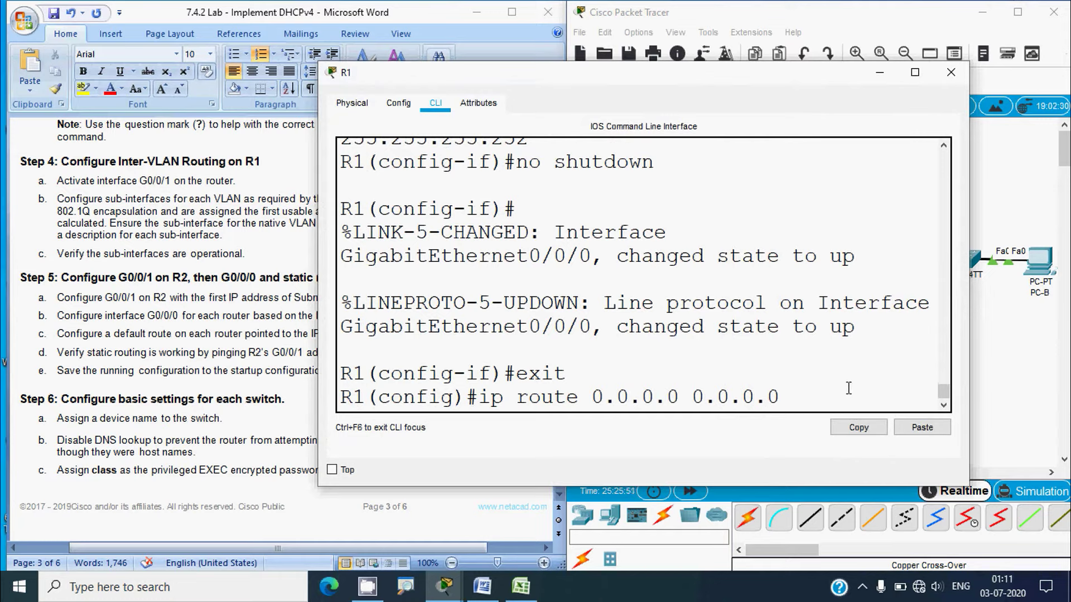
text(10.0.0.1)
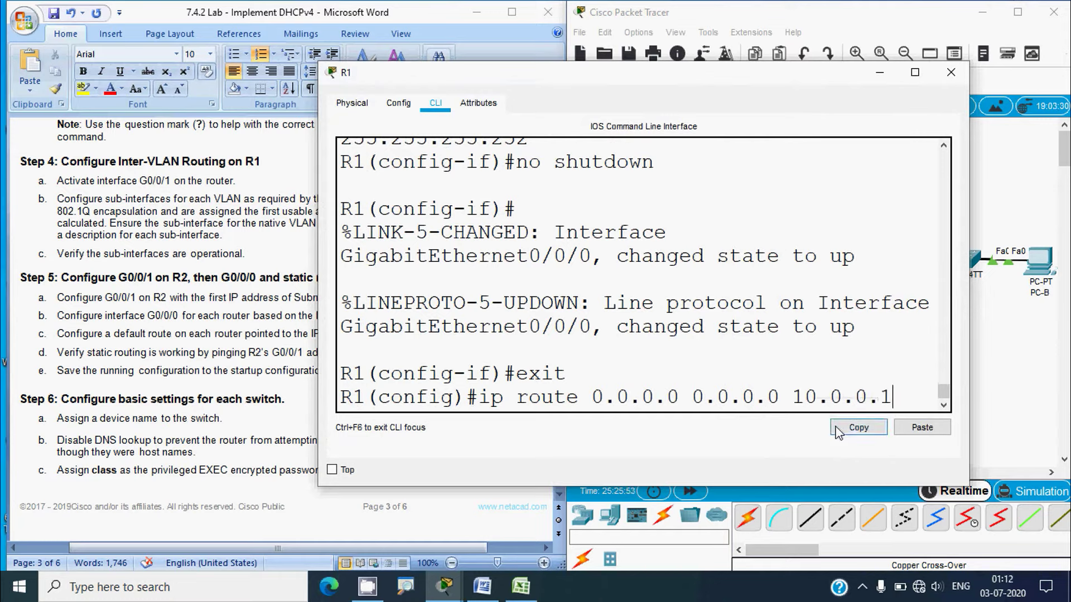
key(BackSpace)
text(2)
key(Return)
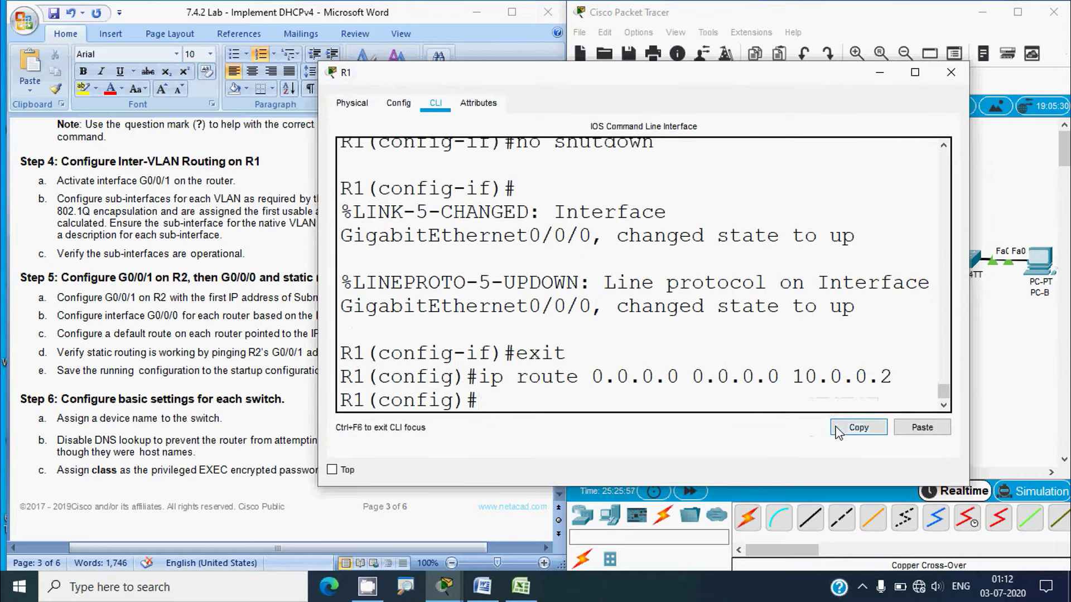
click(952, 72)
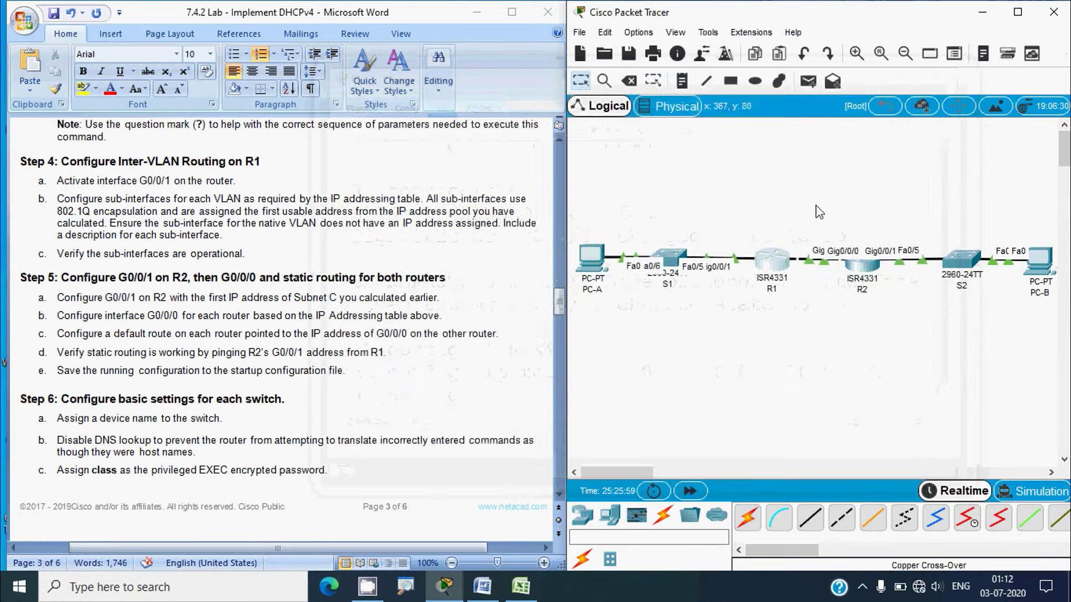
Verify R1's default route via 10.0.0.2 with 'show ip route'
key(alt+Tab)
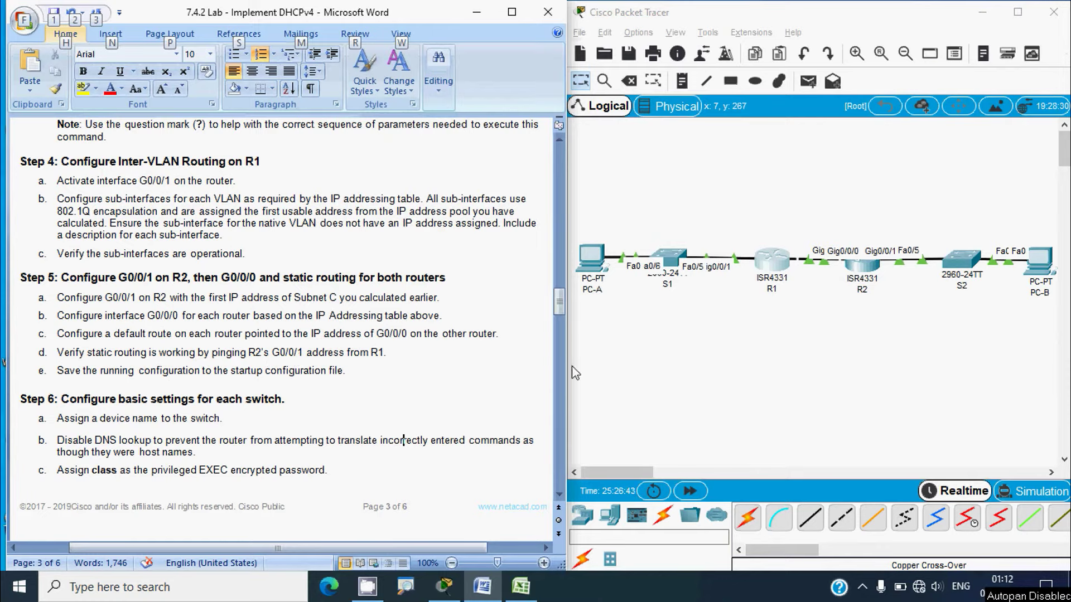
click(772, 260)
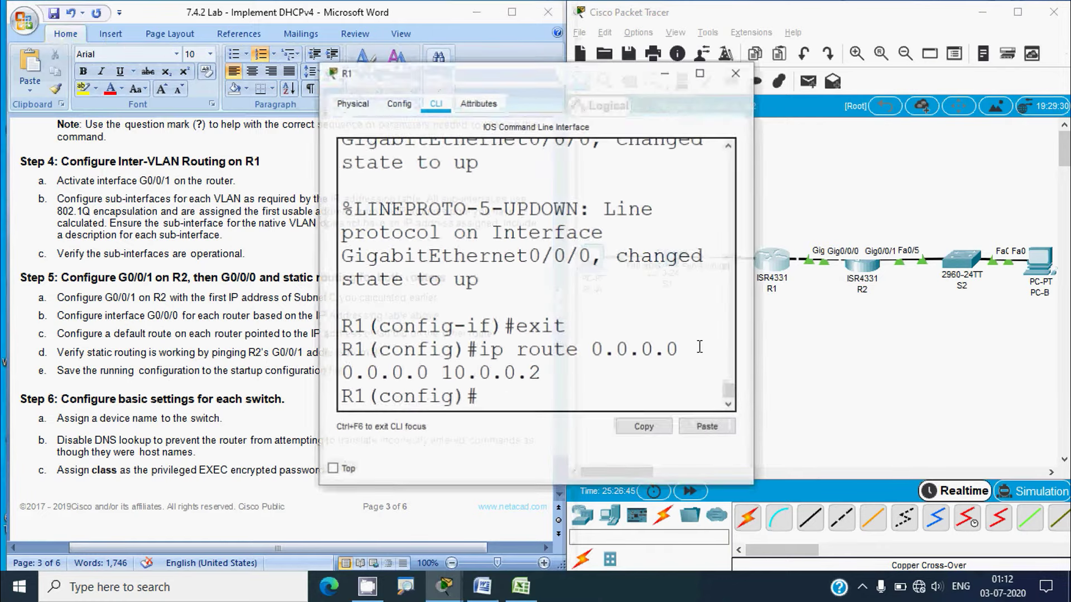
drag(753, 304, 958, 301)
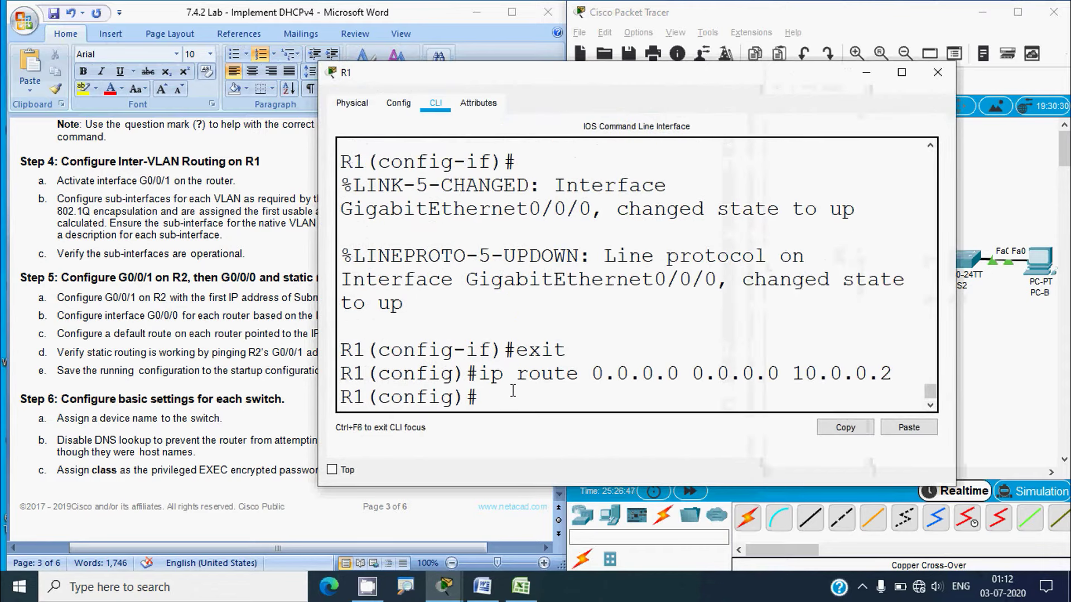
text(exit)
key(Return)
key(Return)
key(Return)
key(Return)
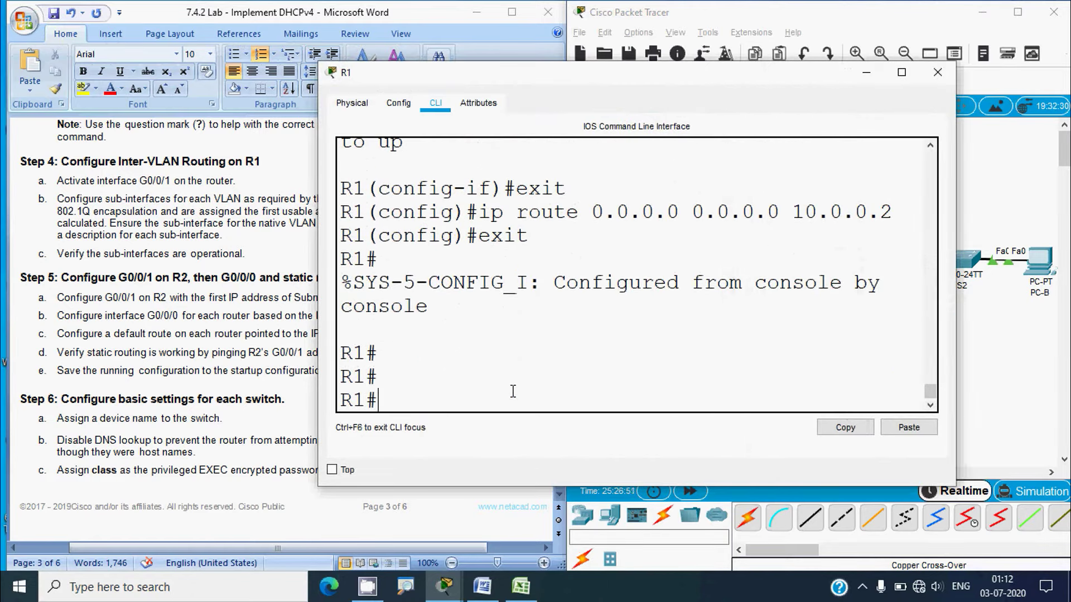
text(show ip route)
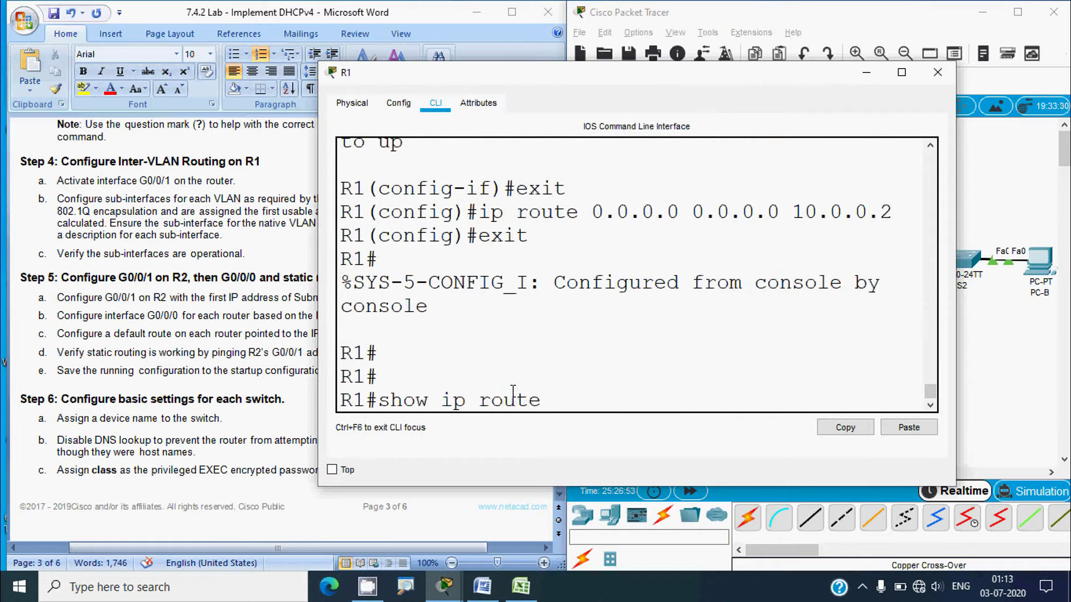
key(Return)
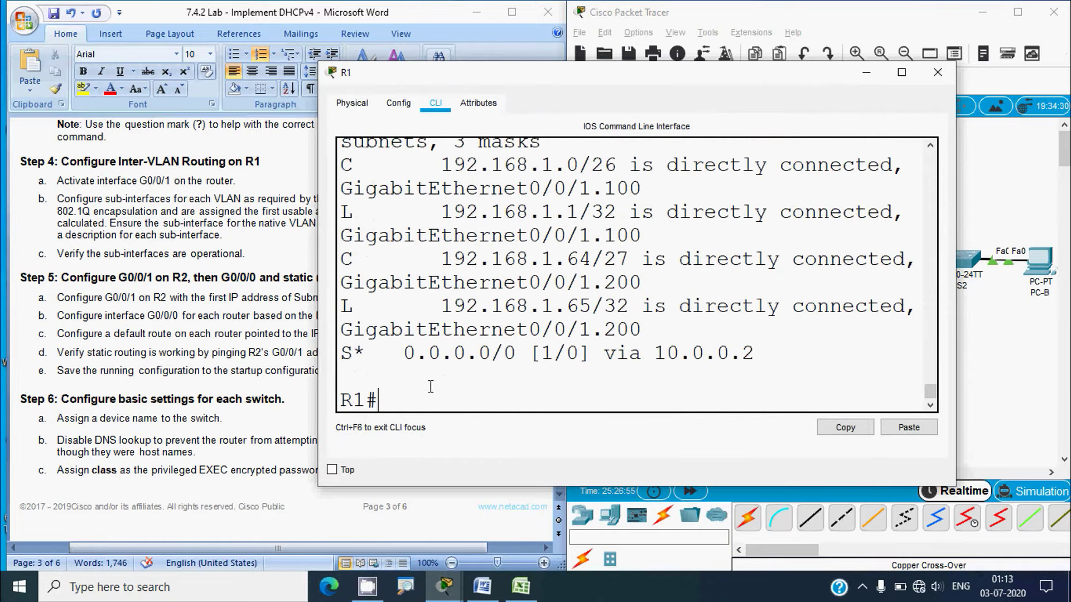
drag(341, 353, 756, 353)
click(431, 400)
text(ping)
click(976, 391)
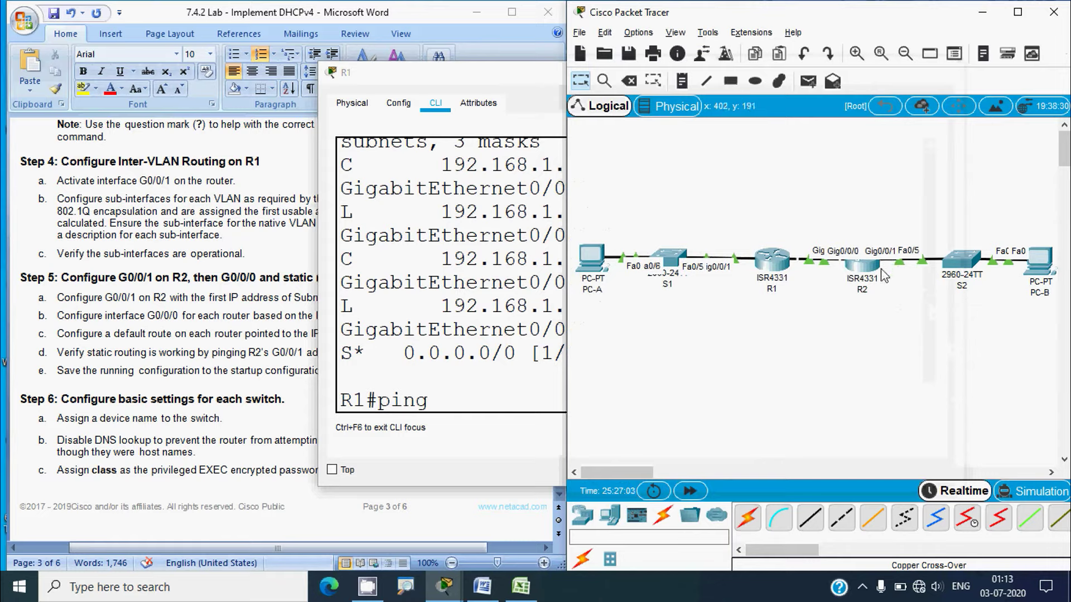
Ping 192.168.1.97 from R1 twice, copying the address from Excel, and confirm 100% success
click(520, 585)
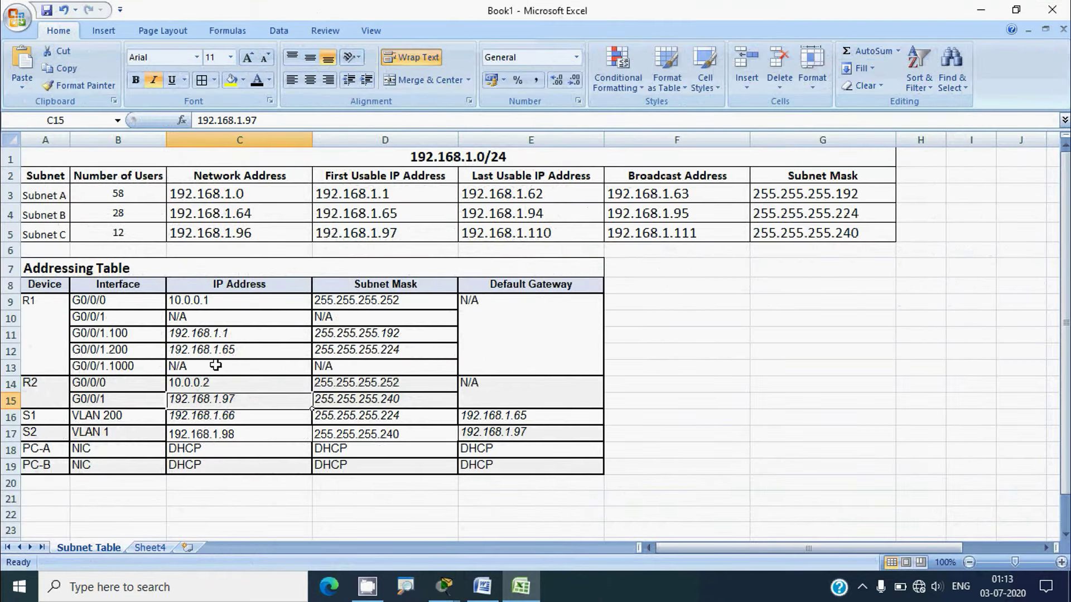
drag(264, 121, 192, 122)
key(ctrl+c)
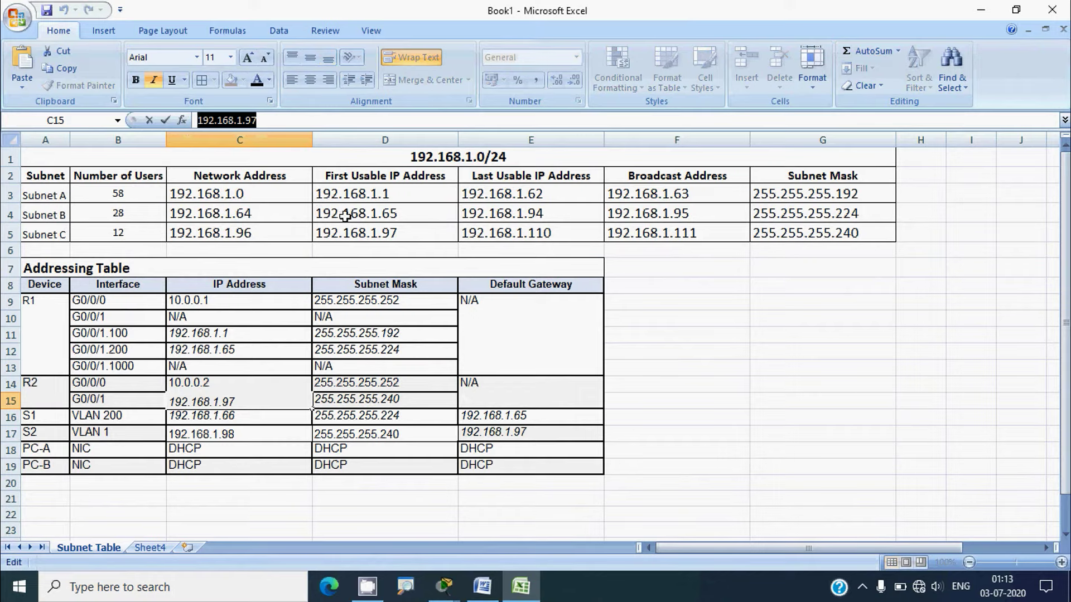
click(973, 12)
click(471, 399)
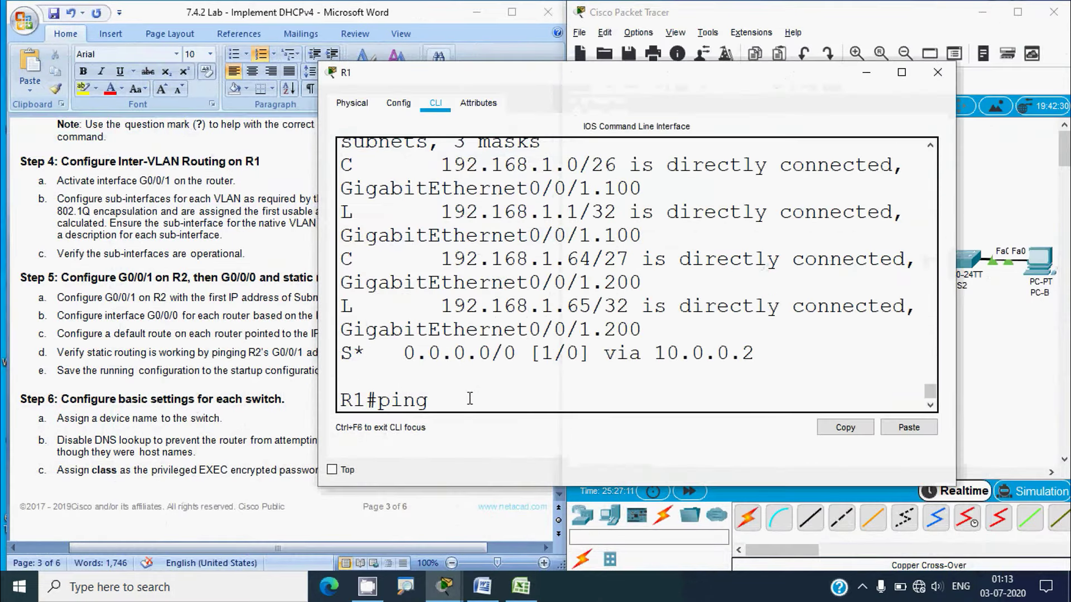
right_click(462, 403)
click(483, 428)
key(Return)
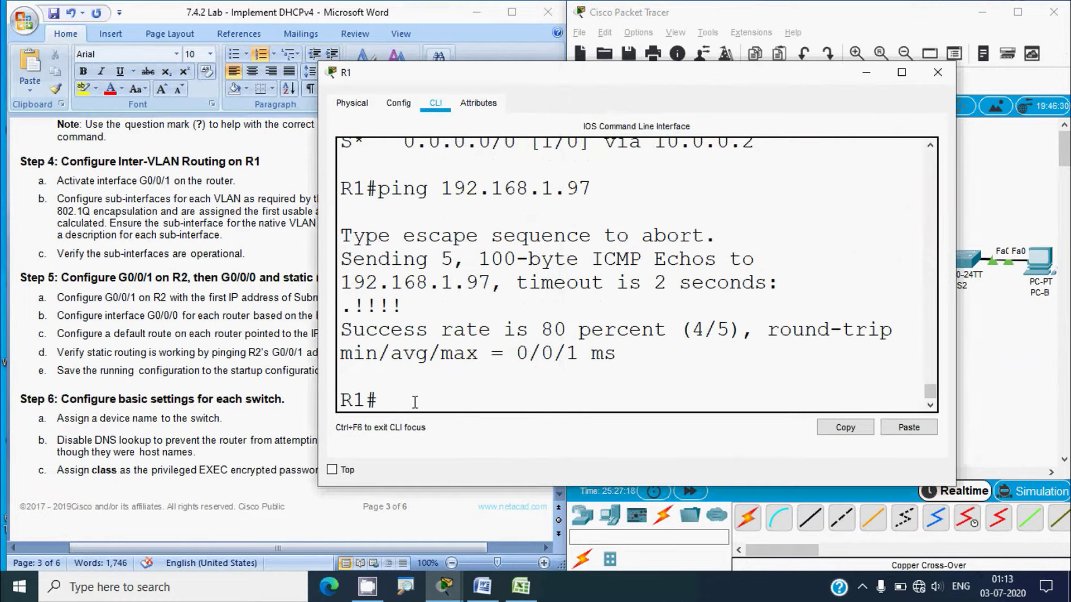
key(Up)
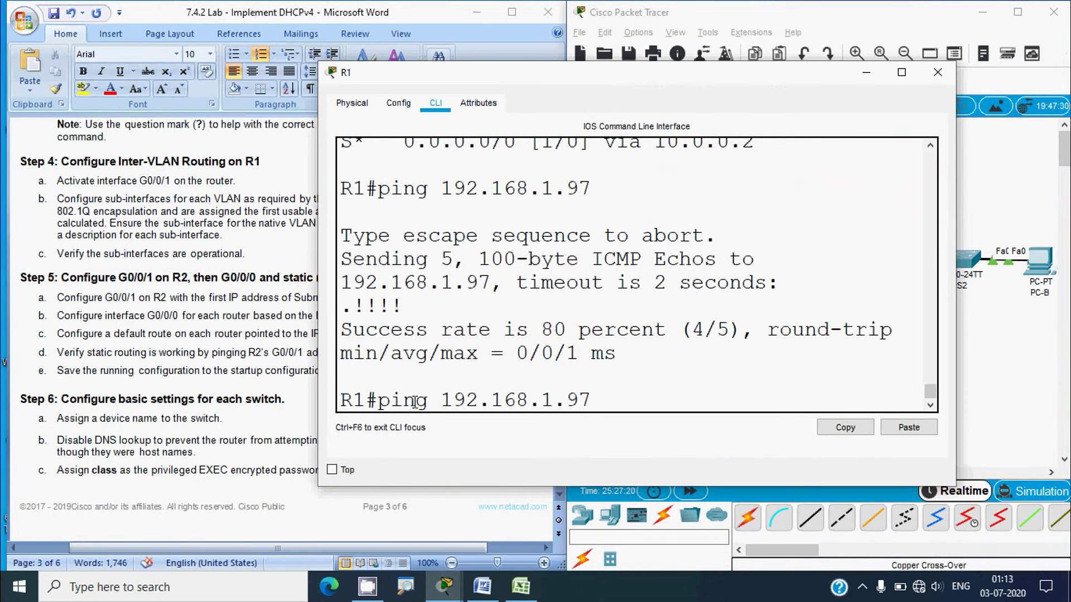
key(Return)
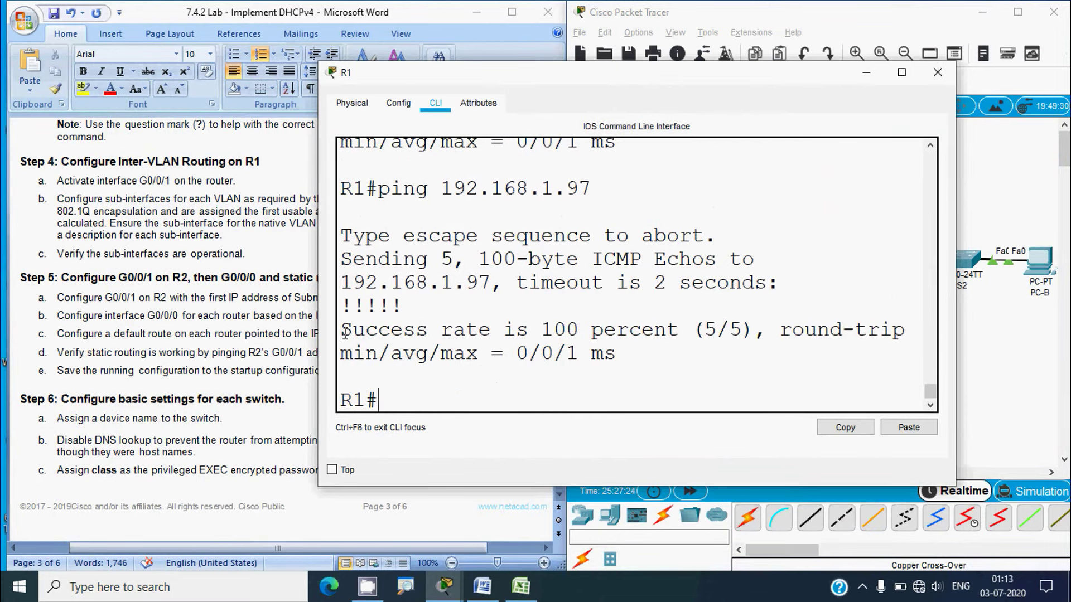
drag(341, 335, 664, 338)
click(674, 352)
Save R1's running configuration with 'copy run start' and close its window
click(206, 347)
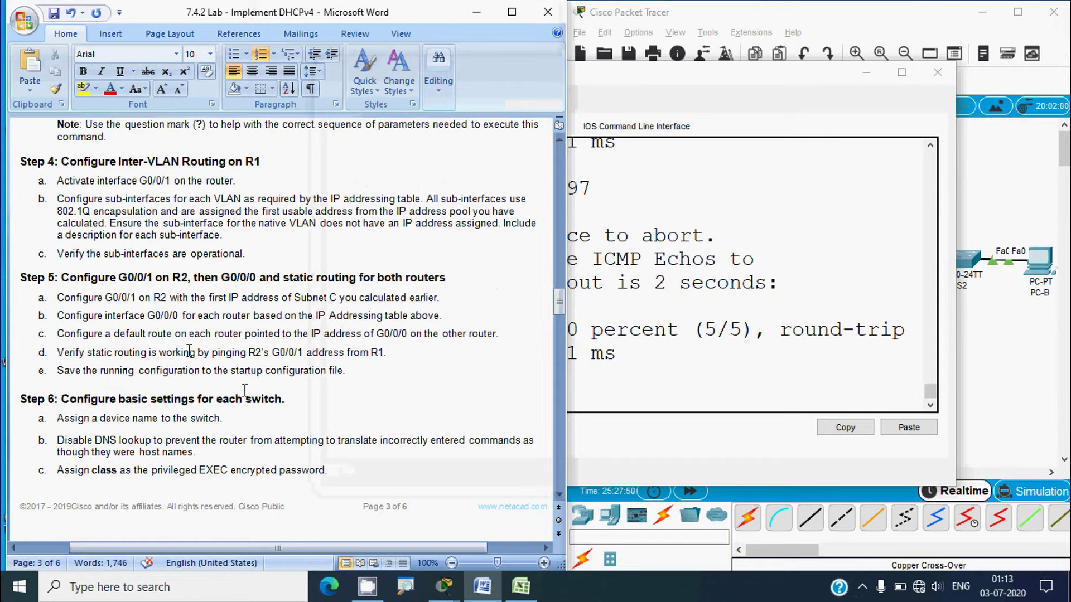
click(591, 398)
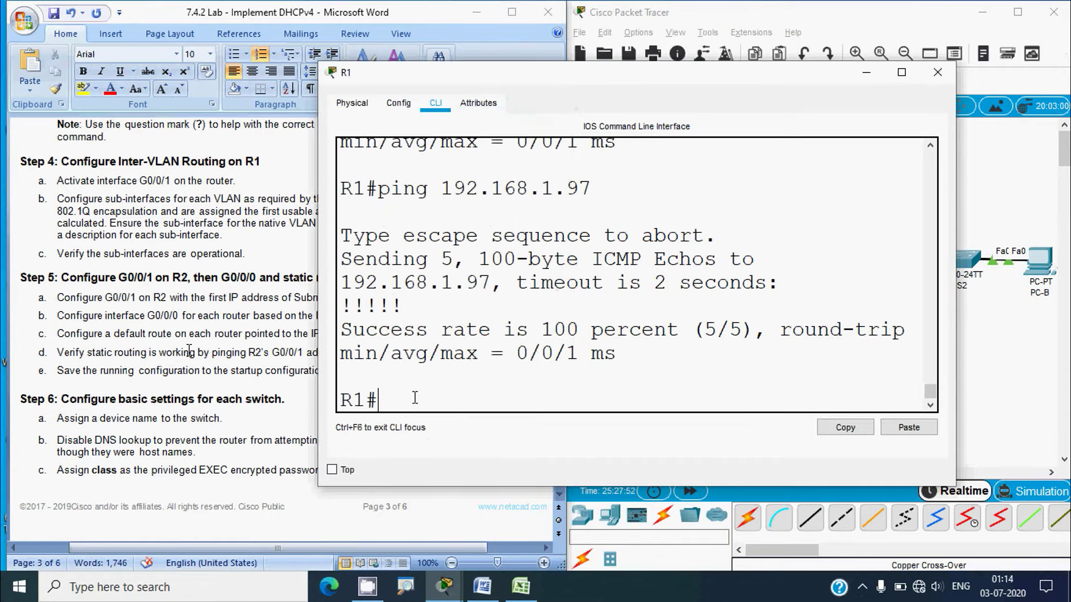
text(copy run start)
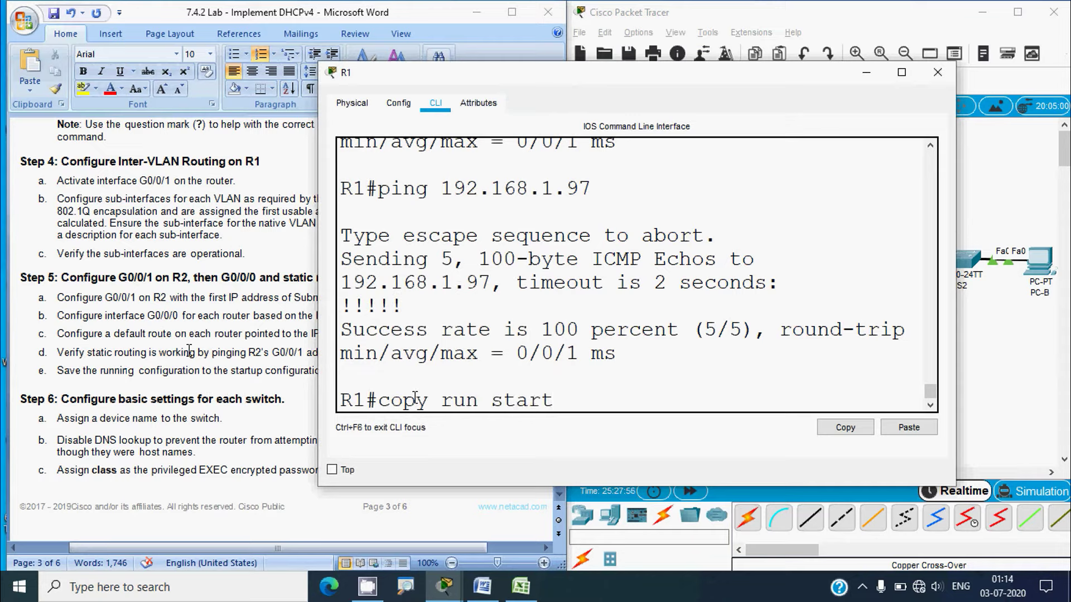
key(Return)
key(Return)
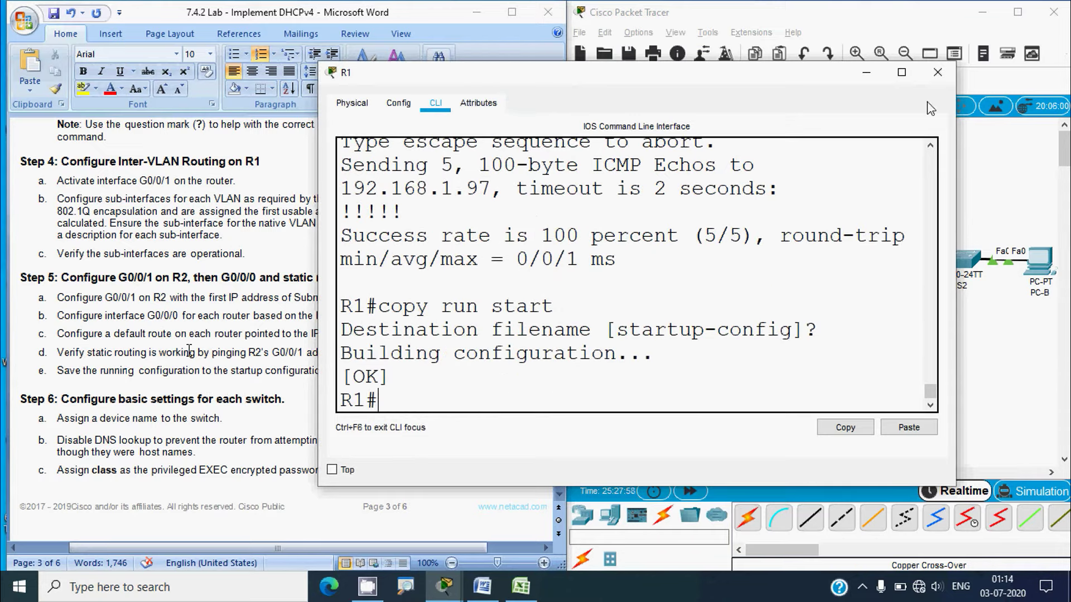
click(938, 72)
Save R2's running configuration with 'copy run start' and close its window
click(870, 267)
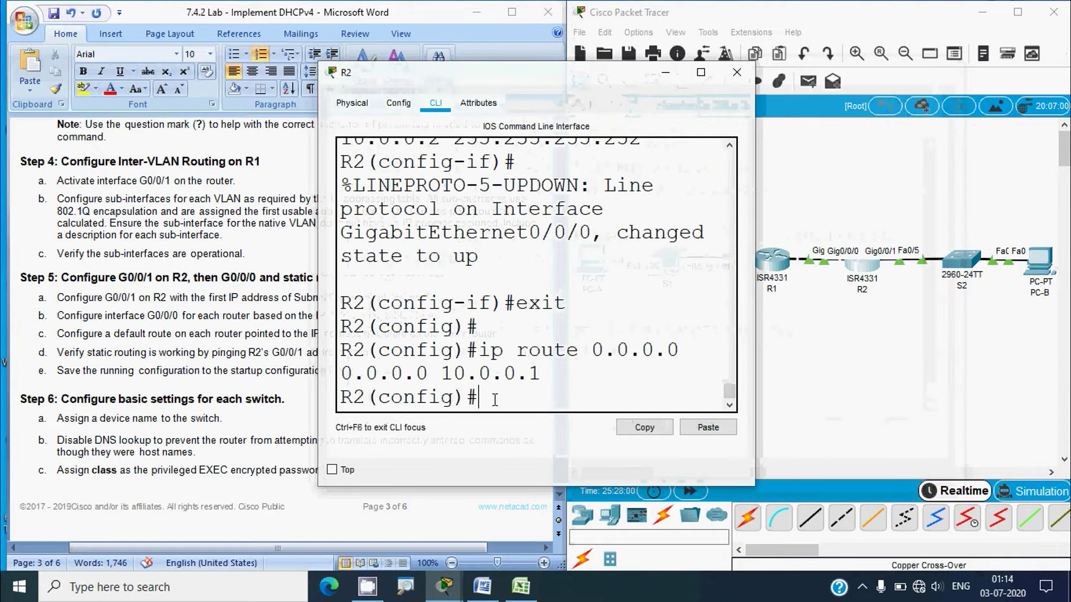
text(exit)
key(Return)
key(Return)
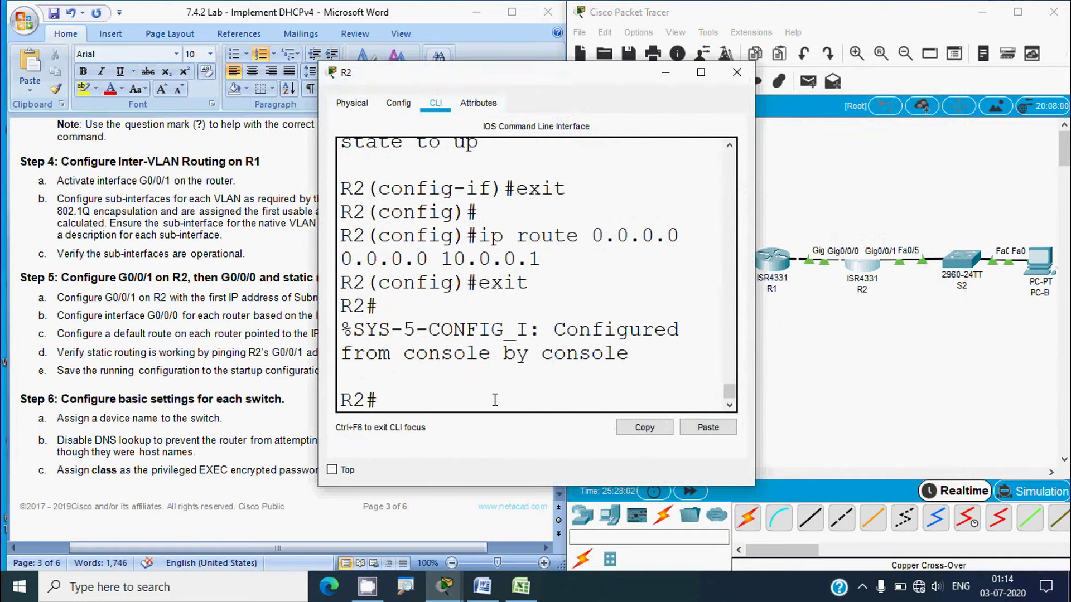
text(copy run start)
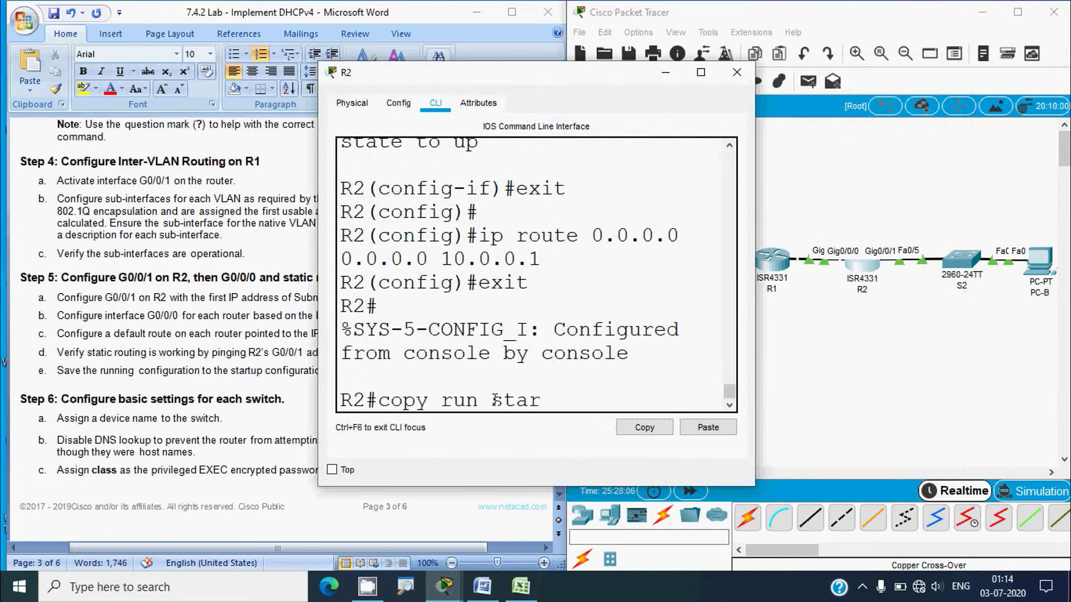
key(Return)
key(Return)
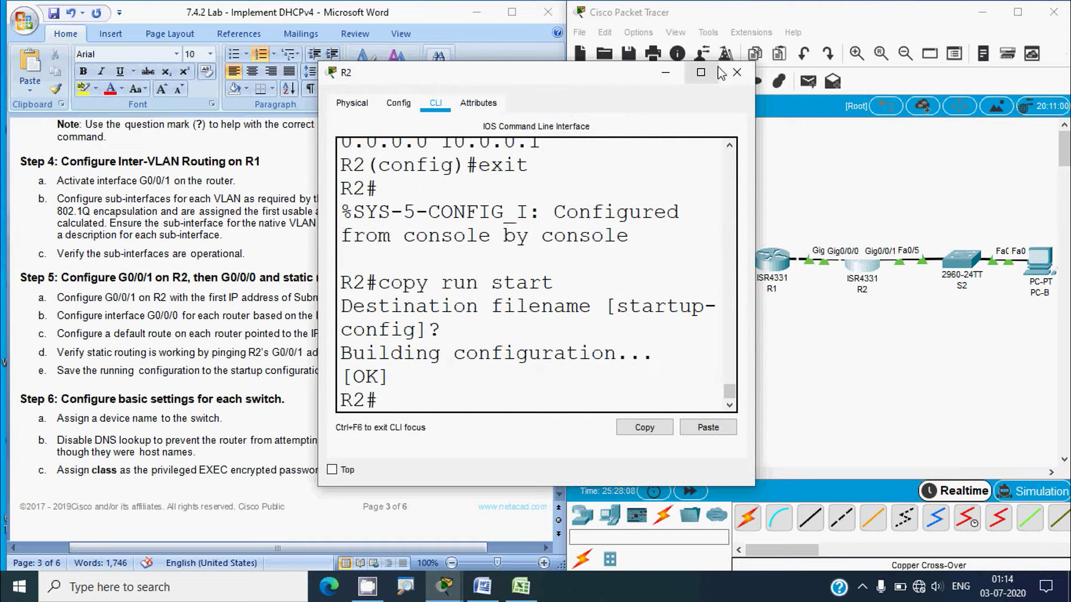
click(737, 72)
Scroll the Word lab sheet down to Step 6's switch settings
scroll(368, 366, down, 3)
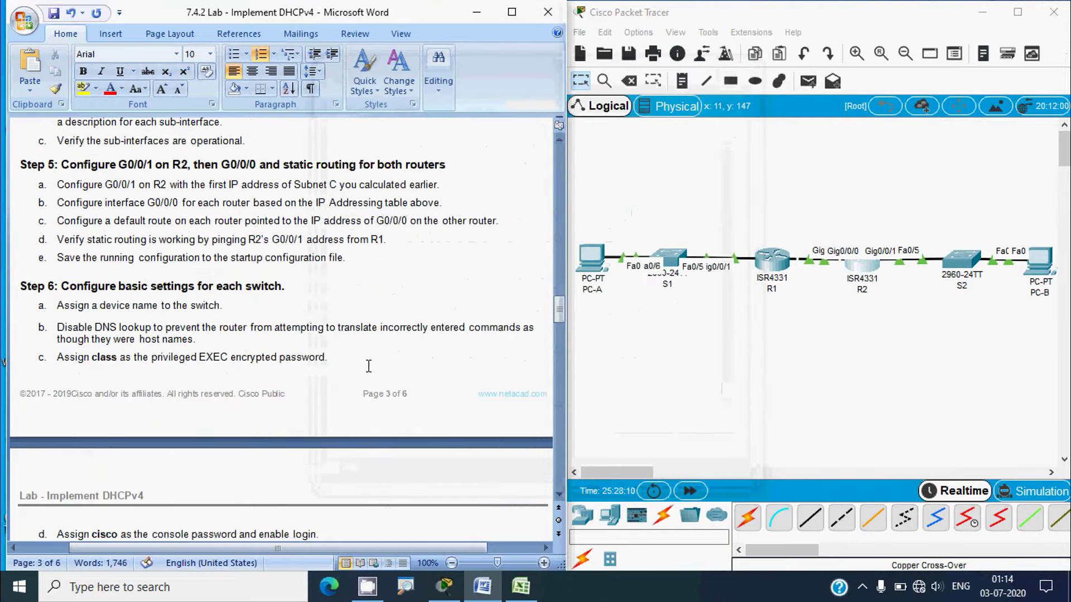
scroll(368, 366, down, 3)
click(172, 310)
key(alt)
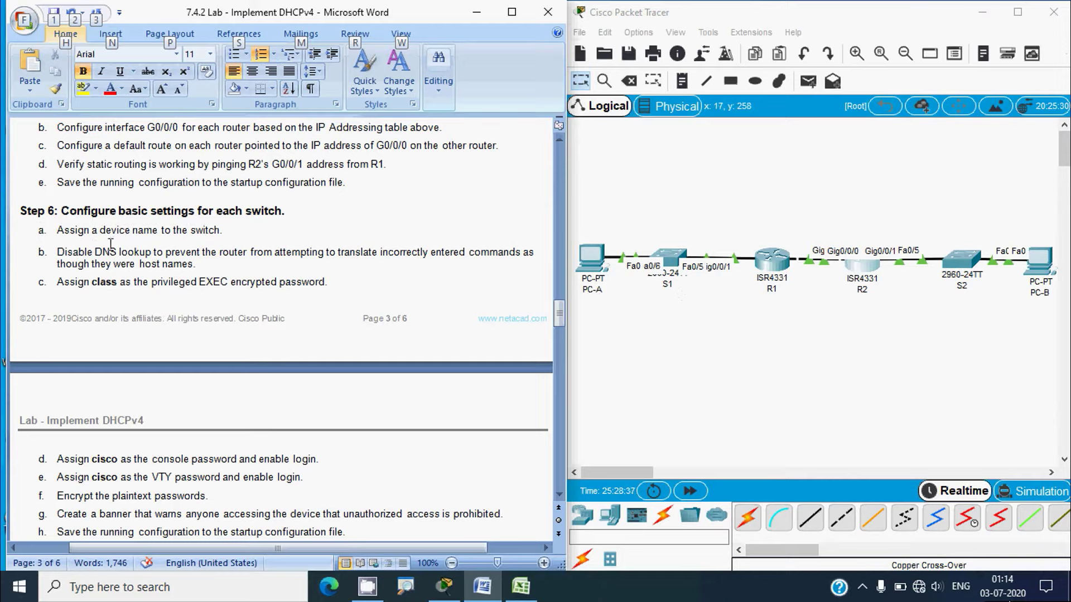
Set the first switch's hostname to S1 from global configuration mode in its CLI
click(669, 259)
click(436, 103)
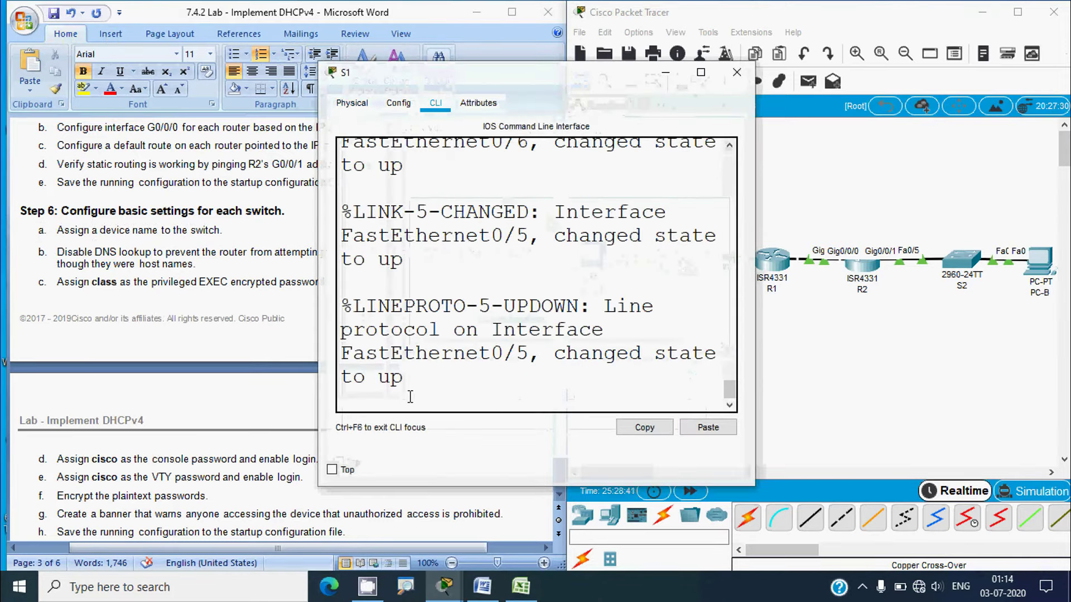
key(Return)
text(enable)
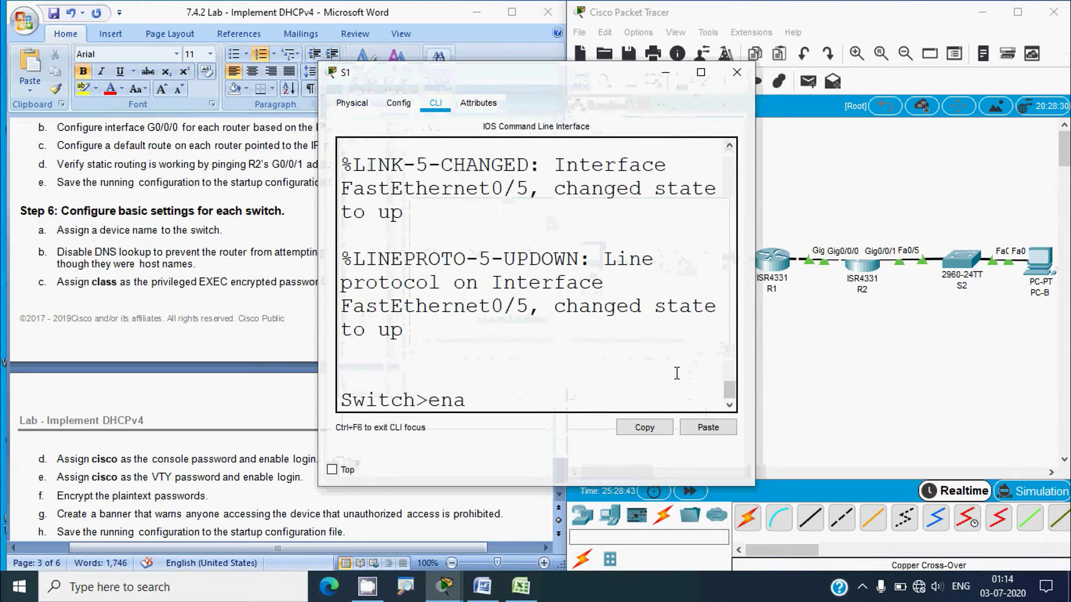
key(Return)
text(conf t)
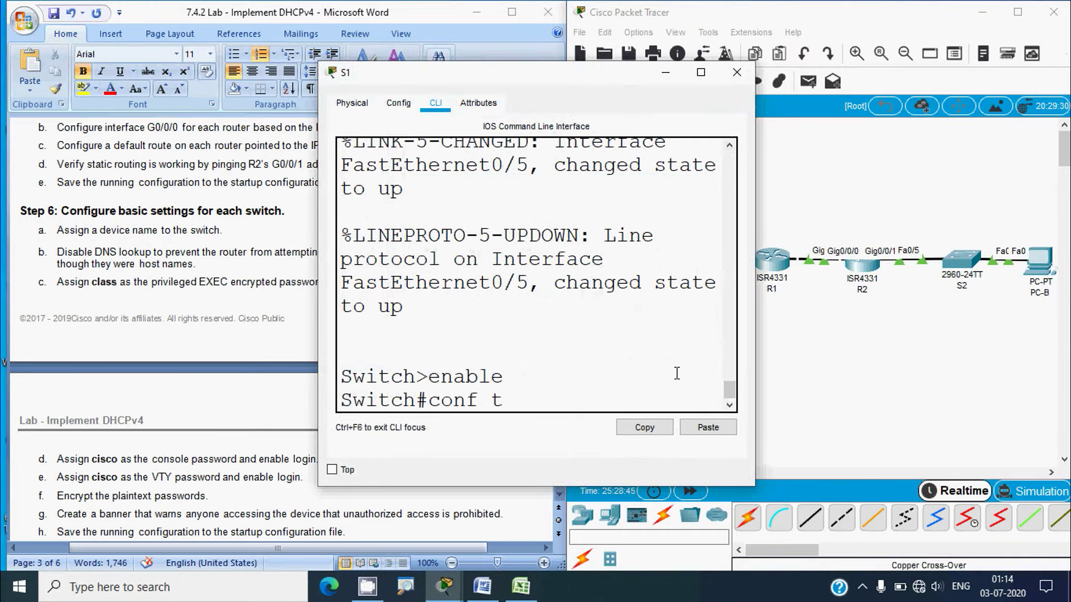
key(Return)
text(hostname)
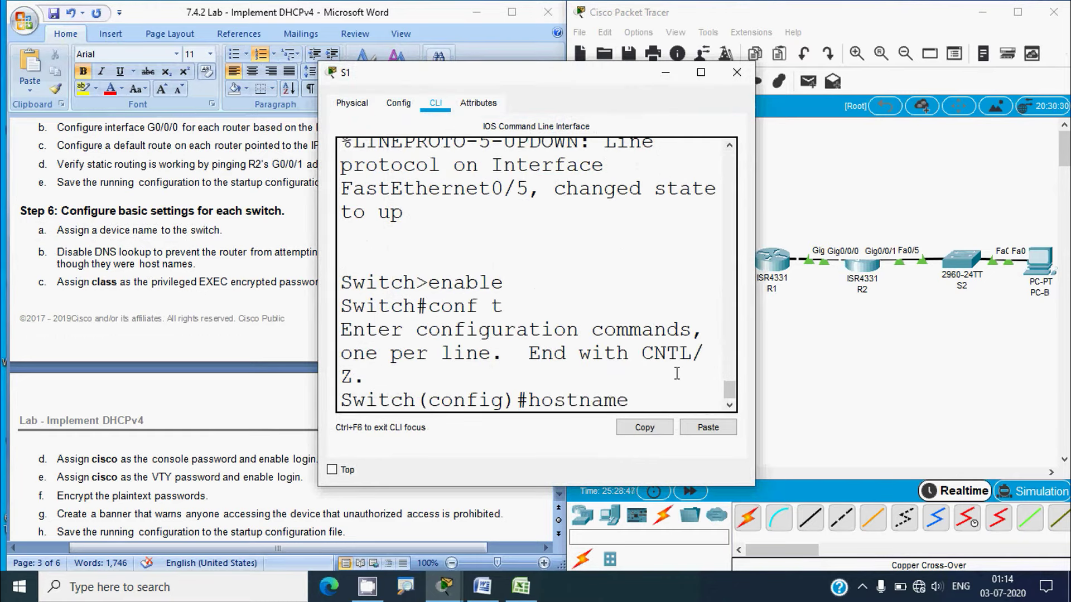
text(S1)
key(Return)
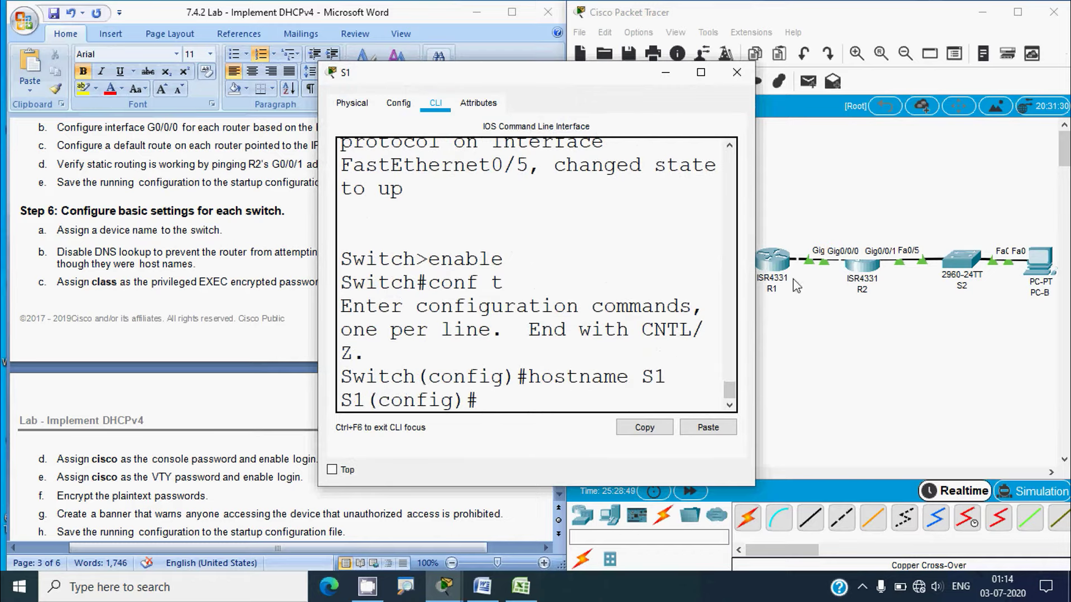
click(737, 72)
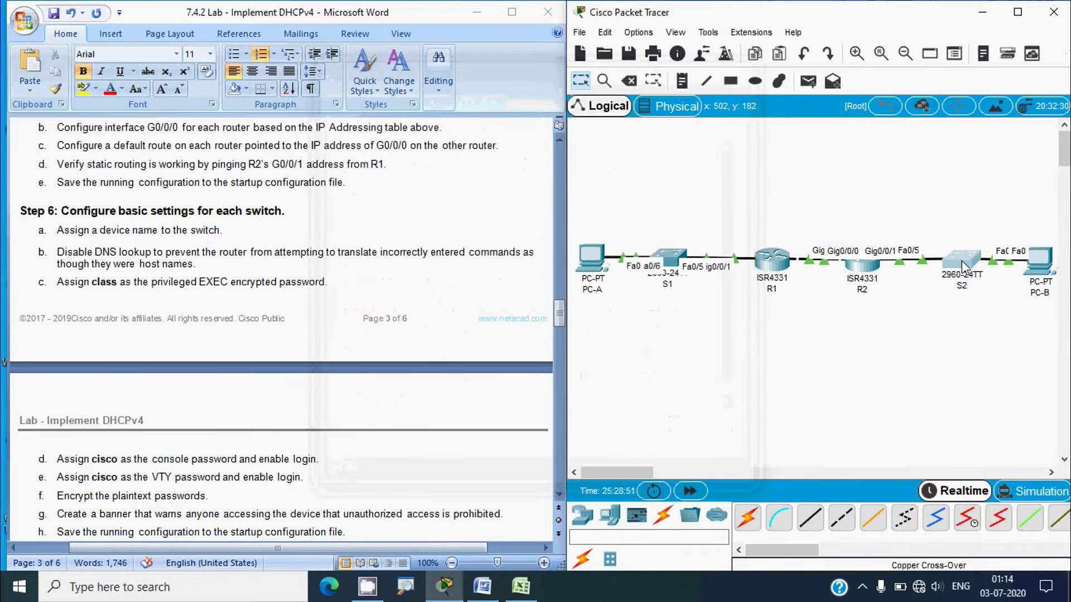
Set the second switch's hostname to S2 with the hostname S2 command
click(961, 260)
click(435, 103)
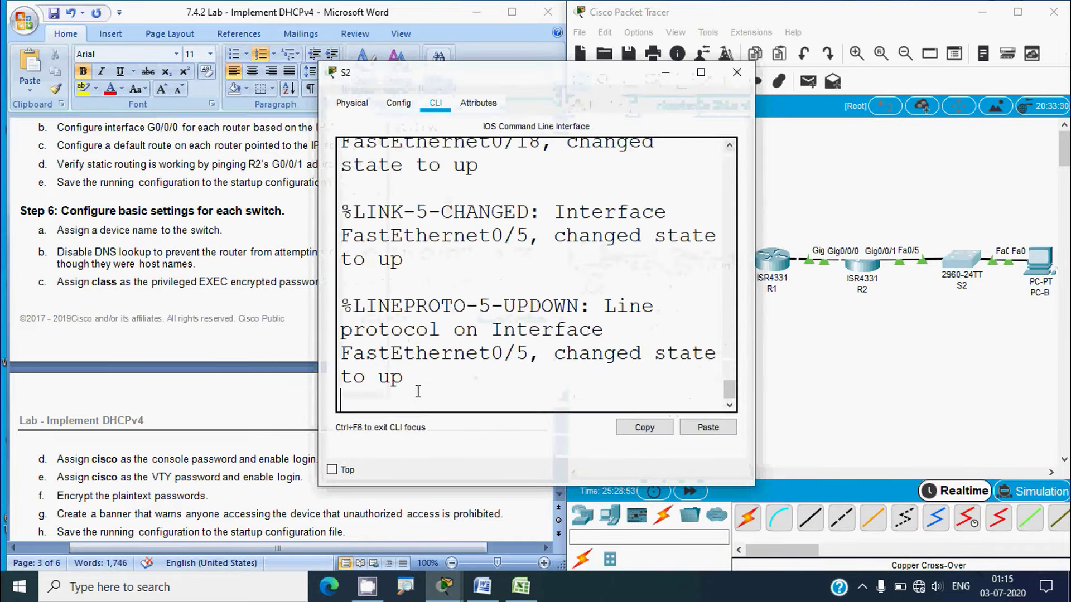
key(Return)
text(enable)
key(Return)
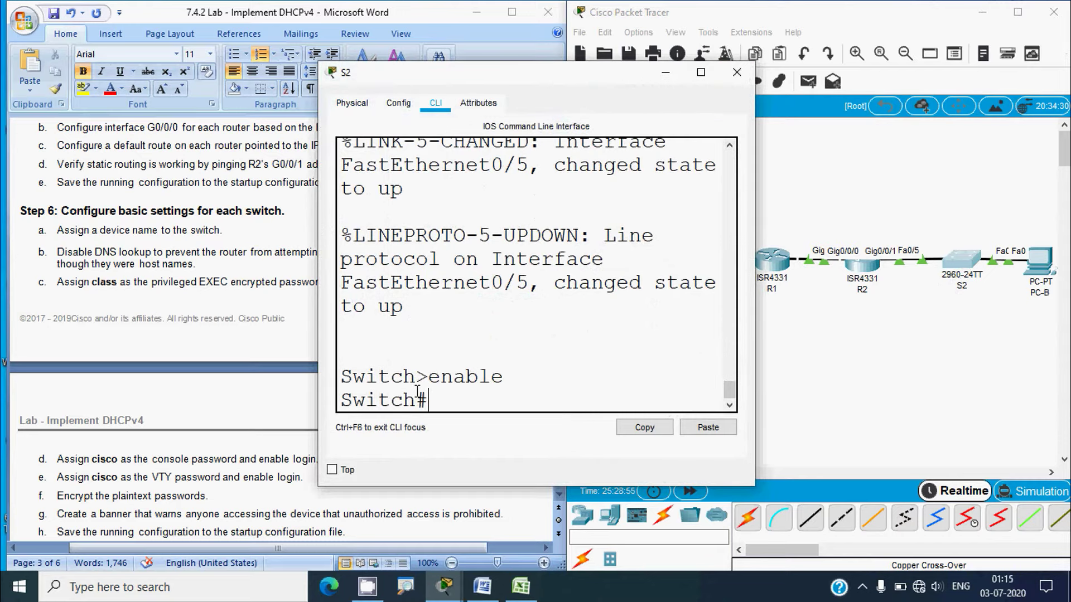
text(conf t)
key(Return)
text(hostn)
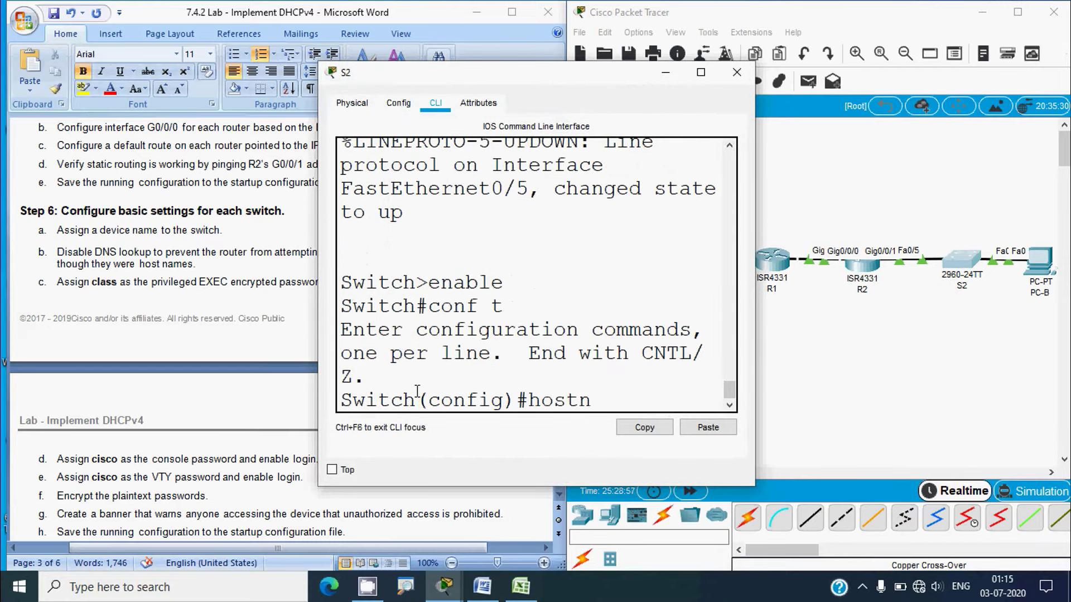
text(ame S2)
key(Return)
click(737, 72)
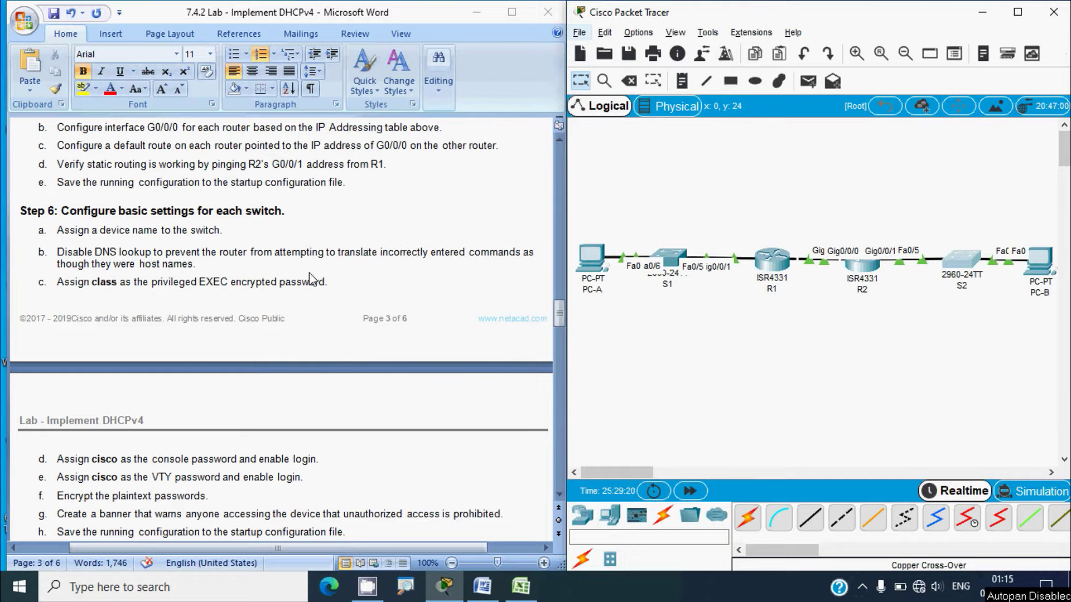
Disable DNS lookup on S1 with no ip domain-lookup
click(673, 259)
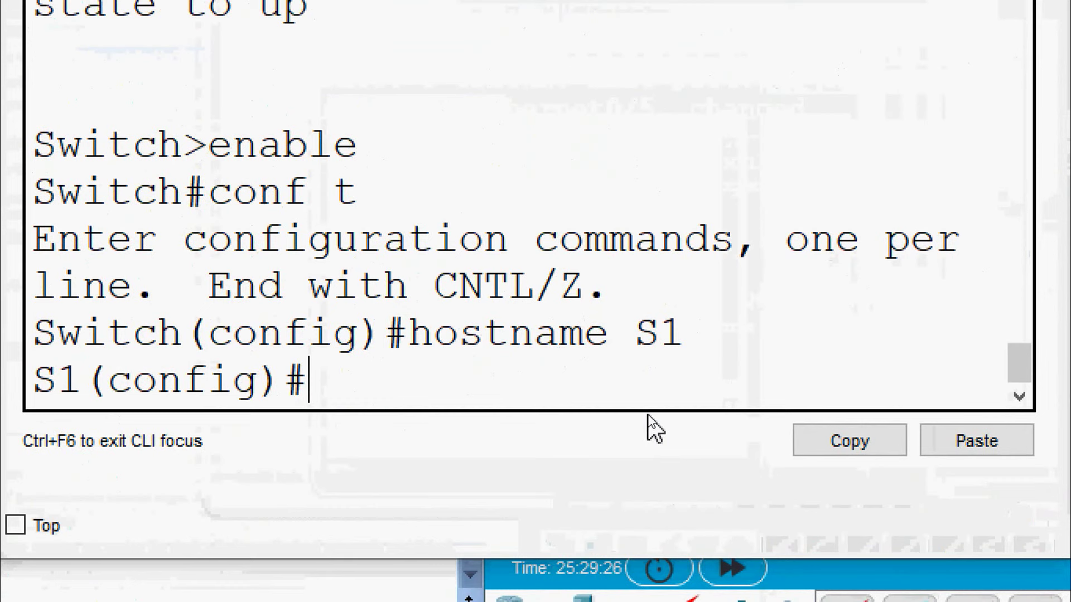
text(ip)
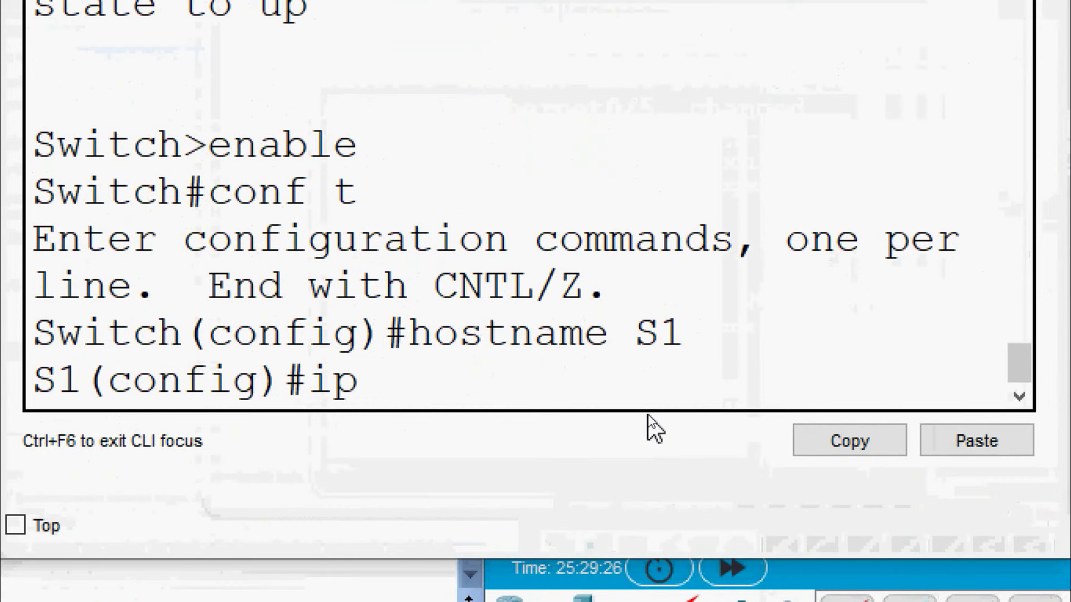
key(BackSpace)
key(BackSpace)
text(no ip dom)
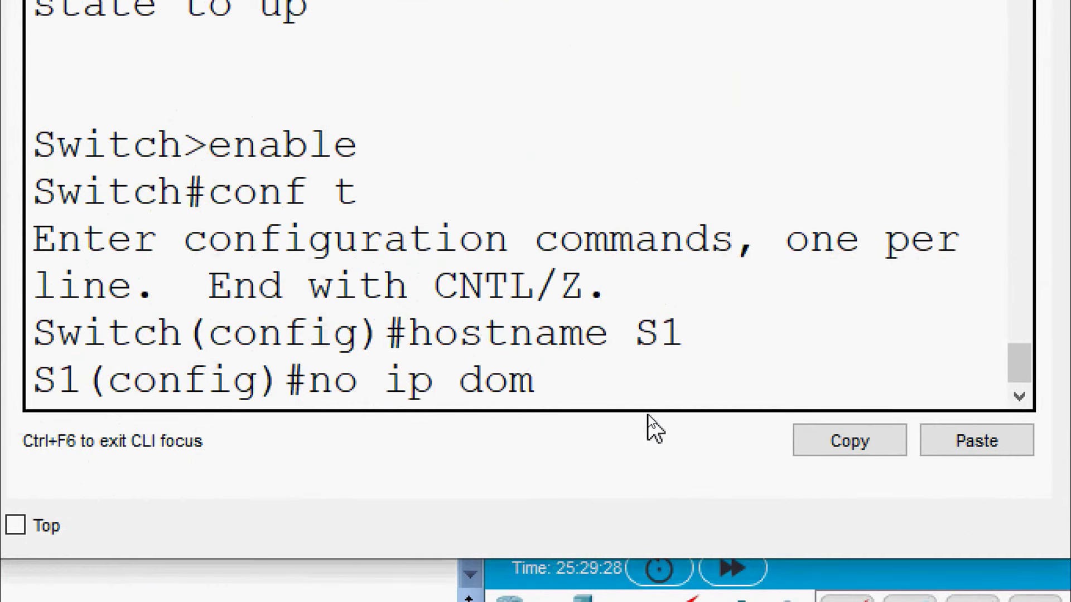
text(ain-look)
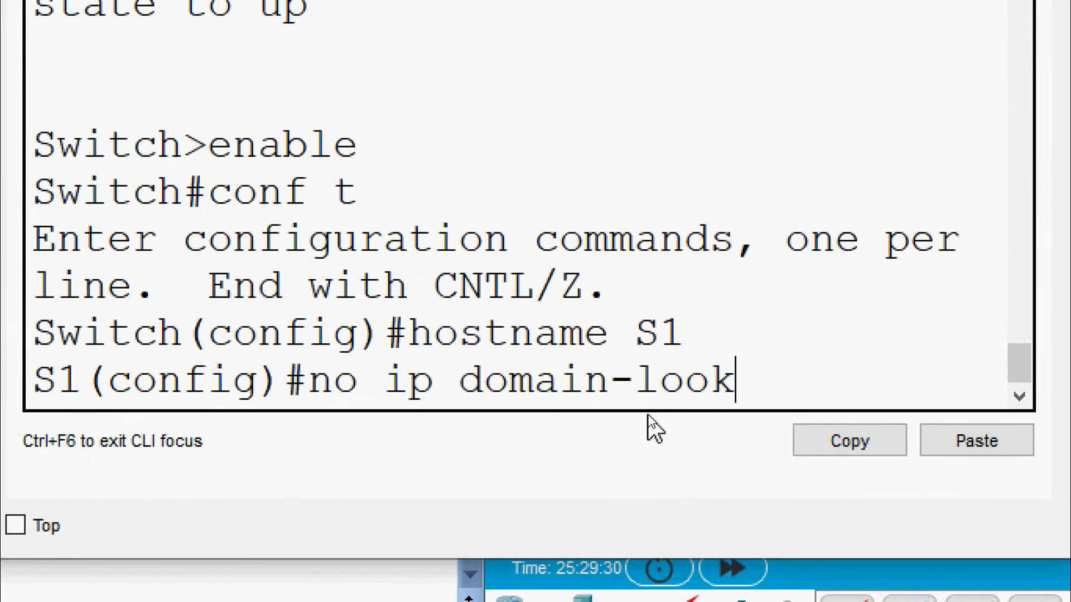
text(up)
key(Return)
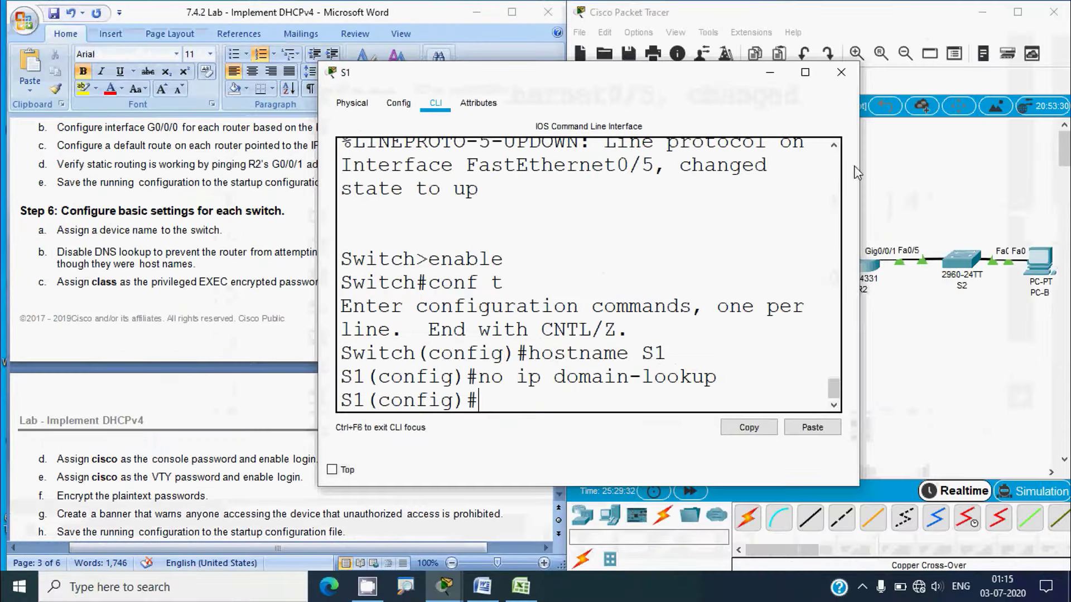
click(841, 72)
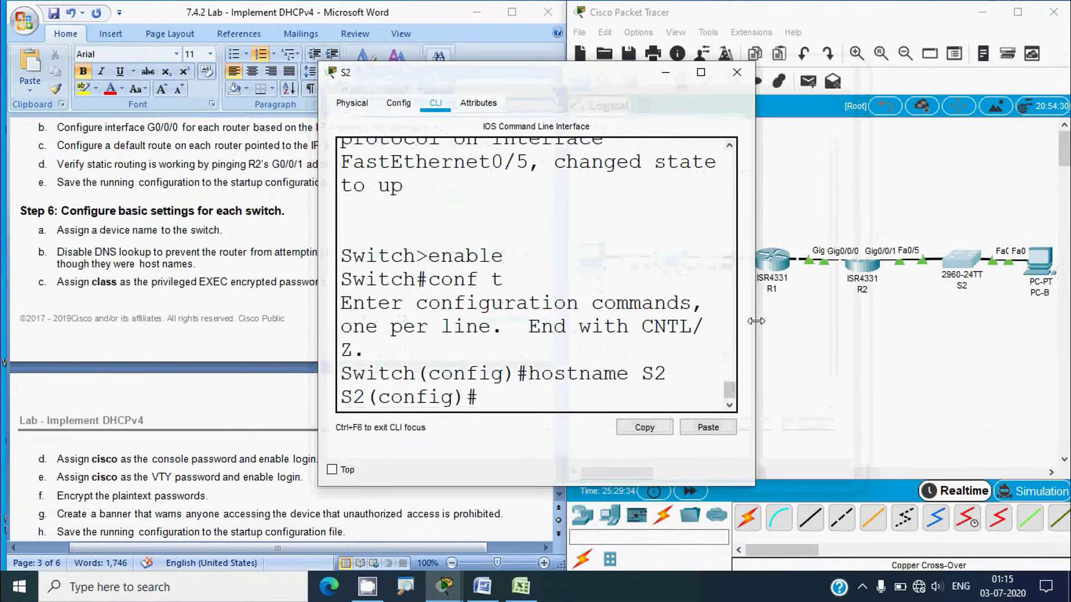
Disable DNS lookup on S2 with no ip domain-lookup
drag(756, 321, 943, 334)
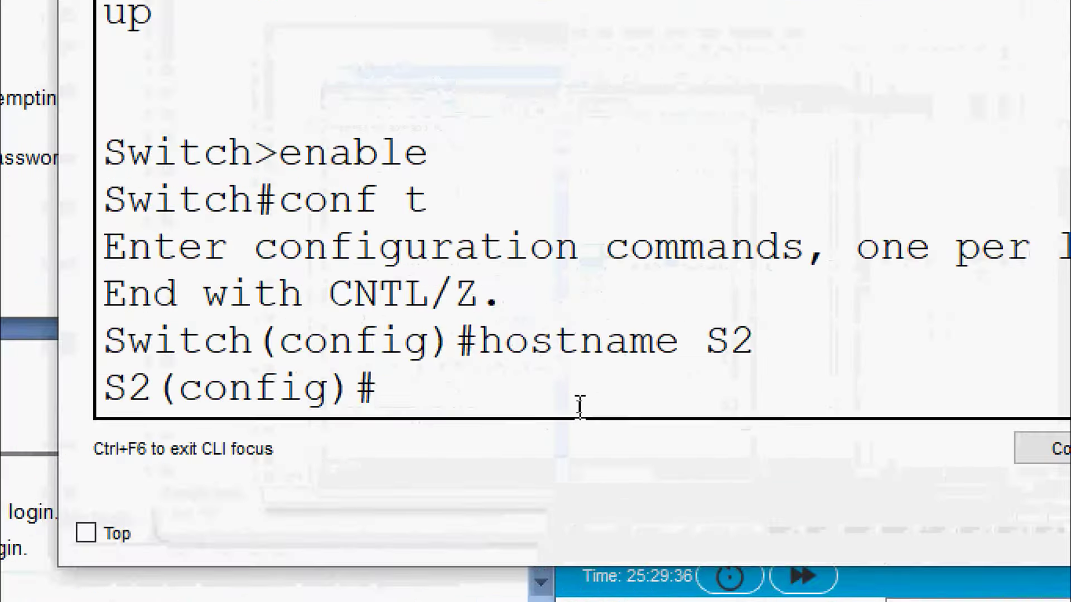
text(no ip domain)
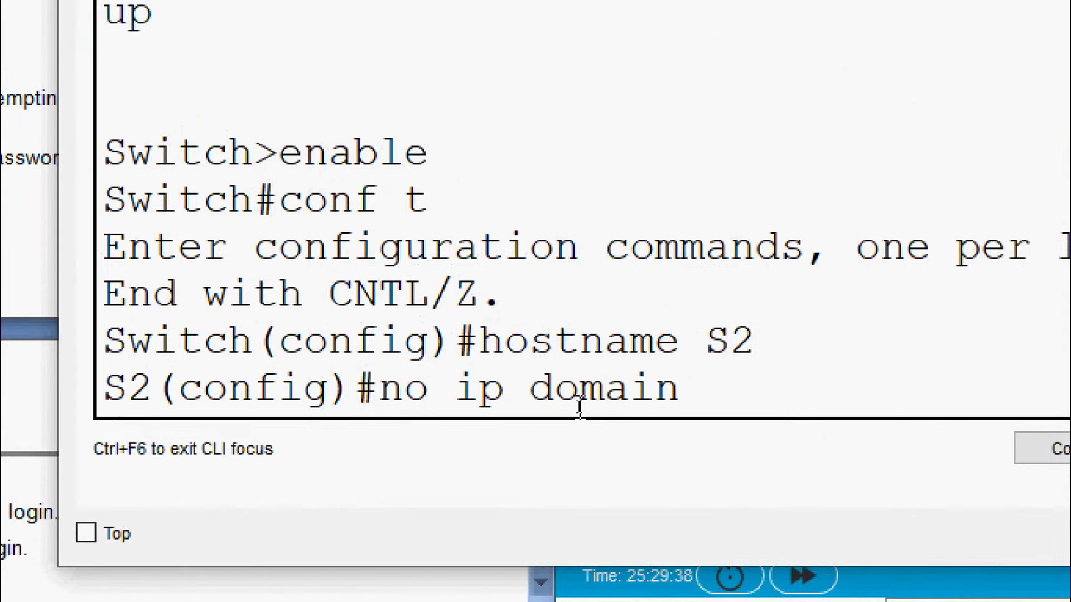
text(-lookup)
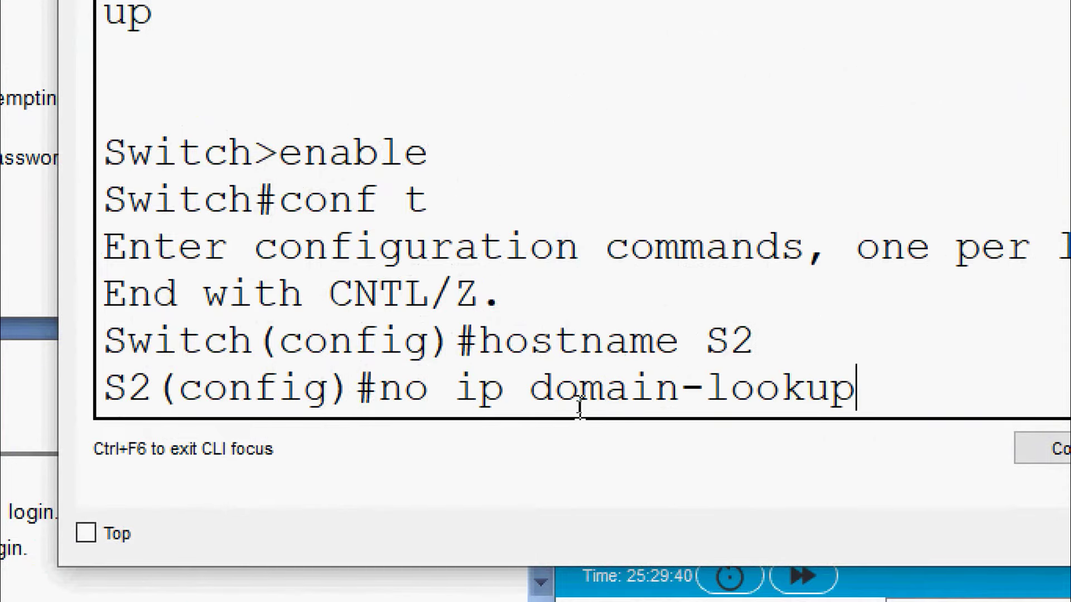
key(Return)
click(917, 73)
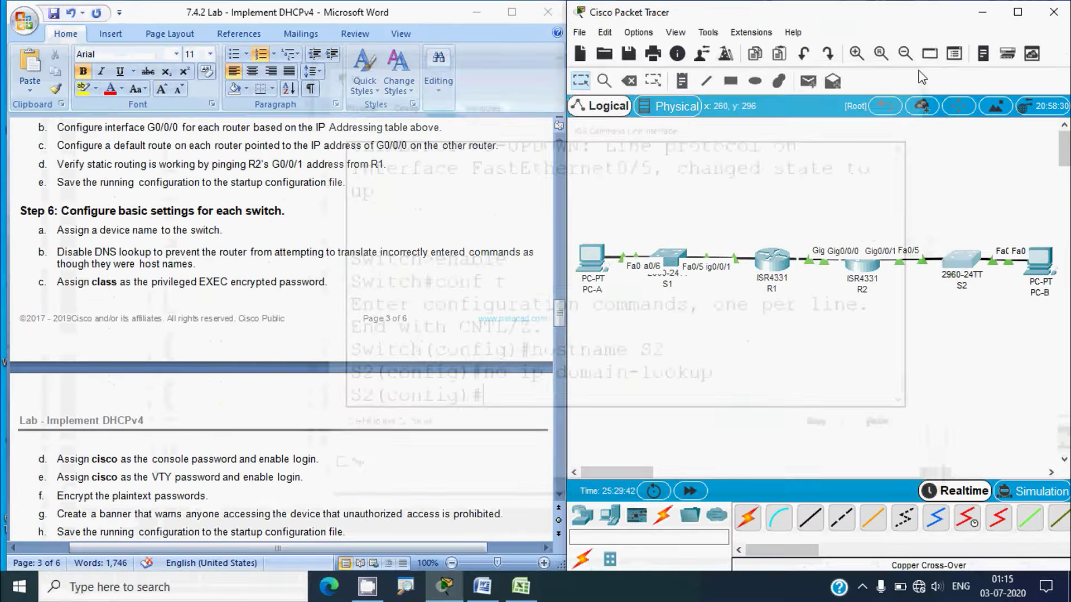
scroll(483, 278, down, 1)
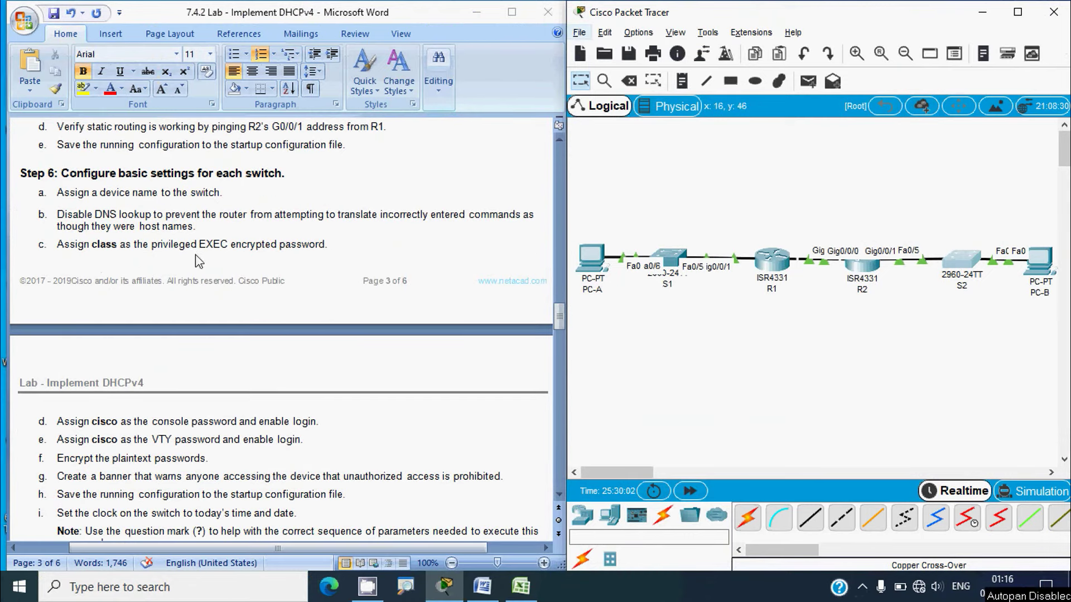
scroll(229, 403, down, 1)
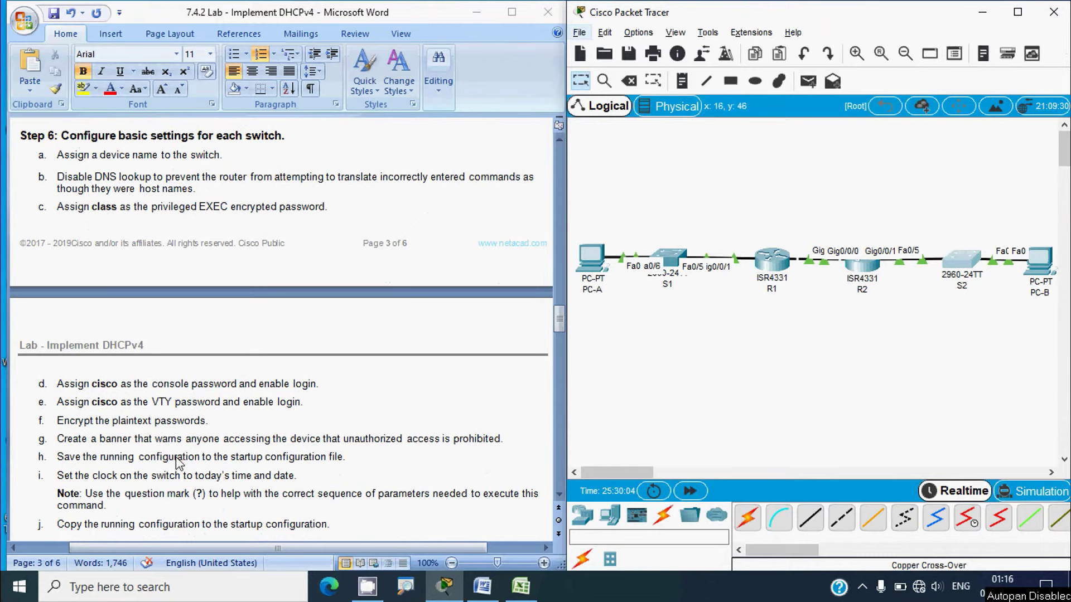
scroll(92, 429, down, 1)
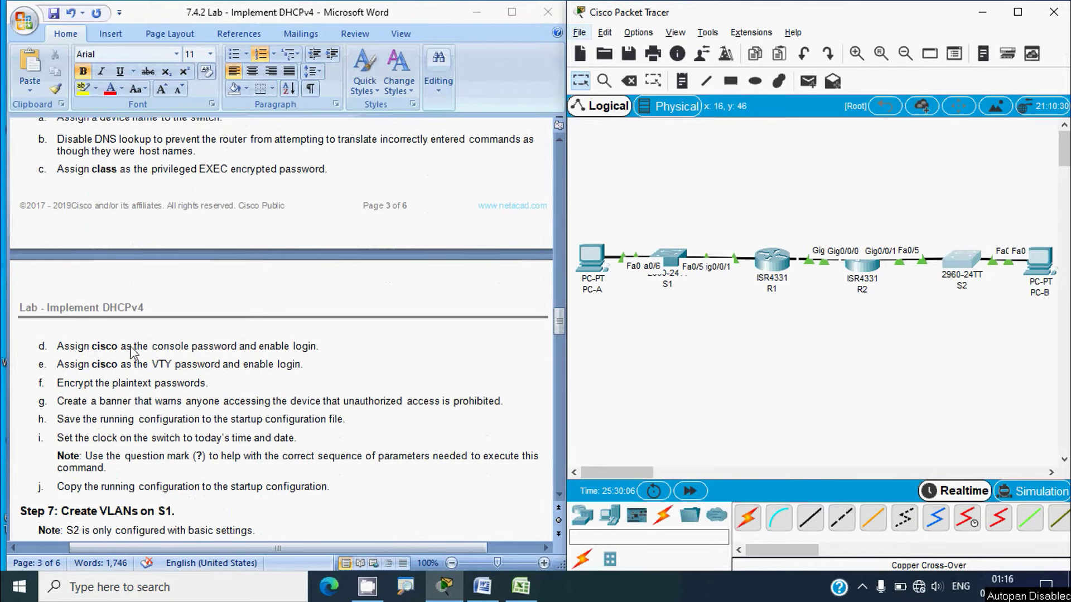
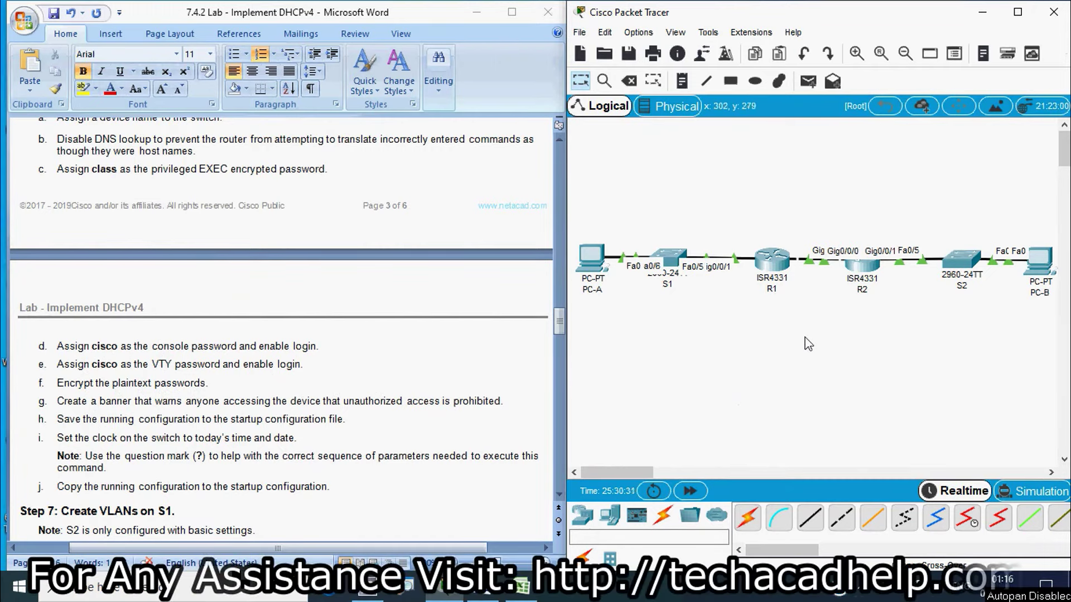
Set an enable secret for privileged EXEC mode on switch S1
click(674, 269)
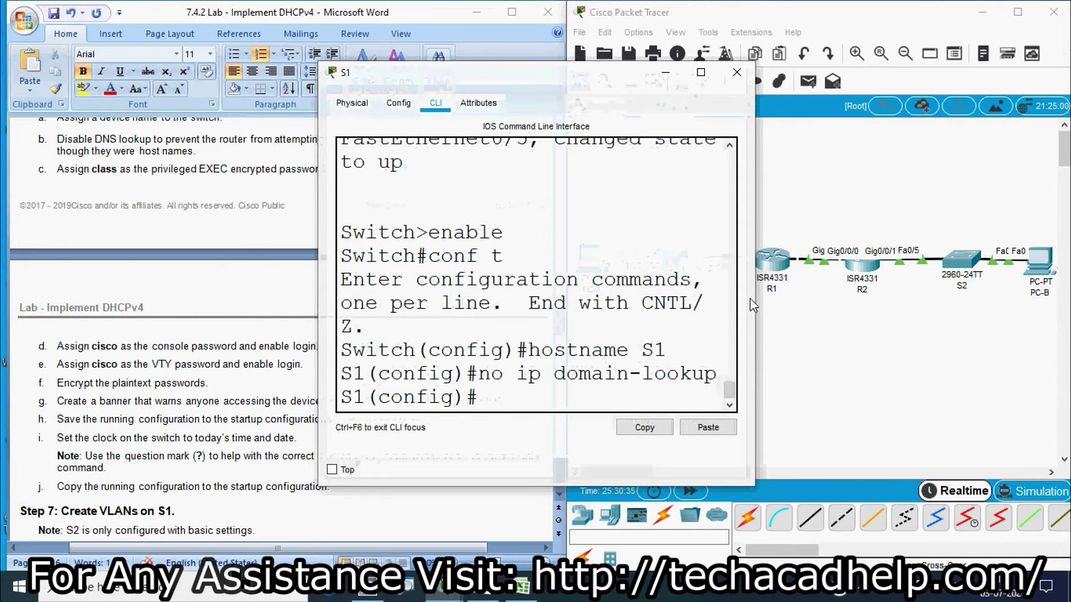
drag(755, 288, 877, 288)
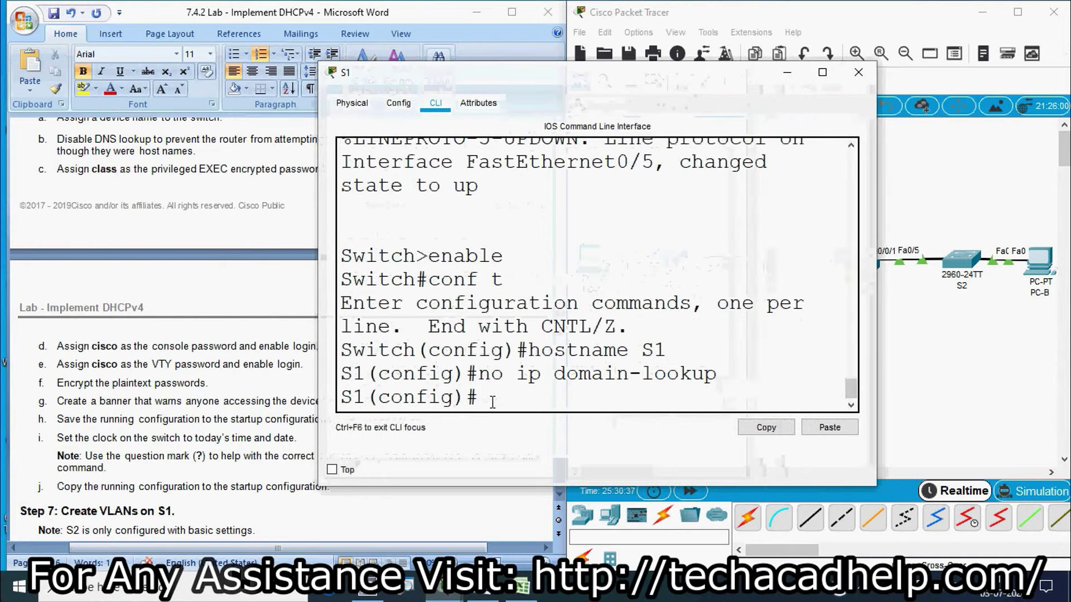
text(eabn)
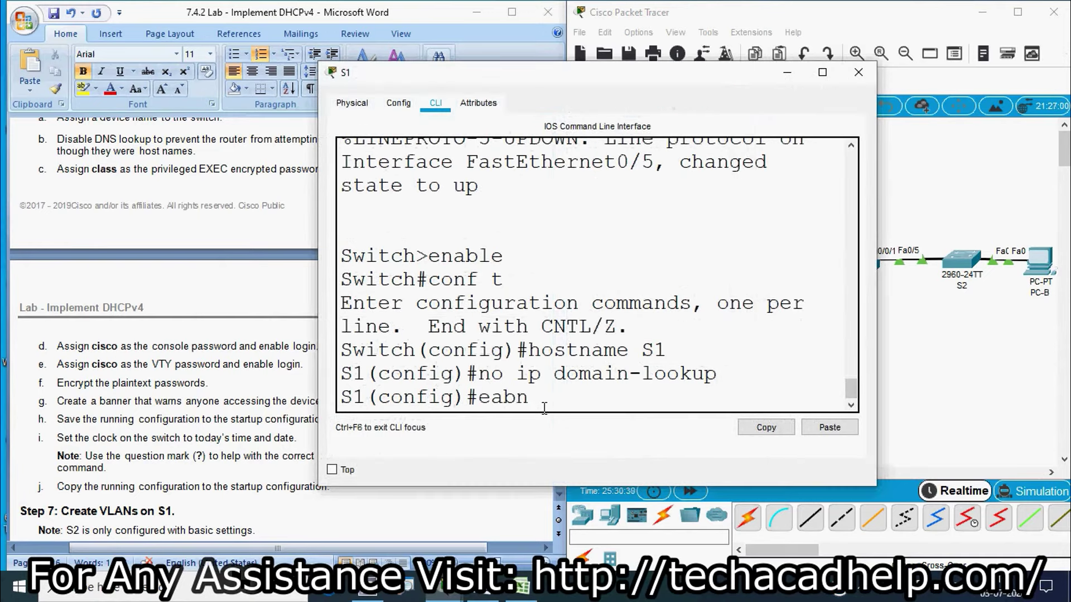
key(BackSpace)
key(BackSpace)
key(BackSpace)
text(nable )
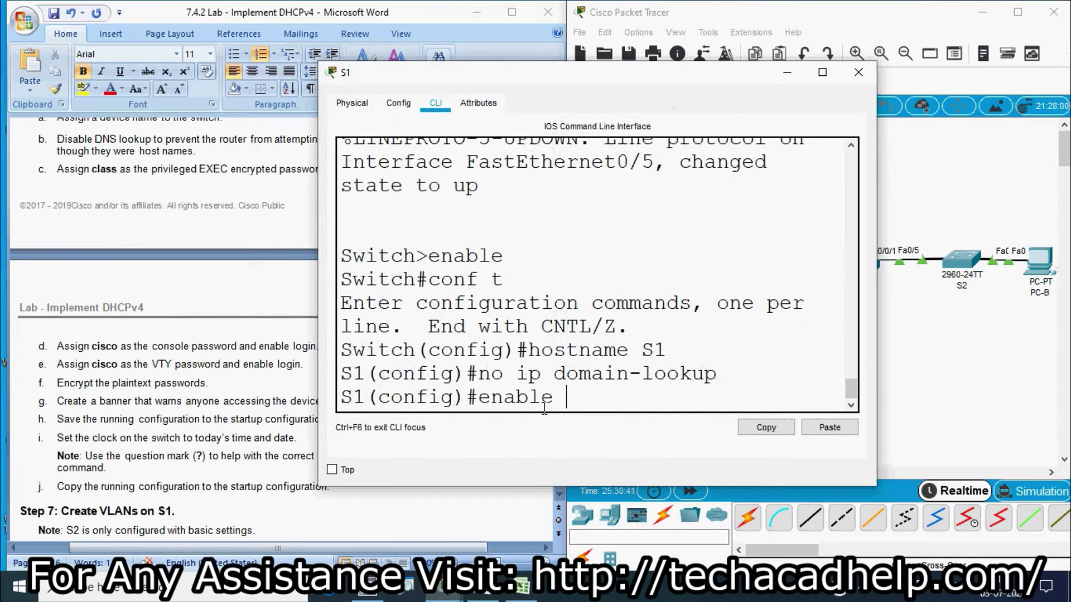
text(secret class)
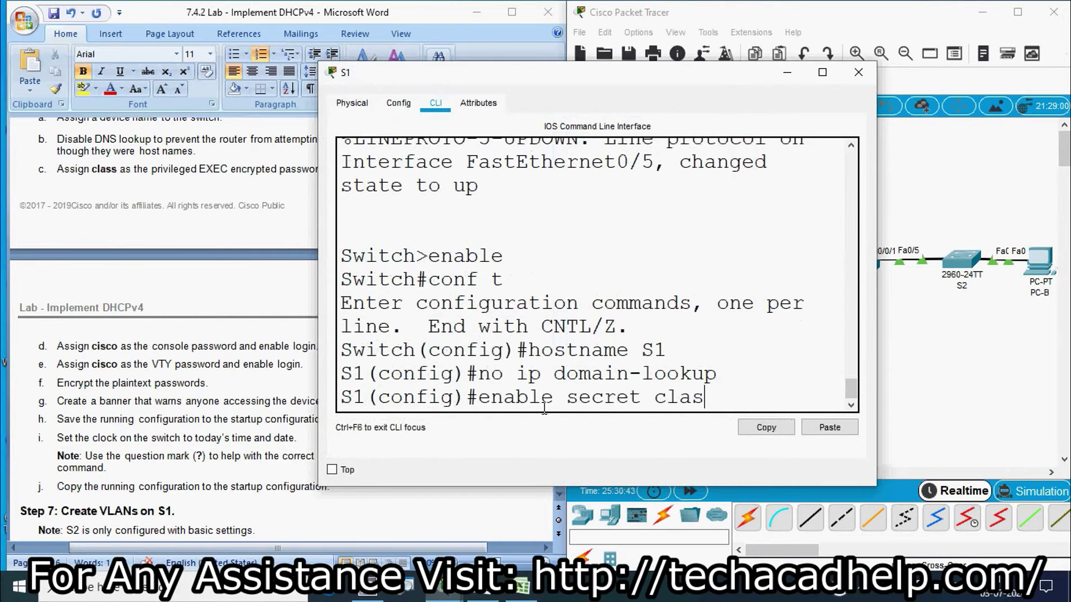
key(Return)
Protect S1's console line 0 with a password and require login
text(line colso)
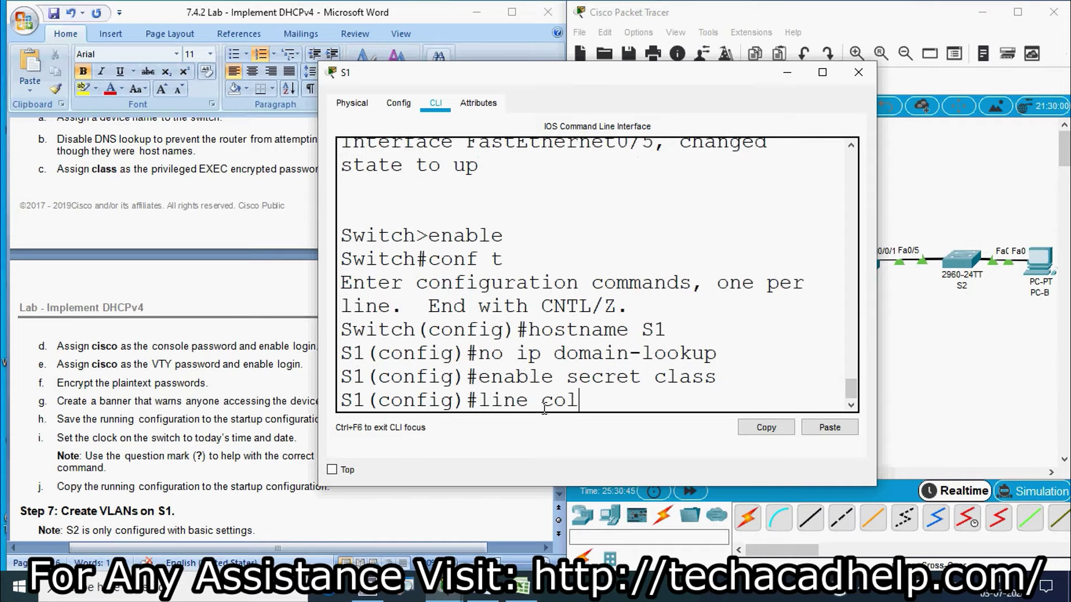
key(BackSpace)
key(BackSpace)
key(BackSpace)
text(nsole 0)
key(Return)
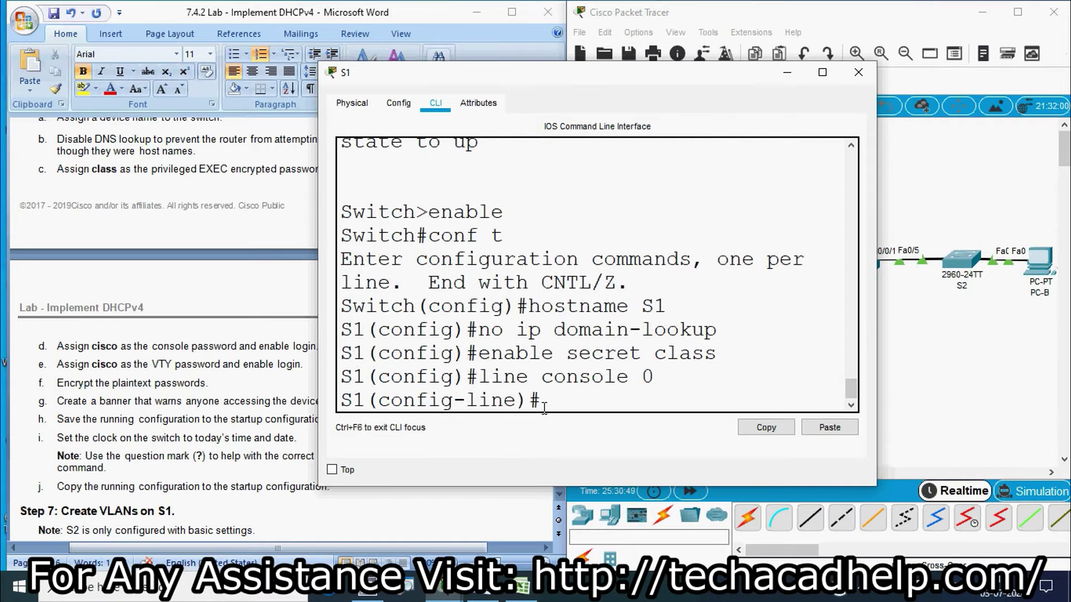
text(password cisco)
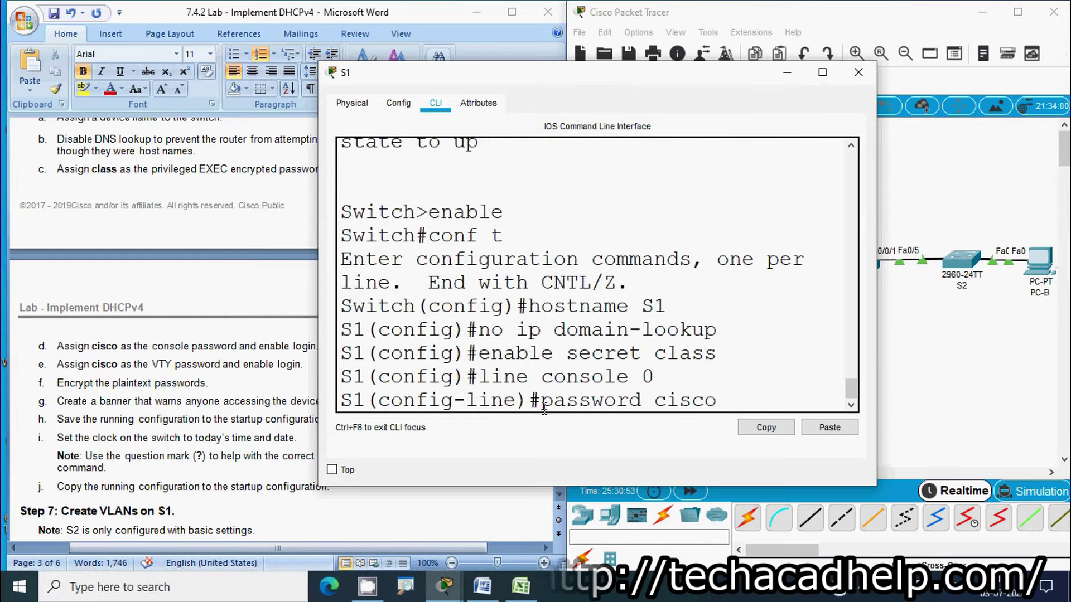
key(Return)
text(login)
key(Return)
text(exit)
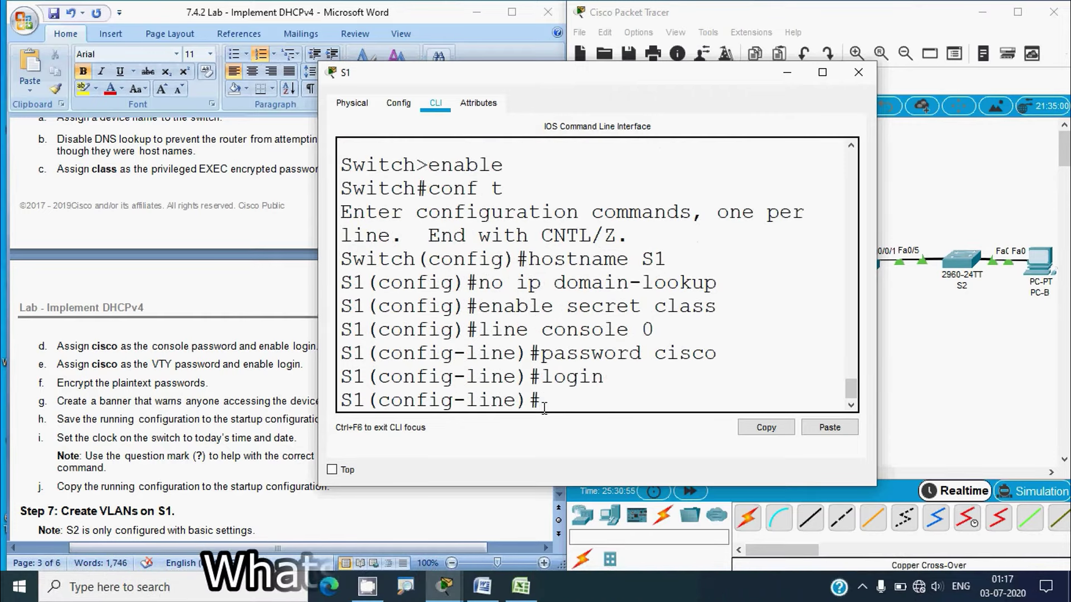
key(Return)
Protect S1's VTY lines 0 to 15 with a password and require login
text(line )
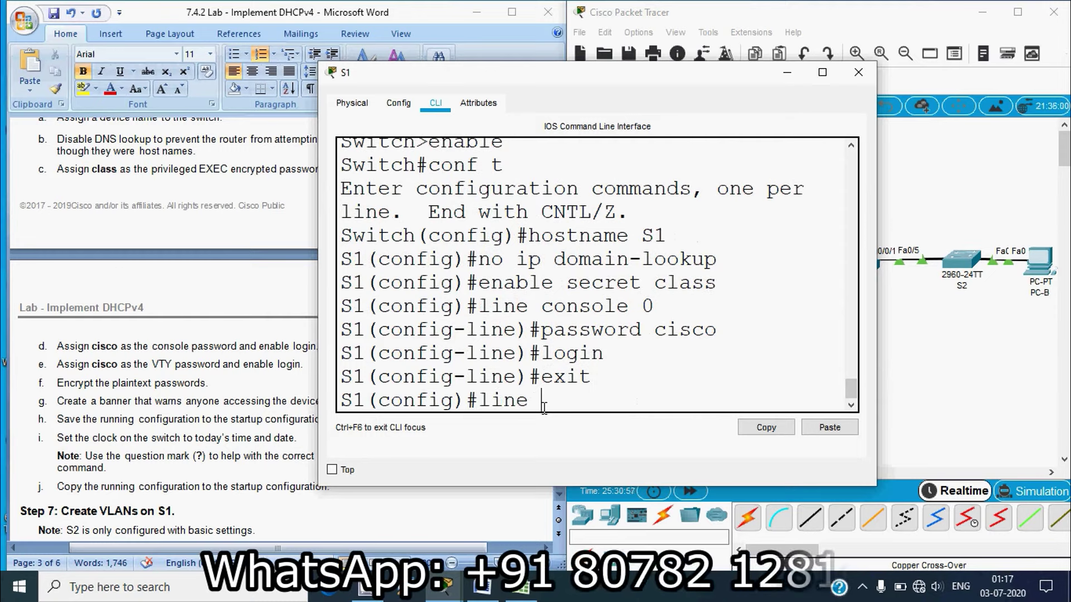
text(vty 0 )
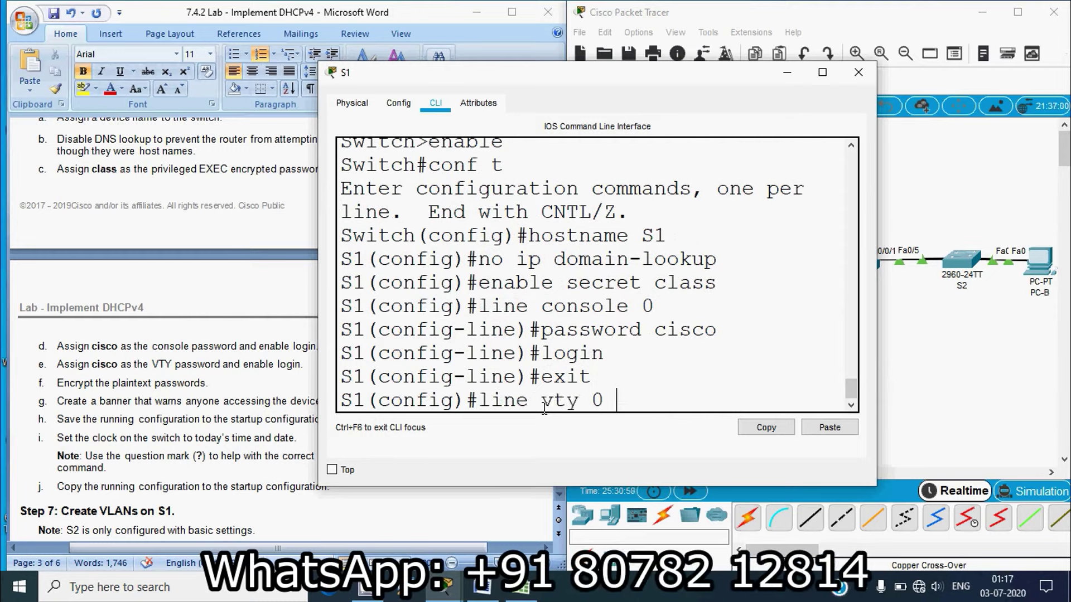
text(15)
key(Return)
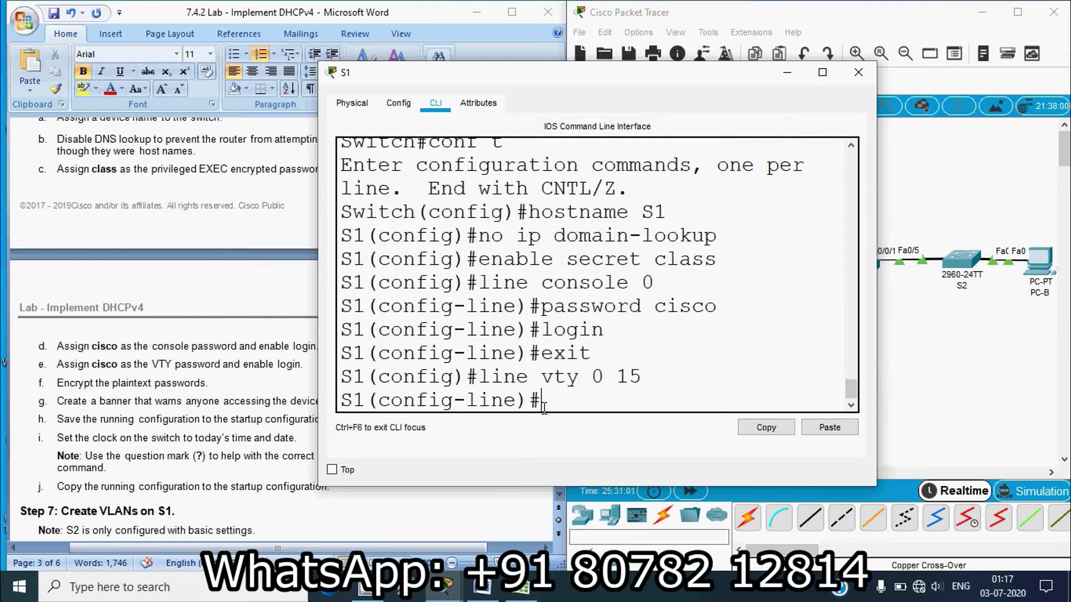
text(password ci)
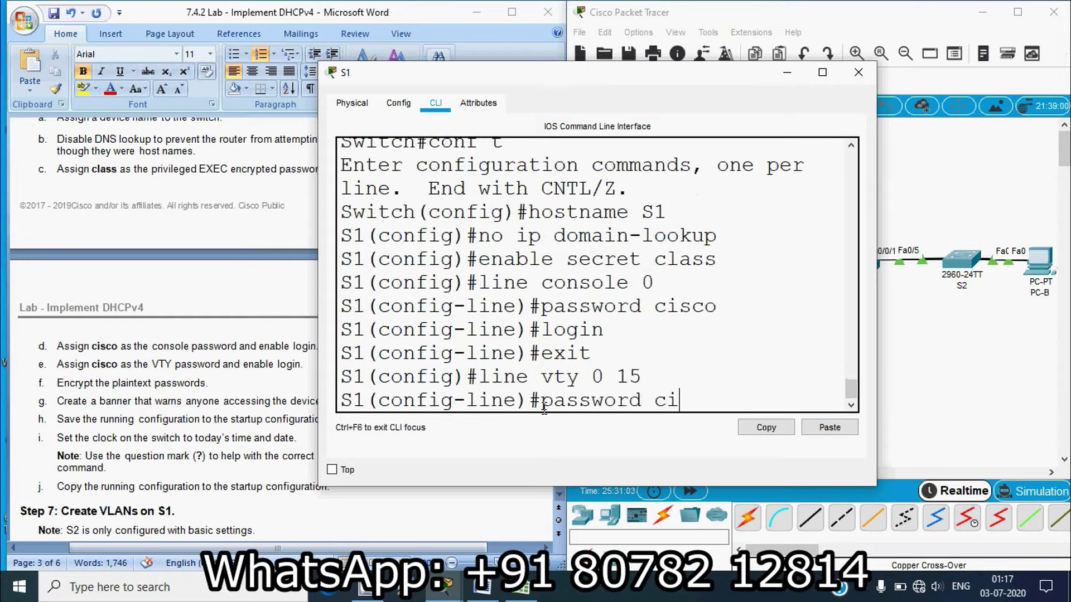
text(sco)
key(Return)
text(login)
key(Return)
text(ex)
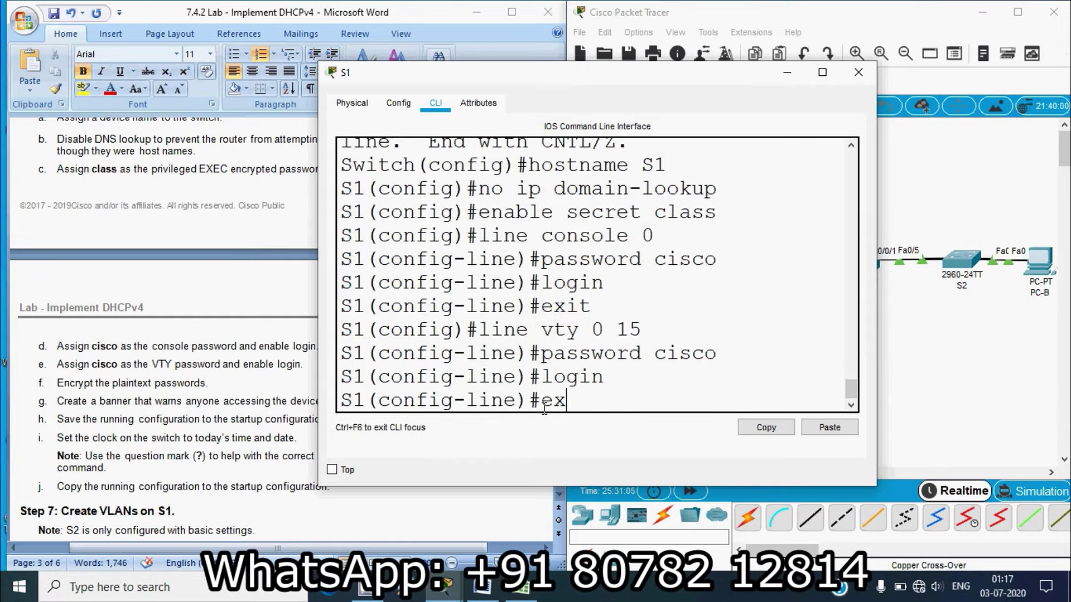
text(it)
key(Return)
Enable service password-encryption on S1 and close its window
text(se)
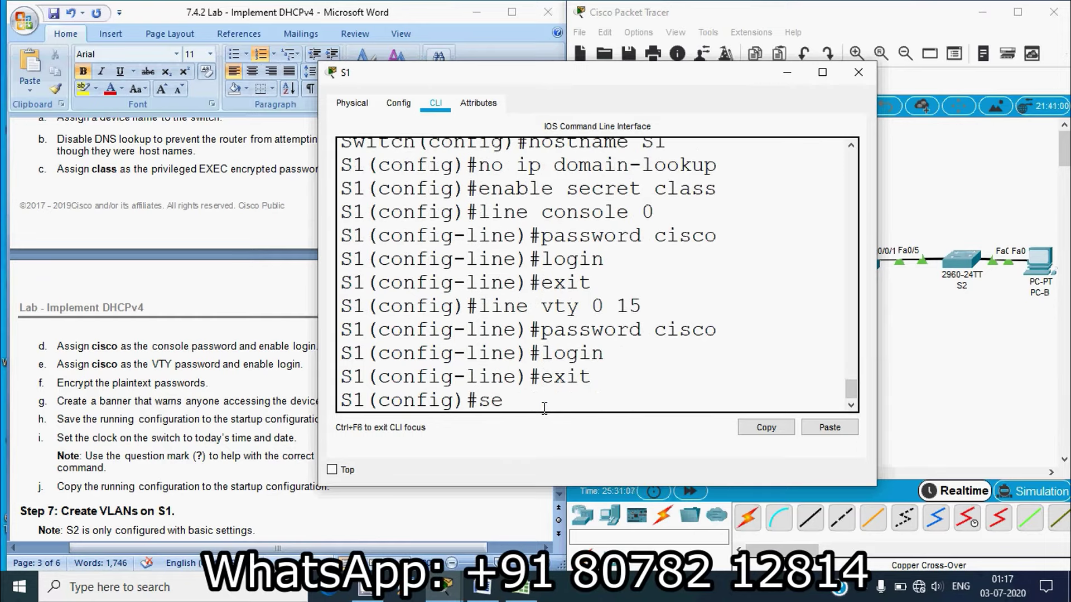
text(rvice as)
key(BackSpace)
text(passwore)
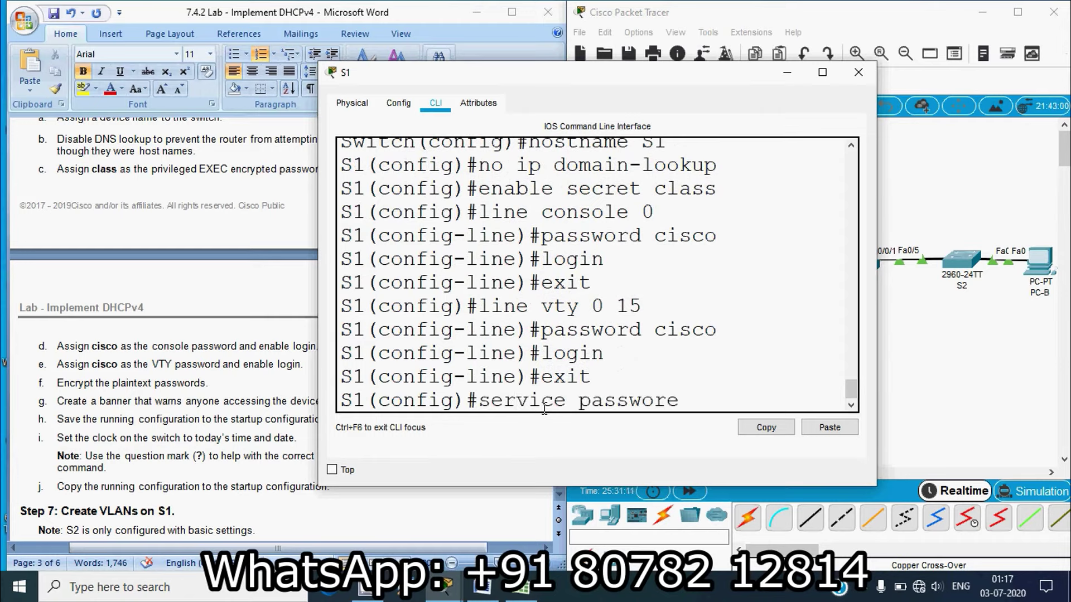
key(BackSpace)
text(d-encryption)
key(Return)
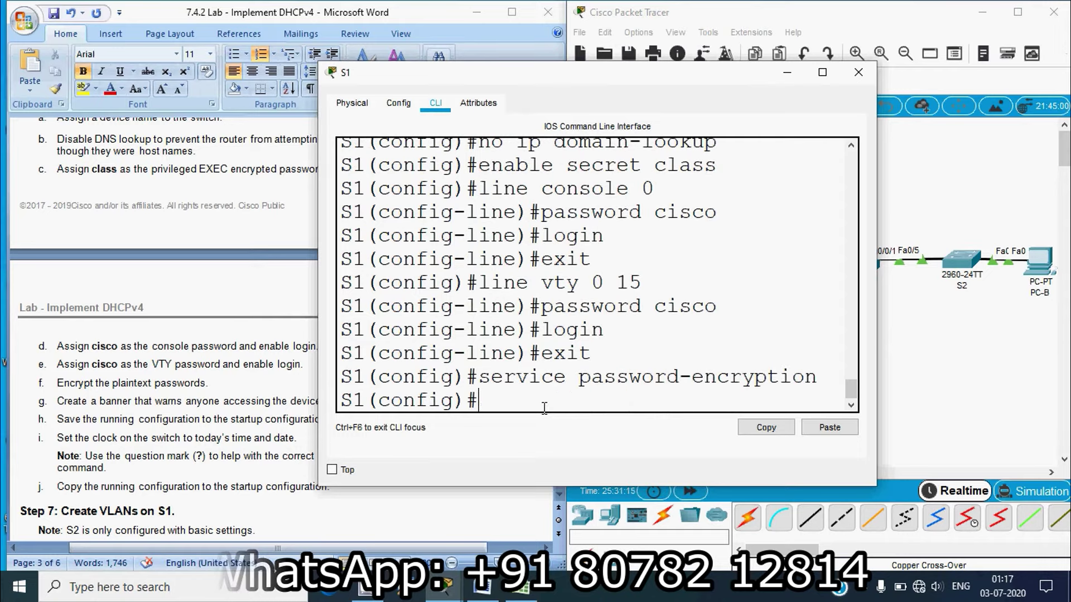
click(858, 72)
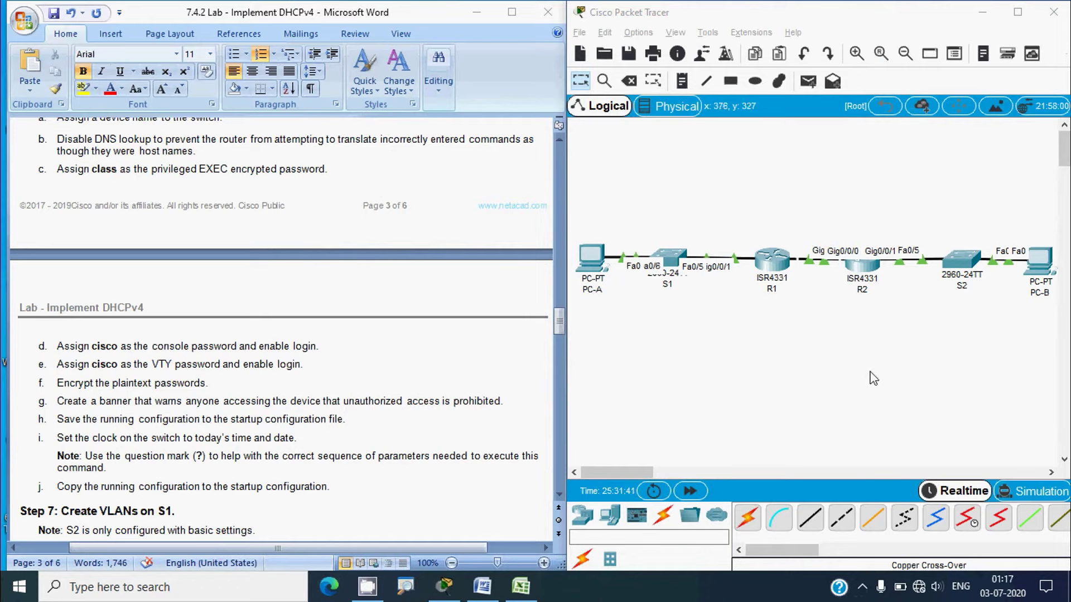
Set an enable secret for privileged EXEC mode on switch S2
click(967, 260)
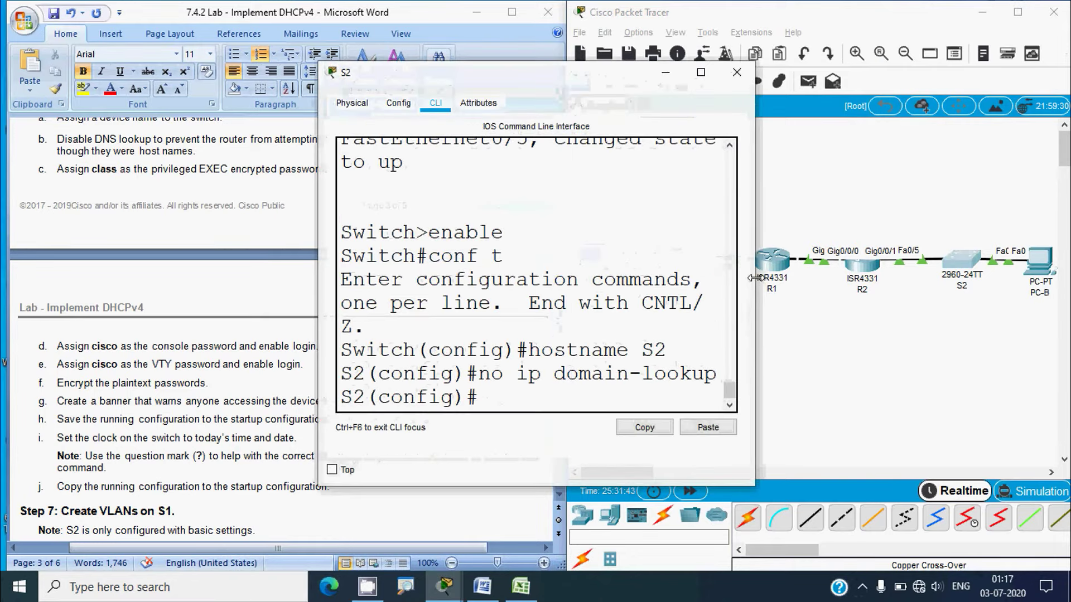
drag(754, 290, 966, 290)
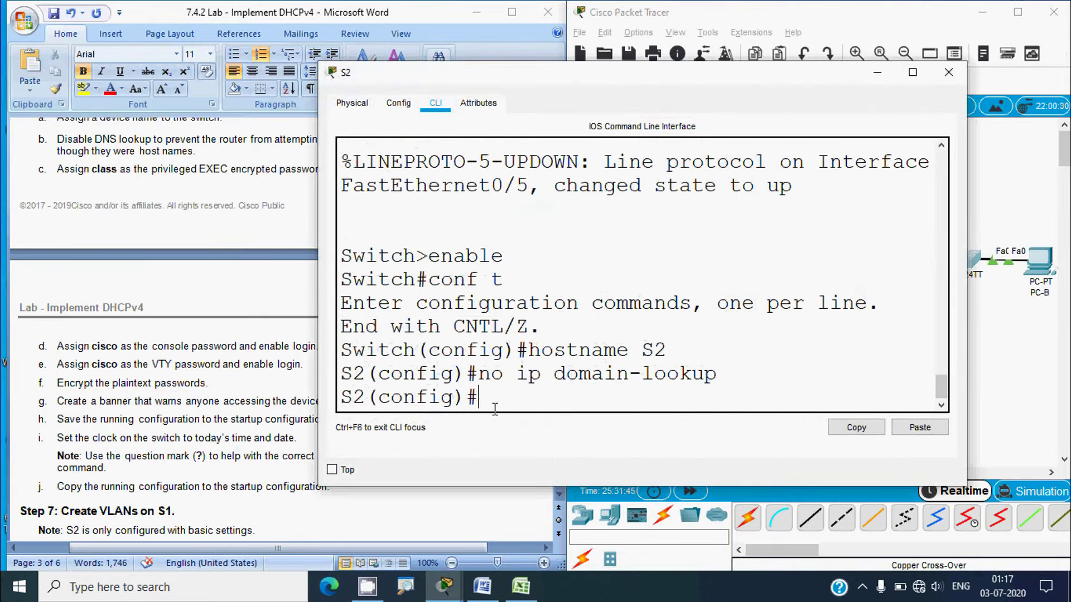
text(enable)
key(Return)
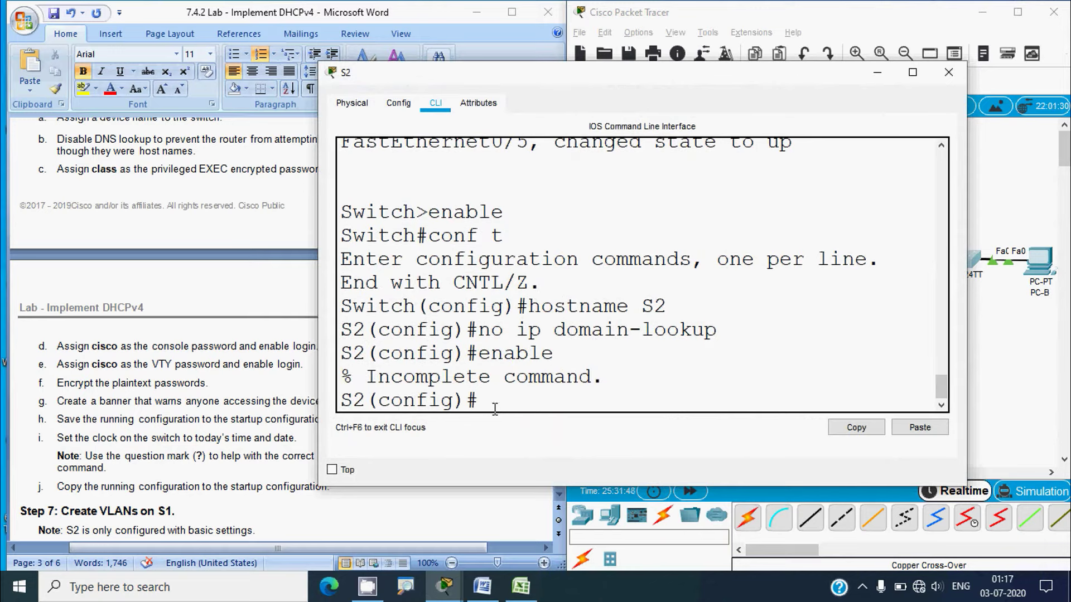
text(enable secre)
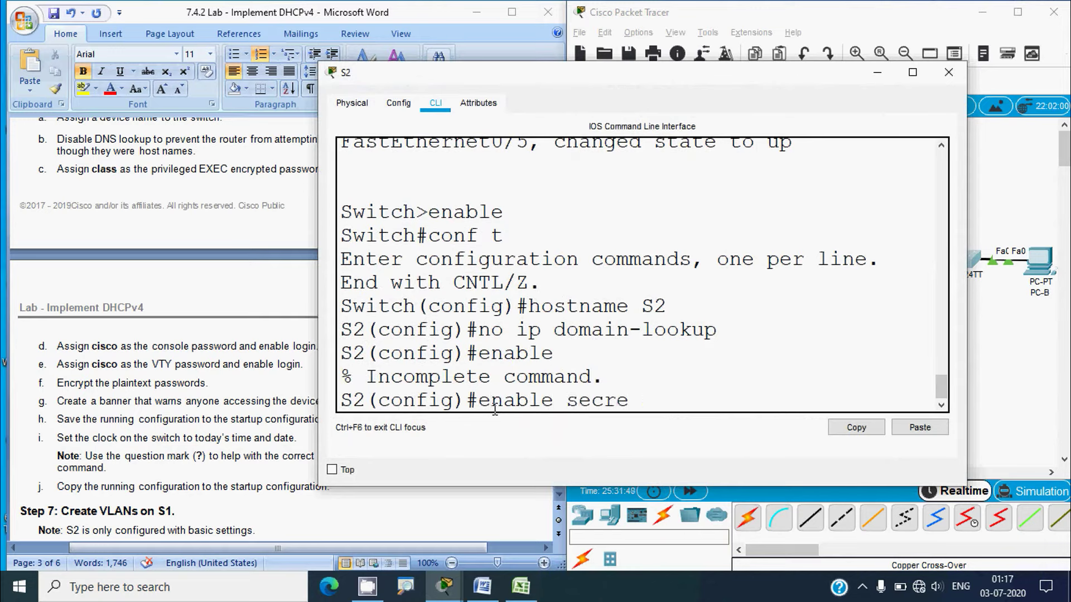
text(t class)
key(Return)
Protect S2's console line 0 with a password and require login
text(li)
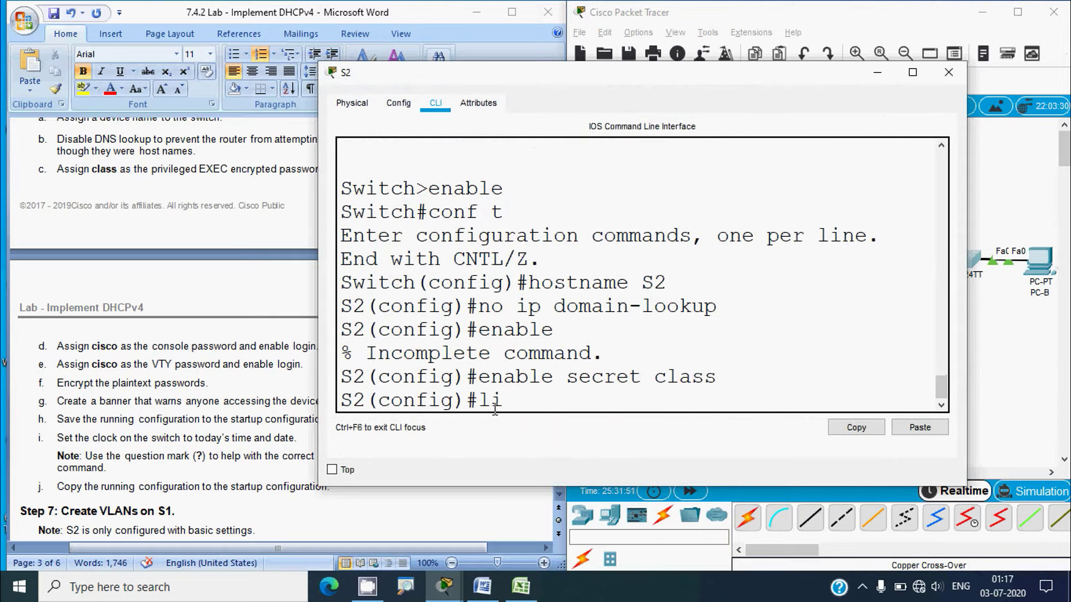
text(ne console)
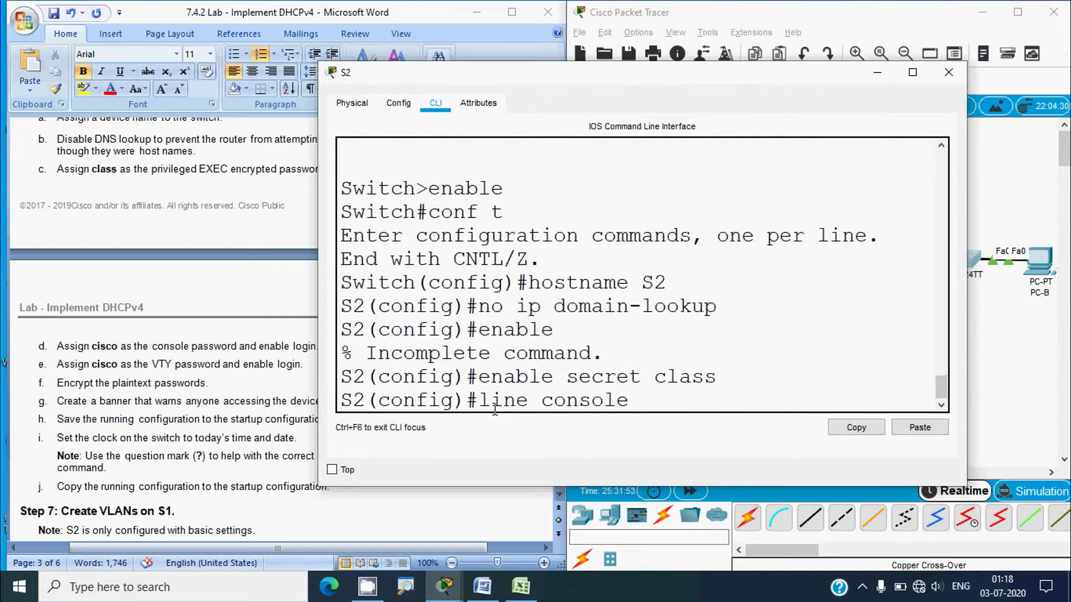
text( 0)
key(Return)
text(password)
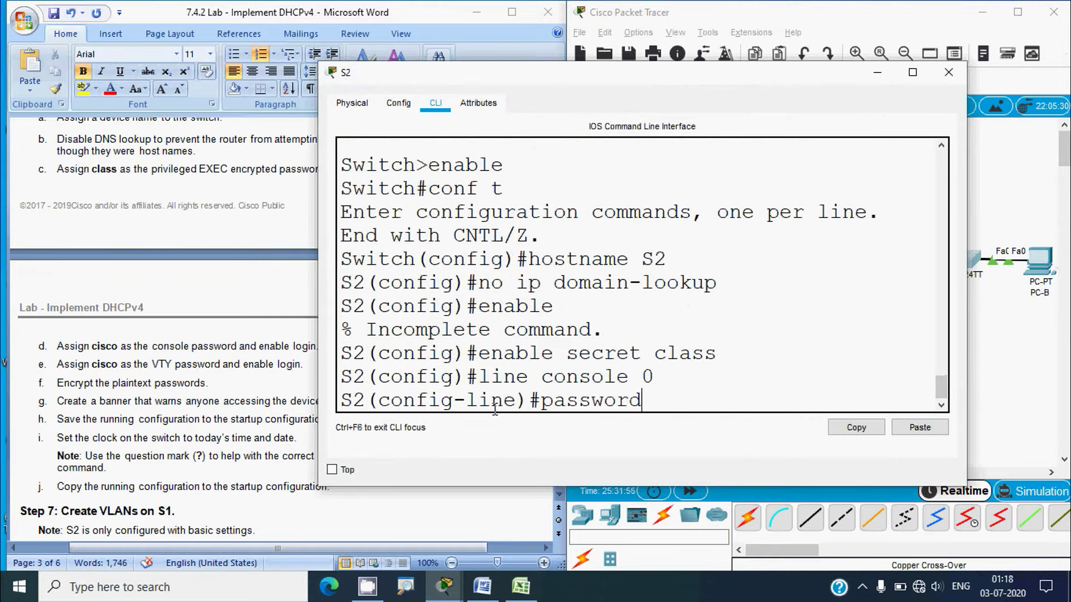
text( cisco)
key(Return)
text(login)
key(Return)
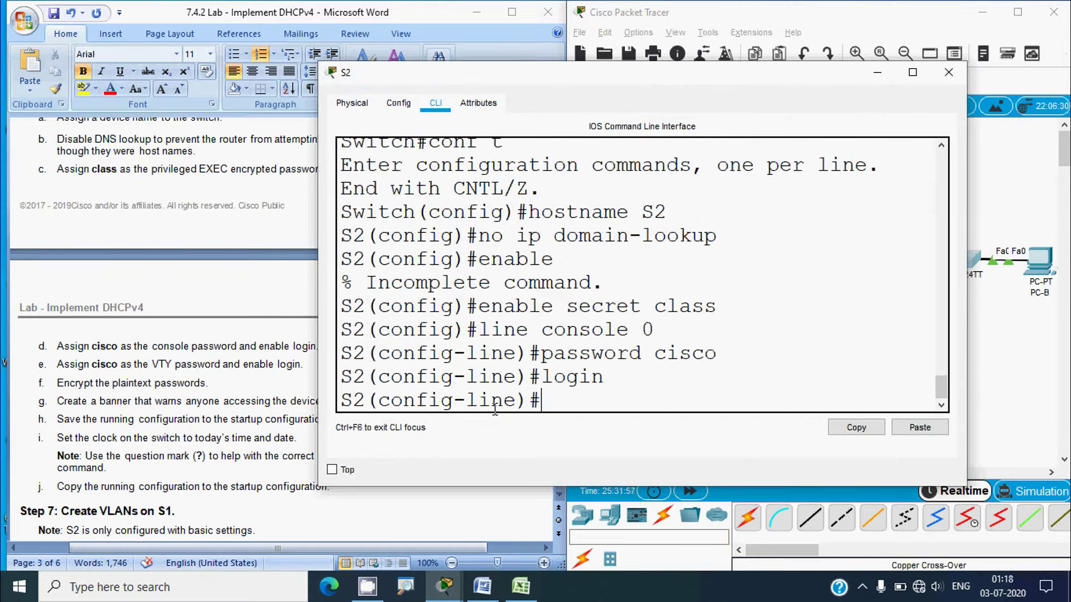
text(exit)
key(Return)
Protect S2's VTY lines 0 to 15 with a password and require login
text(ol)
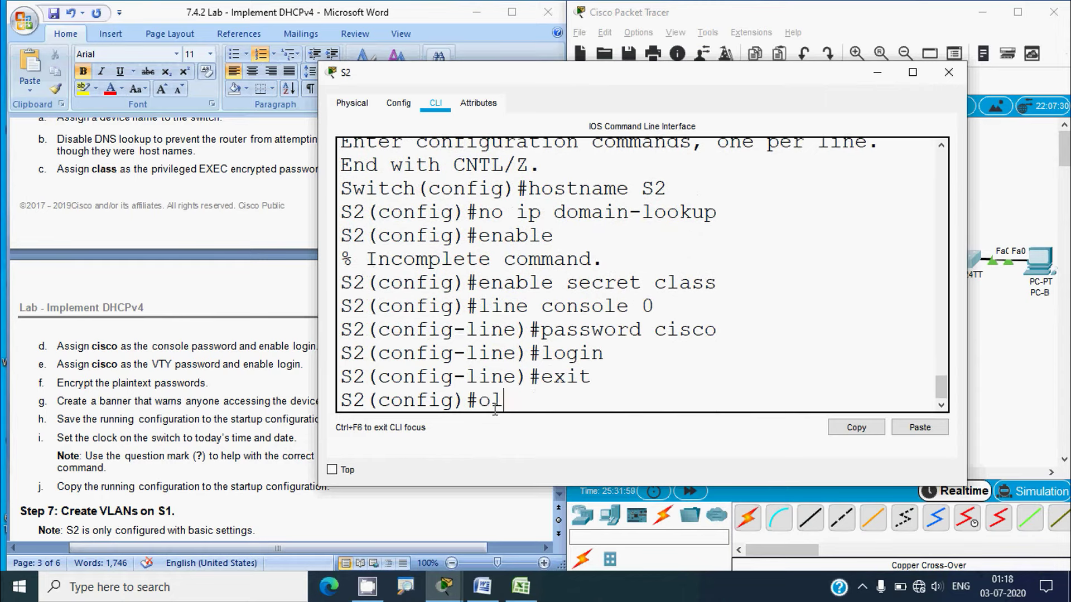
key(BackSpace)
key(BackSpace)
text(line vty 0 15)
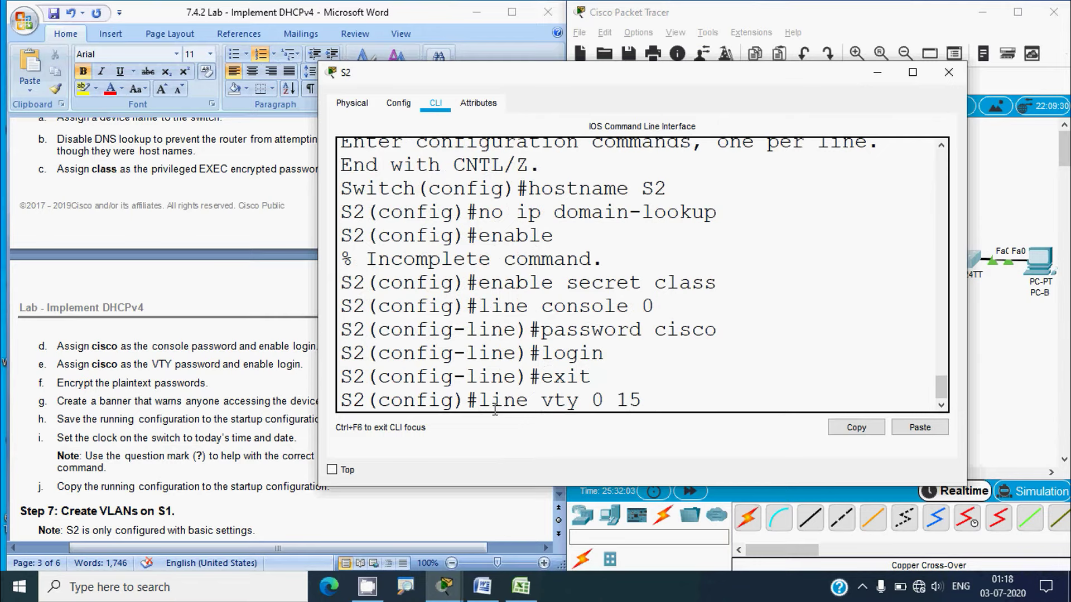
key(Return)
text(password)
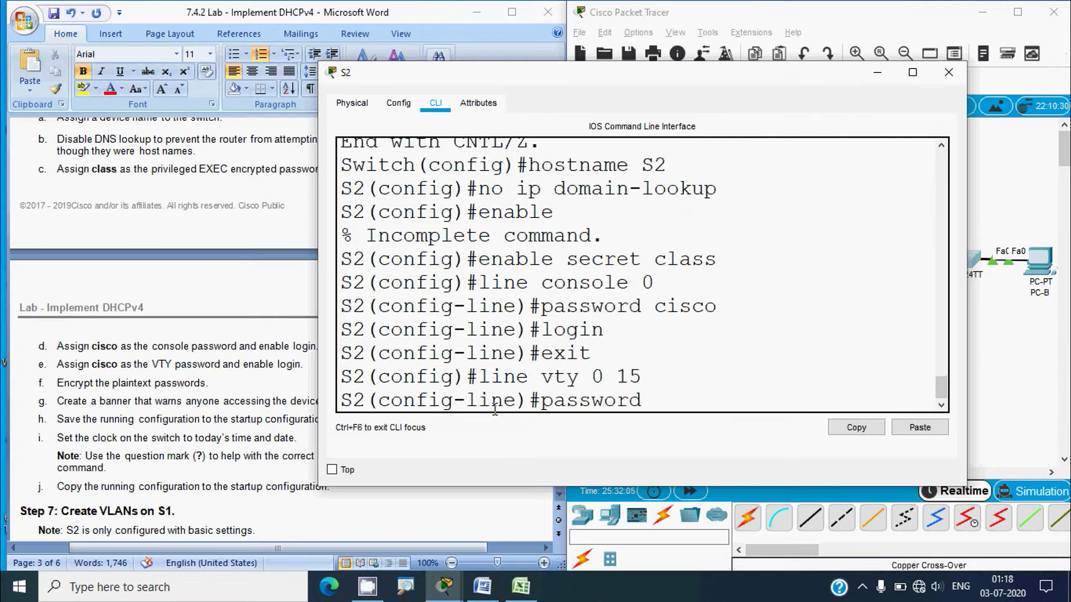
text( cisco)
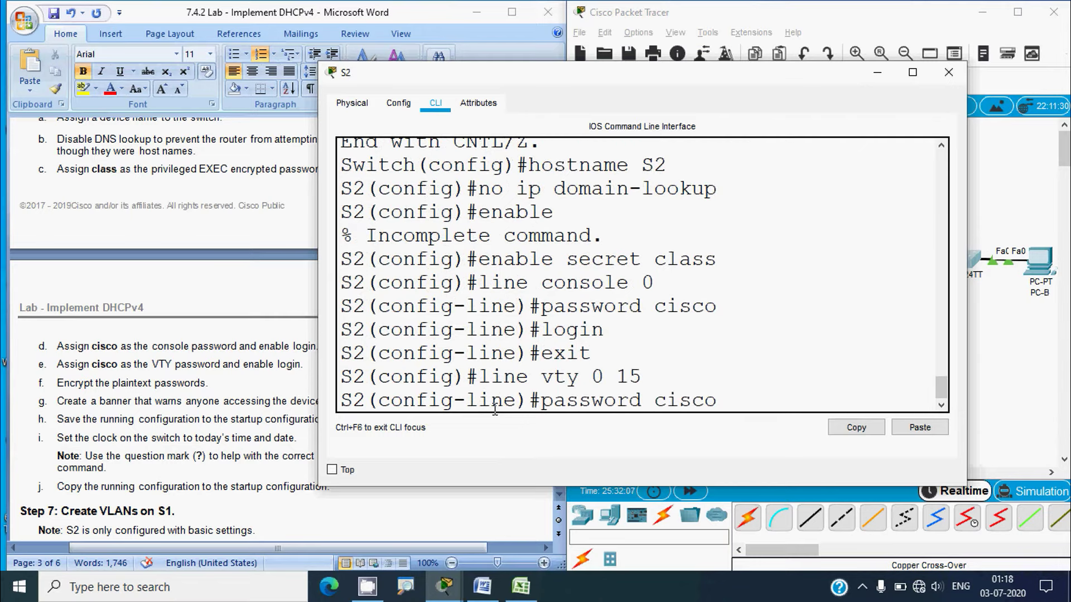
key(Return)
text(login)
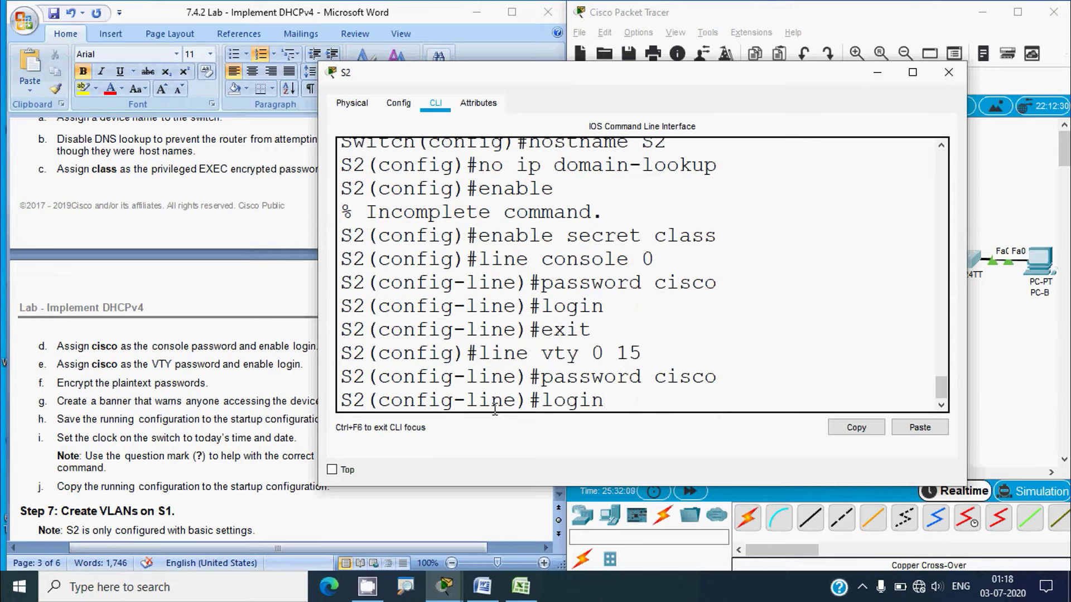
key(Return)
text(exit)
key(Return)
Enable service password-encryption on S2 and close its window
text(ser)
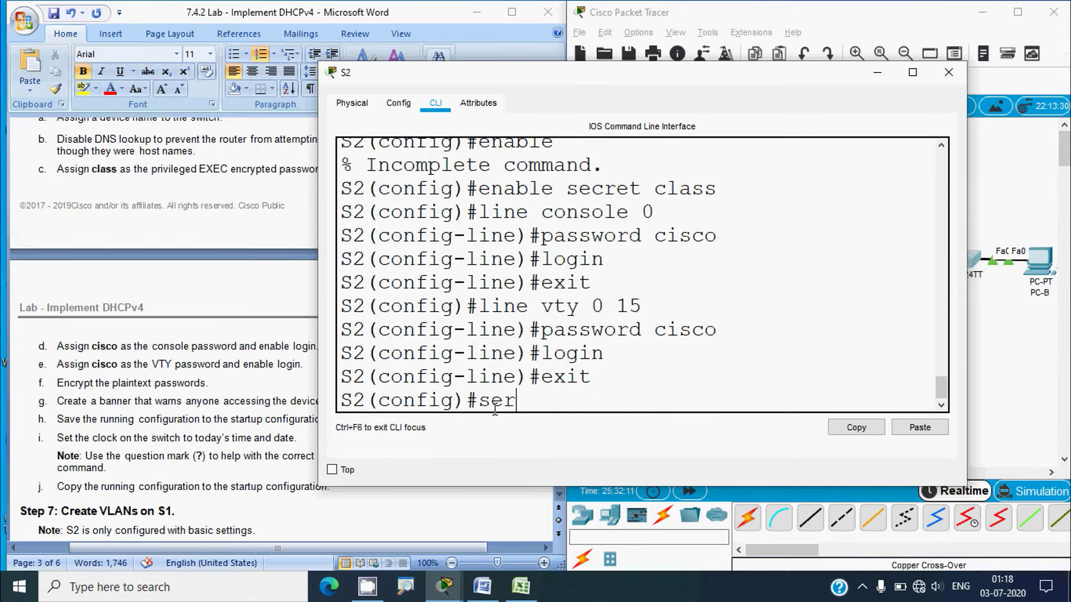
text(vice password)
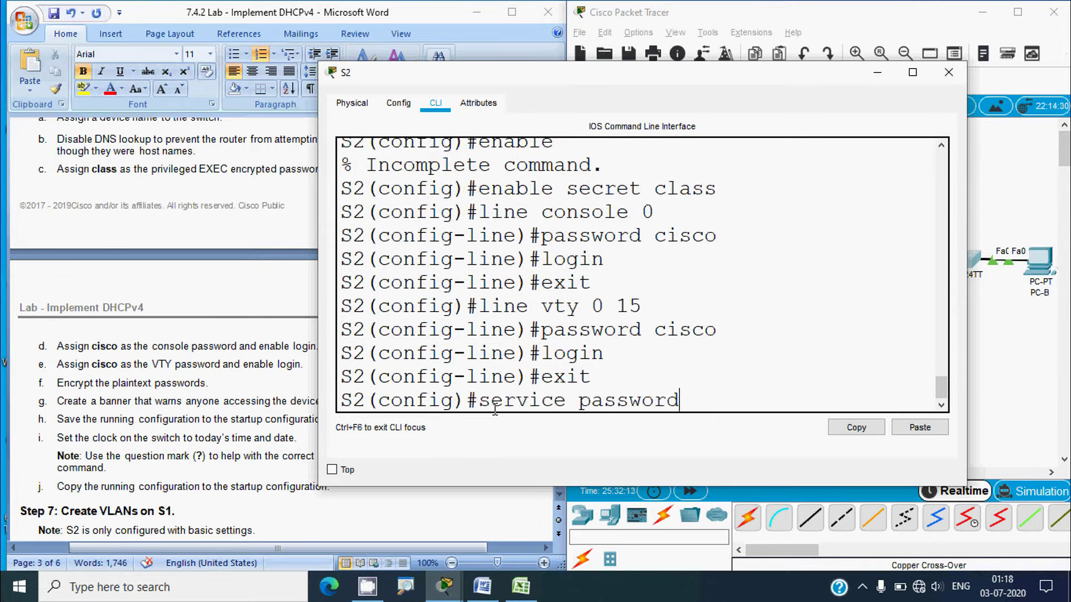
text(-encrytp)
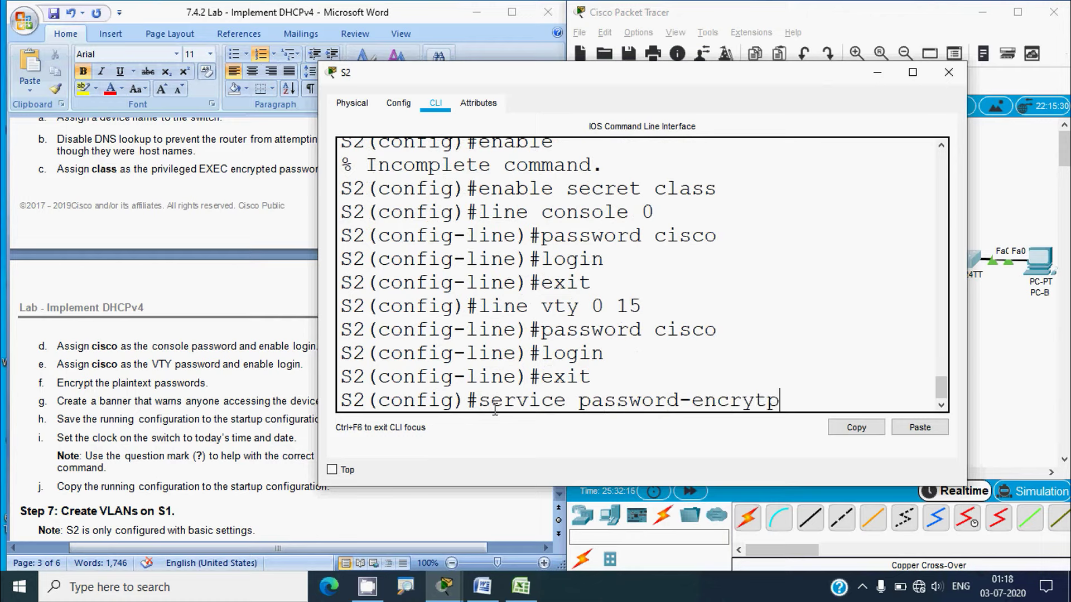
key(BackSpace)
key(BackSpace)
text(ption)
key(Return)
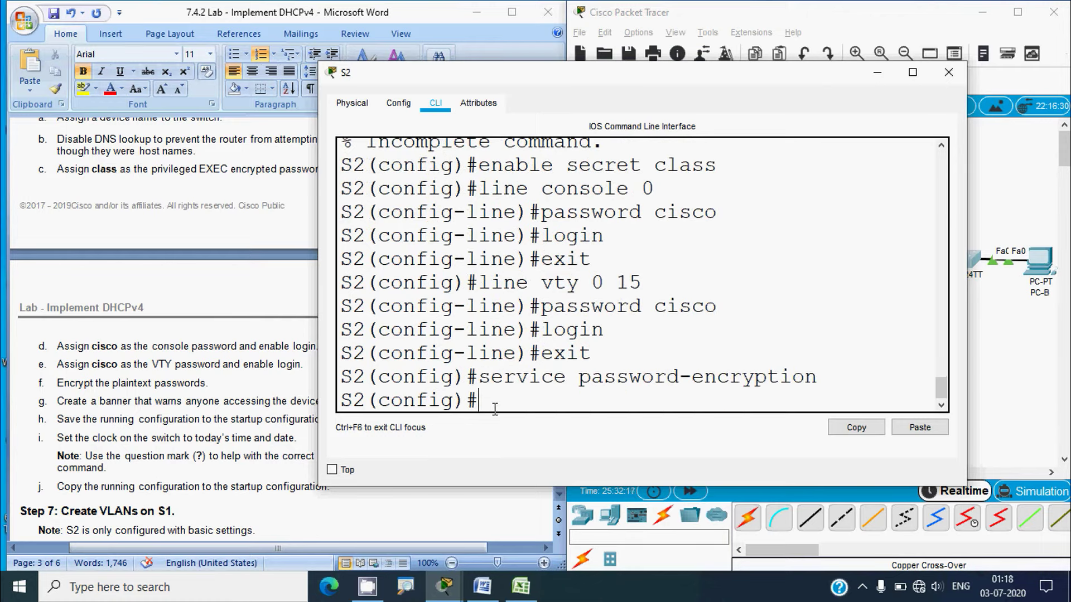
click(948, 72)
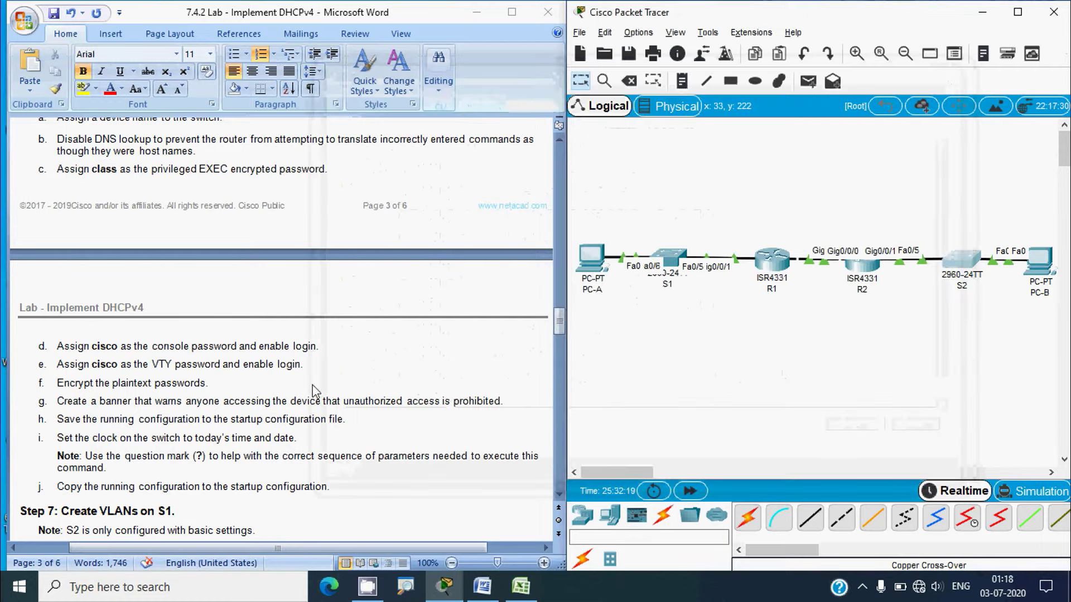
Scroll the Word lab document to Step 7, then reopen S1's command line
click(295, 404)
scroll(294, 405, down, 3)
key(alt)
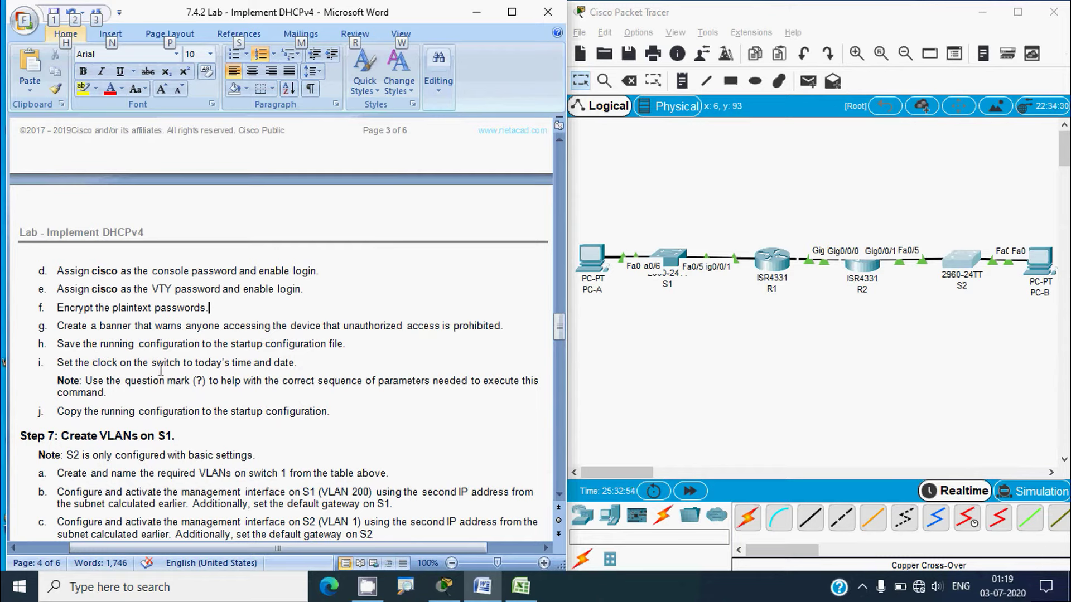
click(738, 359)
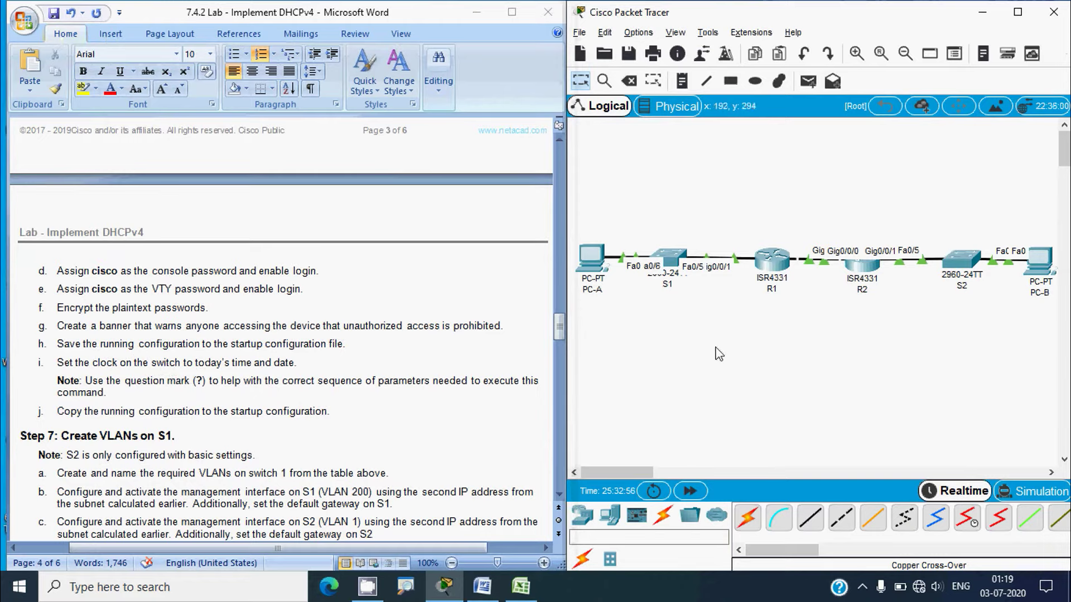
click(670, 260)
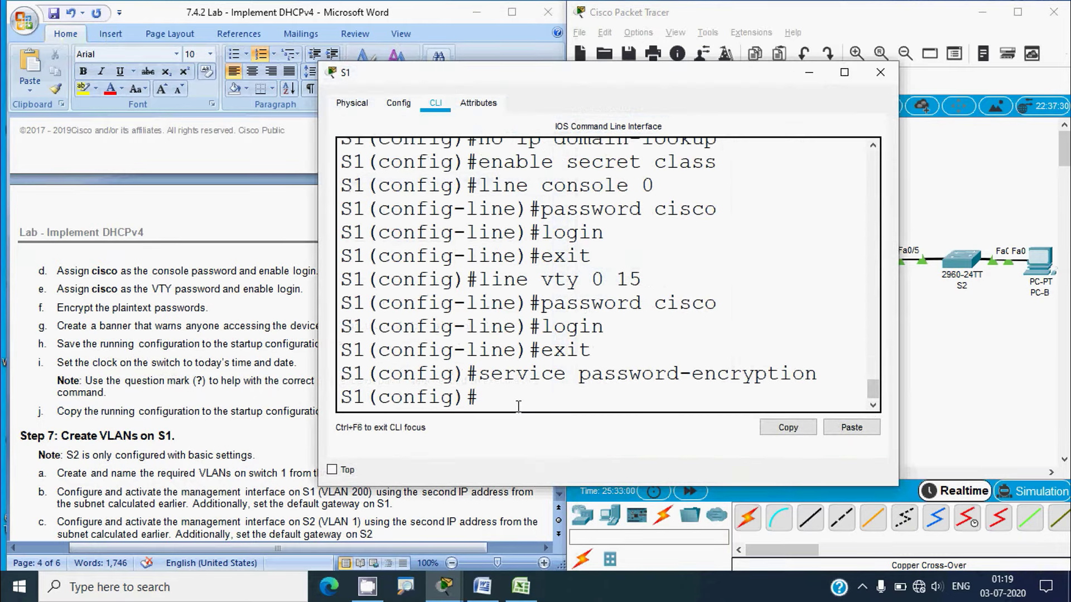
Set S1's MOTD banner to 'Warning!!' and its clock to 10:24:00 3 July 2020
text(banner motd)
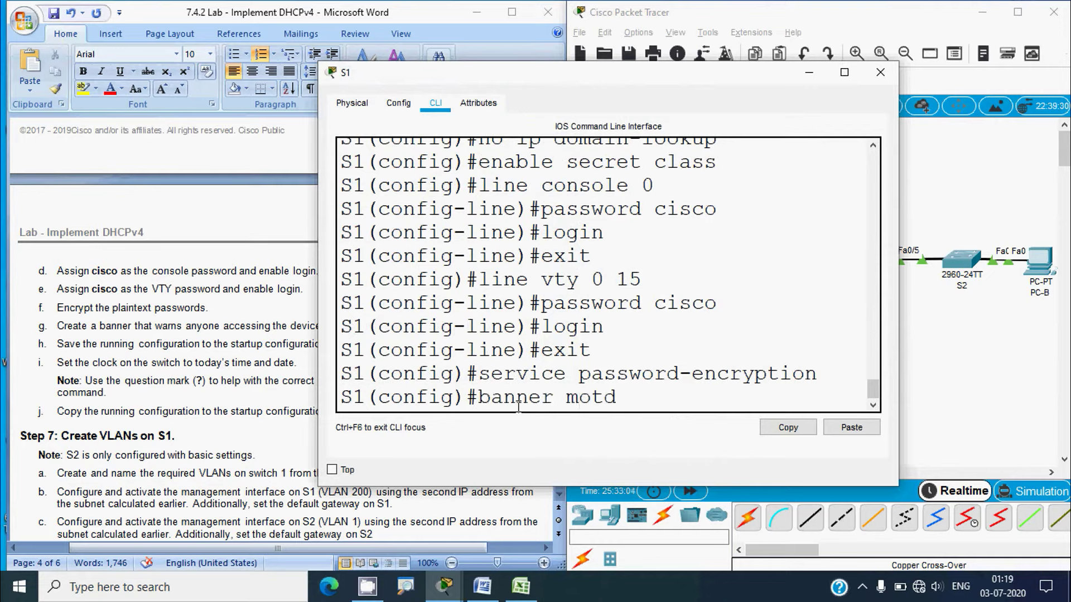
text( "Warning)
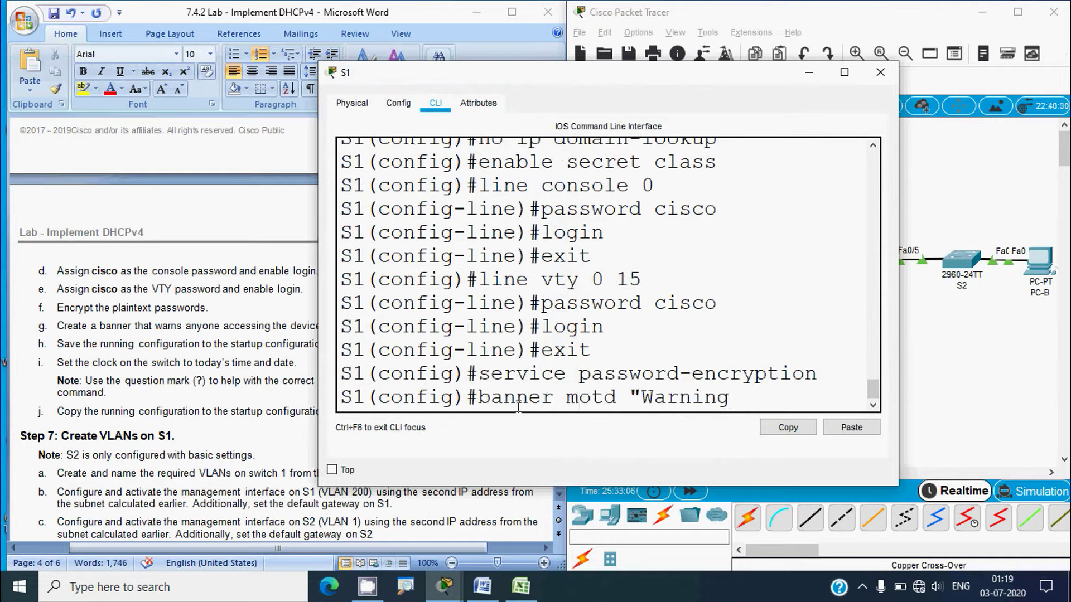
text(!!")
key(Return)
text(exit)
key(Return)
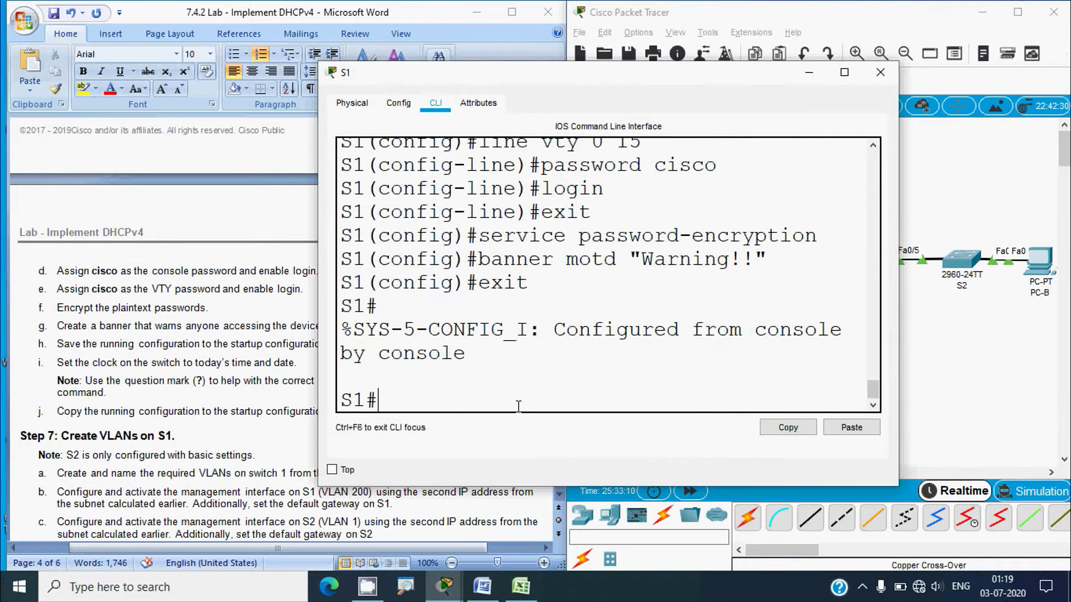
text(clock set )
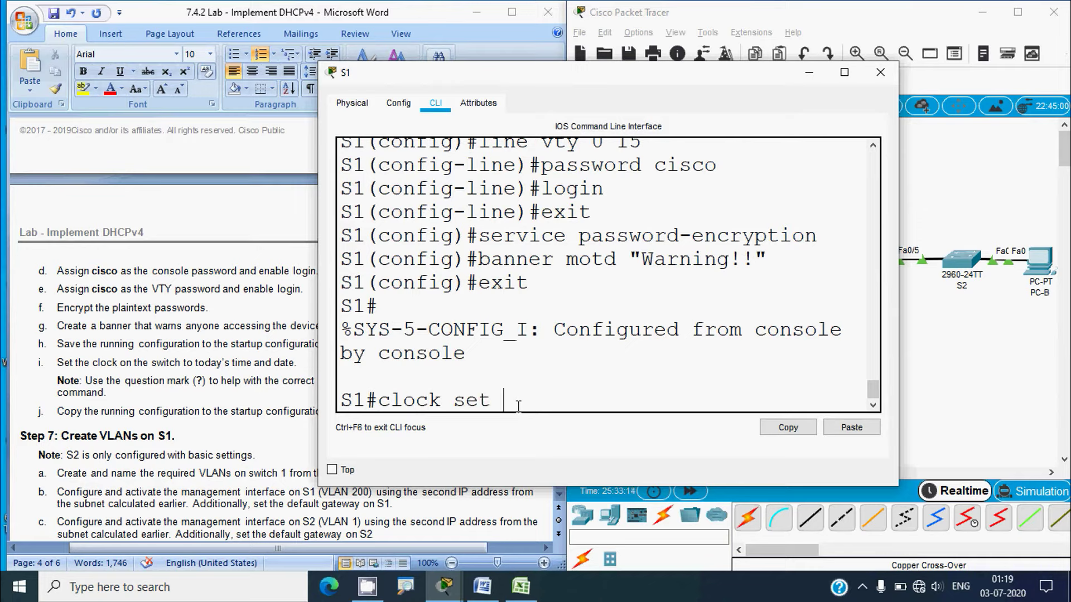
text(?)
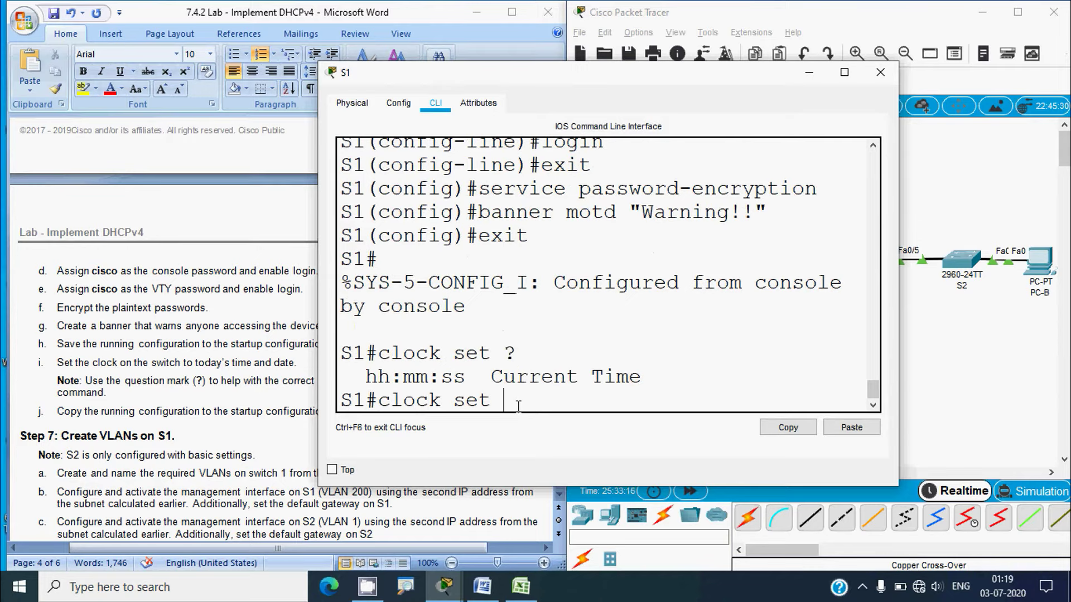
text(10:24:00 ?)
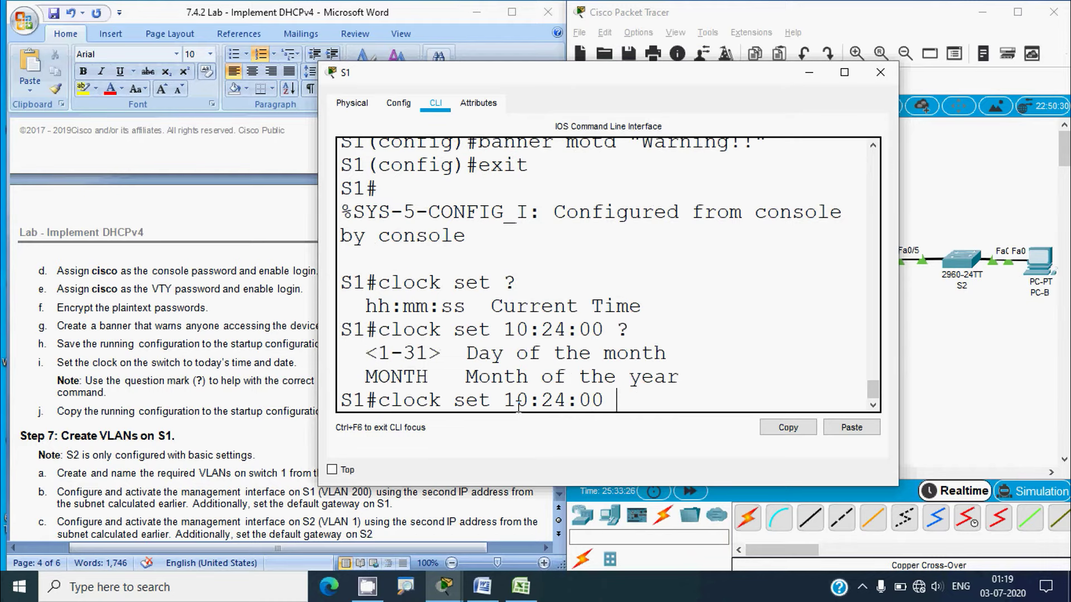
text(3 ?)
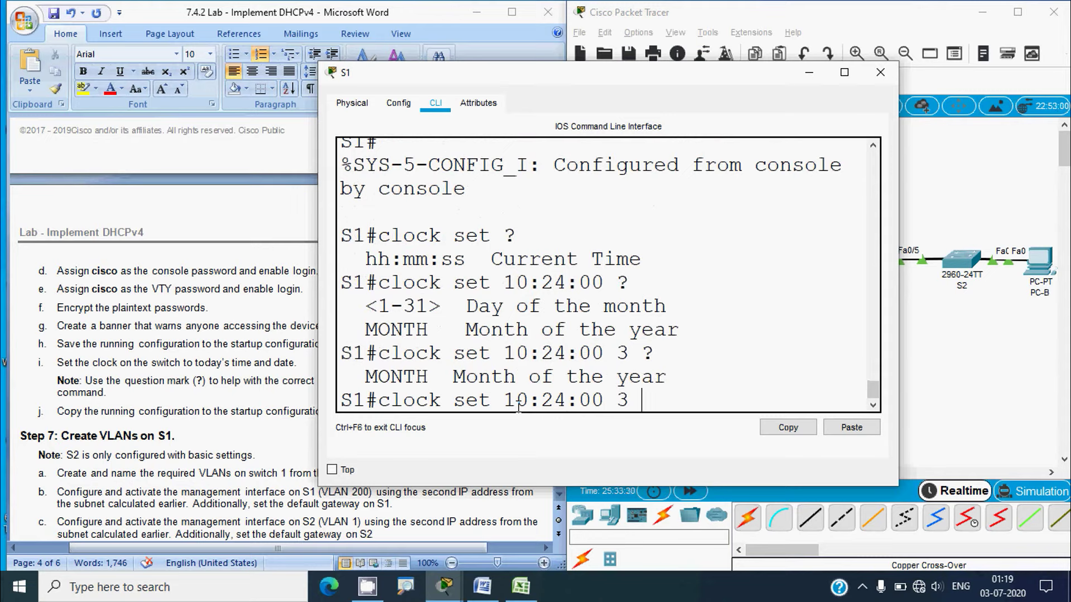
text(July2020)
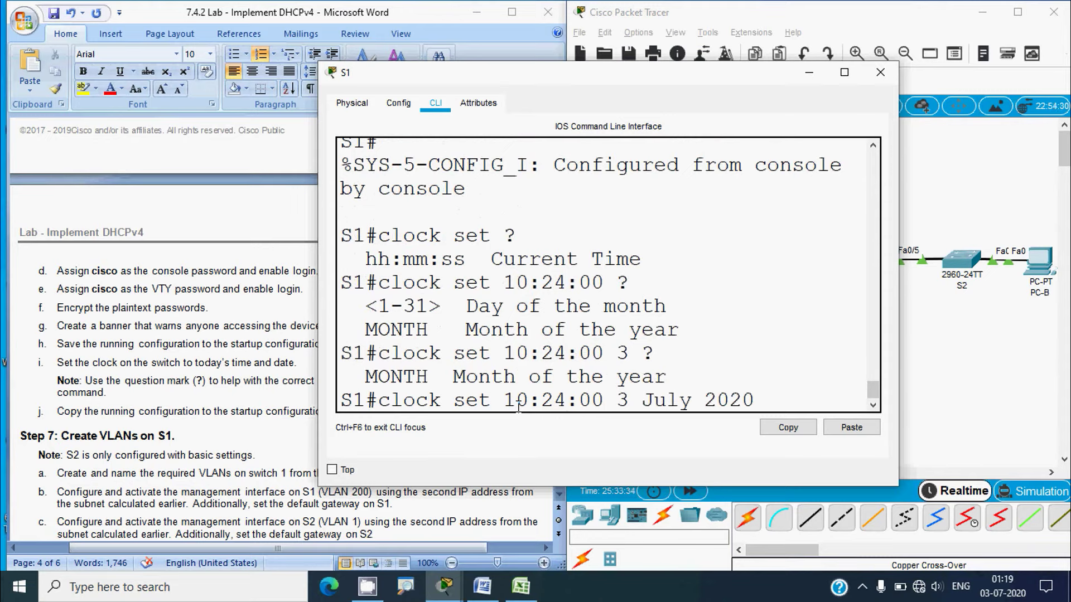
key(Return)
key(Return)
Save S1's running configuration to startup and close the window
text(copy run)
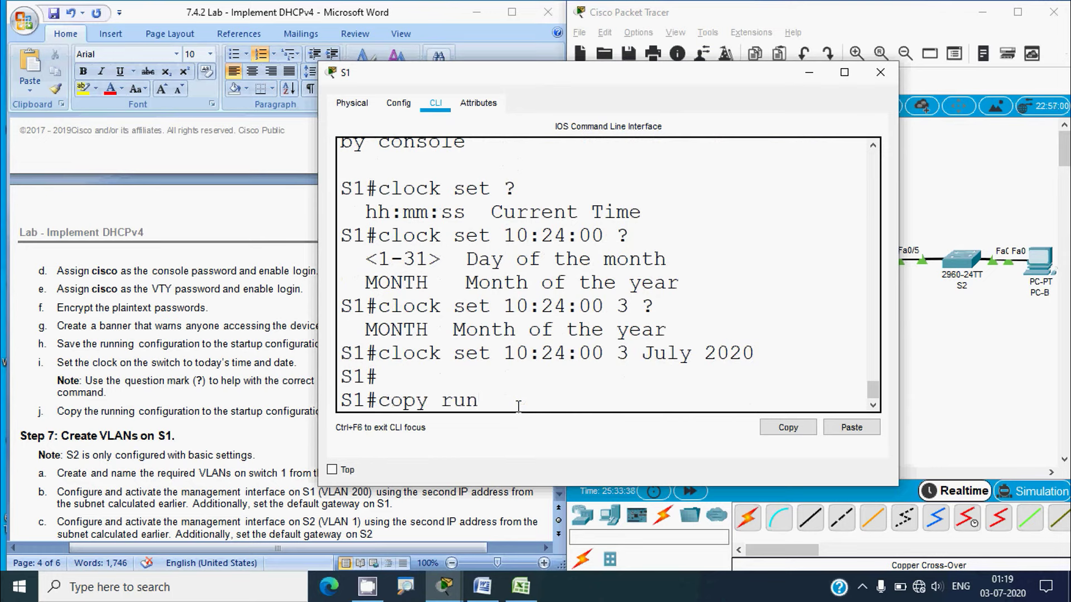
text(start)
key(Return)
key(Return)
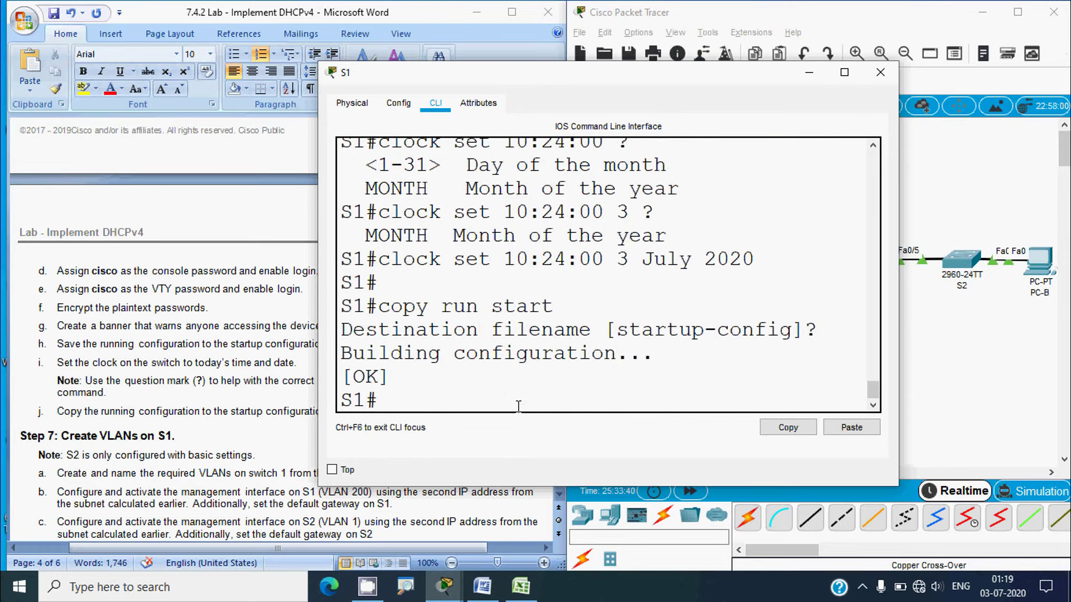
click(880, 72)
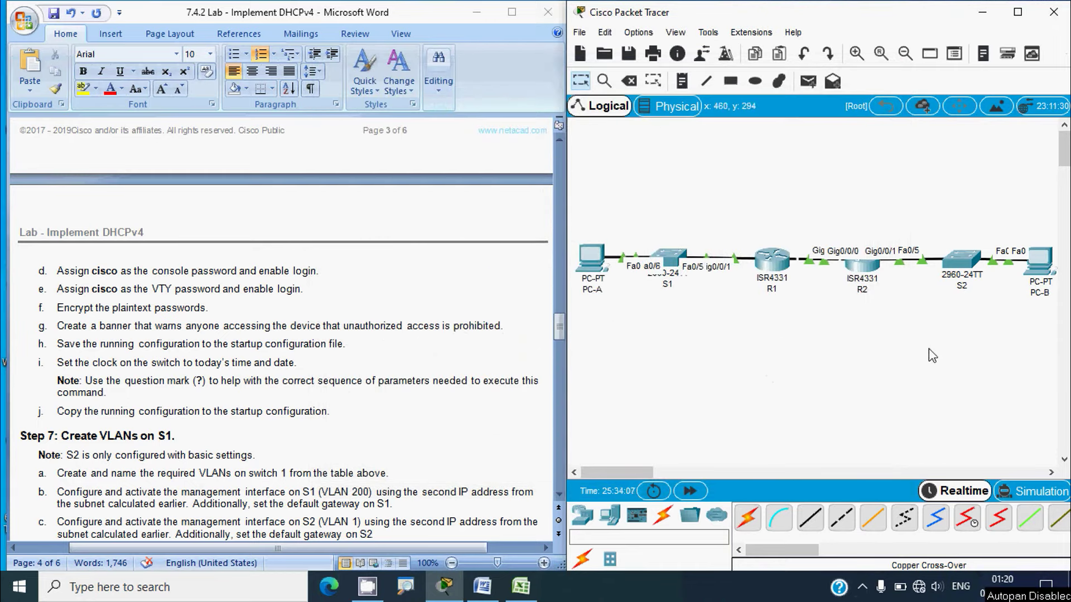
Set switch S2's MOTD banner to 'Warning!!'
click(963, 262)
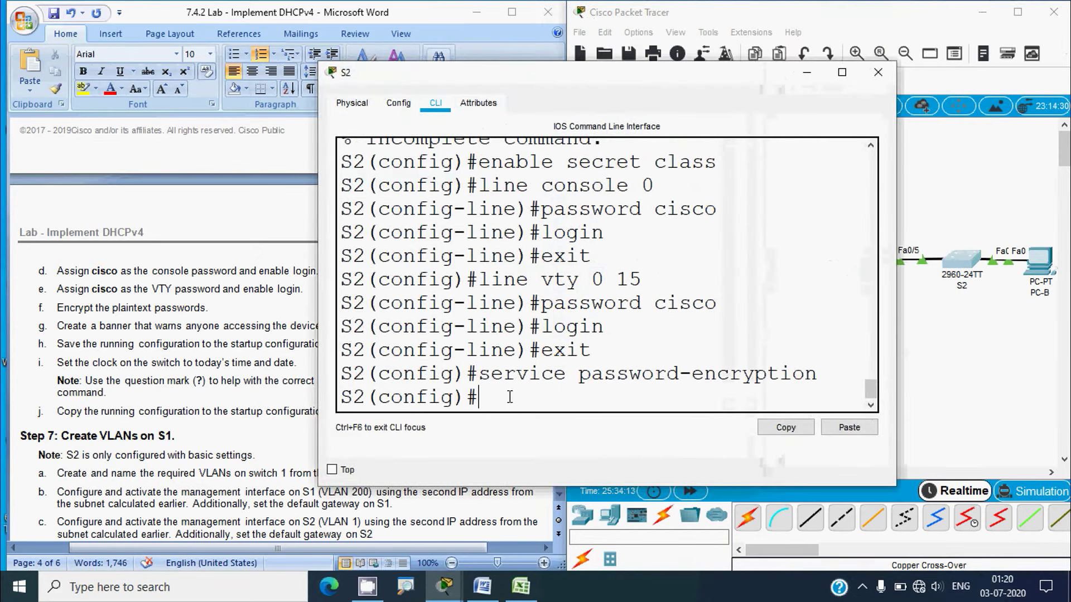
text(banner motd)
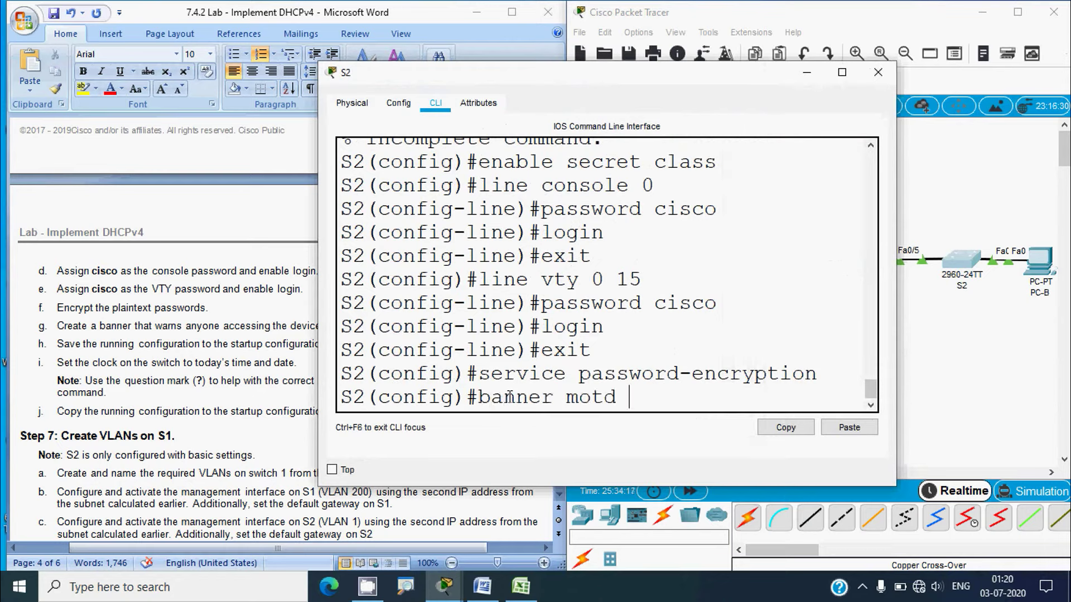
text( "Warning)
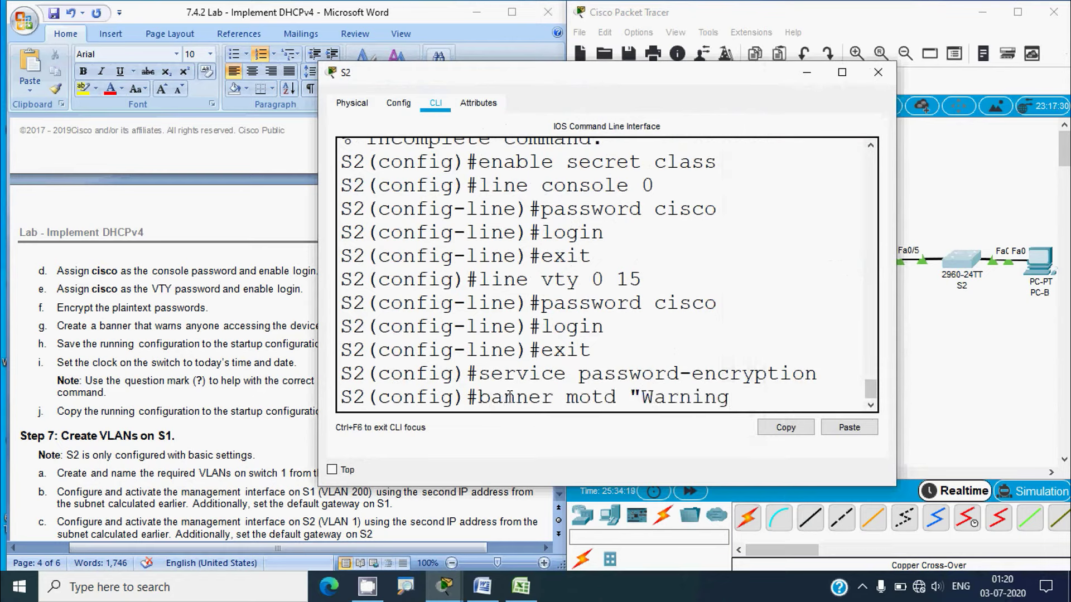
text(!!")
key(Return)
text(exit)
key(Return)
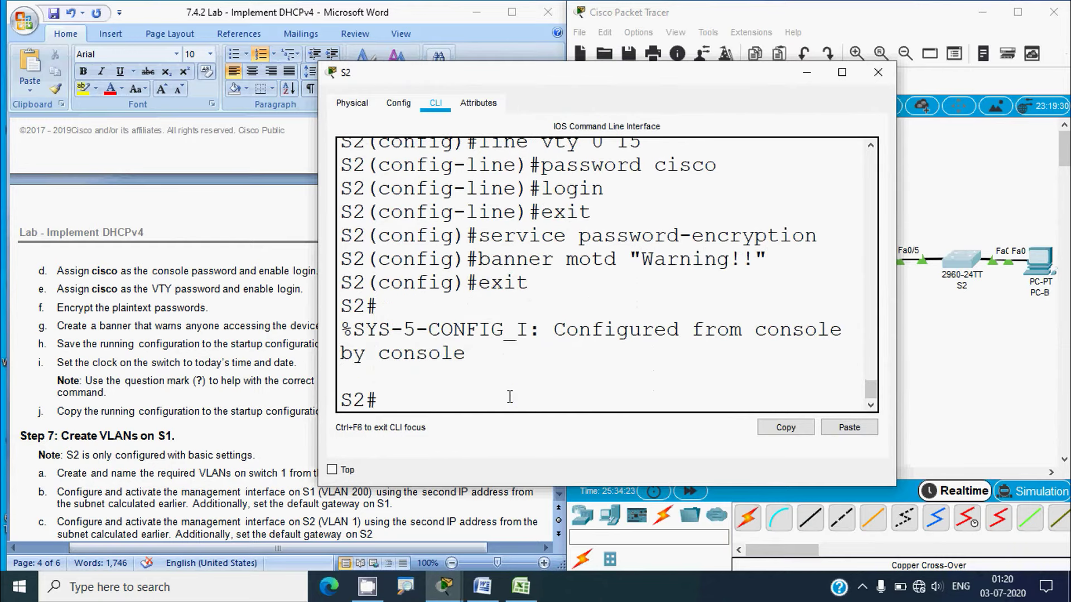
Set S2's clock to 10:25:27 3 July 2020 and save running configuration to startup
text(clock set )
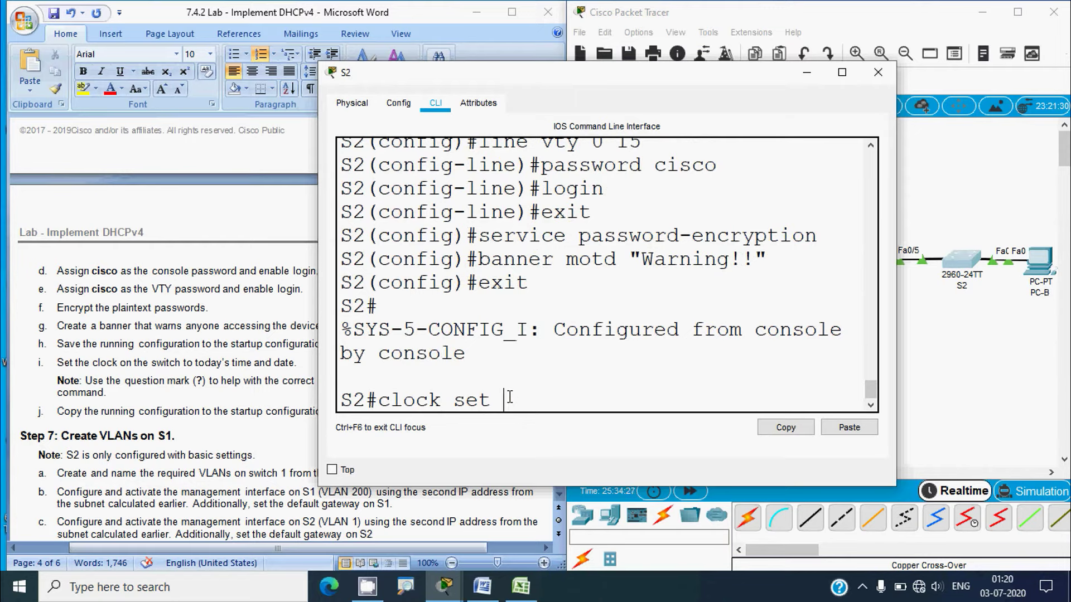
text(?)
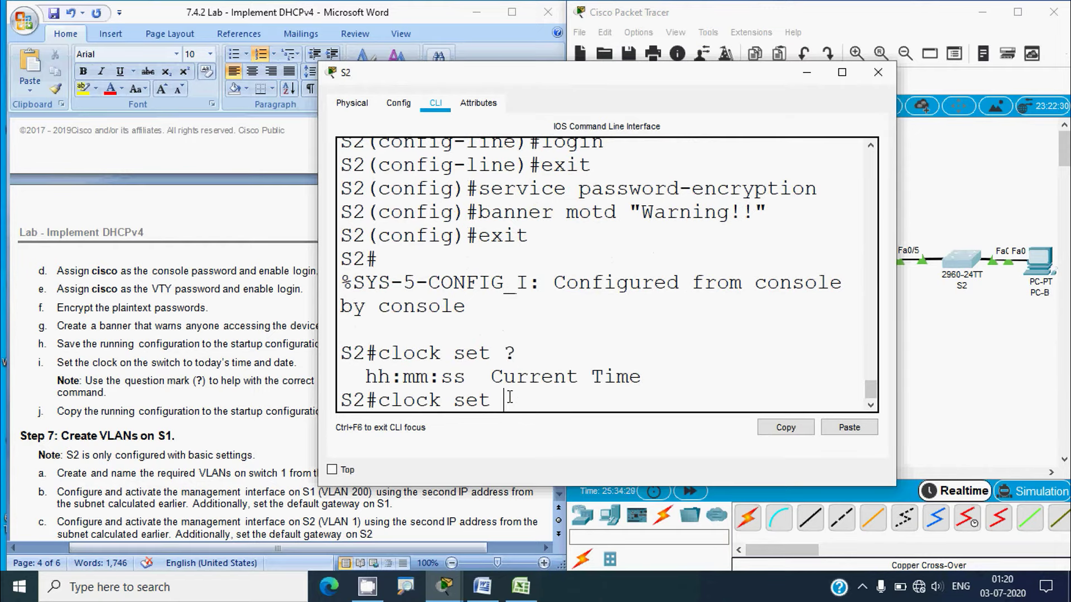
text(10:25)
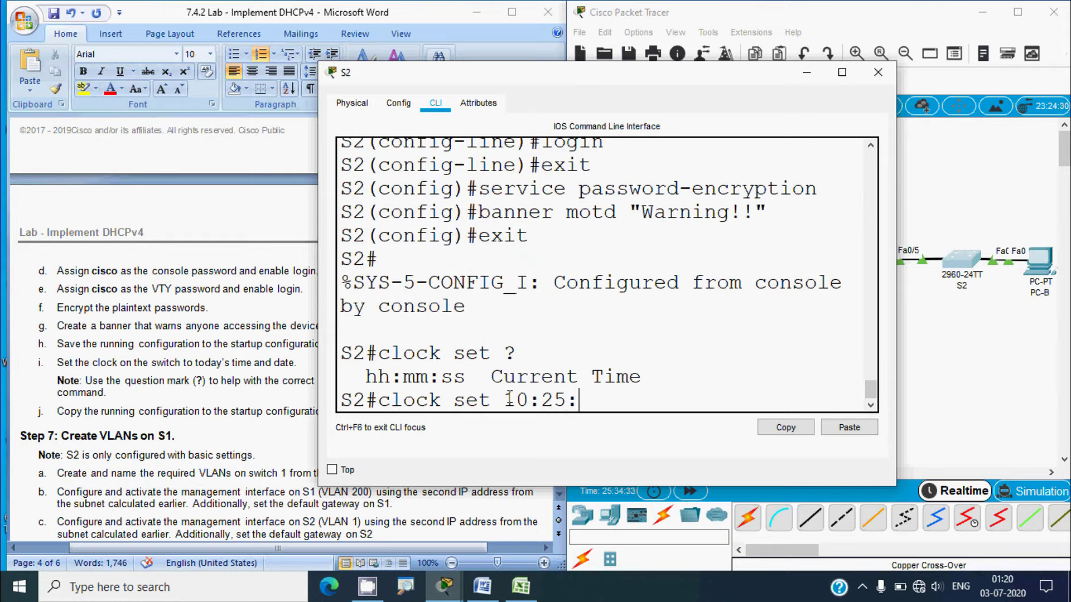
text(:27 ?)
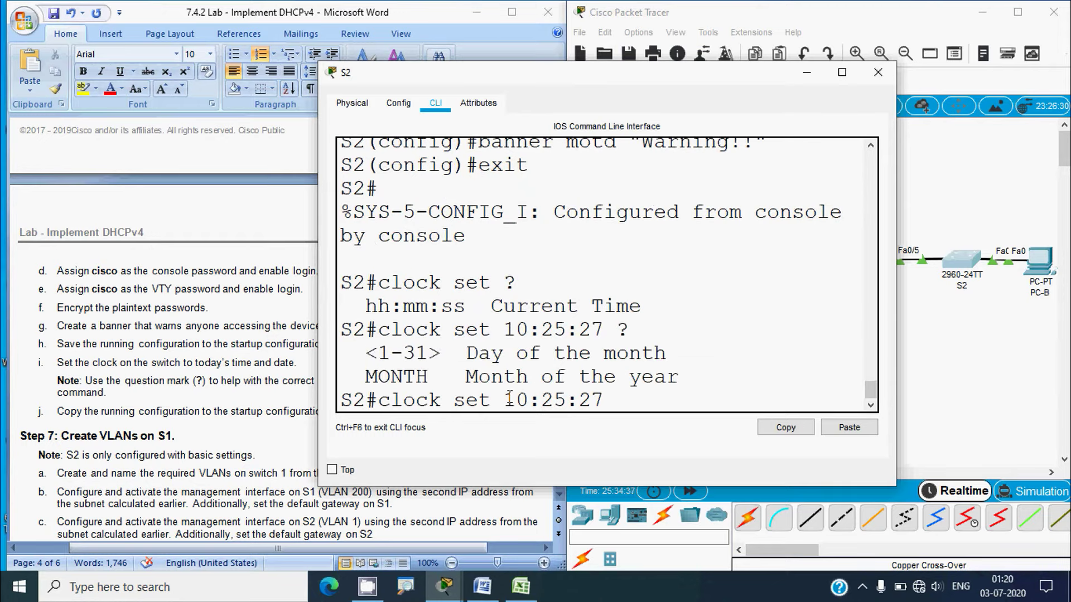
text(3 ?)
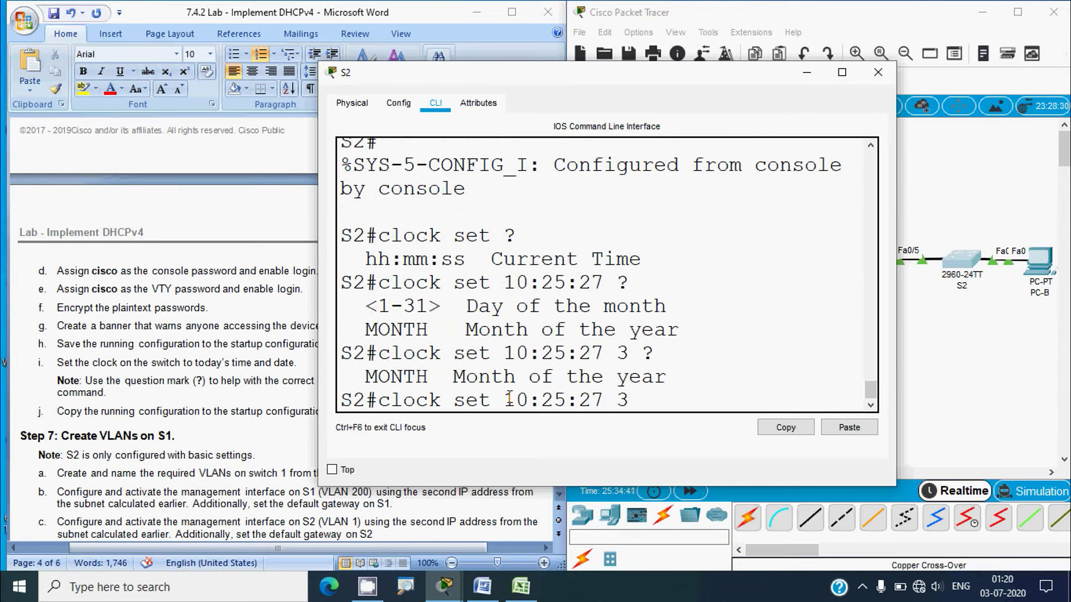
text(July ?)
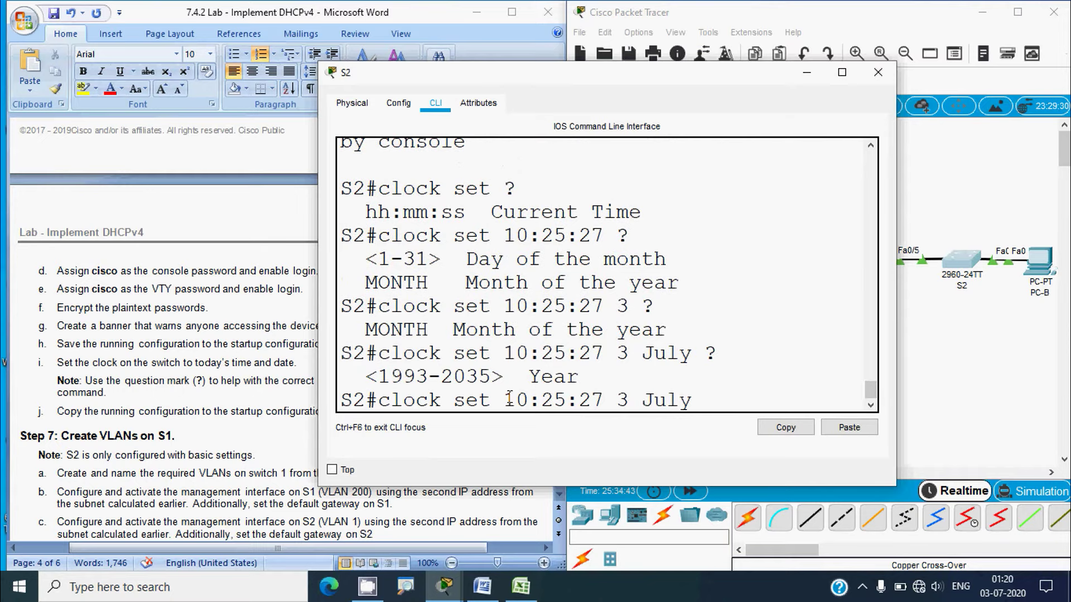
text(2020)
key(Return)
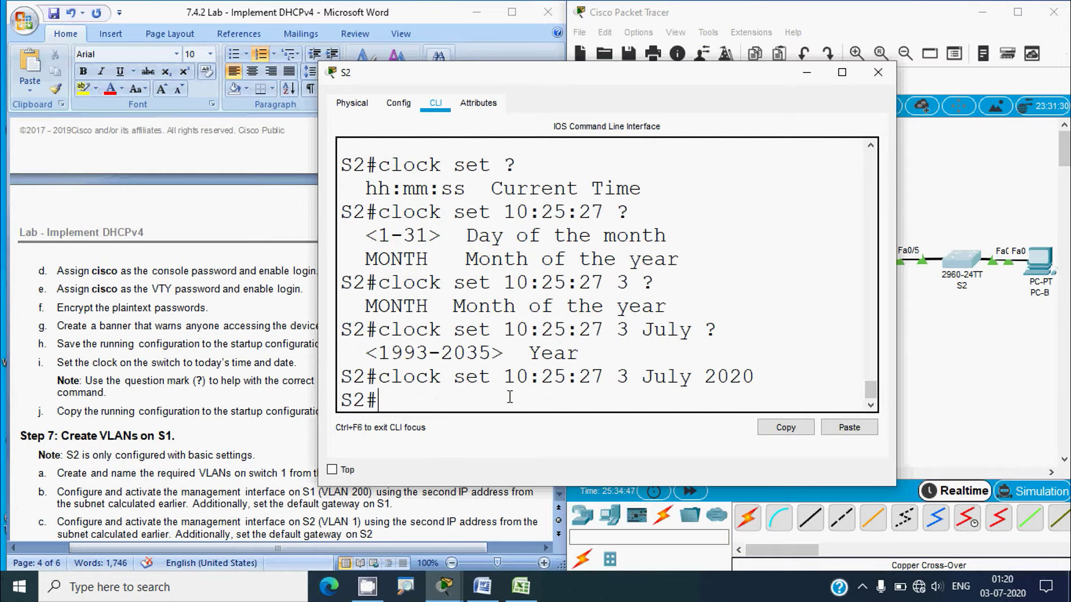
text(copy run)
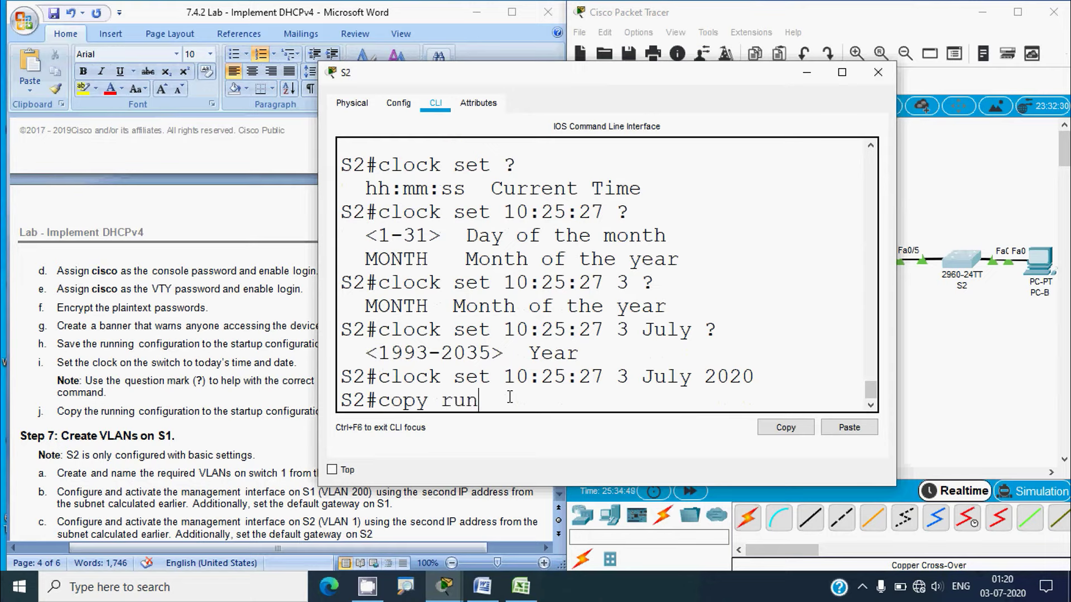
text( start)
key(Return)
key(Return)
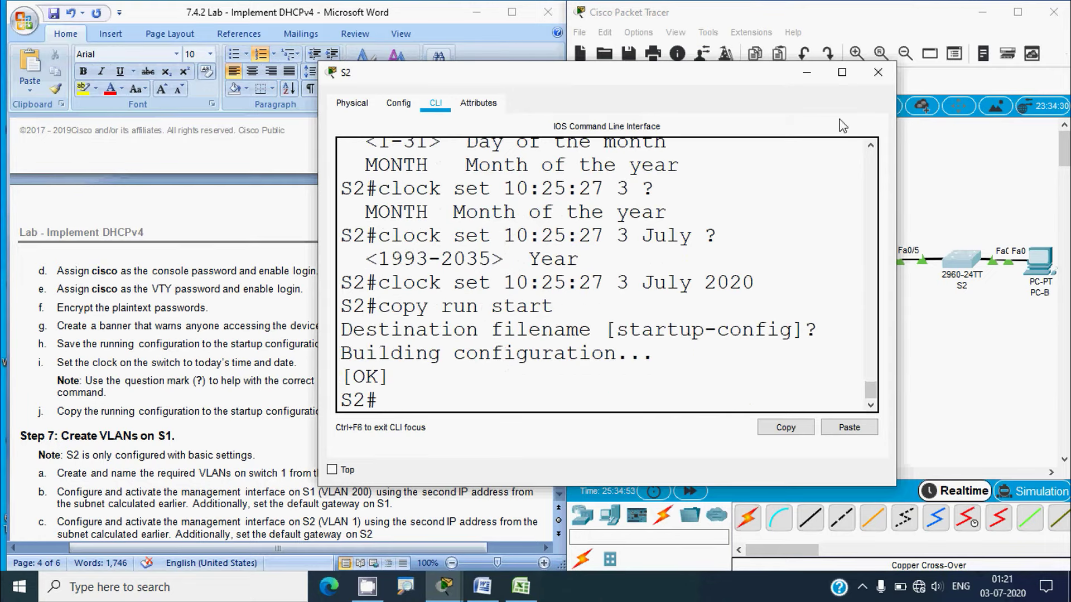
click(878, 72)
Scroll the Word lab to the VLAN Table, then return to S1's command line
scroll(317, 204, down, 3)
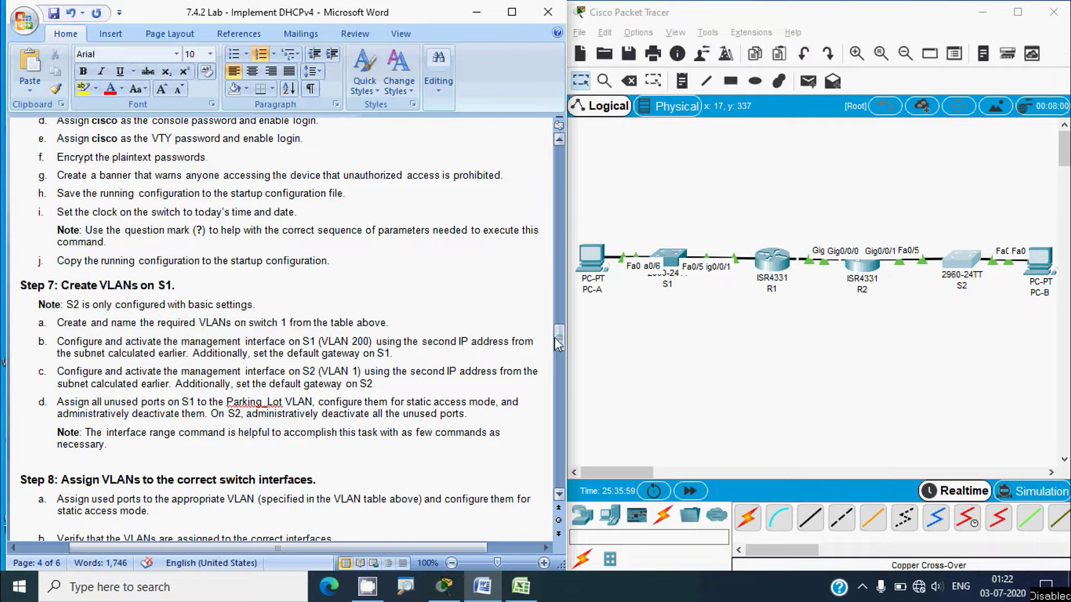
drag(557, 337, 550, 196)
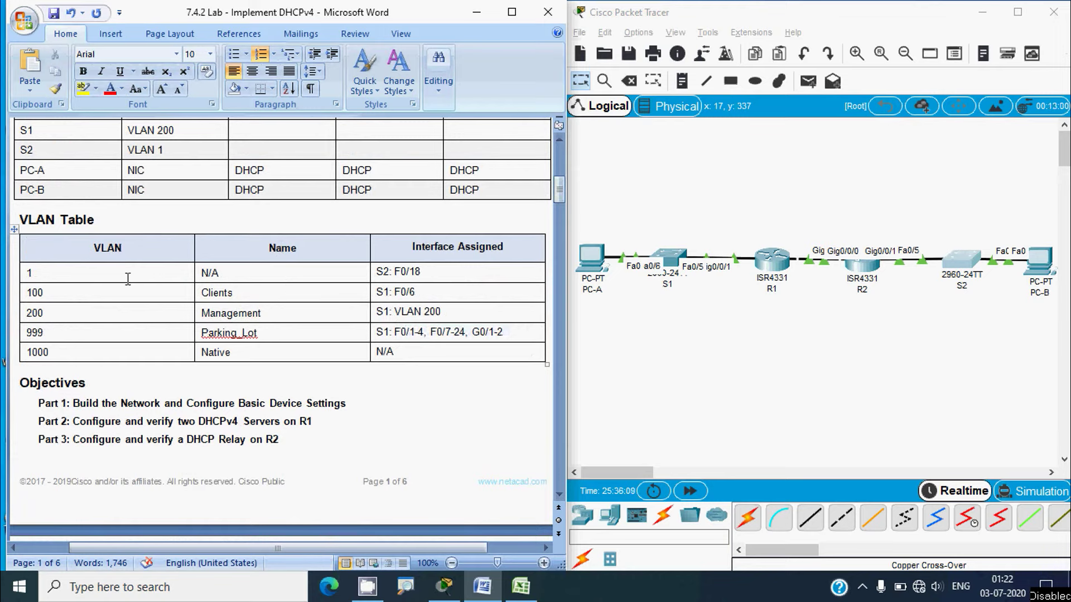
key(alt)
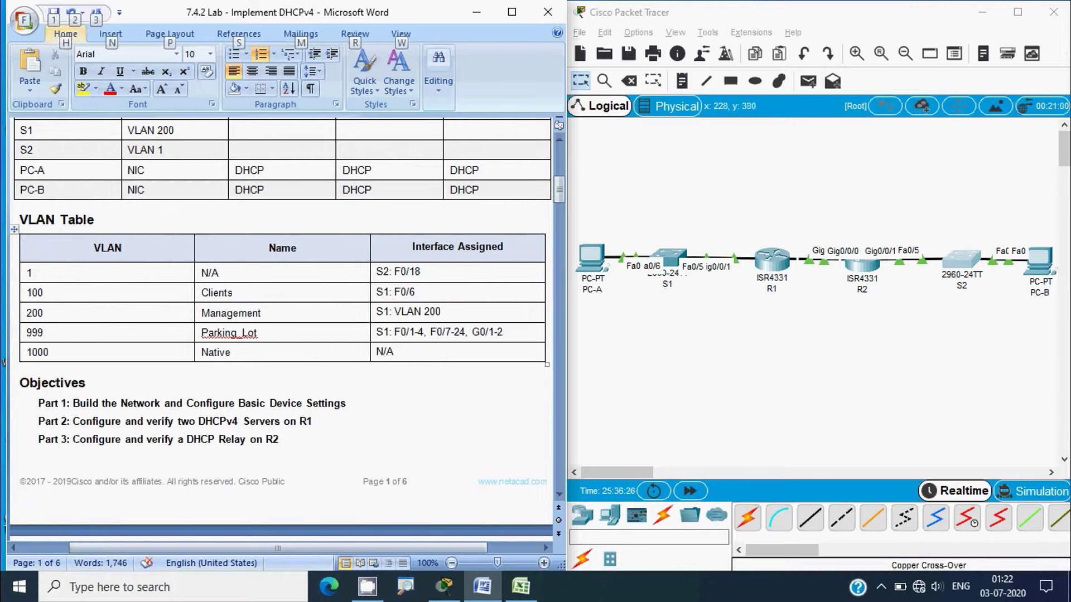
key(alt+Tab)
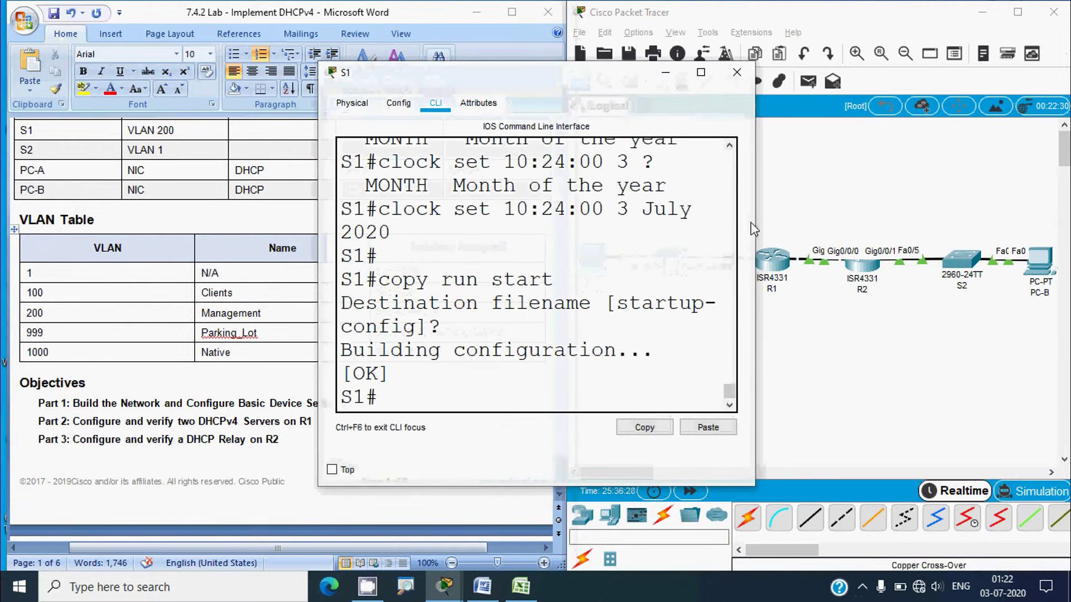
Enter global configuration on S1 and create VLANs 100 Clients and 200 Management
drag(754, 229, 918, 223)
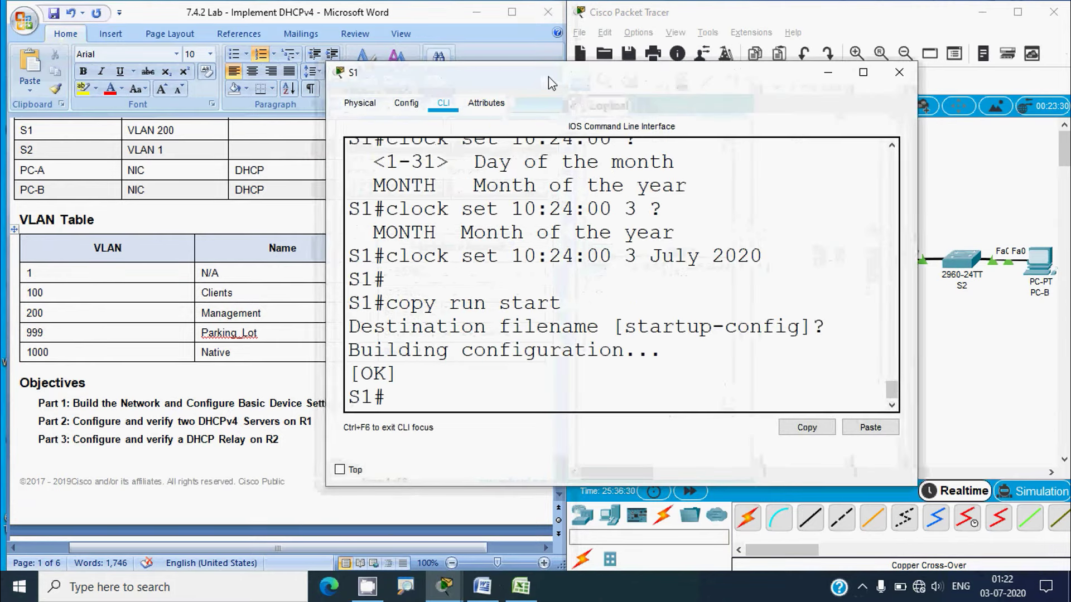
drag(549, 79, 505, 34)
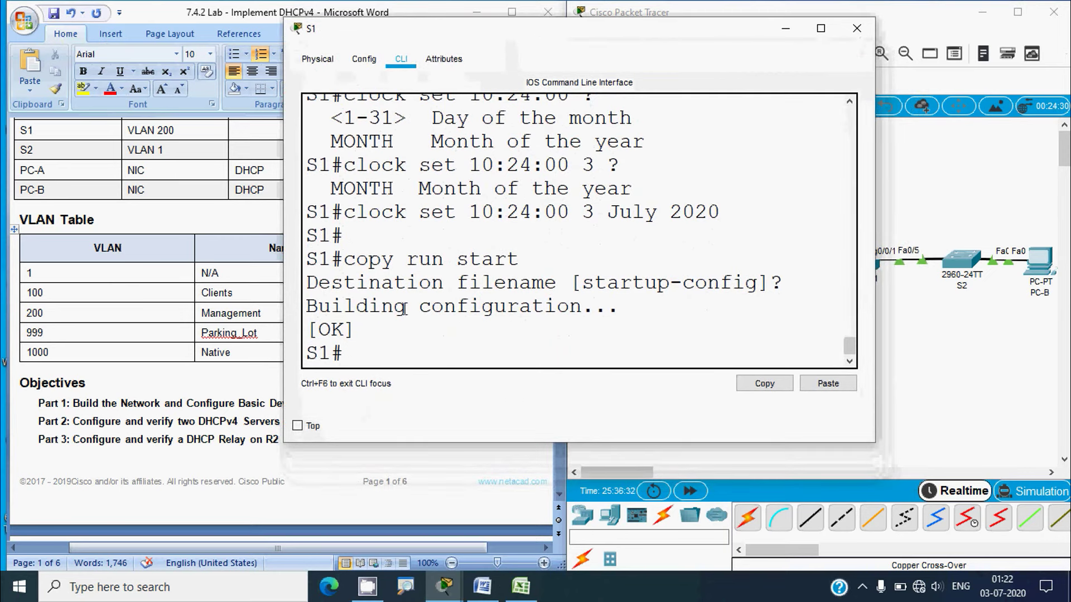
text(conf t)
key(Return)
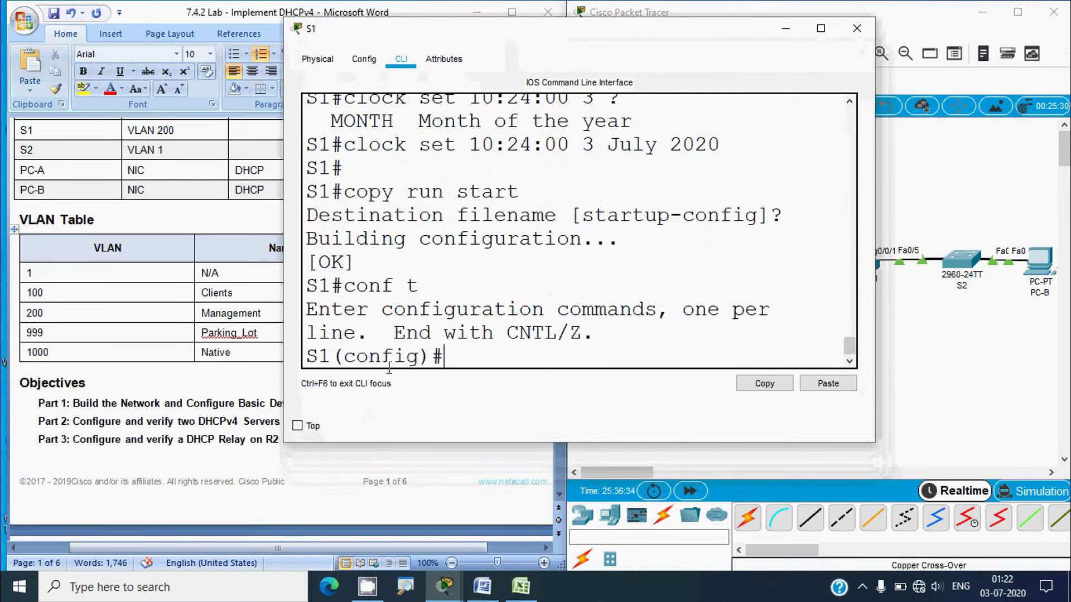
text(vlan)
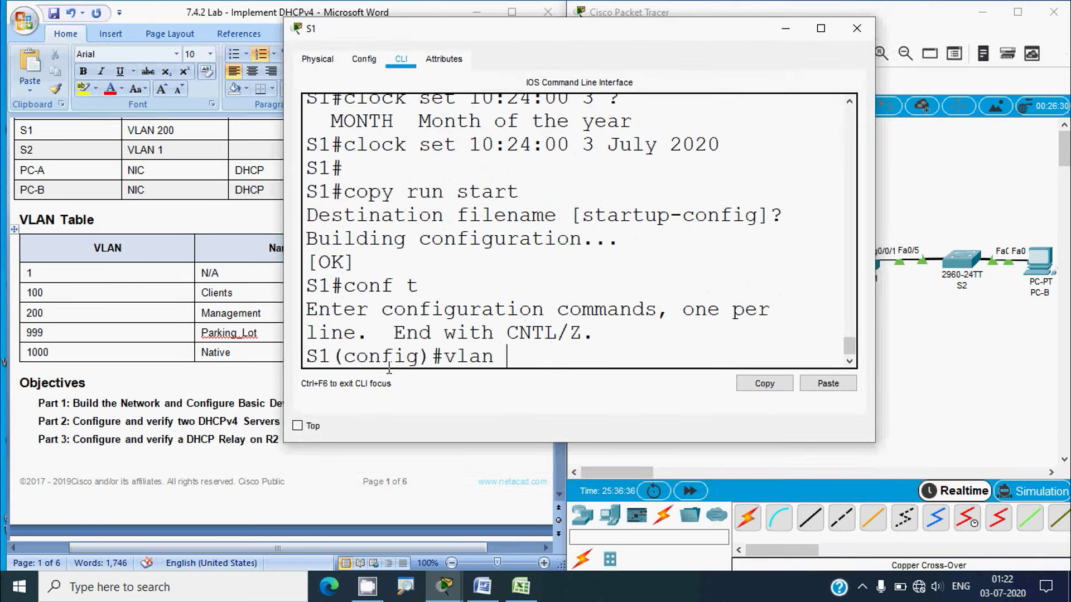
text( 100)
key(Return)
text(name Cl)
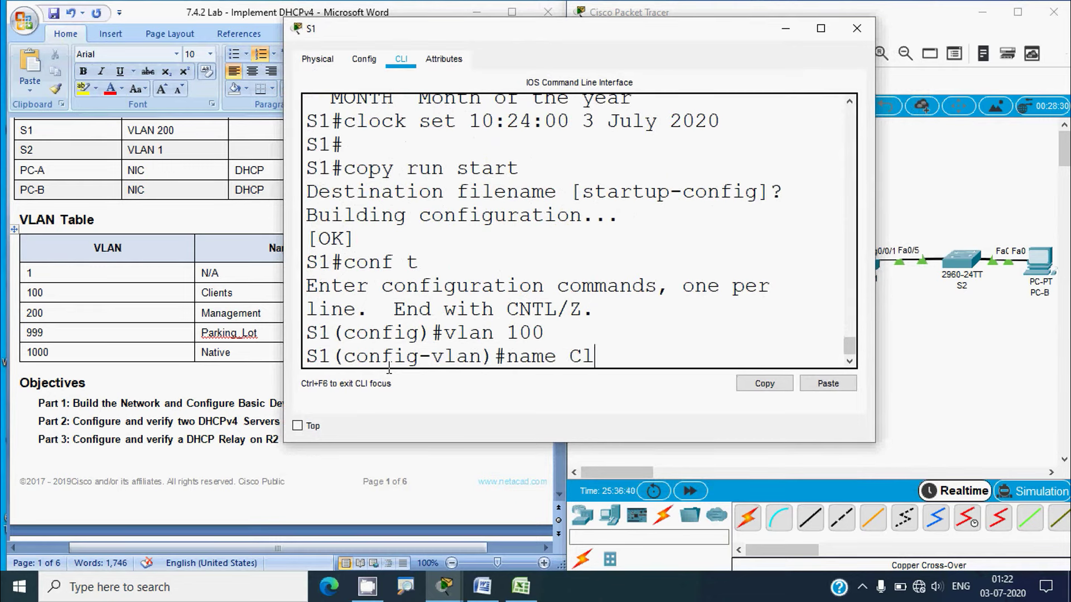
text(ients)
key(Return)
text(vlan)#vlan)
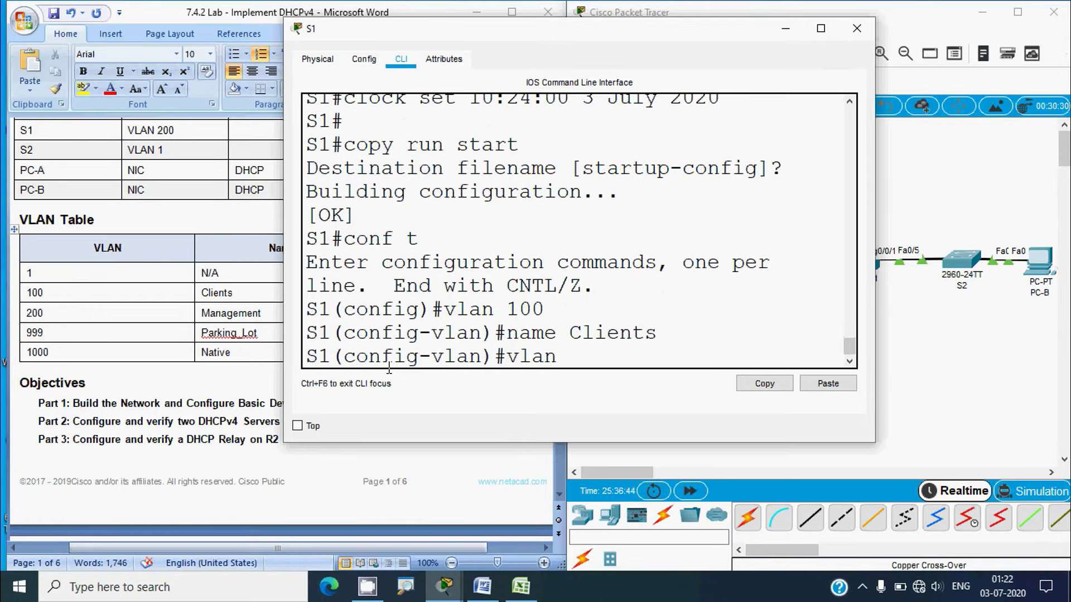
text( 200)
key(Return)
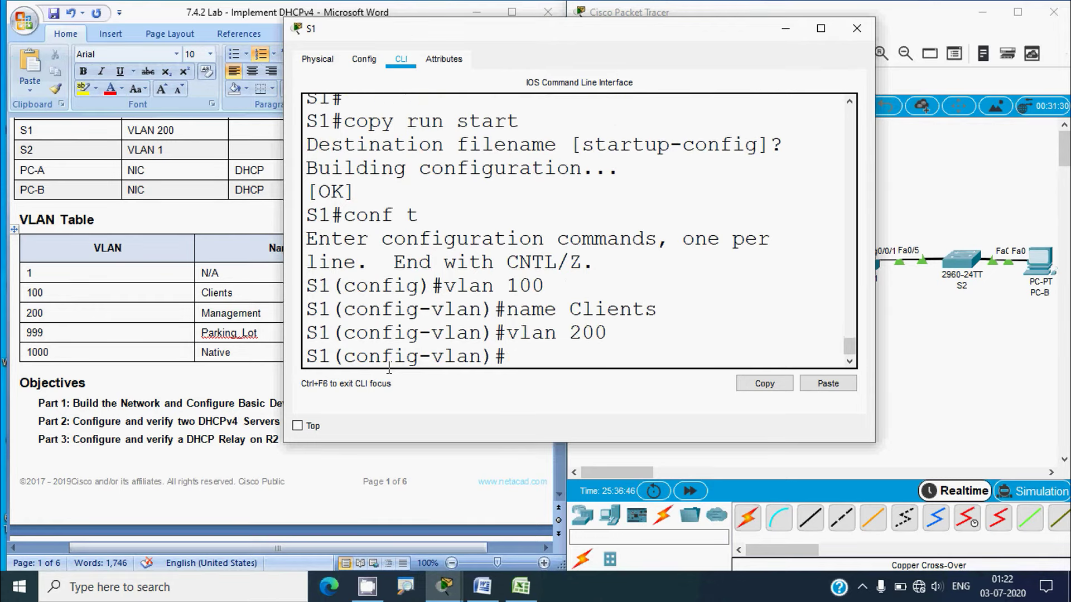
text(name Manag)
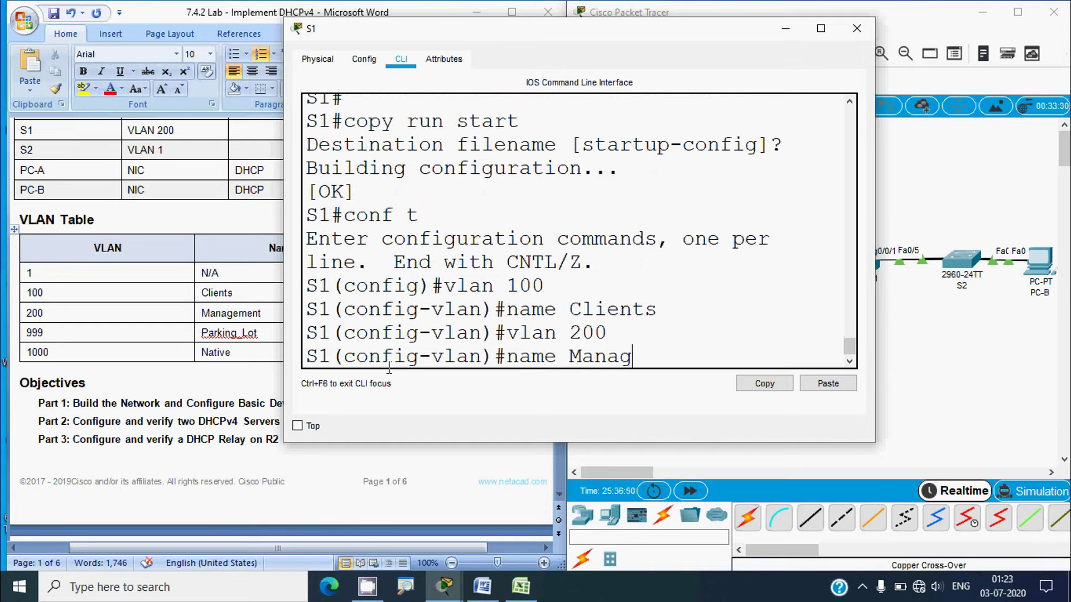
text(ement)
key(Return)
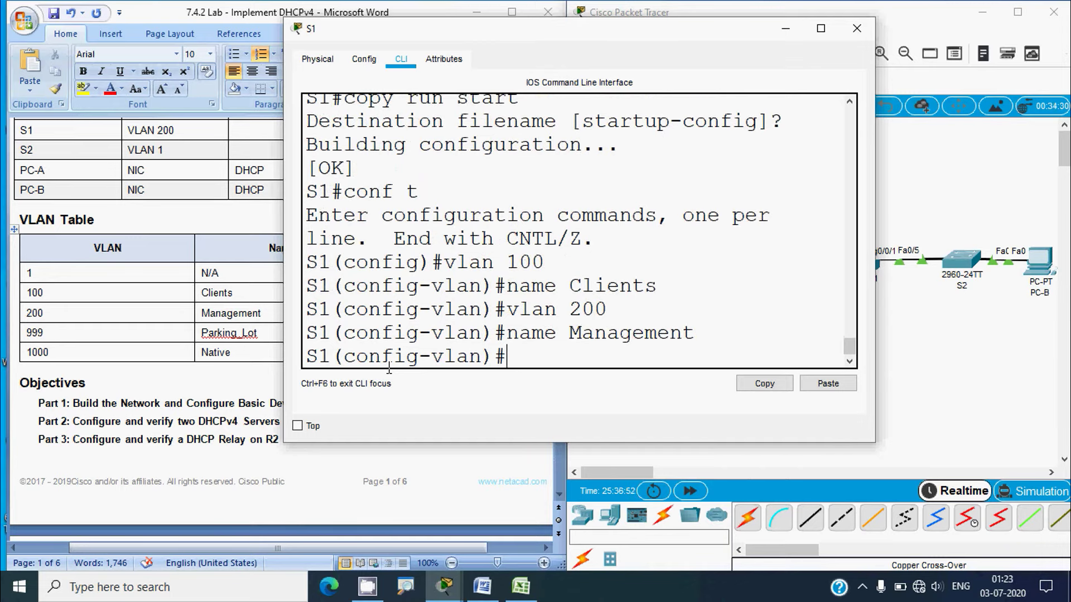
Create VLANs 999 Parking_Lot and 1000 Native on S1
text(vlan 999)
key(Return)
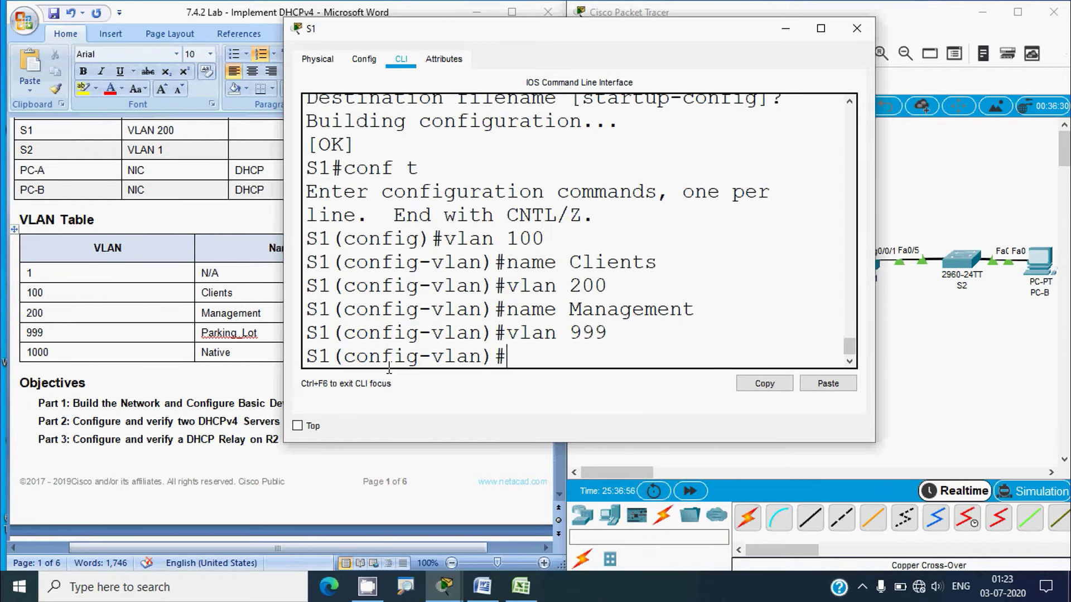
text(Parking)
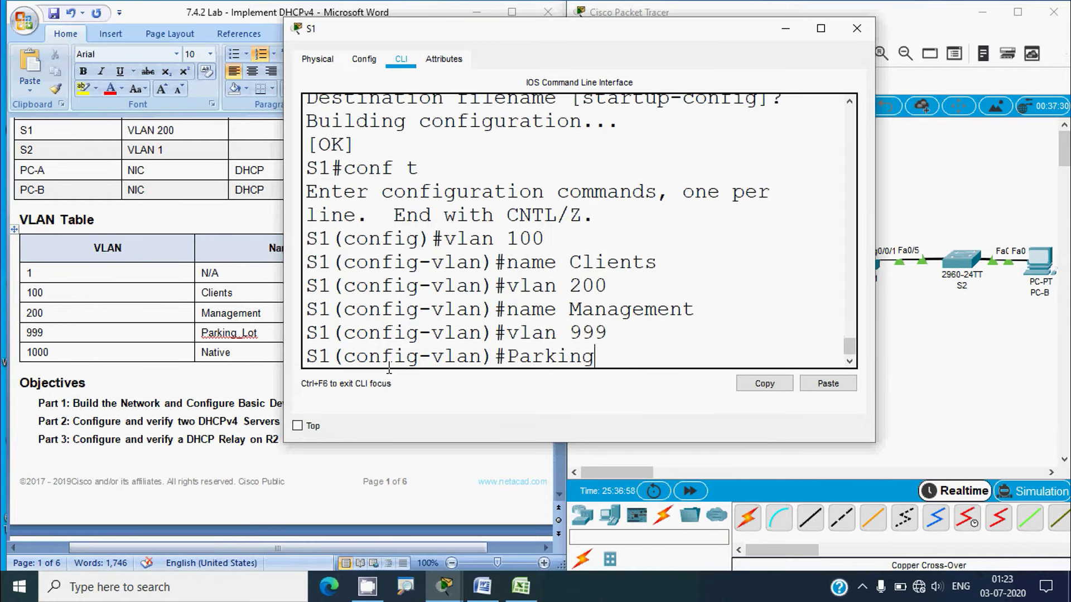
text(_Lot)
key(Return)
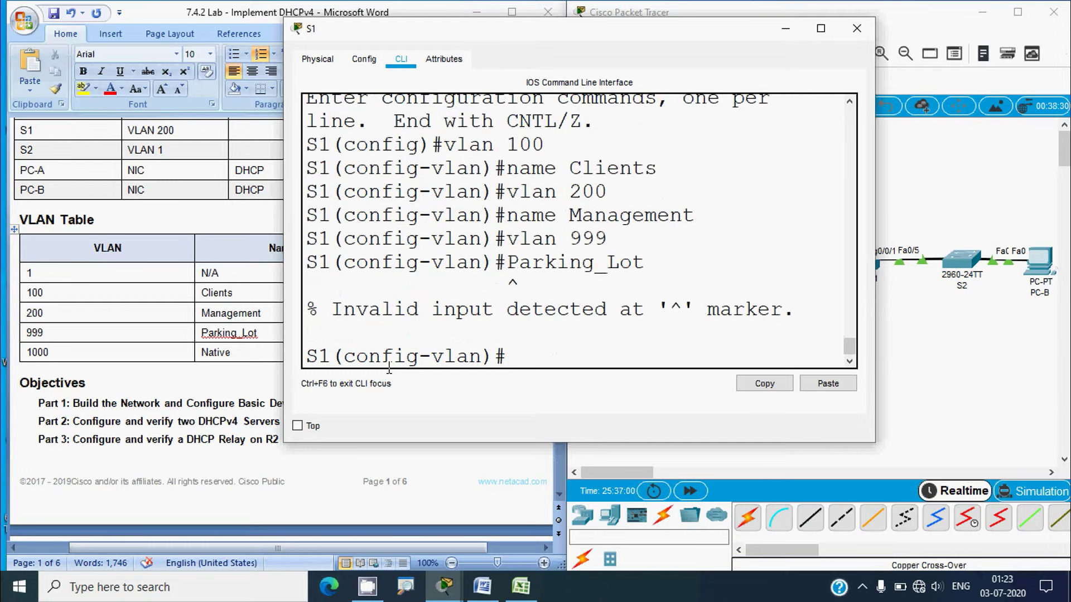
key(Up)
key(Left)
key(Left)
key(Left)
key(Left)
key(Left)
key(Left)
key(Left)
key(Left)
key(Left)
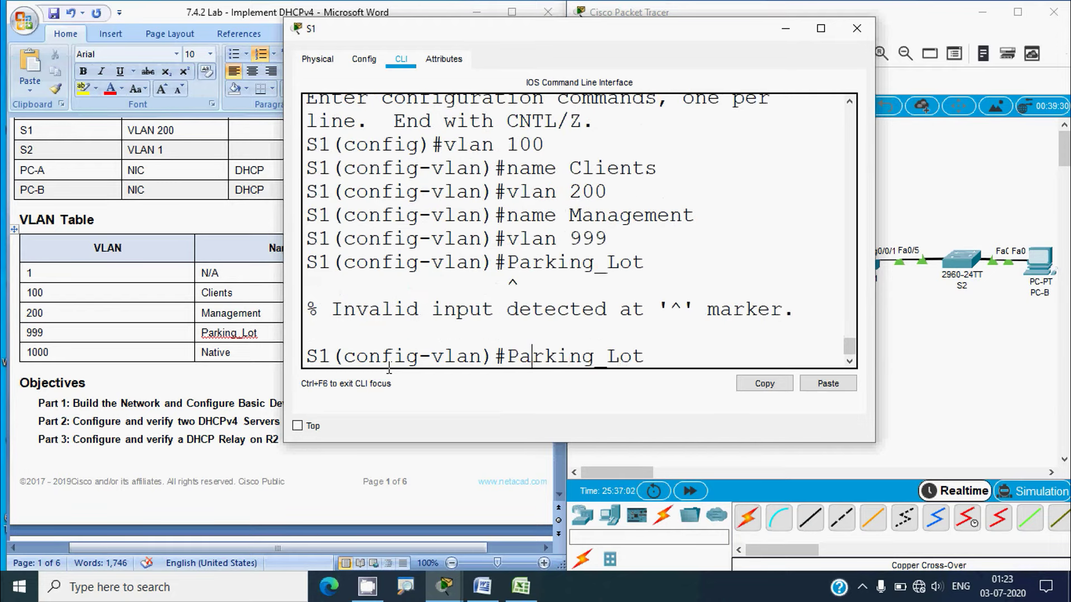
text(name)
key(Return)
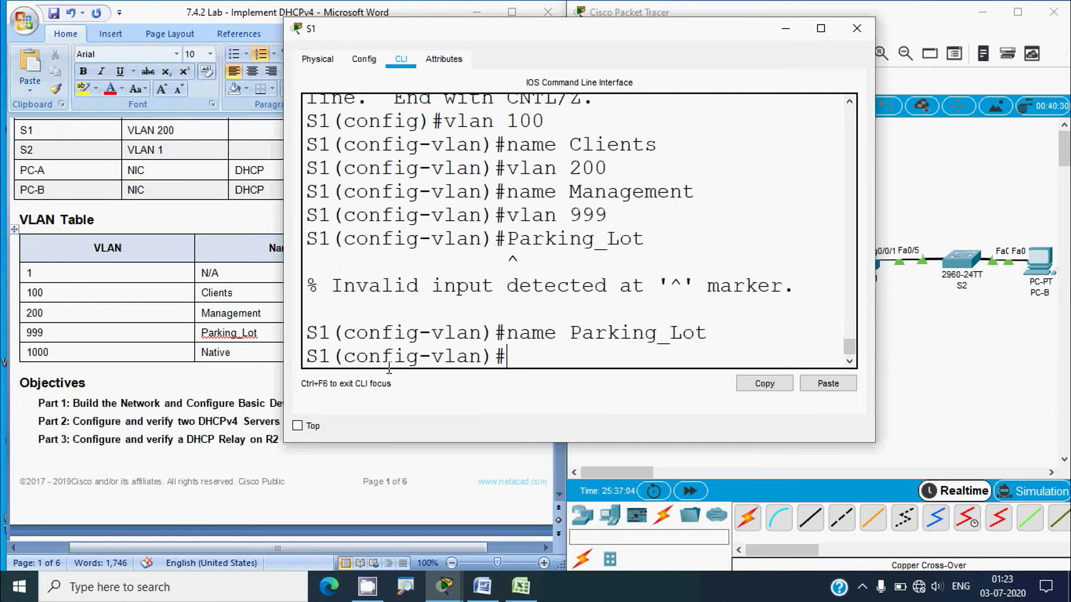
text(vlan 1000)
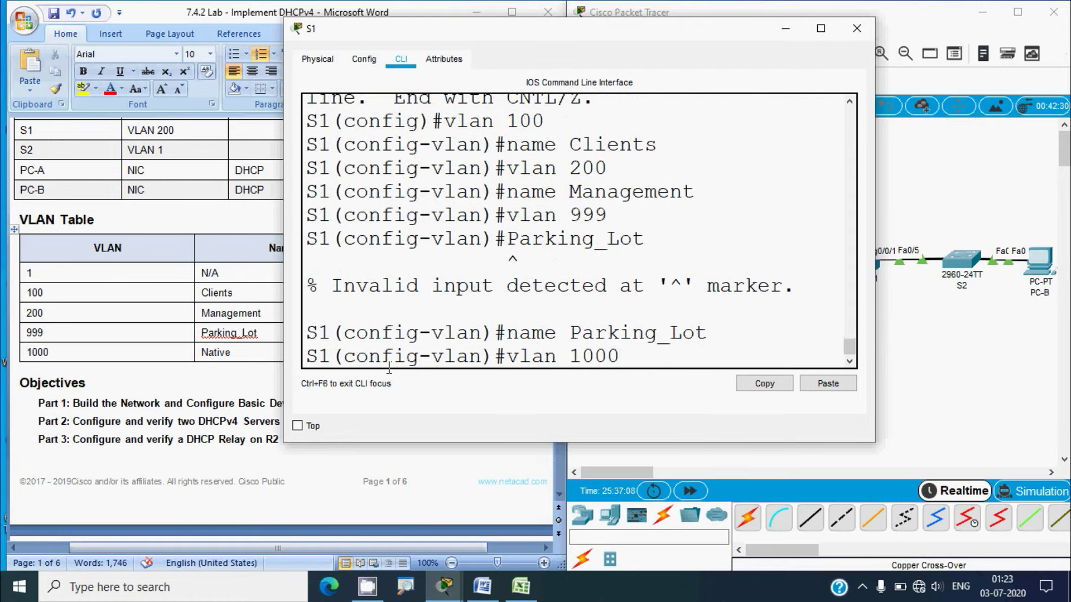
key(Return)
text(name Nat)
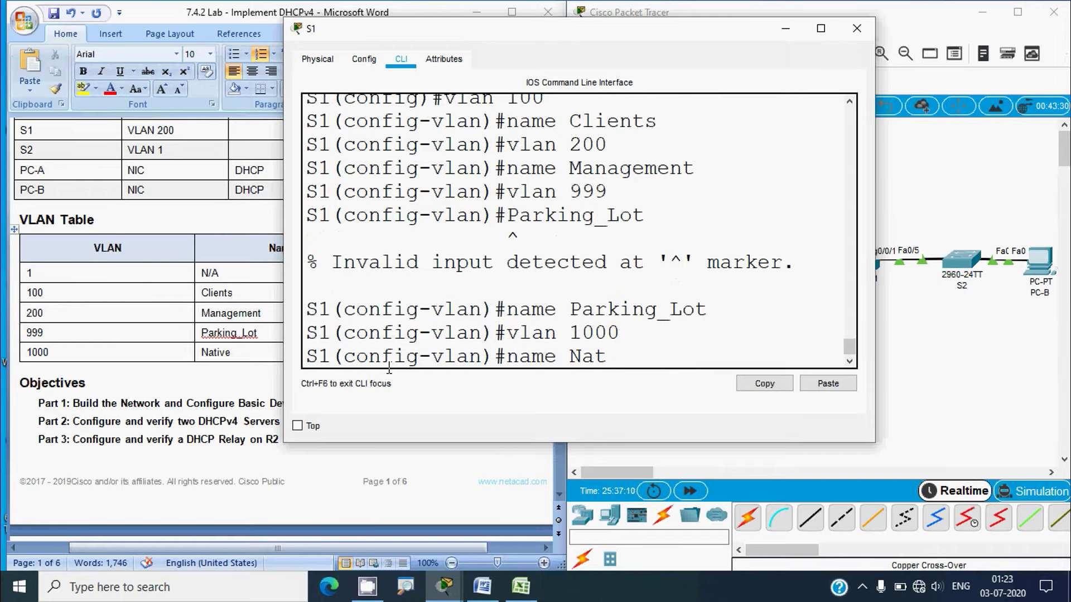
text(ive)
key(Return)
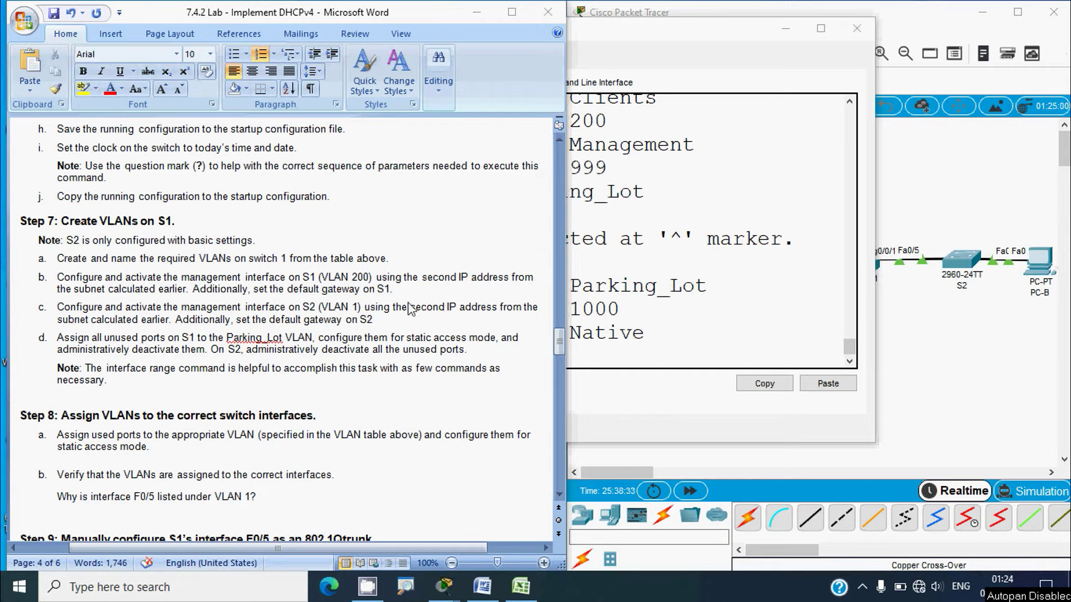
Enter S1's interface Vlan200 configuration and begin an ip address command
click(654, 311)
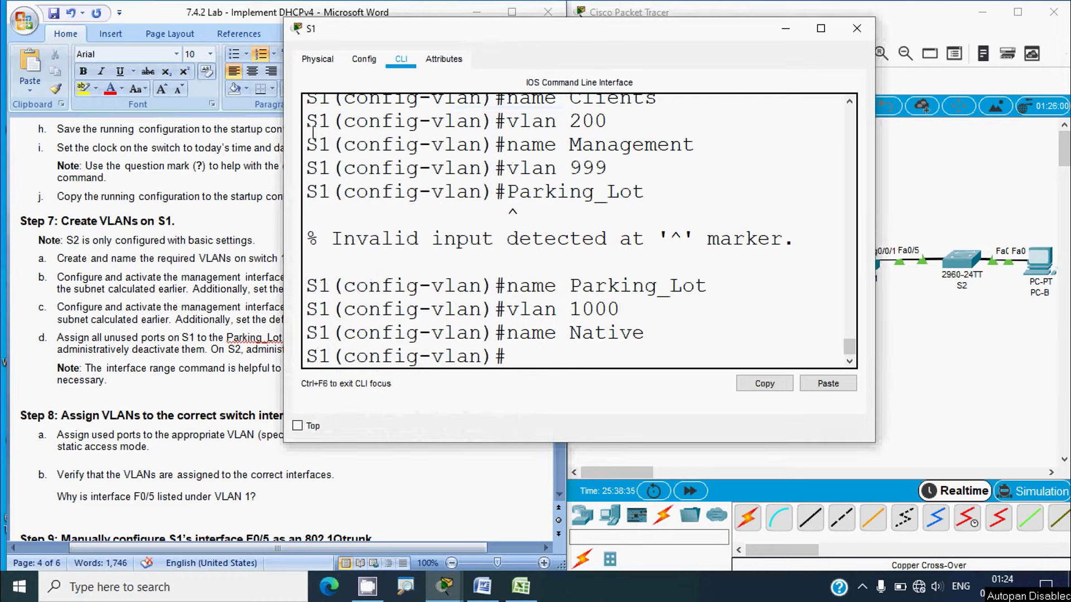
click(517, 353)
text(exit)
key(Return)
key(Return)
text(interfac)
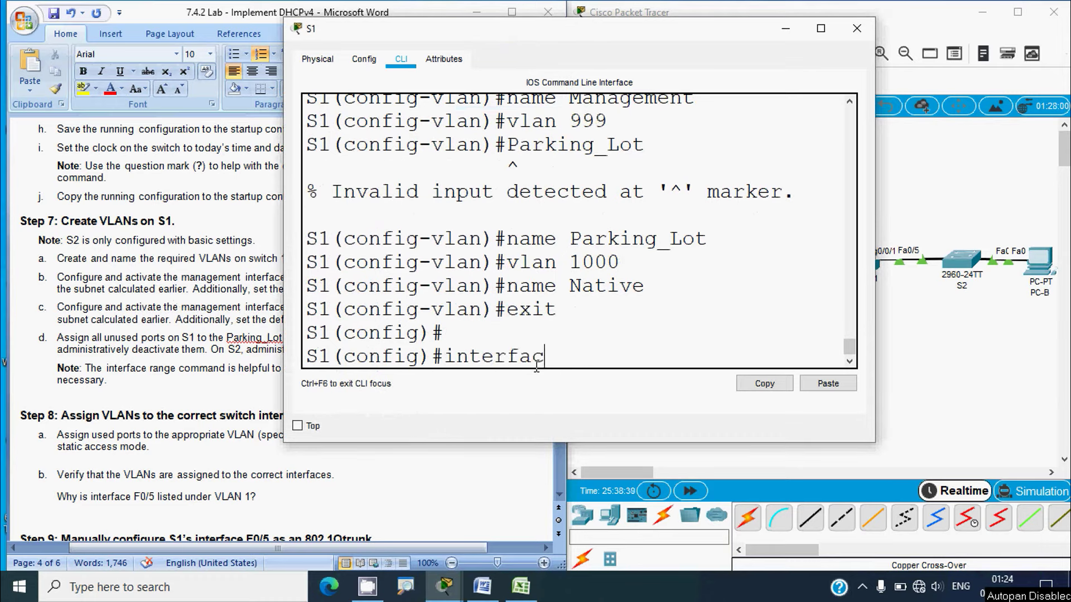
text(e vlan 200)
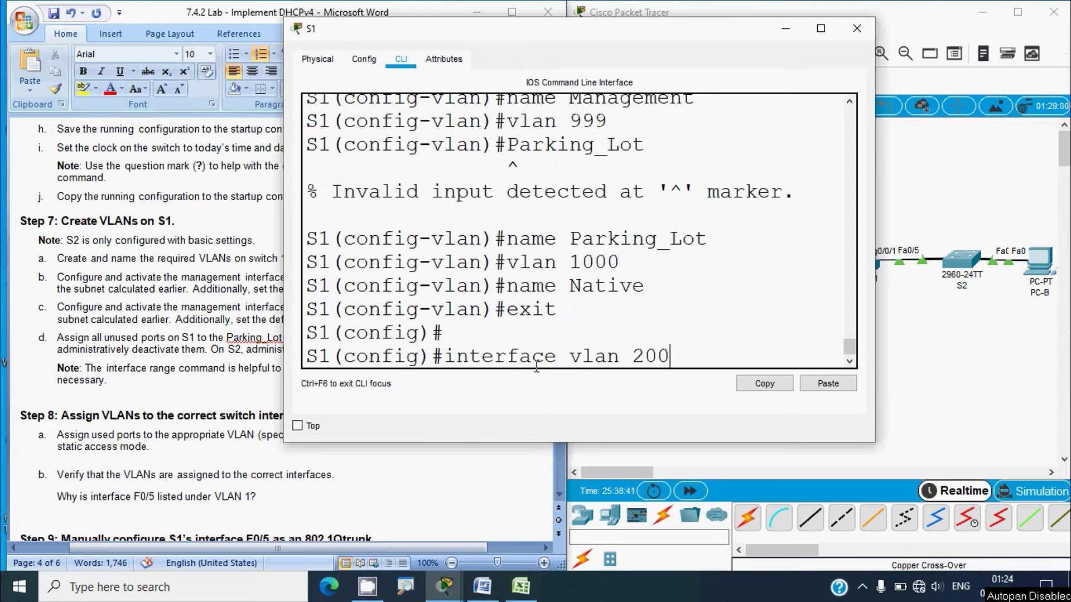
key(Return)
key(Return)
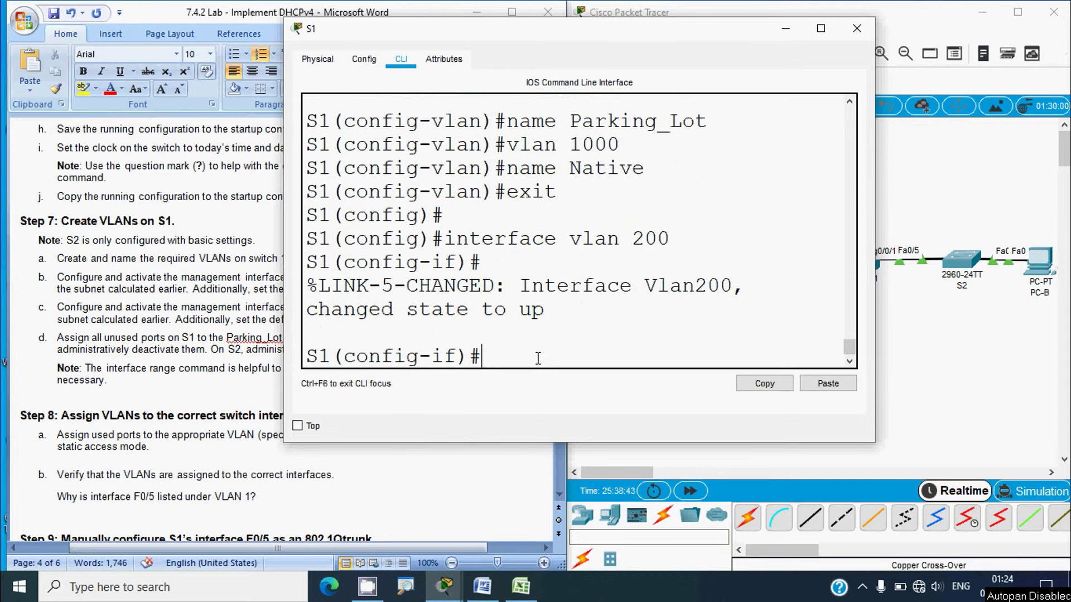
drag(521, 287, 558, 311)
click(512, 355)
text(ip address)
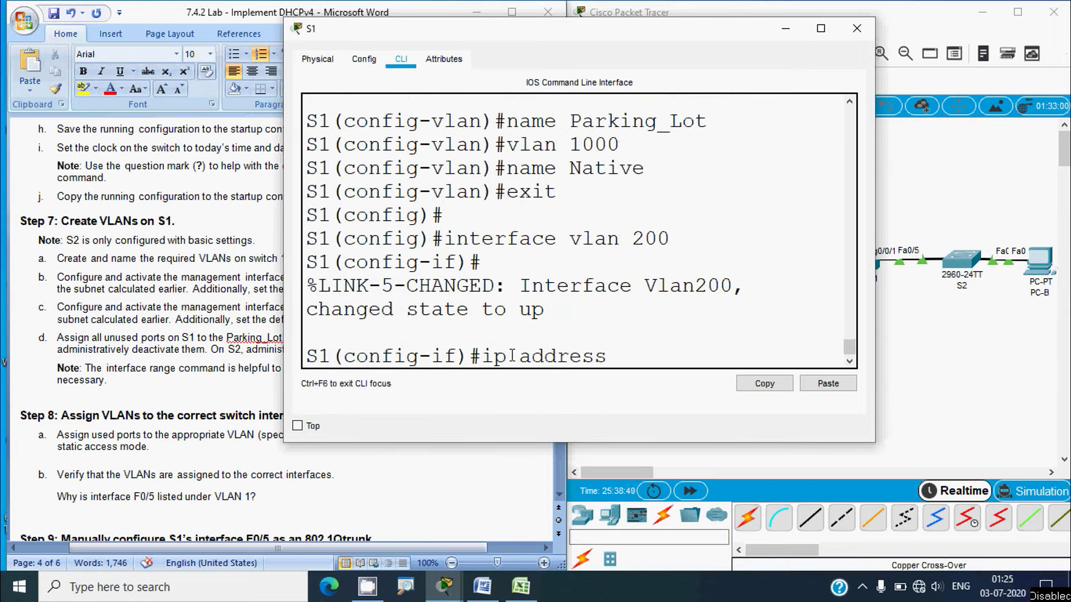
Copy S1's VLAN 200 address 192.168.1.66 from Excel cell C16, then minimize Excel
click(518, 586)
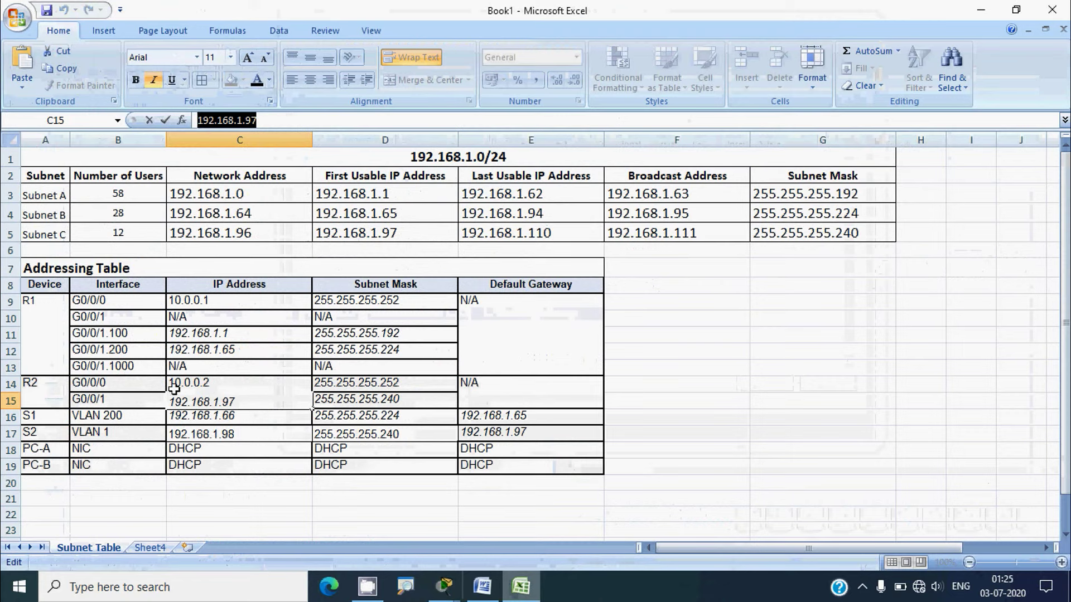
click(10, 416)
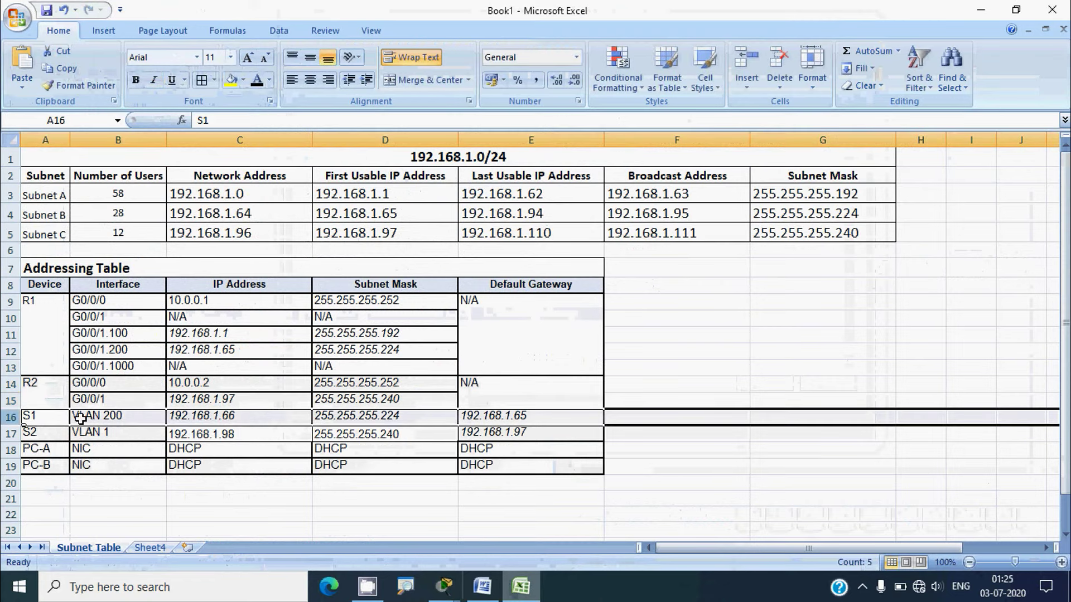
click(203, 416)
click(262, 122)
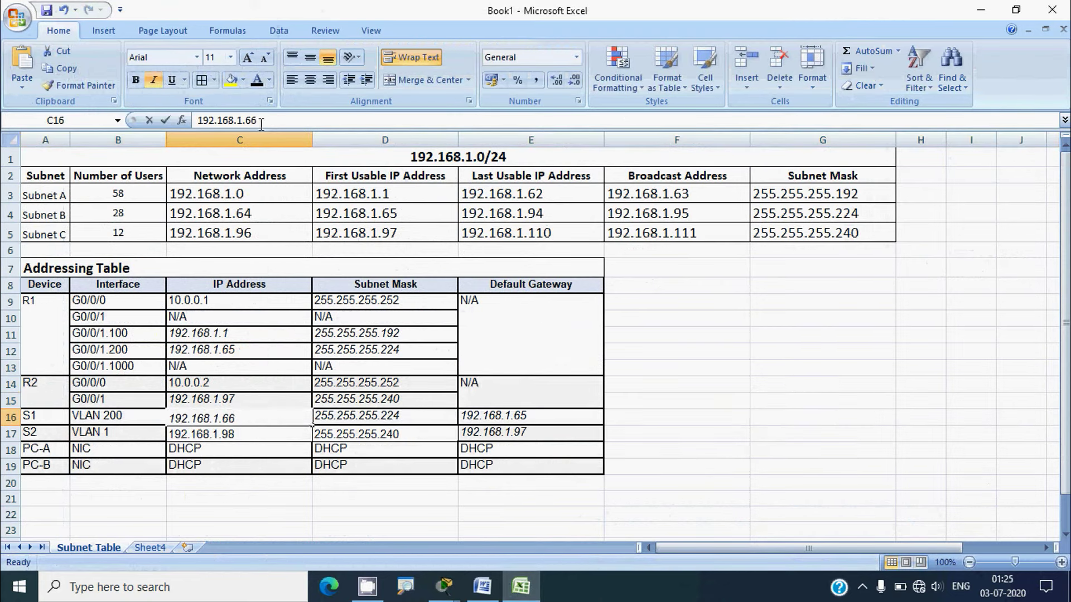
drag(261, 122, 190, 123)
key(ctrl+c)
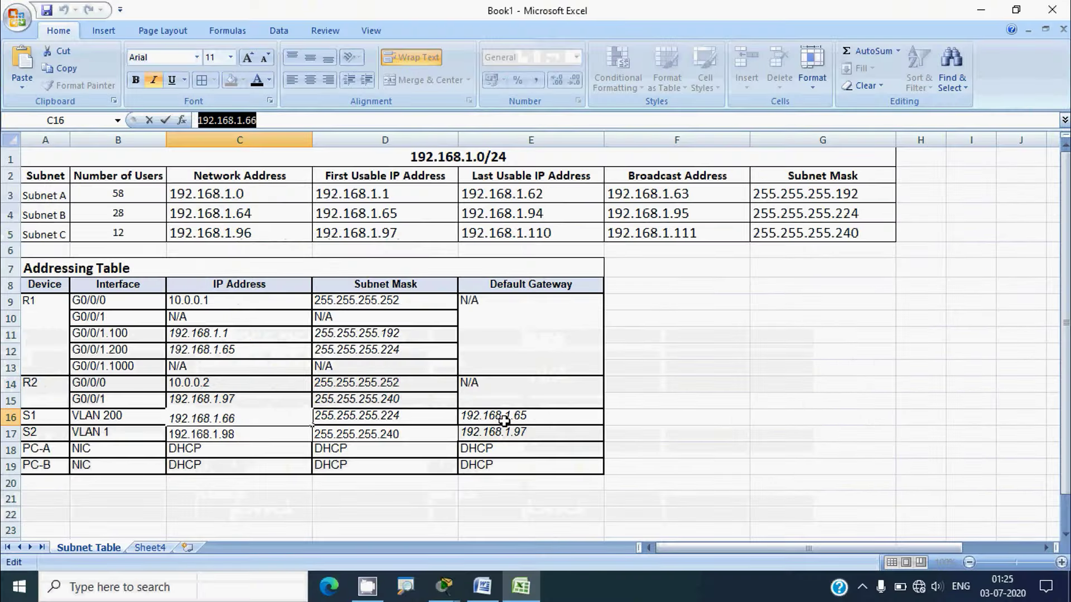
click(979, 11)
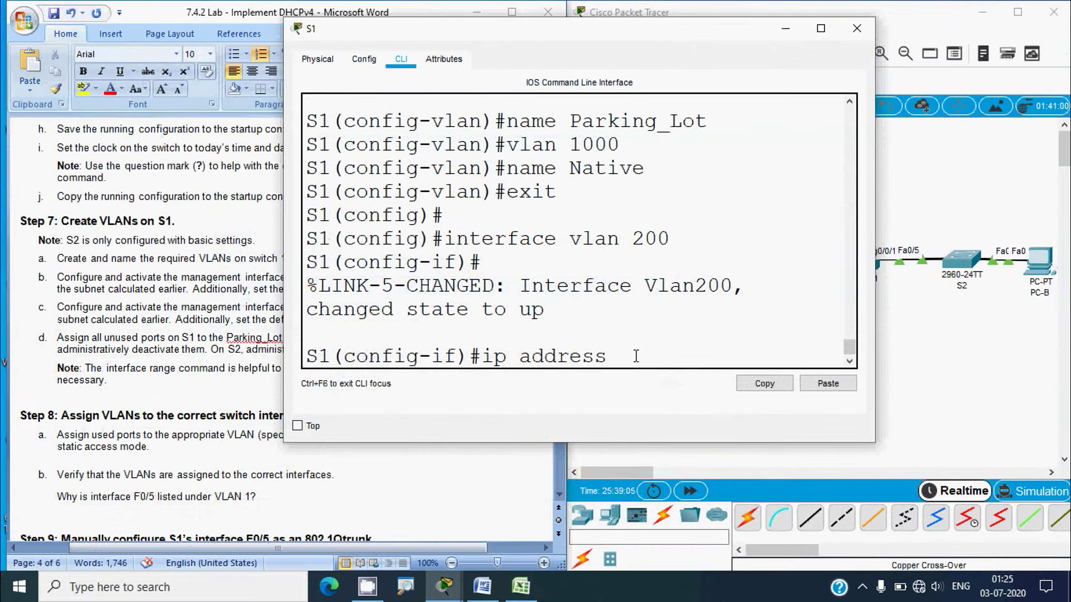
Assign 192.168.1.66 255.255.255.224 to S1's VLAN 200 interface
key(ctrl+v)
drag(875, 290, 998, 290)
text(255)
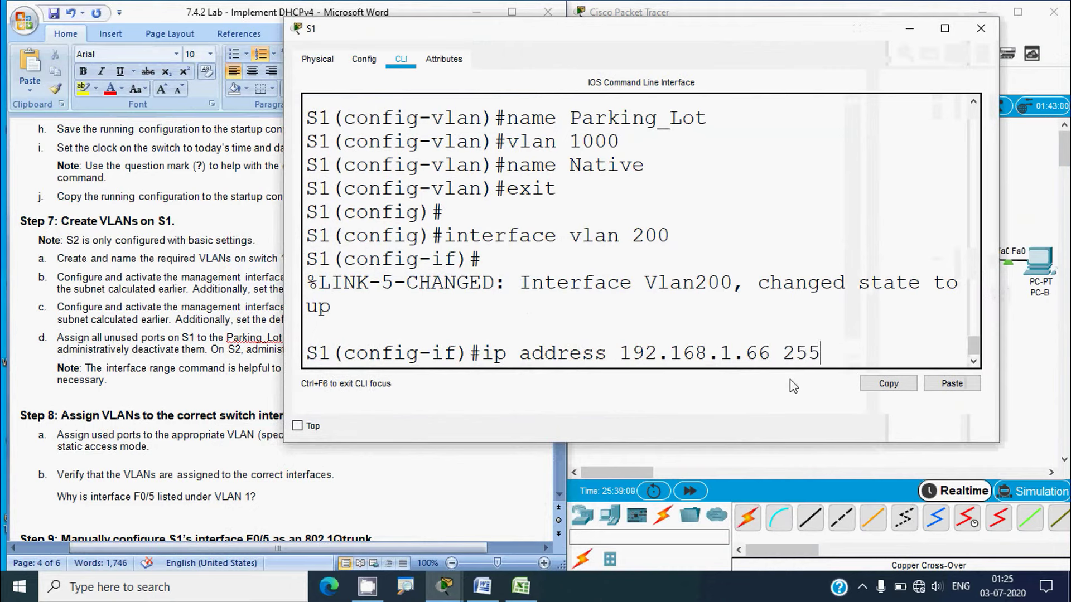
text(.255.255)
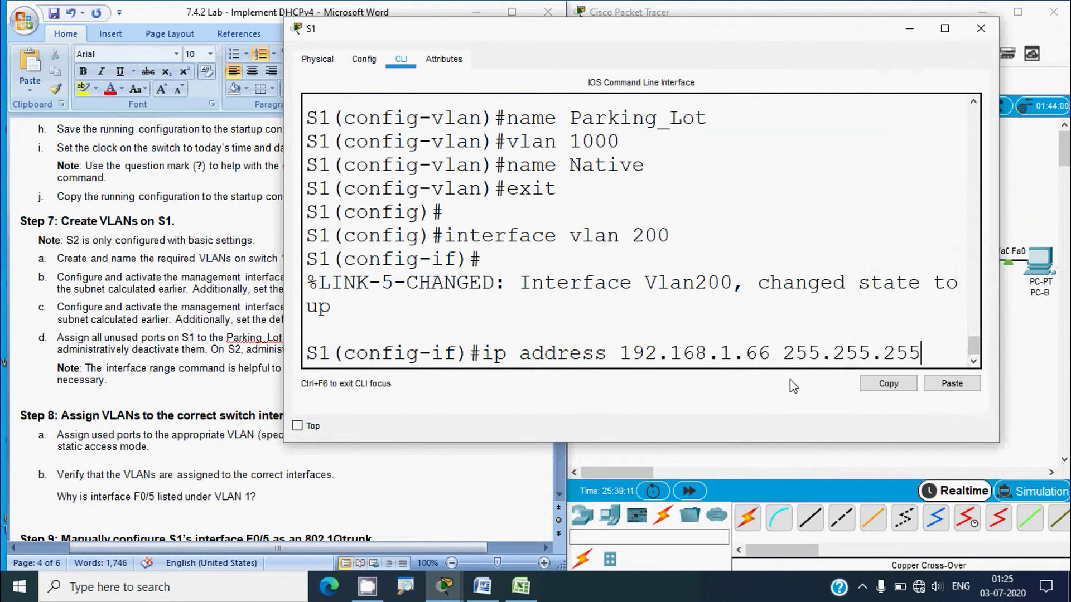
key(BackSpace)
key(BackSpace)
text(24)
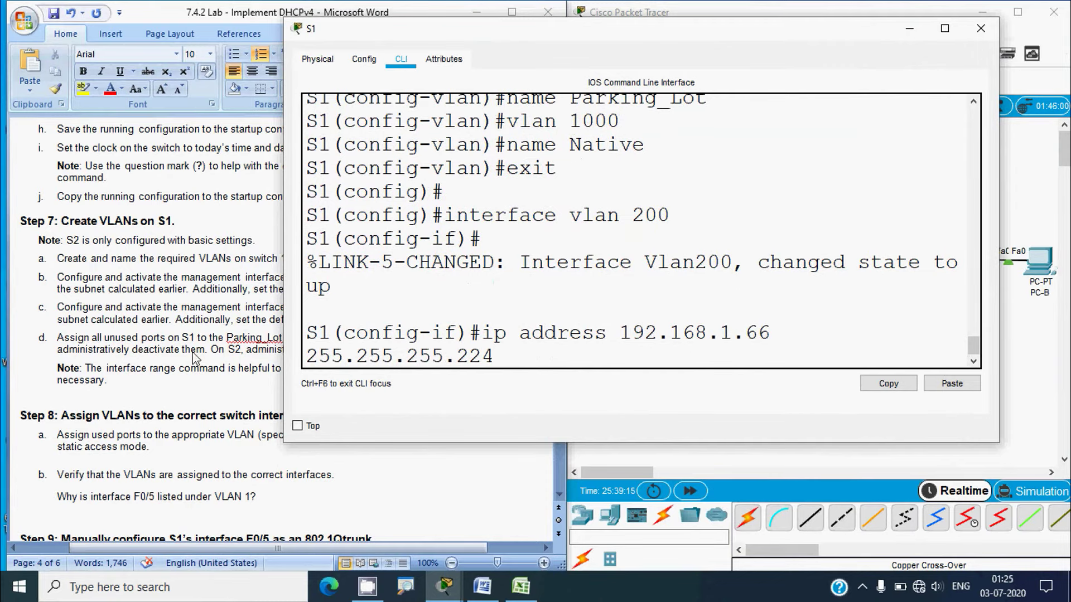
drag(284, 323, 186, 338)
key(Return)
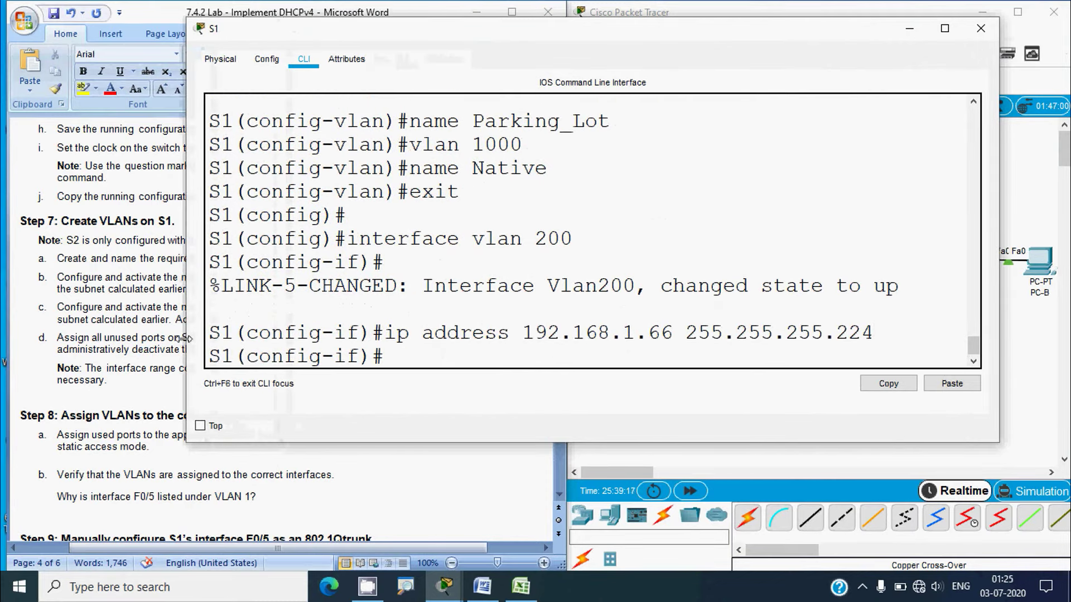
Leave interface configuration and set S1's default gateway to 192.168.1.65
text(exit)
key(Return)
text(i)
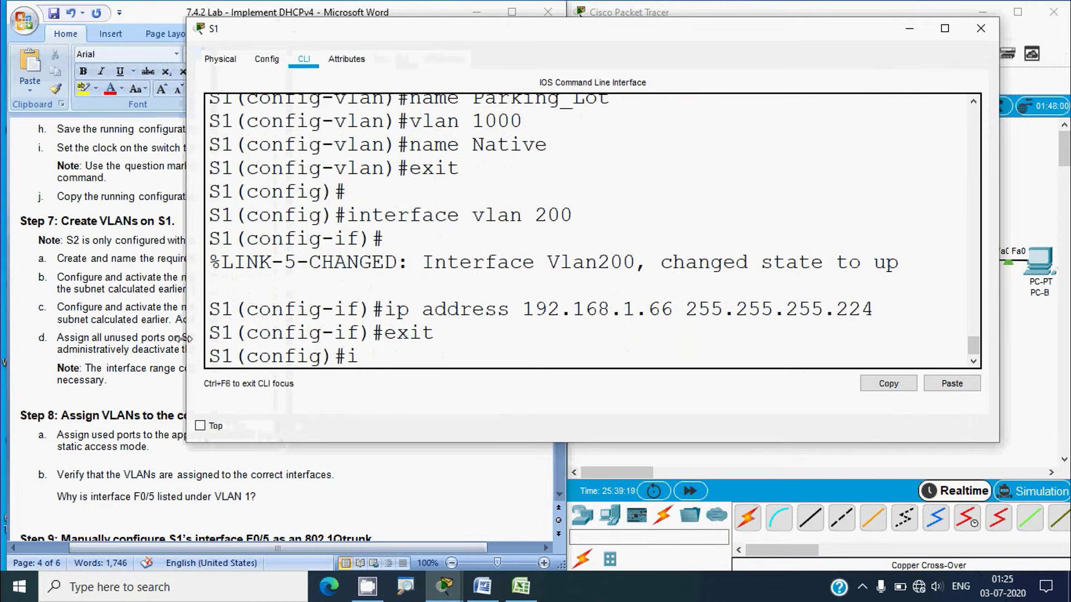
text(p default)
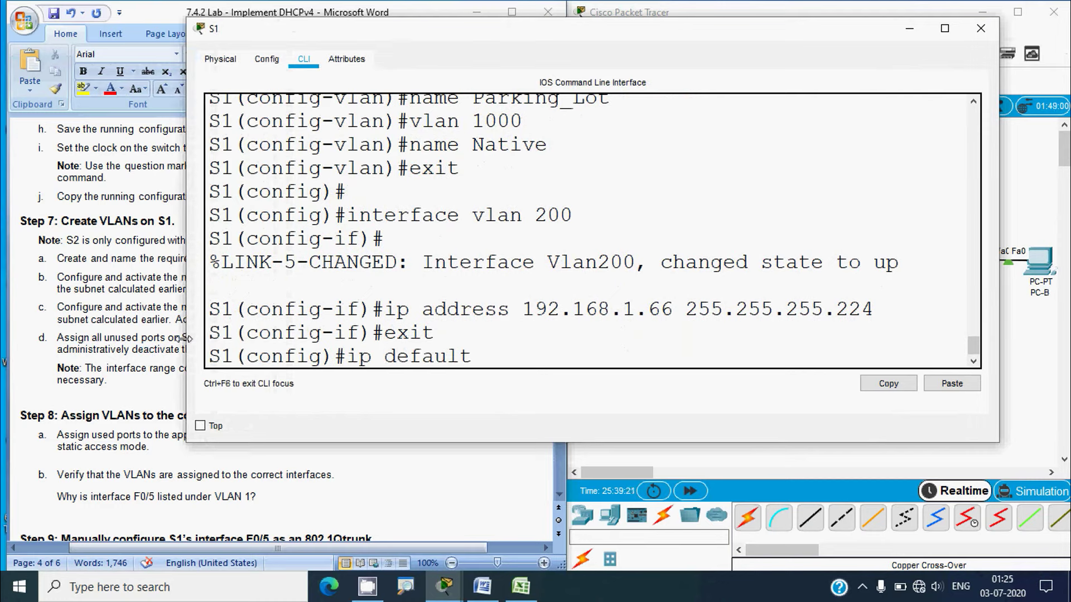
text(-gateway)
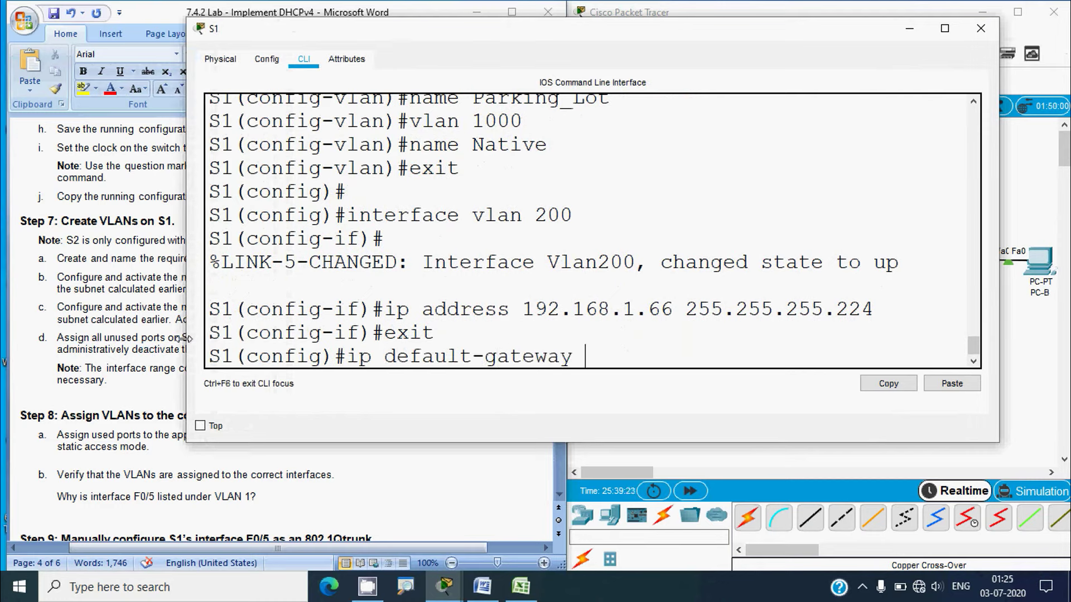
right_click(600, 357)
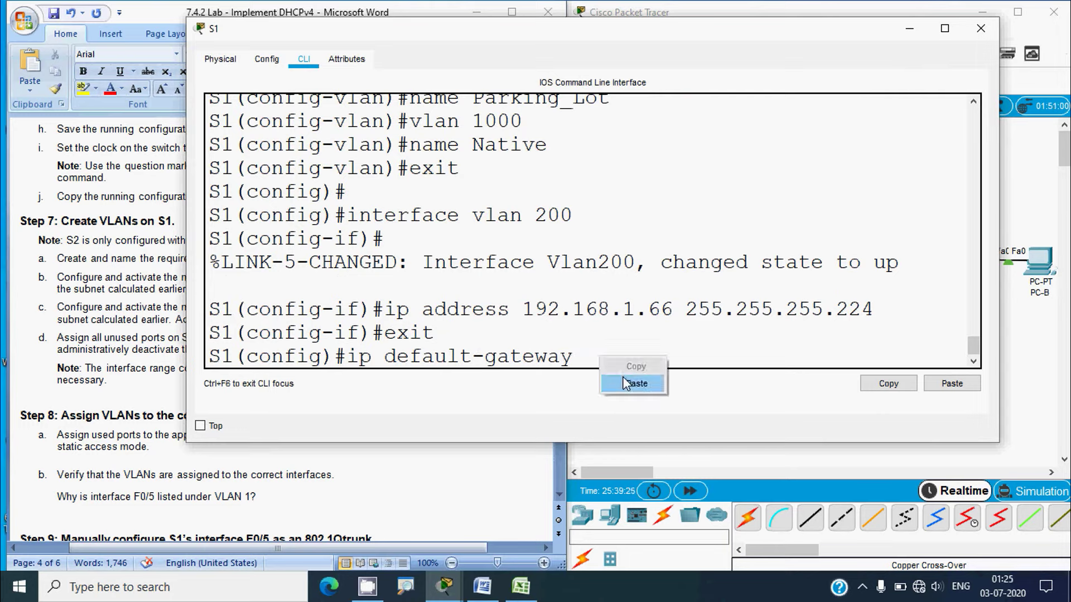
click(627, 384)
key(BackSpace)
text(5)
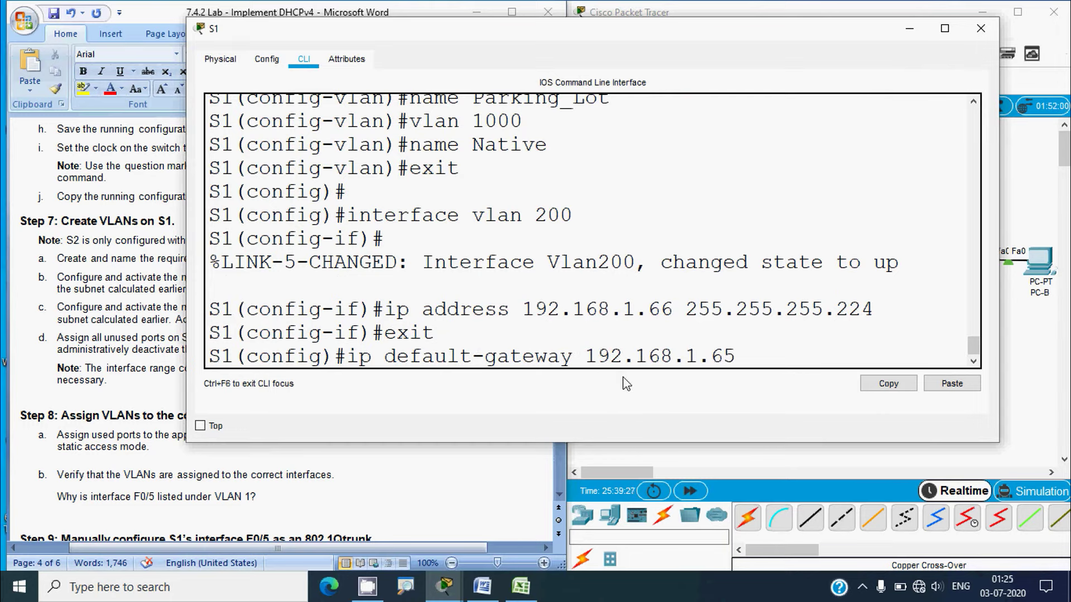
key(Return)
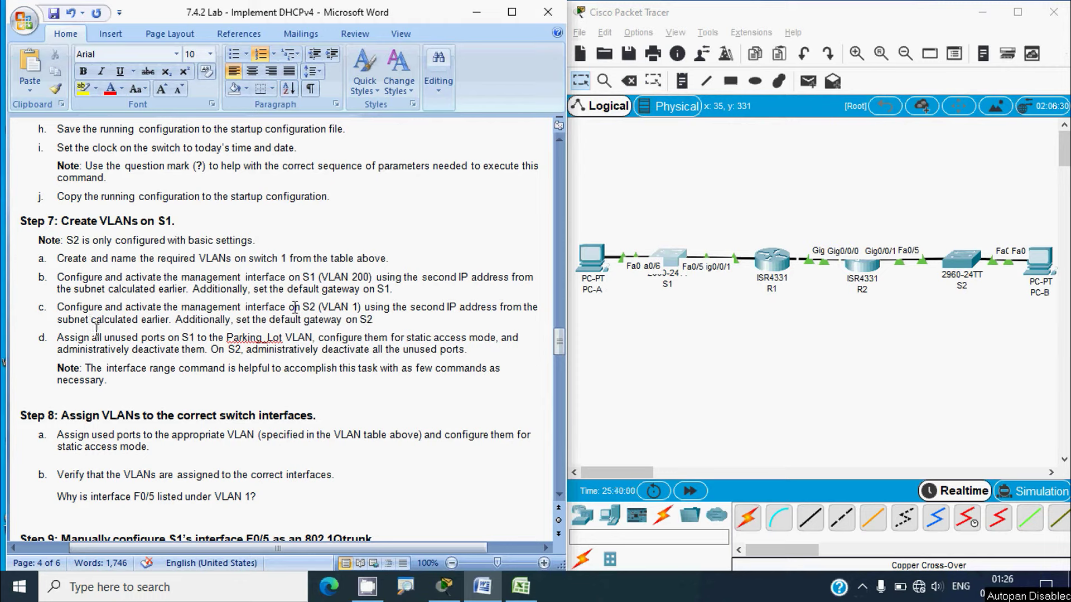
Note VLAN 1 in the lab step and open switch S2's console window
drag(321, 307, 360, 308)
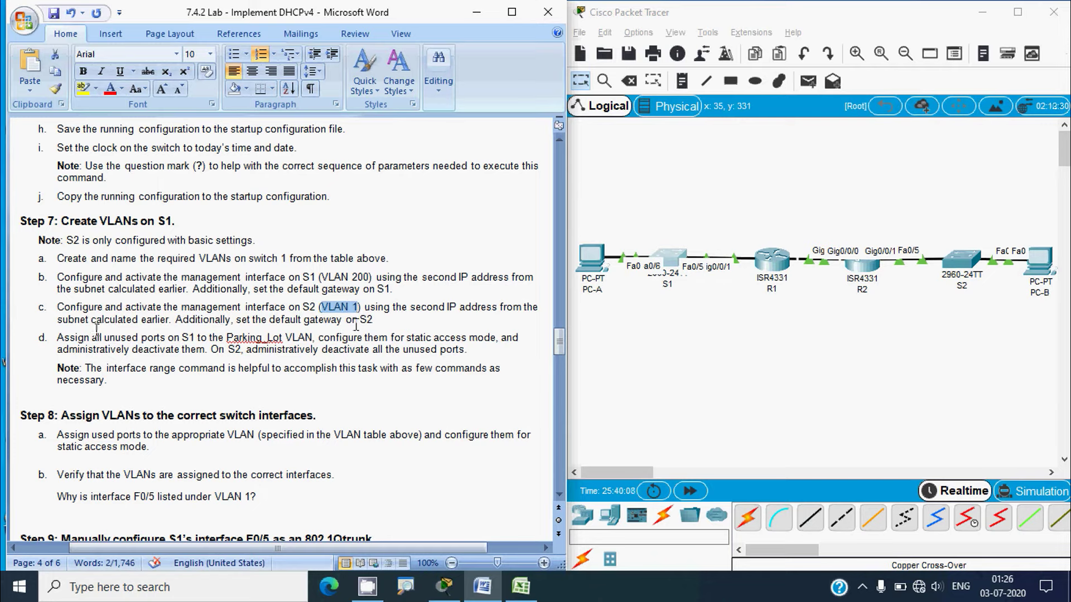
click(757, 370)
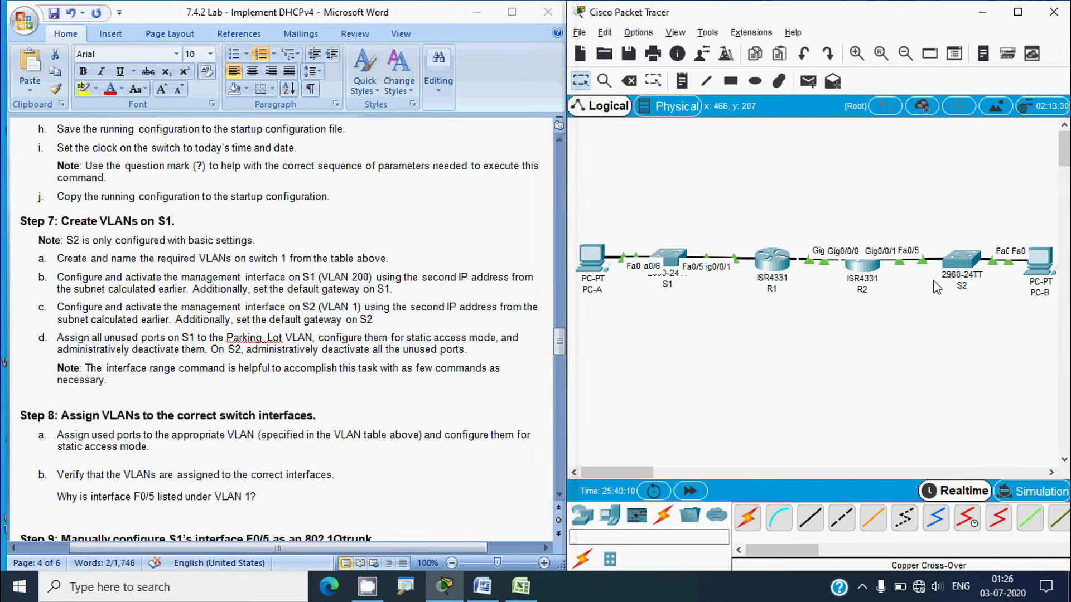
click(960, 262)
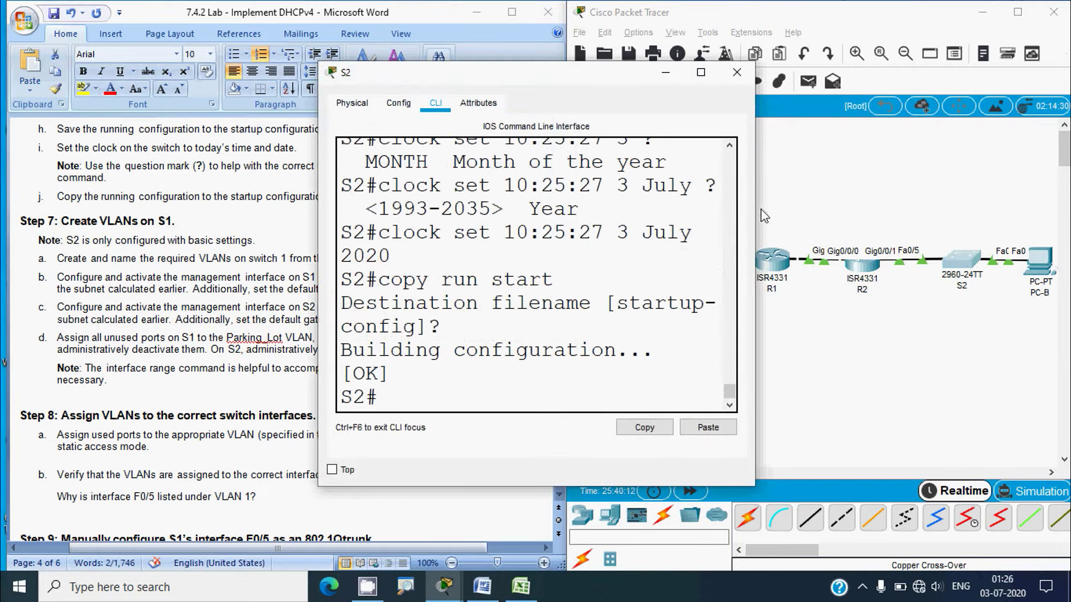
drag(757, 210, 876, 210)
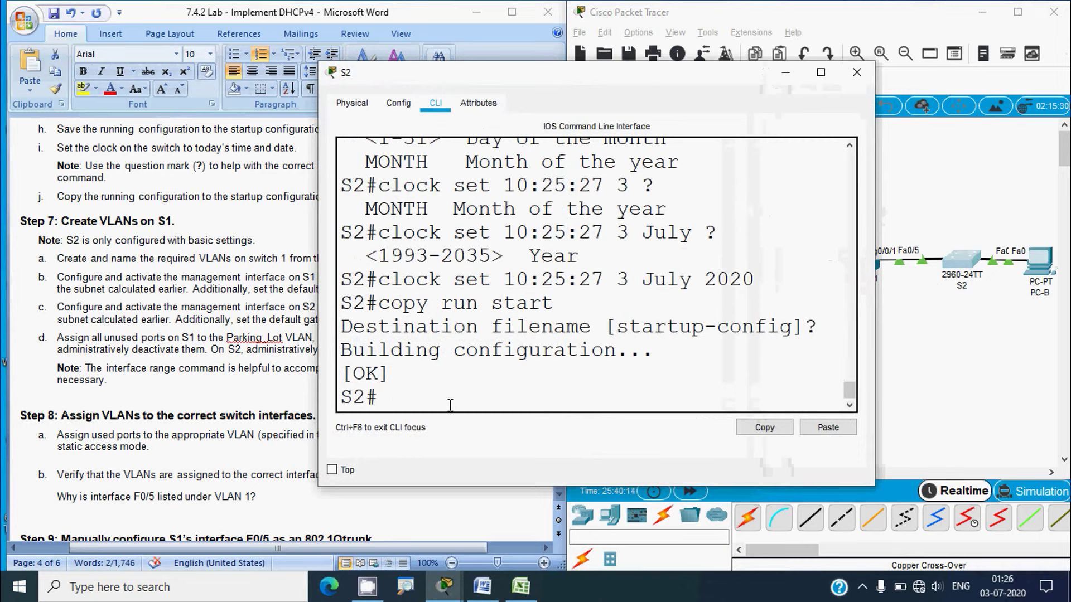
Enter S2's interface vlan 1 configuration and begin the ip address command
text(conf t)
key(Return)
text(int)
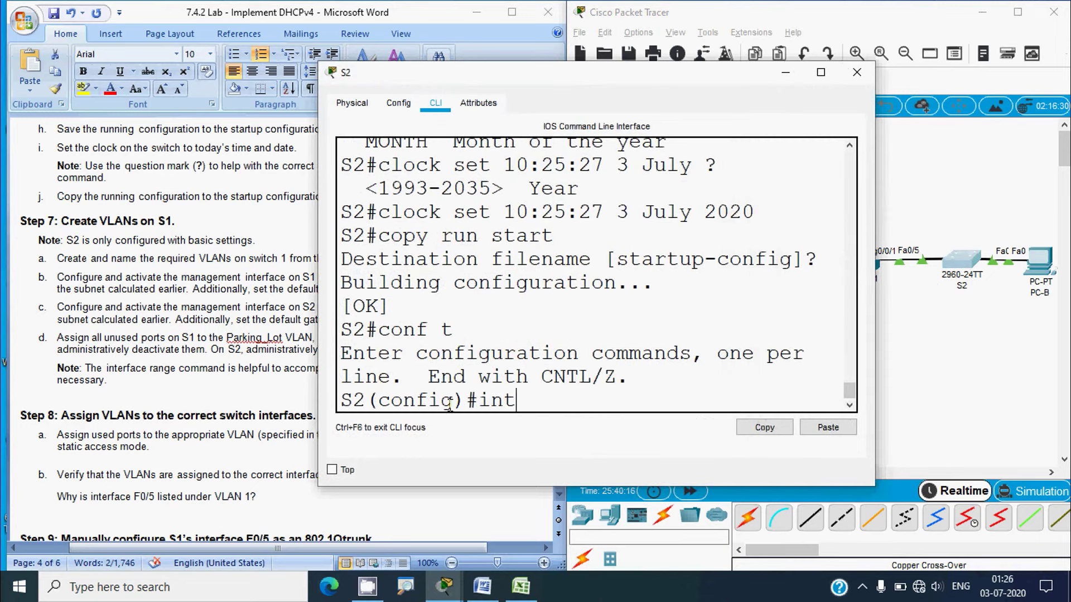
text(erface vlan )
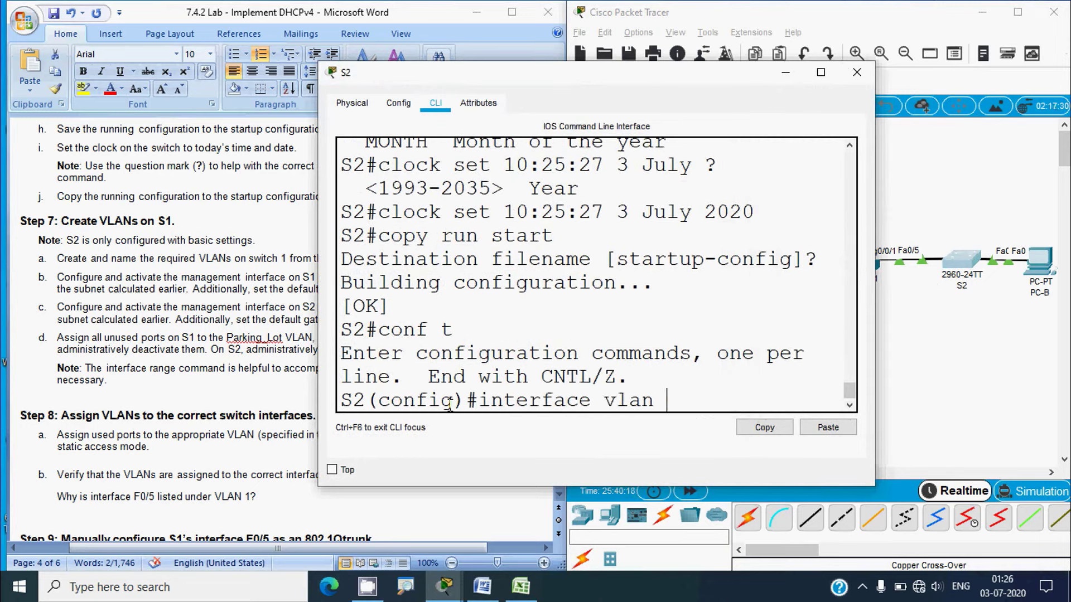
text(1)
key(Return)
text(ip address)
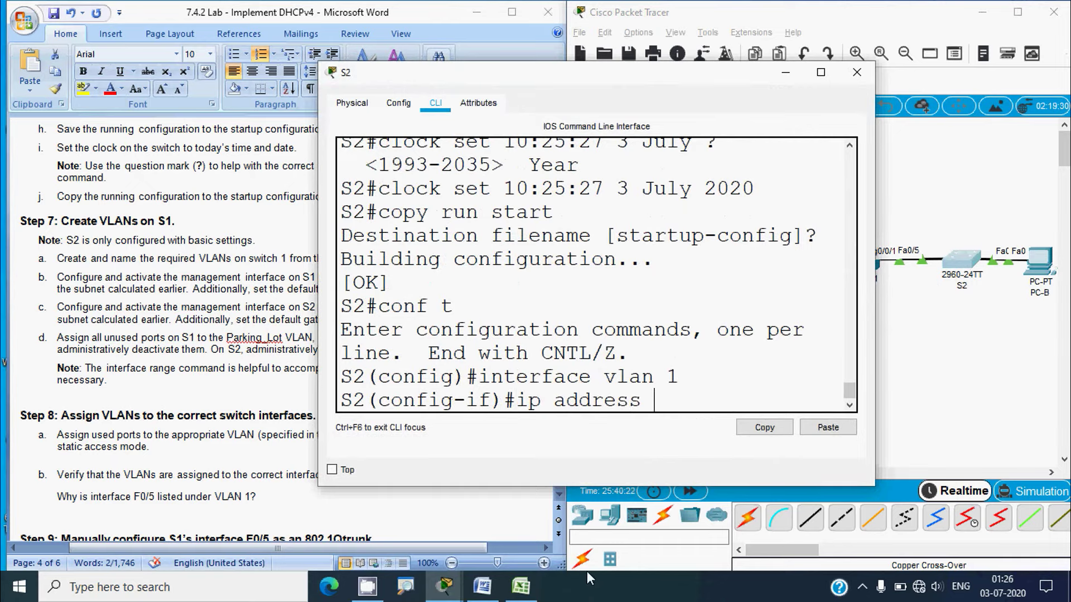
click(520, 587)
Copy 192.168.1.98 from cell C17 of the addressing table and return to S2
click(145, 436)
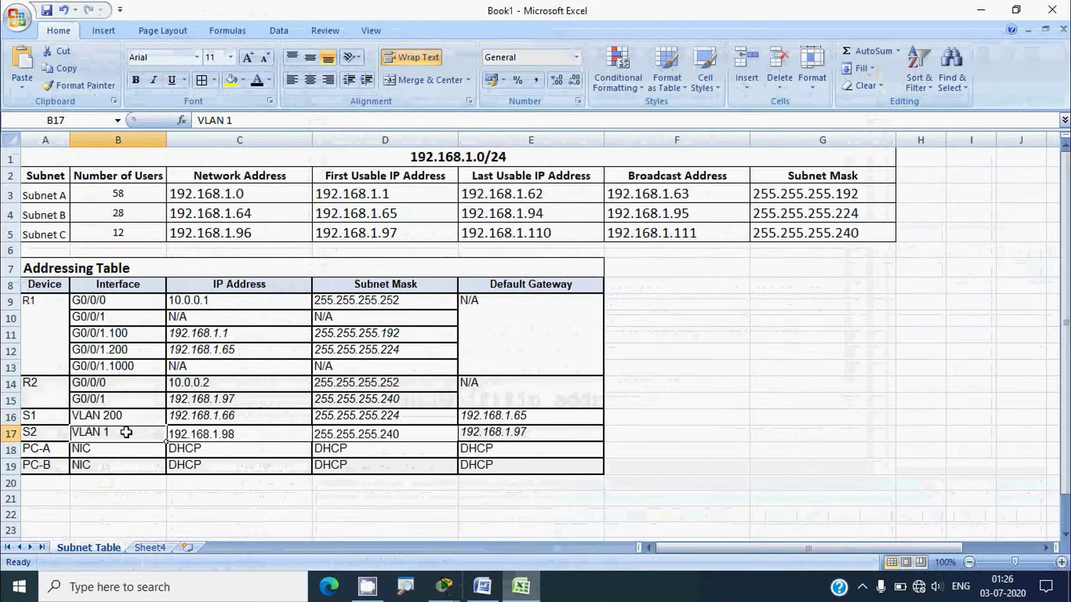
click(217, 440)
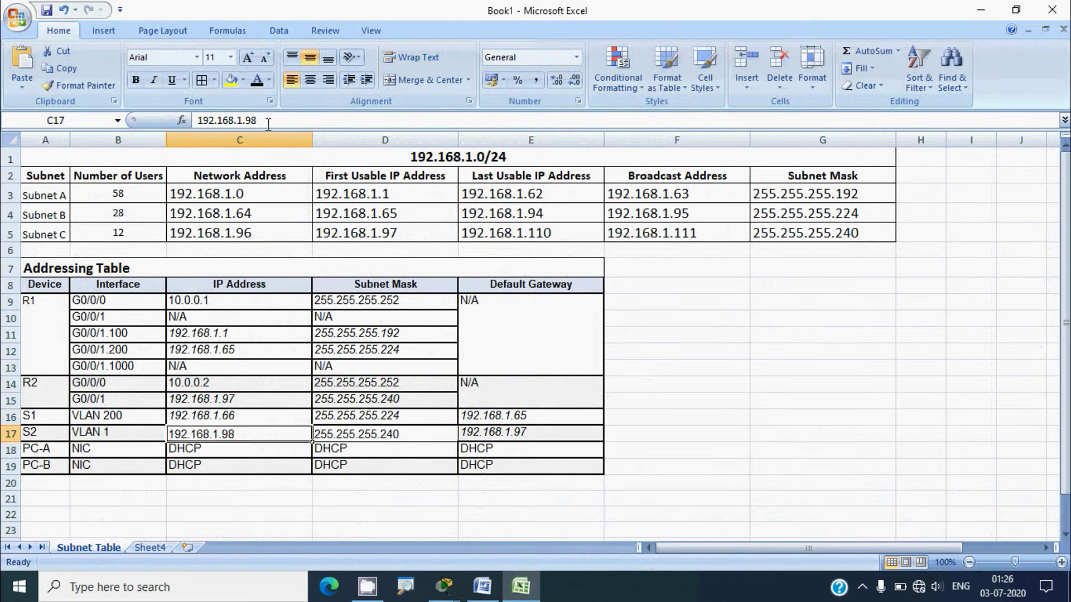
drag(258, 120, 196, 121)
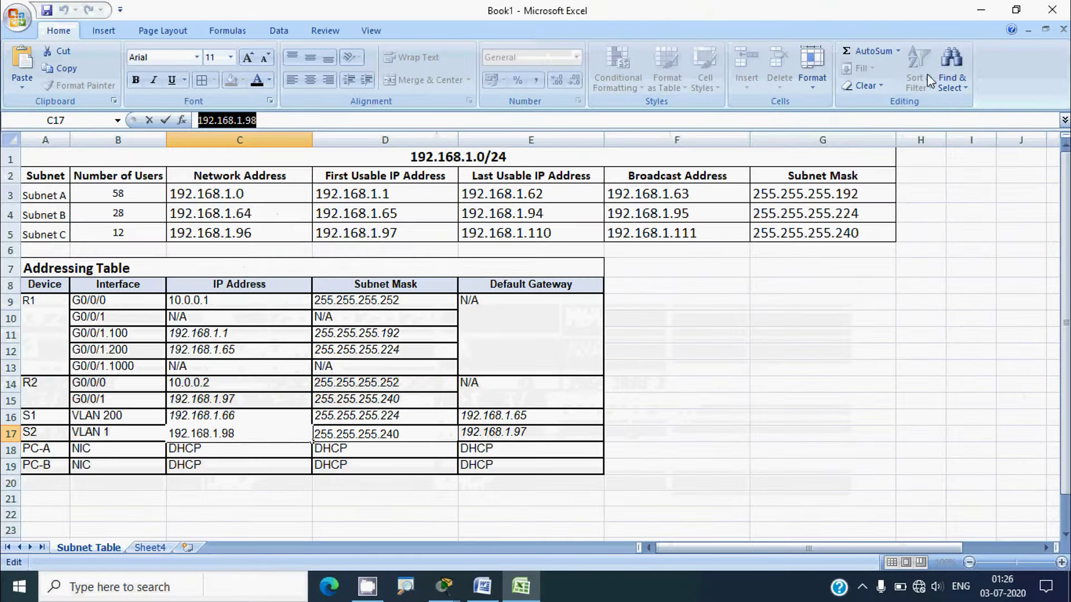
click(982, 10)
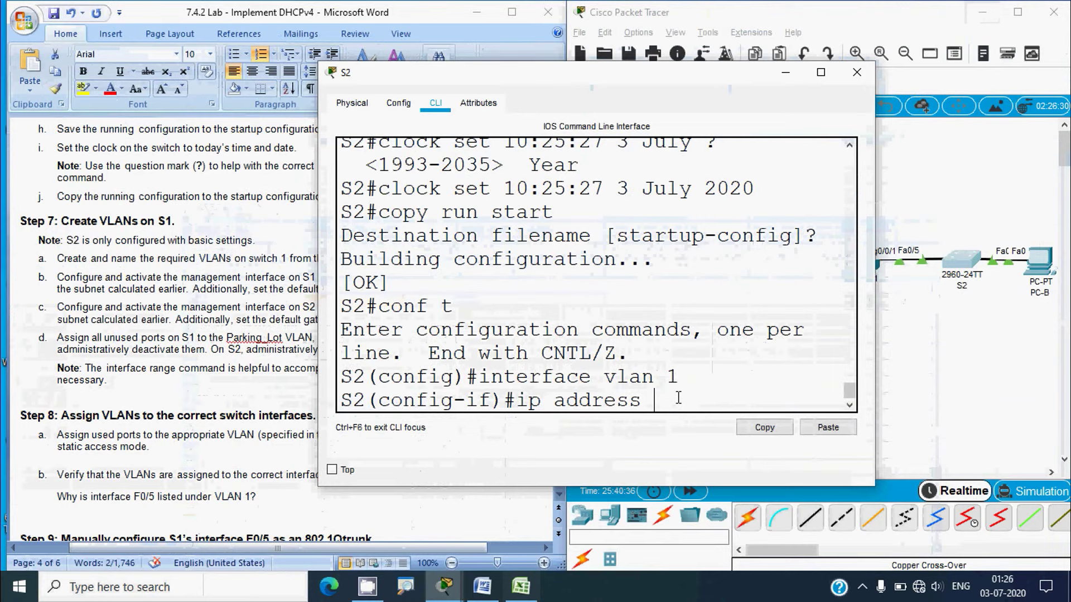
Give S2's VLAN 1 interface 192.168.1.98 255.255.255.240 and bring it up with no shutdown
text(192.168.1.98)
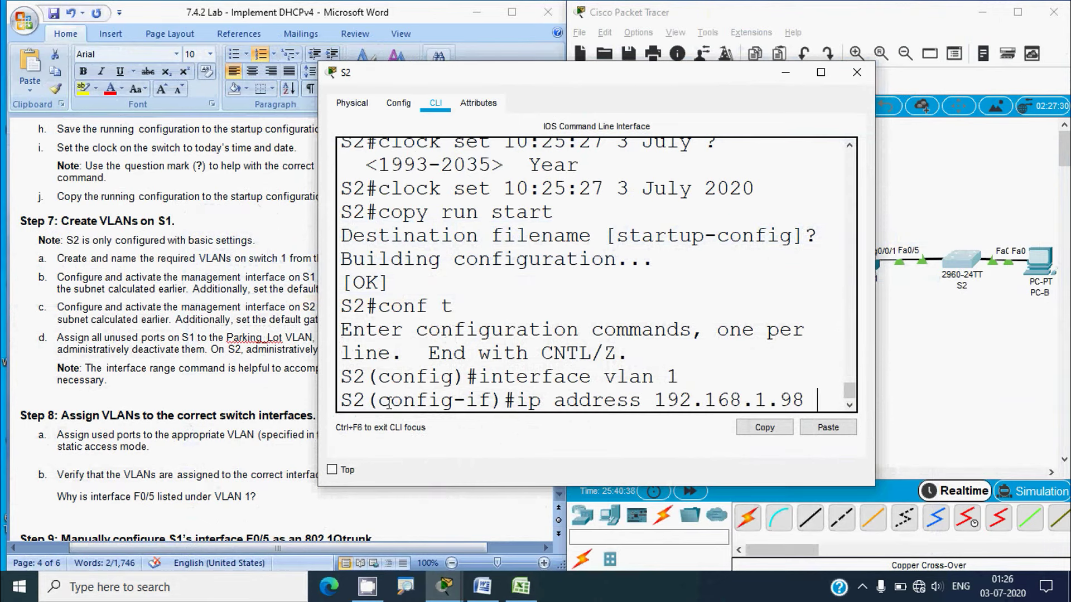
drag(319, 385, 95, 393)
text(2)
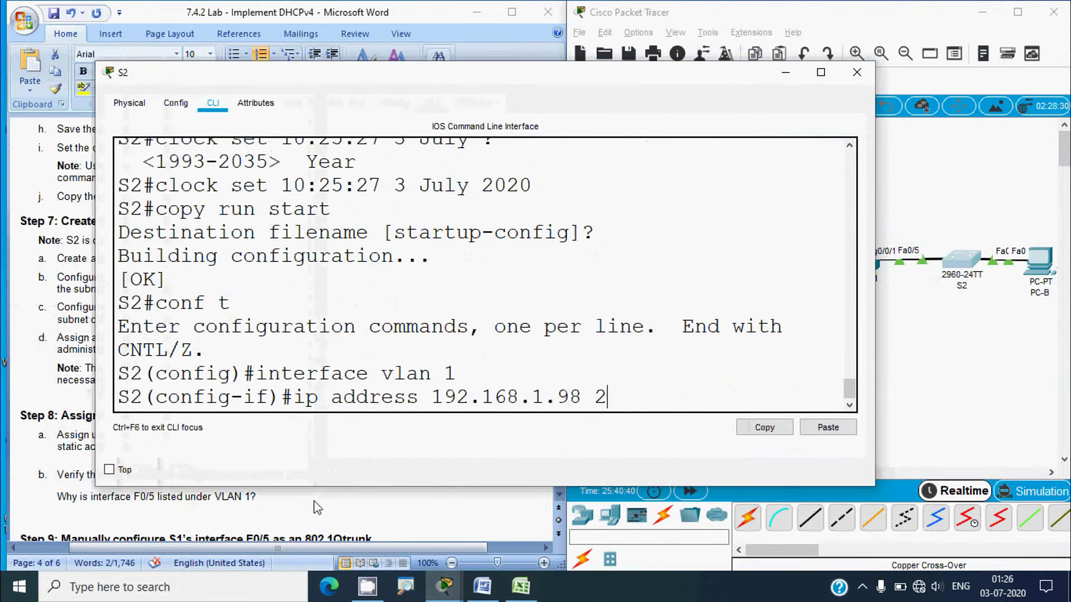
text(55.255.)
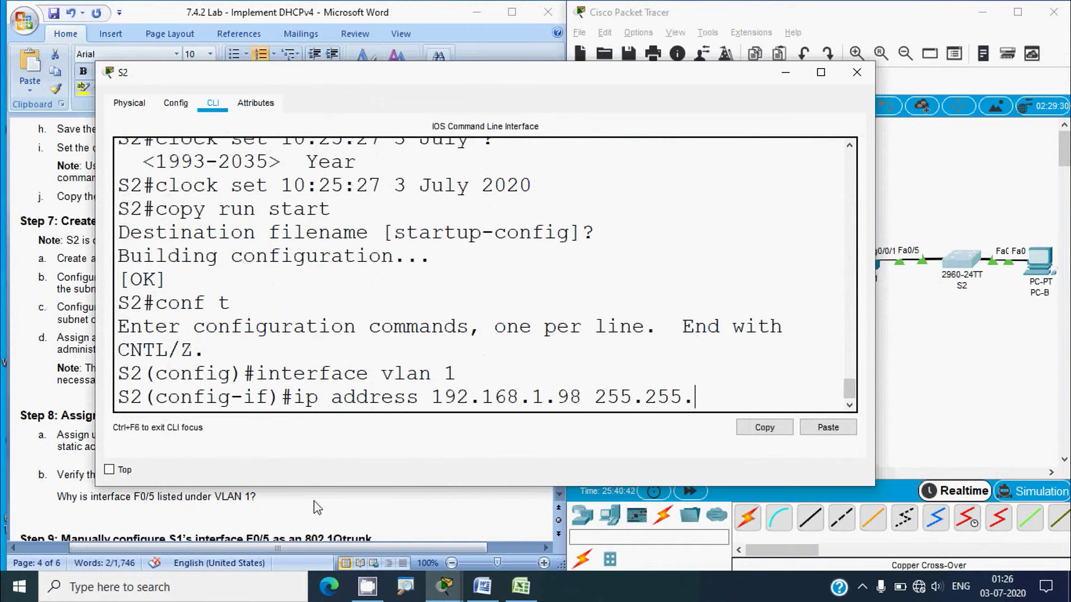
text(255.240)
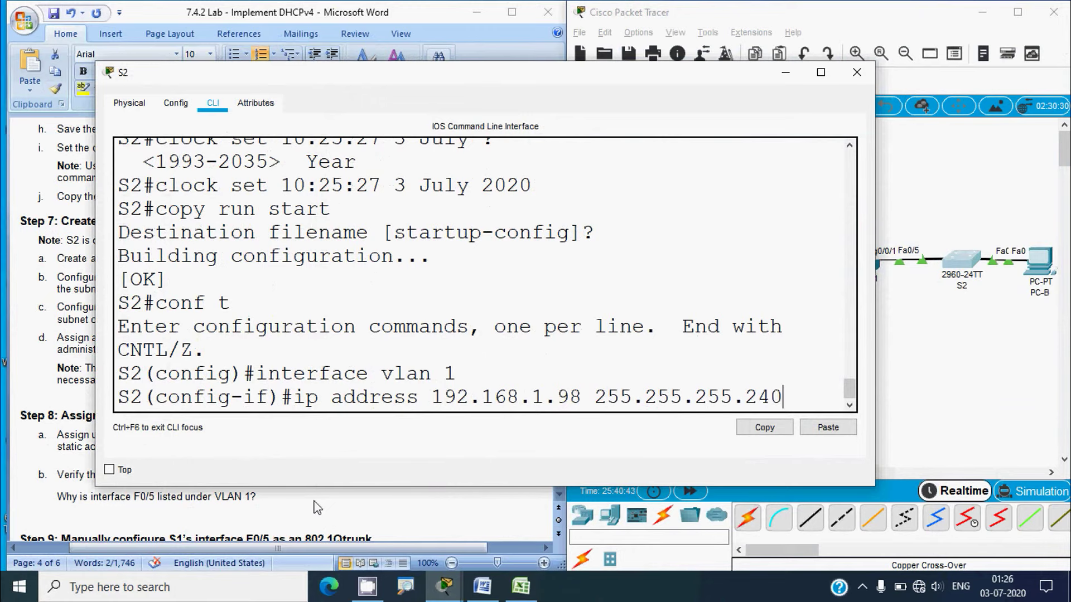
key(Return)
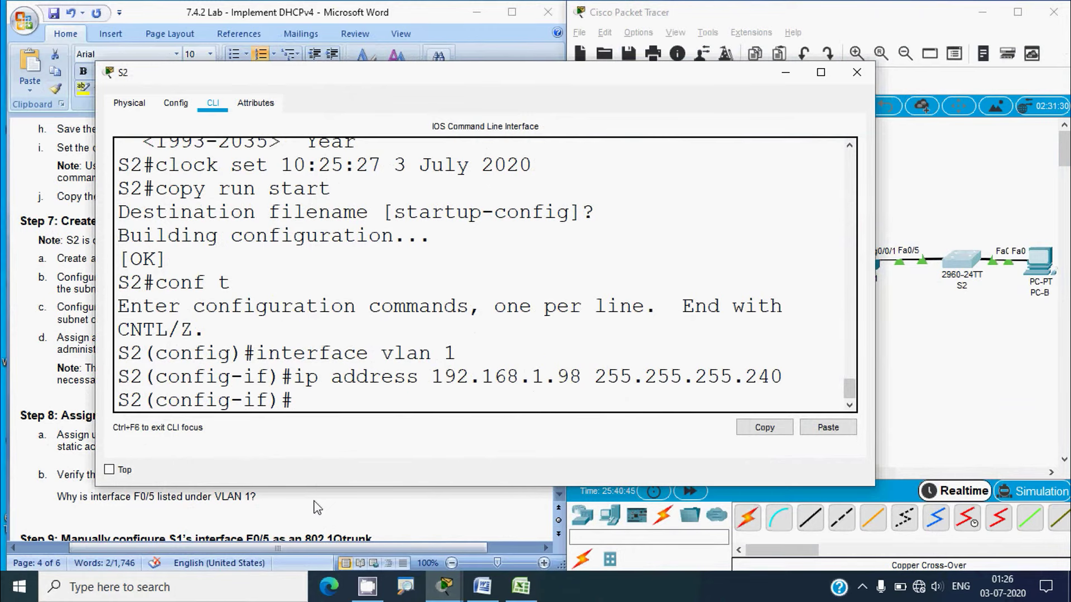
text(no shutdow)
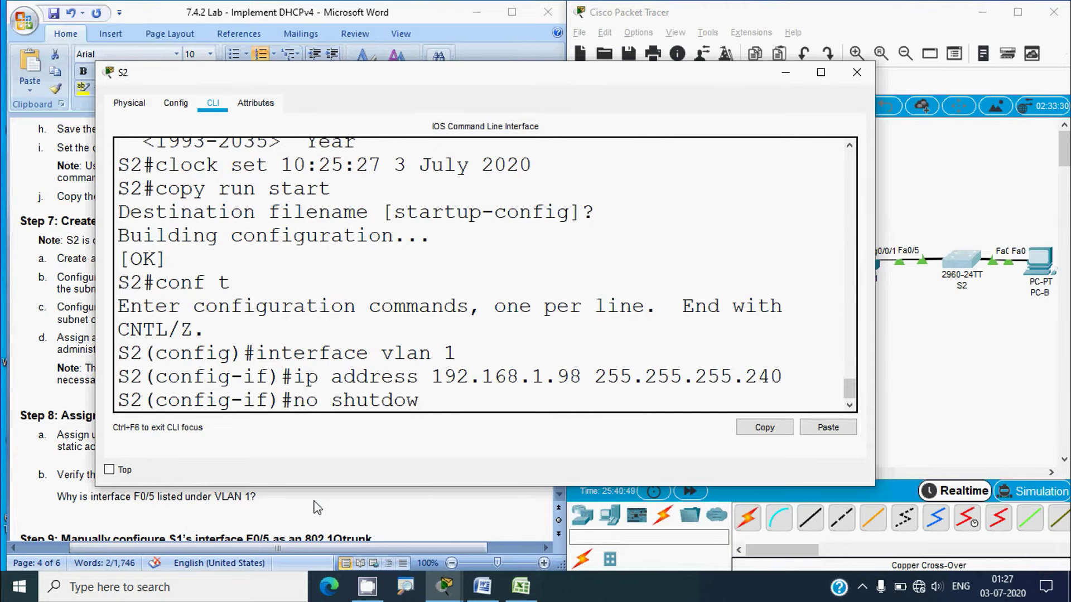
text(n)
key(Return)
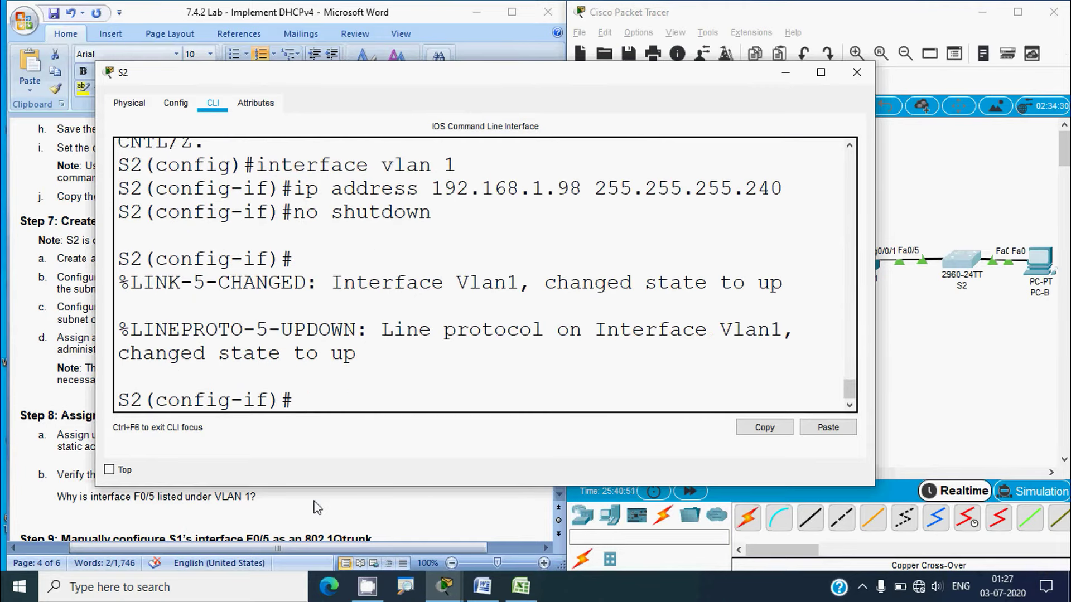
Set S2's default gateway to 192.168.1.97 and close S2's window
text(exit)
key(Return)
text(ip de)
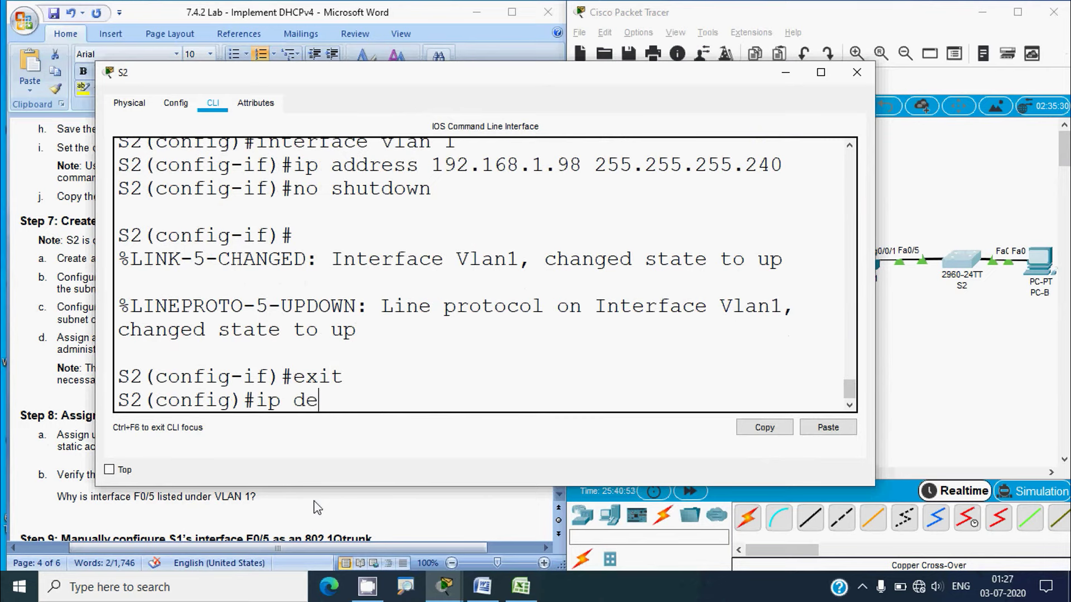
text(fault-gateway)
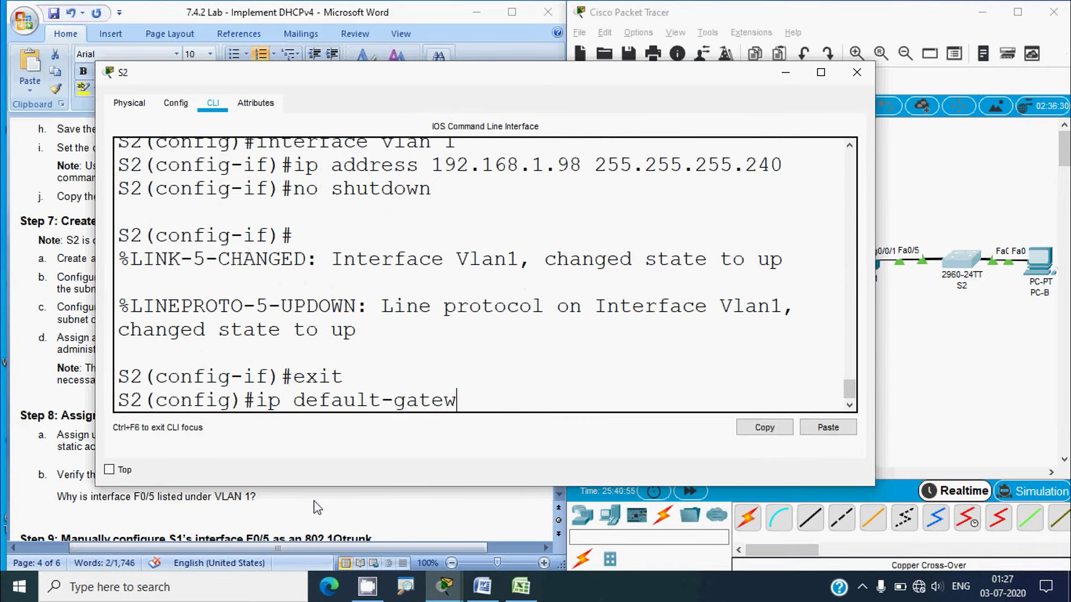
right_click(504, 397)
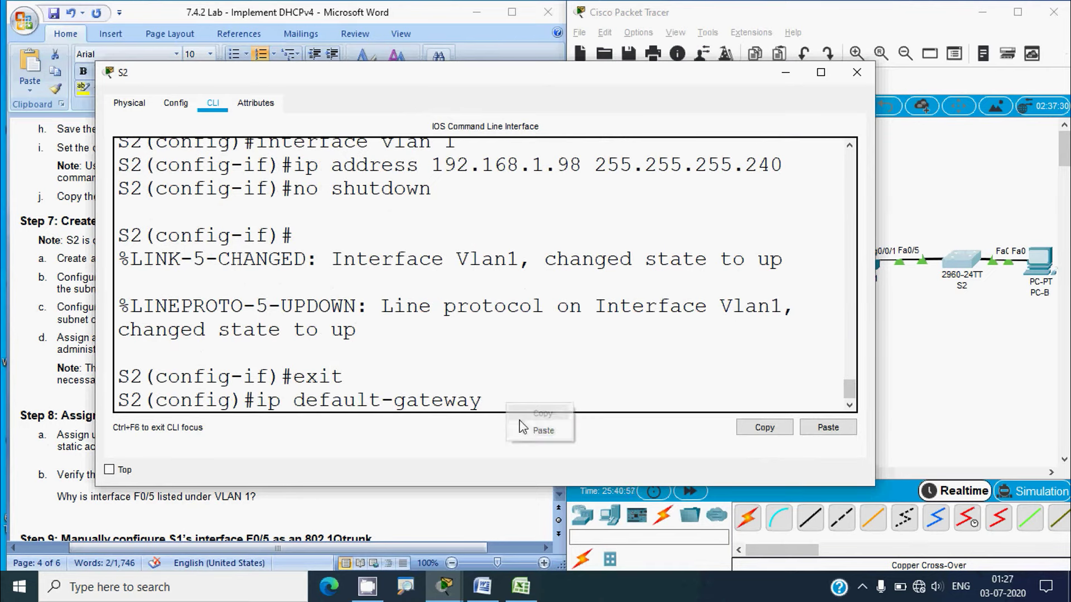
click(553, 431)
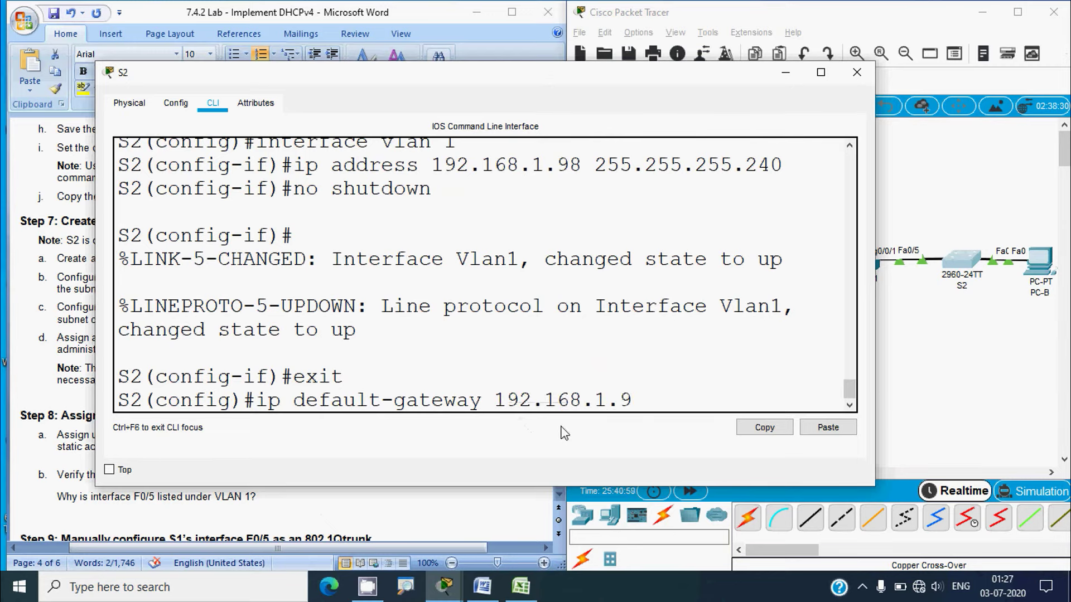
text(7)
key(Return)
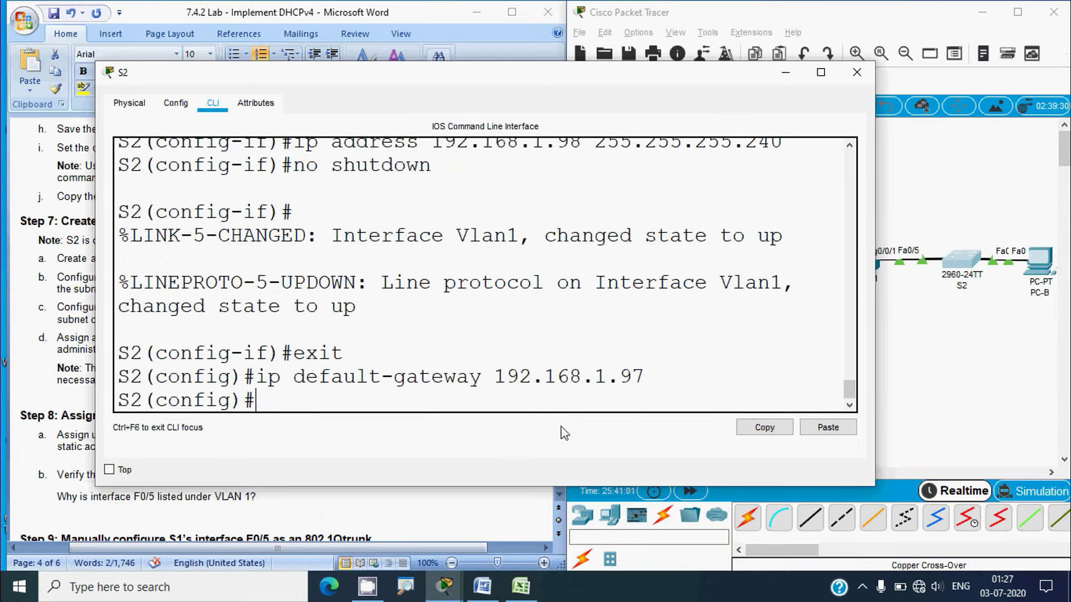
click(856, 72)
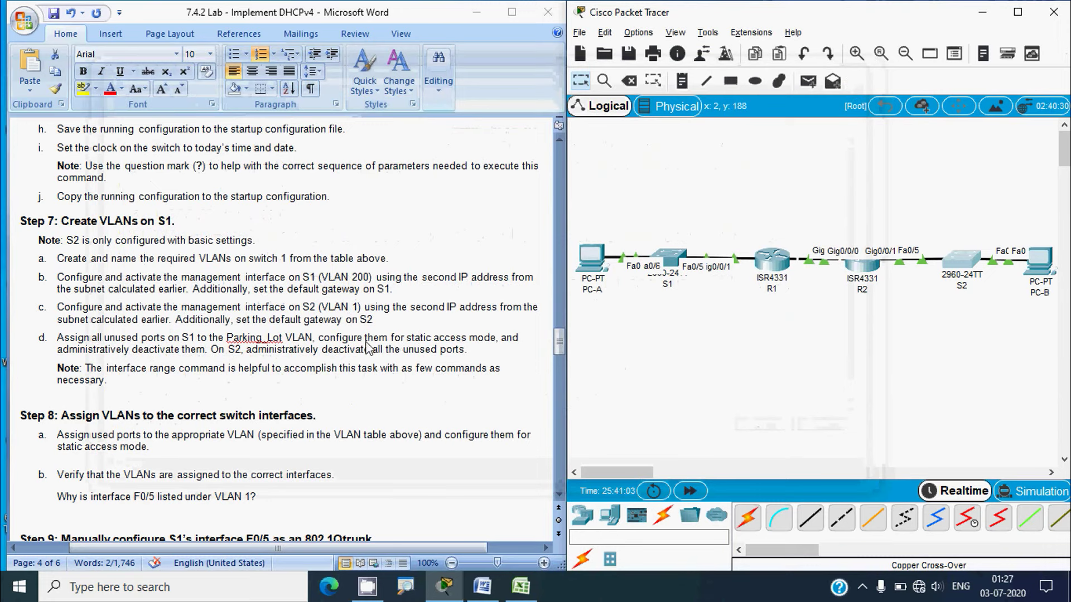
Highlight the Parking_Lot row's ports F0/1-4, F0/7-24, G0/1-2 in the Word VLAN table
click(368, 349)
click(368, 349)
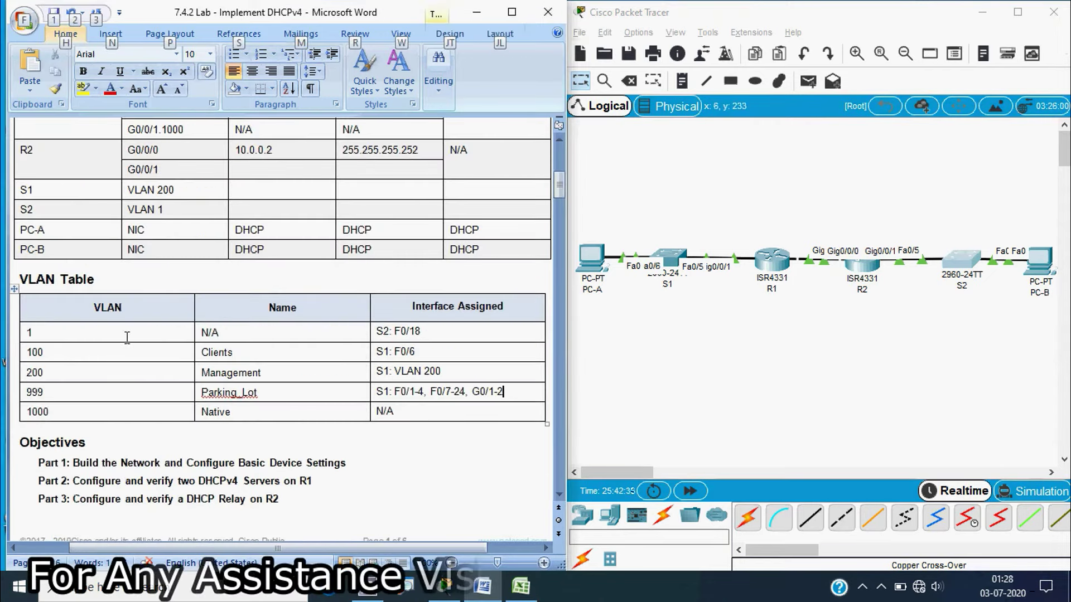
key(alt)
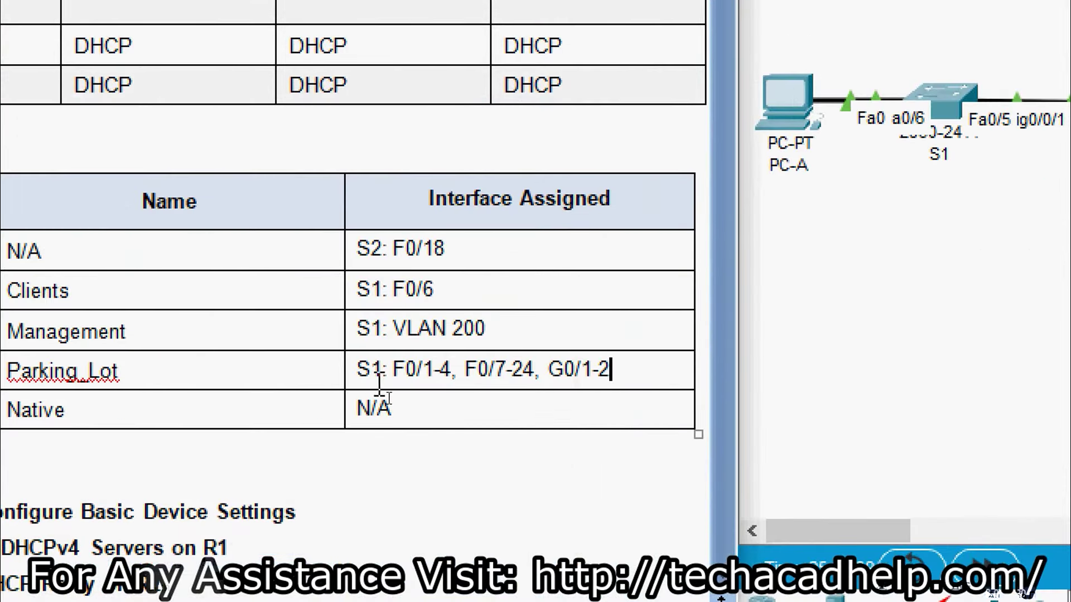
drag(395, 388, 610, 371)
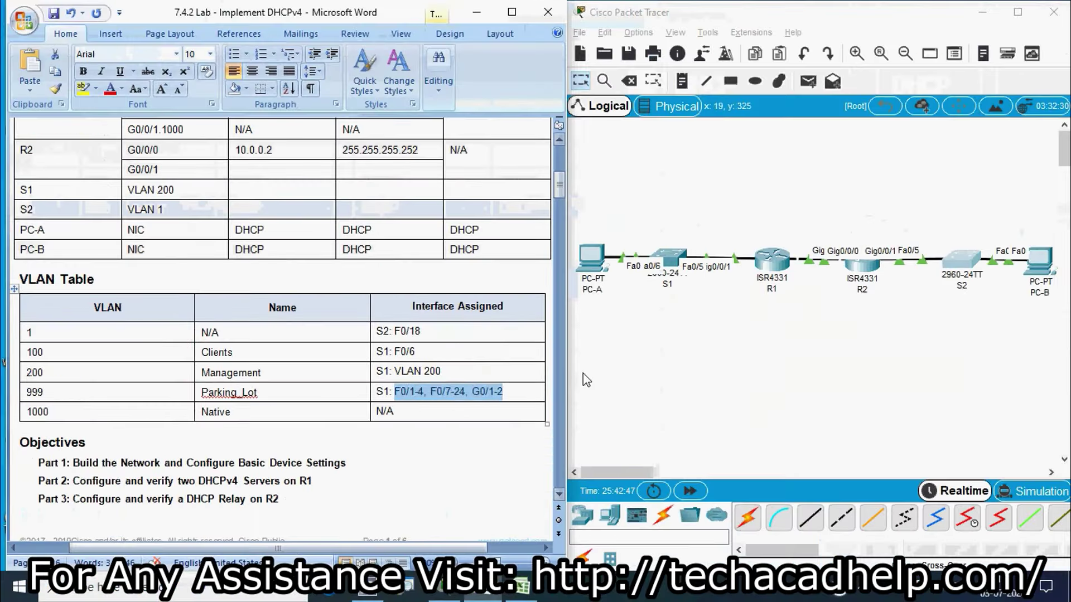
Open S1's console and select the port range fa0/1-4, fa0/7-24, G0/1-2
click(657, 288)
click(669, 258)
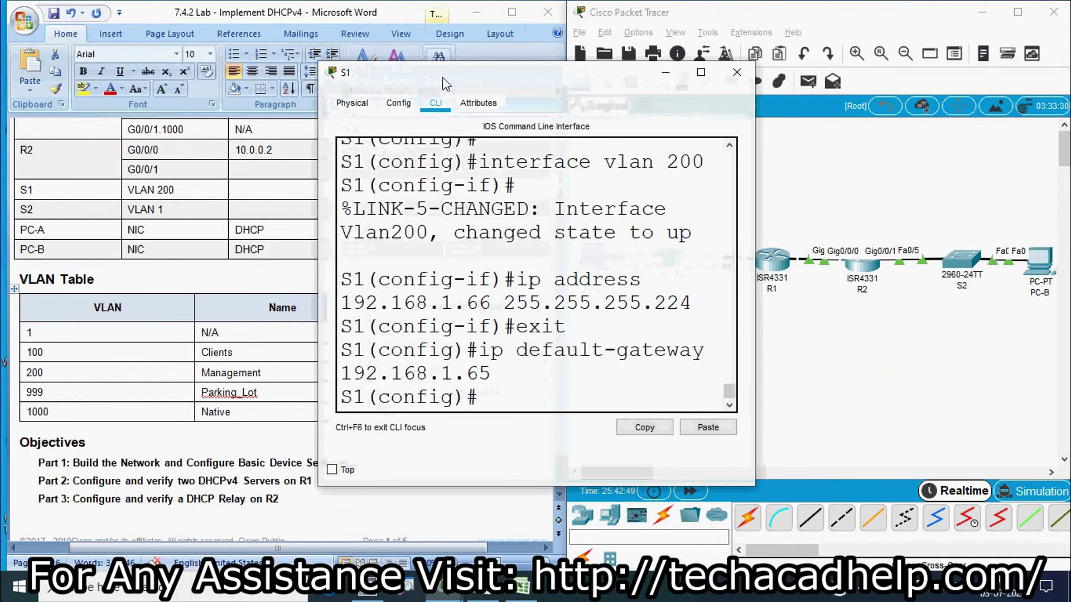
drag(440, 73, 657, 69)
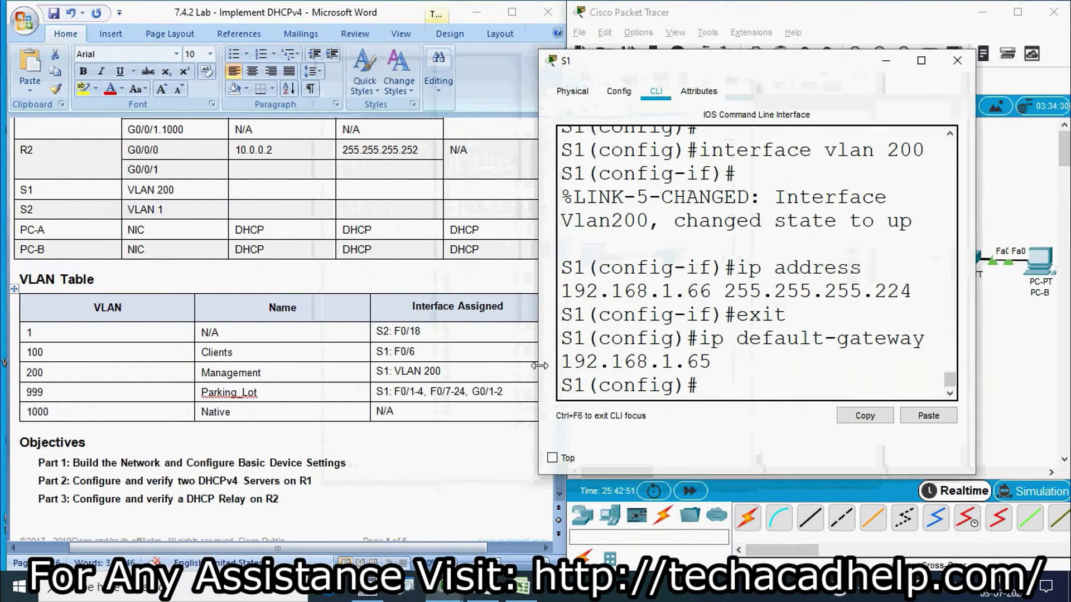
text(interface range )
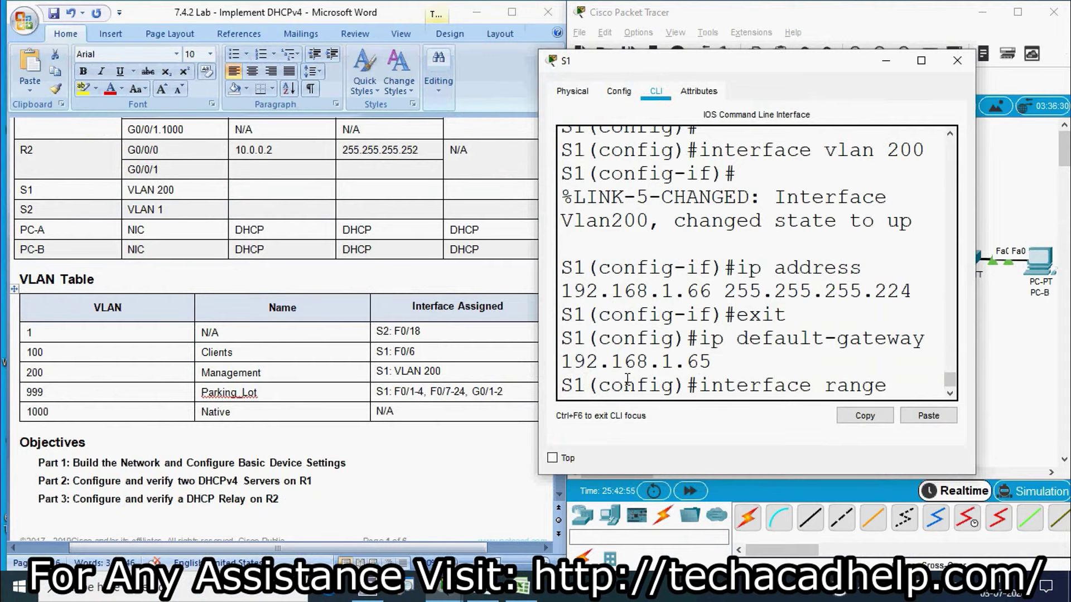
text(fa 0)
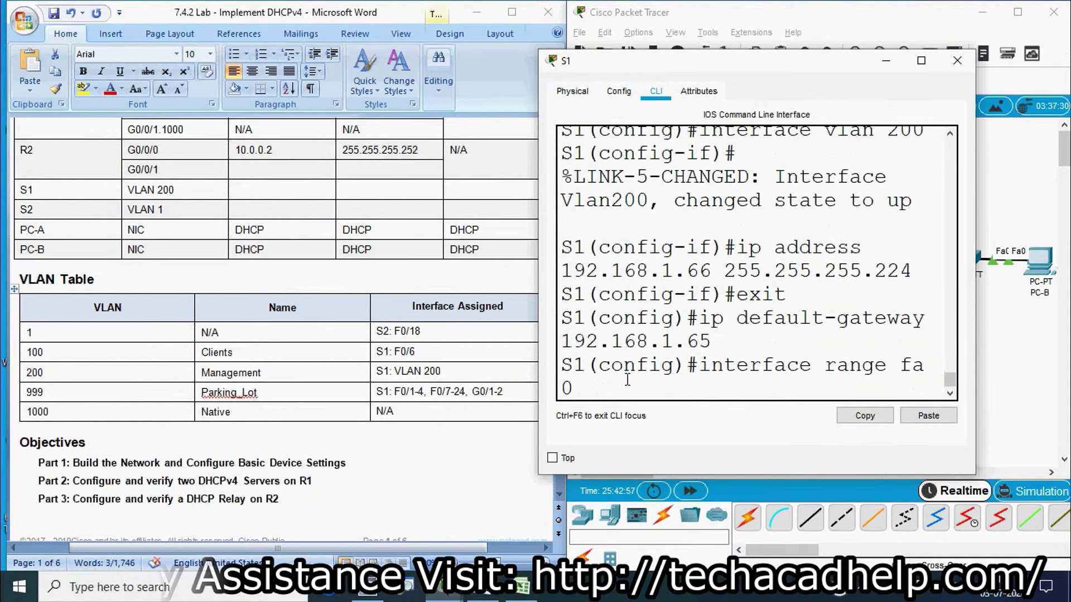
text(/1-4)
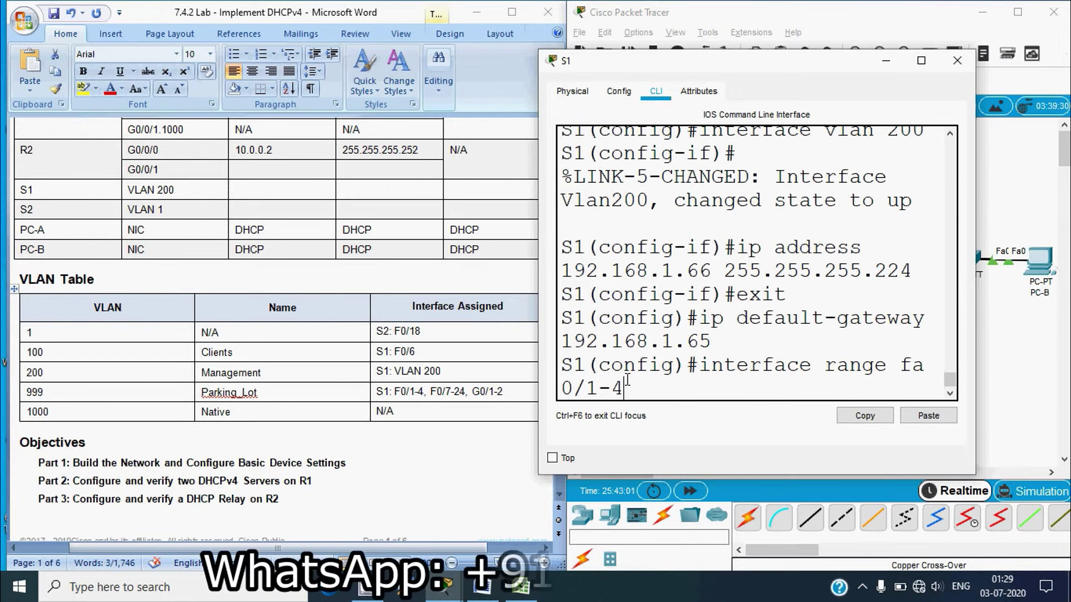
text(,fa)
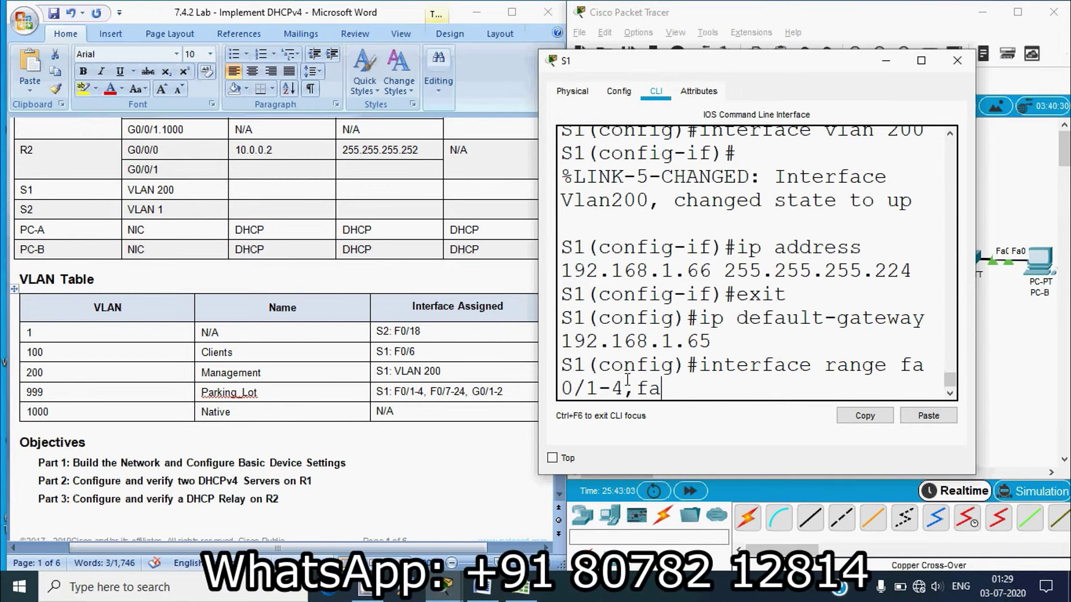
text( 0/7-24,G0/)
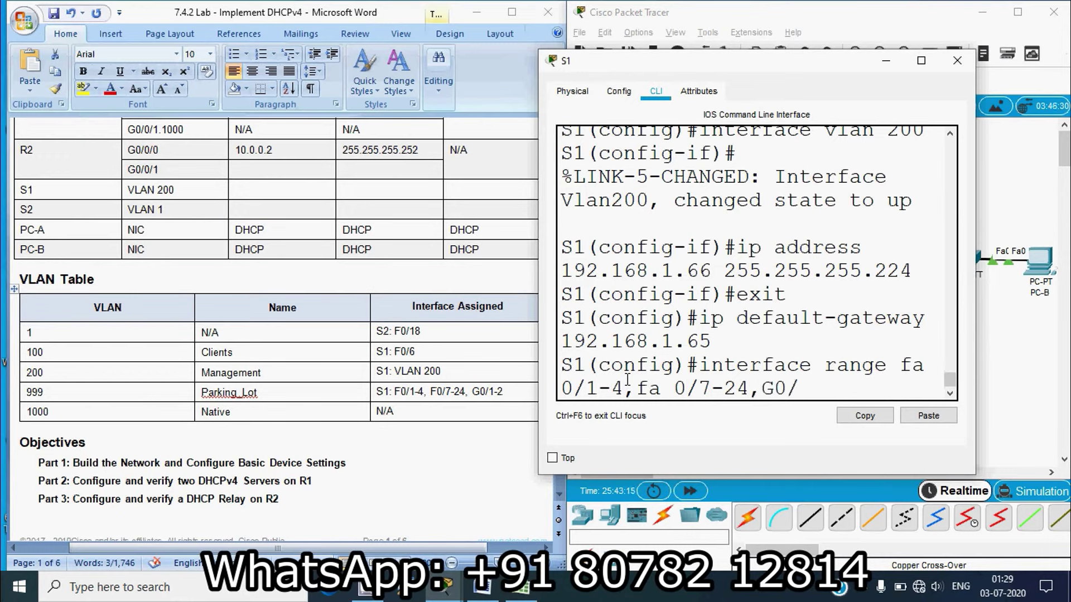
text(1-2)
key(Return)
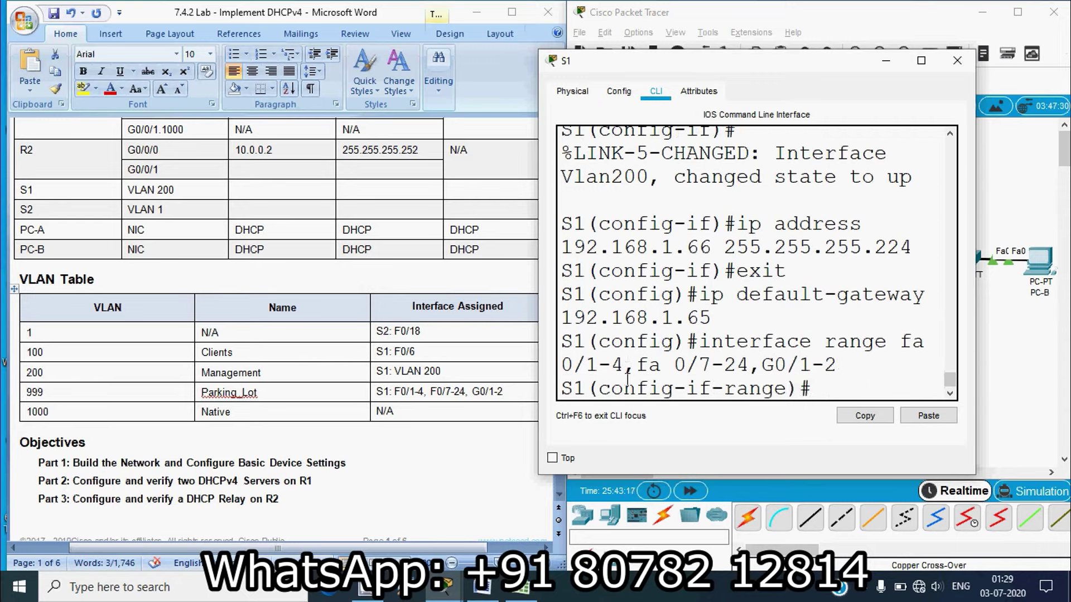
key(Return)
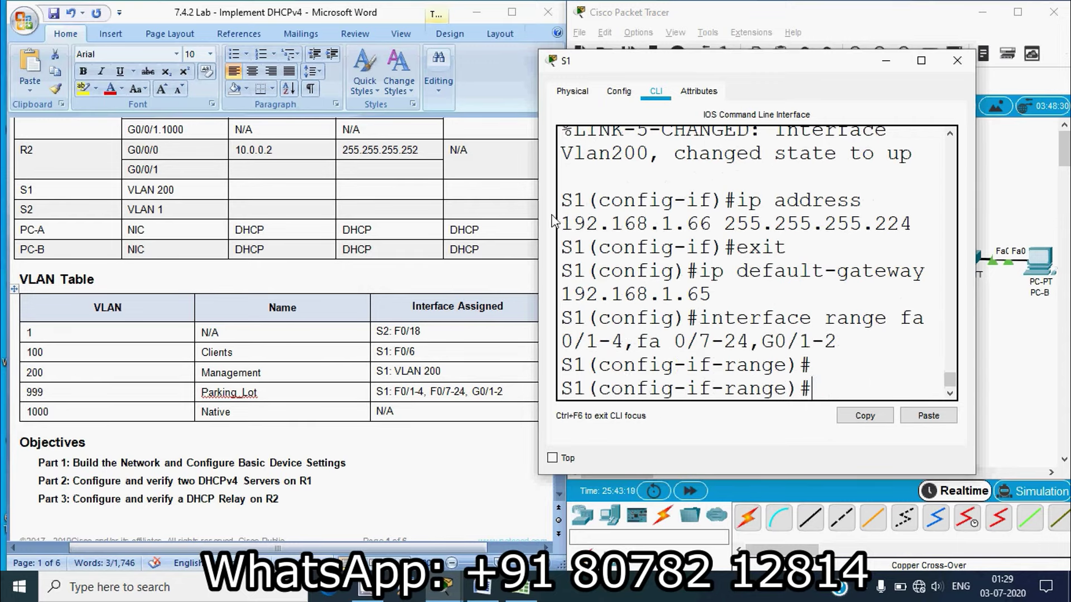
Make the selected ports access ports in VLAN 999 and shut them down
drag(539, 246, 157, 265)
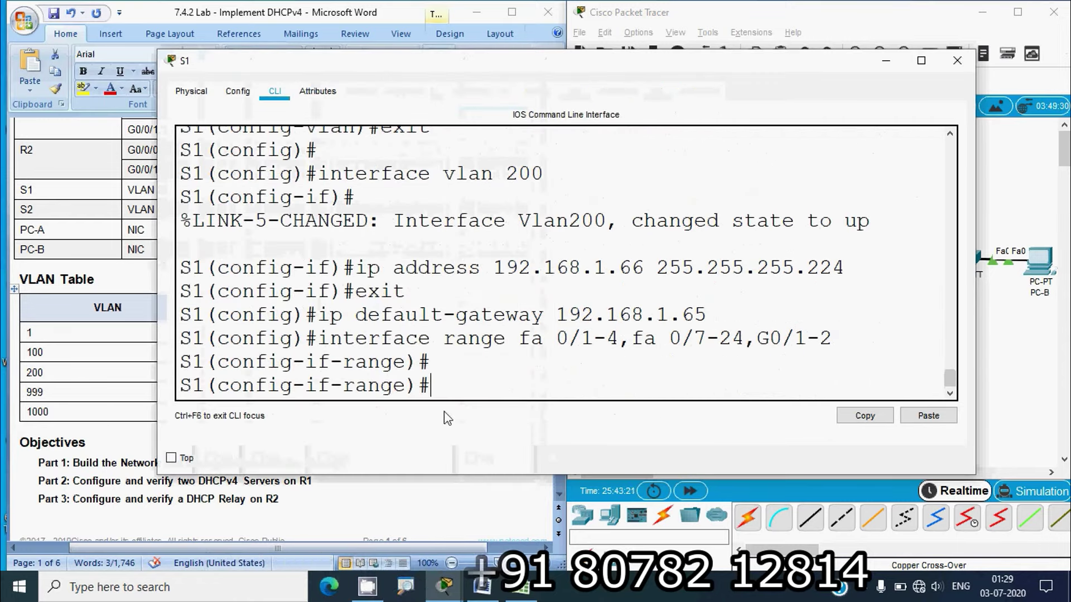
text(switchport )
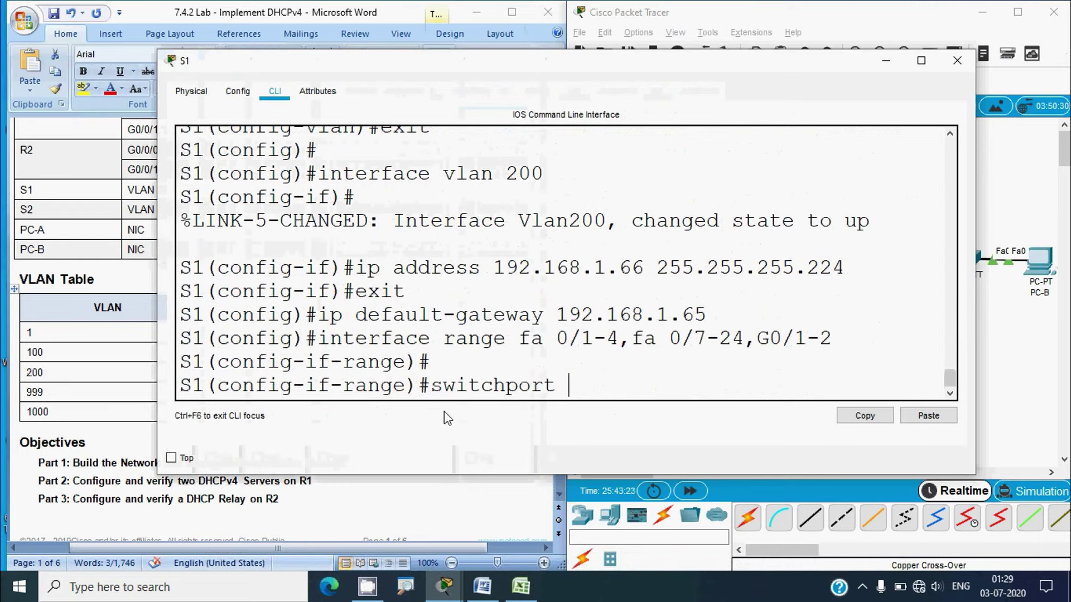
text(mode acce)
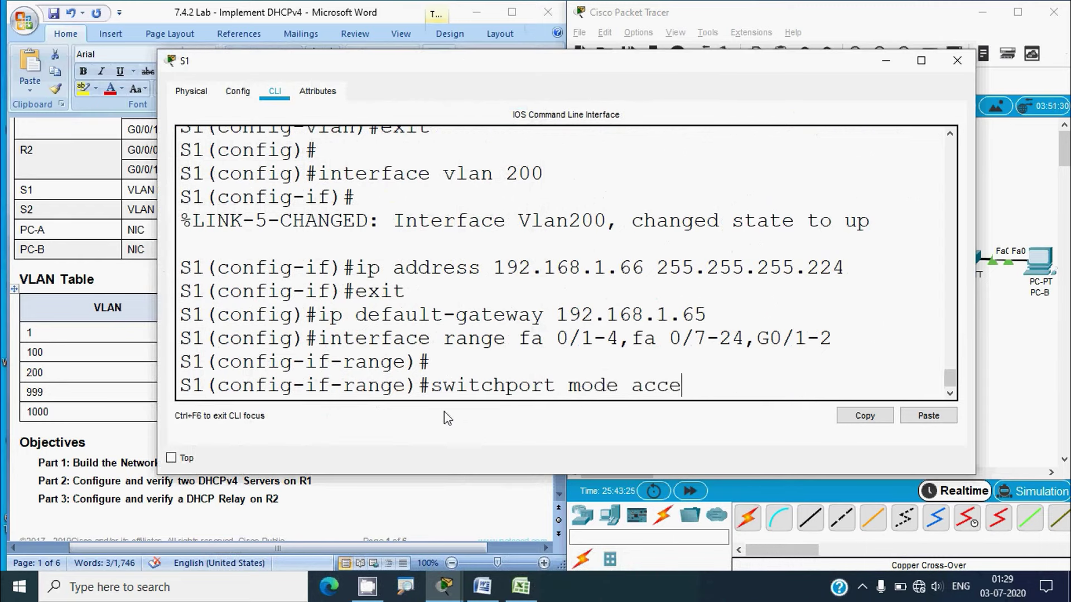
text(ss)
key(Return)
text(switc)
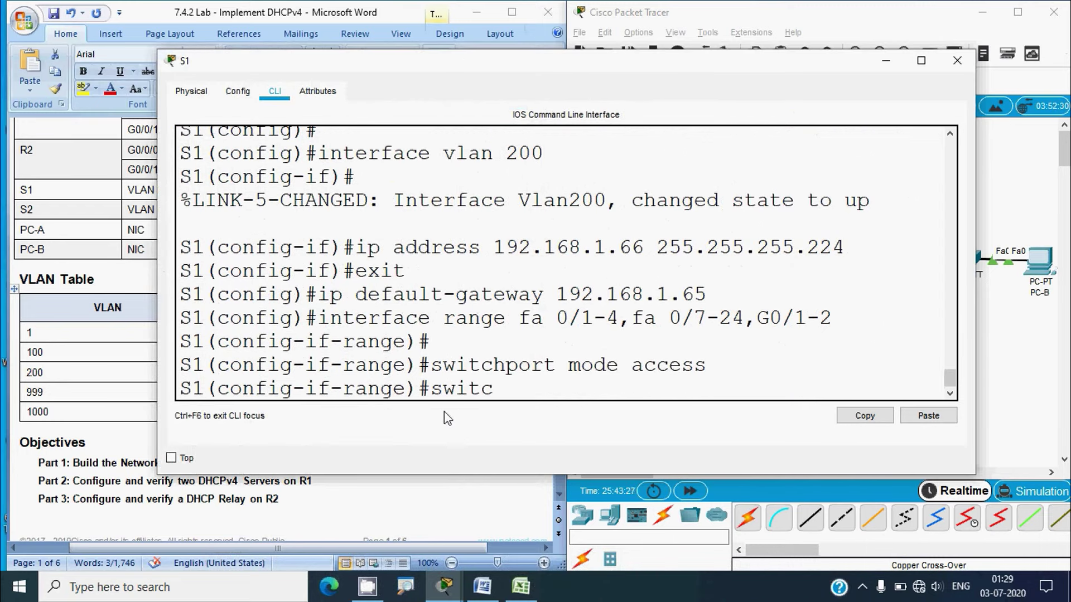
text(hport access vlan )
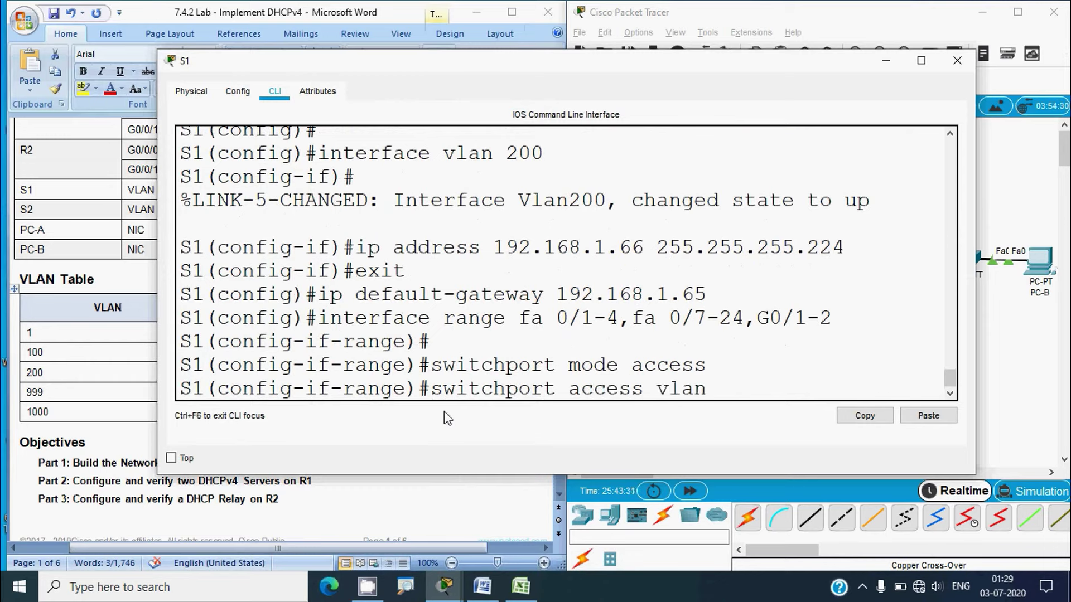
text(999)
key(Return)
text(shutdown)
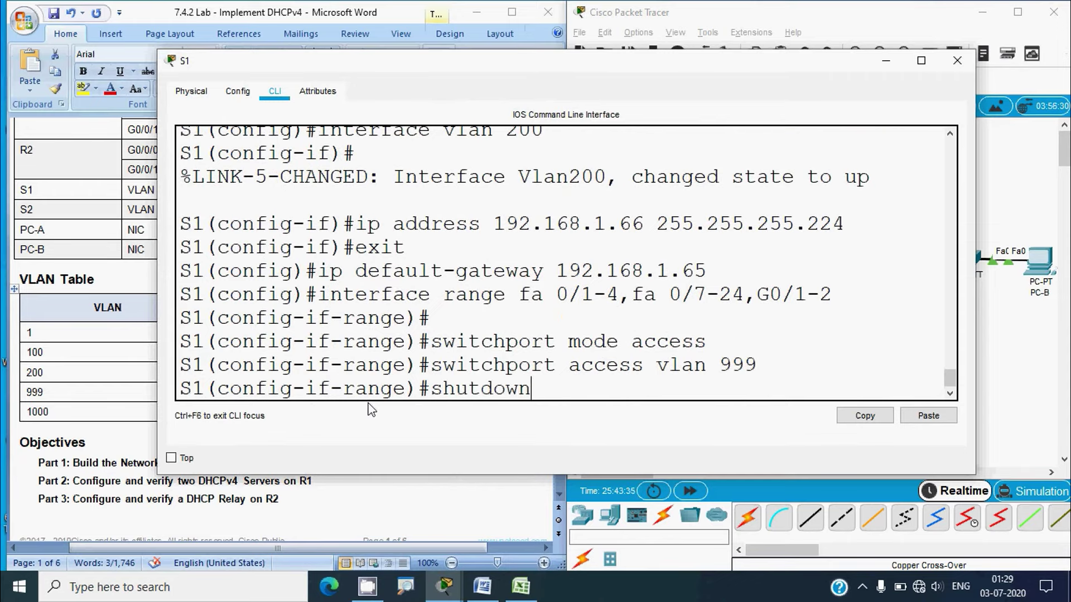
key(Return)
key(Return)
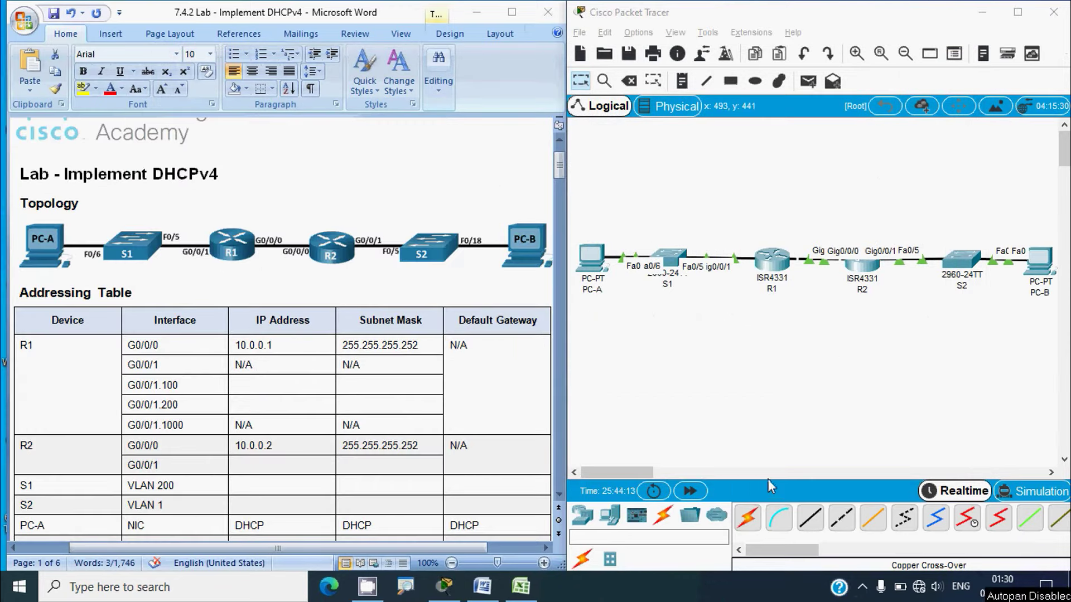
Open S2's console and position it beside the lab document
click(963, 270)
drag(440, 83, 638, 31)
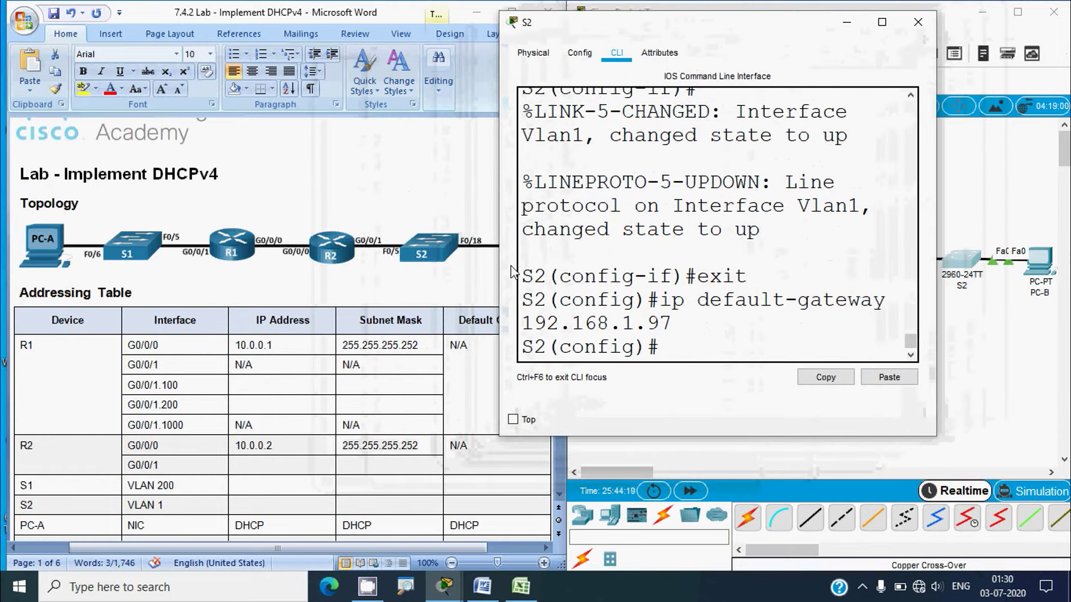
click(428, 288)
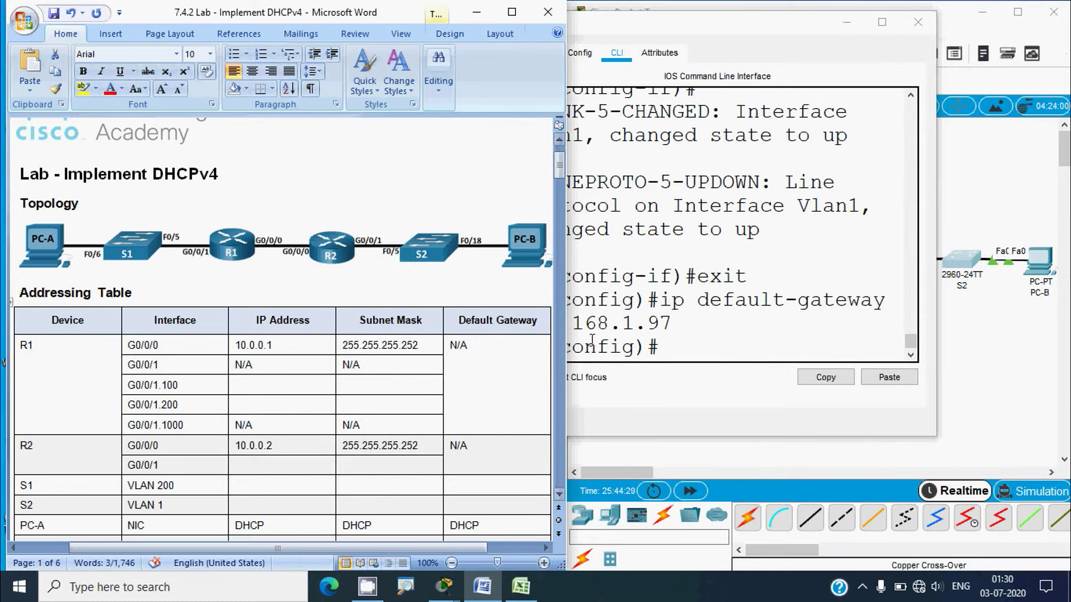
click(680, 351)
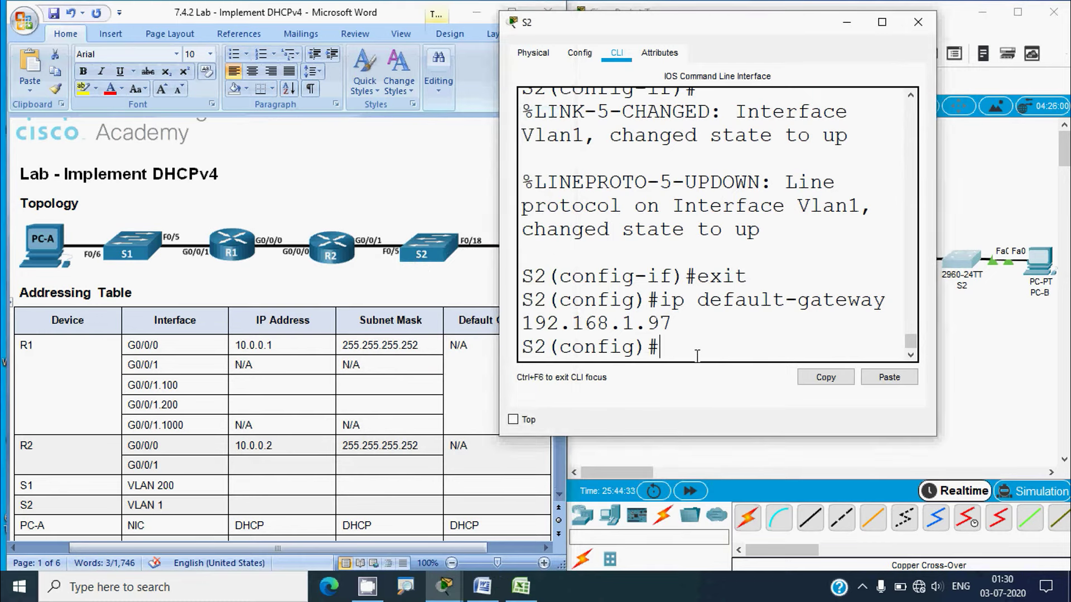
Shut down S2's ports fa0/1-4, fa0/6-17, fa0/19-24 and g0/1-2
text(interface)
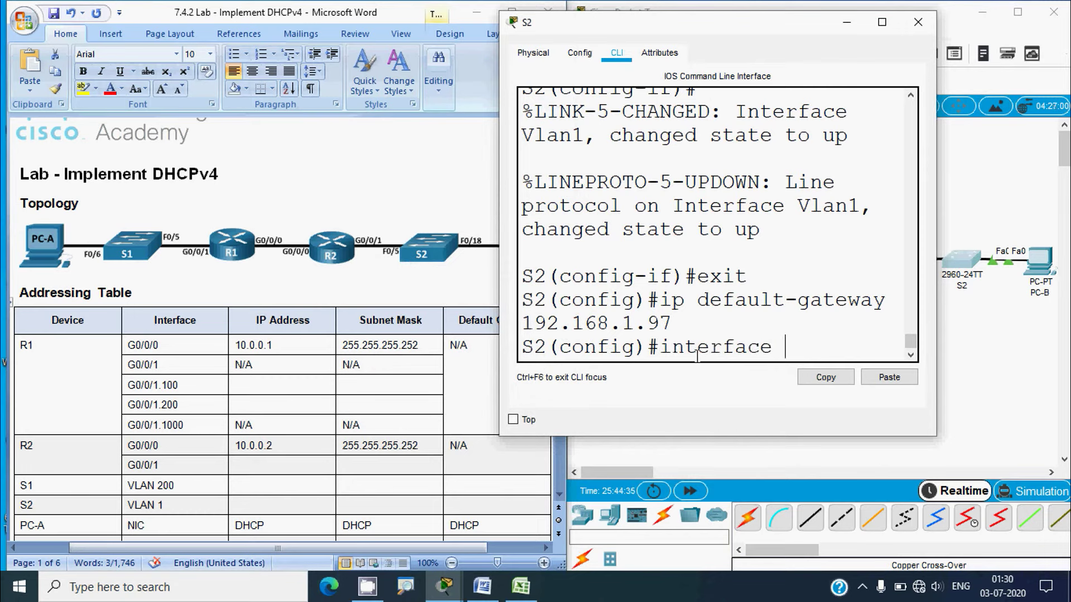
text( range fa 0/1)
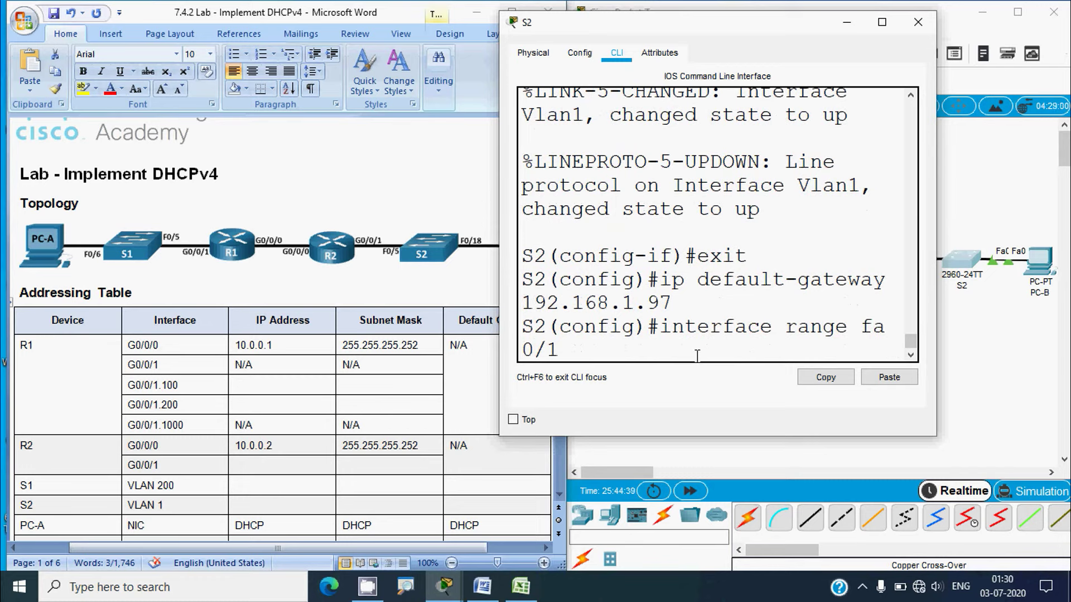
text(-4,fa 0/)
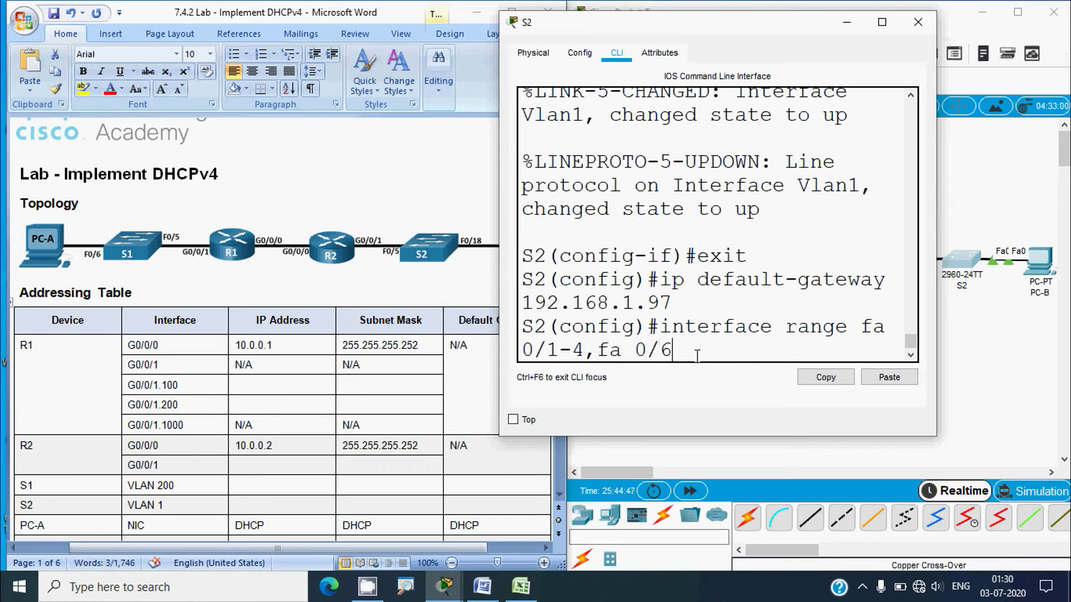
text(6-17,fa 0/)
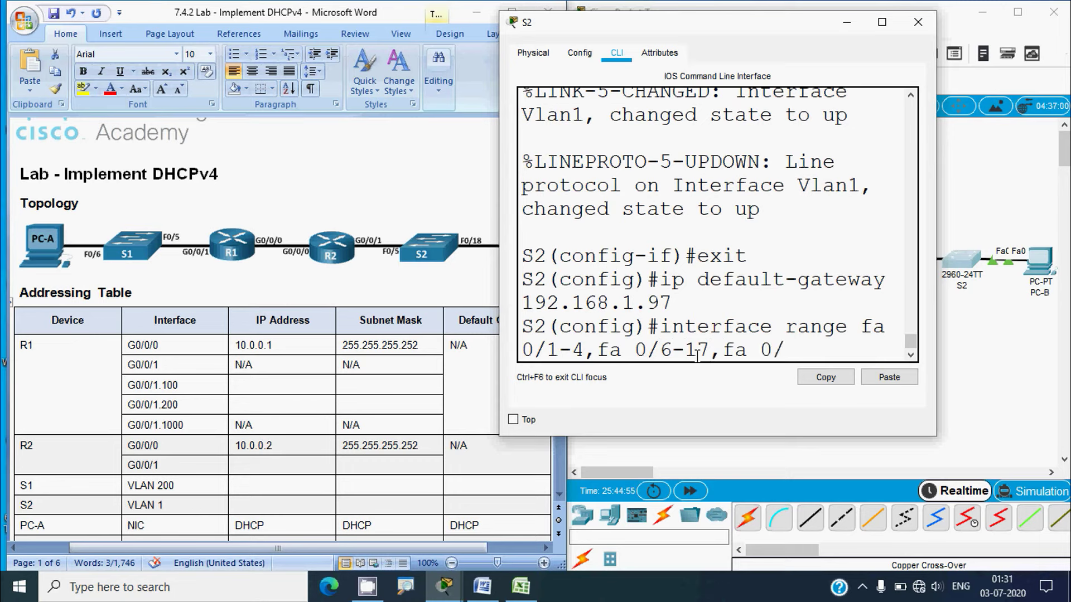
text(19-24,)
text(g)
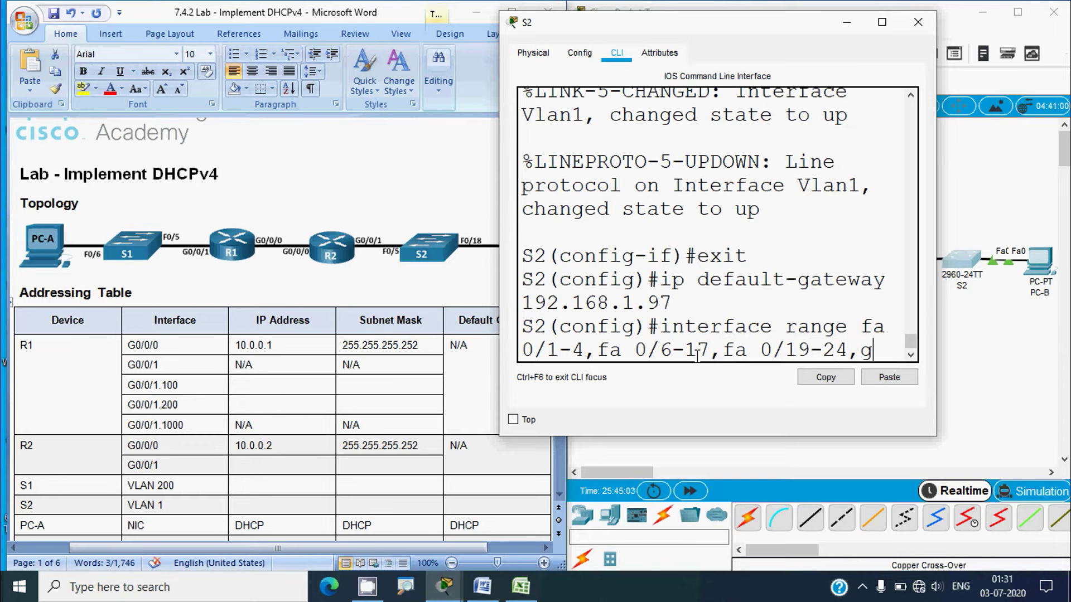
text(0/1-2)
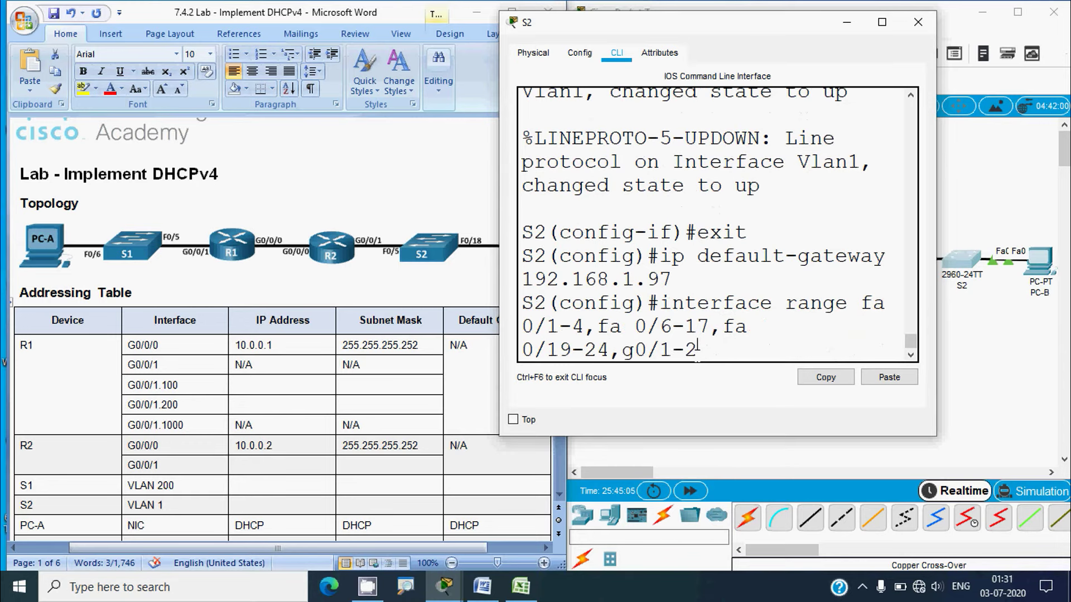
key(Return)
text(shutdown)
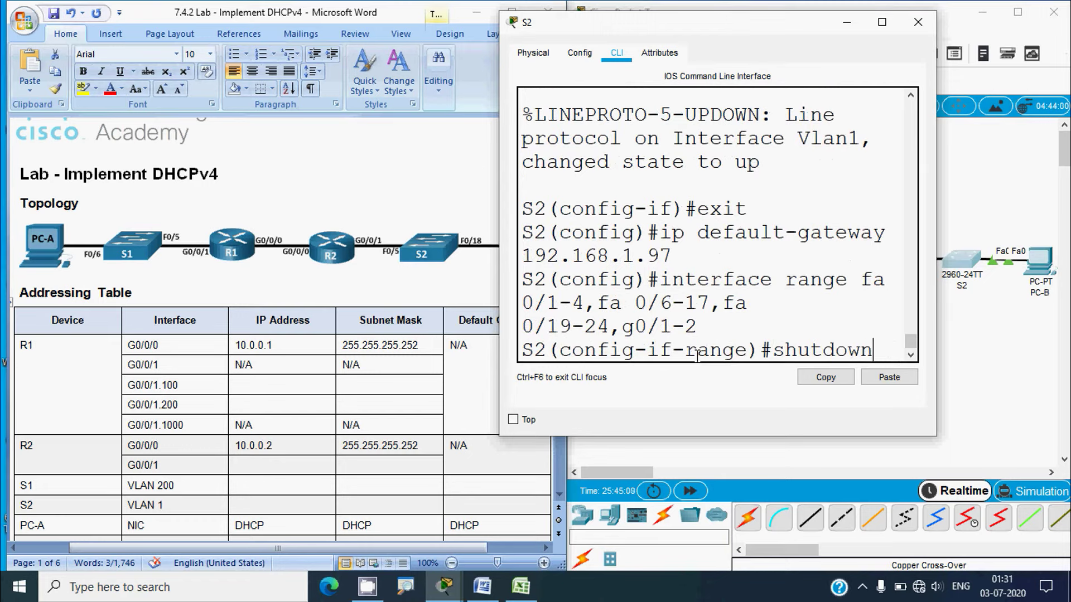
key(Return)
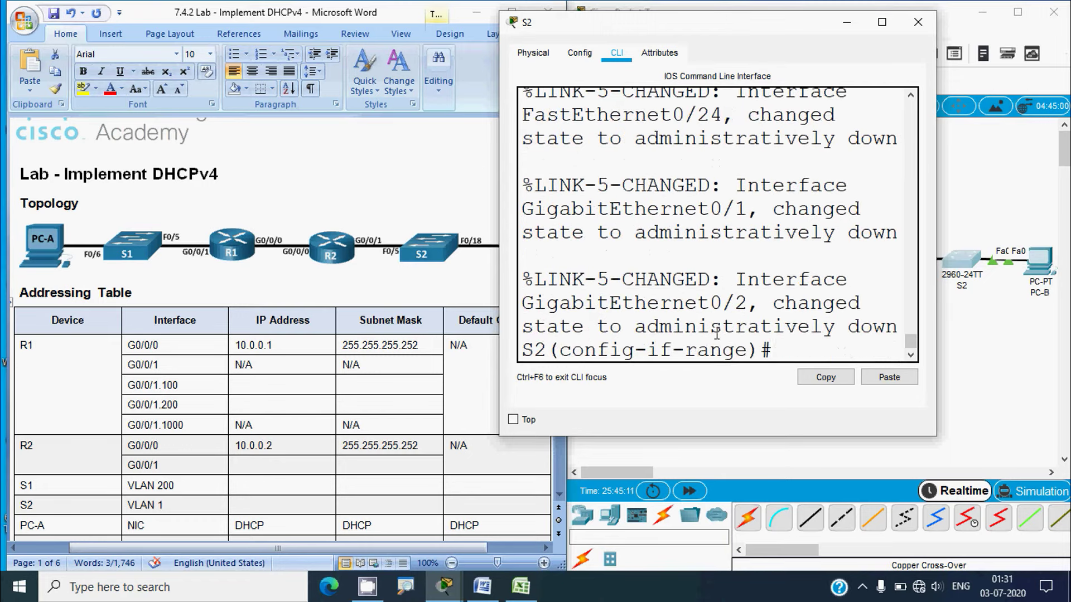
click(917, 21)
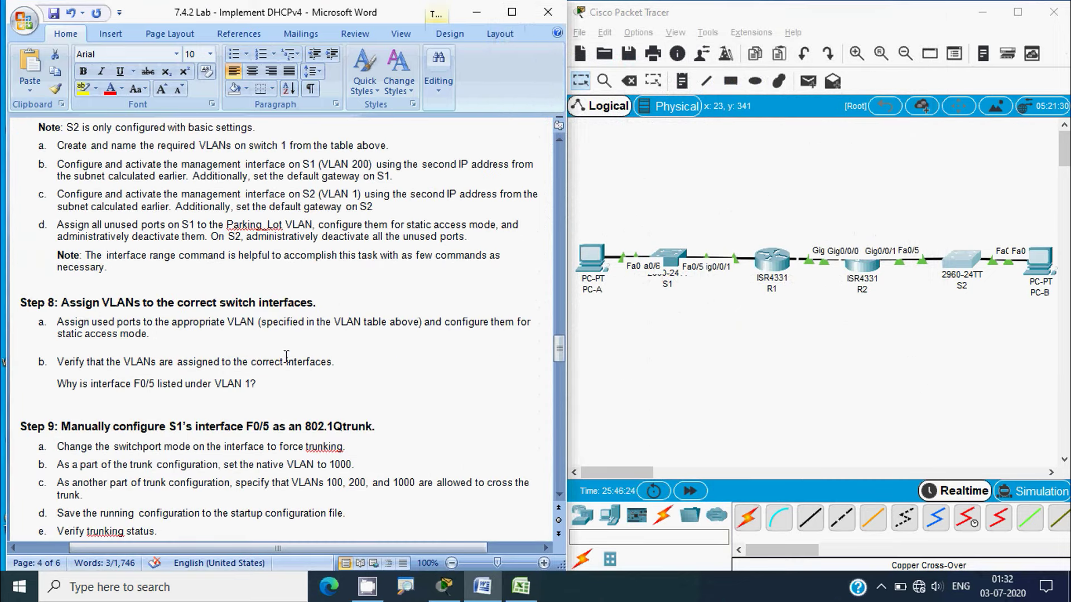
Read Steps 8 and 9 in Word, return to the VLAN table, and reopen S1's command line
key(alt)
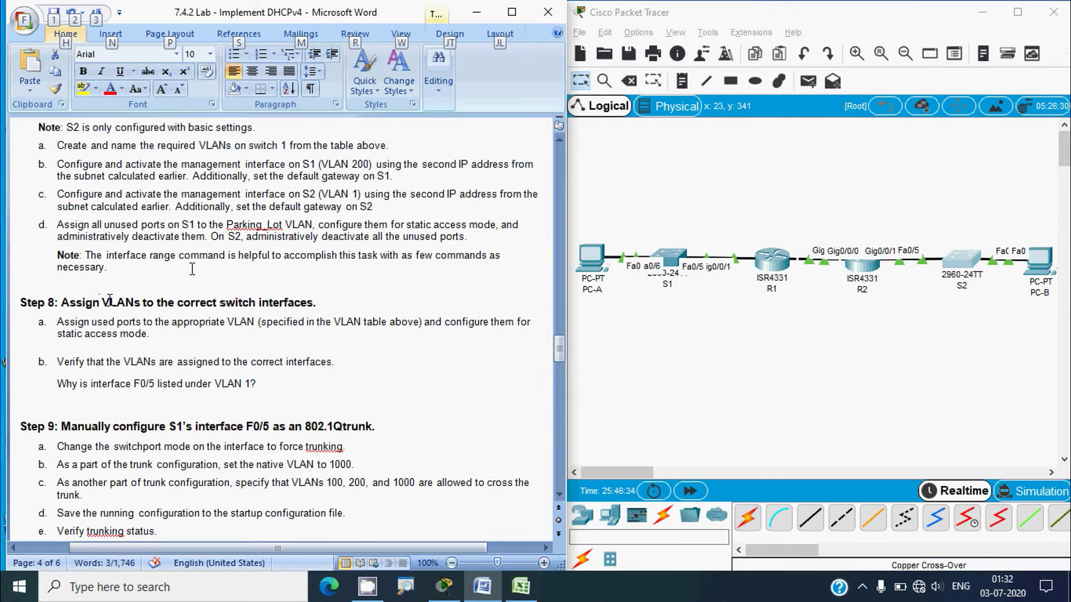
scroll(100, 350, down, 1)
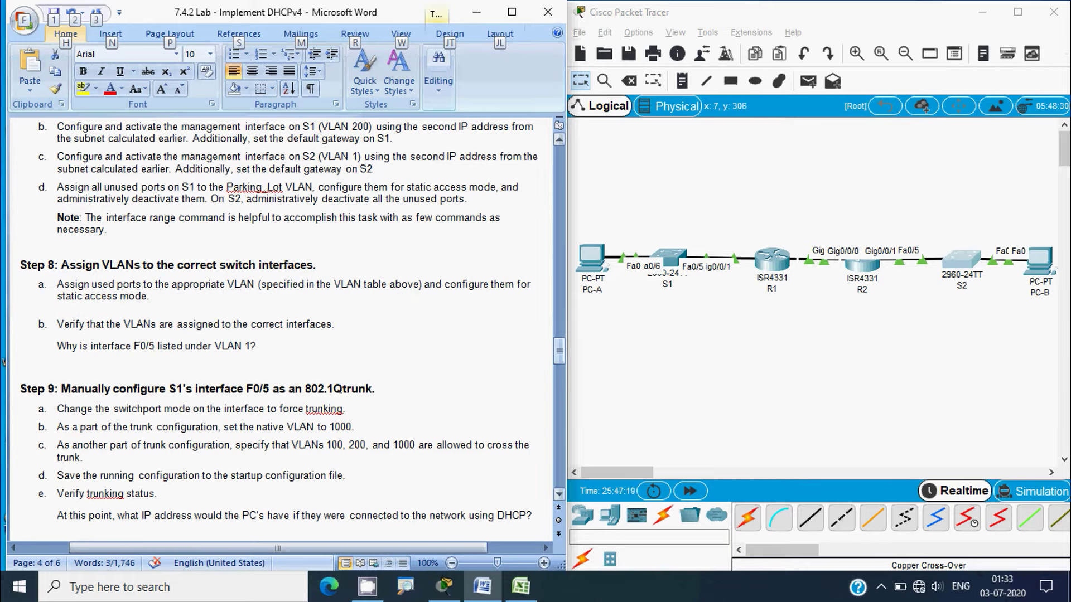
drag(559, 350, 555, 199)
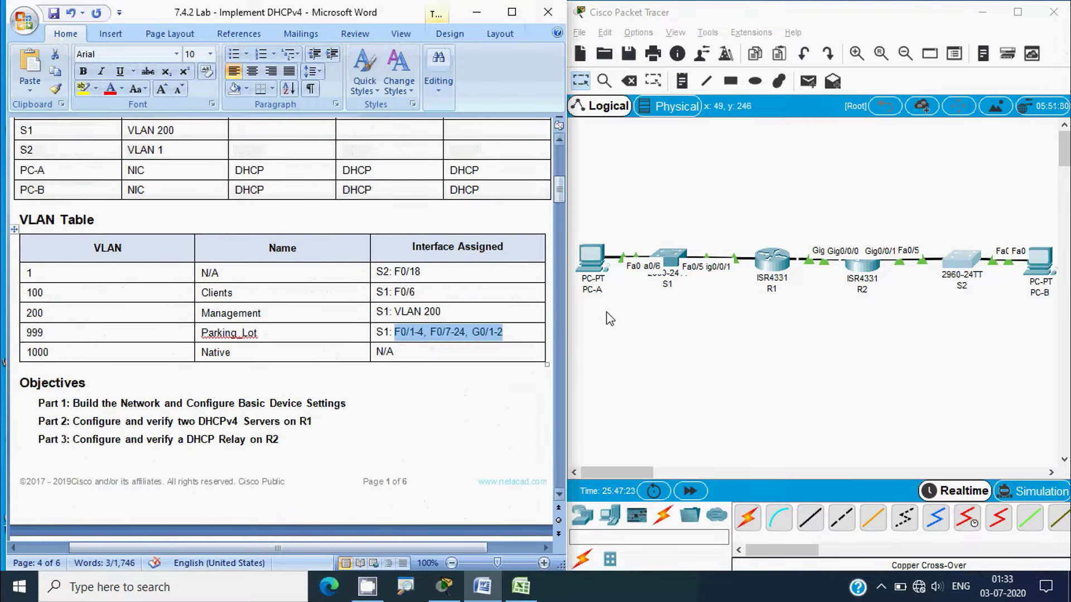
click(629, 329)
click(667, 262)
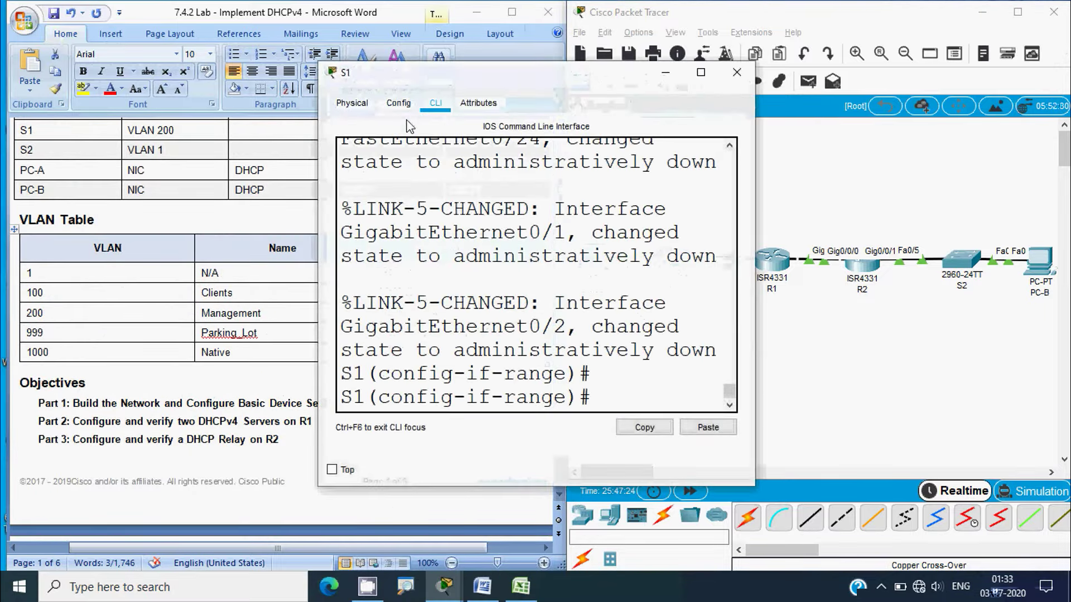
Exit the interface range and start configuring S1's interface fa0/6
drag(422, 89, 651, 63)
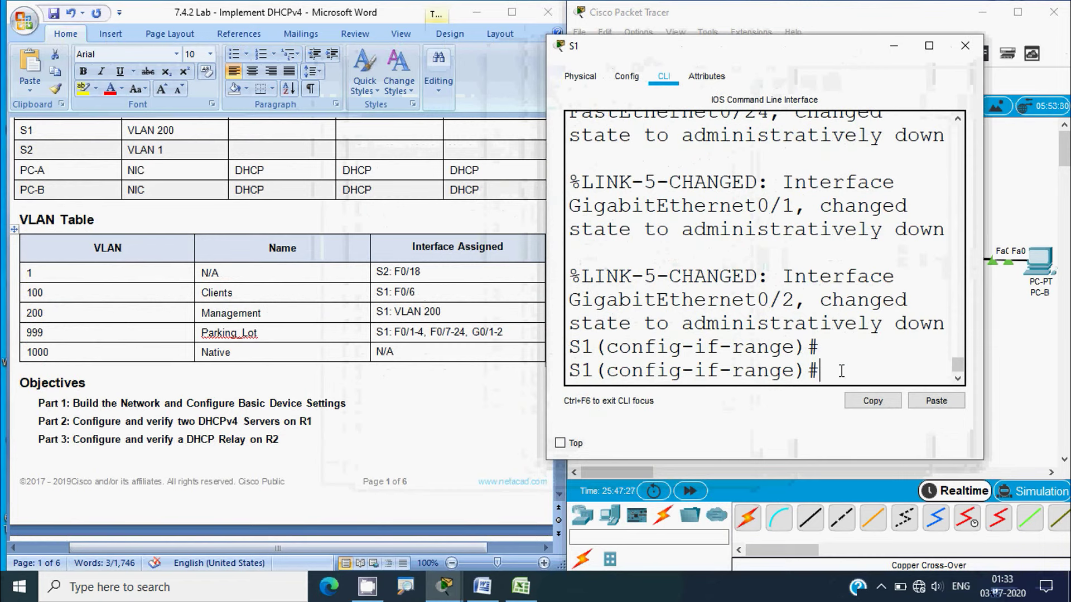
text(exit)
key(Return)
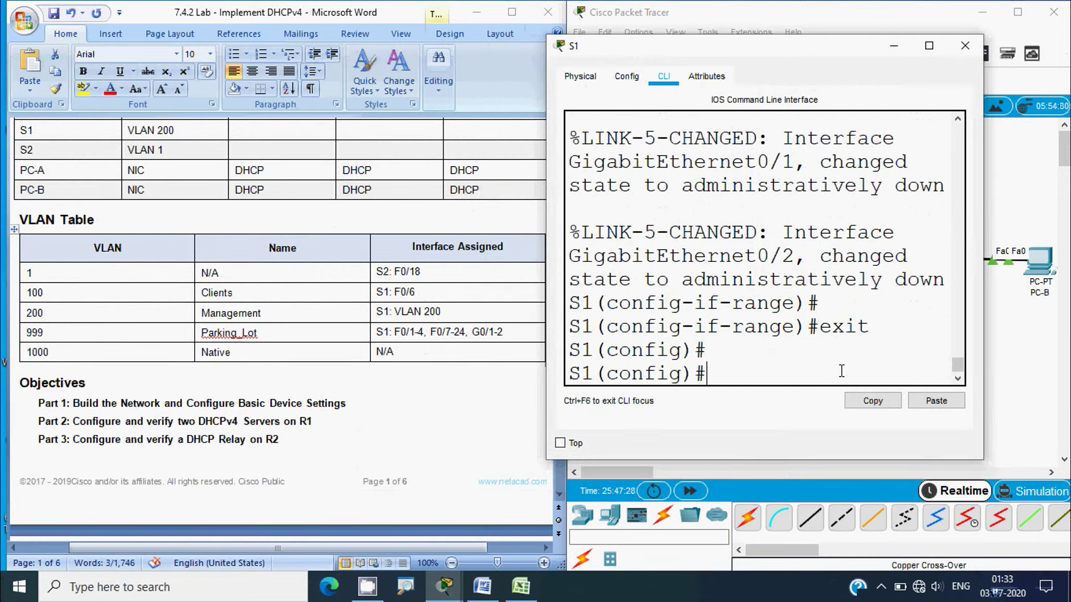
text(interface fa)
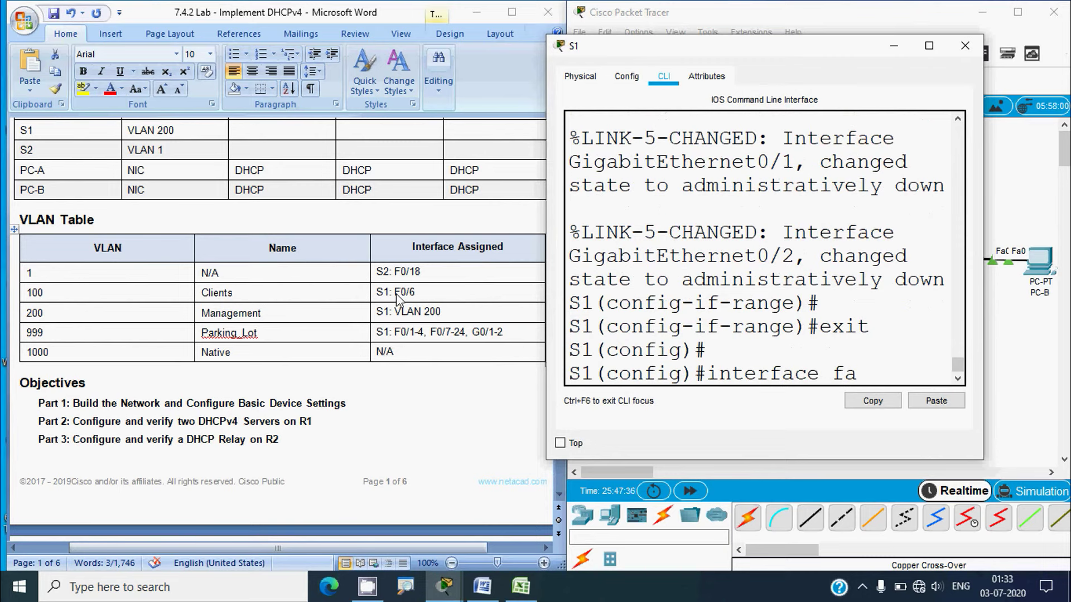
text( 0/6)
key(Return)
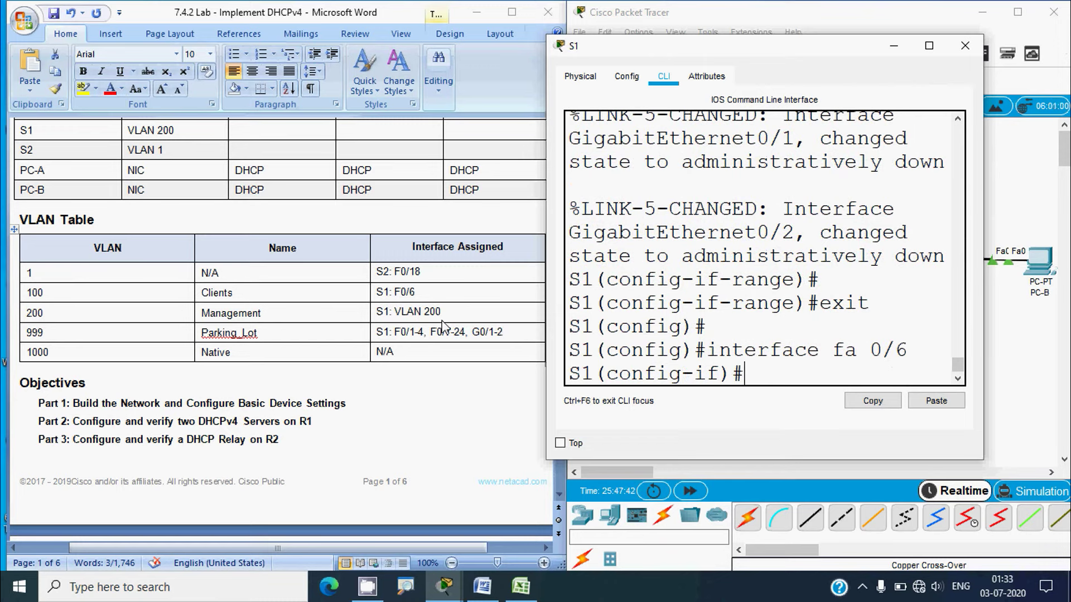
Make F0/6 a static access port with switchport access vlan 100
text(switchp)
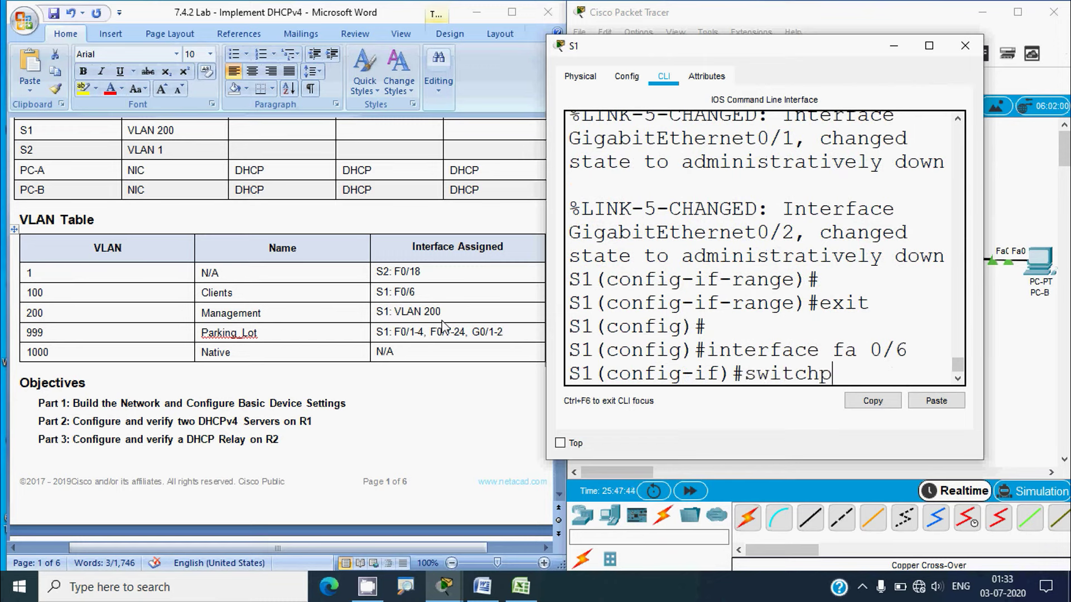
text(rort mdo)
key(BackSpace)
text(ode access)
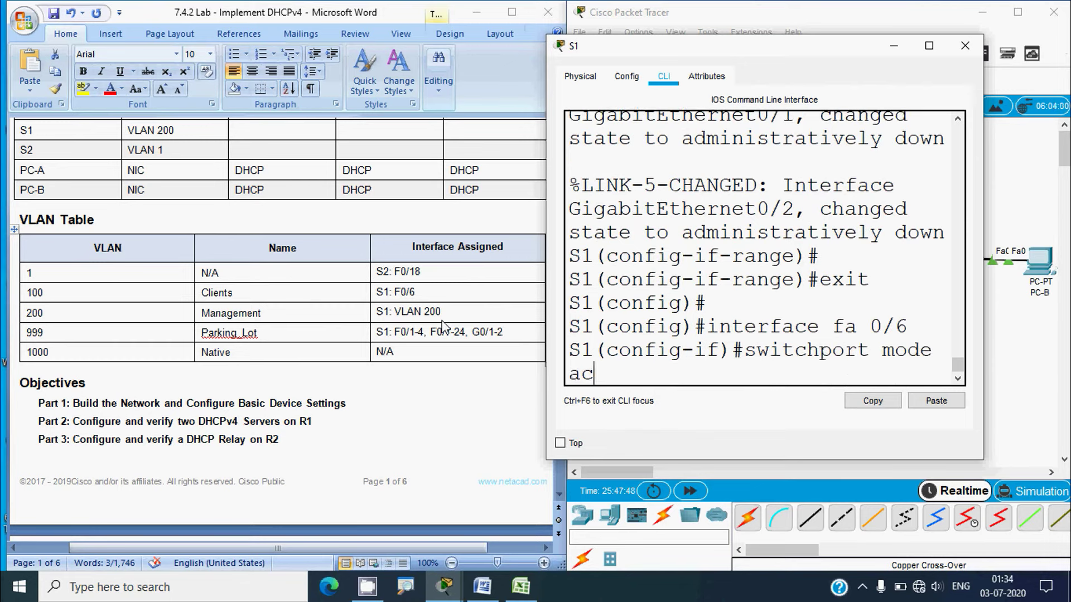
key(Return)
text(swit)
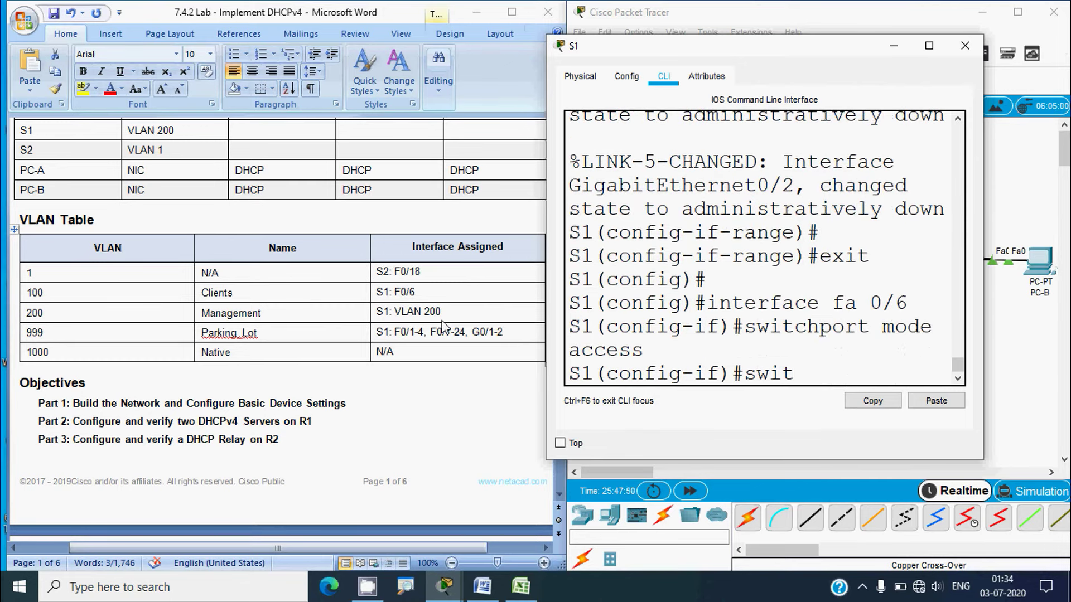
text(chport acce)
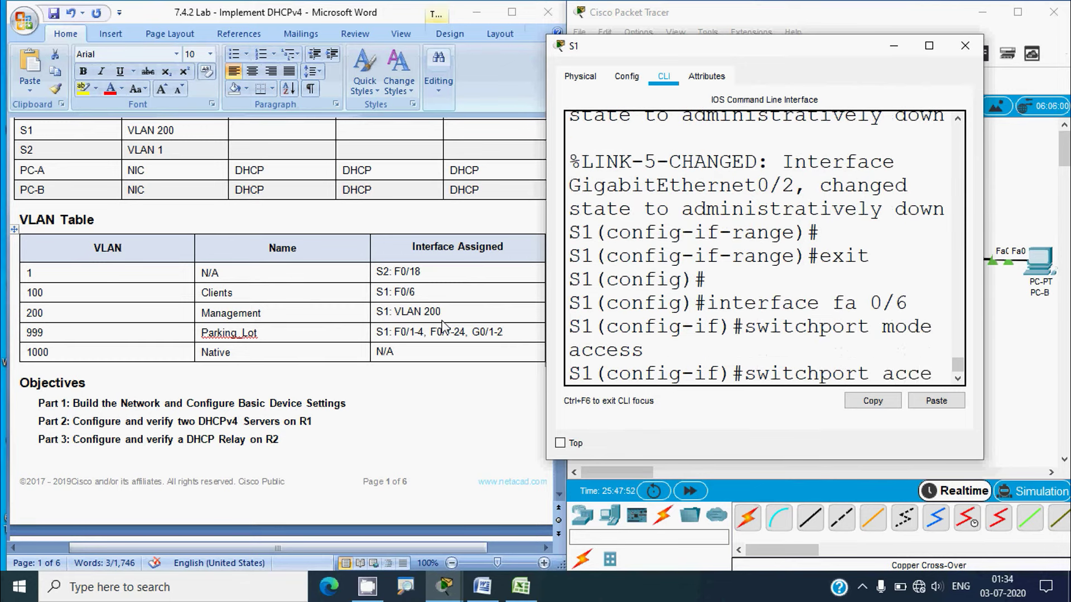
text(ss vlan )
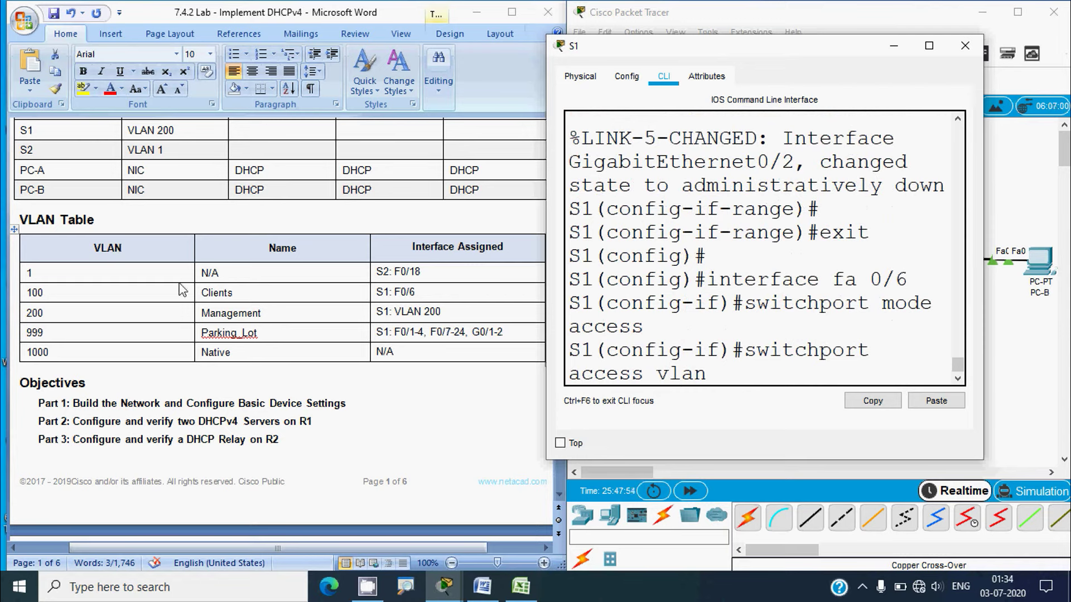
text(100)
key(Return)
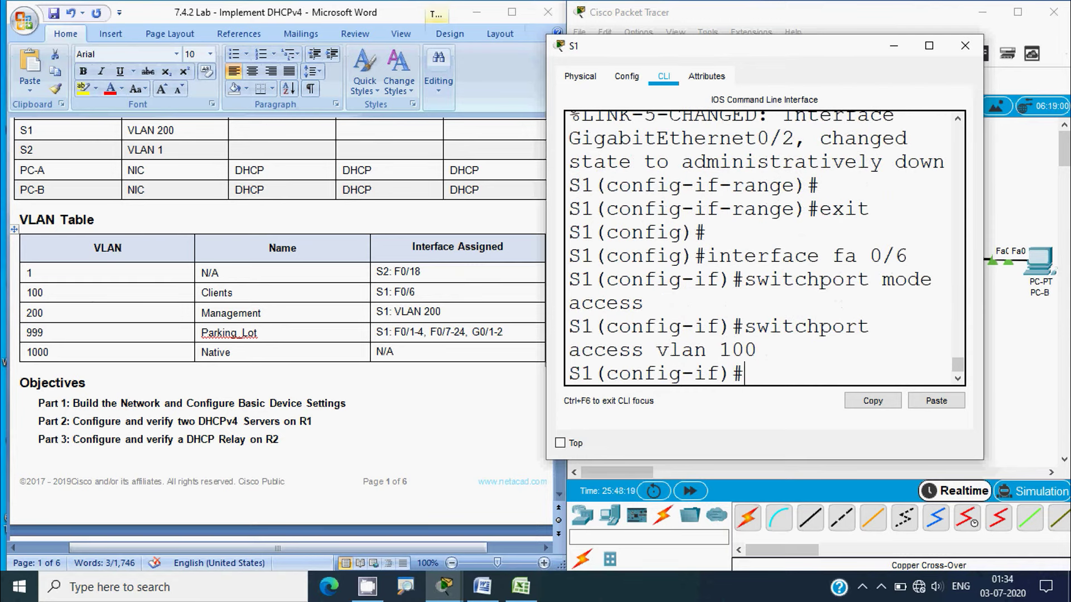
drag(502, 332, 394, 332)
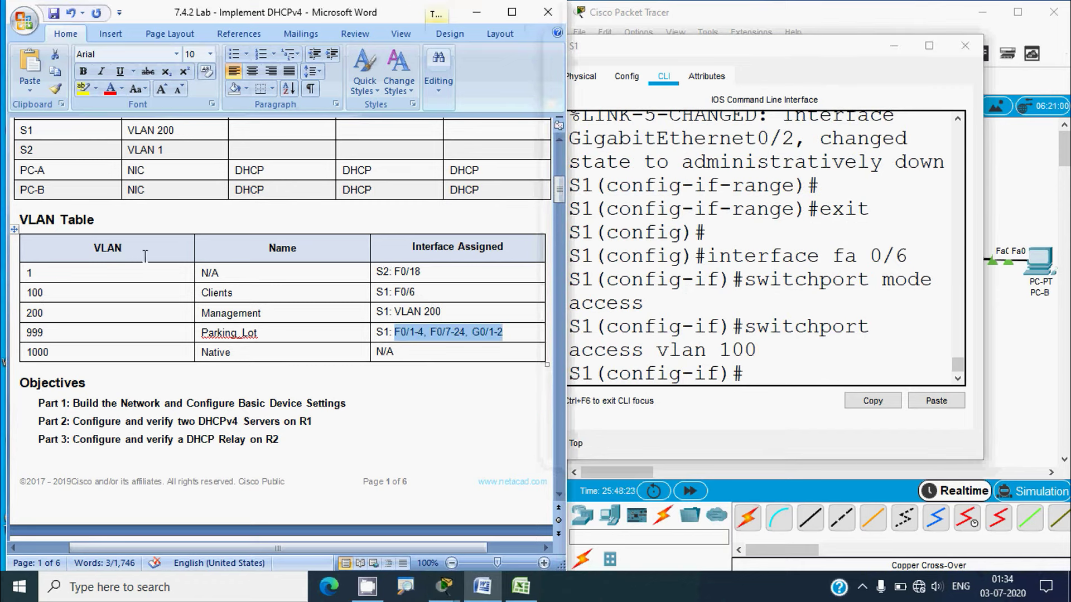
click(99, 275)
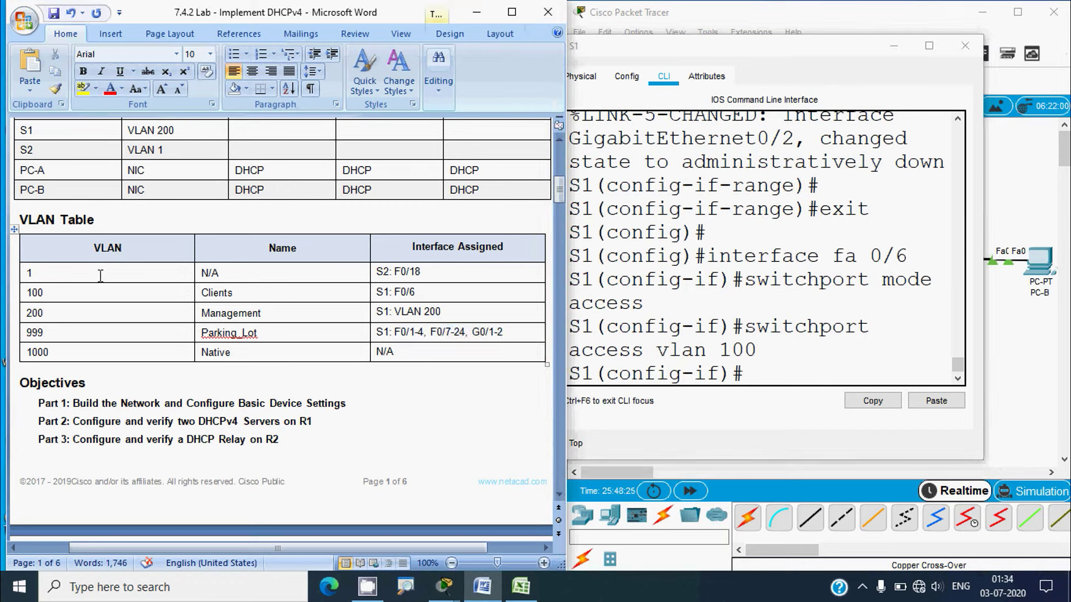
click(895, 195)
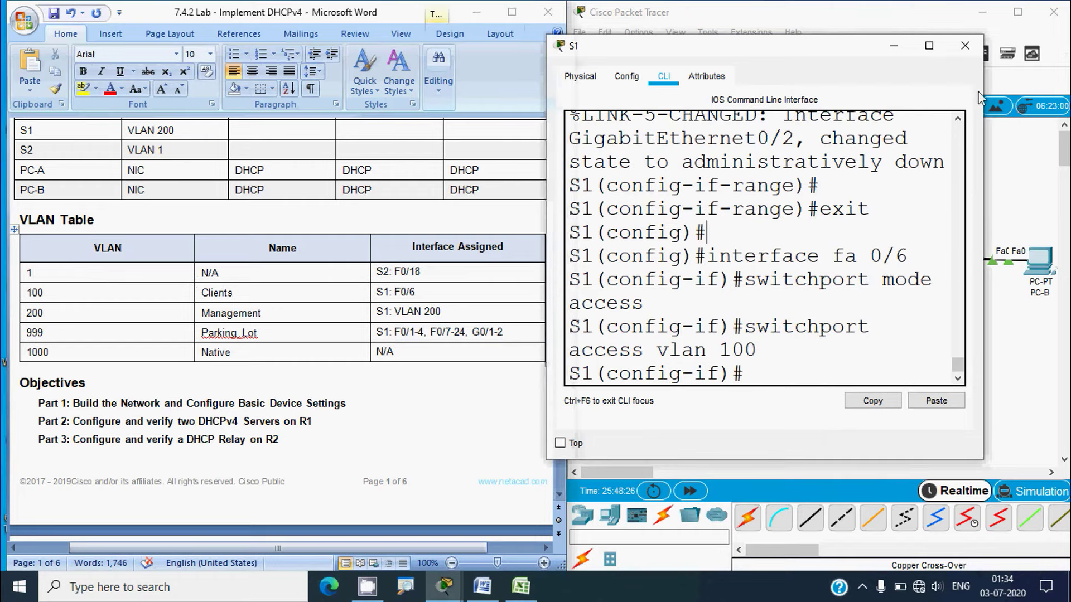
Show the Step 8 and Step 9 tasks on page 4 in Word, then reopen S1's command line
click(965, 46)
drag(559, 140, 553, 350)
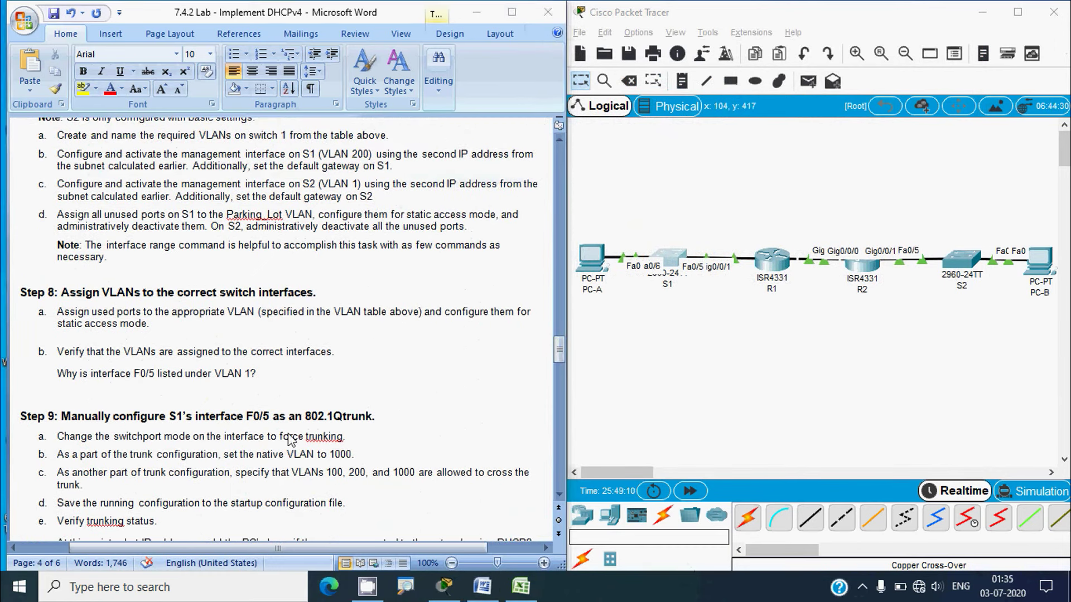
click(79, 374)
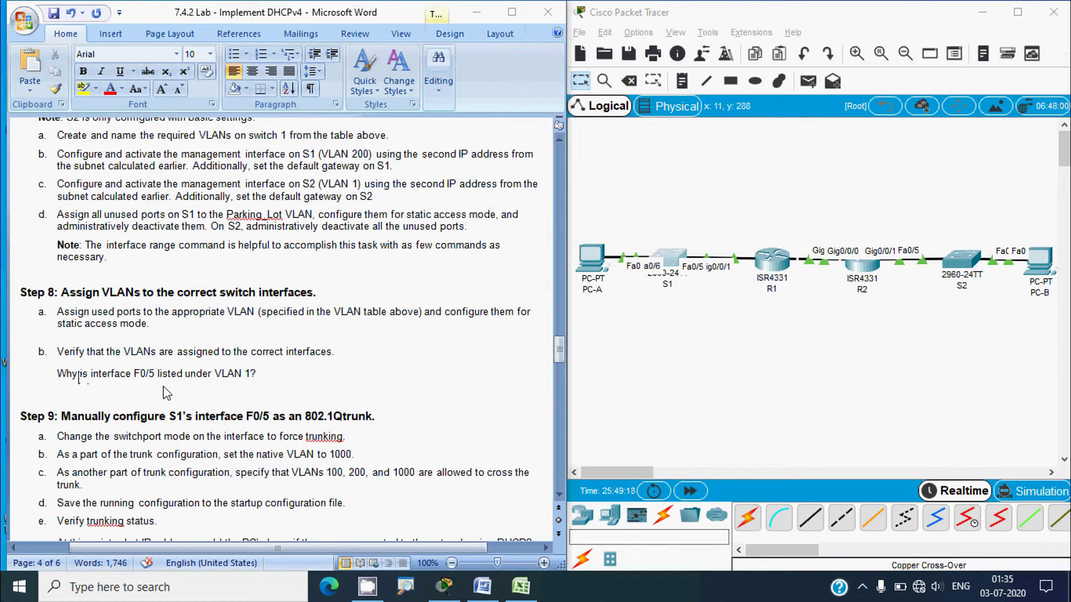
click(245, 388)
key(alt)
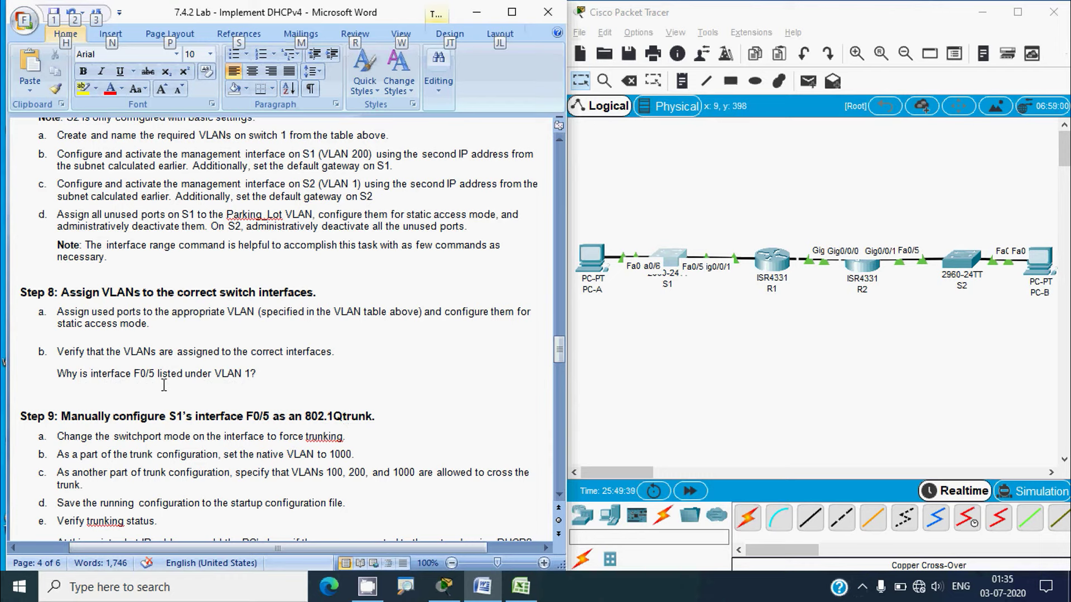
click(720, 345)
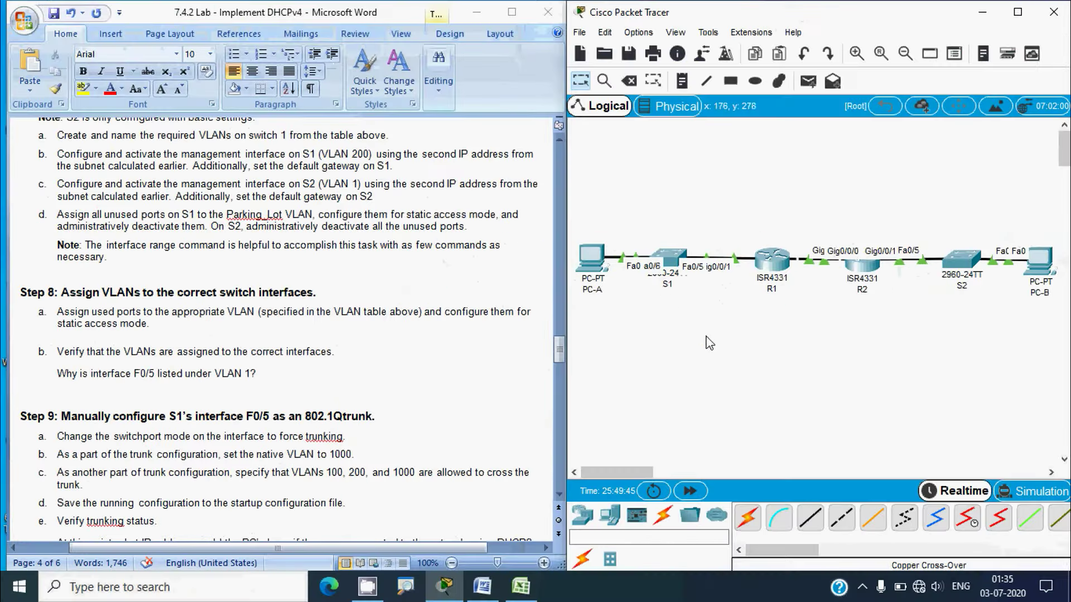
click(575, 251)
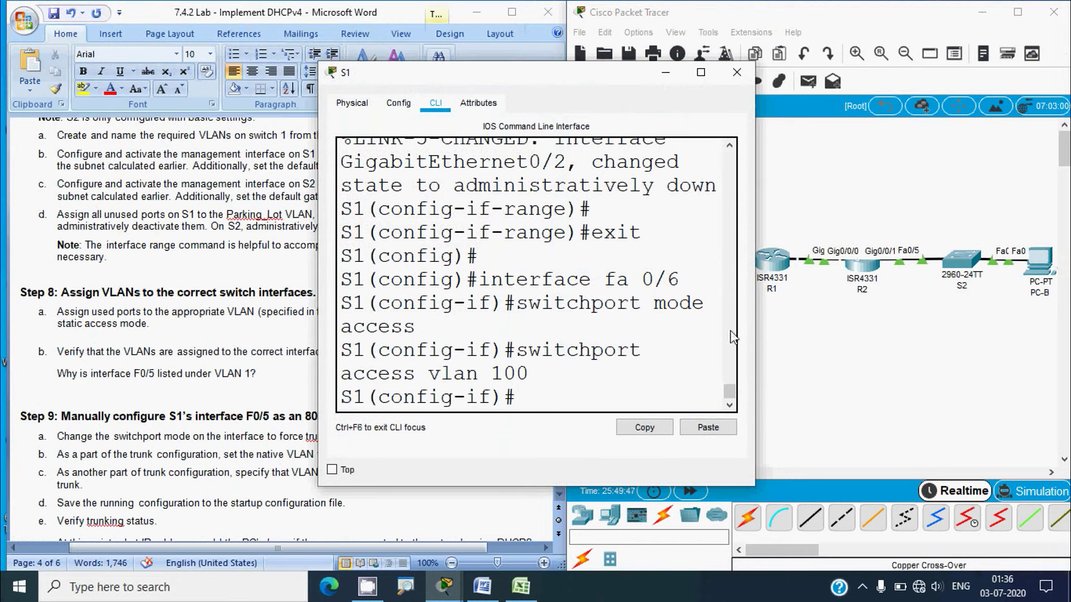
Widen S1's window, exit configuration mode with 'end', and run 'show vlan brief'
drag(754, 312, 964, 315)
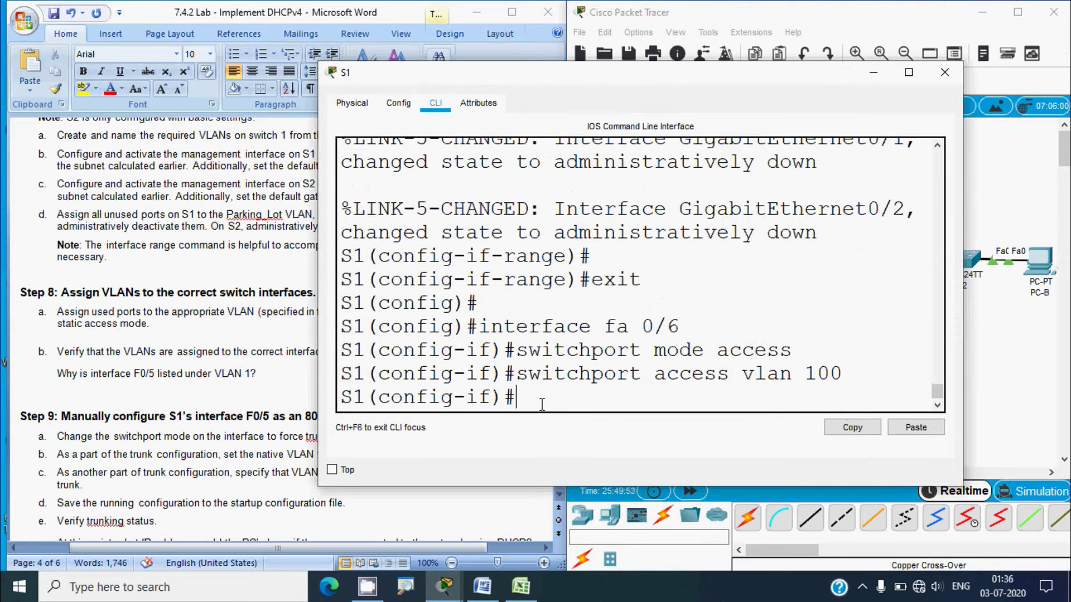
text(end)
key(Return)
text(show )
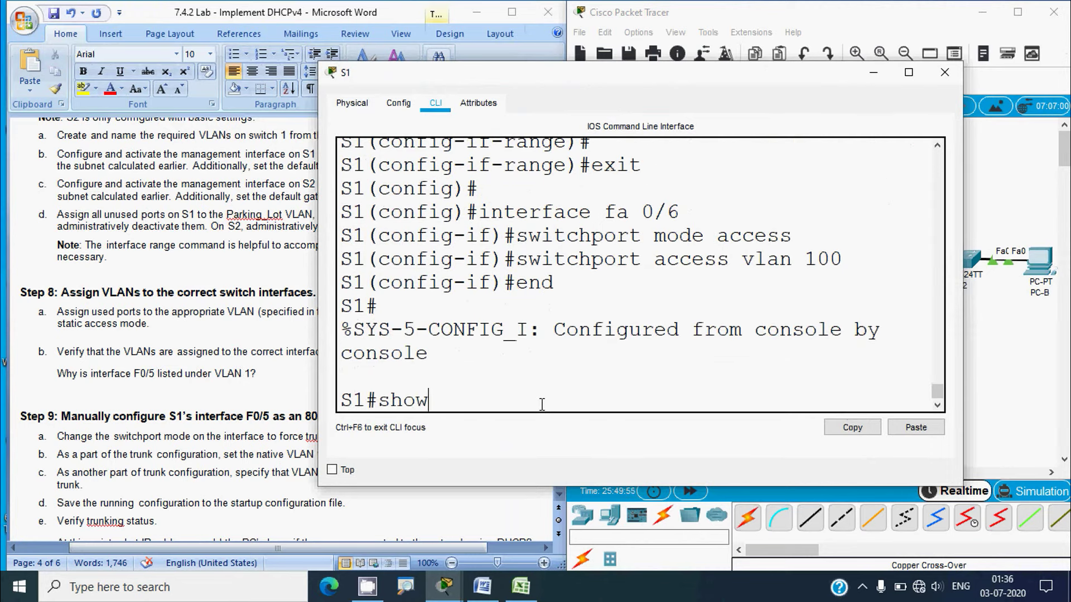
text(vla)
key(BackSpace)
text(lan brie)
key(Return)
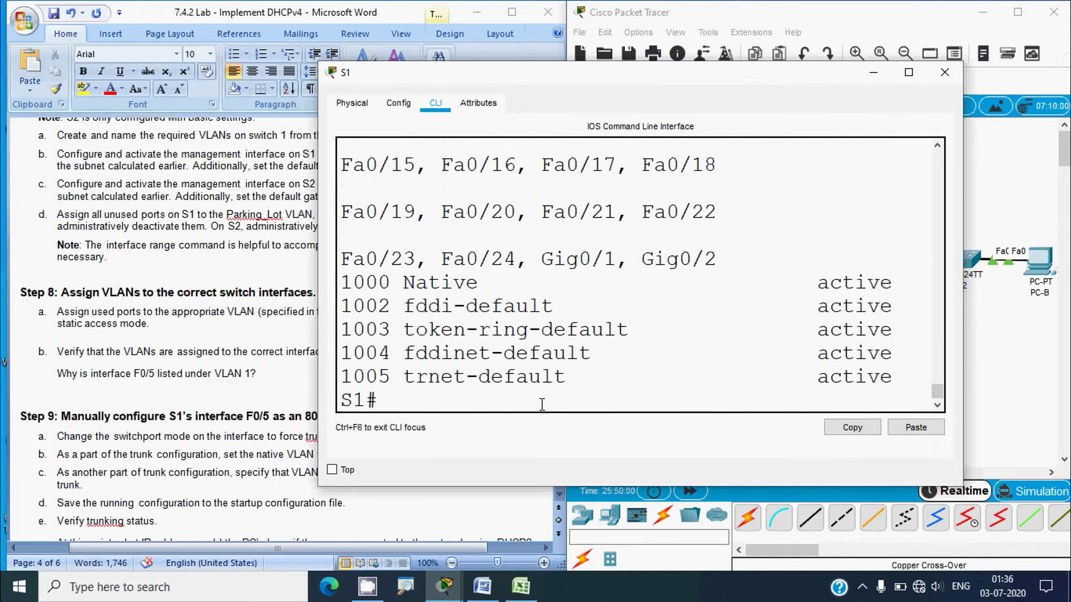
Review the full VLAN table, noting F0/6 in VLAN 100 and F0/5 in VLAN 1, then close S1
click(908, 72)
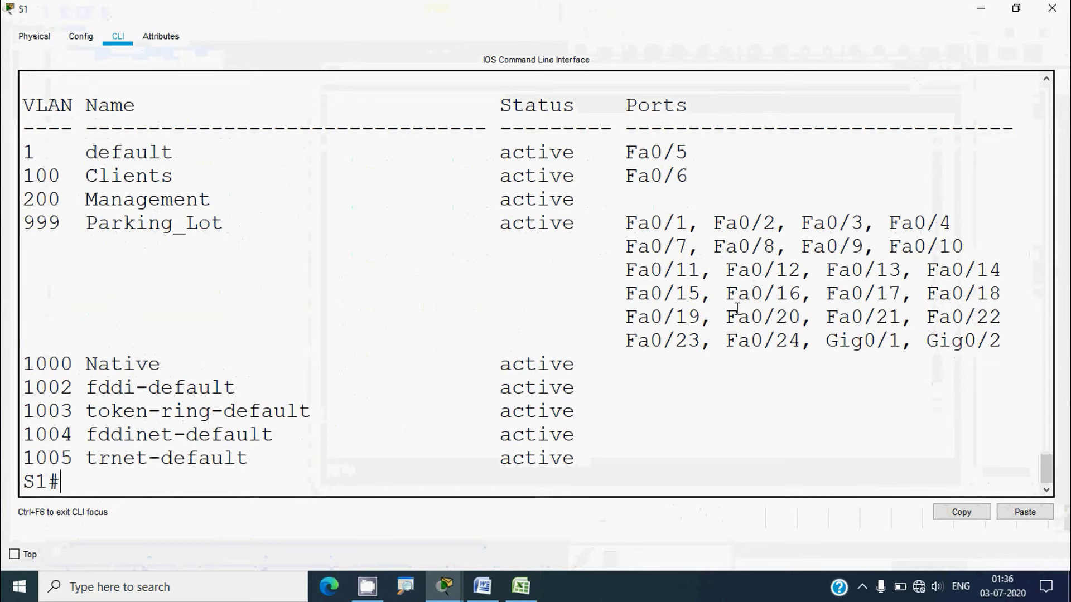
drag(1002, 343, 31, 230)
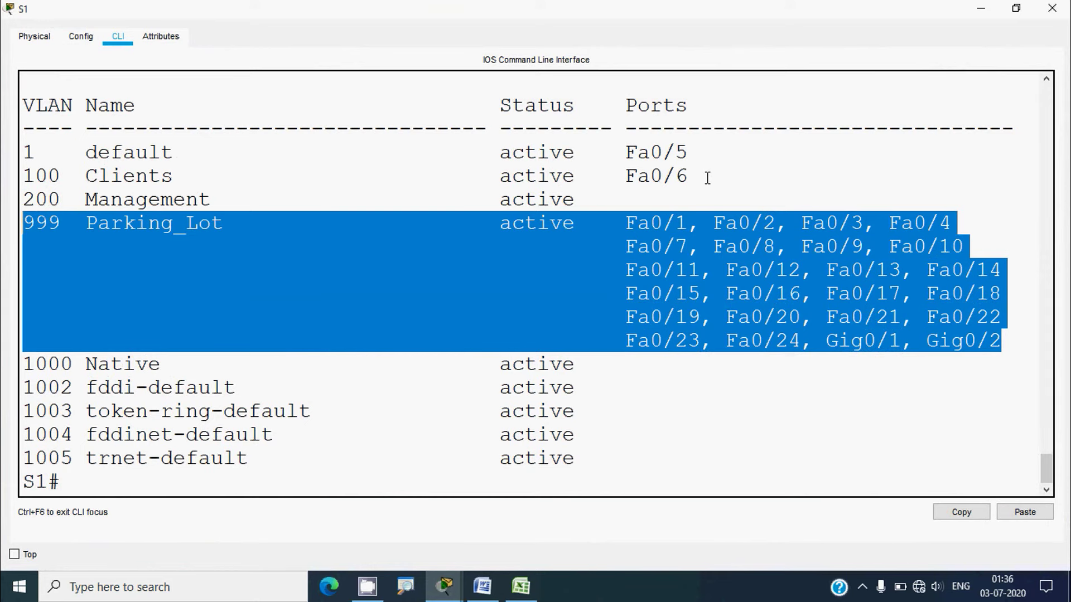
drag(707, 175, 23, 176)
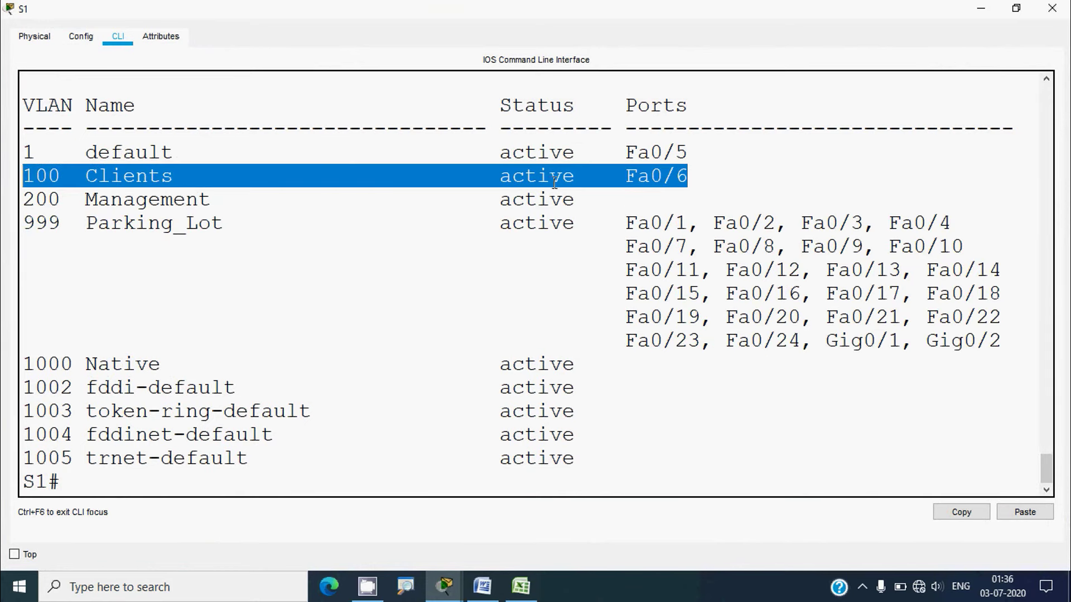
click(708, 154)
drag(709, 155, 30, 150)
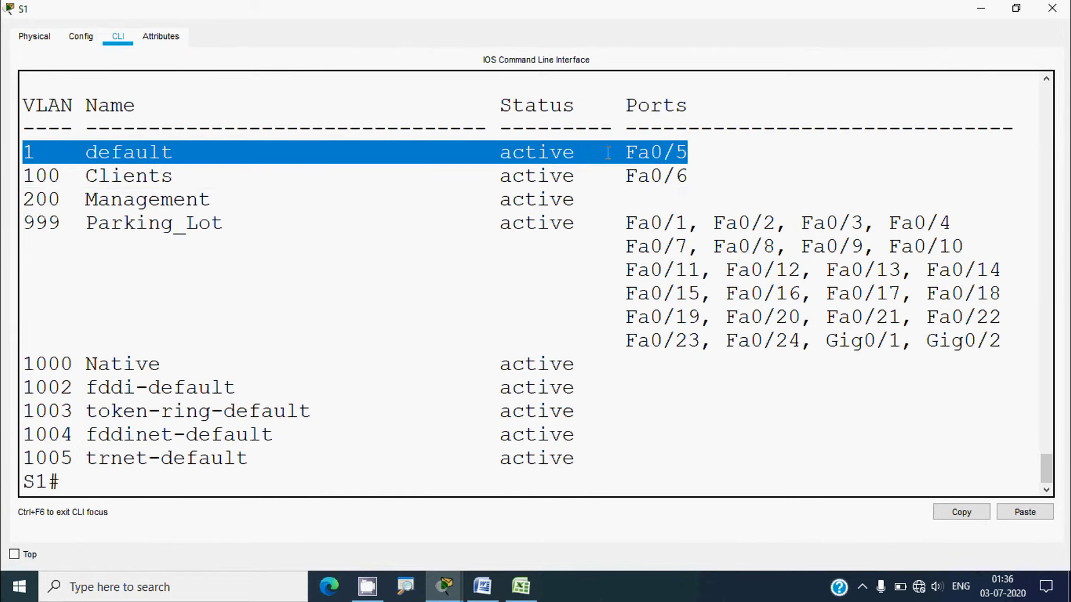
click(1052, 8)
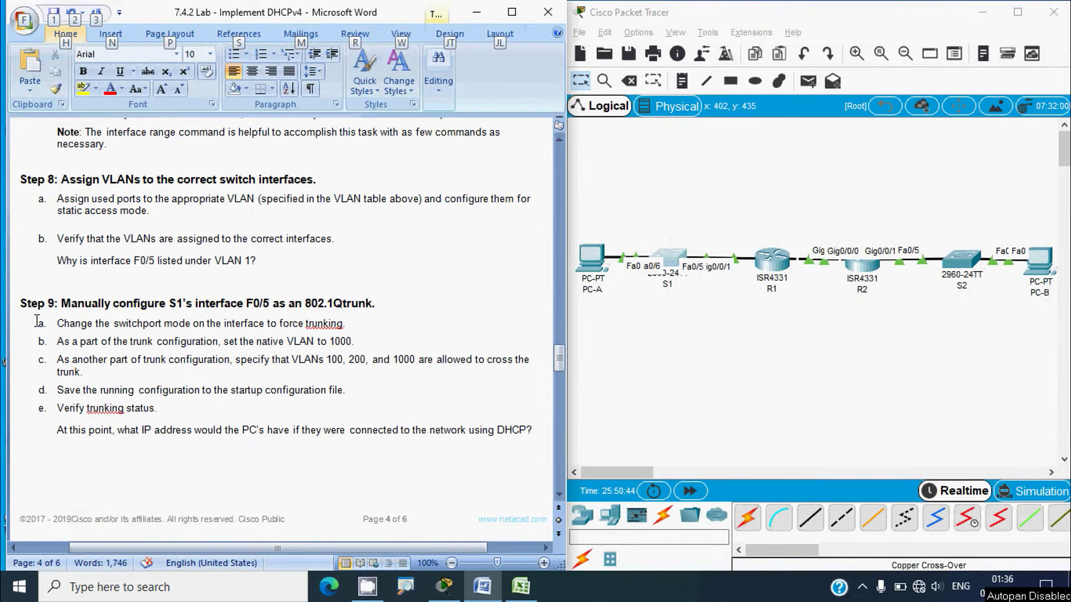
Bring Word's Step 9 trunking tasks into view and reopen S1's command line
key(alt)
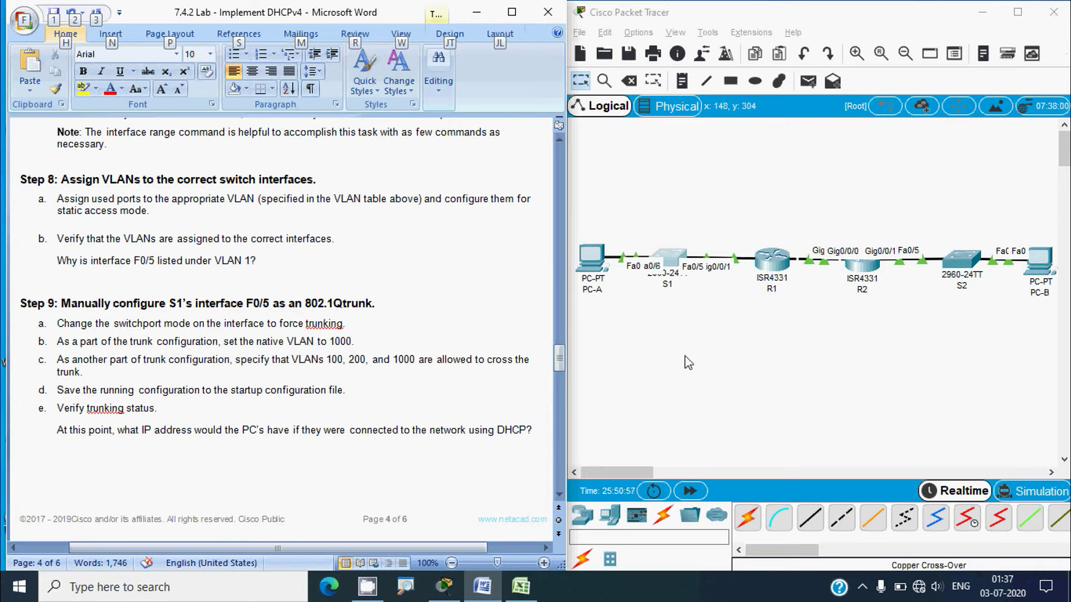
click(669, 259)
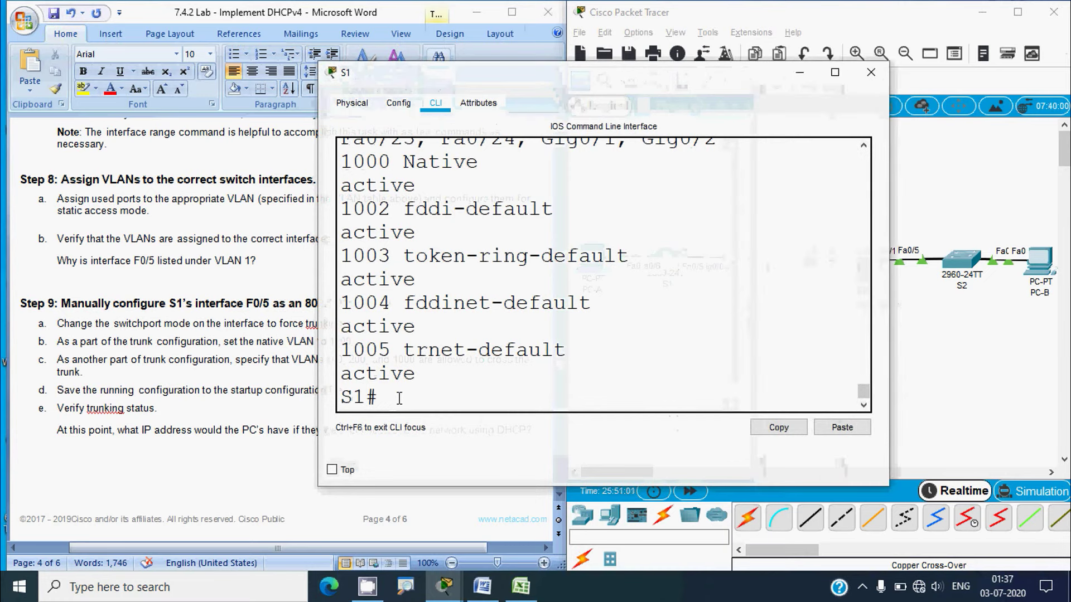
In global configuration, select interface fa 0/5 and set it to 'switchport mode trunk'
text(conf t)
key(Return)
text(int)
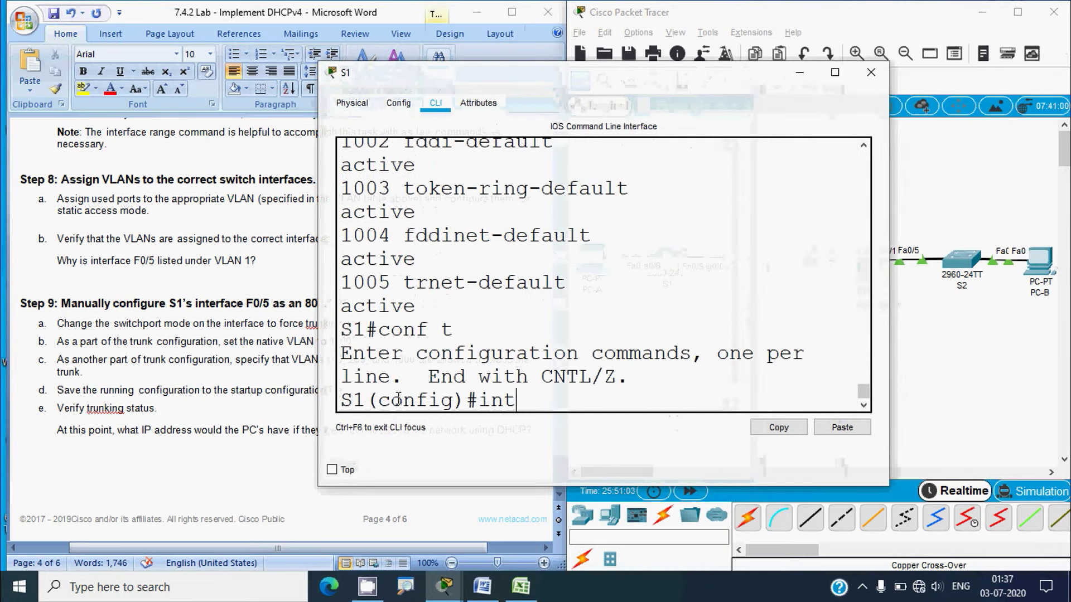
text(erface fa 0/5)
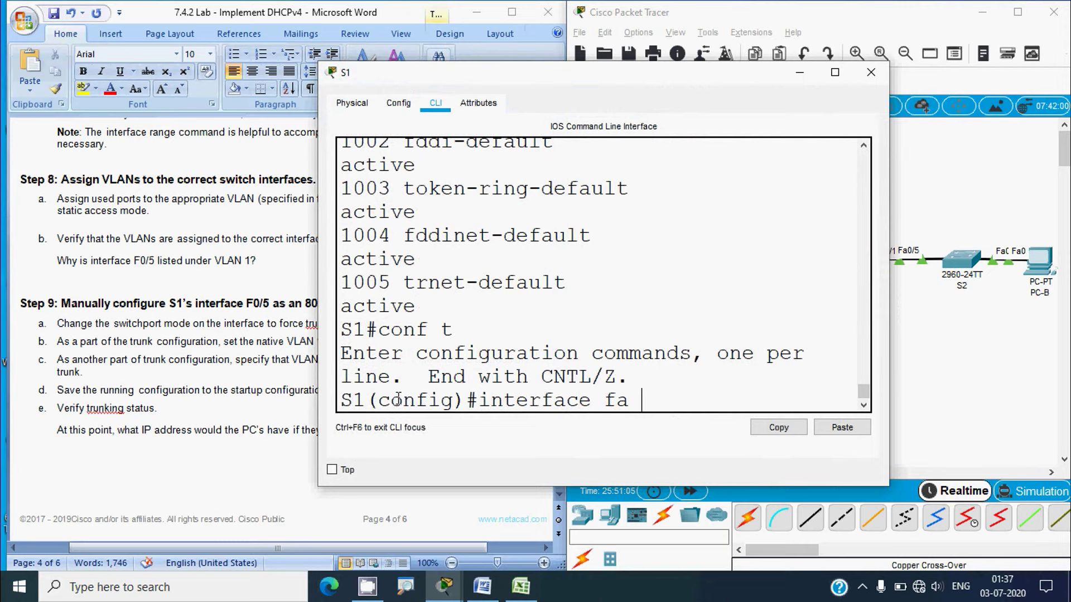
key(Return)
text(swit)
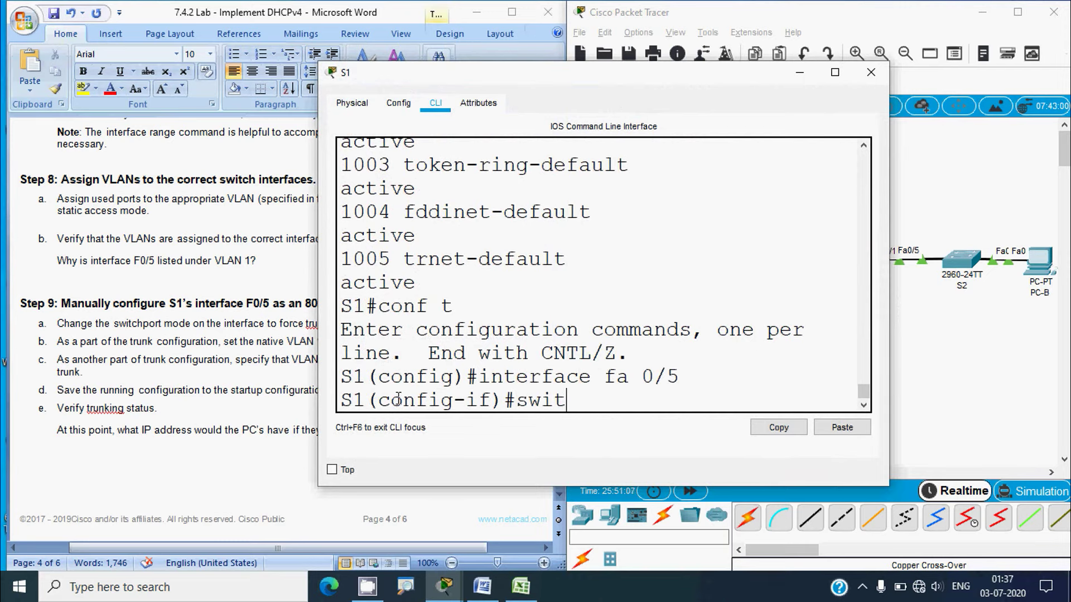
text(chport mode tru)
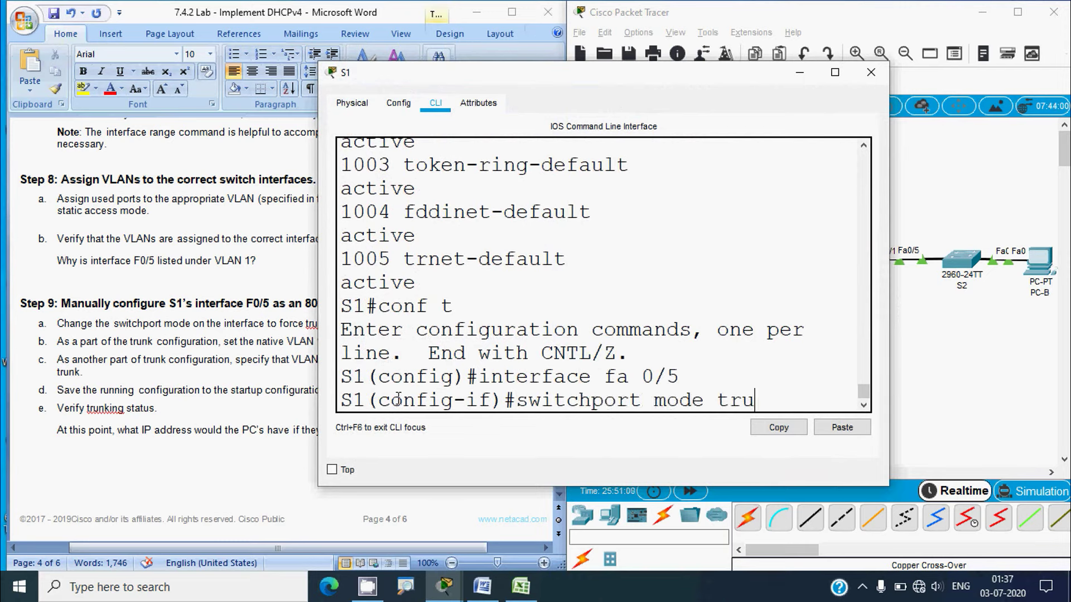
text(nk)
key(Return)
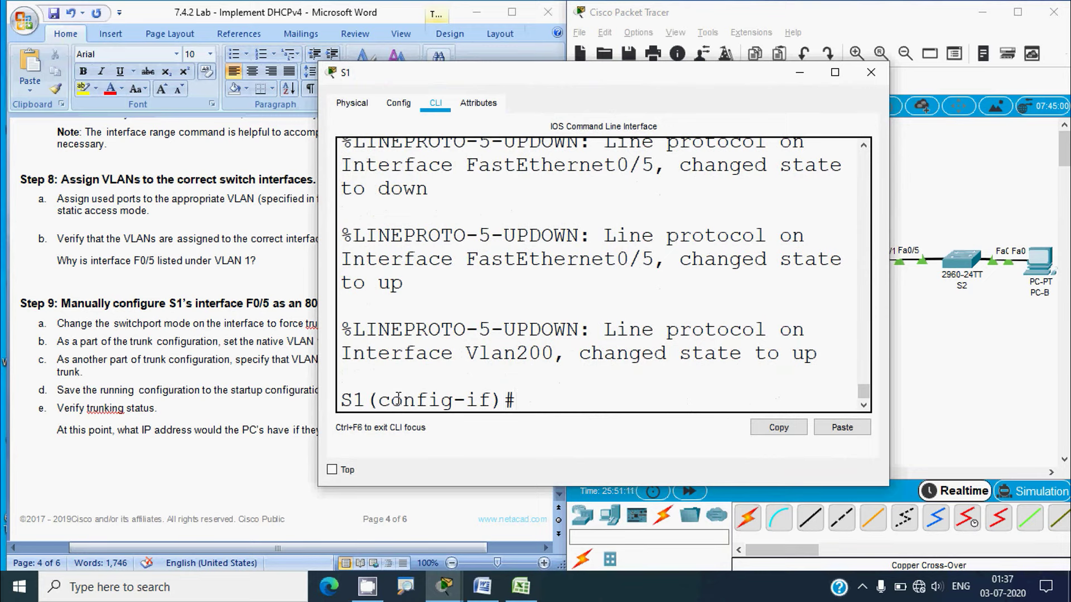
Set F0/5's trunk native VLAN to 1000
key(alt+Tab)
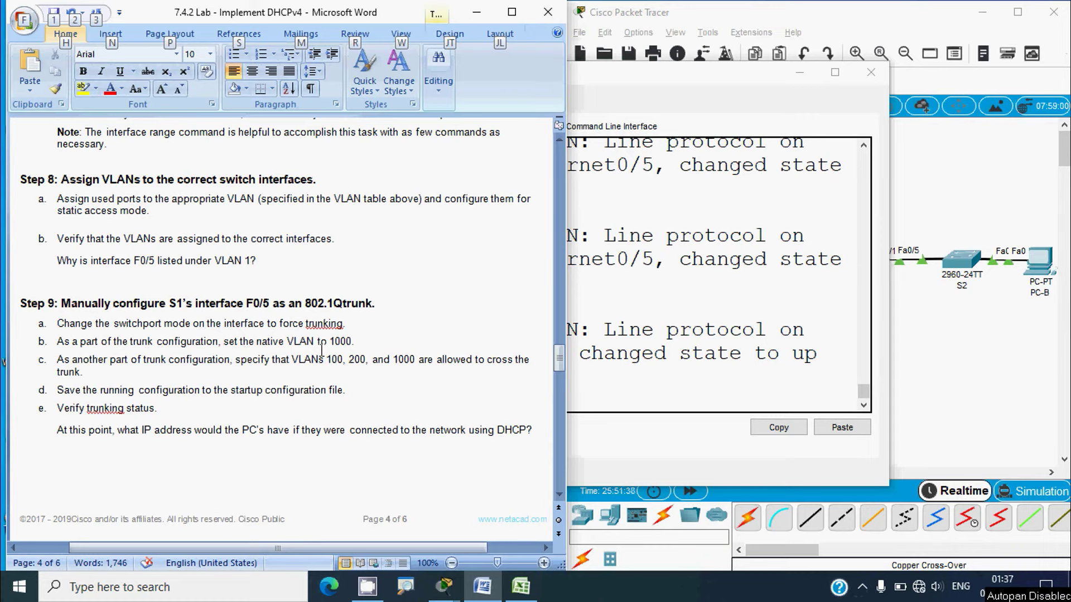
key(alt+Tab)
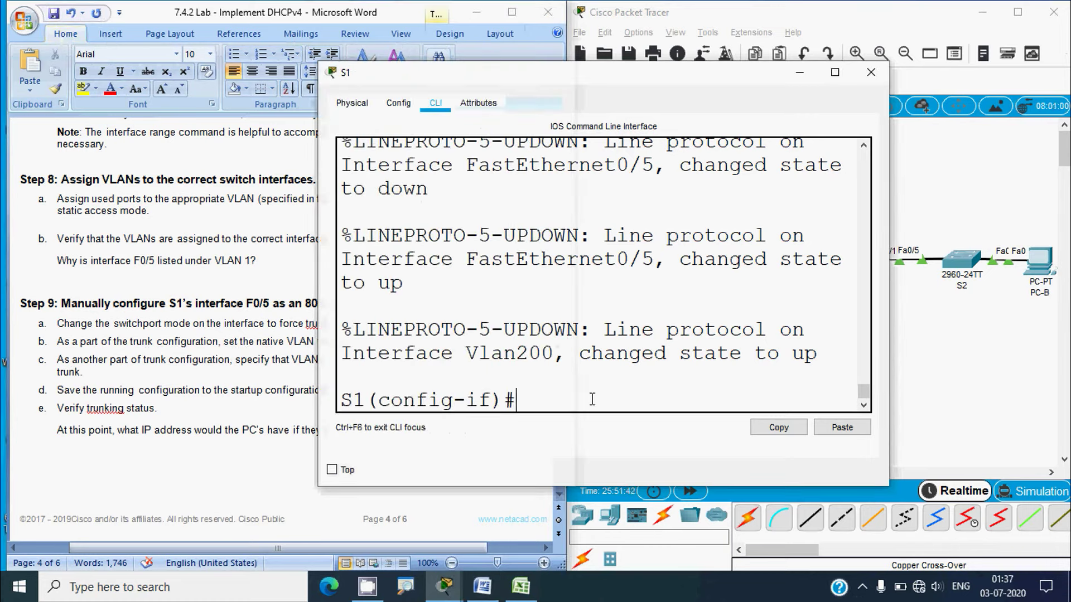
text(switchpr)
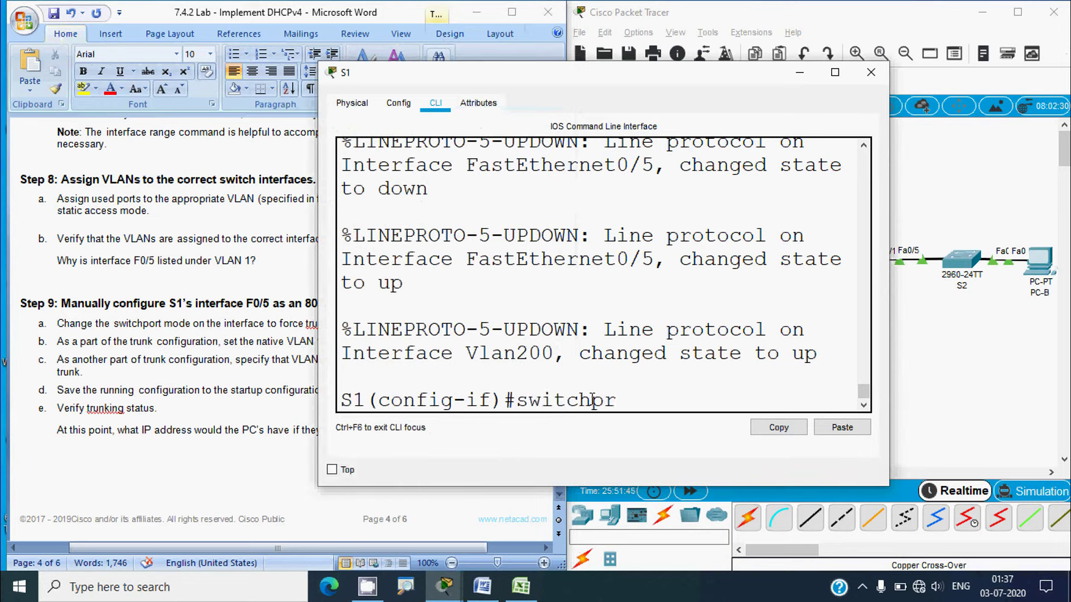
key(BackSpace)
text(ort trunk native vlan)
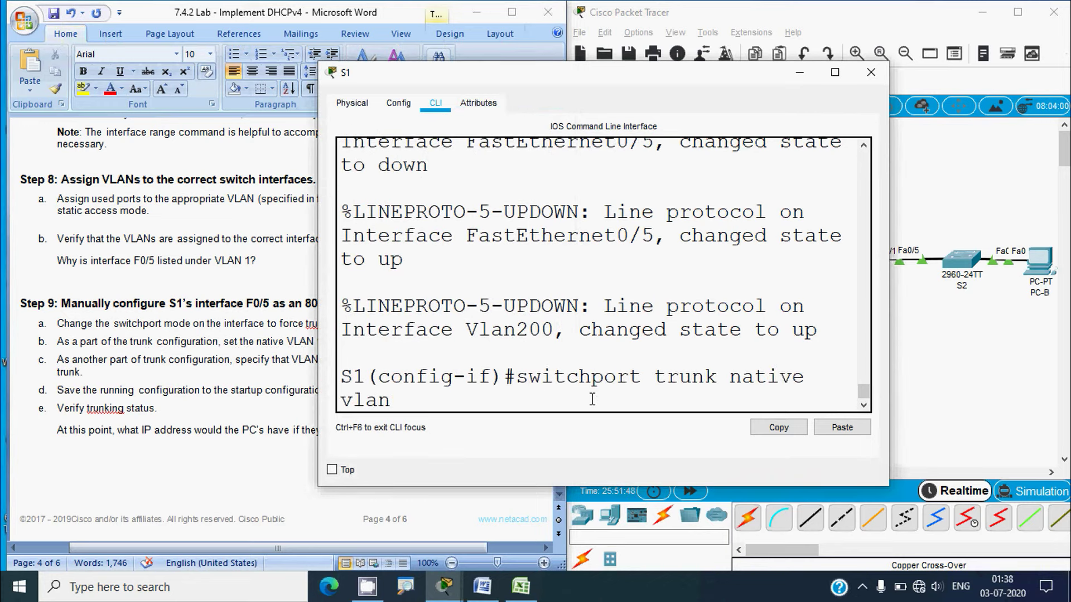
text( 1000)
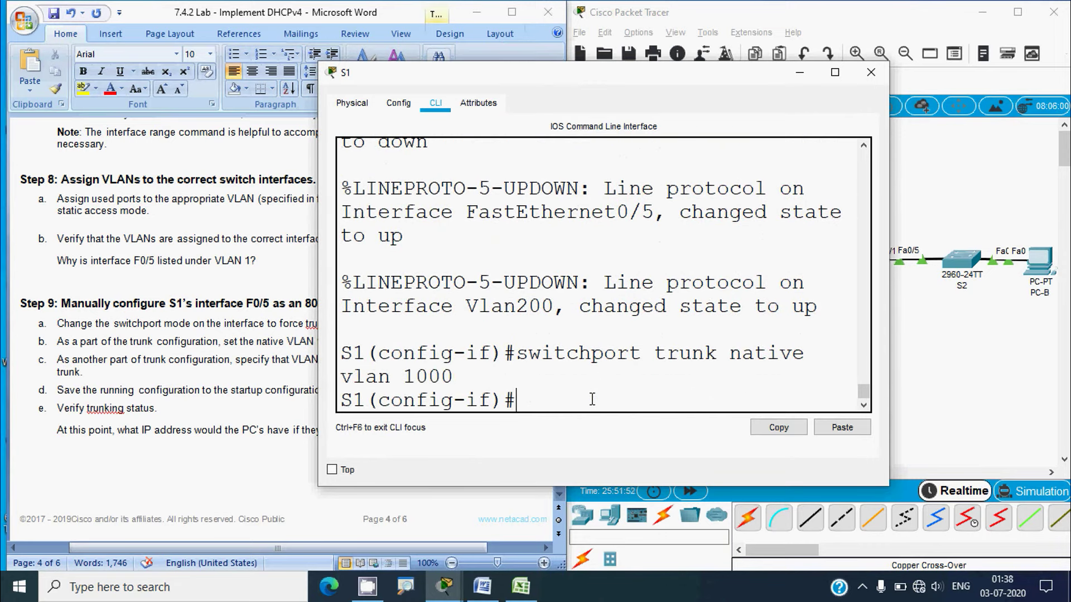
click(165, 385)
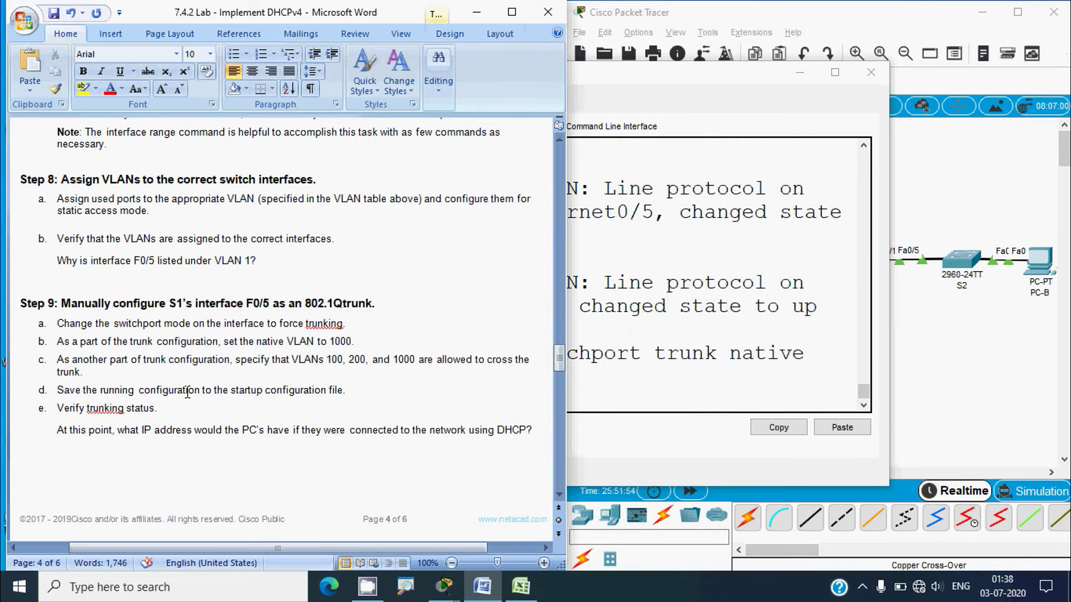
Restrict F0/5's trunk with 'switchport trunk allowed vlan 100,200,1000'
key(alt)
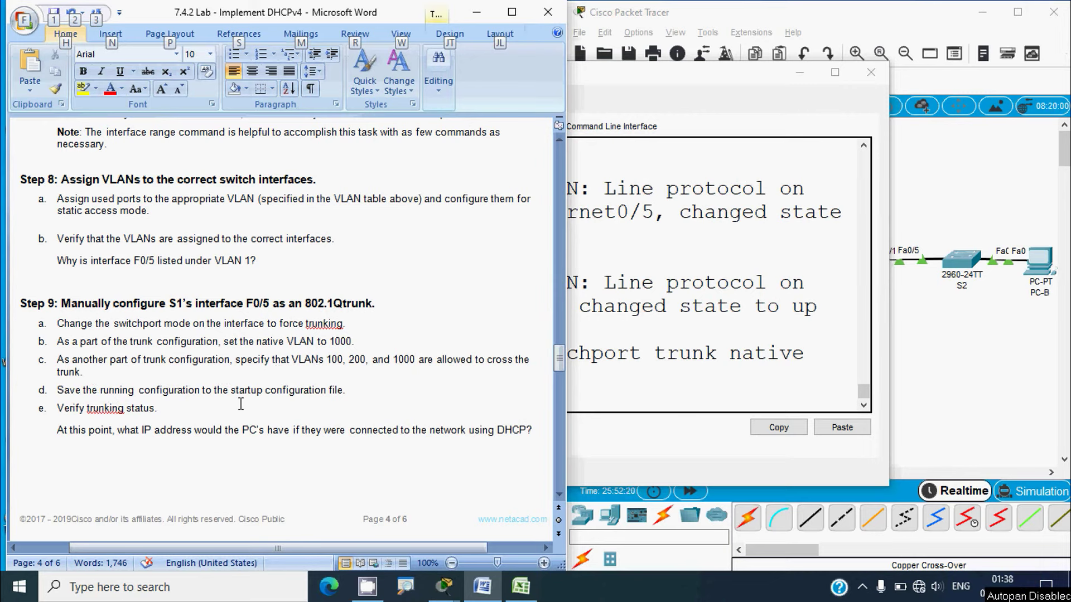
click(608, 429)
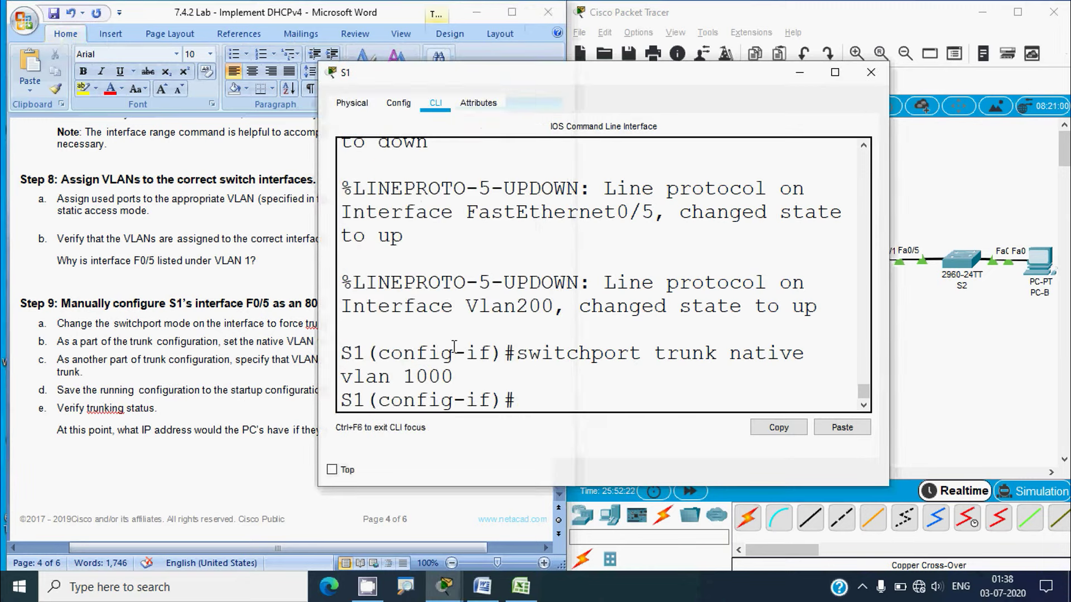
drag(404, 76, 535, 47)
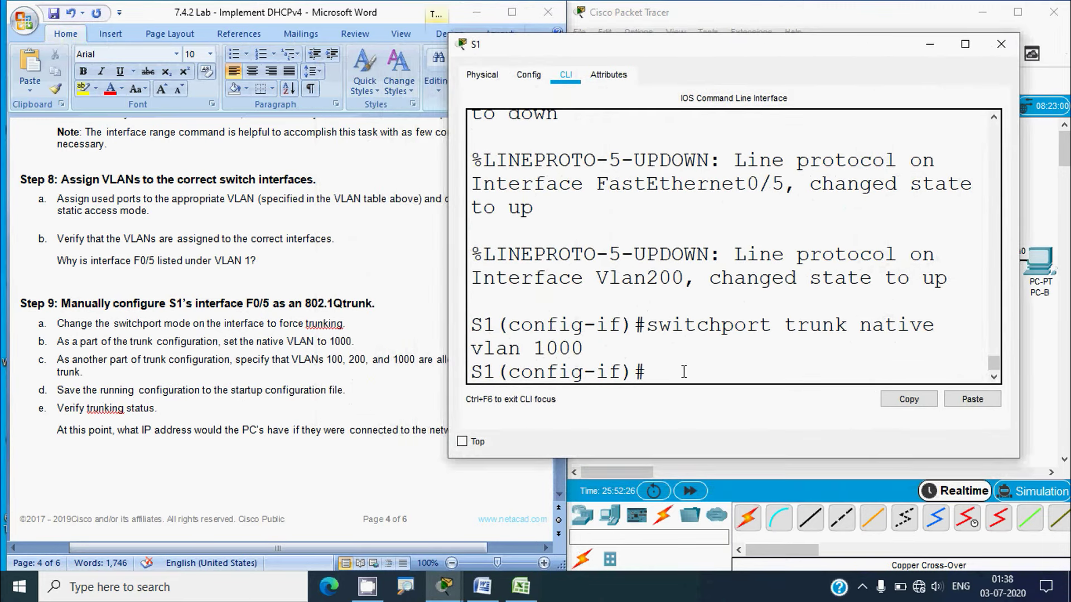
text(switchport trunk)
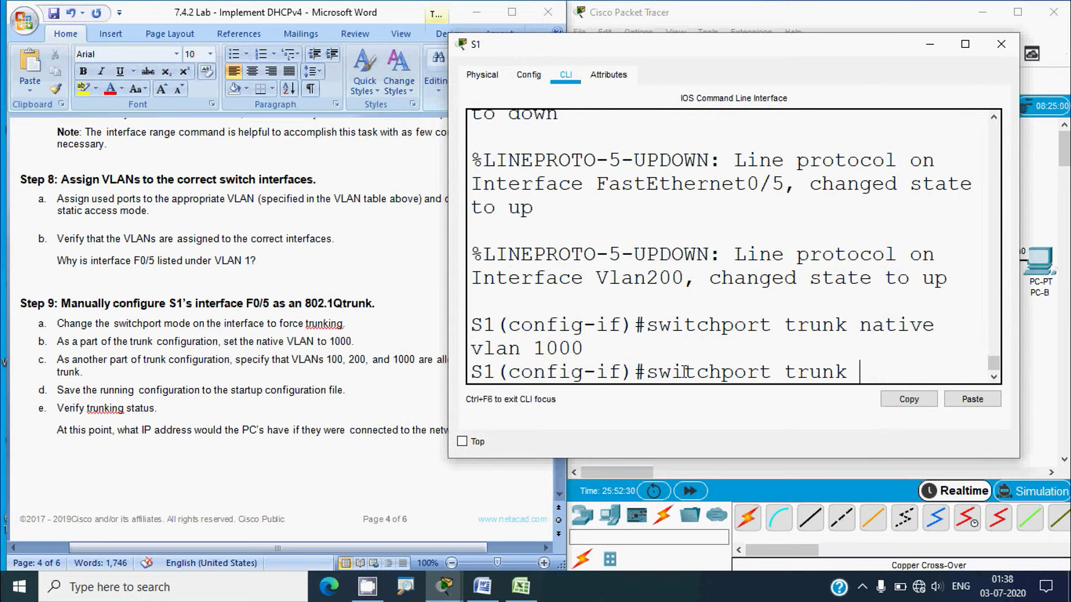
text( allowed vlan)
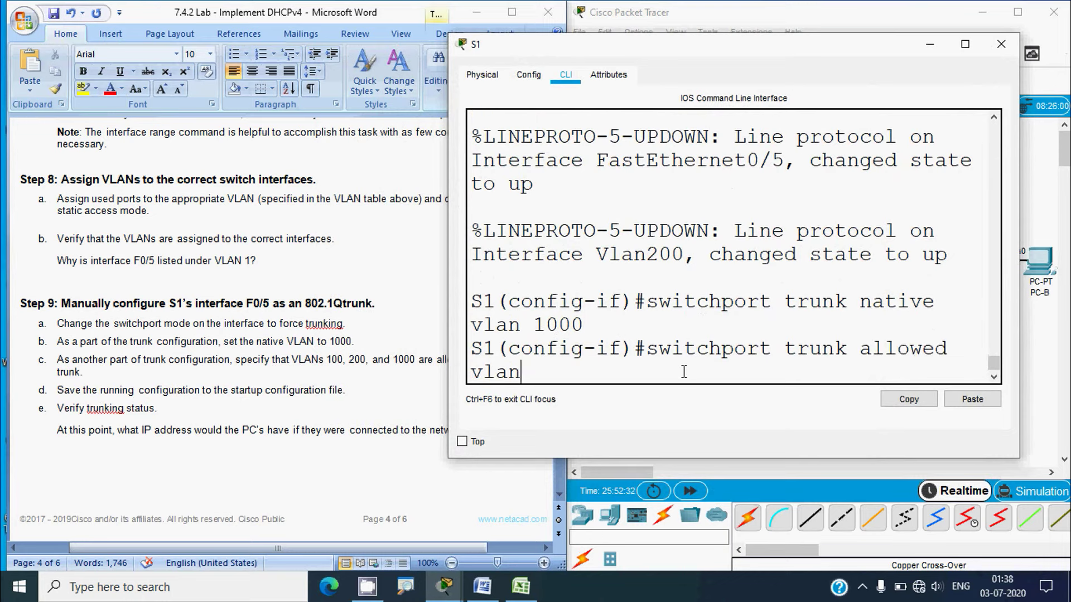
text( 100,200,1000)
key(Return)
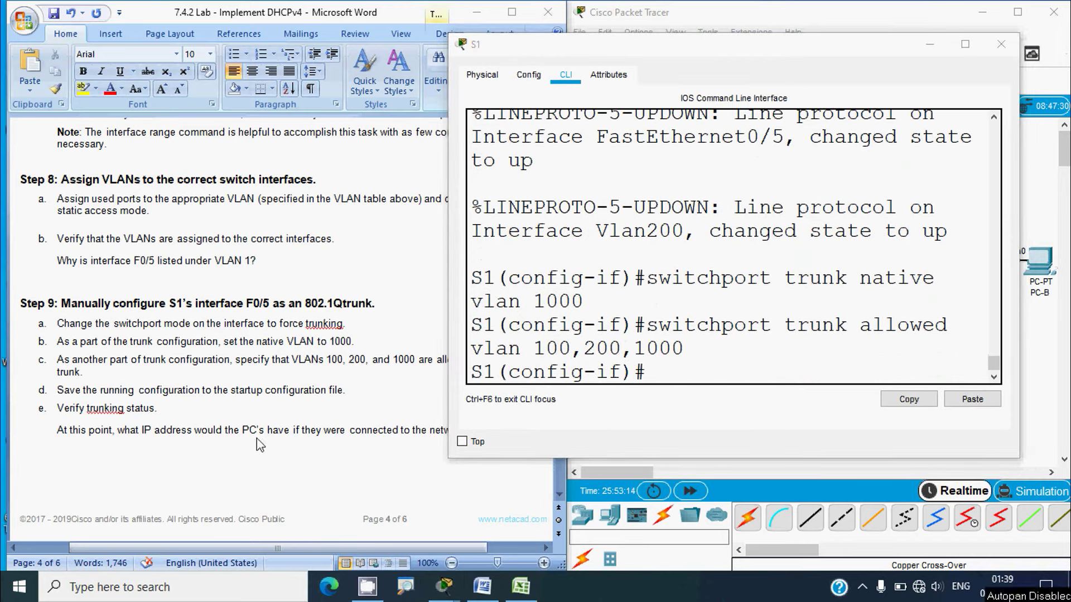
Switch through the Word lab instructions to the Excel addressing workbook
click(108, 399)
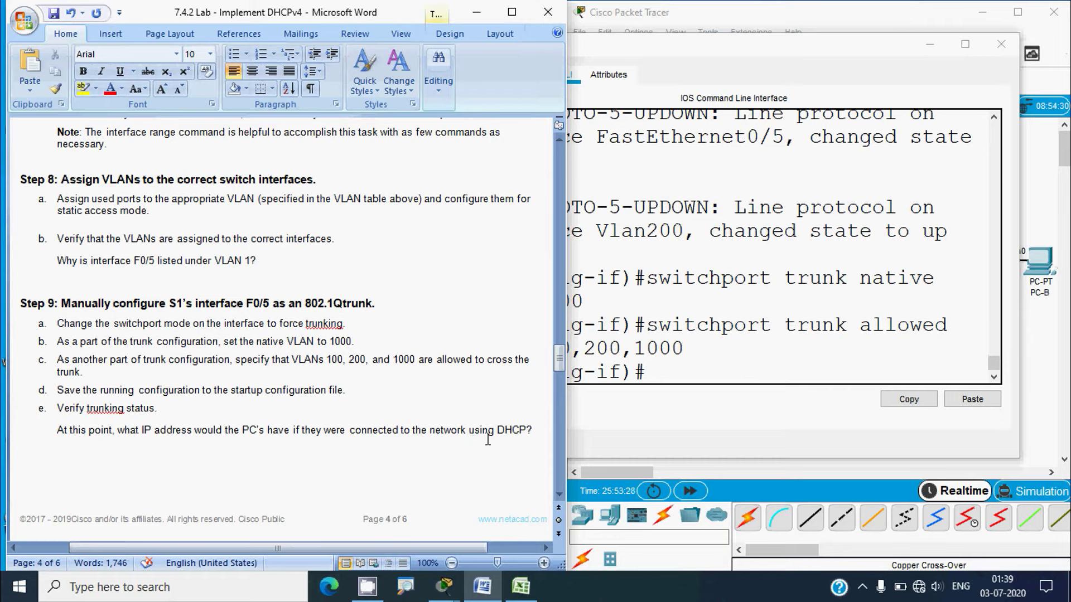
key(alt)
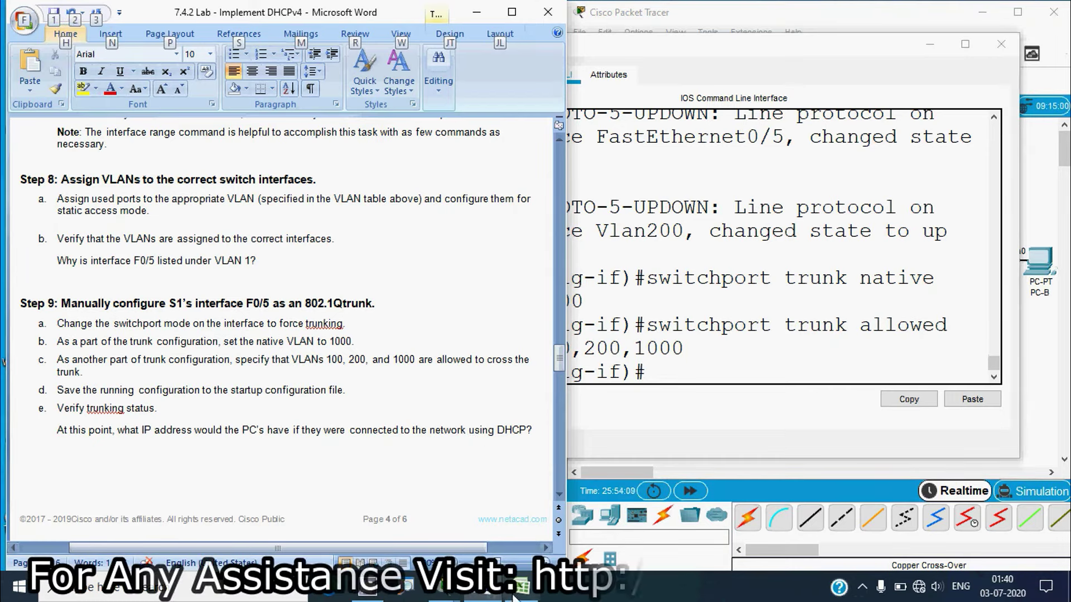
click(515, 594)
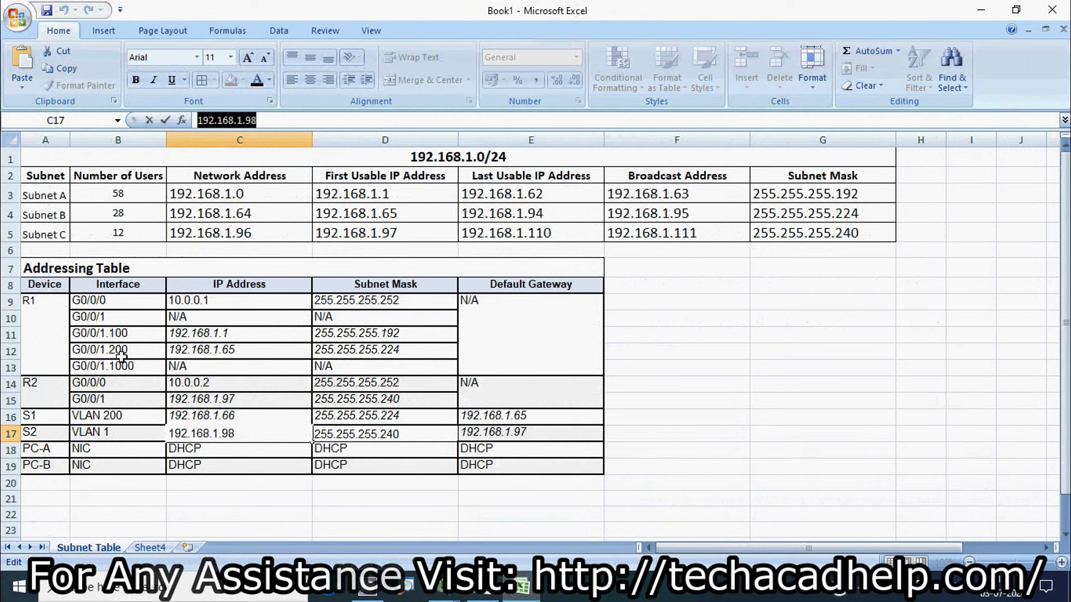
Commit 192.168.1.98 in cell C17, check the network address in C3, and minimize Excel
click(11, 335)
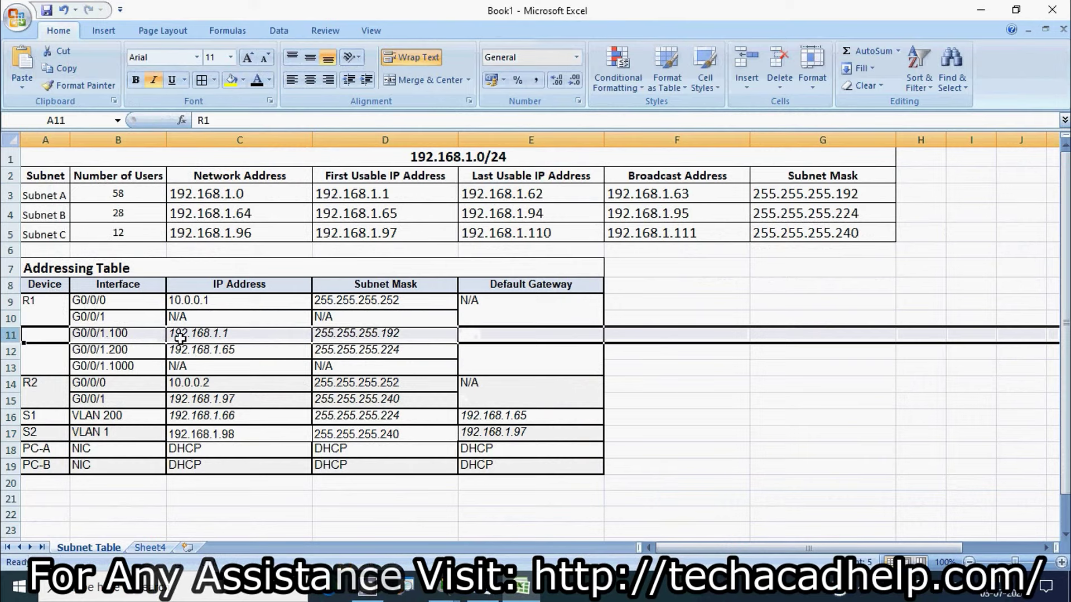
click(225, 196)
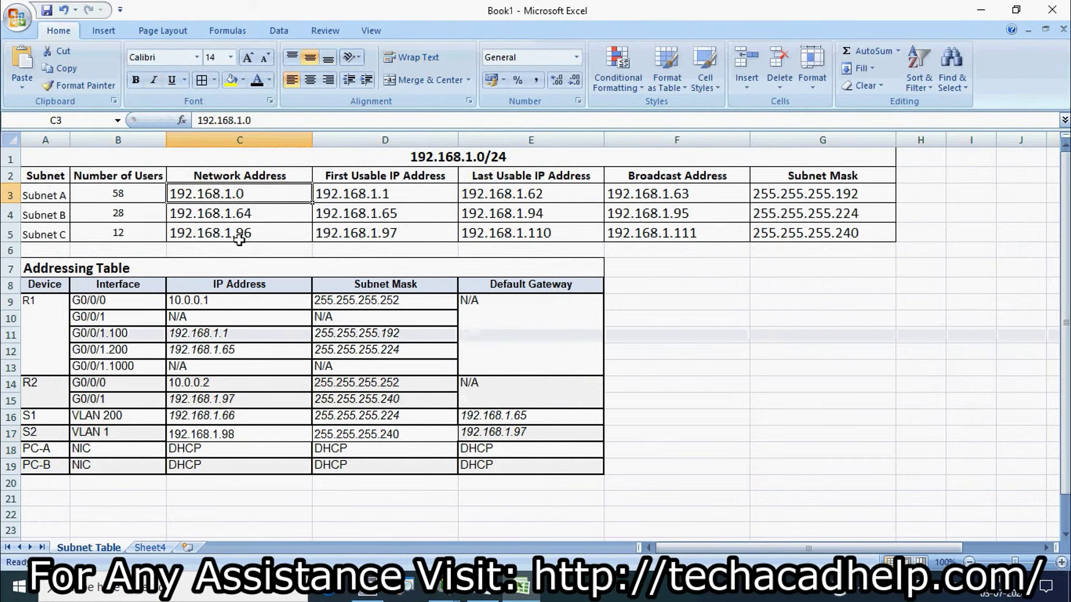
click(982, 13)
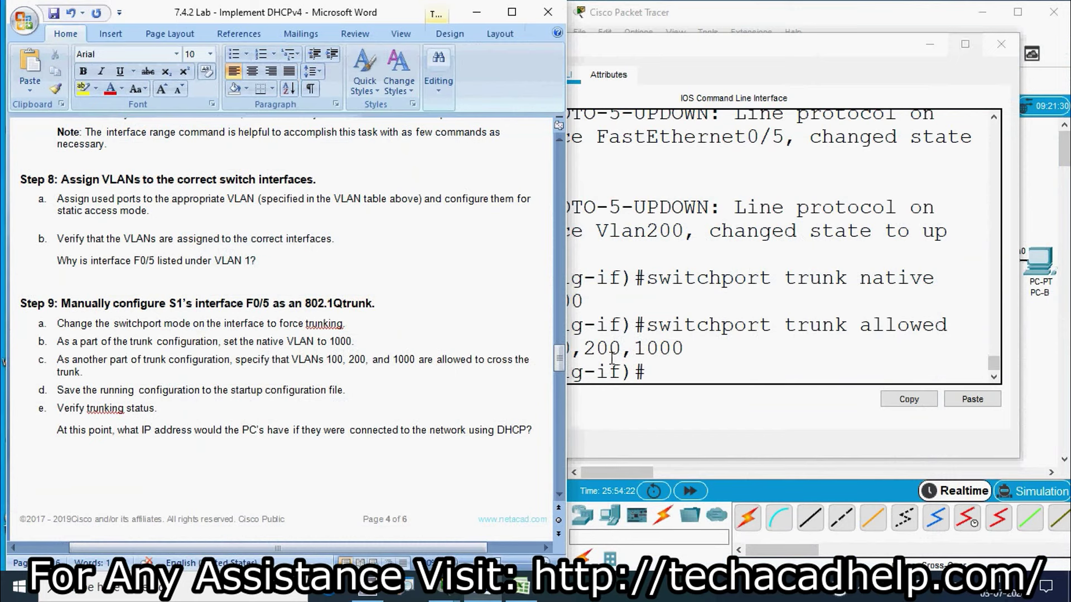
Return S1 to privileged mode and save its running configuration to startup
click(676, 373)
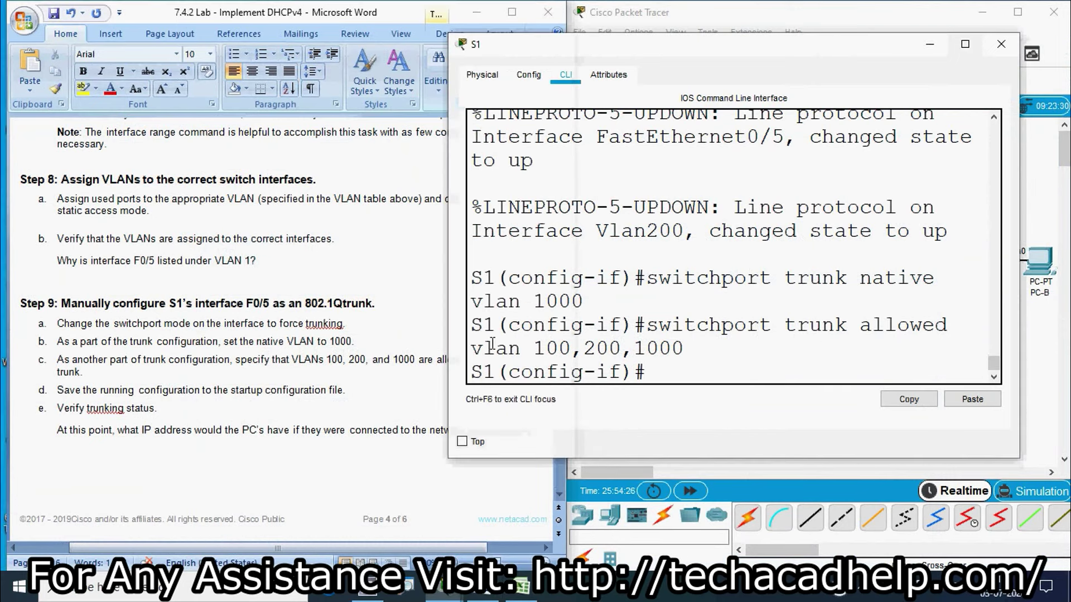
text(end)
key(Return)
text(copy)
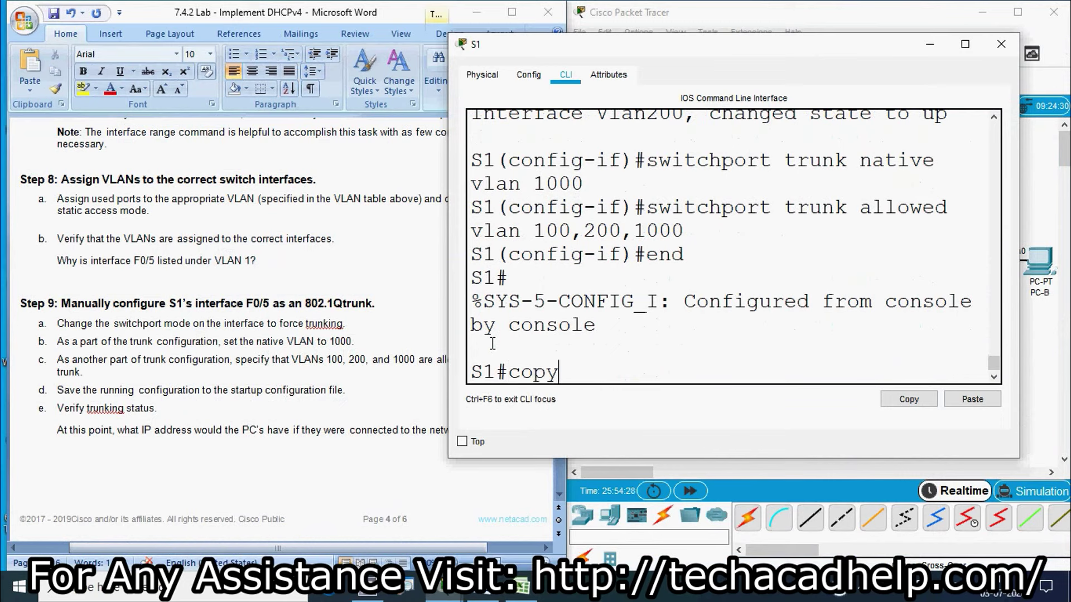
text( running)
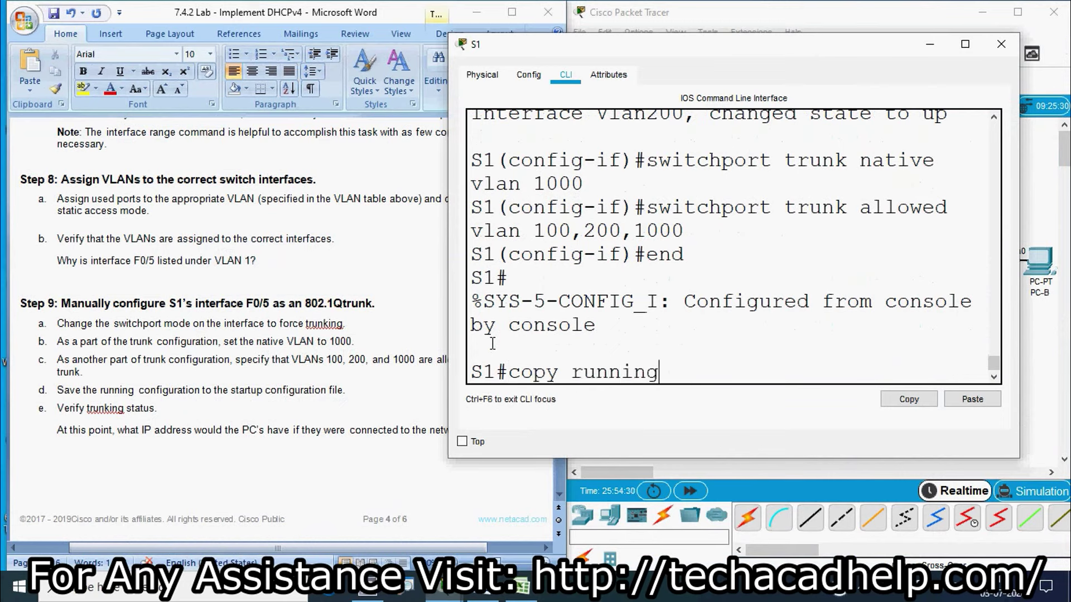
text( start)
key(Return)
key(Return)
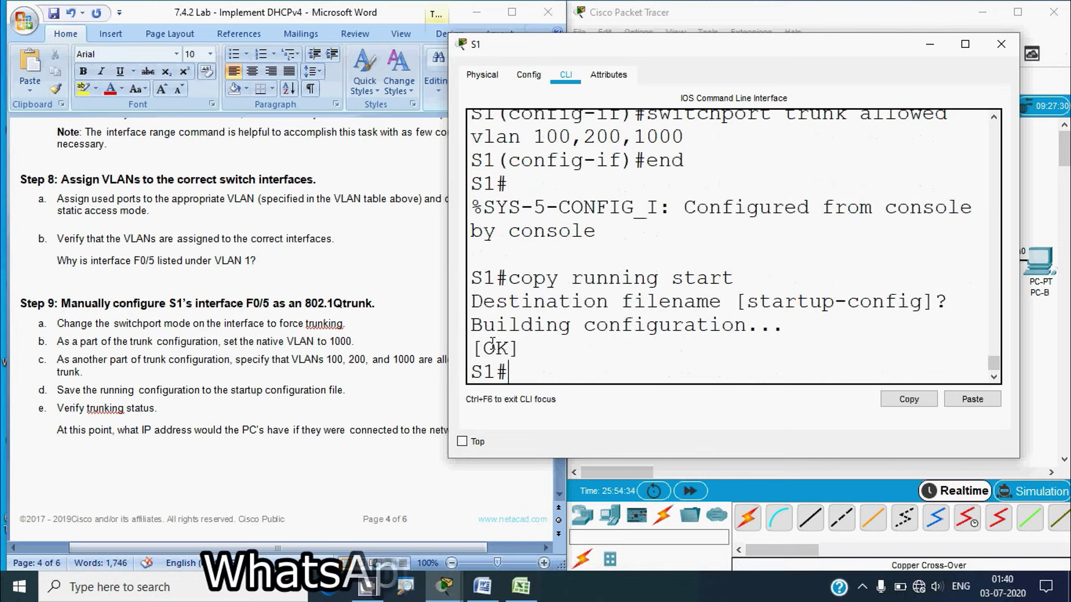
Run 'show interfaces trunk' on S1 and maximize the window to read it
text(sh)
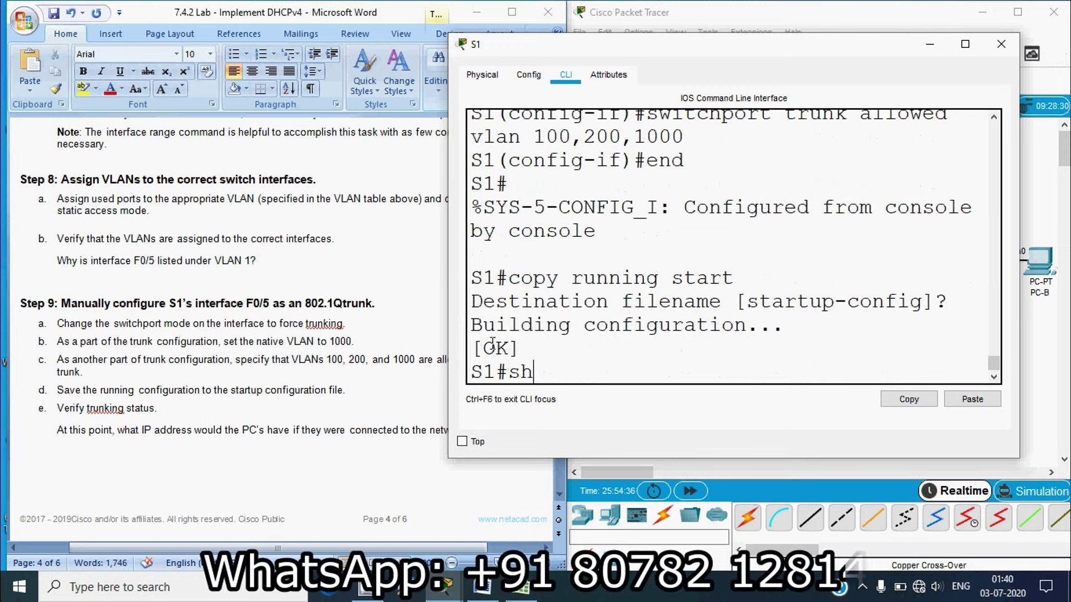
text(ow interfac)
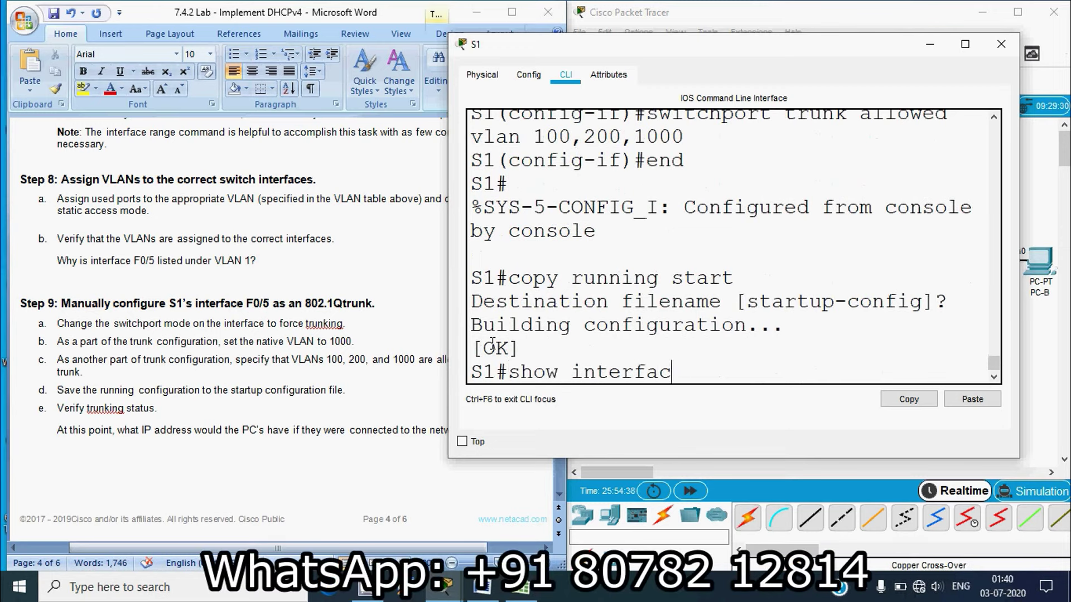
text(es trunk)
key(Return)
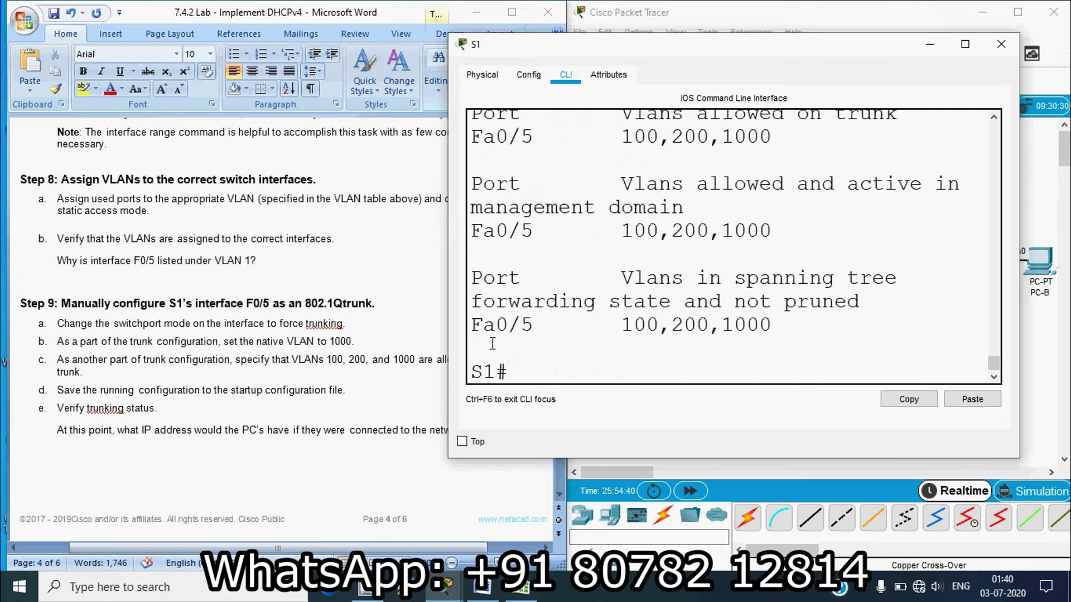
click(965, 44)
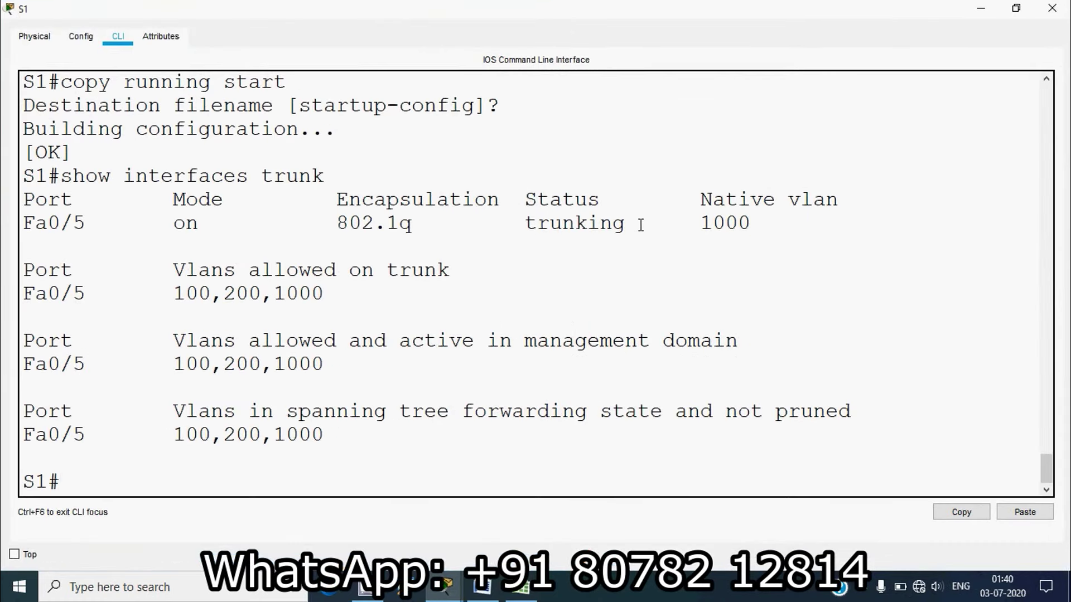
Highlight F0/5's on mode, 802.1q encapsulation, trunking status and allowed VLANs 100,200,1000, then close S1
drag(88, 223, 21, 224)
drag(148, 200, 173, 225)
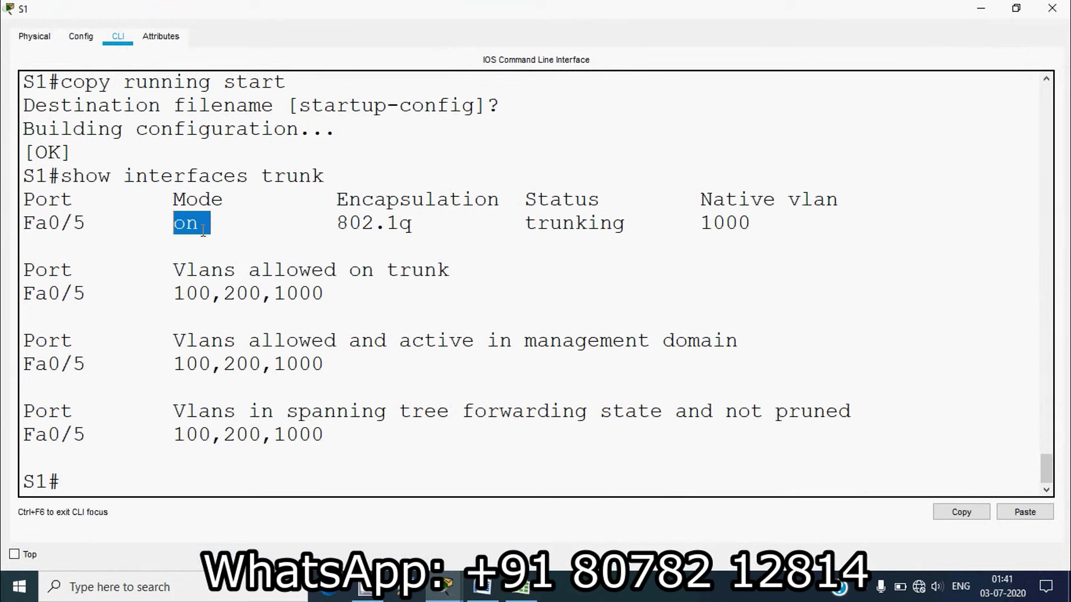
drag(325, 224, 424, 224)
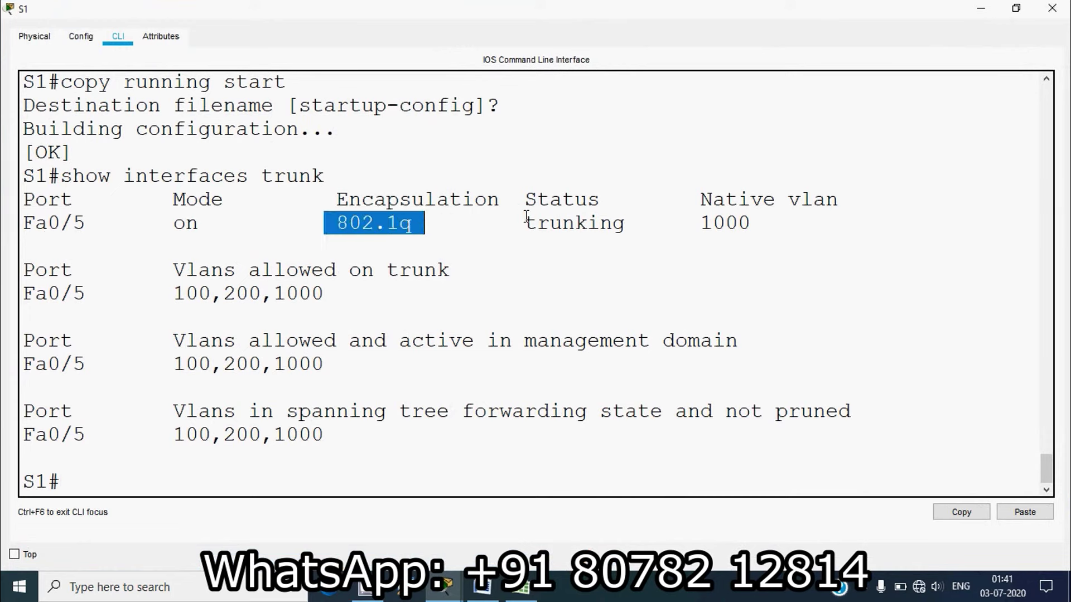
drag(526, 223, 748, 225)
click(697, 225)
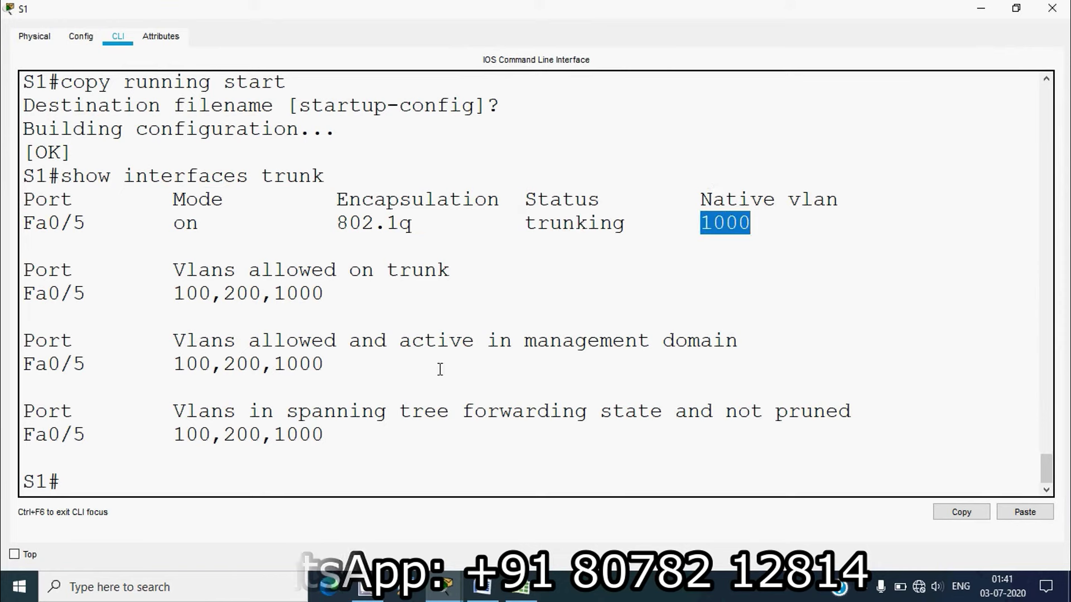
drag(174, 364, 329, 369)
click(330, 369)
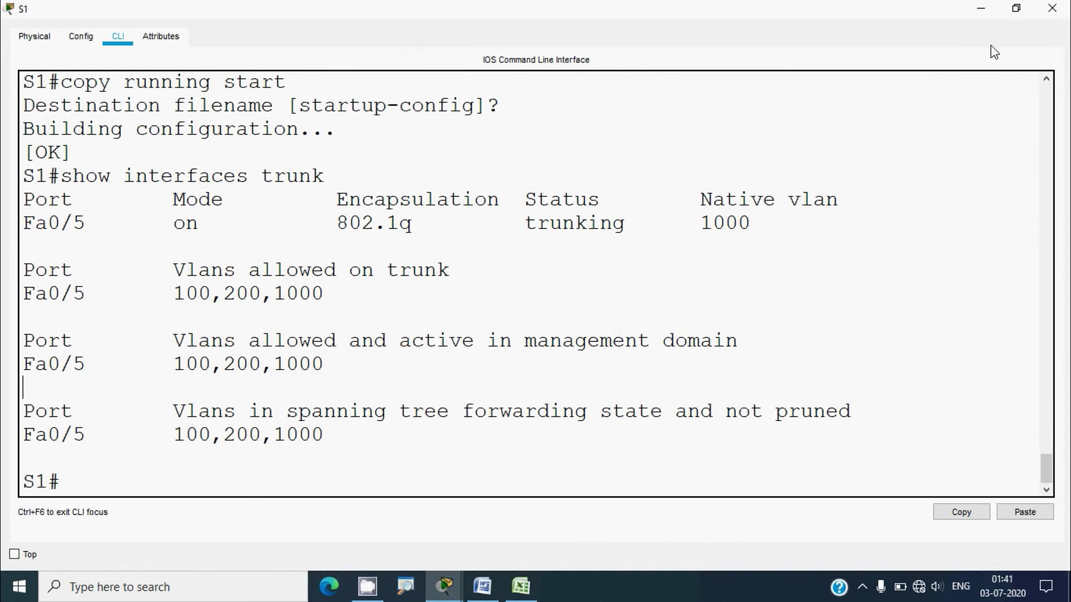
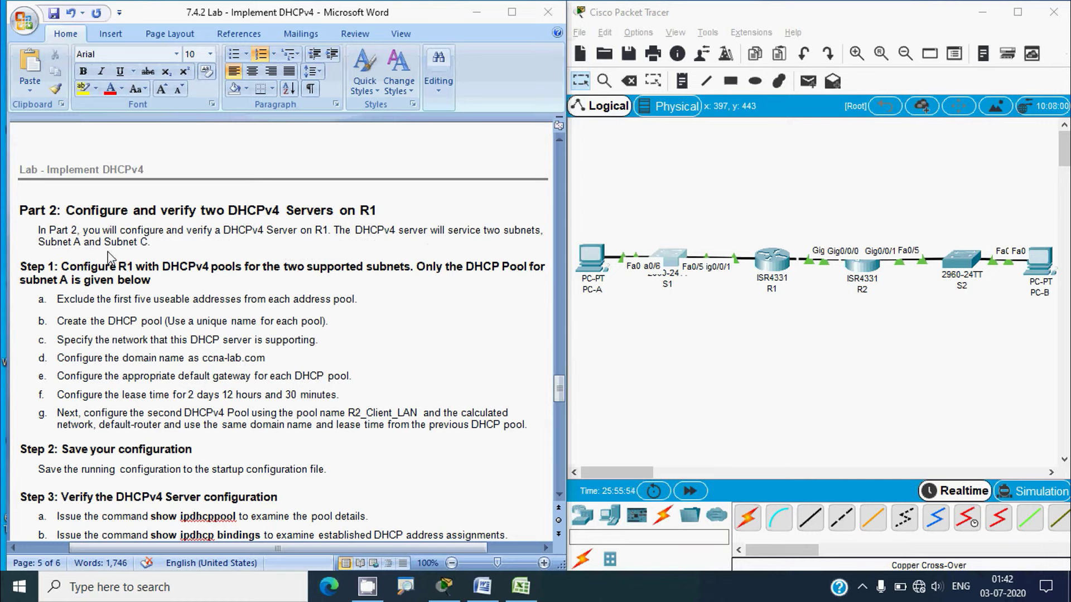
Switch from Word to Packet Tracer and open router R1's command-line window
key(alt+Tab)
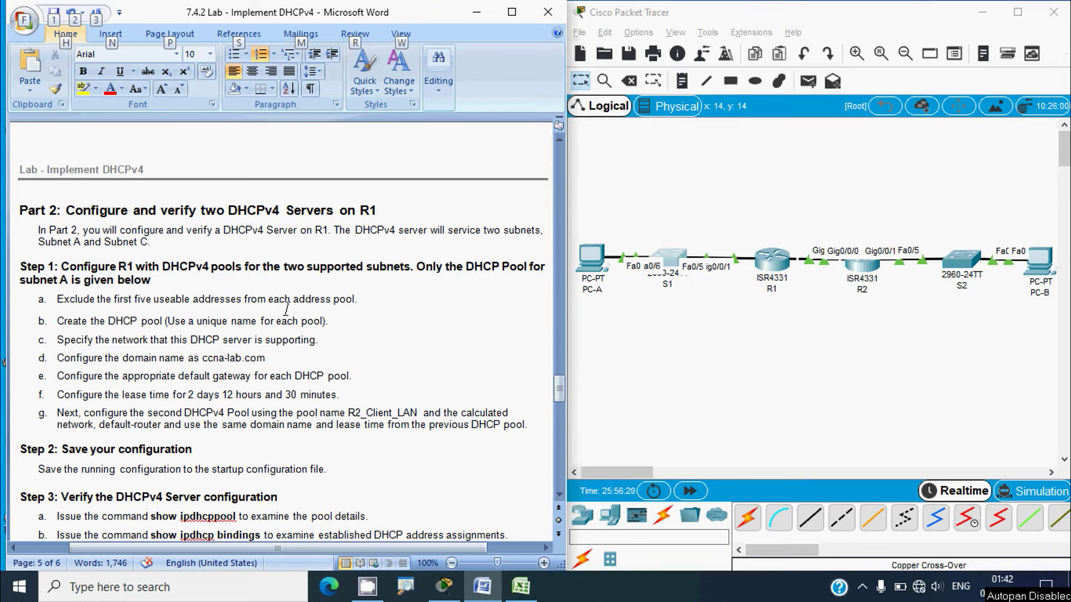
key(alt+Tab)
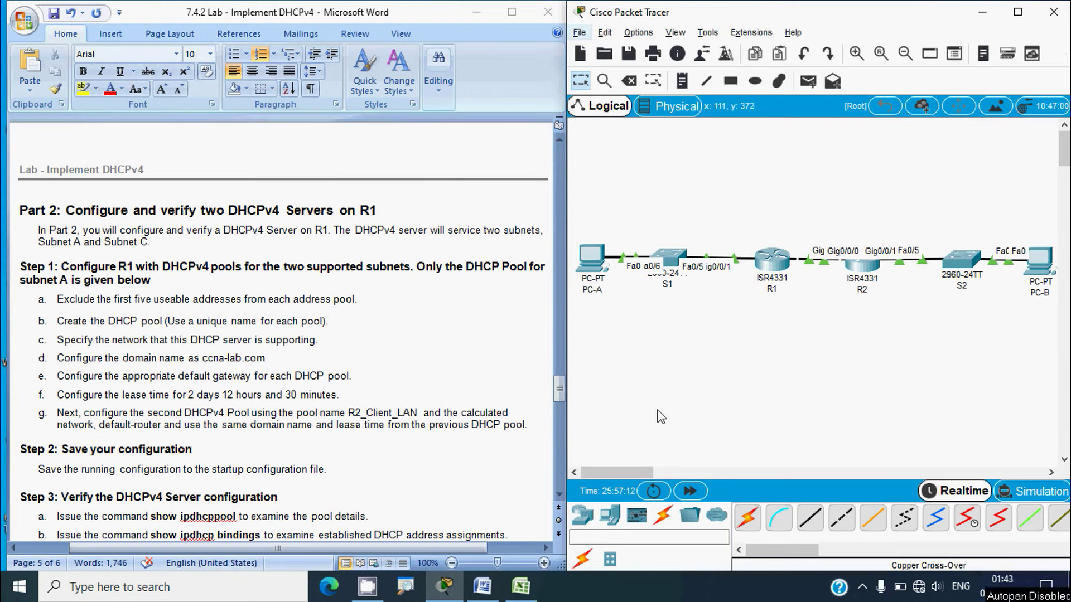
click(771, 268)
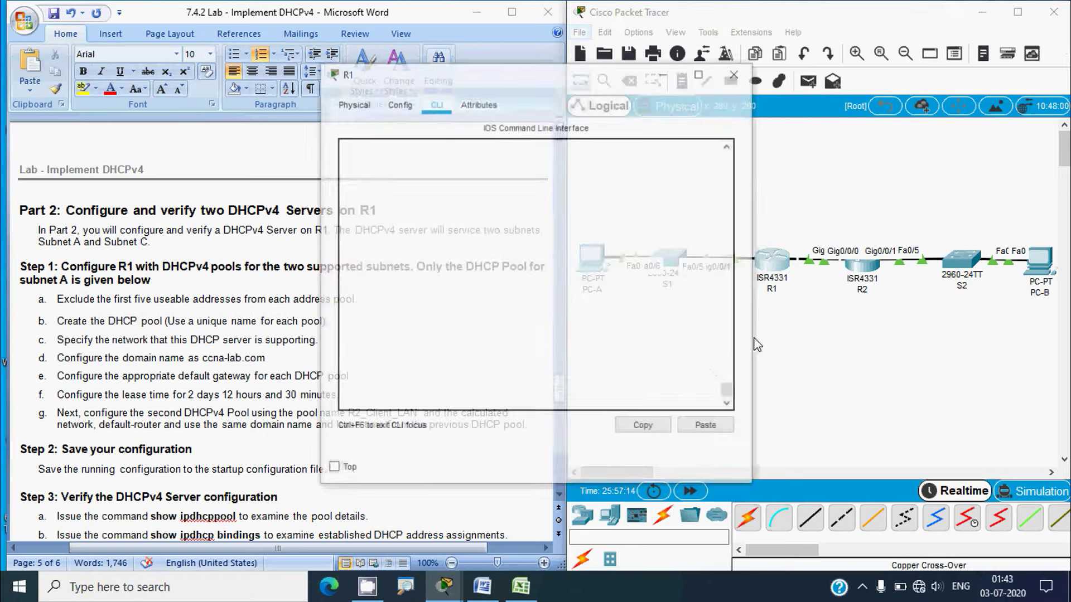
Log in to R1 and enter global configuration mode with enable and conf t
key(Return)
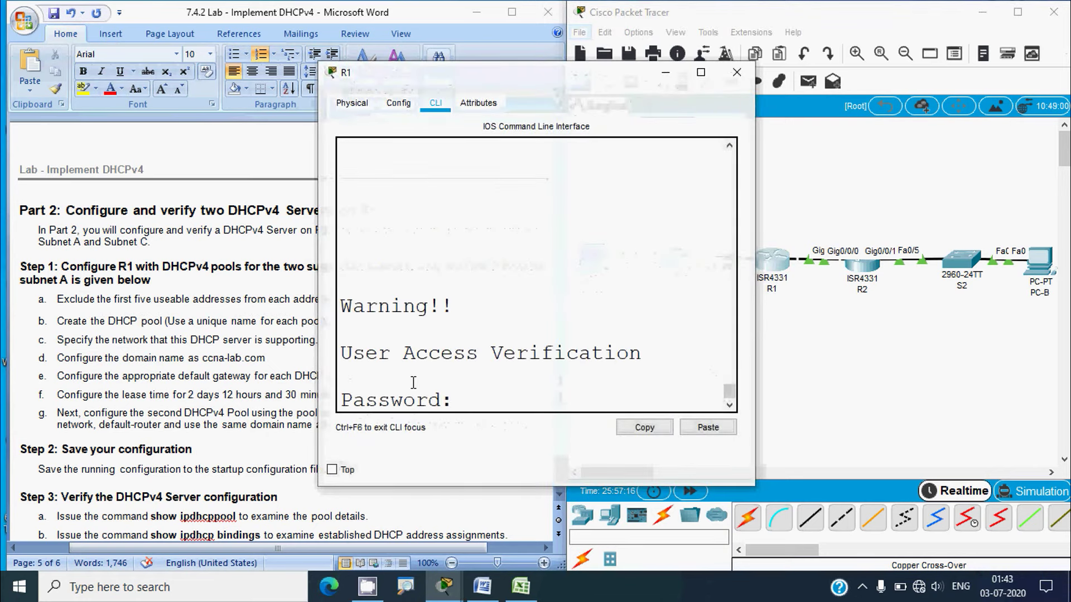
key(Return)
text(enable)
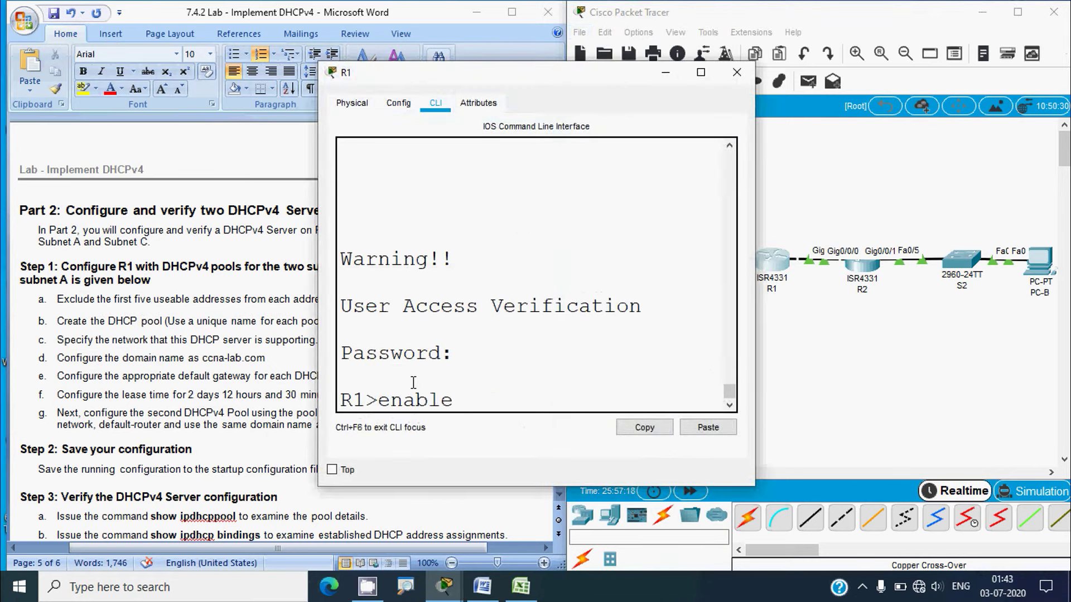
key(Return)
key(Return)
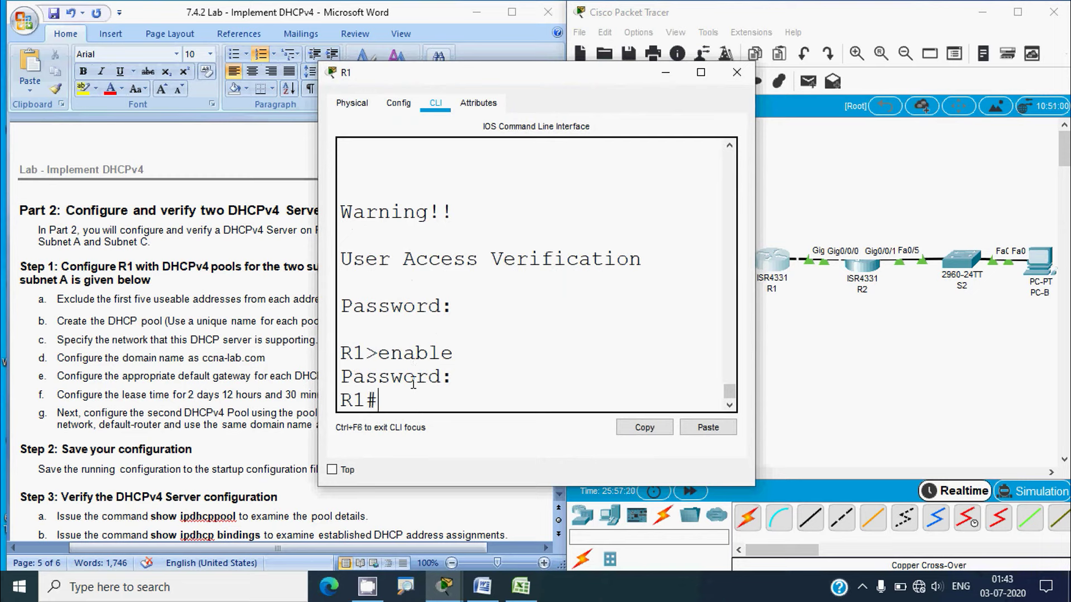
text(conf t)
key(Return)
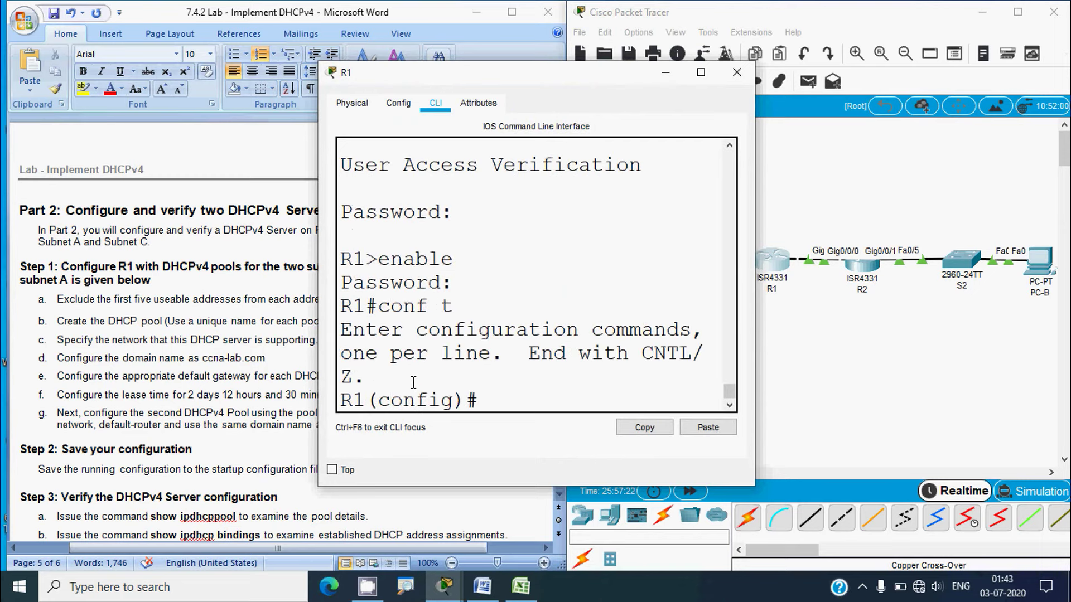
Exclude 192.168.1.1 through 192.168.1.5 from DHCP, then start a second excluded-address command
text(ip dhcp)
drag(755, 304, 982, 304)
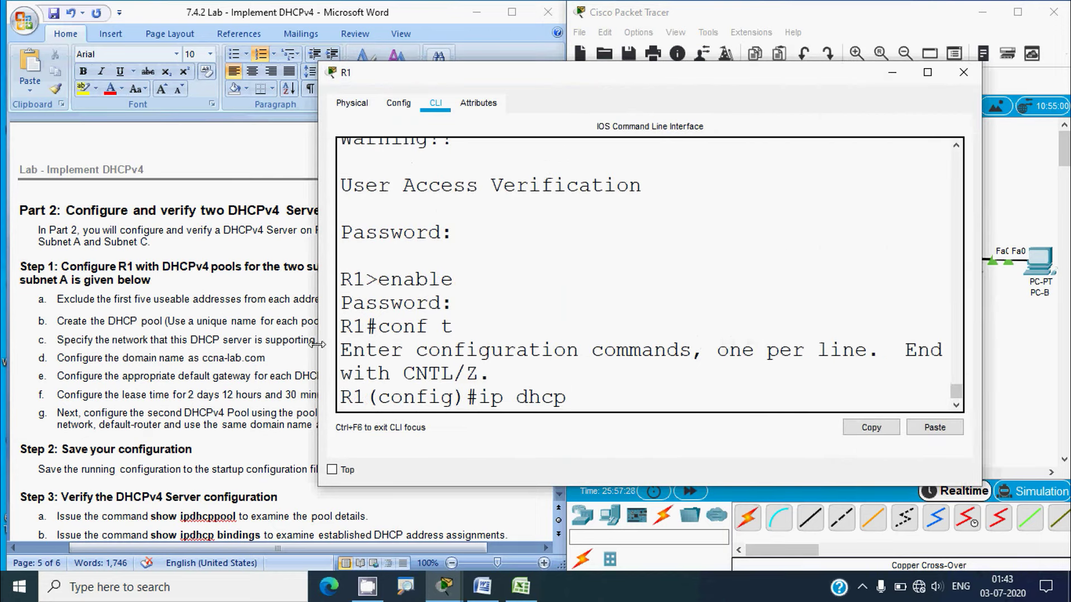
drag(319, 343, 195, 343)
text(ex)
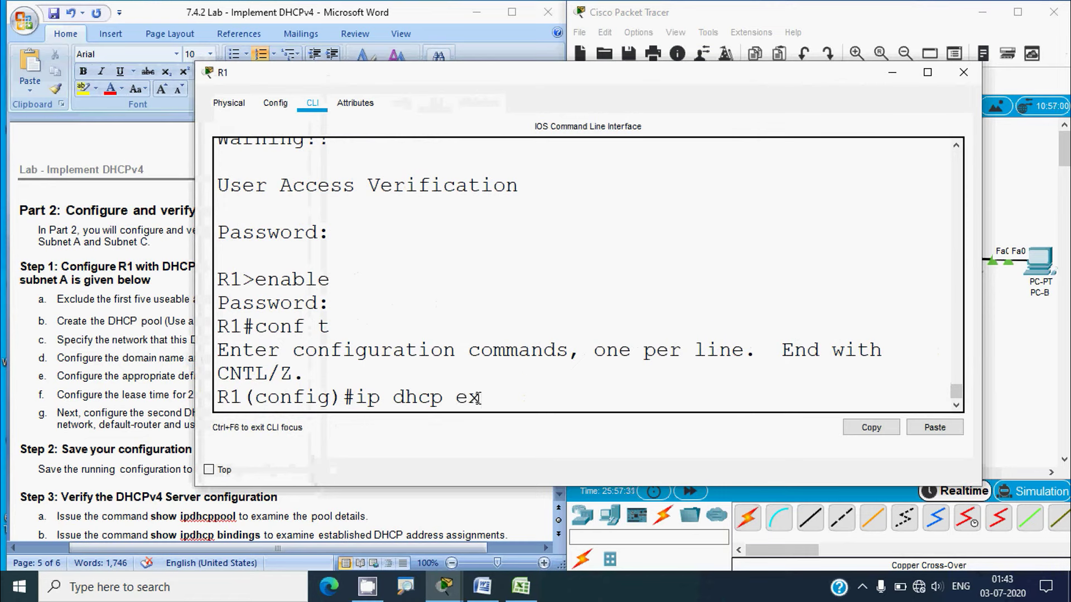
key(Tab)
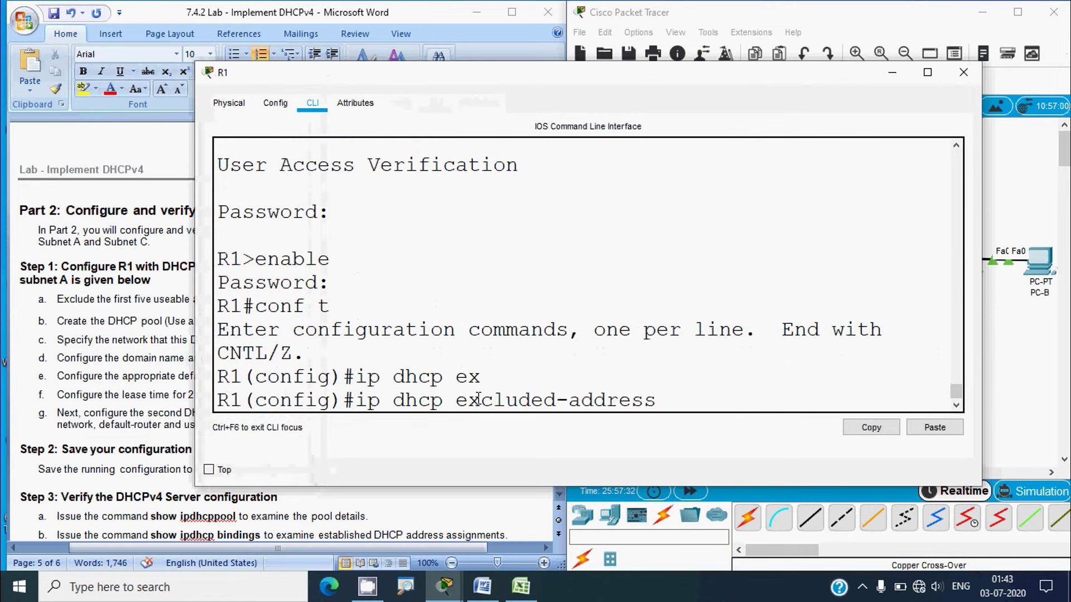
text(192)
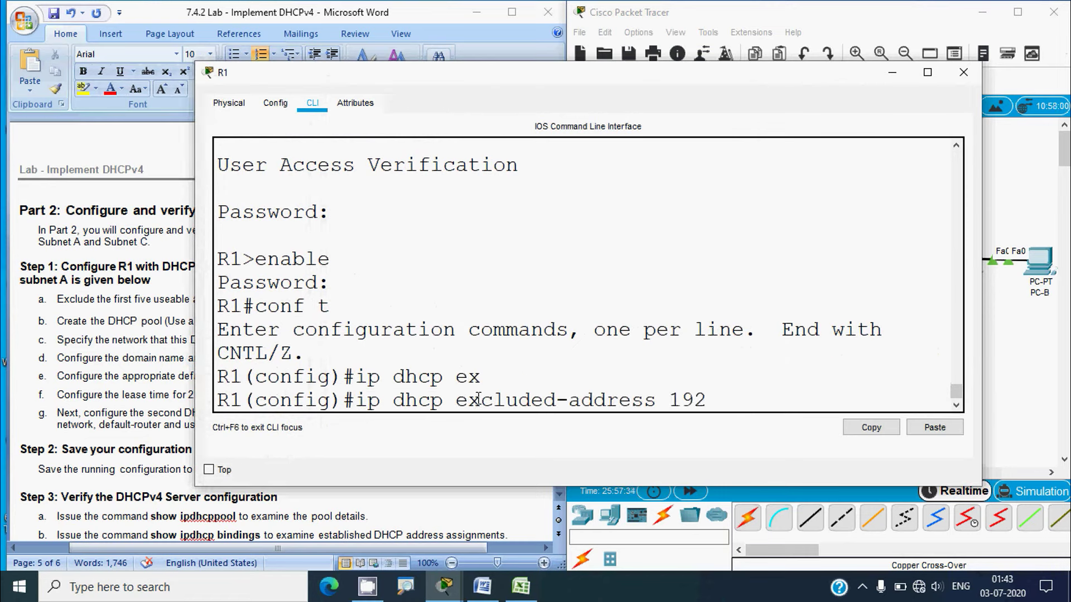
text(.168.1.1)
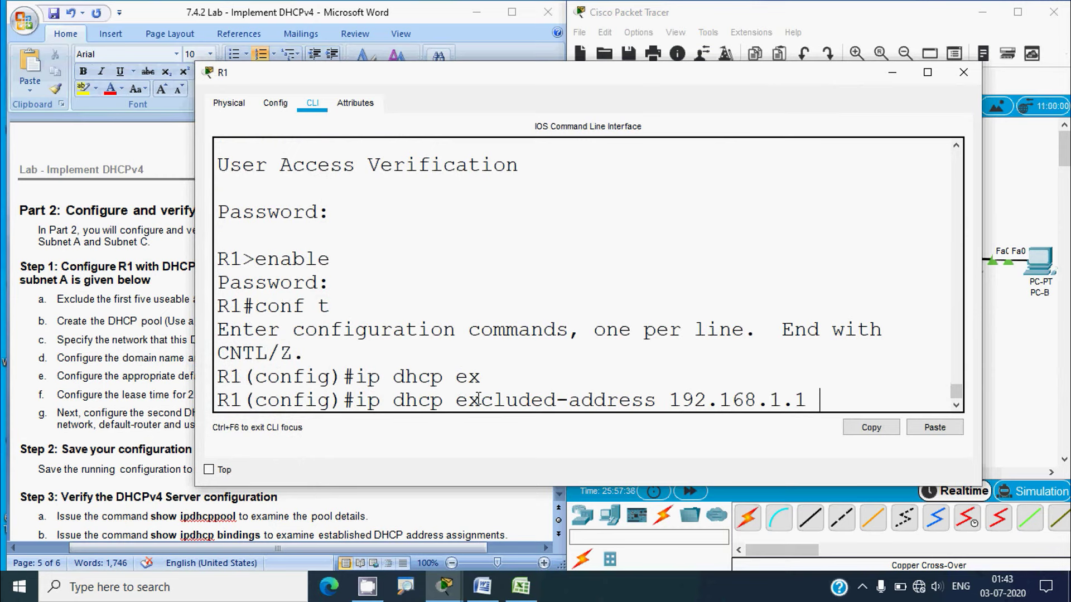
text( 192.168.1.5)
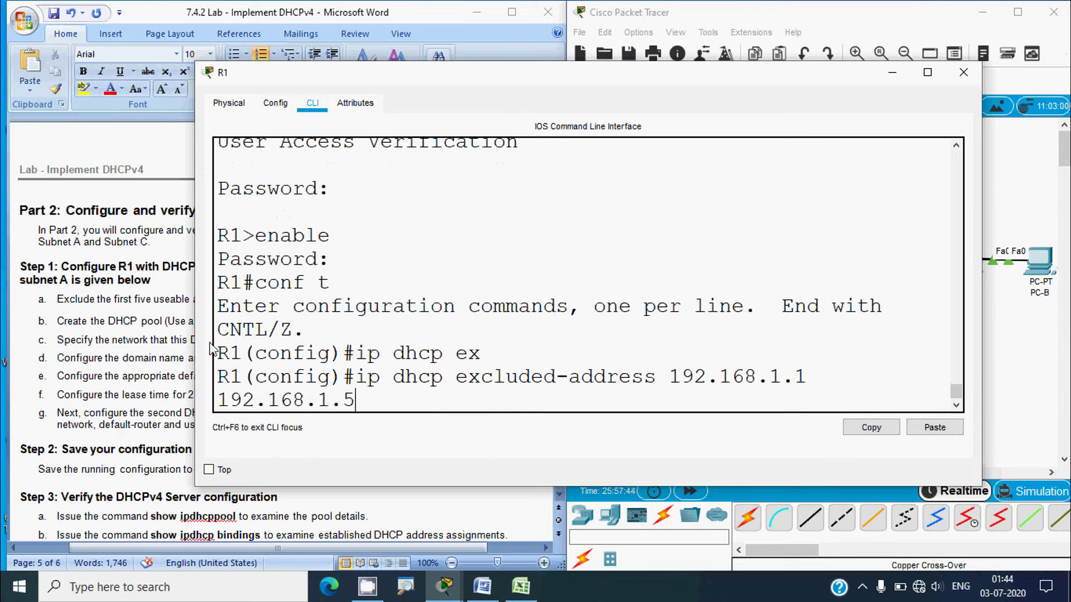
drag(197, 352, 73, 352)
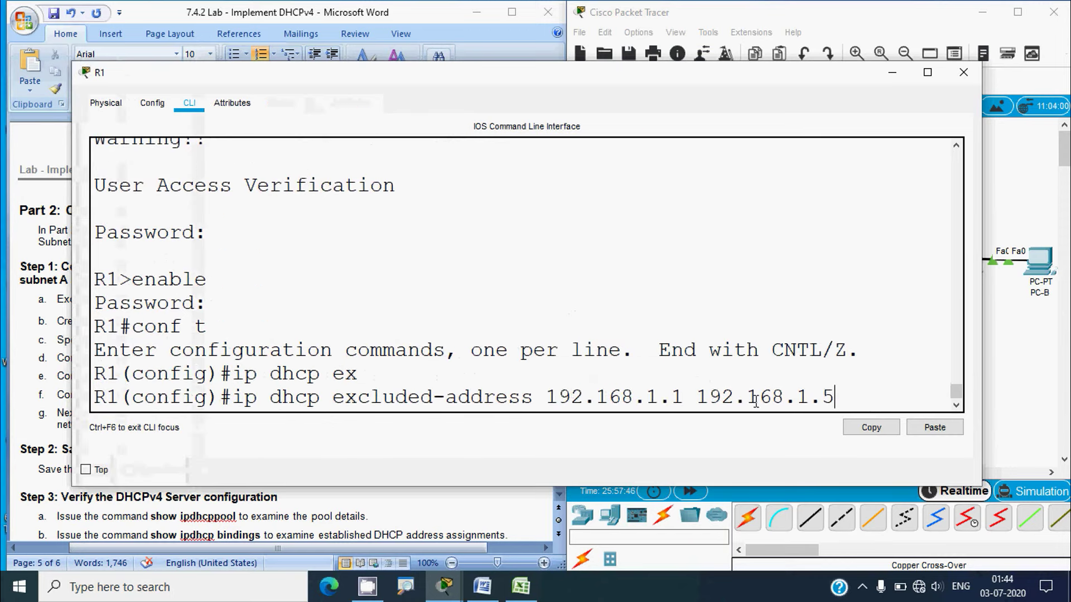
key(Return)
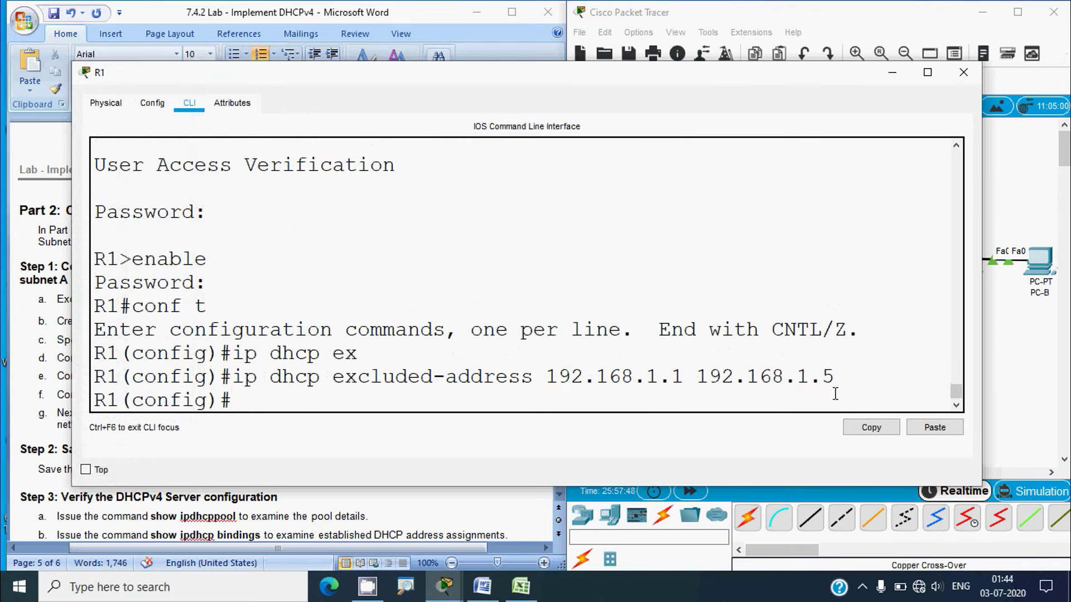
text(ip dhcp e)
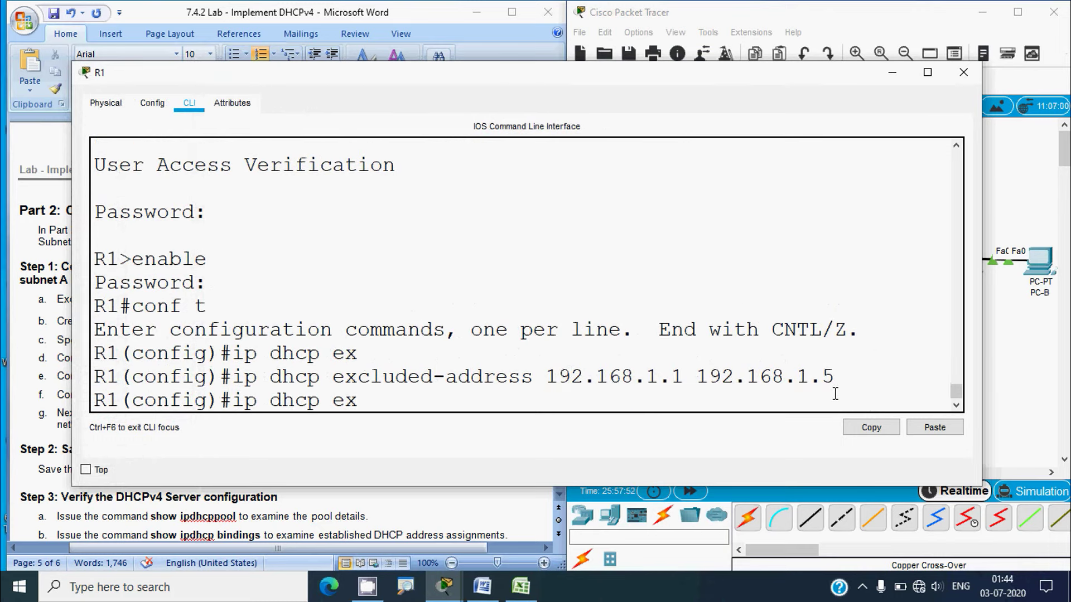
text(x)
key(Tab)
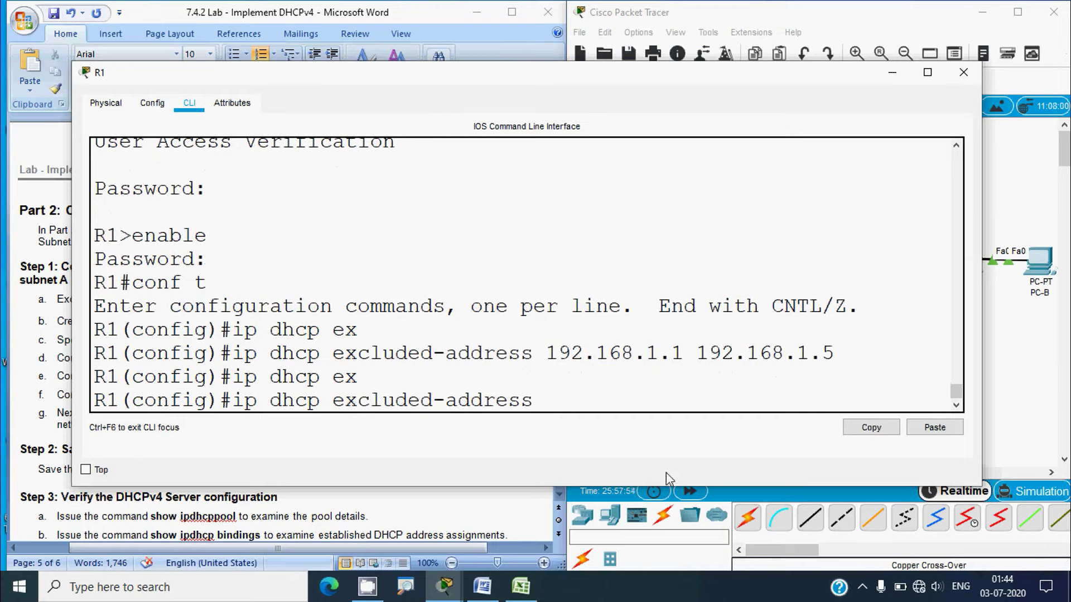
click(521, 586)
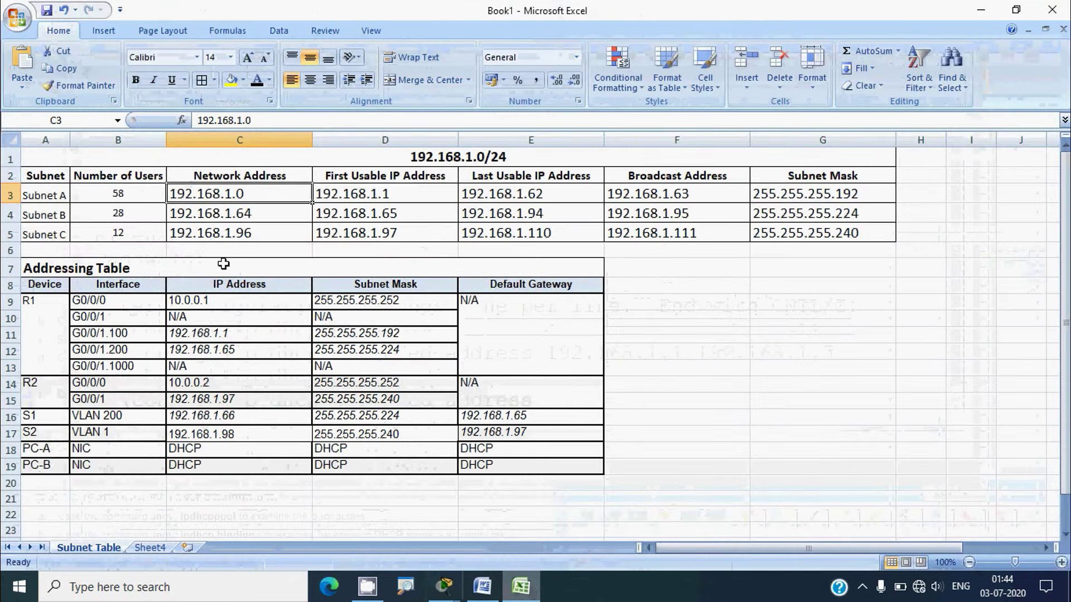
Copy Subnet C's first usable address, 192.168.1.97, from cell D5 in Excel
click(10, 234)
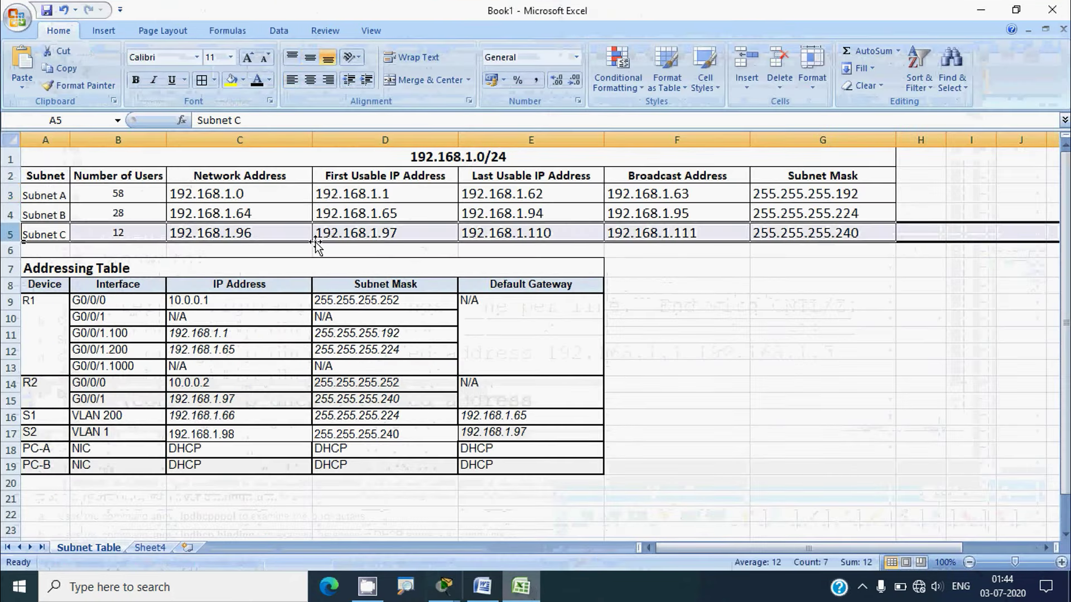
click(355, 233)
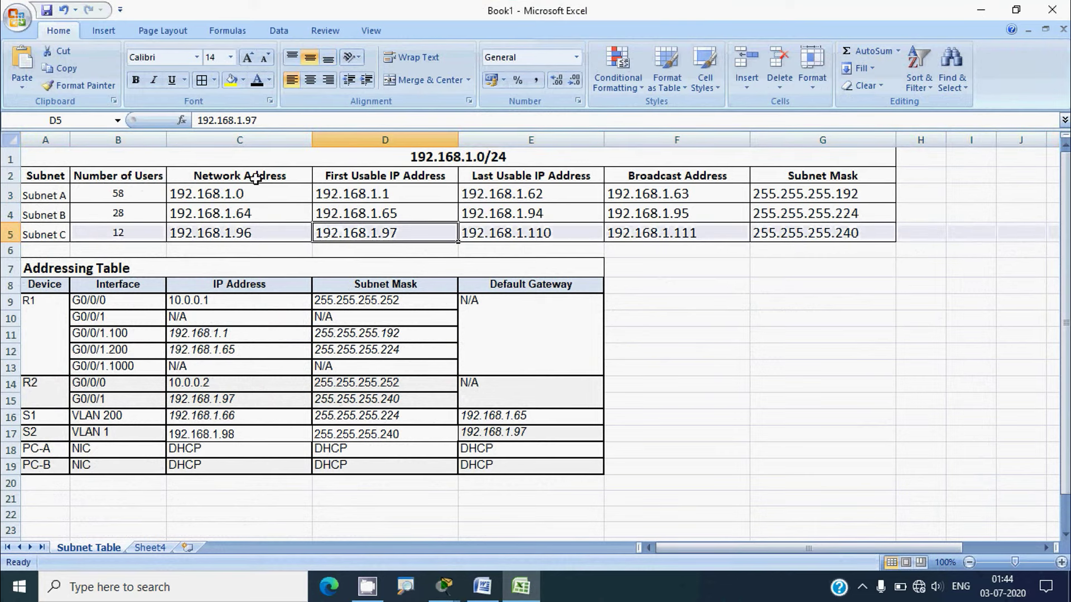
drag(270, 120, 196, 119)
key(ctrl+c)
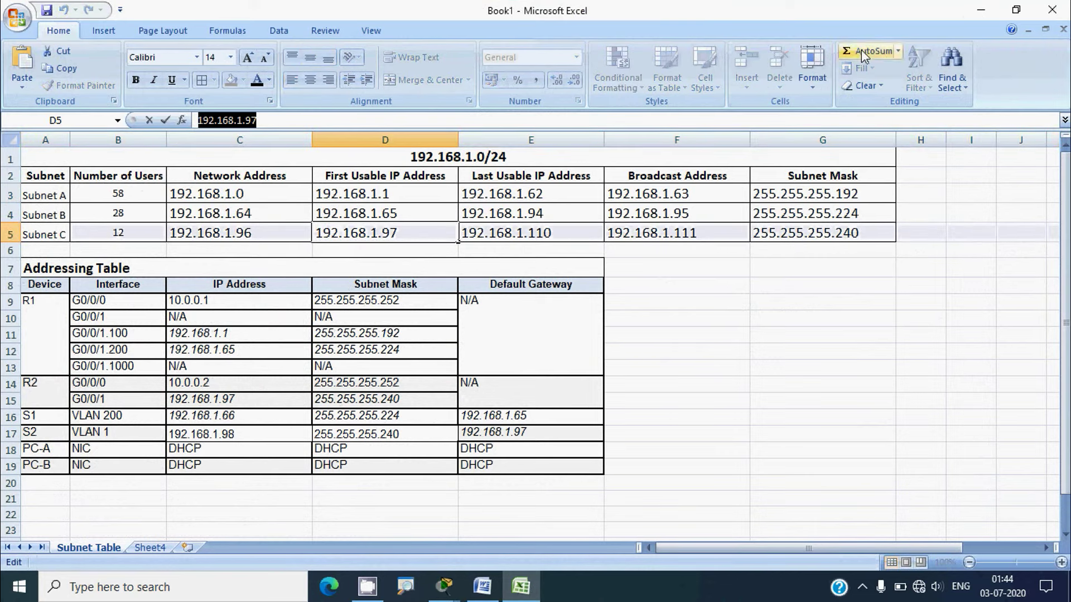
click(981, 10)
Exclude 192.168.1.97 through 192.168.1.101 on R1, then bring up the Word lab instructions
right_click(570, 392)
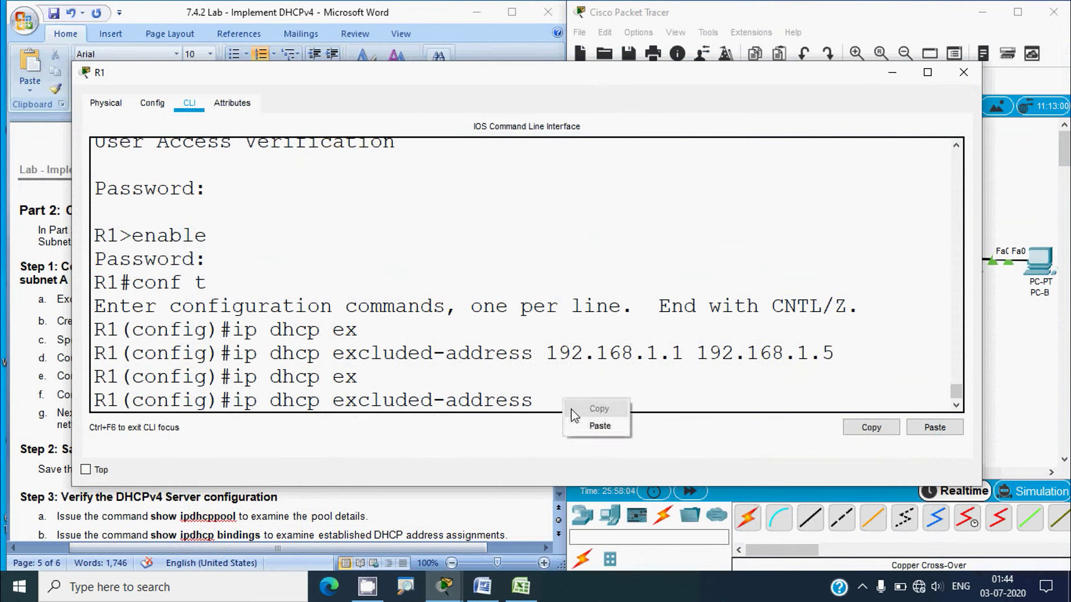
click(619, 426)
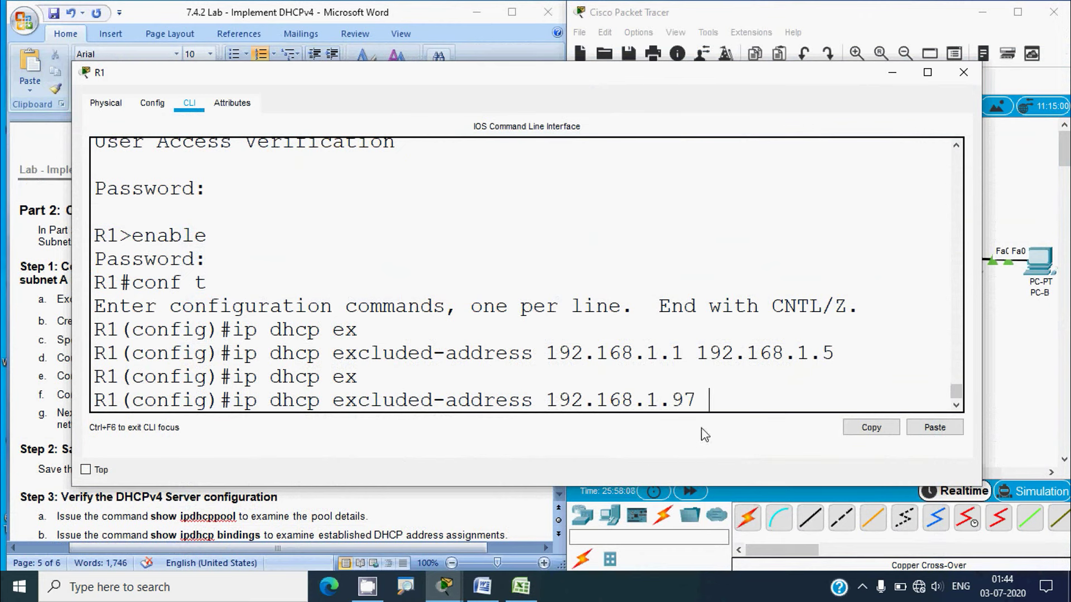
text(192.168)
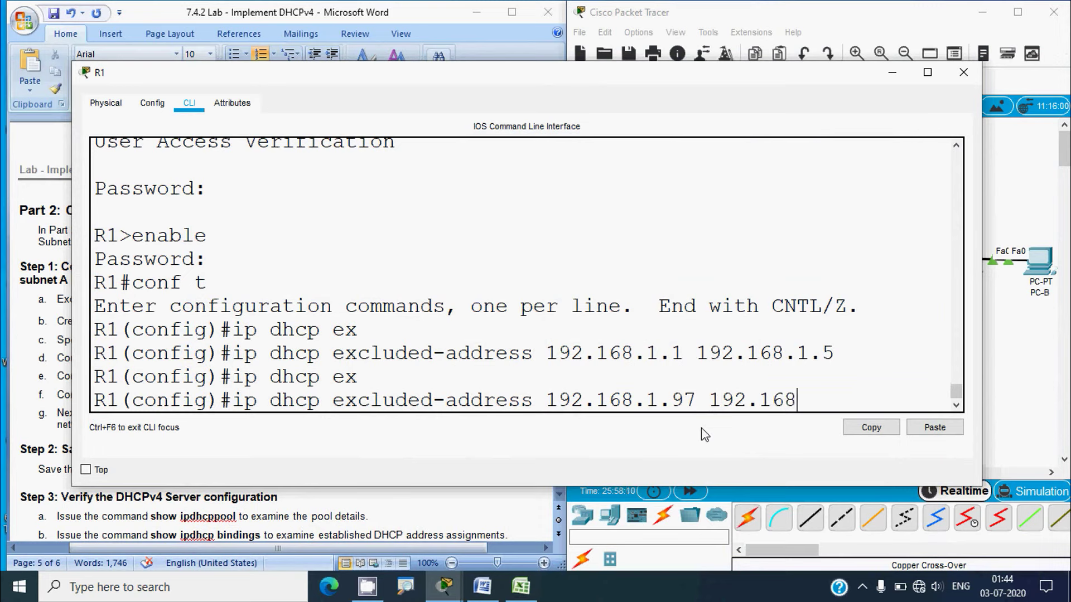
text(.1)
text(.101)
key(Return)
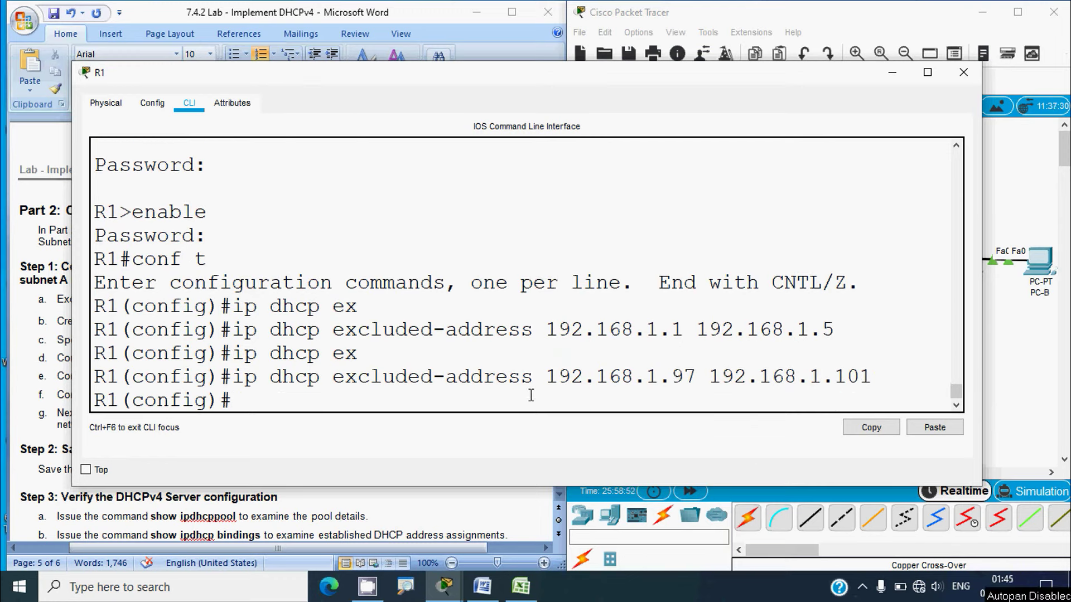
click(54, 357)
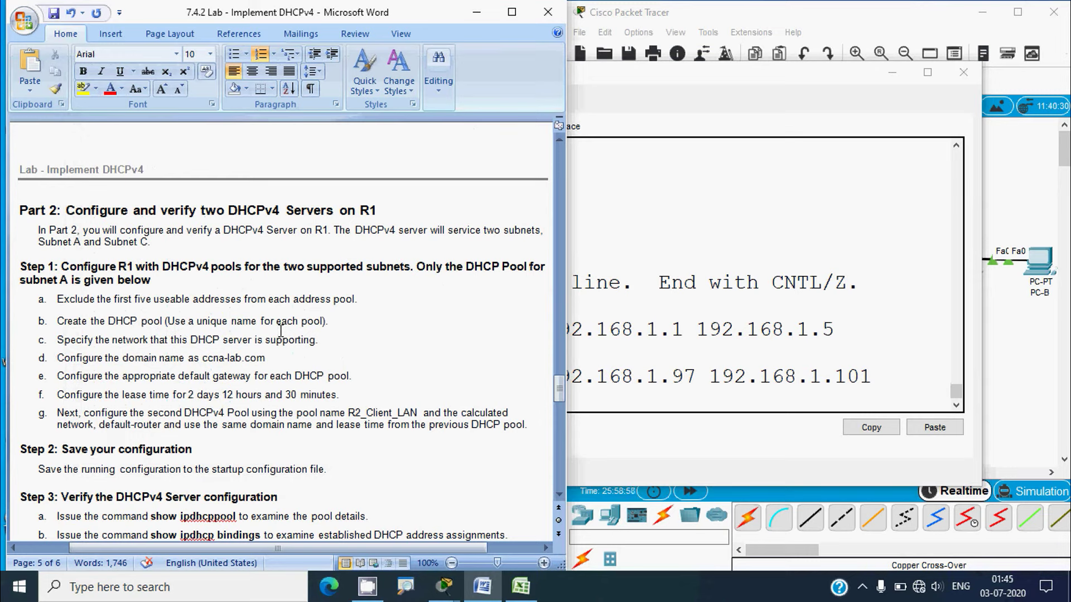
Review lab step d about the ccna-lab.com domain name, then reopen R1's CLI
key(alt)
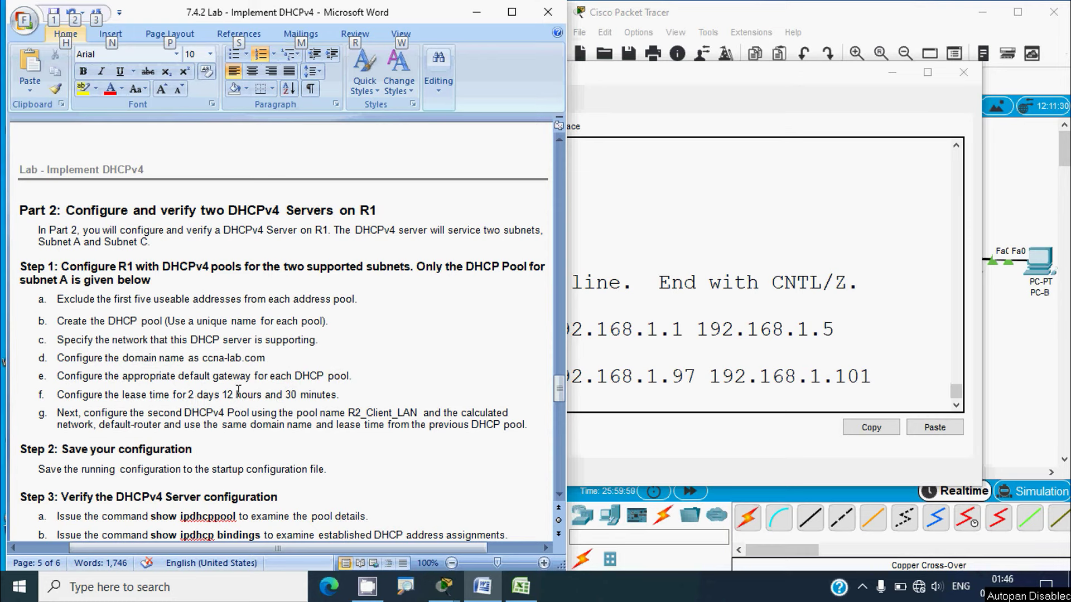
drag(57, 358, 270, 362)
click(277, 366)
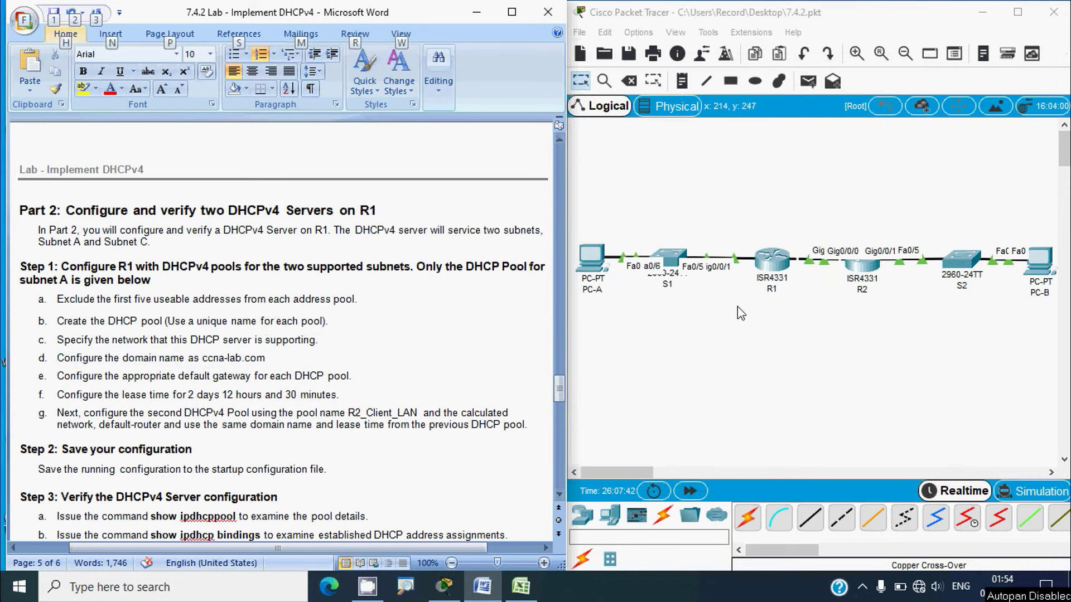
click(768, 264)
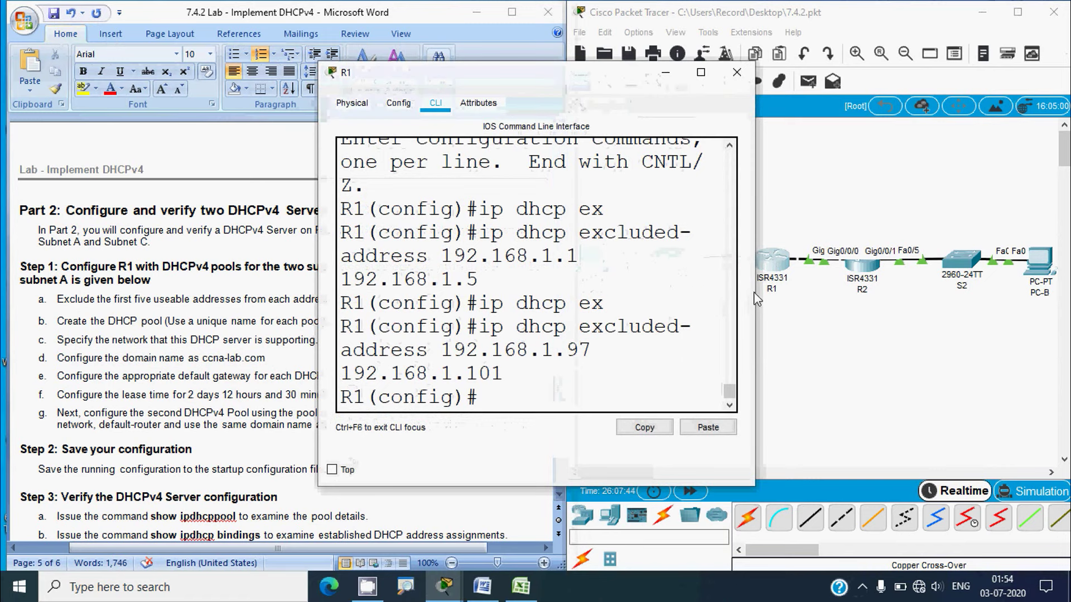
Create the DHCP pool VLAN100 on R1
drag(754, 296, 960, 296)
click(502, 400)
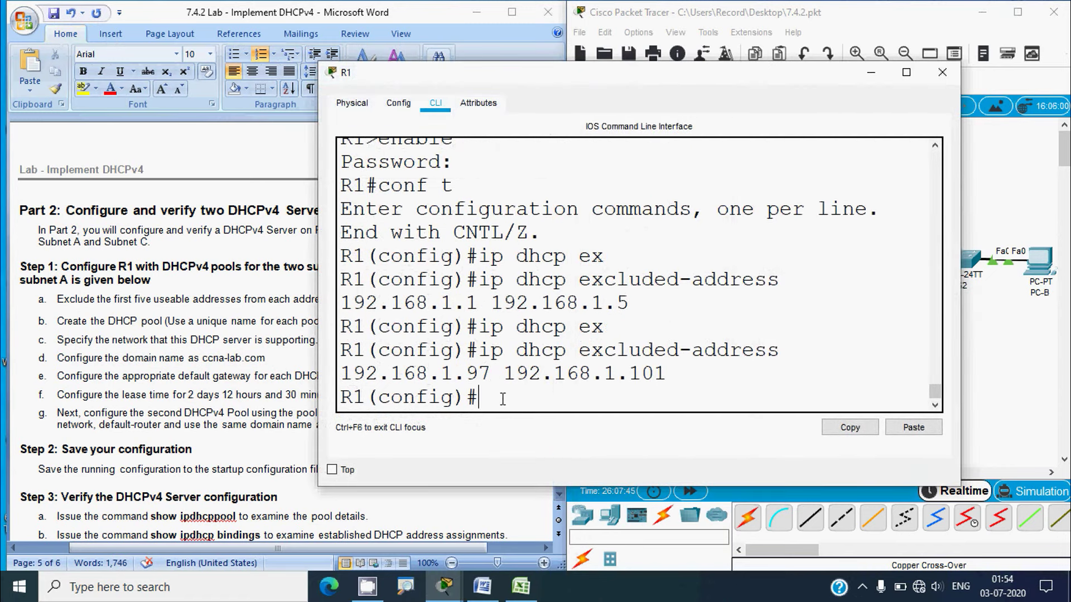
text(ip dhcp pool )
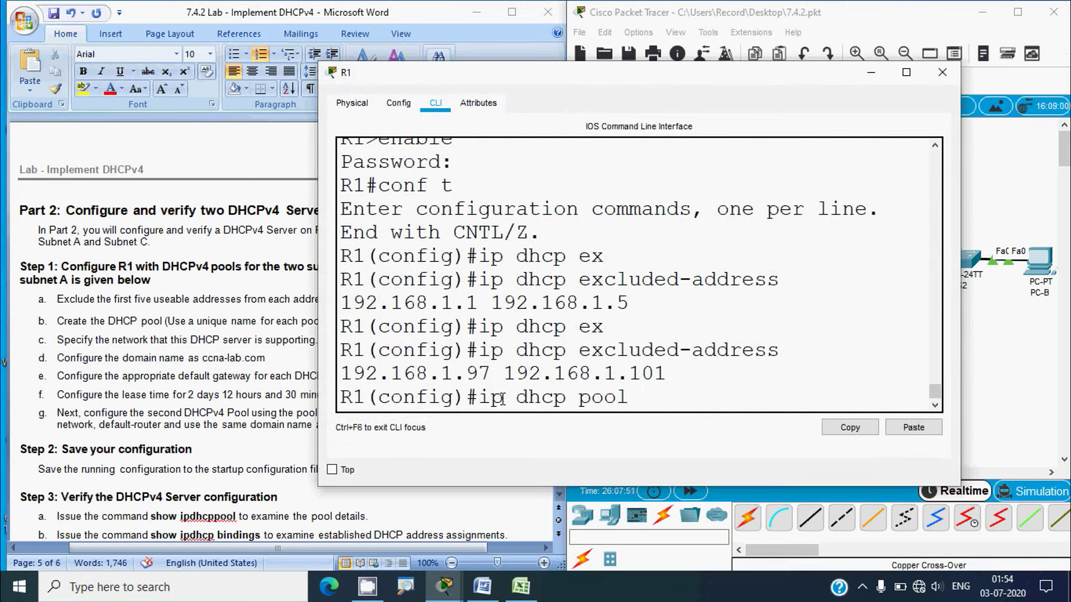
text(VLAN100)
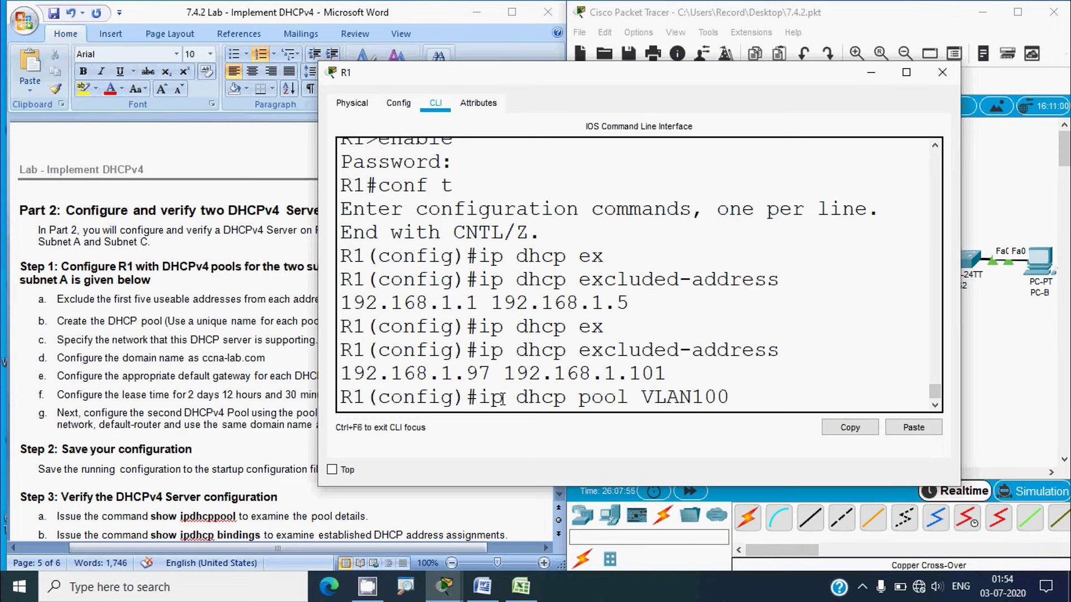
key(Return)
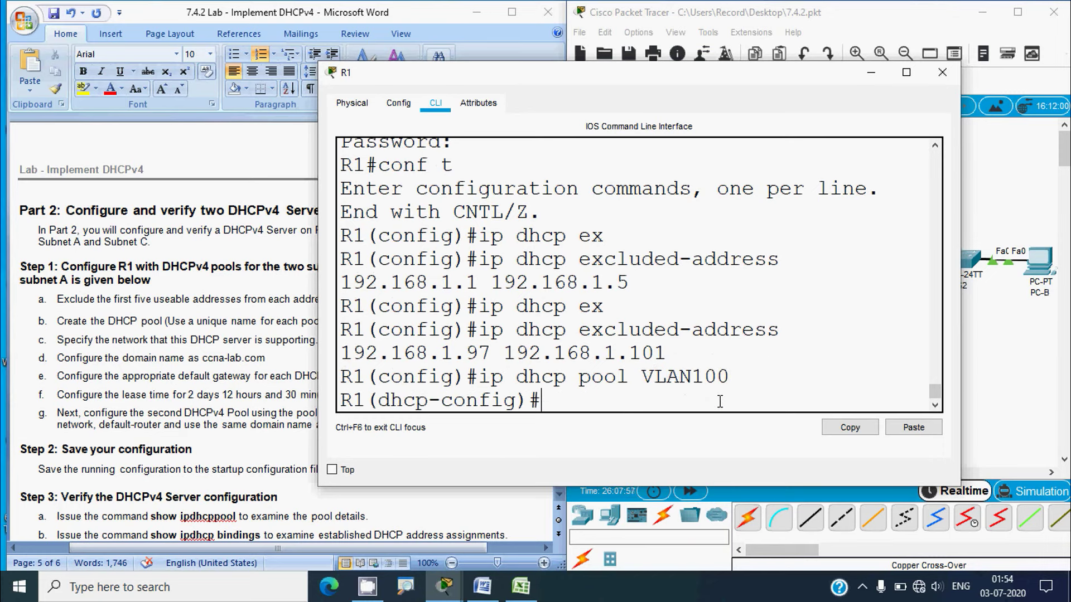
Set pool network 192.168.1.0 255.255.255.192 after checking Subnet A in Excel
text(network 192.168.)
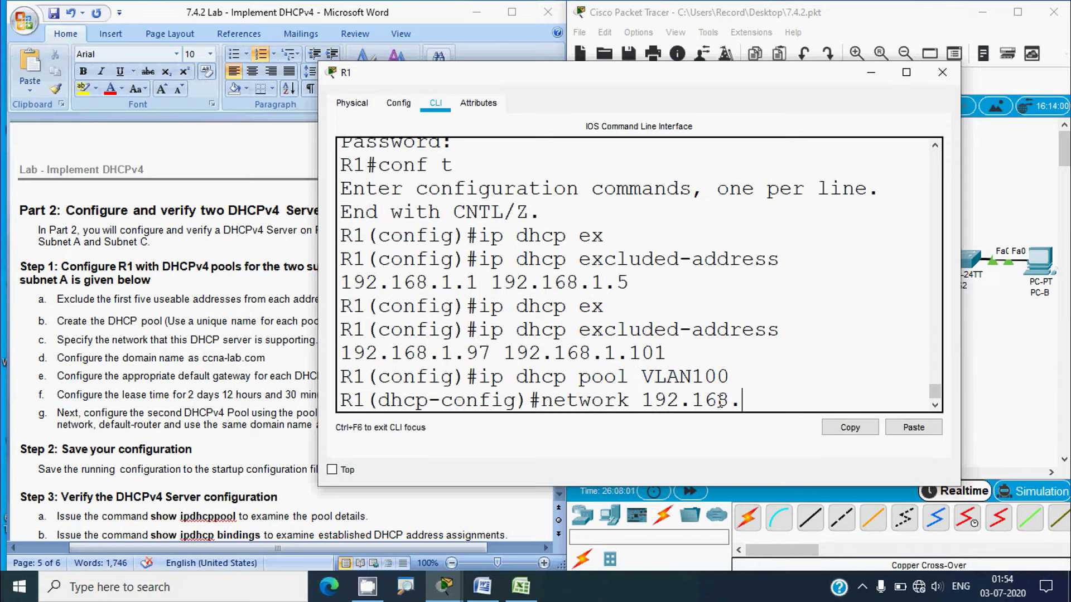
text(1.0)
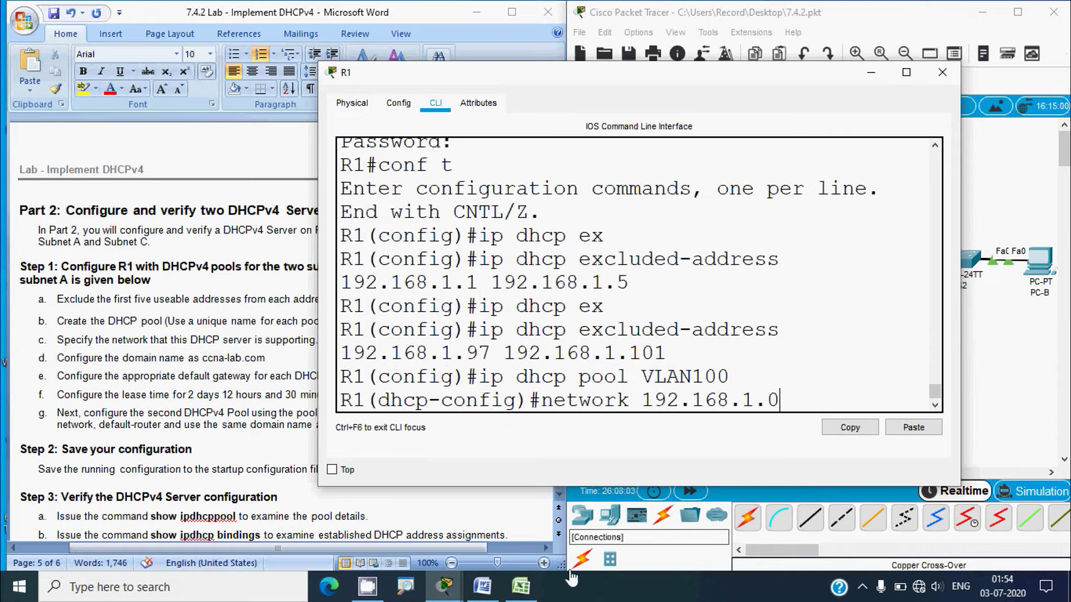
click(521, 587)
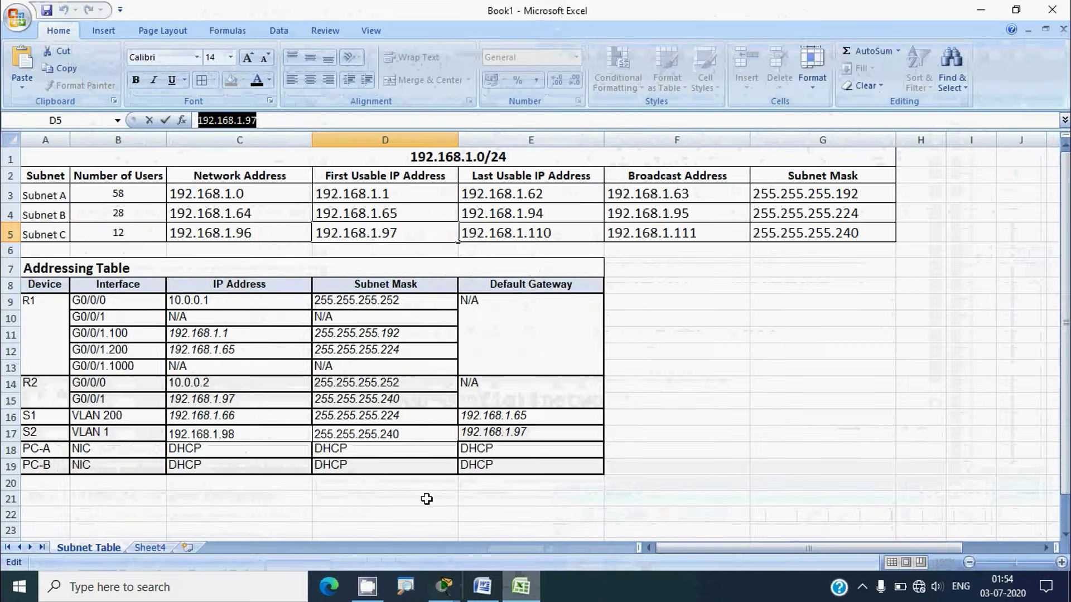
click(11, 195)
click(252, 192)
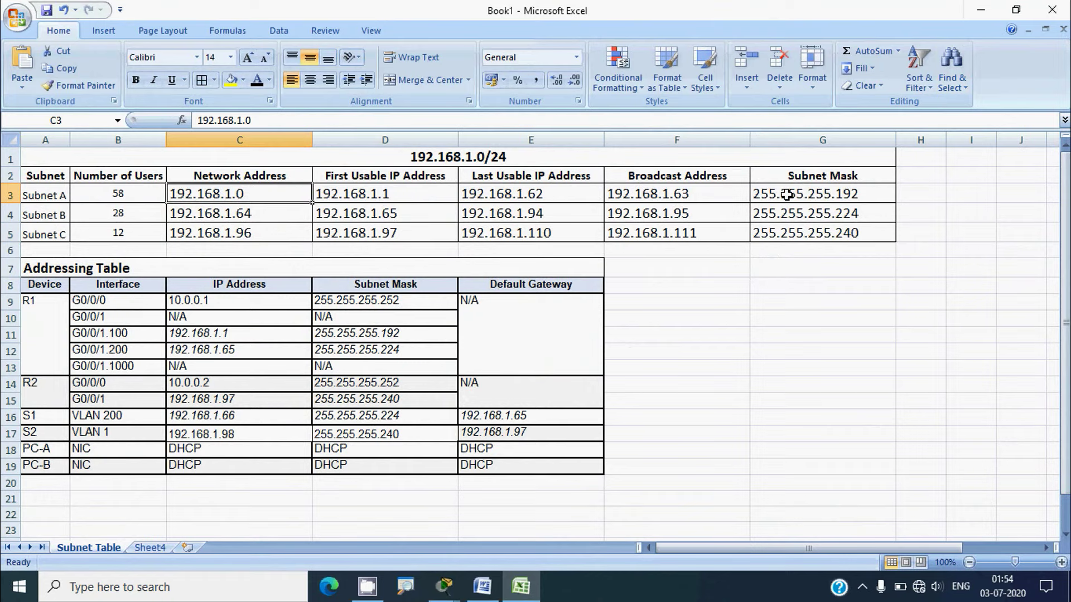
click(975, 13)
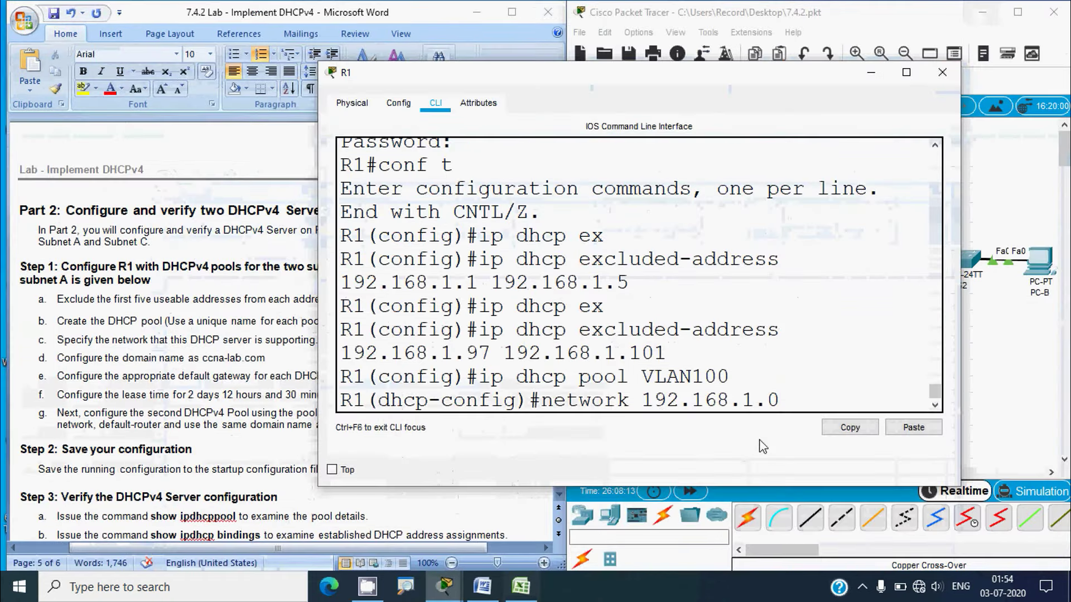
text(?)
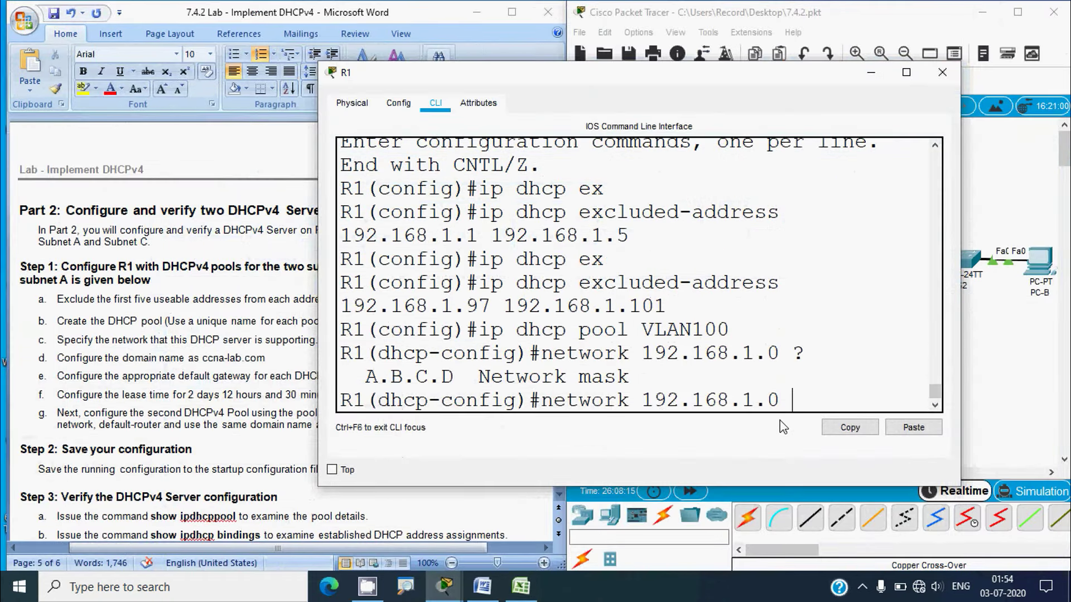
text(255.255.255)
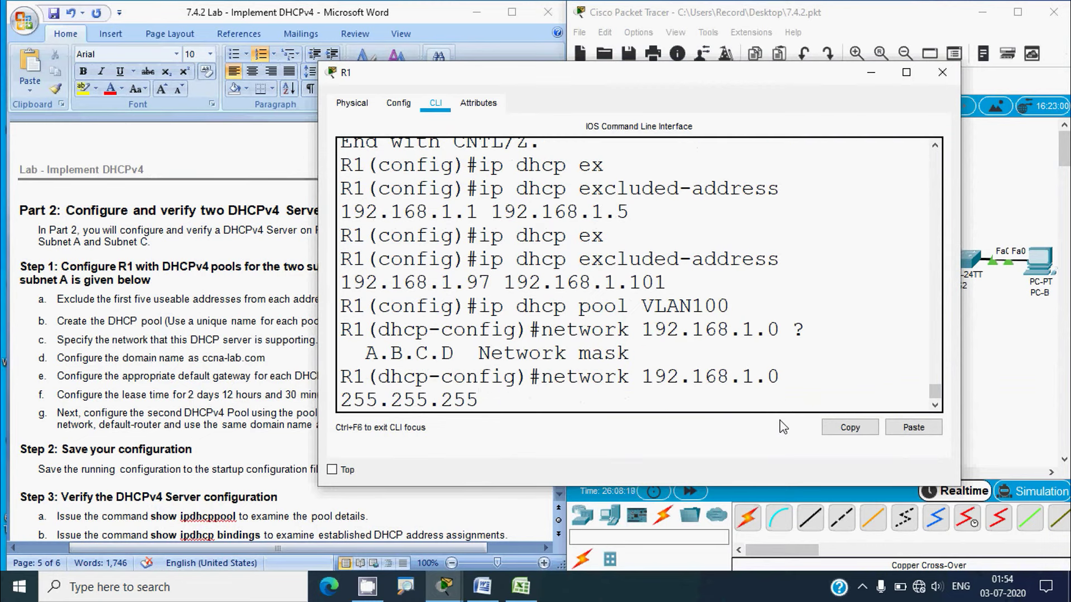
text(.192)
drag(320, 337, 246, 334)
key(Return)
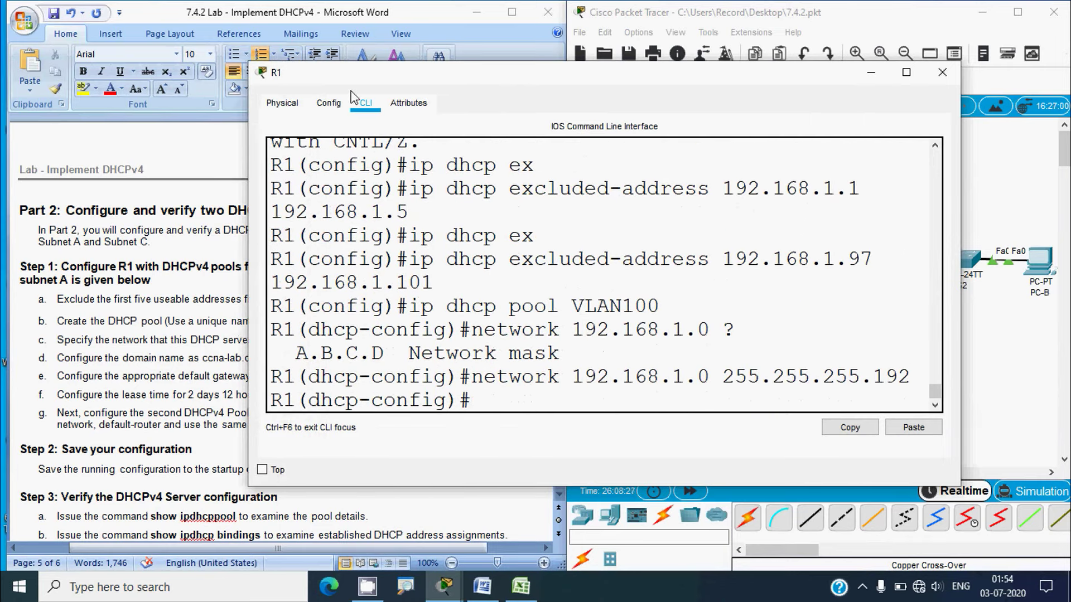
mouse_move(355, 81)
mouse_down()
mouse_move(469, 52)
mouse_move(362, 75)
mouse_up()
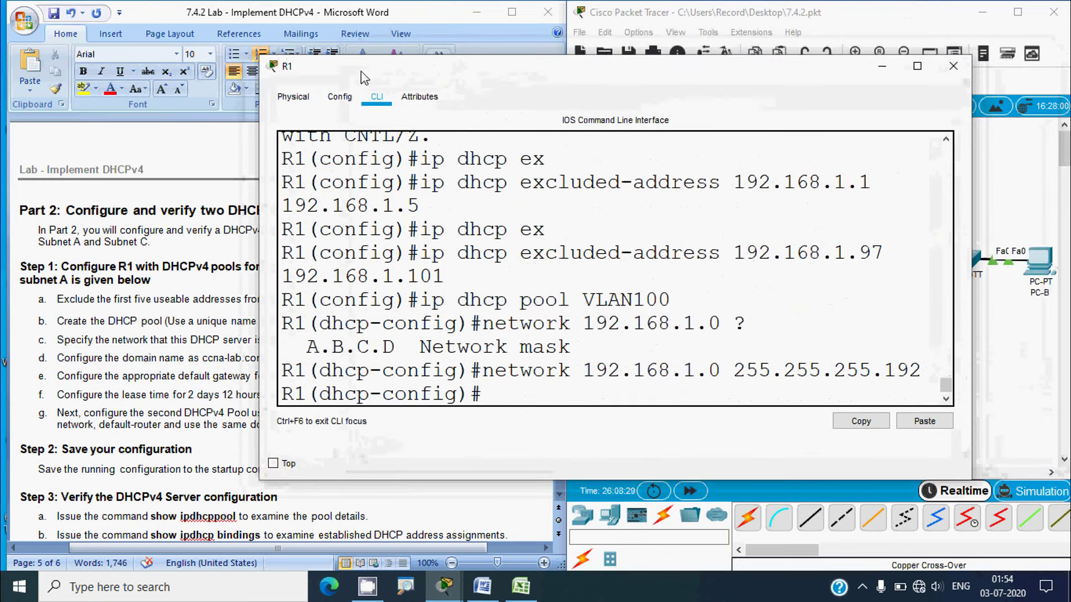
Set VLAN100's default router to 192.168.1.1 and domain name to ccna-lab.com
text(defaul)
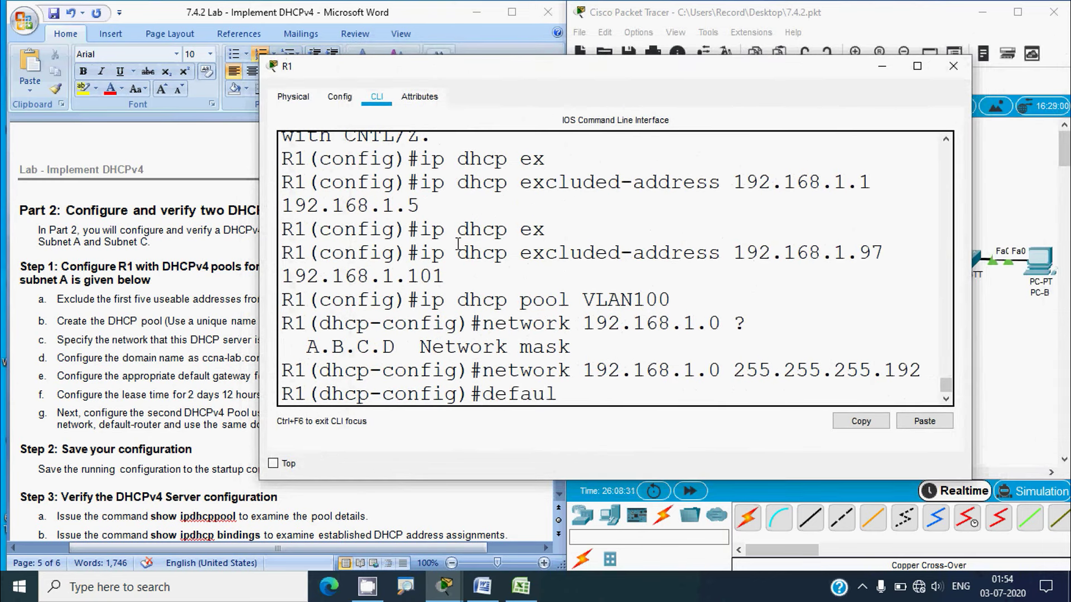
text(t-router)
key(Tab)
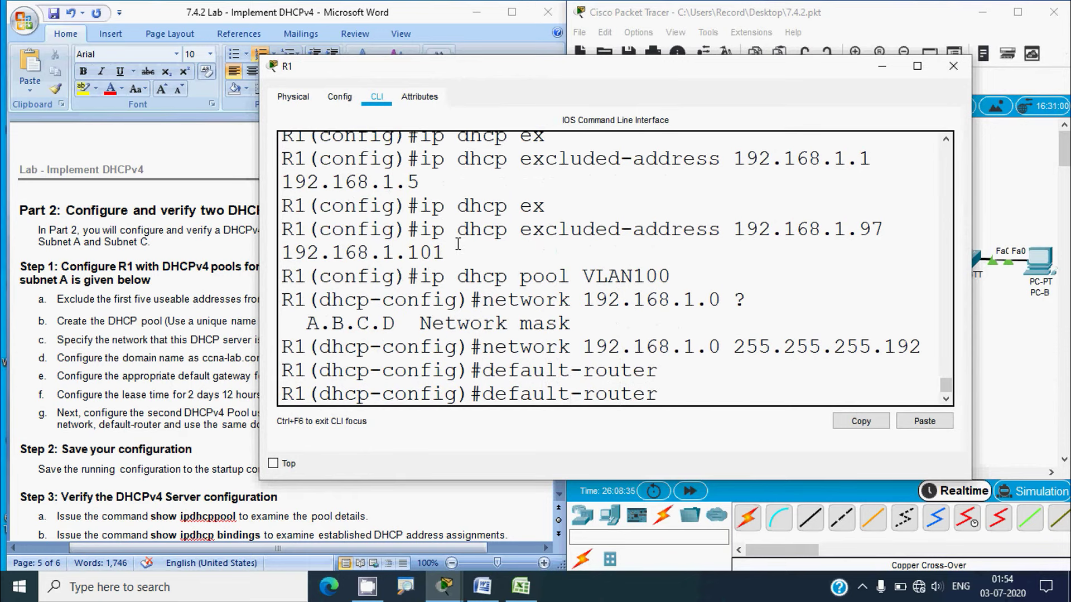
text(192.168.1.1)
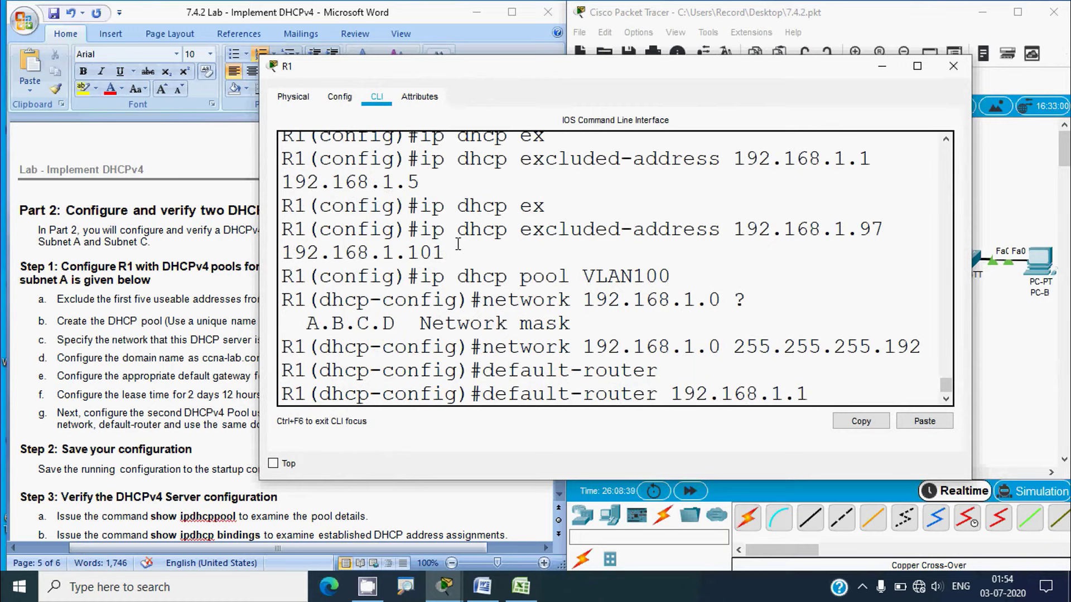
key(Return)
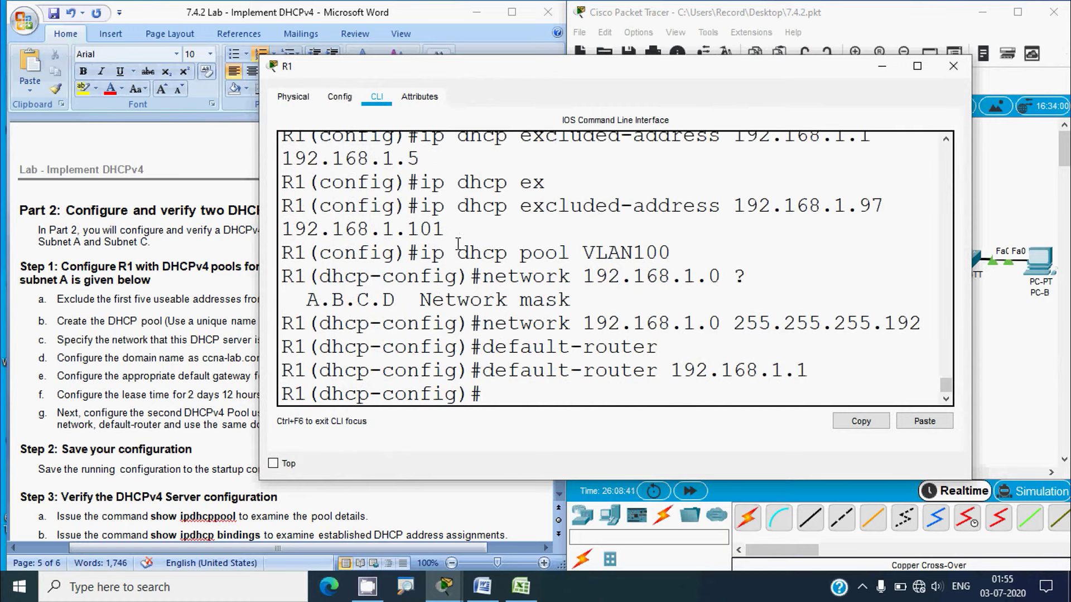
text(domain-)
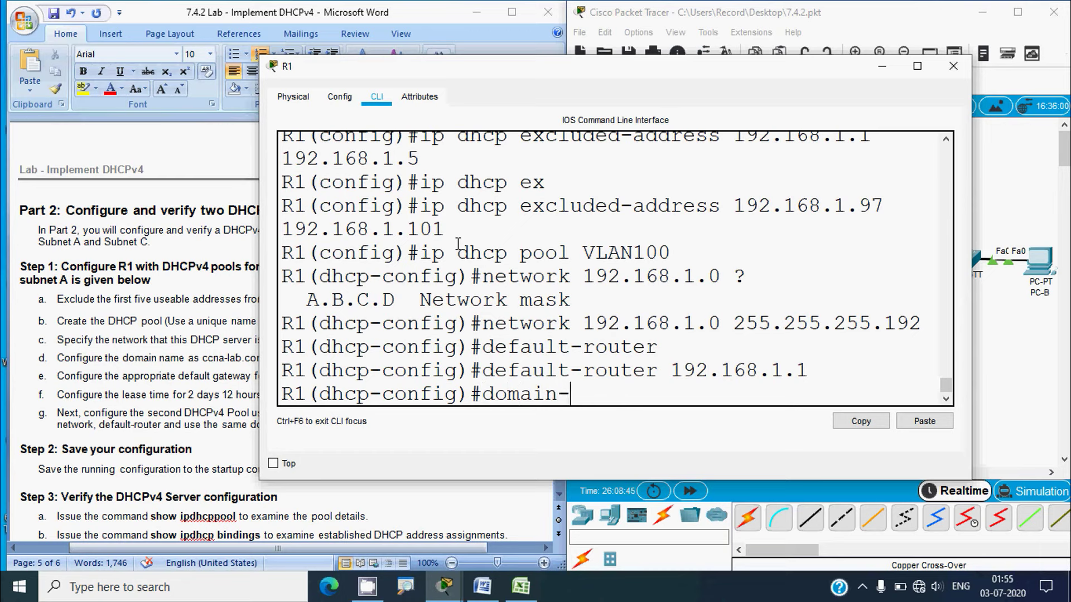
text(?)
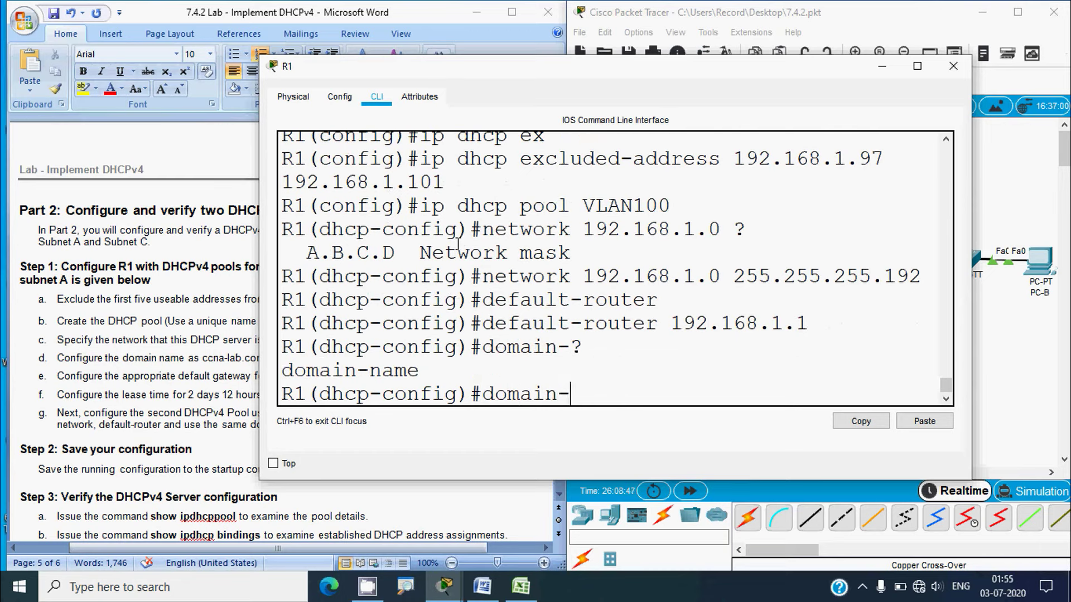
text(name ccna)
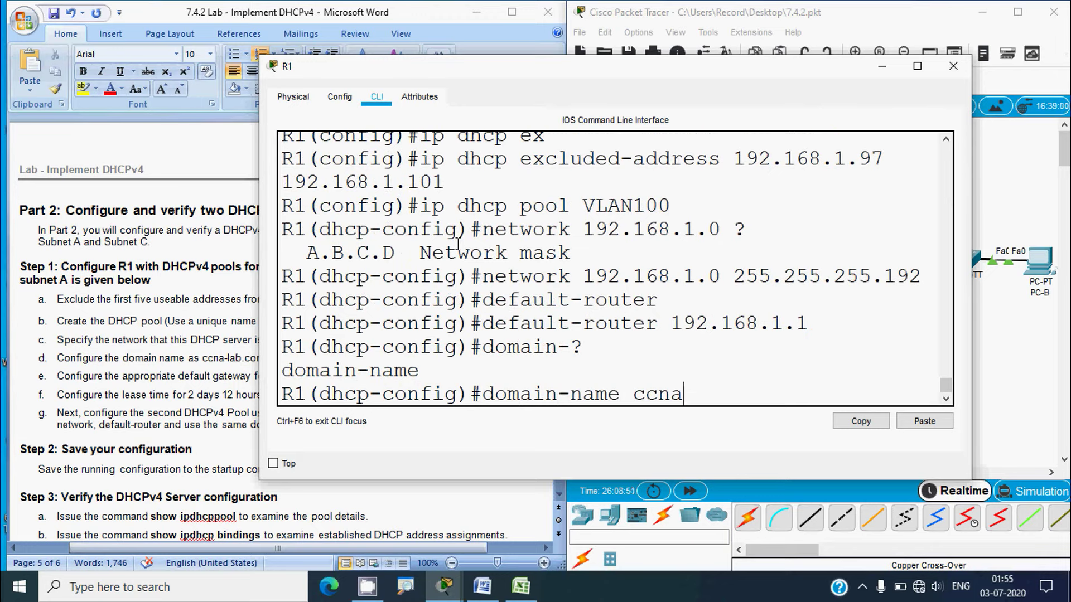
text(-lab.com)
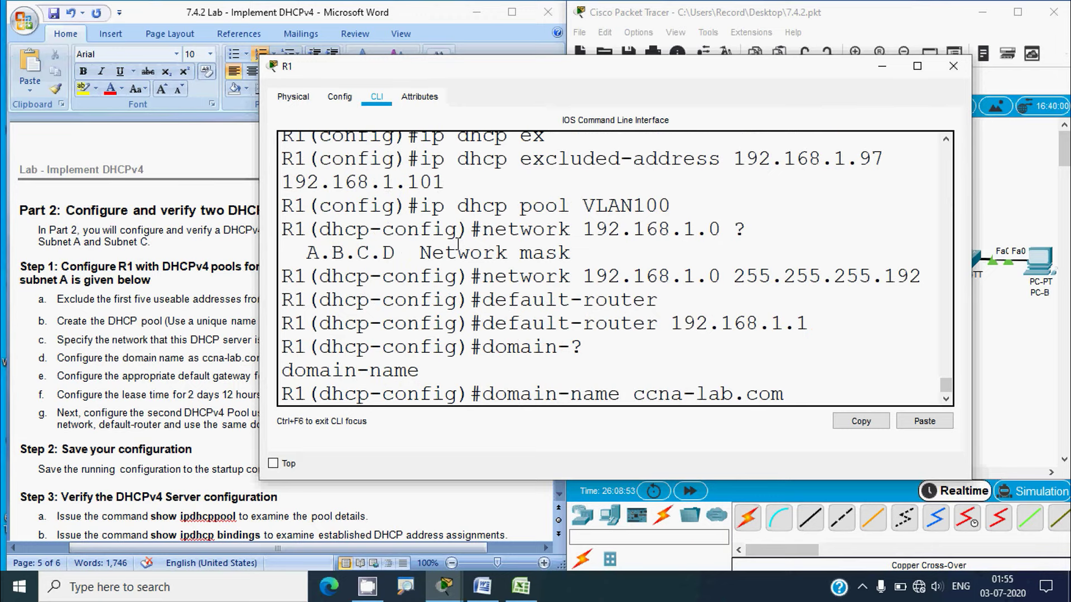
drag(404, 60, 507, 52)
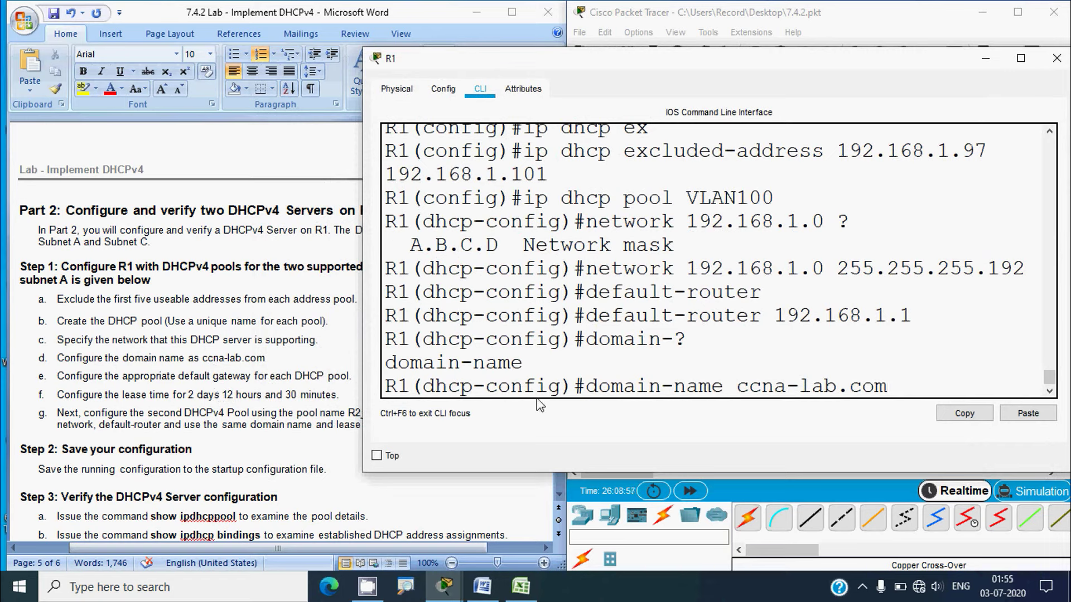
key(Return)
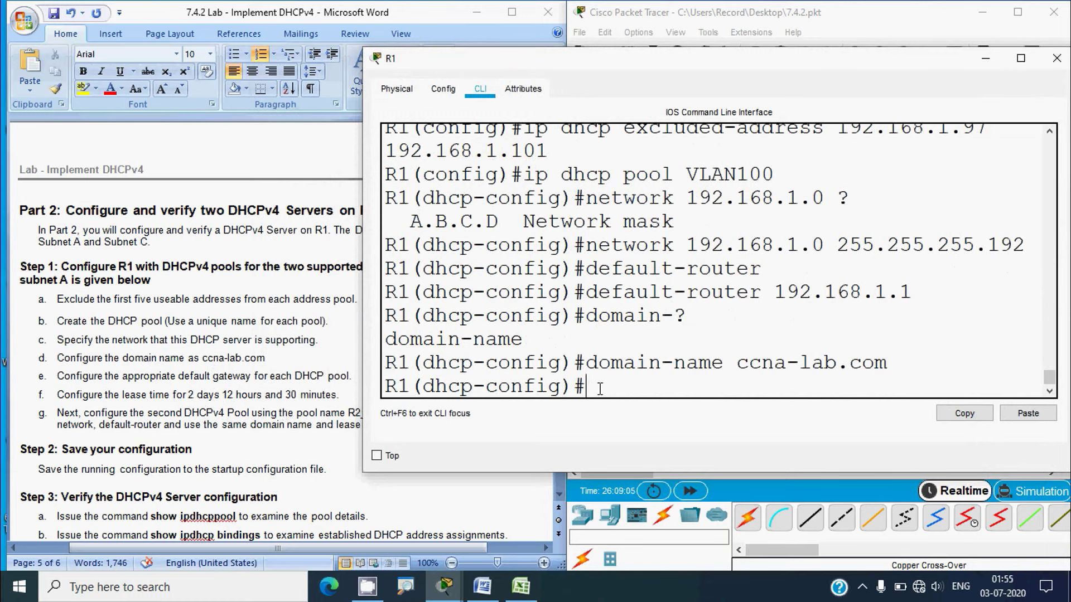
Try the unrecognized lease command, erase it, and close R1's window
text(lease?)
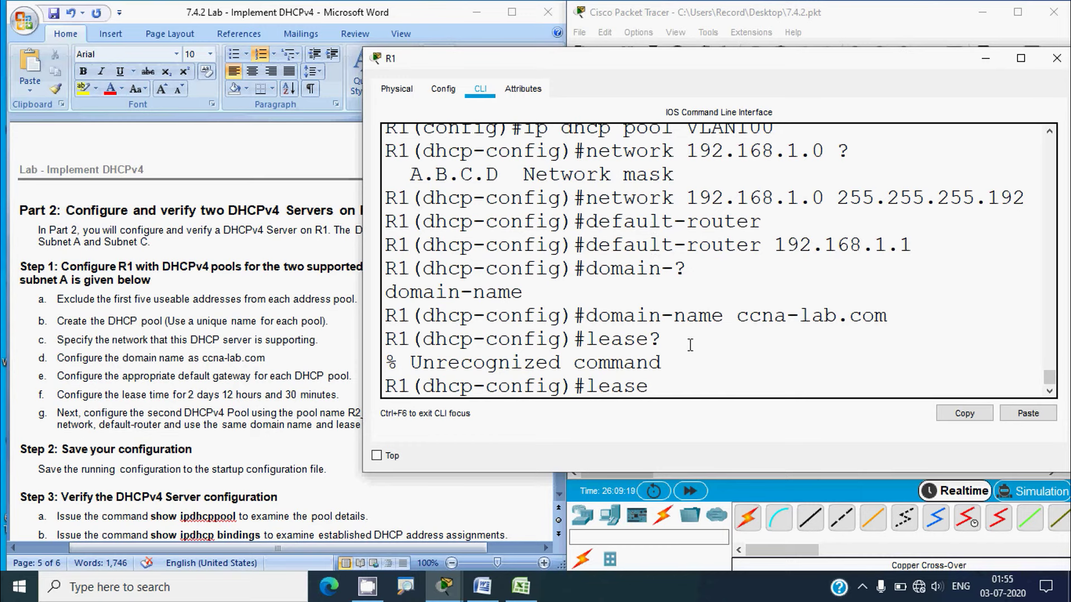
key(BackSpace)
key(BackSpace)
key(BackSpace)
key(BackSpace)
key(BackSpace)
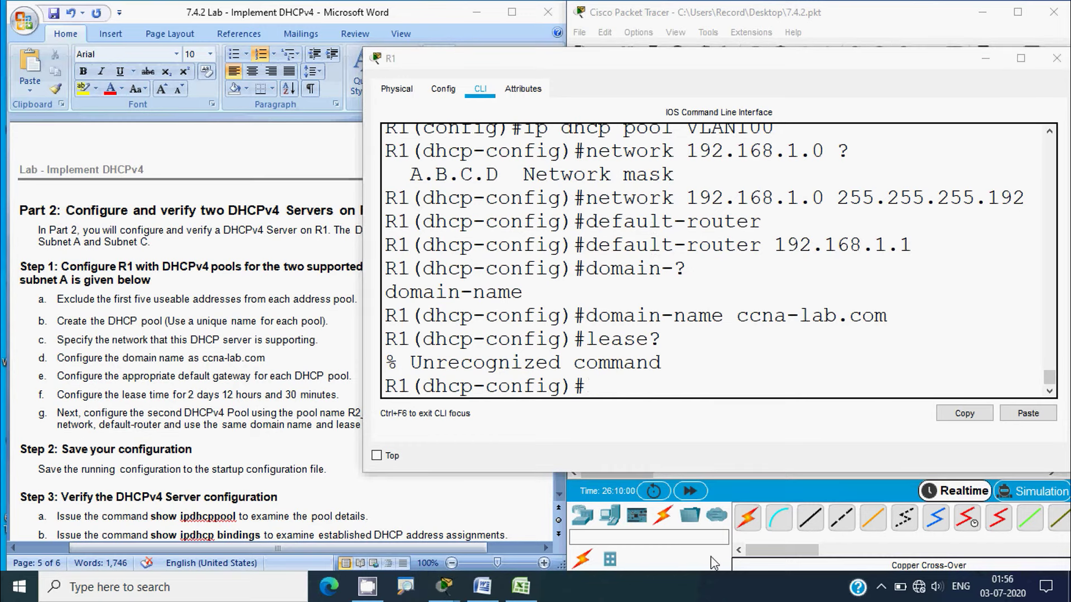
click(1057, 58)
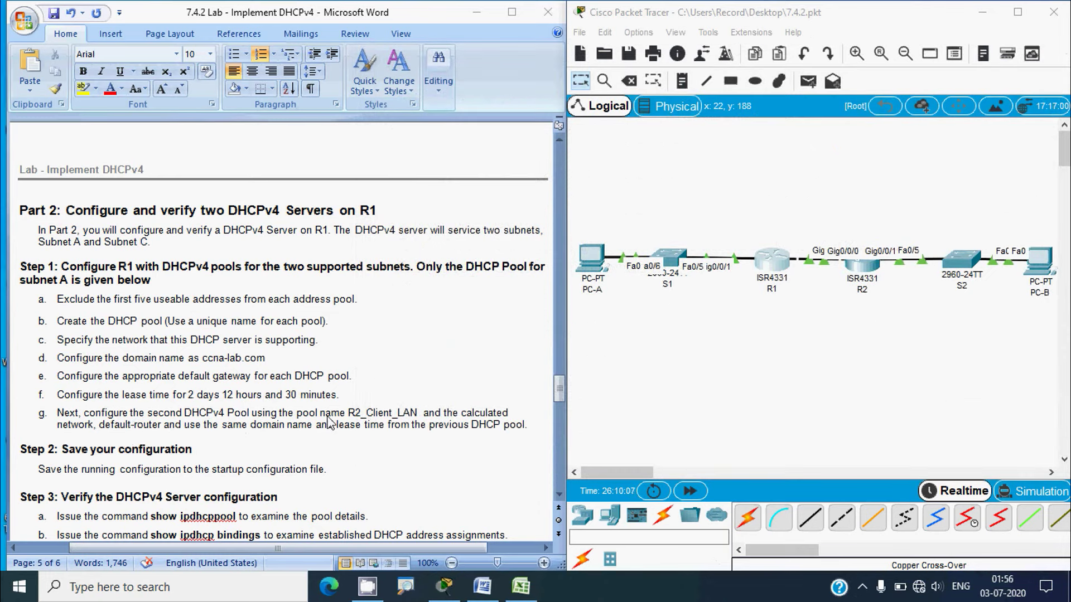
Select the pool name R2_Client_LAN in Word step g, then reopen R1's CLI
click(352, 419)
click(350, 416)
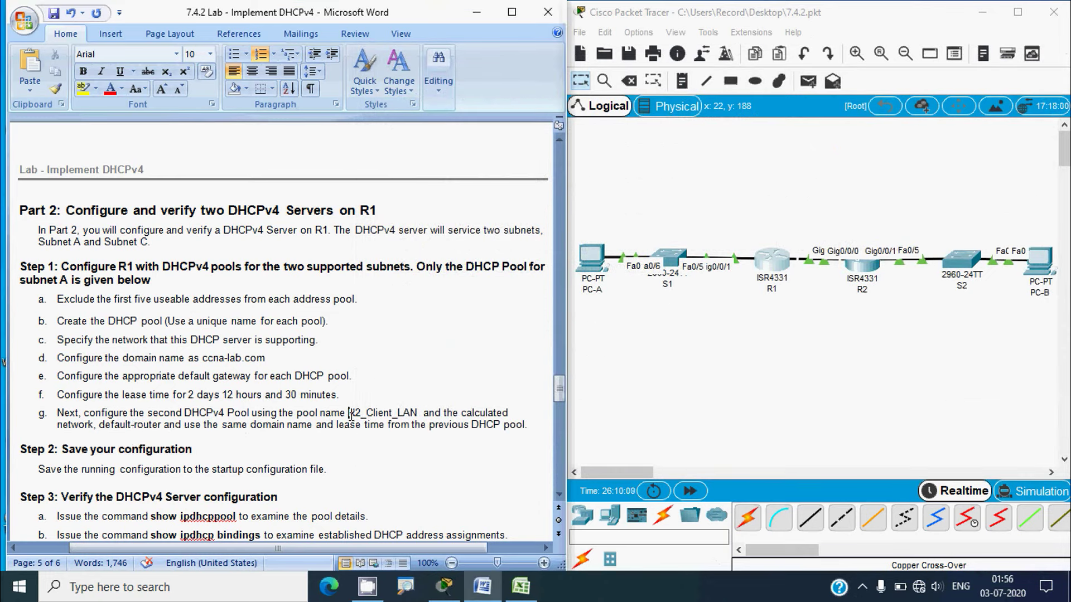
shift+click(416, 412)
key(ctrl+c)
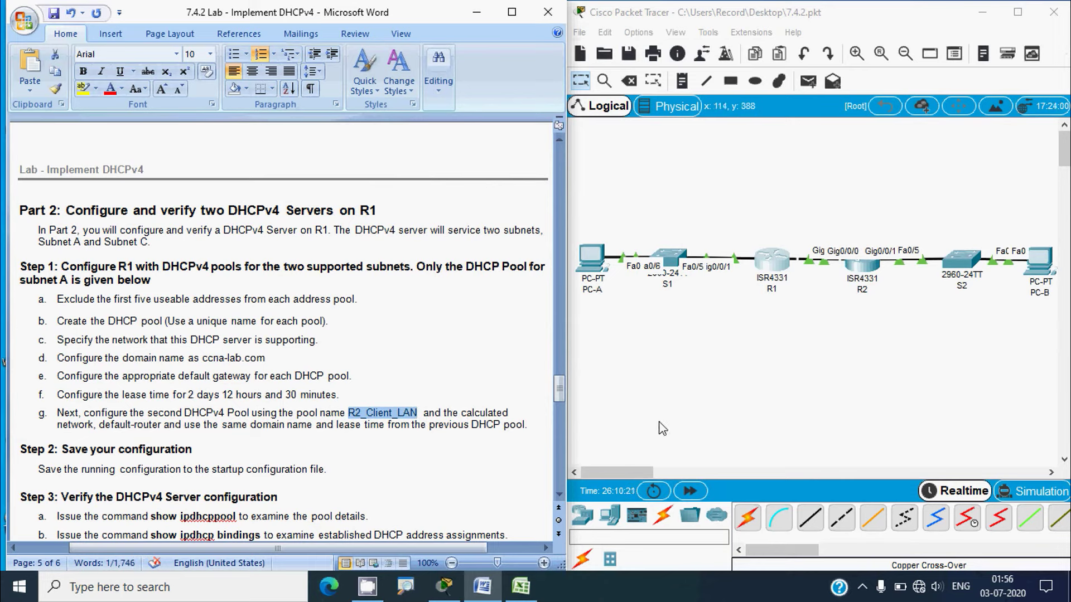
click(773, 269)
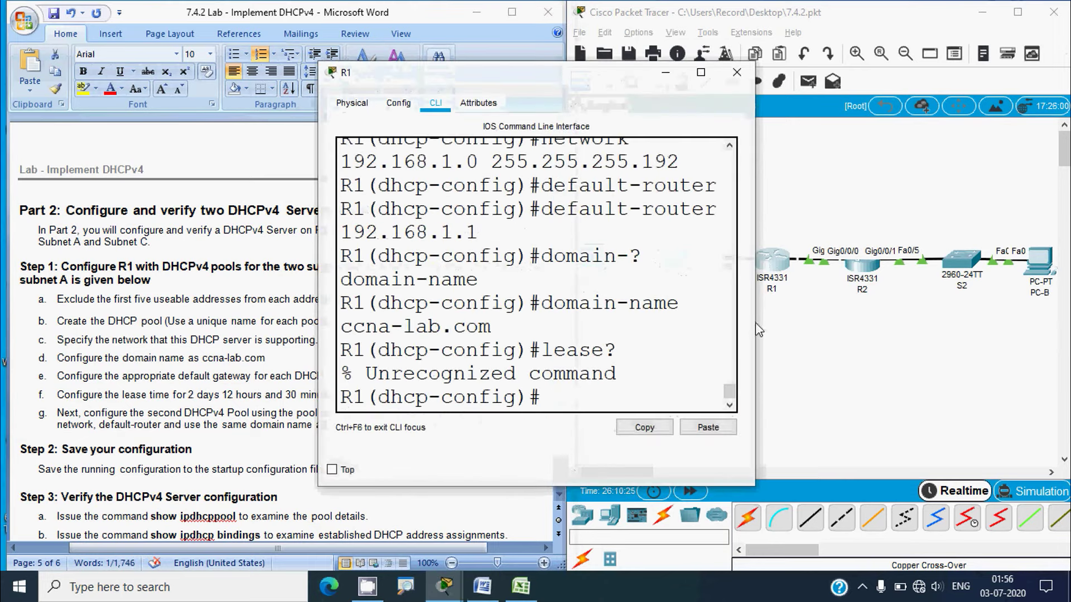
Exit the VLAN100 pool and create a new DHCP pool named R2_Client_LAN
drag(1040, 353, 1037, 353)
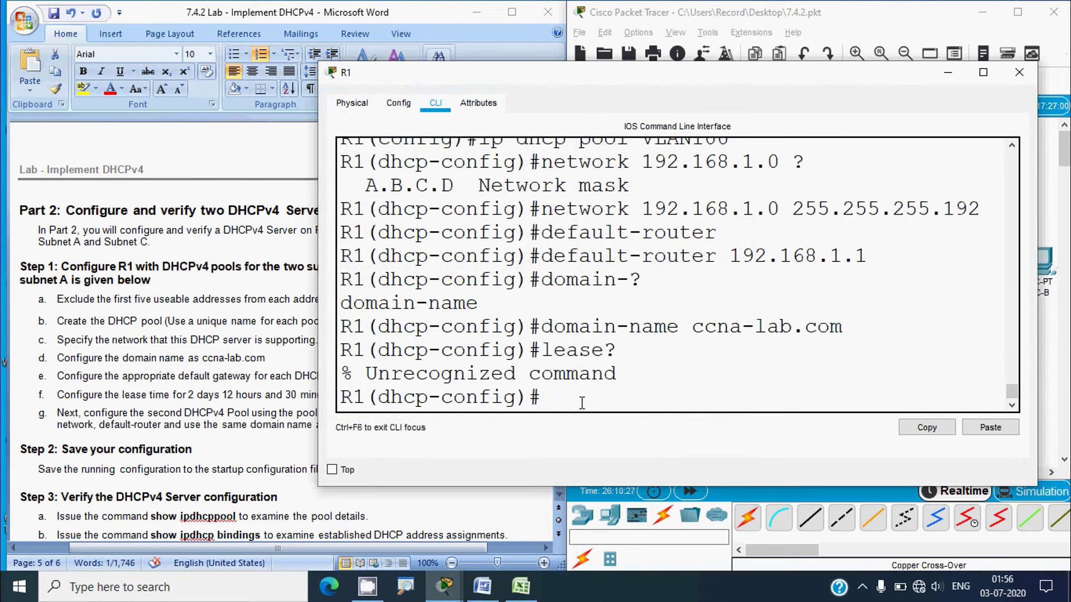
text(exit)
key(Return)
key(Return)
text(ip )
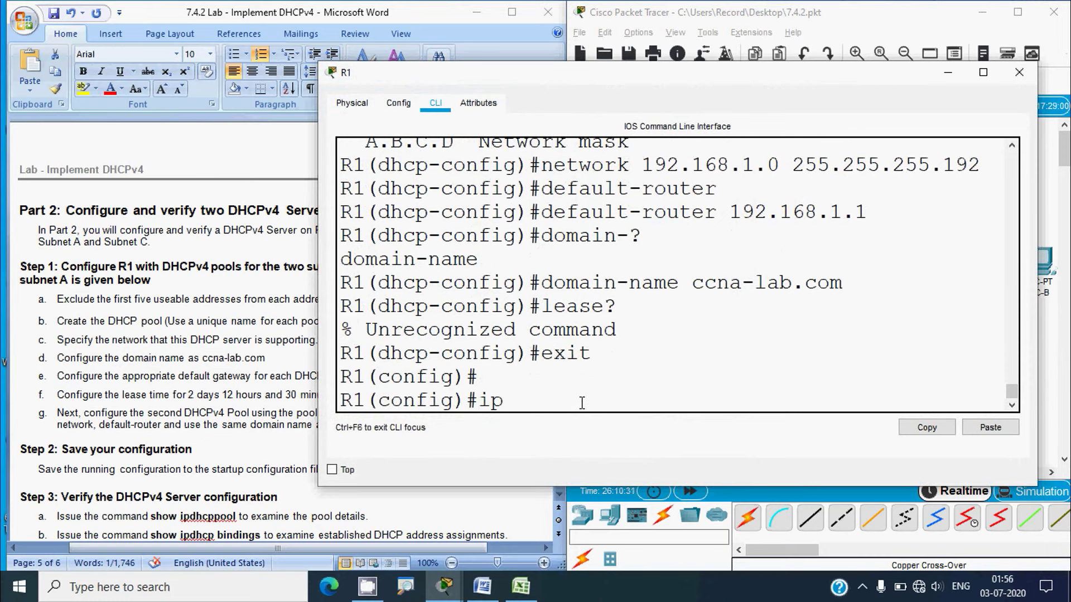
text(dhcp pool)
right_click(645, 397)
click(663, 422)
key(Return)
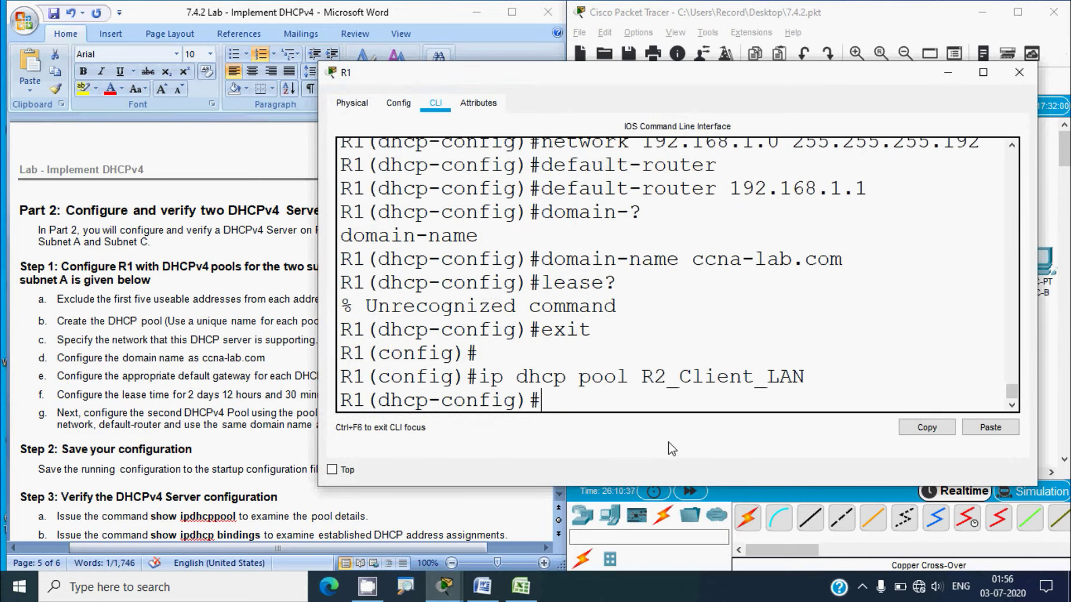
Set pool network 192.168.1.96 255.255.255.240 from Excel's C5 and begin a default-router command
text(network)
click(523, 594)
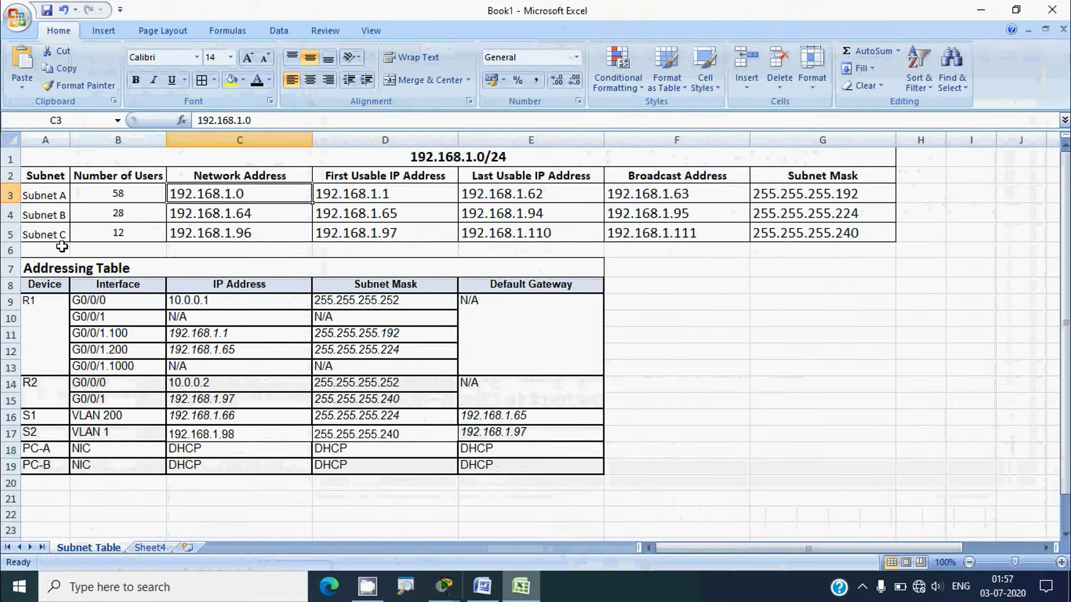
click(12, 234)
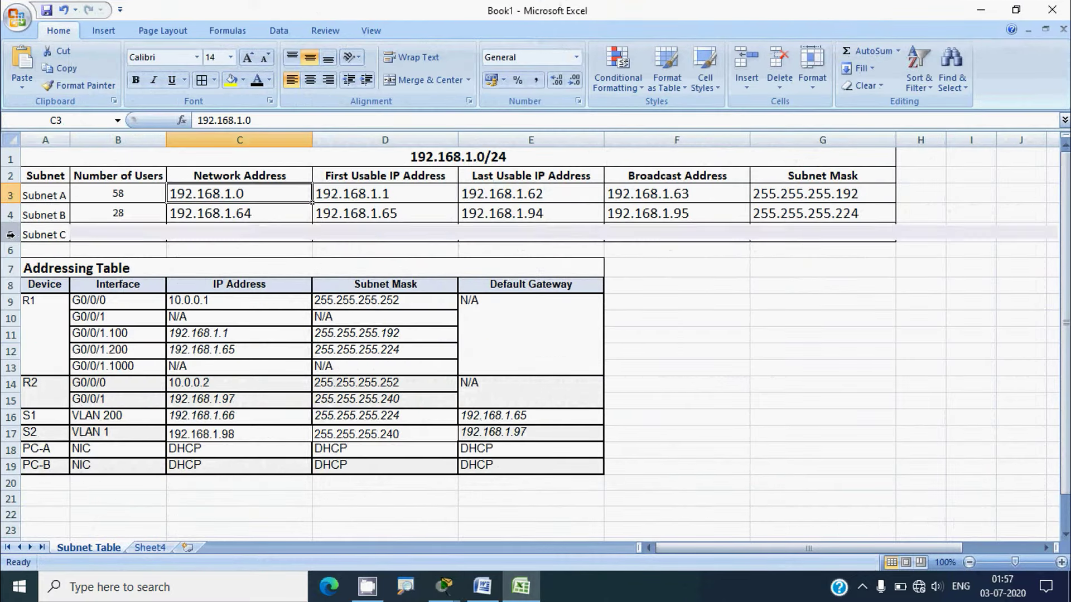
click(216, 232)
drag(267, 120, 194, 119)
key(ctrl+c)
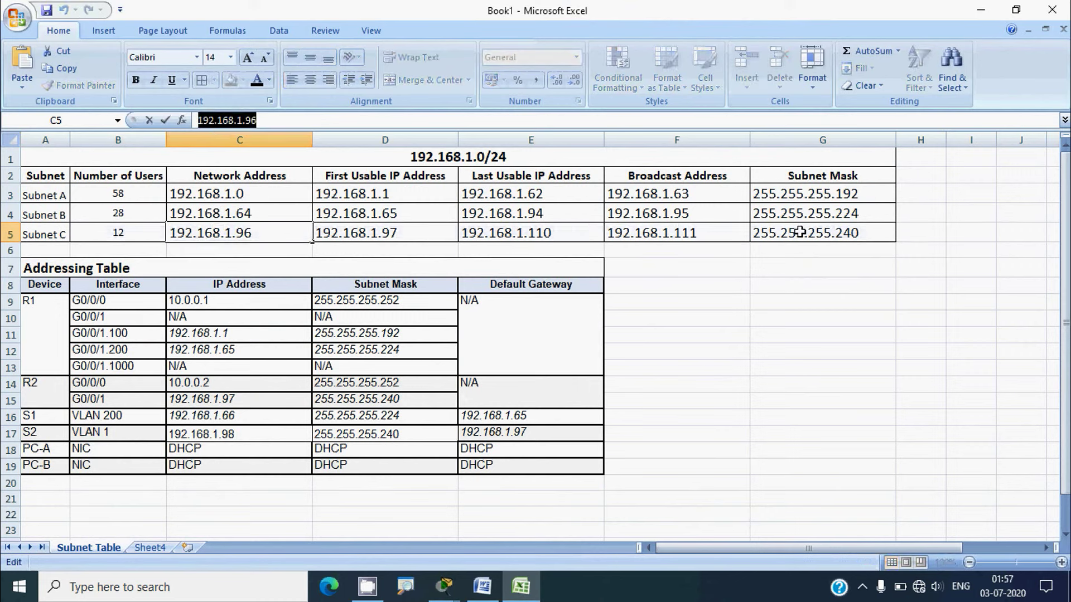
click(981, 10)
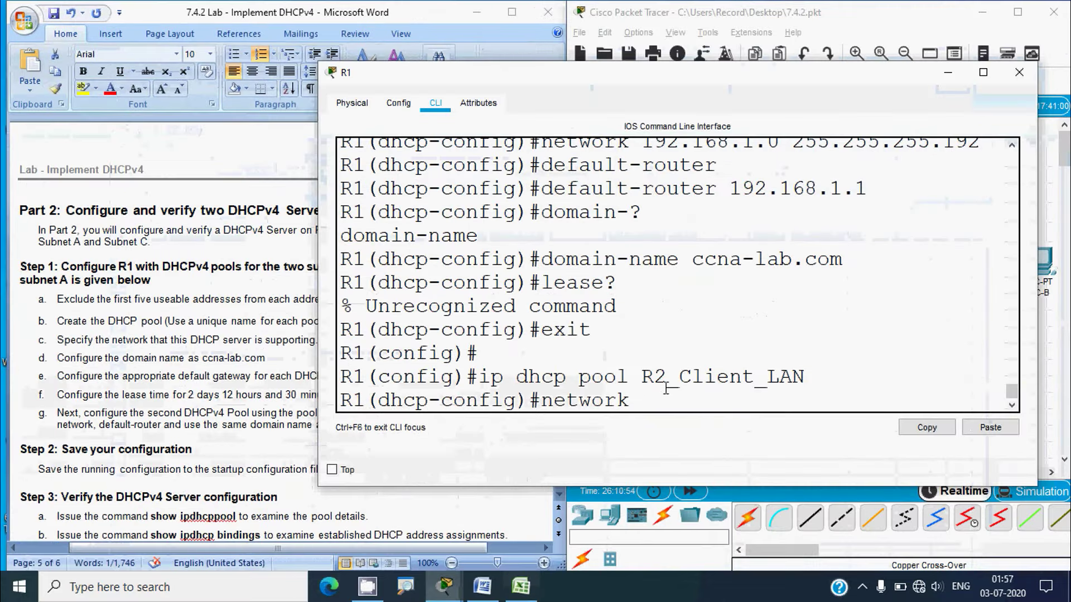
right_click(662, 391)
click(690, 428)
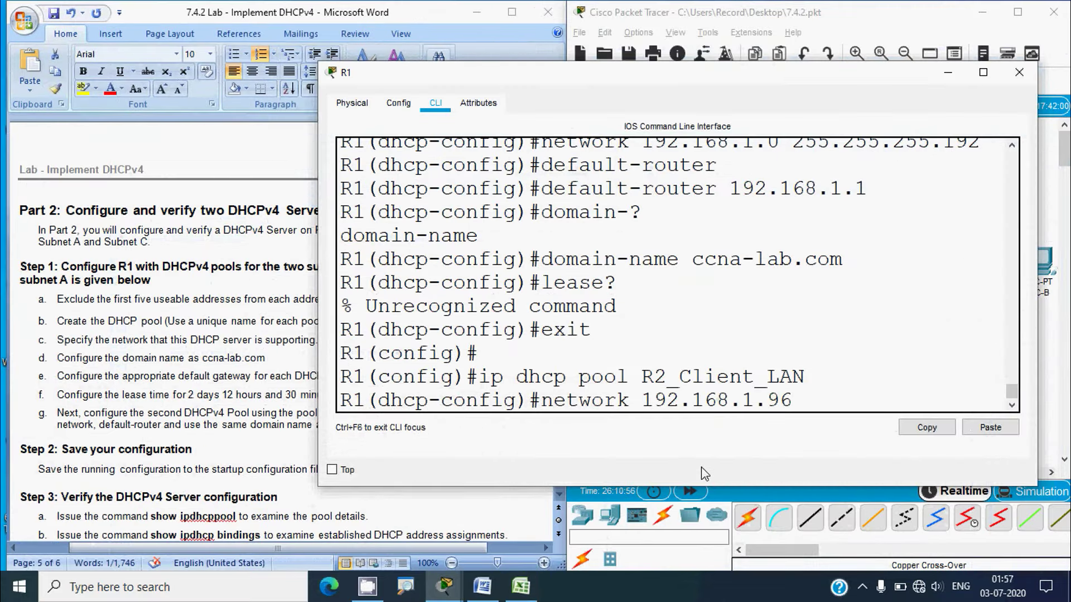
text(255.255.255.240)
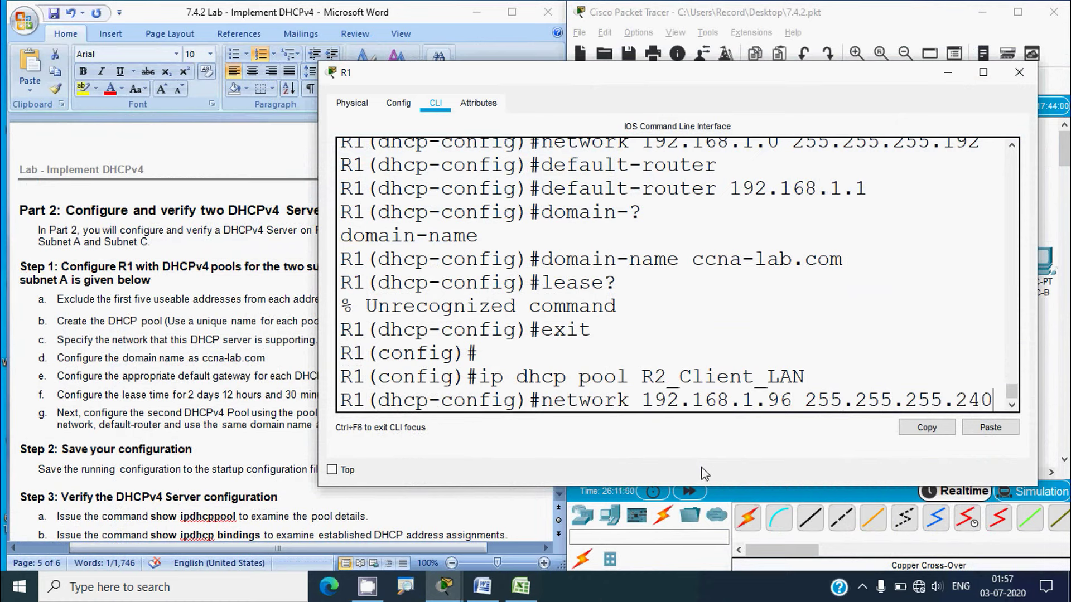
key(Return)
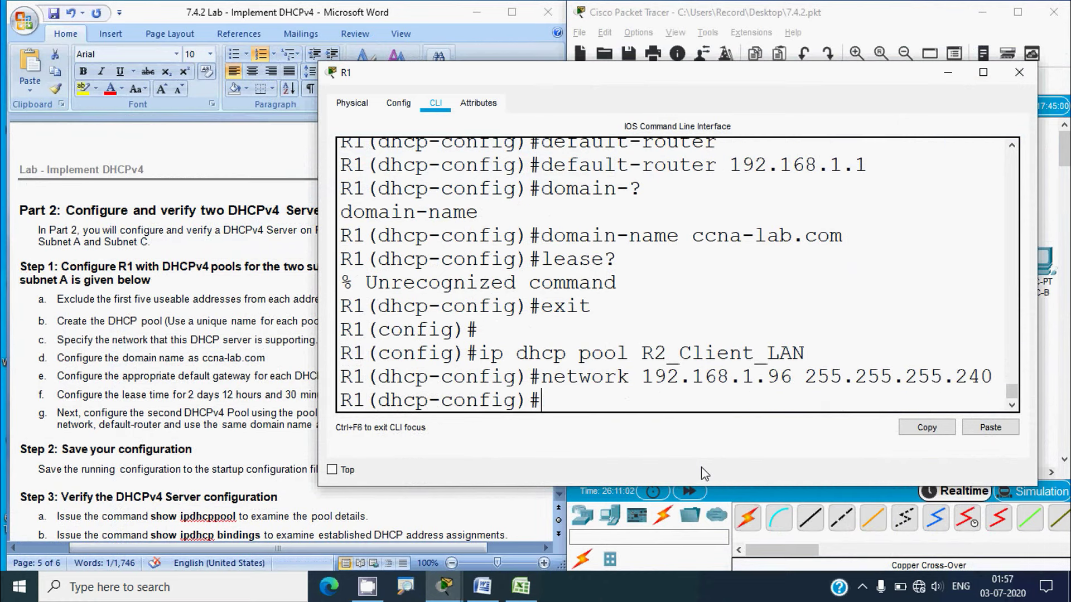
text(defualt-r)
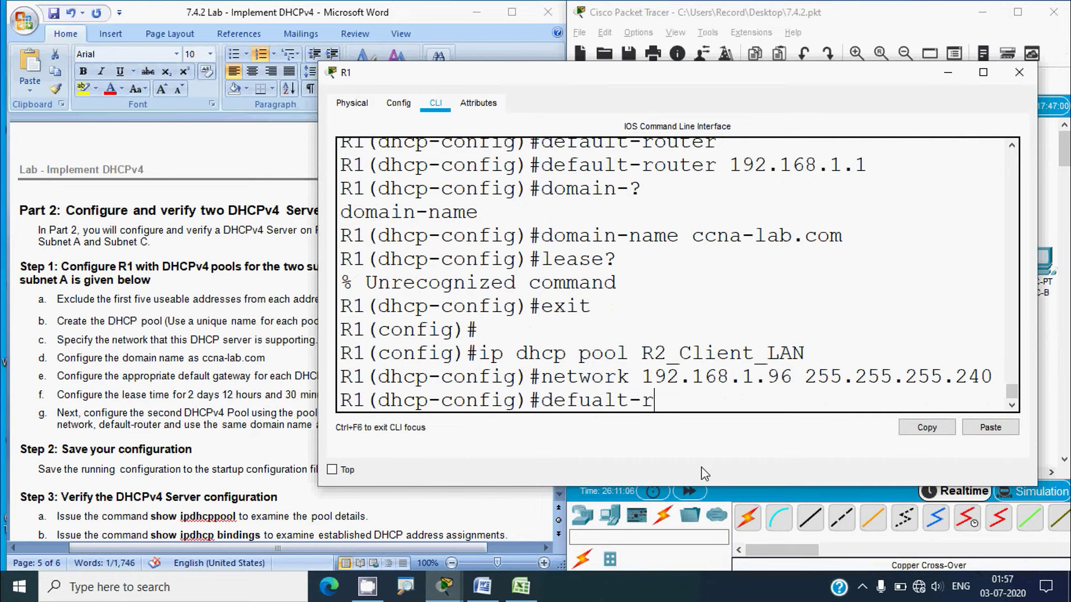
text(outer)
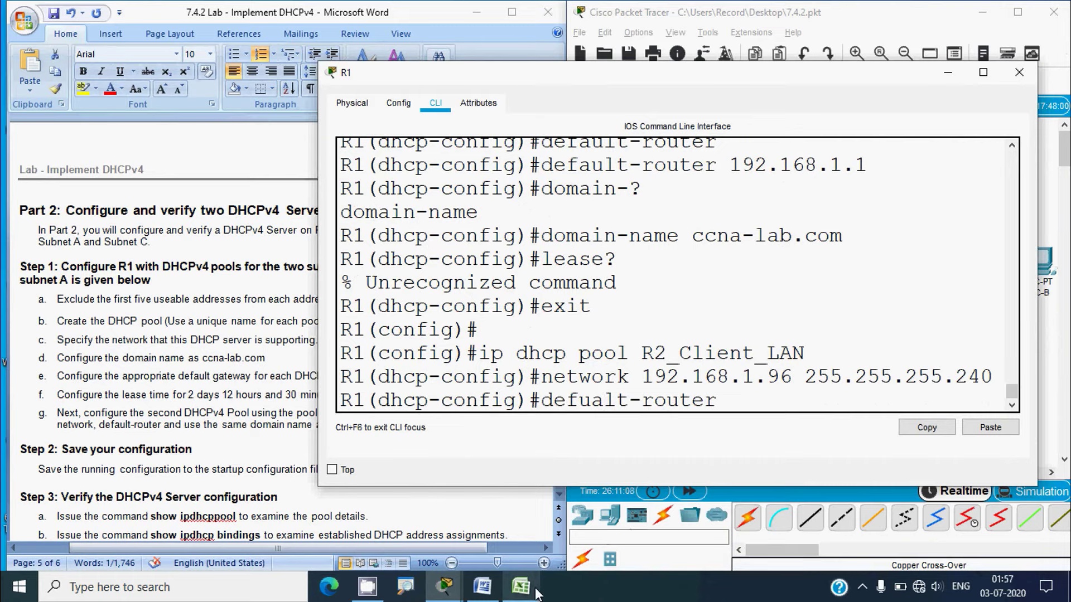
Copy 192.168.1.97 from cell D5 of the Excel subnet table
click(527, 586)
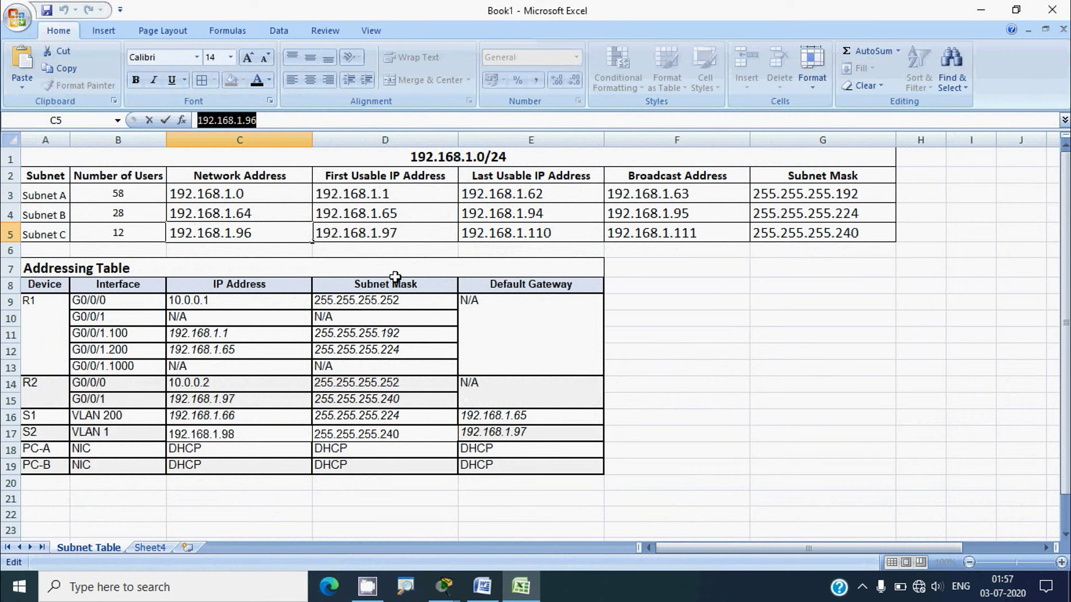
click(354, 231)
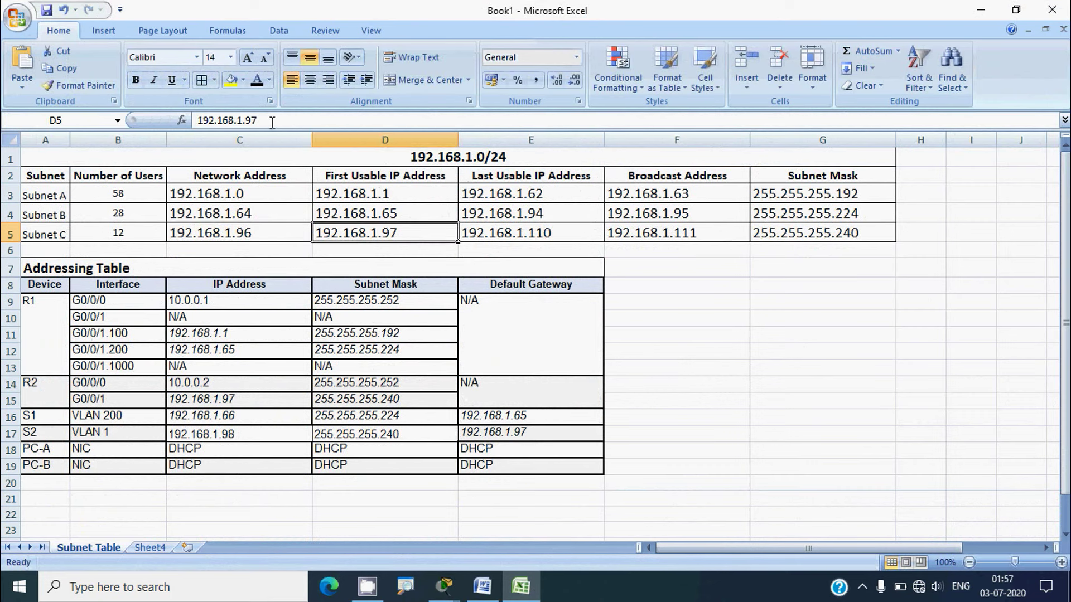
drag(262, 120, 194, 120)
key(ctrl+c)
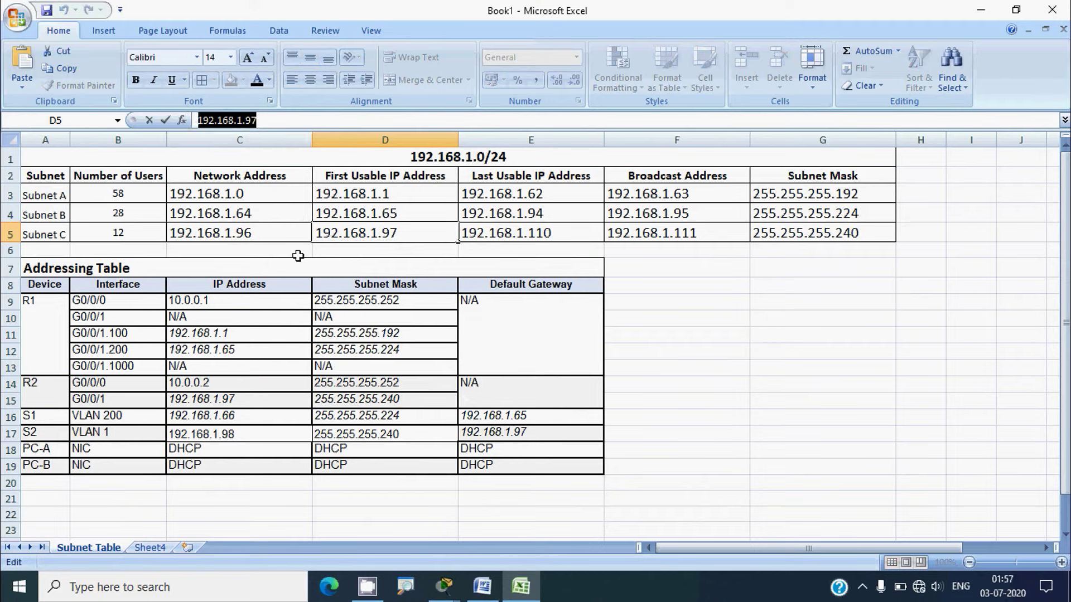
click(212, 401)
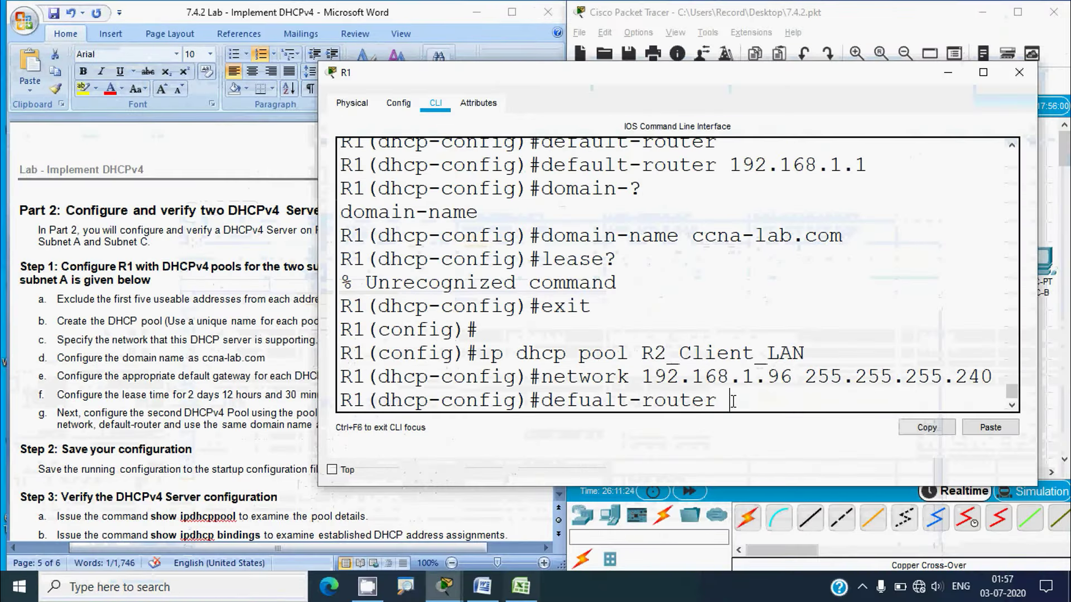
Set R2_Client_LAN's default router to 192.168.1.97, fixing the misspelled command
key(ctrl+v)
key(Return)
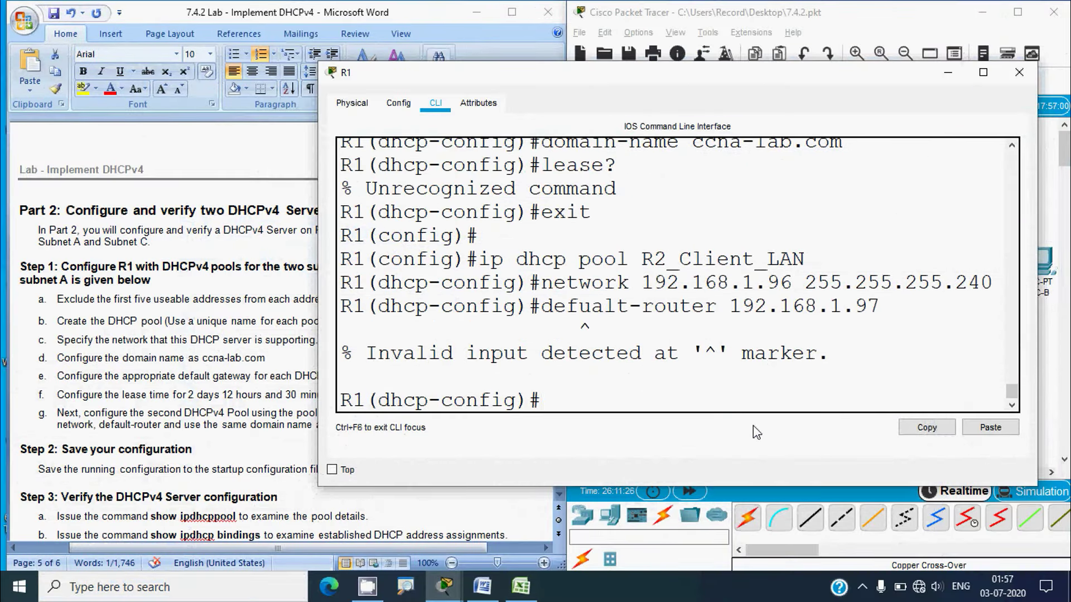
key(Up)
key(Left)
key(Left)
key(Left)
key(Left)
key(Left)
key(Left)
key(Left)
key(Left)
key(Left)
key(Left)
key(Left)
key(Left)
key(Left)
key(Left)
key(Left)
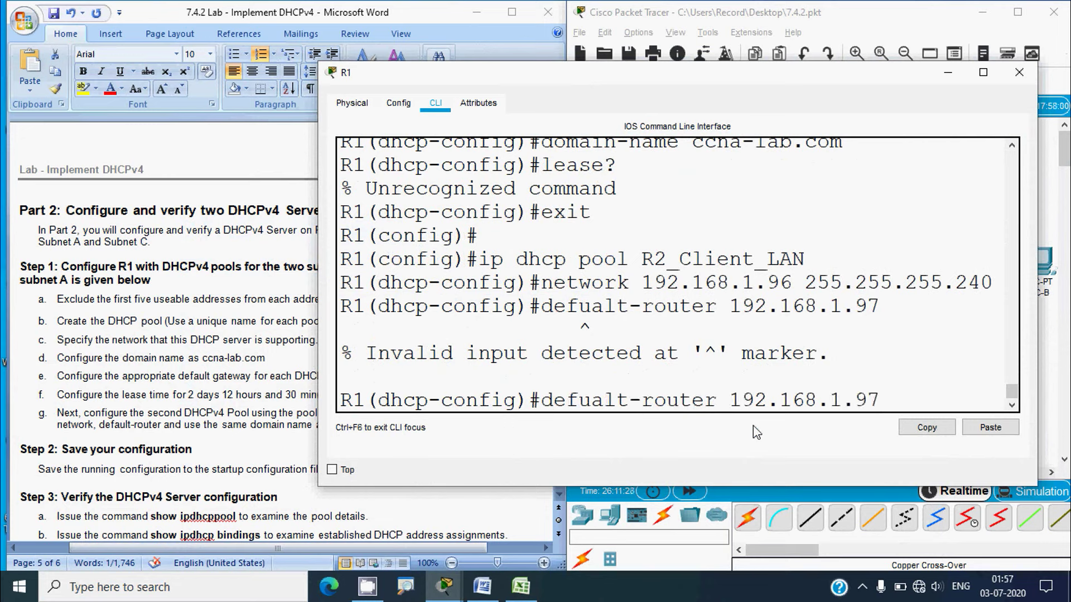
key(Left)
key(Left)
key(Left)
key(Left)
key(Left)
key(Left)
key(BackSpace)
key(BackSpace)
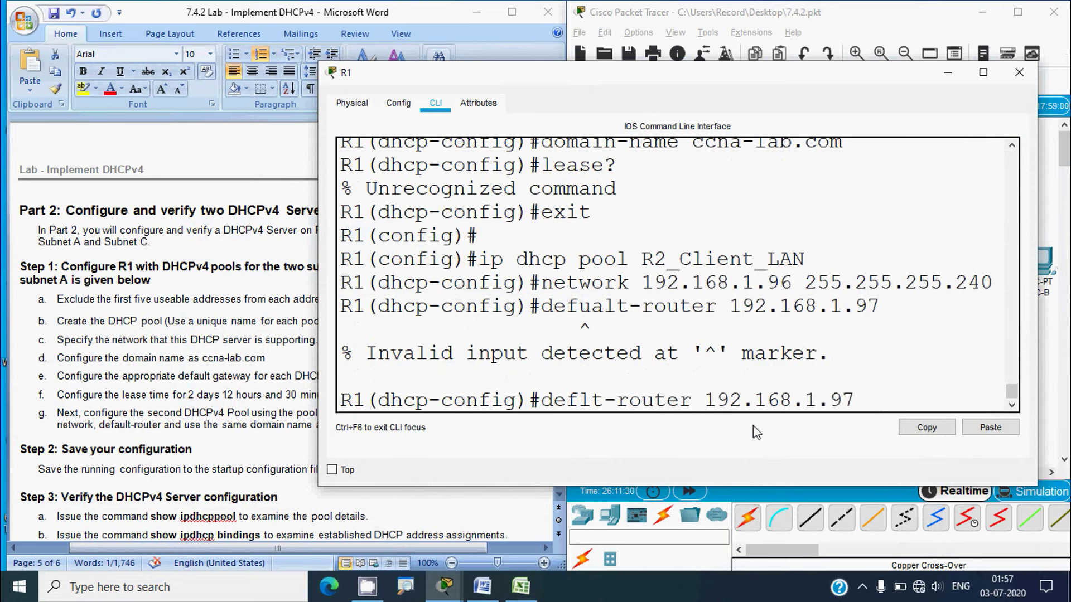
text(au)
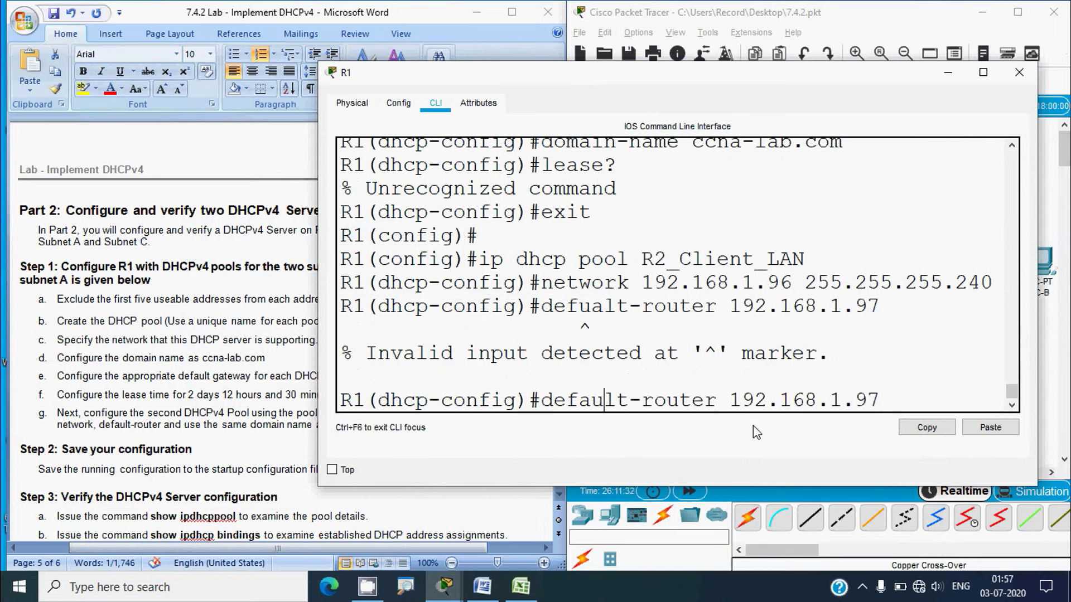
key(Return)
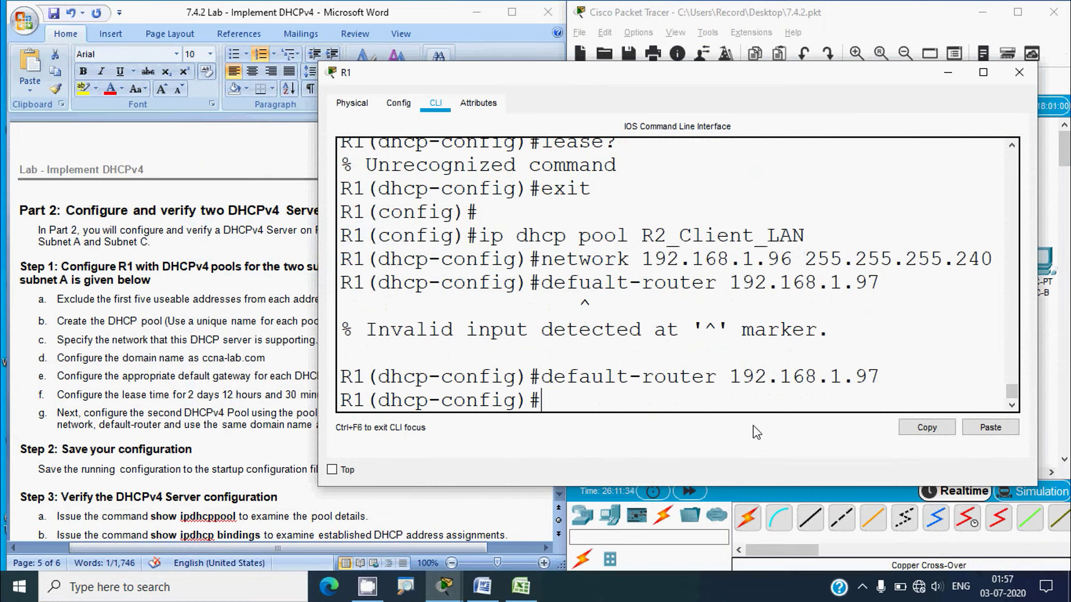
Set the pool's domain name to ccna-lab.com and bring up the Word instructions
text(domain-name )
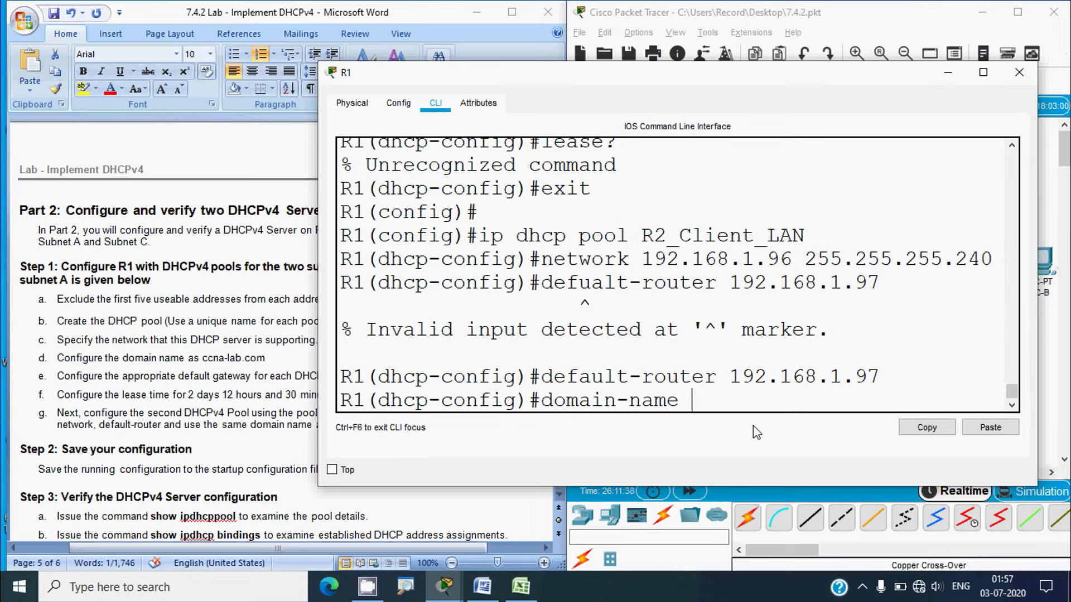
text(ccna-lab.com)
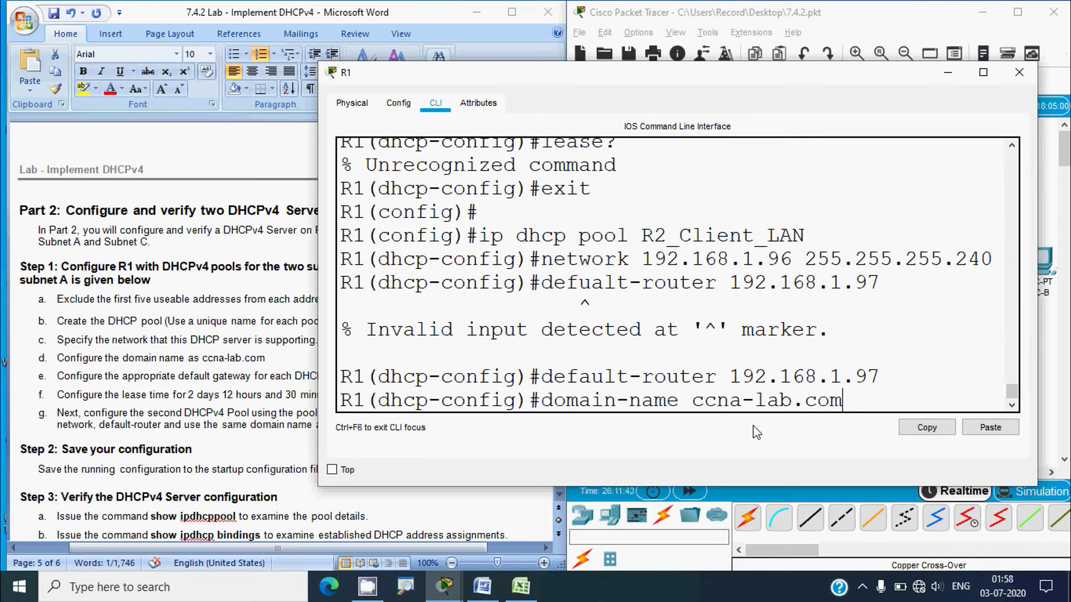
key(Return)
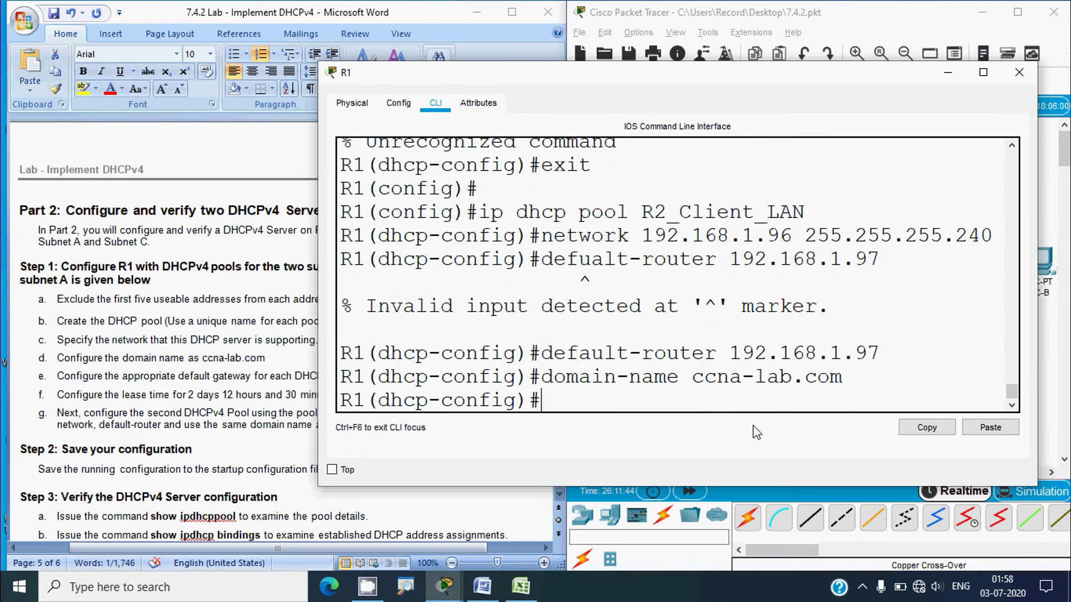
click(250, 446)
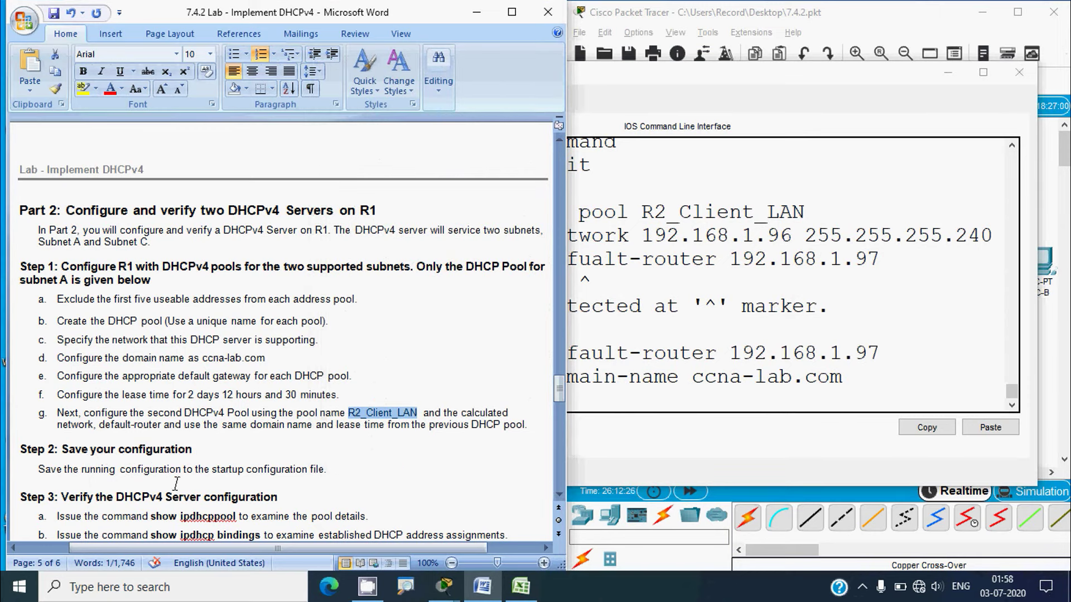
Exit R1's configuration mode, save the running config to startup-config with copy run start, and close R1
click(651, 405)
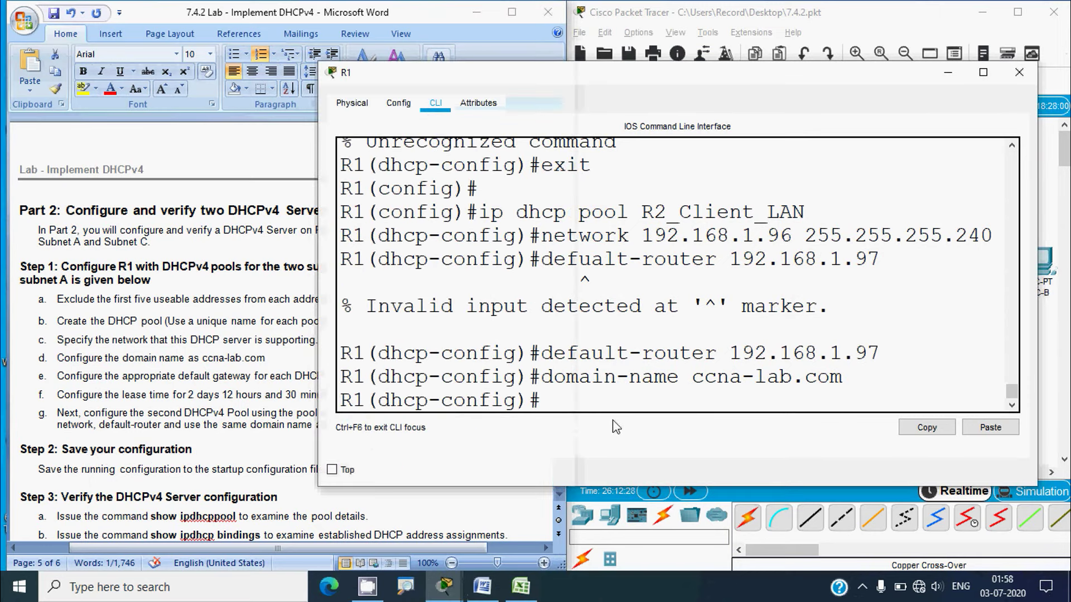
text(end)
key(Return)
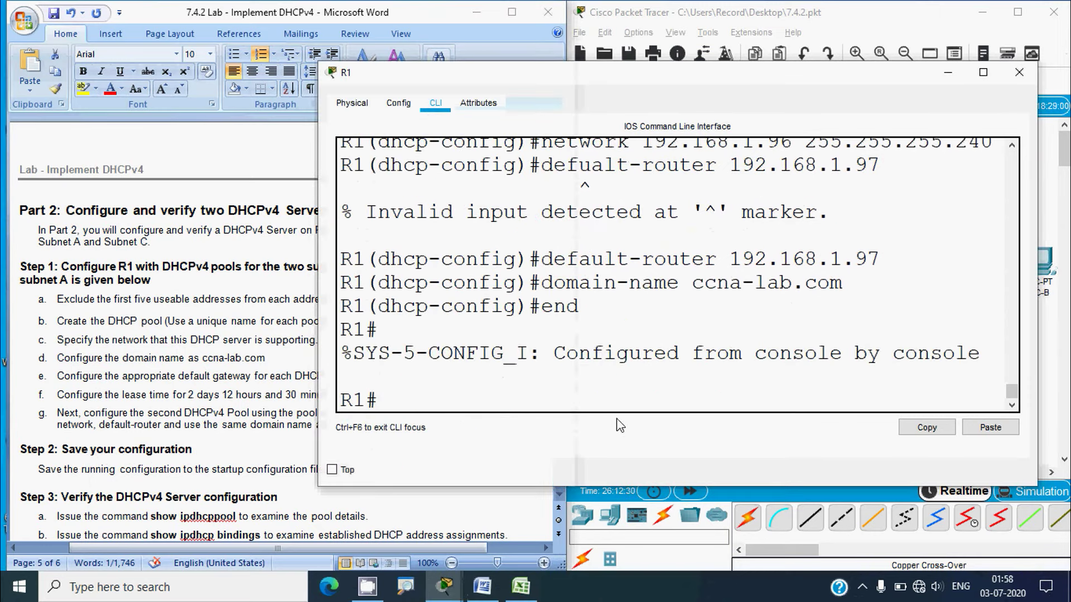
text(copy run start)
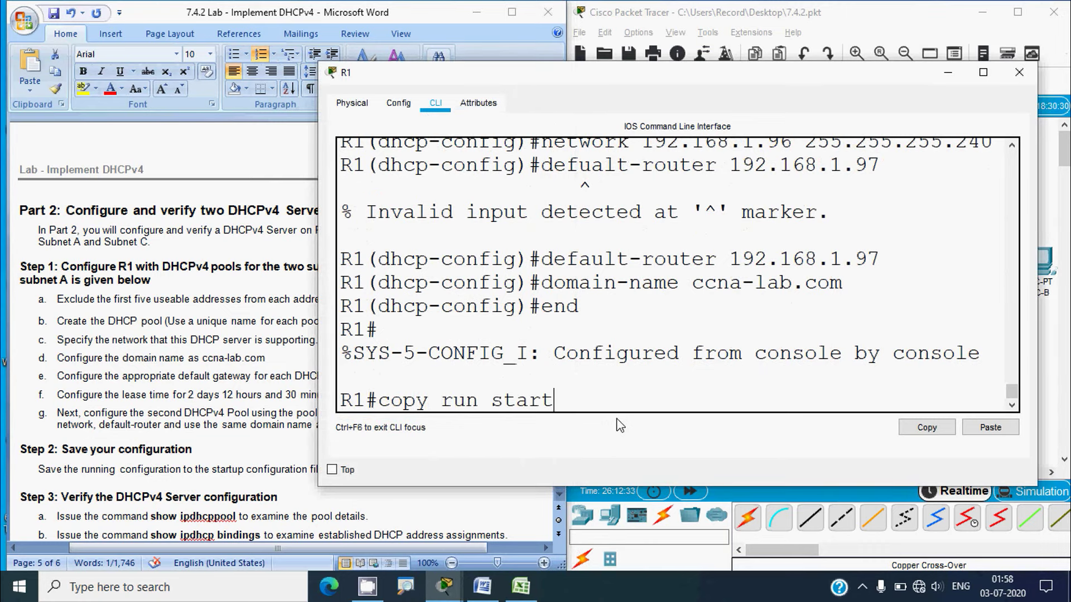
key(Return)
key(Return)
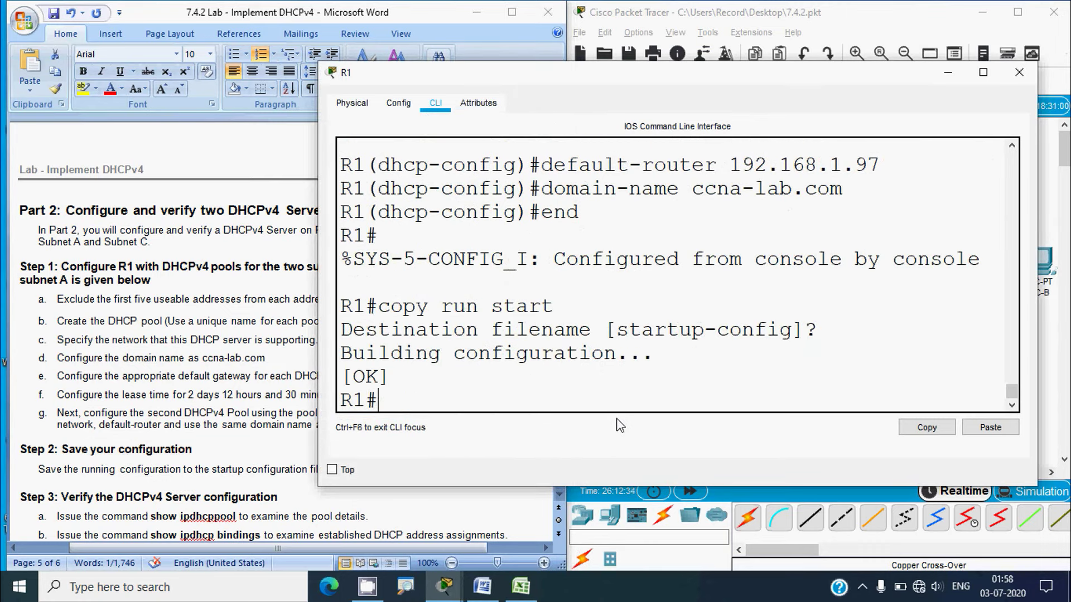
click(1019, 72)
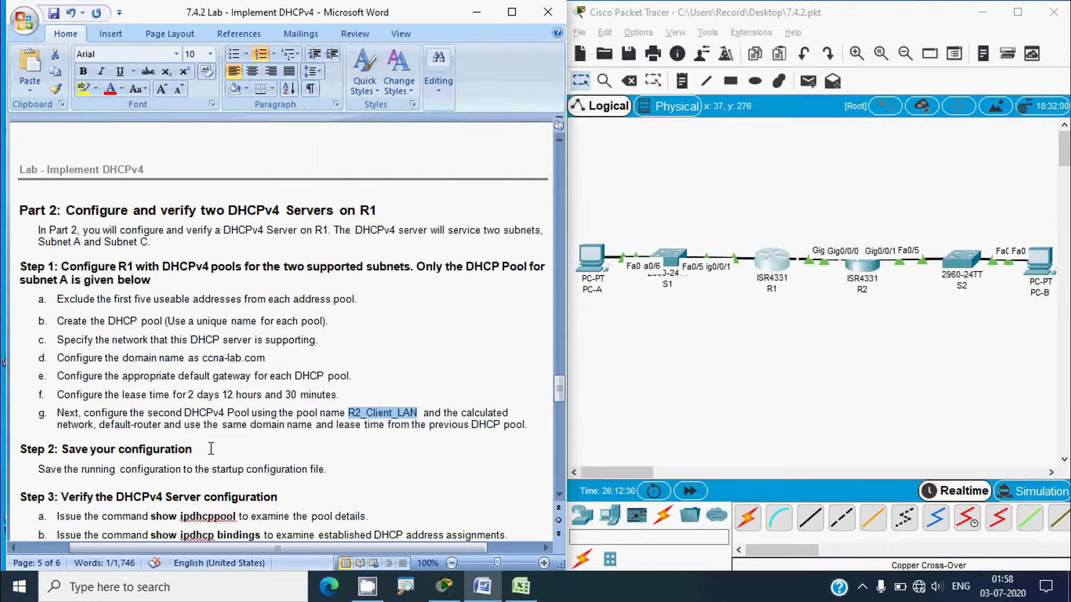
Check Step 2 of the lab instructions, then reopen R1's window wider and moved up-right
click(210, 447)
scroll(211, 446, down, 4)
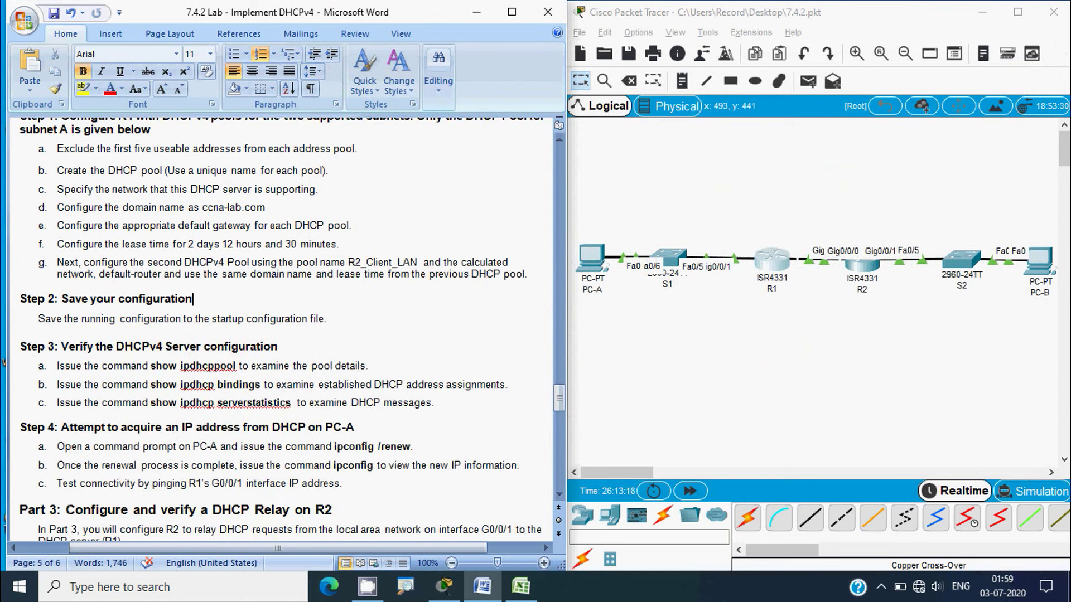
key(alt)
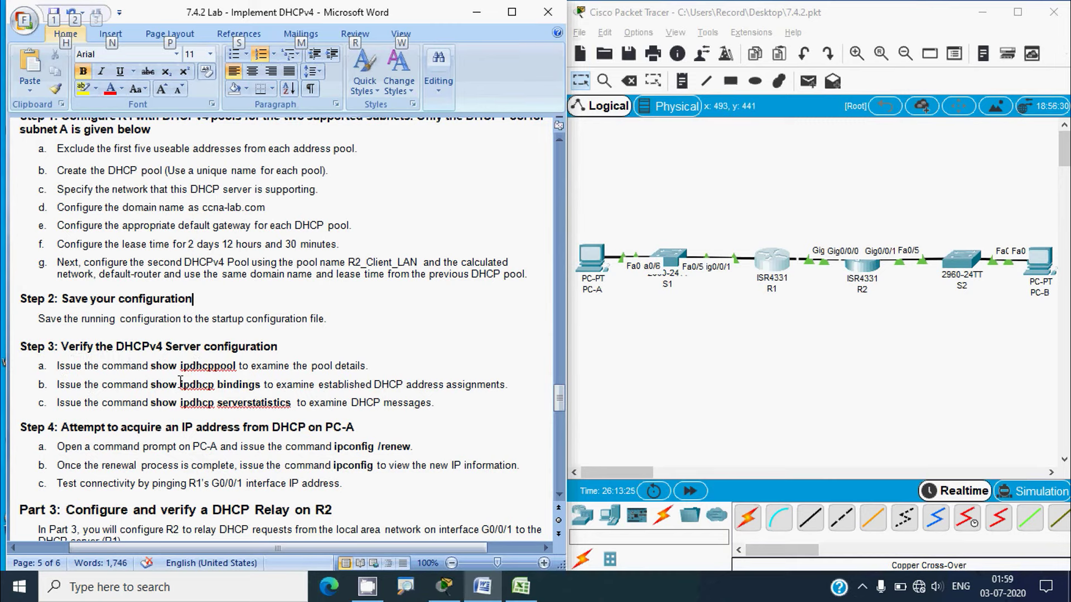
click(773, 261)
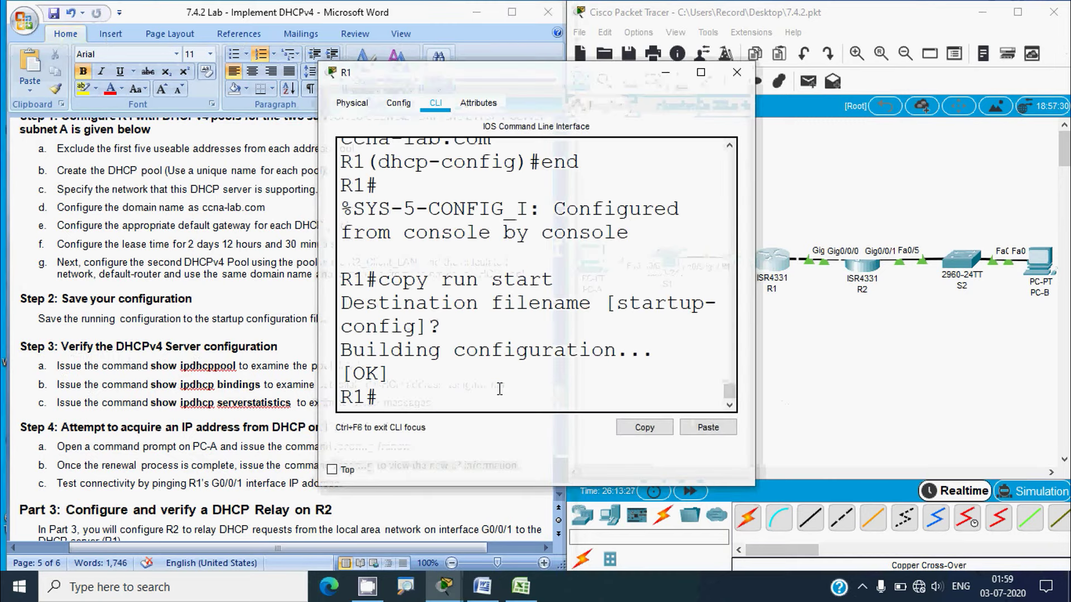
drag(754, 304, 959, 304)
drag(607, 83, 654, 60)
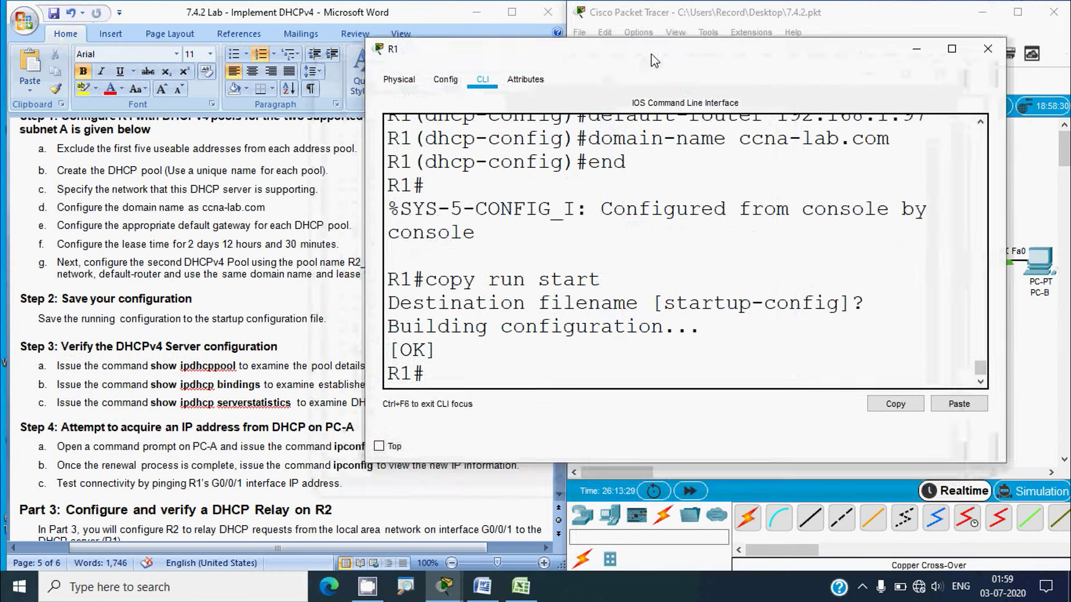
Run show ip dhcp pool on R1's command line
click(486, 374)
text(show ip dhcp pool)
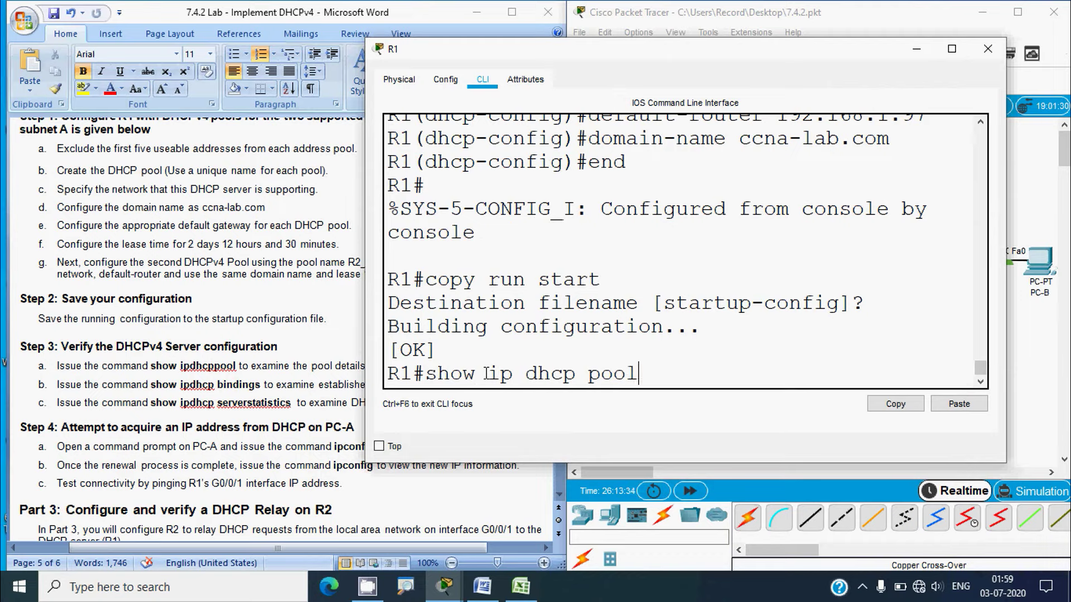
key(Return)
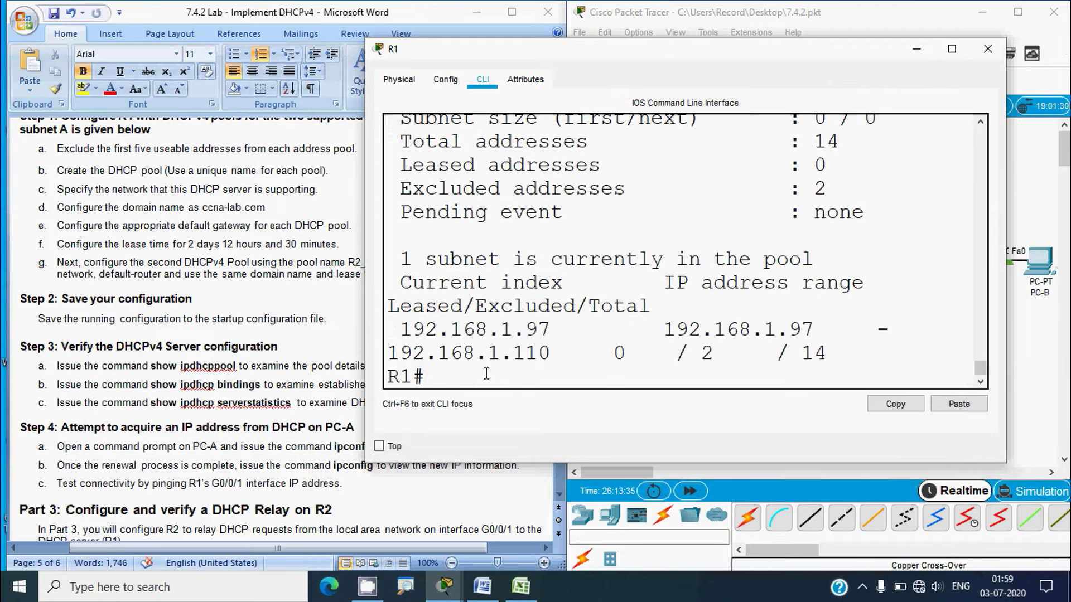
Maximize R1's window and review the pools: VLAN100 with 62 addresses, R2_Client_LAN with 14
click(952, 48)
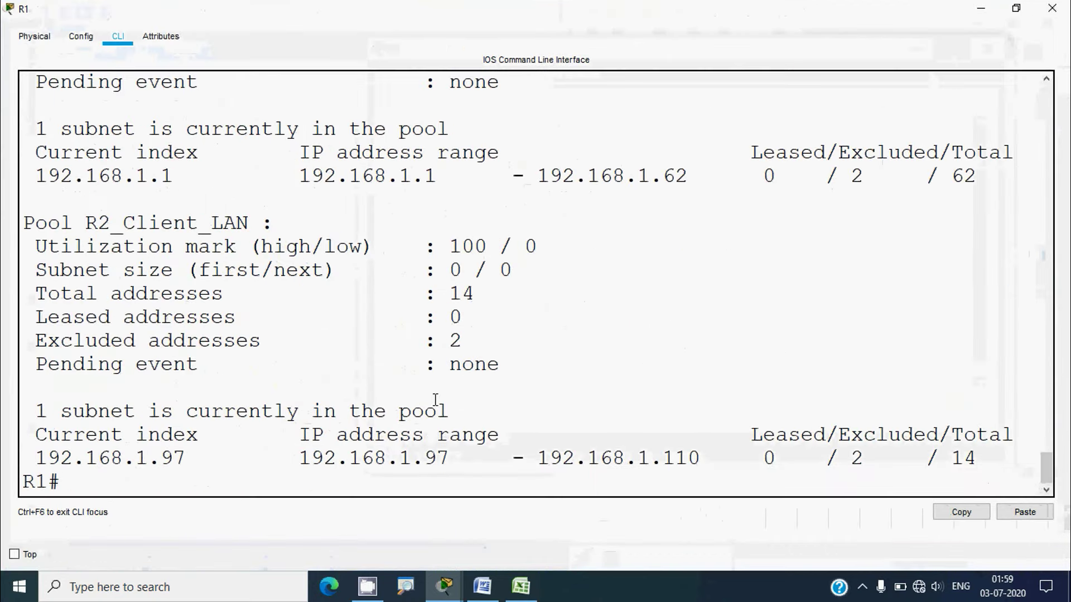
scroll(408, 390, up, 2)
scroll(407, 389, up, 3)
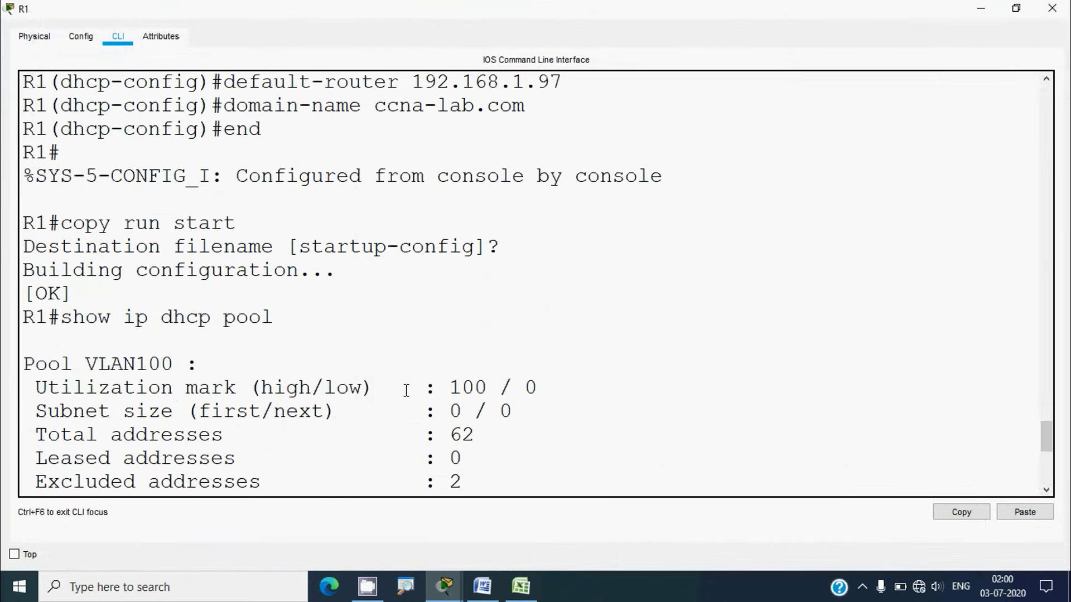
drag(187, 271, 89, 271)
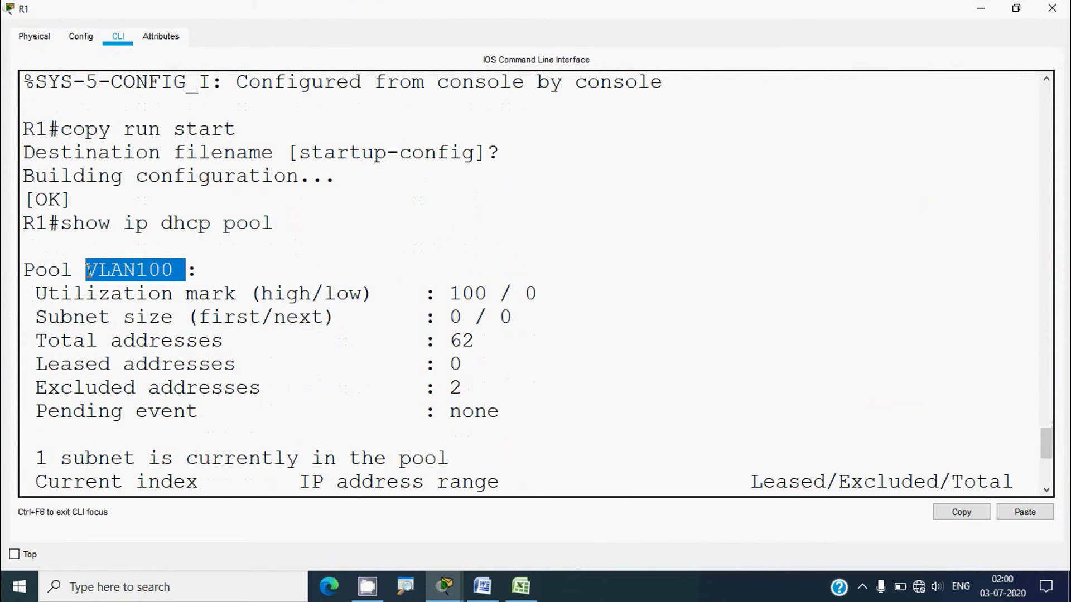
scroll(225, 338, down, 1)
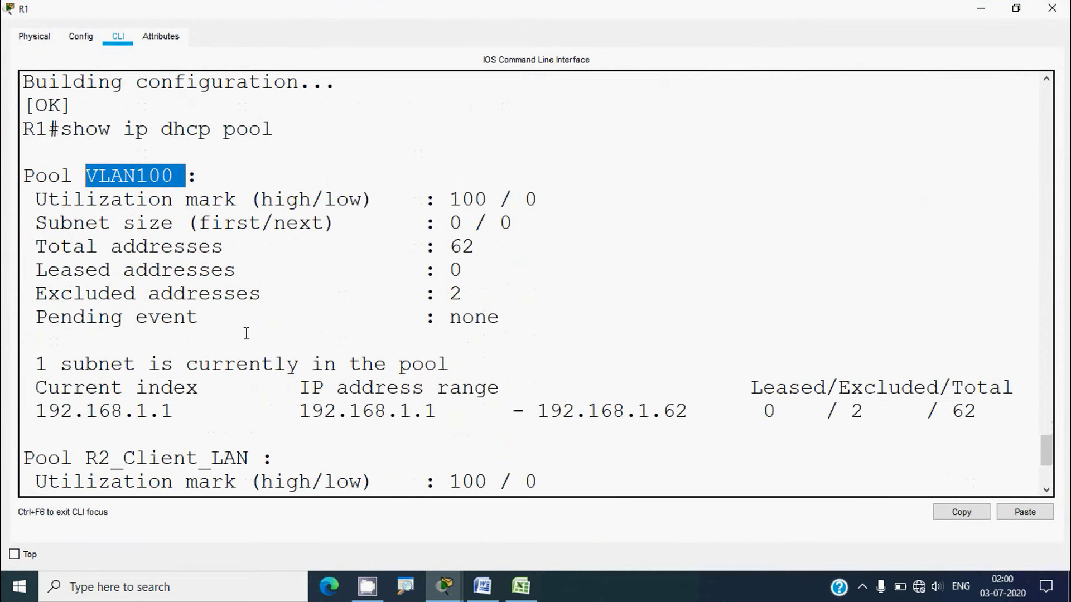
drag(476, 246, 424, 249)
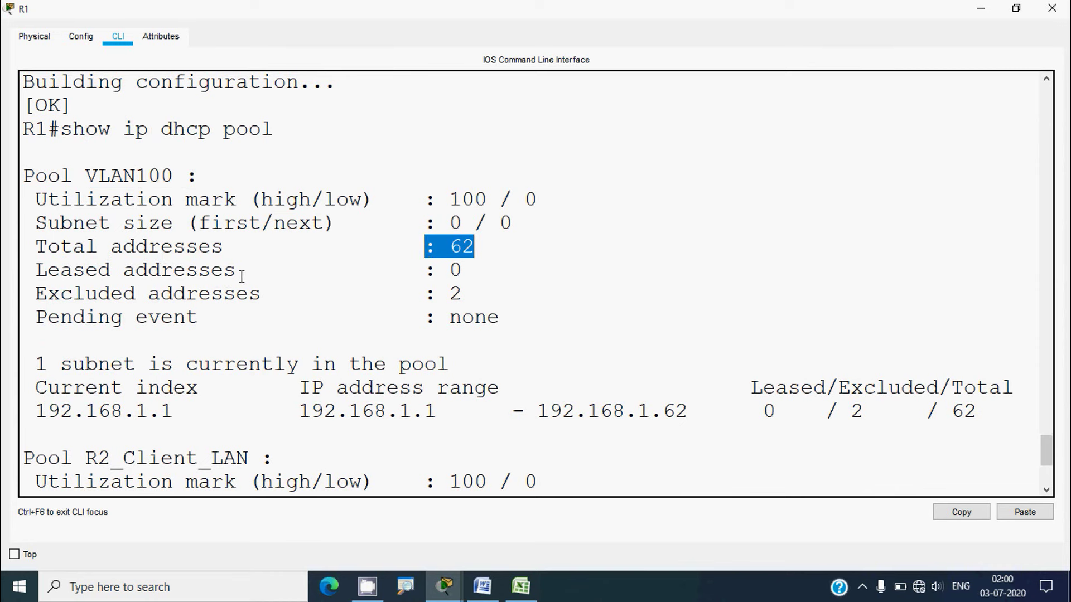
scroll(354, 312, down, 2)
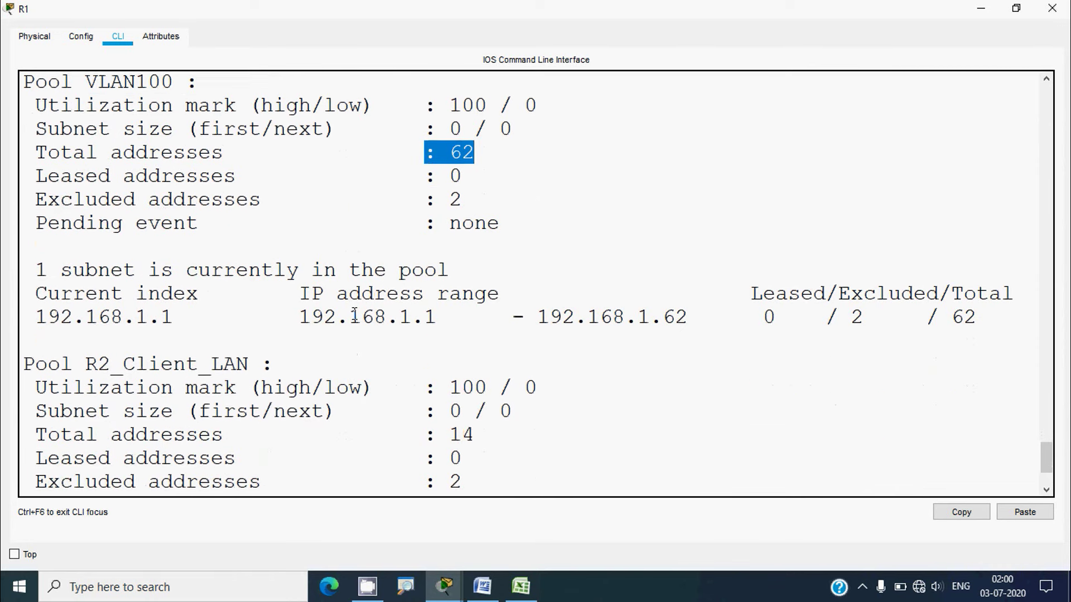